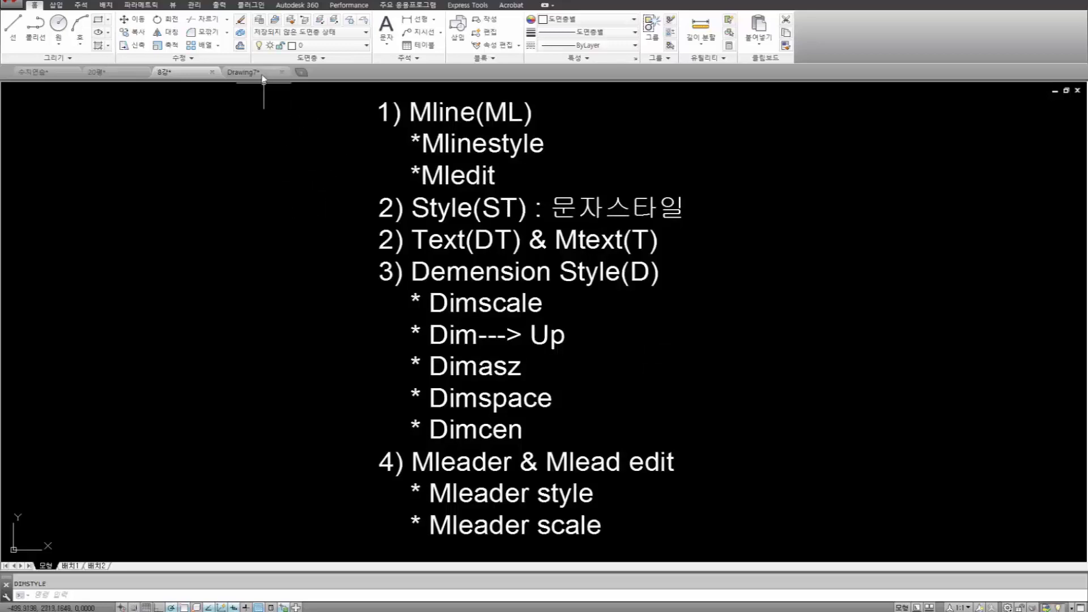
Close the Drawing7 drawing and continue in the 8강 drawing.
{"action": "left_click", "coordinate": [281, 72]}
{"action": "mouse_move", "coordinate": [181, 82]}
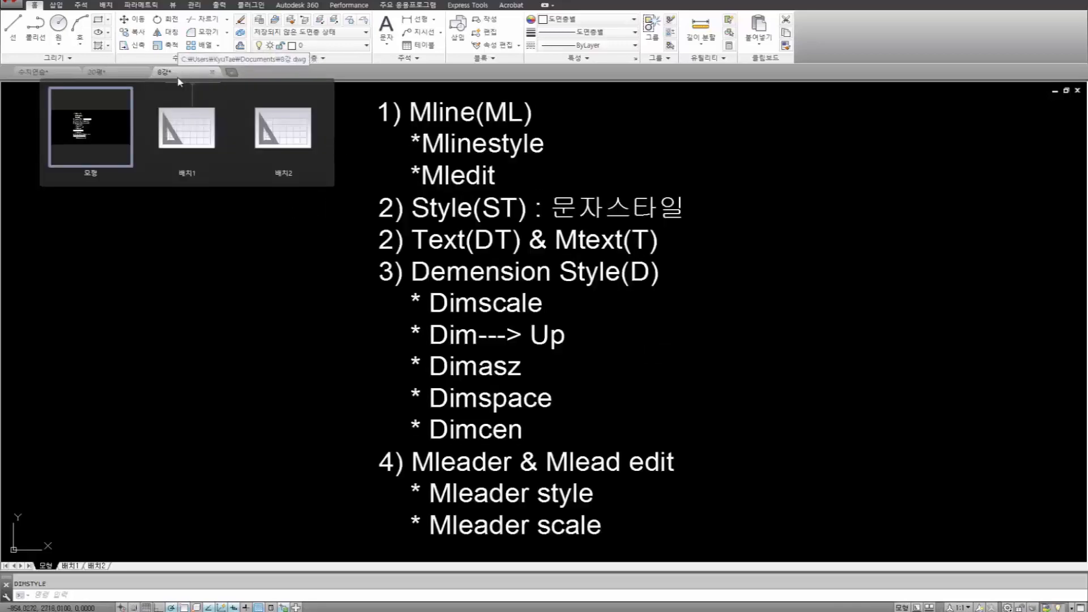
{"action": "left_click", "coordinate": [322, 372]}
{"action": "left_click", "coordinate": [317, 370]}
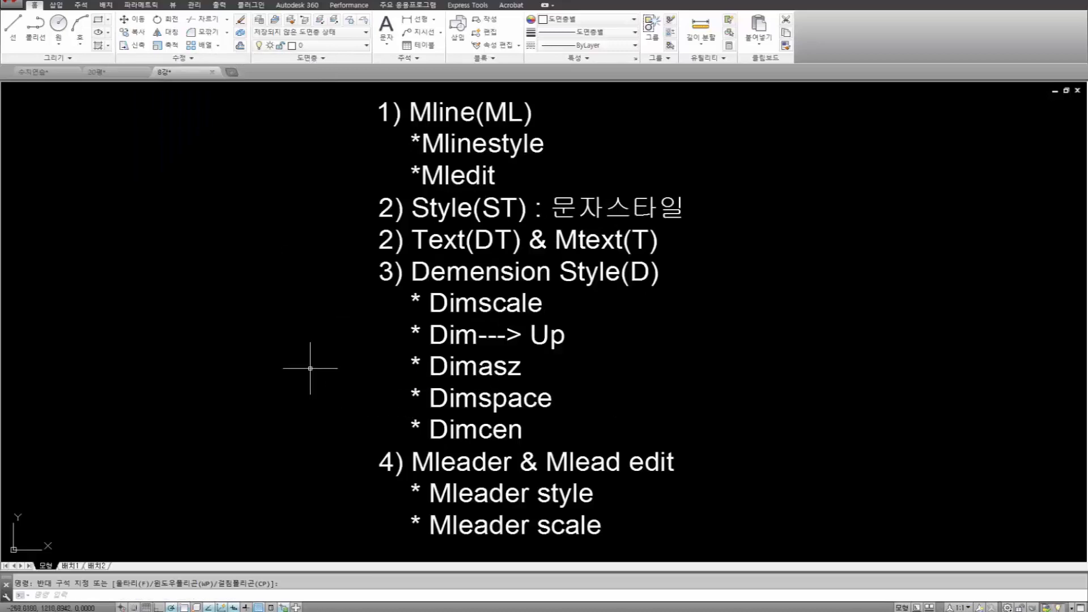
Draw a 100 by 100 rectangle in the empty area beside the end of the topic list.
{"action": "scroll", "coordinate": [309, 369], "scroll_direction": "down", "scroll_amount": 2}
{"action": "middle_click_drag", "start_coordinate": [416, 379], "coordinate": [335, 384]}
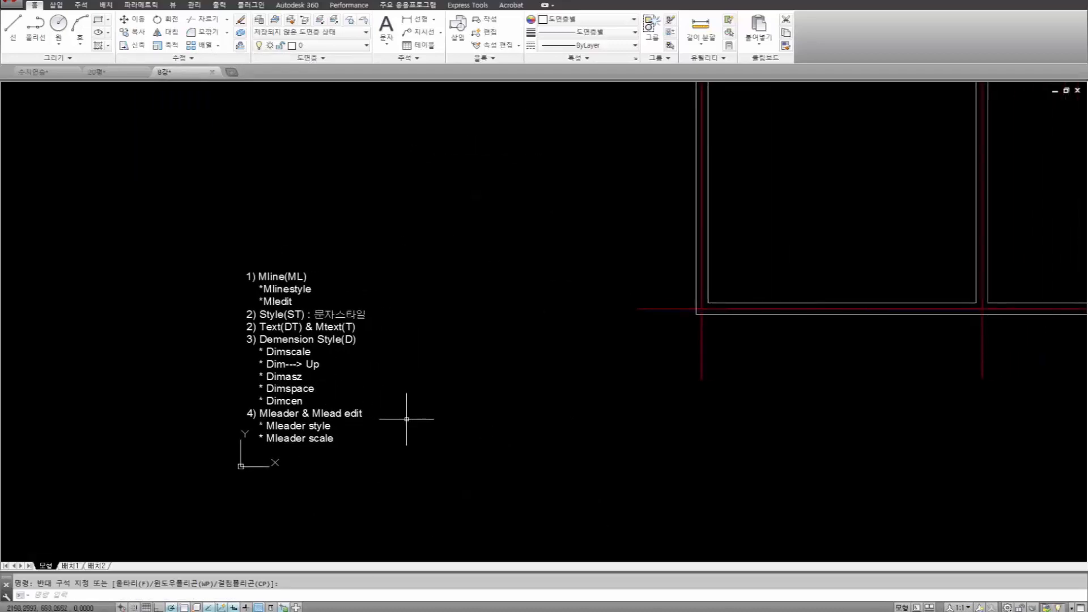
{"action": "type", "text": "rec"}
{"action": "key", "text": "Return"}
{"action": "left_click", "coordinate": [399, 439]}
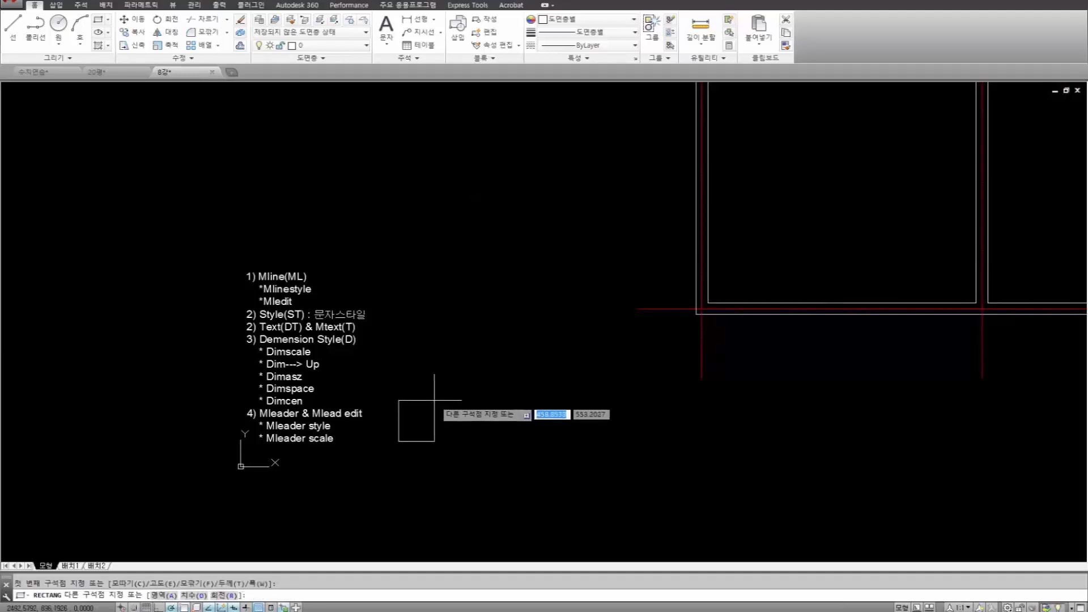
{"action": "type", "text": "100"}
{"action": "key", "text": "Tab"}
{"action": "type", "text": "1"}
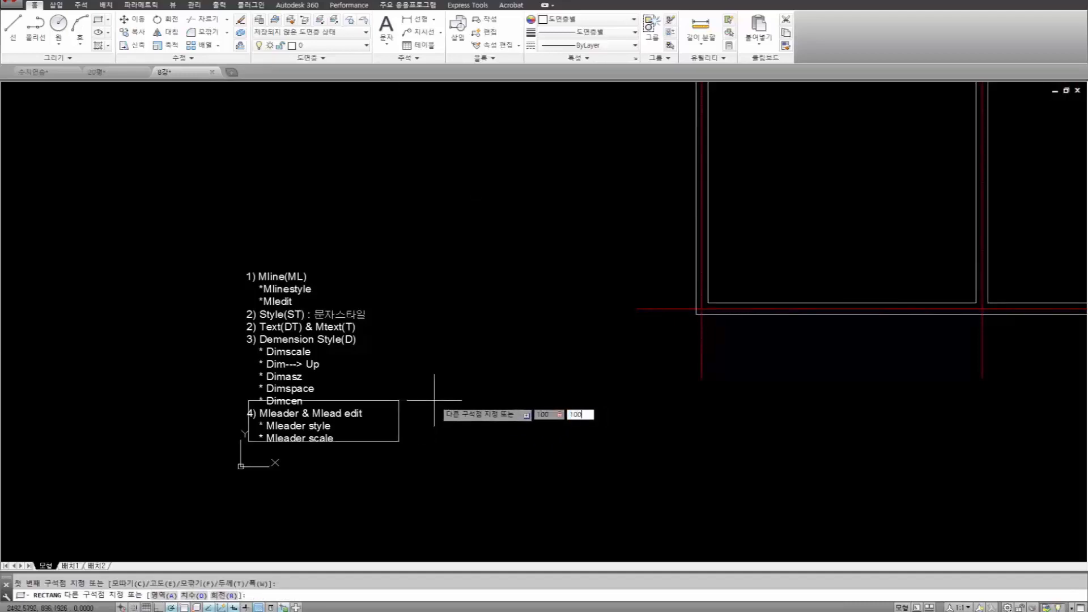
{"action": "type", "text": "00"}
{"action": "key", "text": "Return"}
Show the layer properties manager and place a linear dimension above the square's upper edge.
{"action": "scroll", "coordinate": [419, 431], "scroll_direction": "up", "scroll_amount": 5}
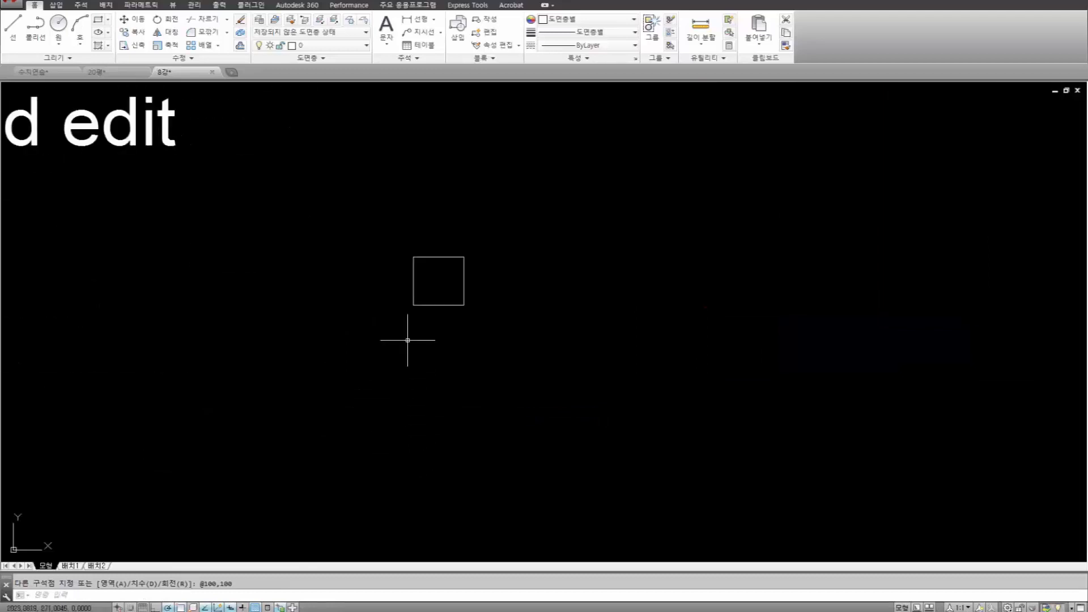
{"action": "scroll", "coordinate": [410, 308], "scroll_direction": "up", "scroll_amount": 4}
{"action": "middle_click_drag", "start_coordinate": [410, 308], "coordinate": [430, 417]}
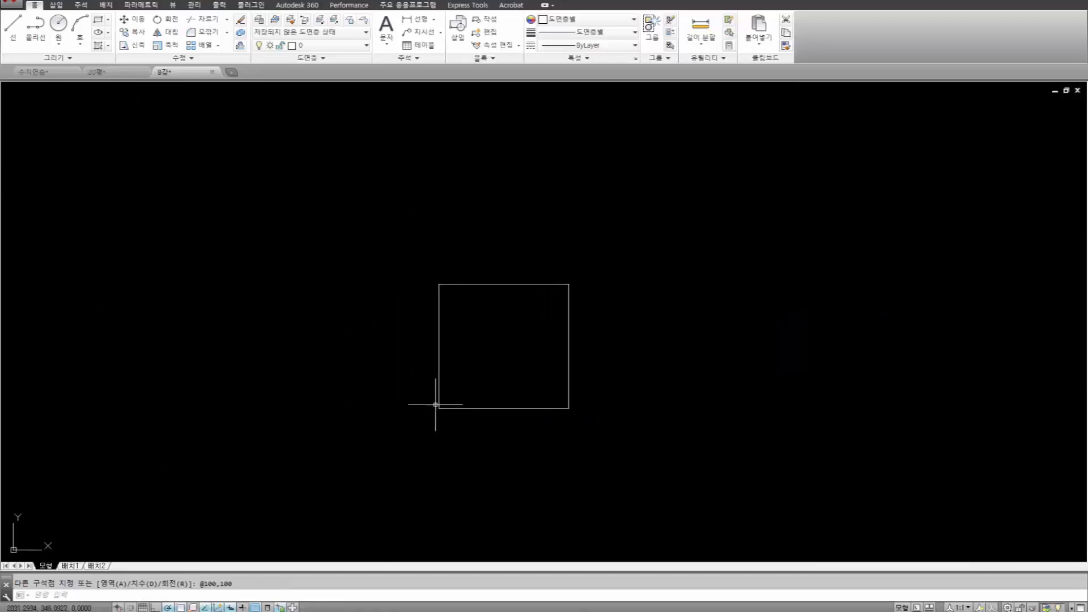
{"action": "left_click", "coordinate": [259, 20]}
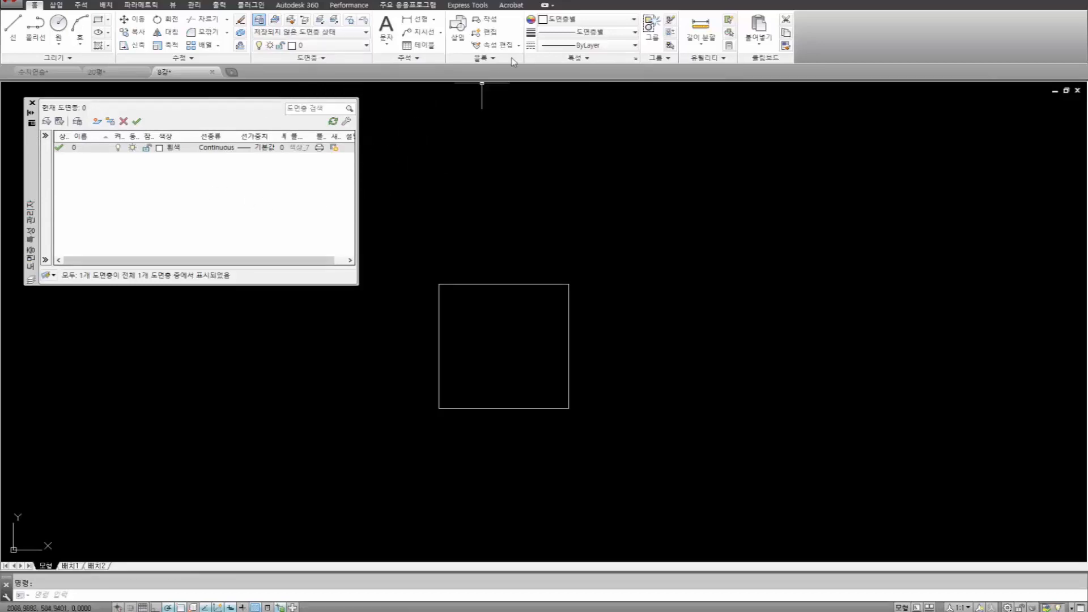
{"action": "left_click", "coordinate": [420, 20]}
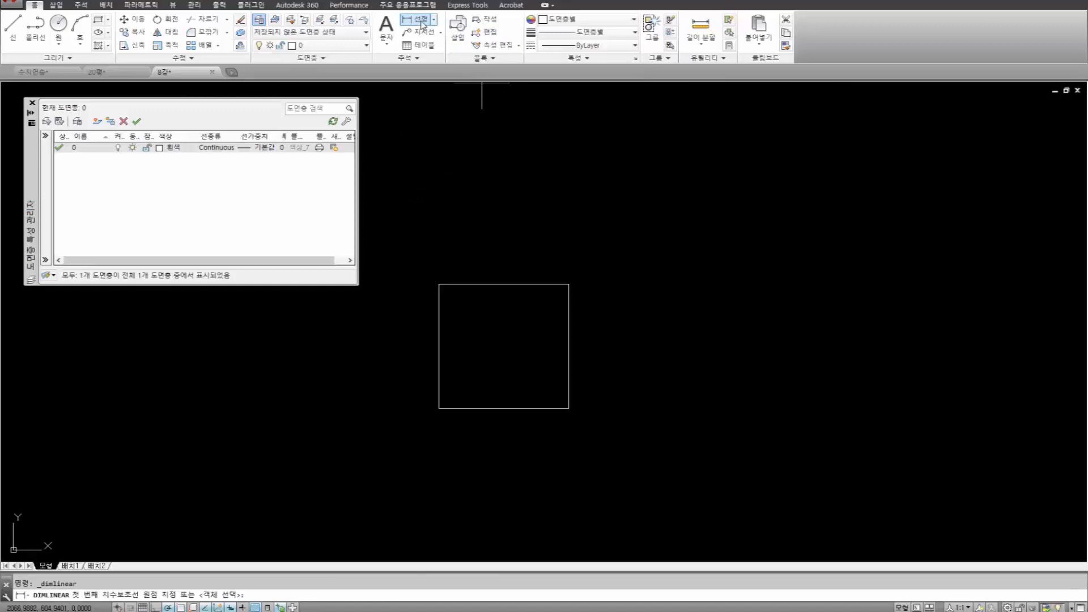
{"action": "left_click", "coordinate": [439, 284]}
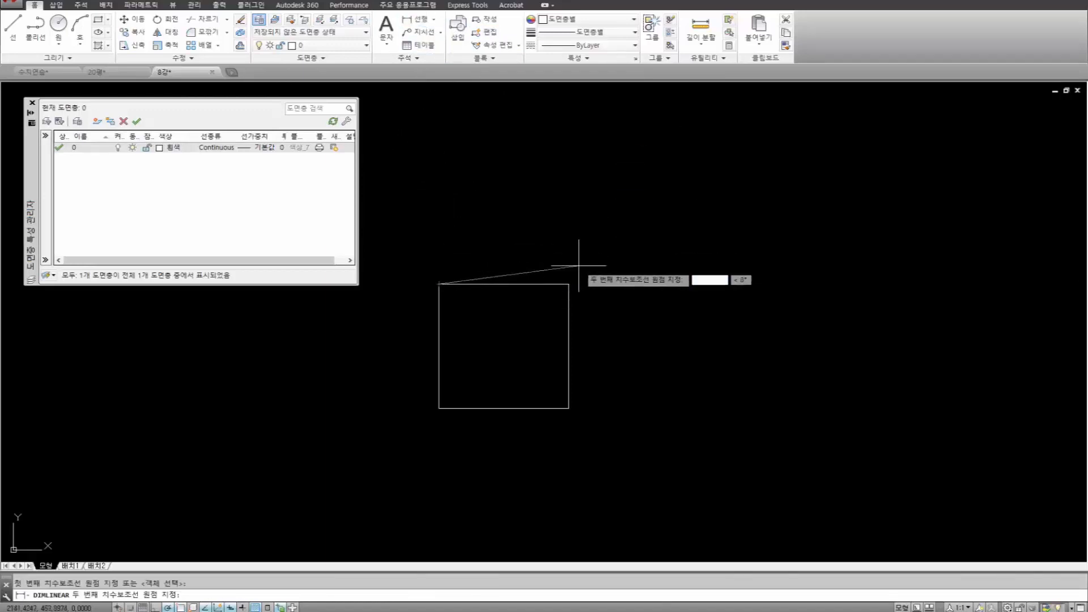
{"action": "left_click", "coordinate": [568, 284]}
{"action": "left_click", "coordinate": [560, 265]}
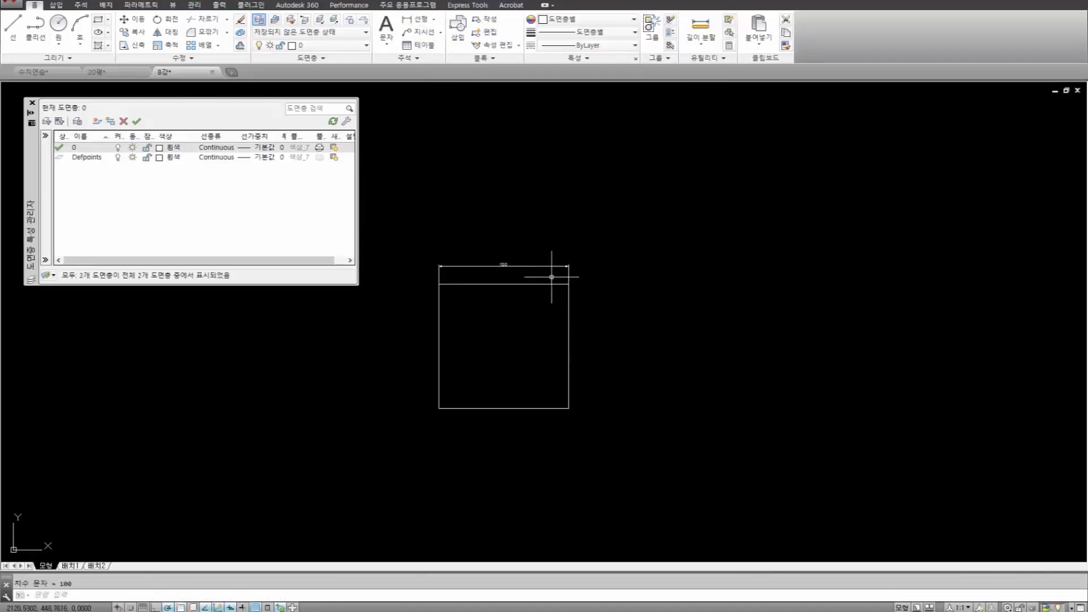
Freeze the Defpoints layer as a test and thaw it again.
{"action": "scroll", "coordinate": [500, 311], "scroll_direction": "up", "scroll_amount": 4}
{"action": "middle_click_drag", "start_coordinate": [510, 315], "coordinate": [591, 300]}
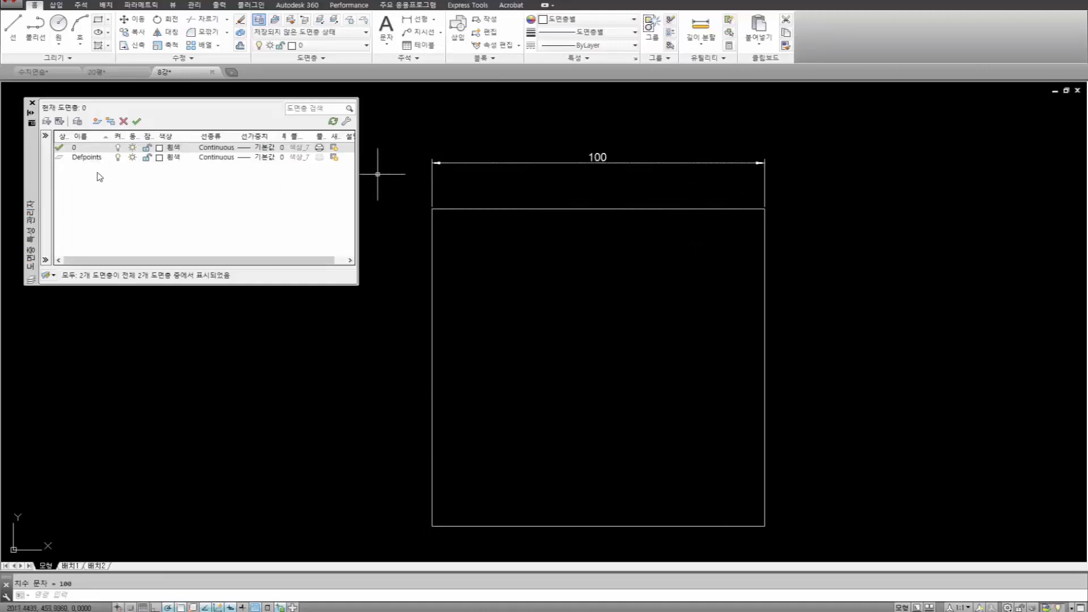
{"action": "left_click", "coordinate": [133, 161]}
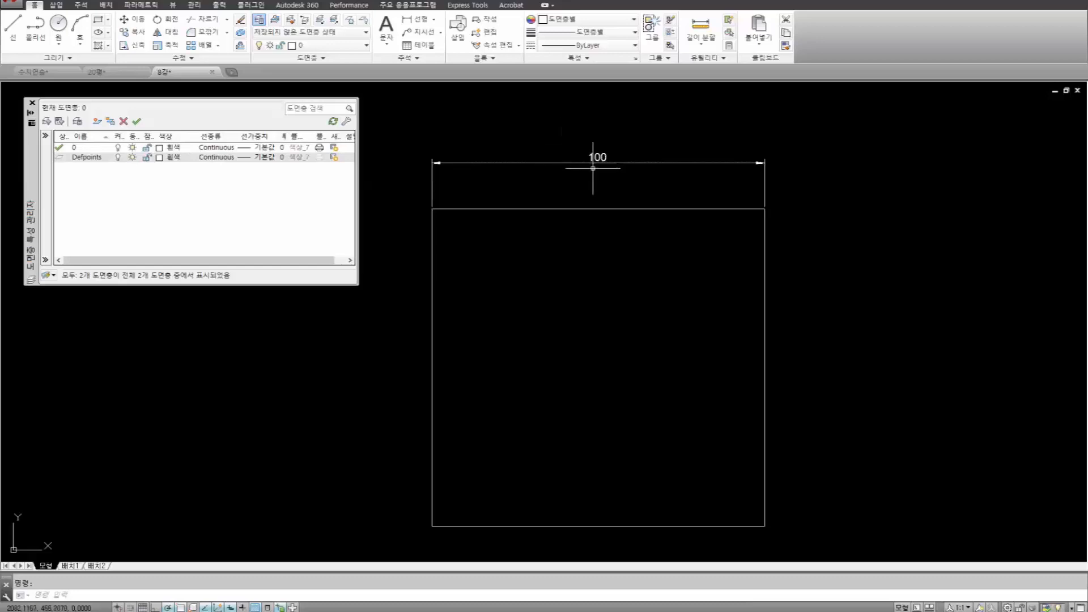
{"action": "left_click", "coordinate": [132, 157]}
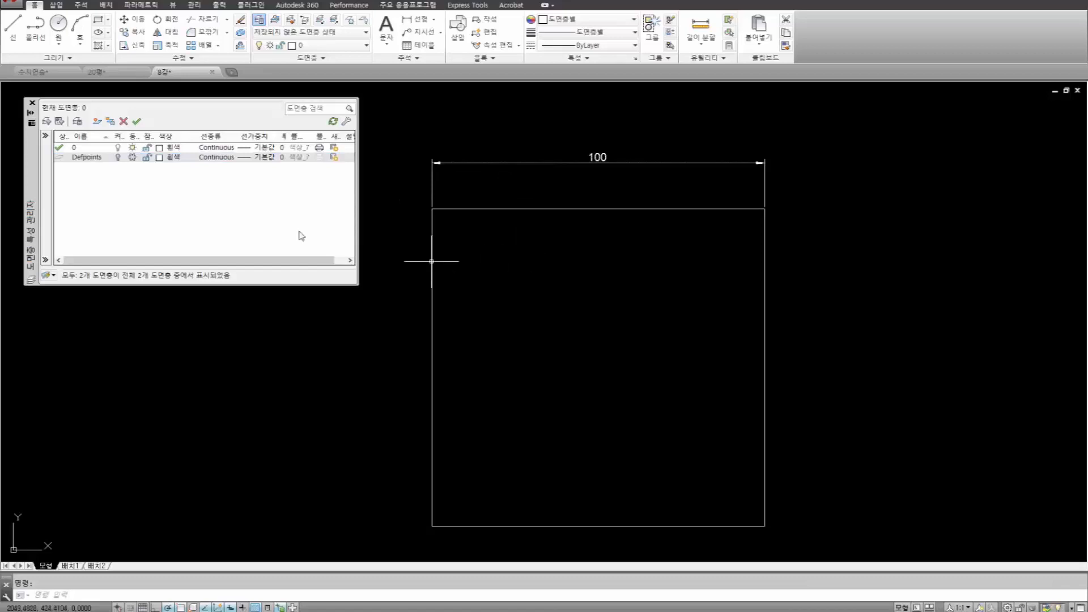
{"action": "left_click", "coordinate": [122, 160]}
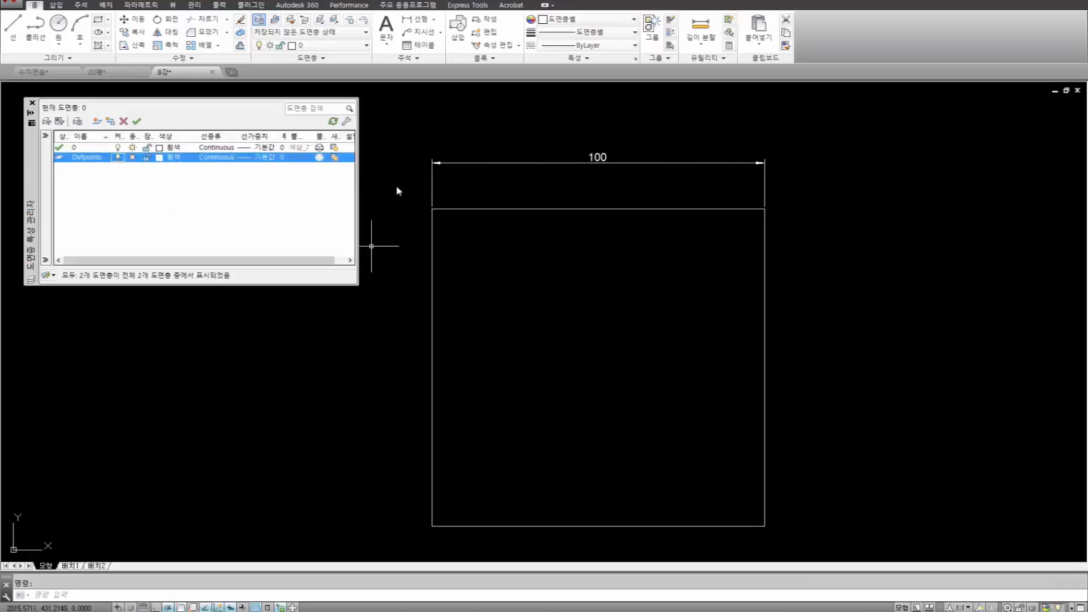
Move the square's linear dimension to the Defpoints layer and check its layer in the object properties.
{"action": "left_click", "coordinate": [539, 187]}
{"action": "left_click", "coordinate": [503, 146]}
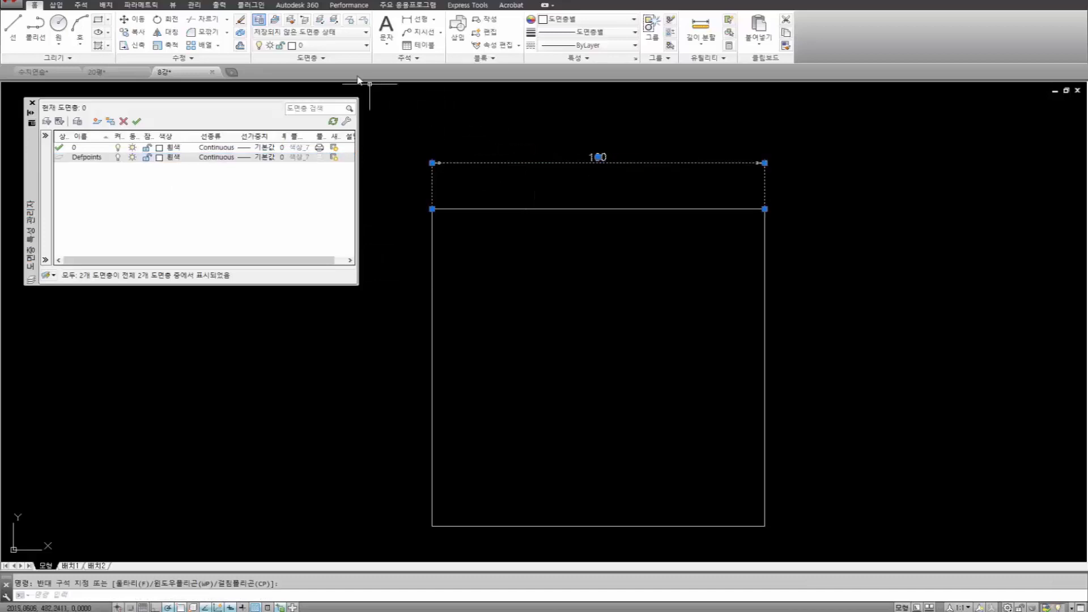
{"action": "left_click", "coordinate": [340, 45]}
{"action": "left_click", "coordinate": [324, 74]}
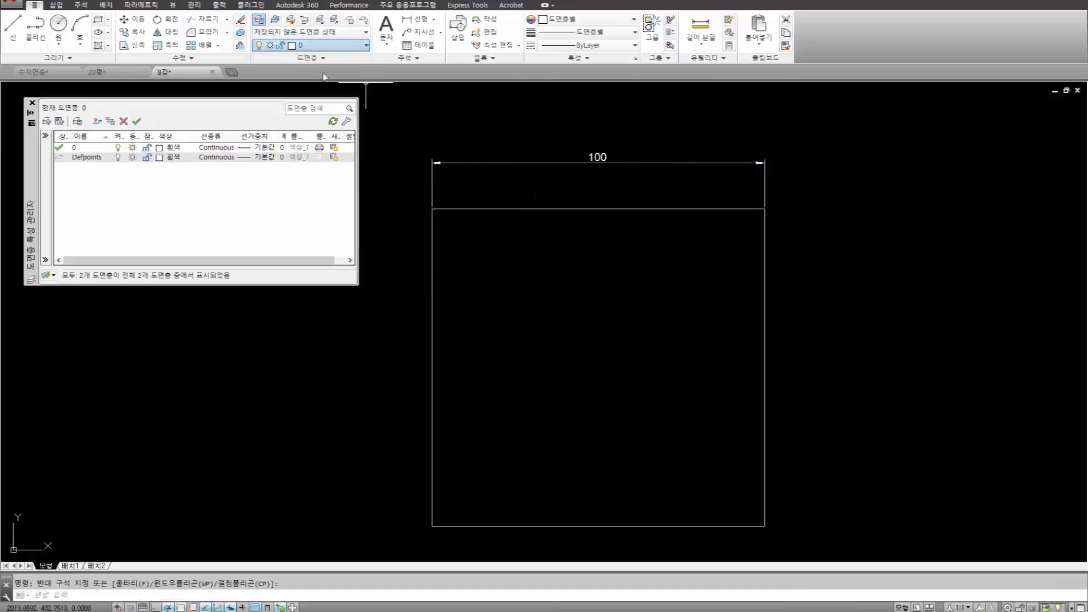
{"action": "key", "text": "ctrl+1"}
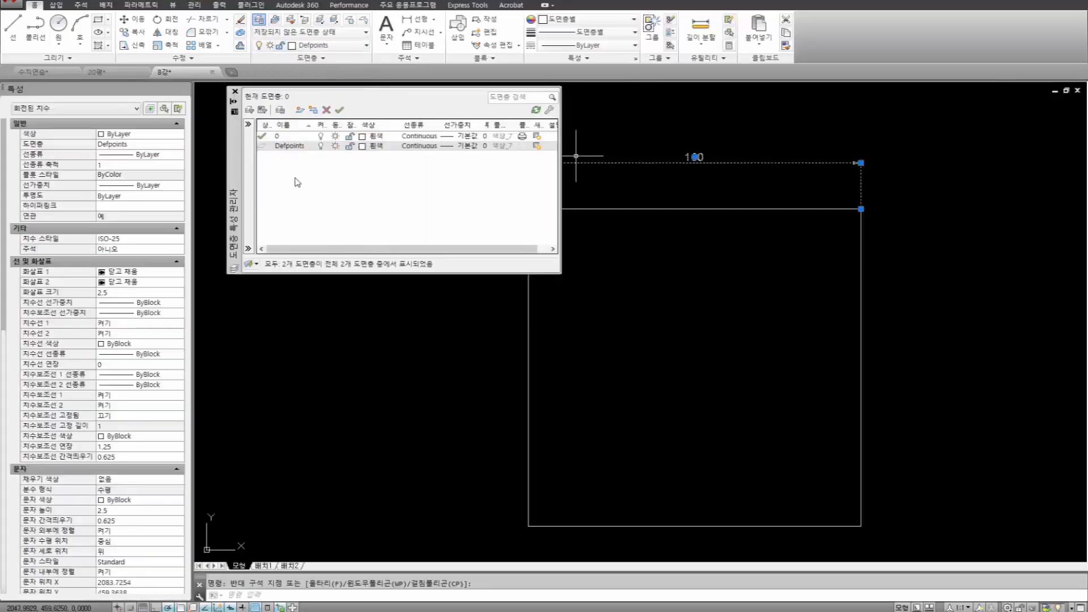
{"action": "left_click", "coordinate": [326, 146]}
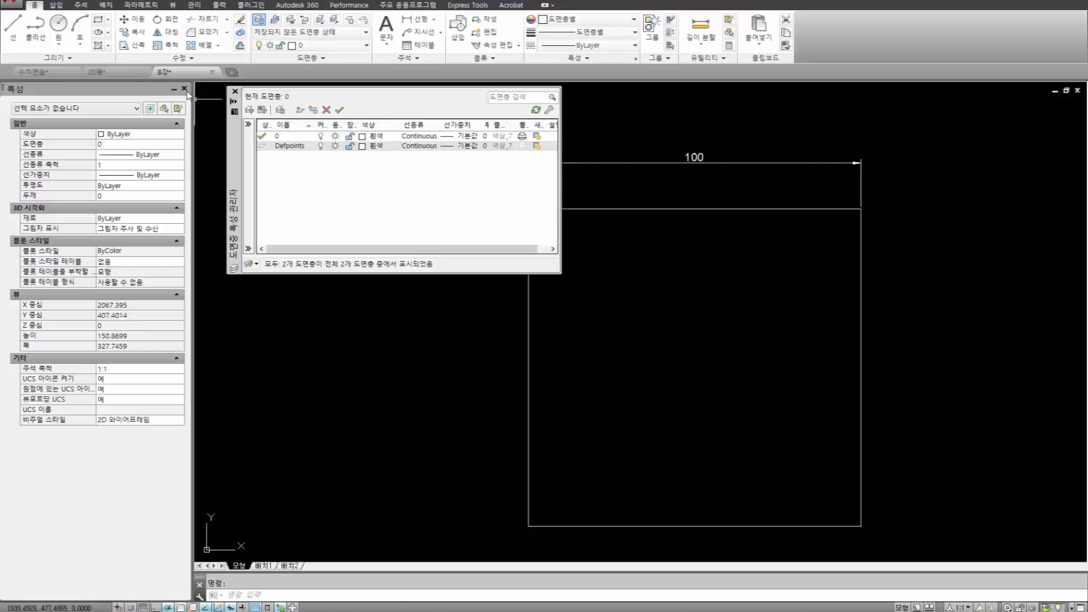
{"action": "key", "text": "ctrl+1"}
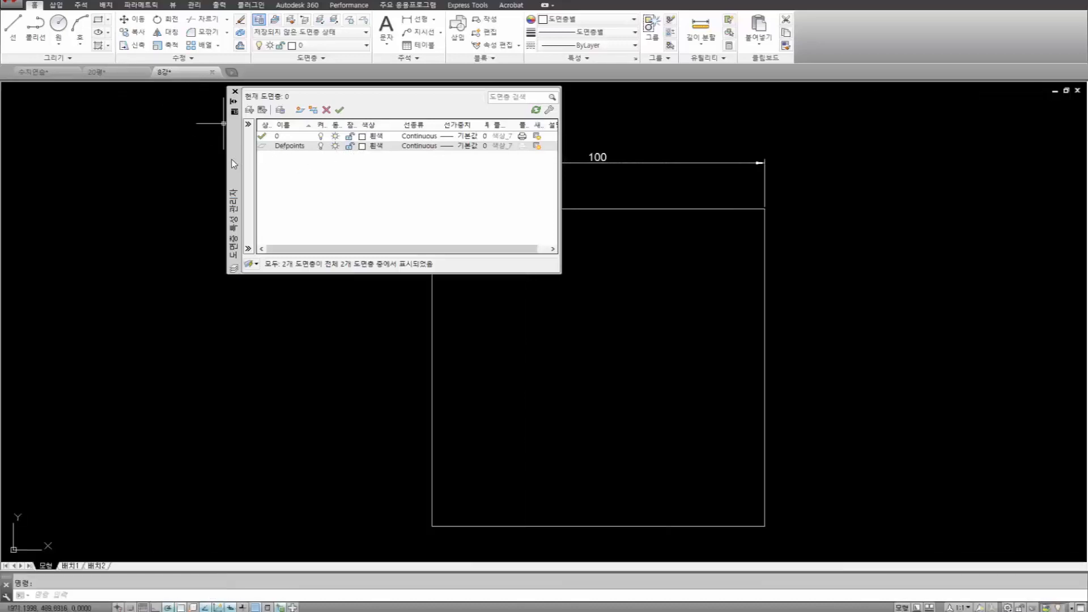
Rename the Defpoints layer as 수치.
{"action": "left_click_drag", "start_coordinate": [234, 164], "coordinate": [79, 195]}
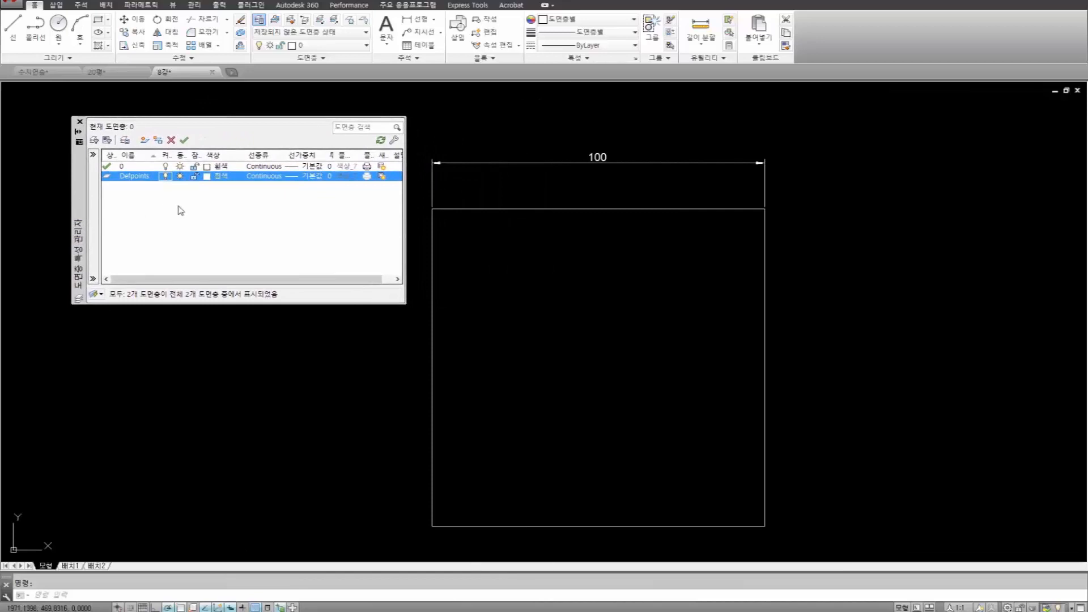
{"action": "left_click", "coordinate": [152, 178]}
{"action": "right_click", "coordinate": [149, 178]}
{"action": "left_click", "coordinate": [197, 234]}
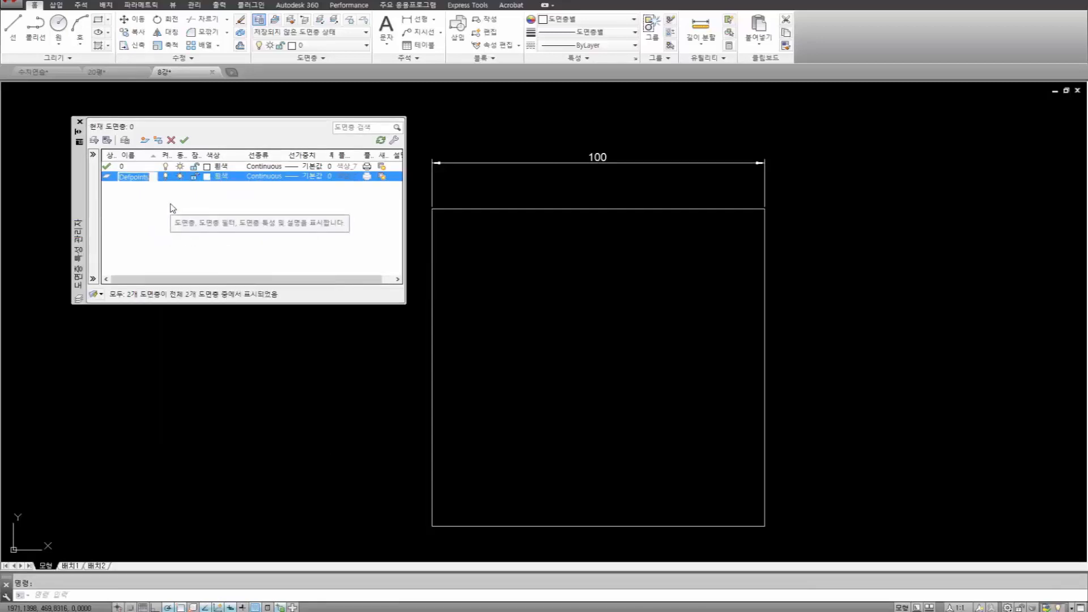
{"action": "type", "text": "ㅅ"}
{"action": "key", "text": "Return"}
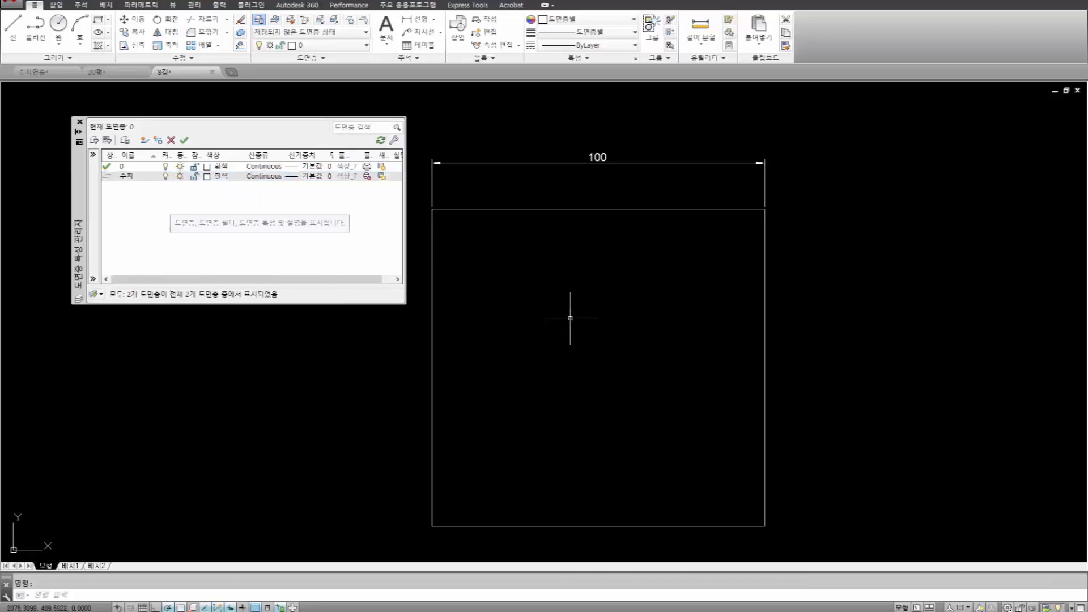
Enable plotting for the 수치 layer.
{"action": "left_click", "coordinate": [571, 318]}
{"action": "left_click", "coordinate": [562, 314]}
{"action": "key", "text": "ctrl+1"}
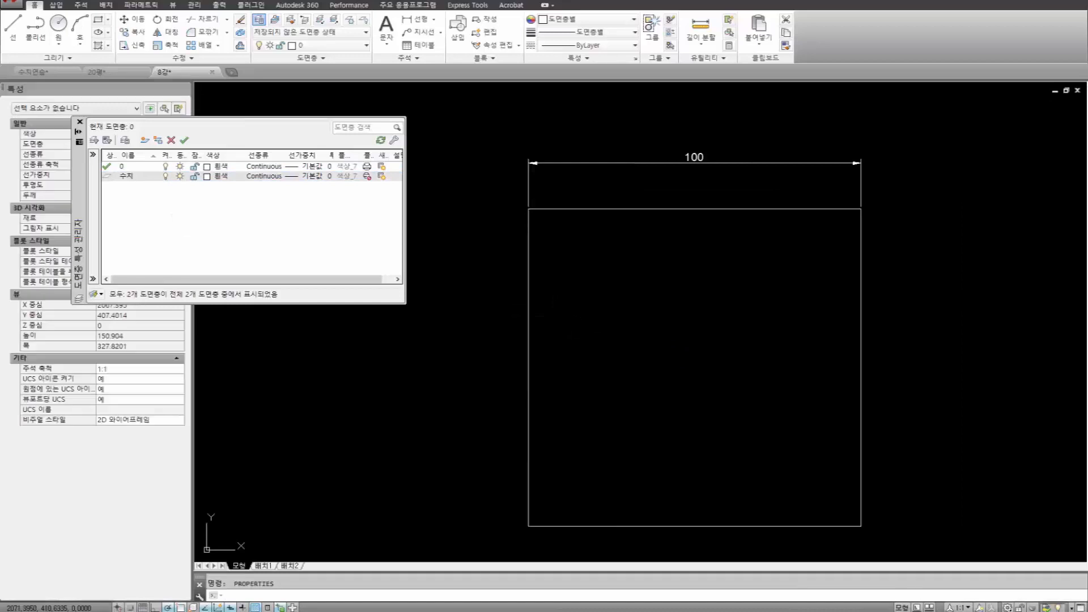
{"action": "left_click_drag", "start_coordinate": [89, 198], "coordinate": [247, 211]}
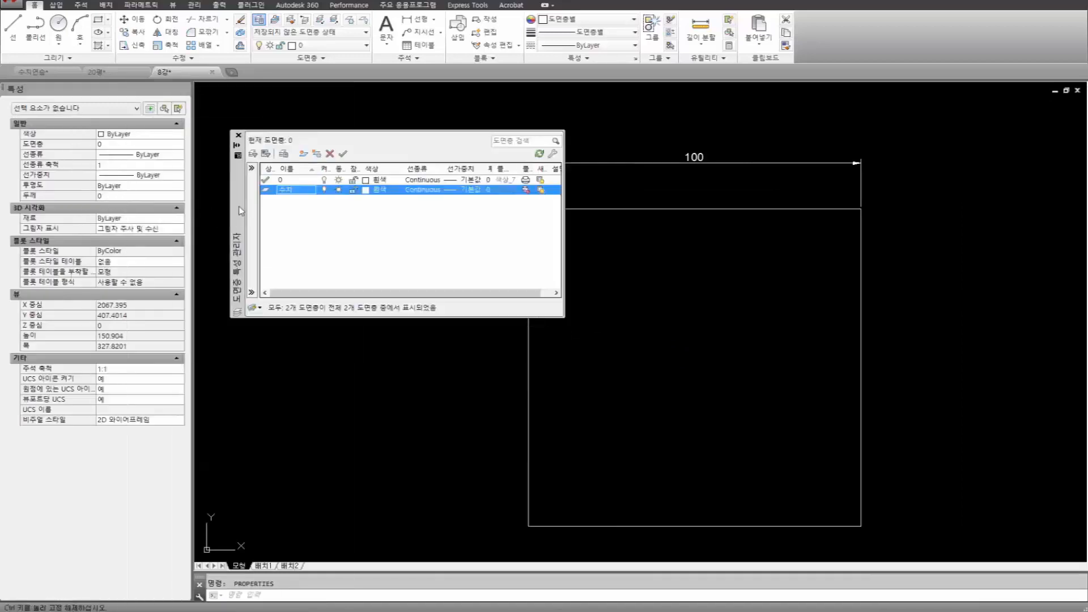
{"action": "left_click", "coordinate": [525, 190]}
{"action": "left_click", "coordinate": [183, 90]}
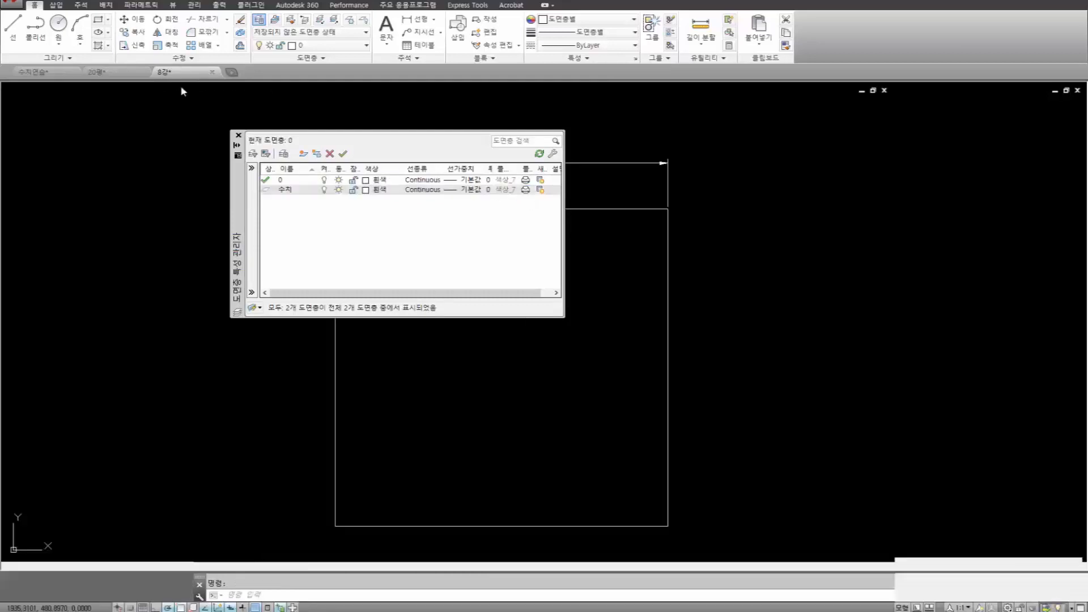
Check which layer the square's dimension is on, and close the layer properties manager.
{"action": "left_click_drag", "start_coordinate": [241, 188], "coordinate": [64, 178]}
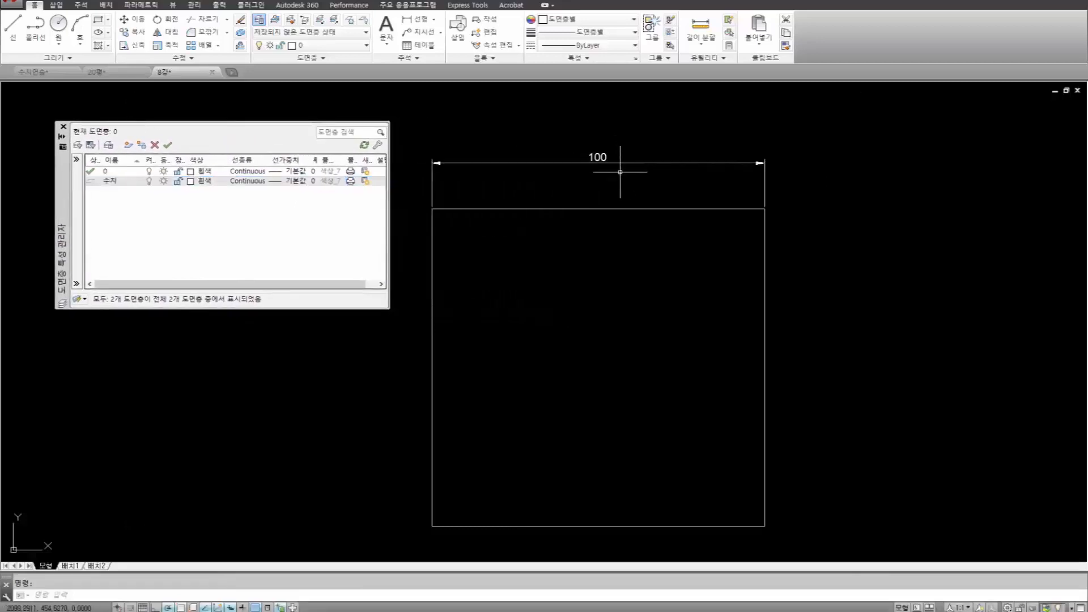
{"action": "left_click", "coordinate": [598, 153]}
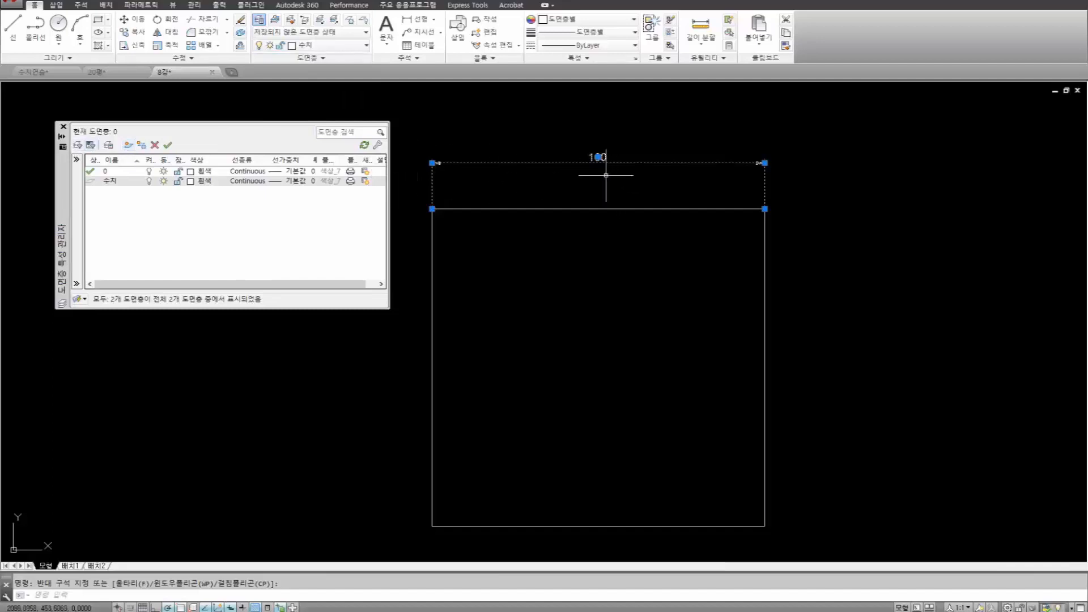
{"action": "key", "text": "Escape"}
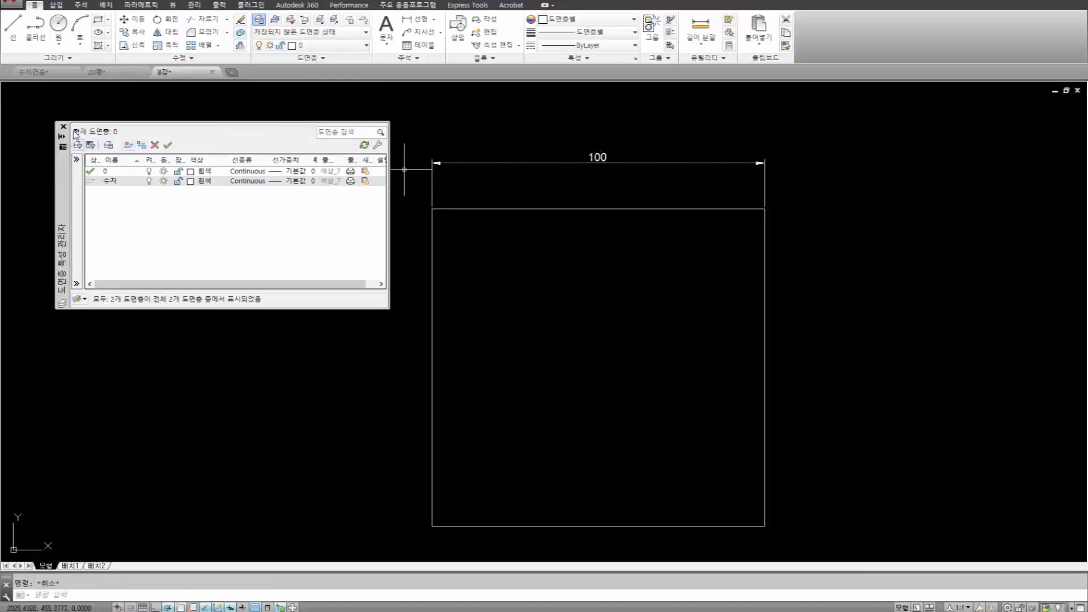
{"action": "left_click", "coordinate": [64, 126]}
Move the 8강 drawing to first place among the open files and open the Dimension Style Manager.
{"action": "middle_click_drag", "start_coordinate": [717, 327], "coordinate": [622, 320]}
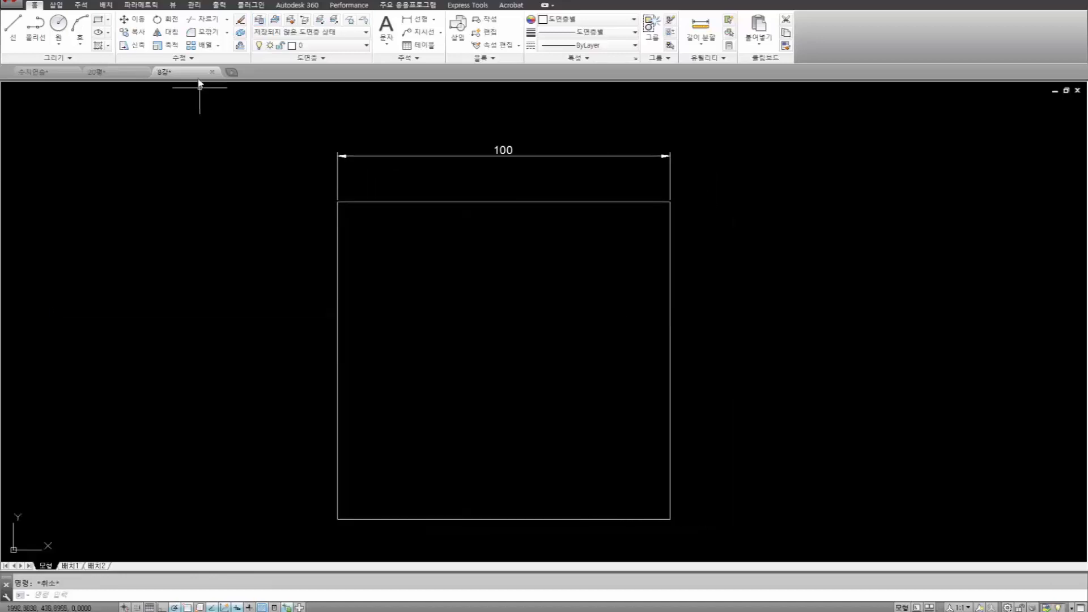
{"action": "left_click_drag", "start_coordinate": [175, 76], "coordinate": [25, 73]}
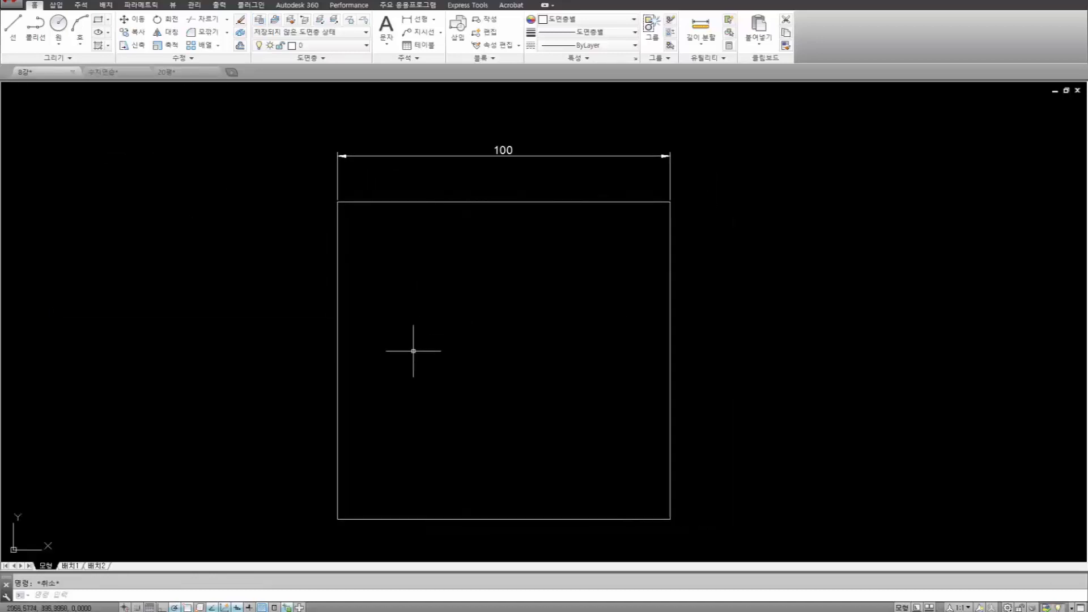
{"action": "scroll", "coordinate": [415, 352], "scroll_direction": "down", "scroll_amount": 8}
{"action": "mouse_move", "coordinate": [495, 406]}
{"action": "middle_mouse_down"}
{"action": "mouse_move", "coordinate": [597, 432]}
{"action": "mouse_move", "coordinate": [573, 505]}
{"action": "middle_mouse_up"}
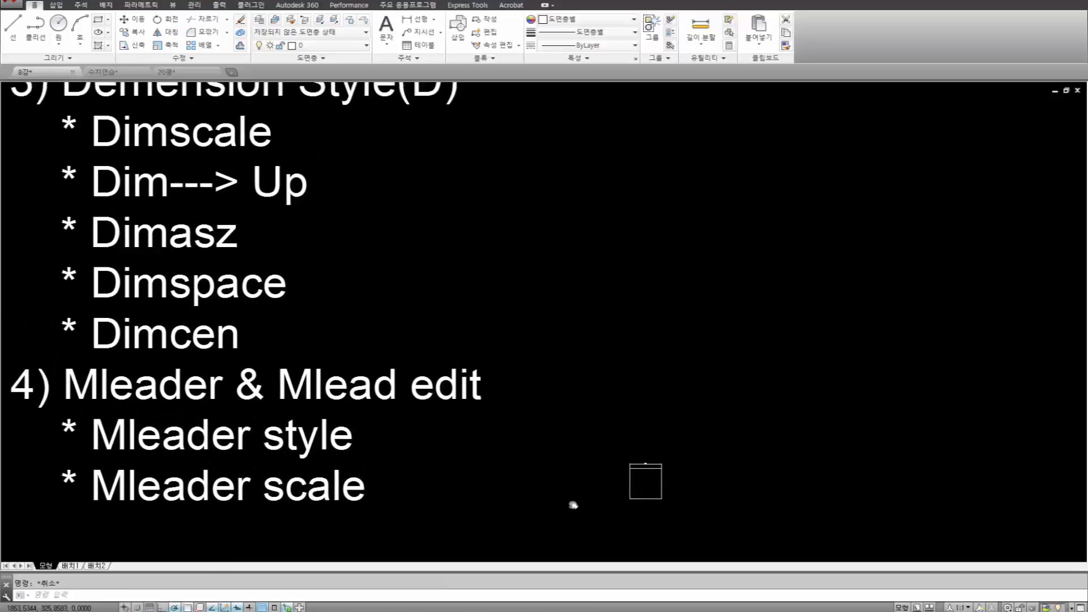
{"action": "scroll", "coordinate": [661, 482], "scroll_direction": "up", "scroll_amount": 4}
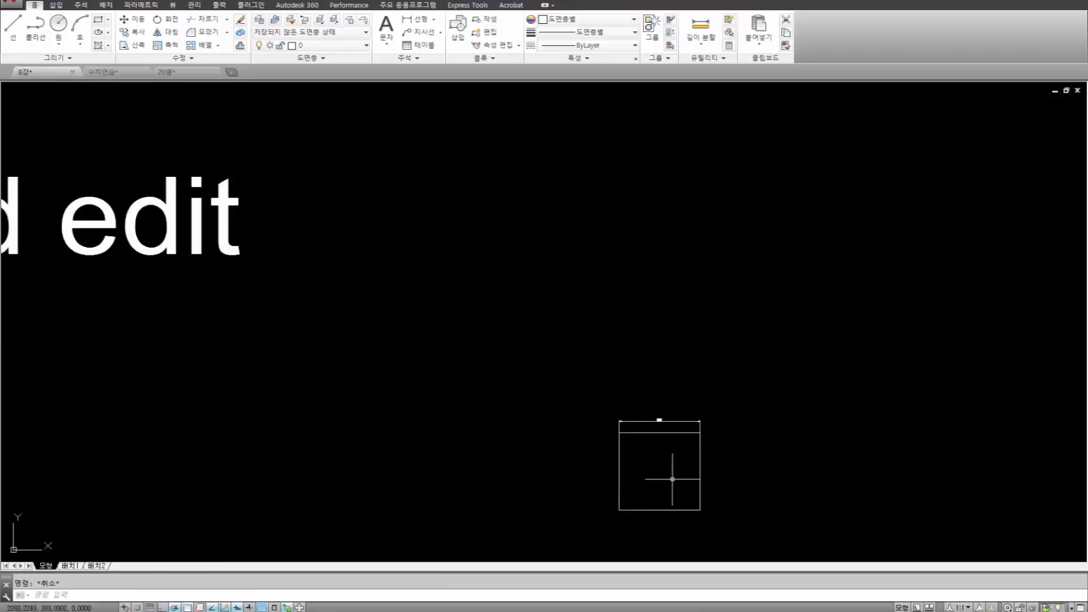
{"action": "mouse_move", "coordinate": [677, 488]}
{"action": "middle_mouse_down"}
{"action": "mouse_move", "coordinate": [611, 408]}
{"action": "mouse_move", "coordinate": [512, 356]}
{"action": "mouse_move", "coordinate": [546, 379]}
{"action": "middle_mouse_up"}
{"action": "scroll", "coordinate": [610, 408], "scroll_direction": "up", "scroll_amount": 4}
{"action": "scroll", "coordinate": [512, 356], "scroll_direction": "up", "scroll_amount": 2}
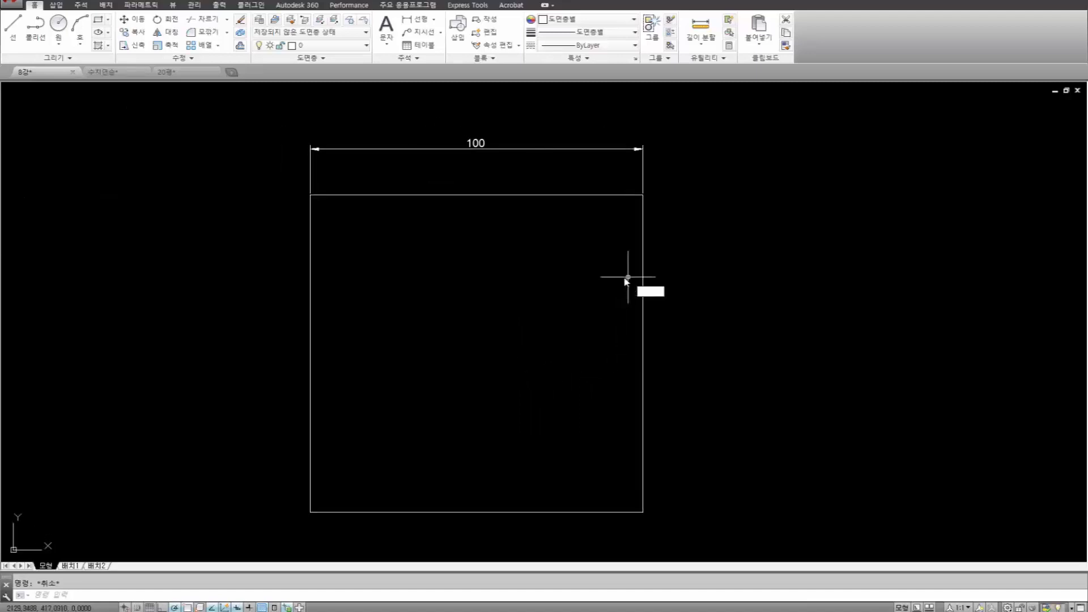
{"action": "key", "text": "Return"}
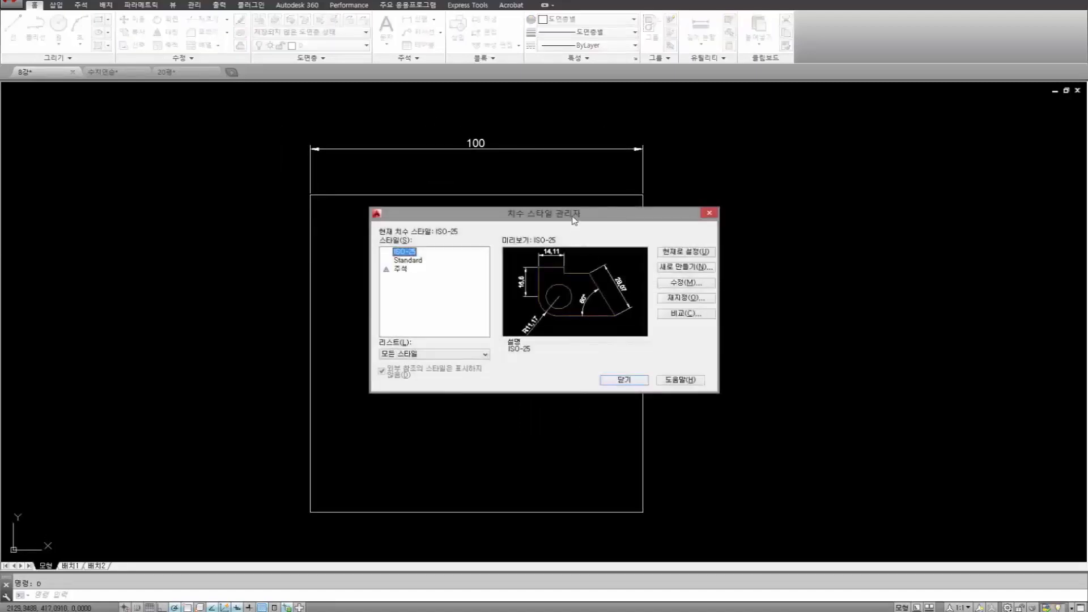
Preview the ISO-25, Standard and 주석 dimension styles and check which options are available for each.
{"action": "left_click_drag", "start_coordinate": [575, 214], "coordinate": [864, 146]}
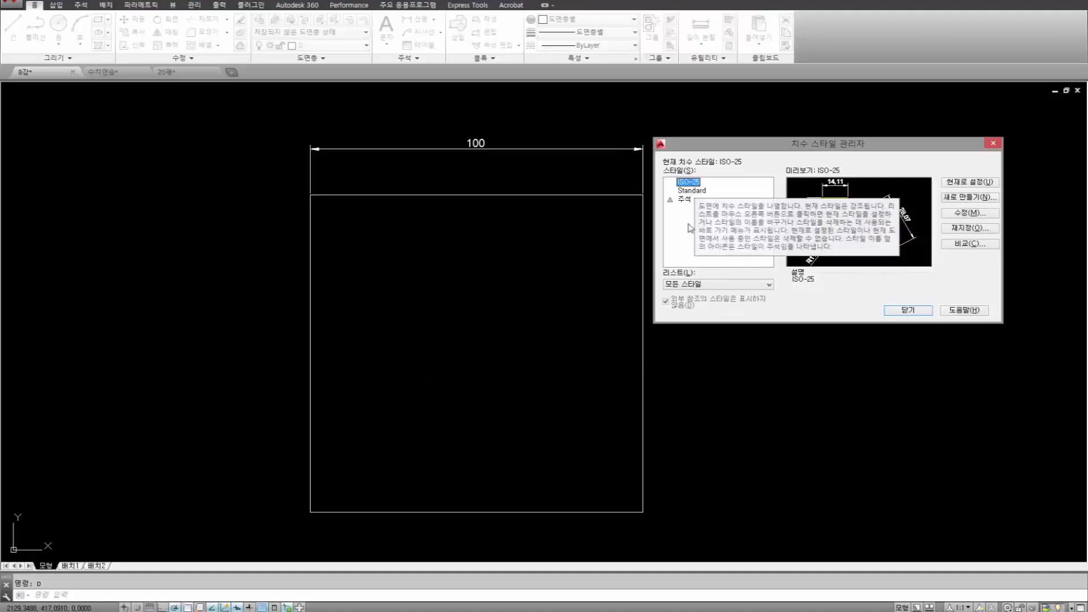
{"action": "left_click", "coordinate": [692, 191]}
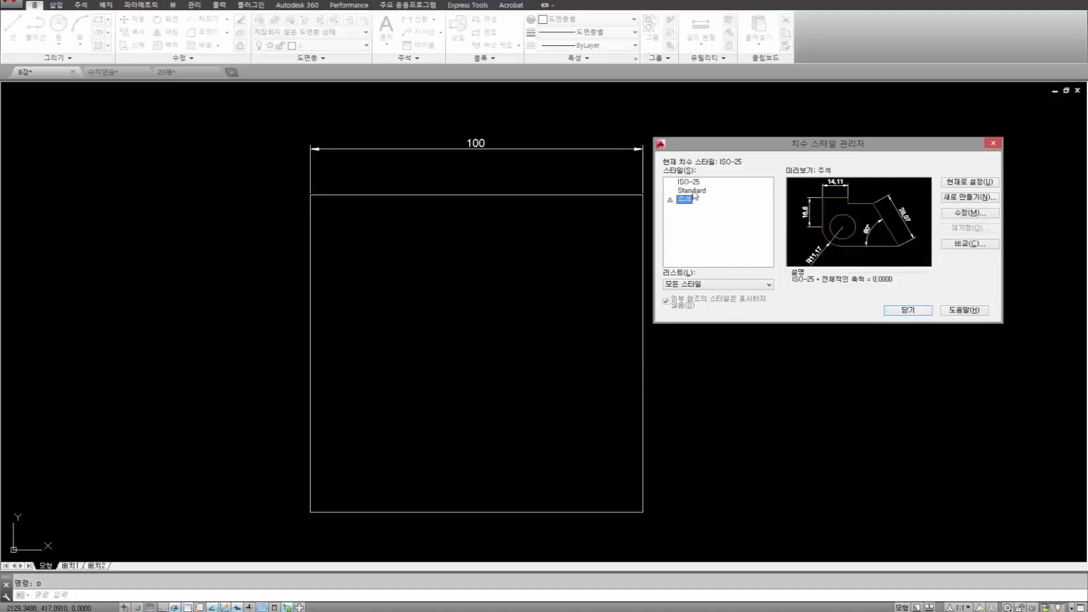
{"action": "left_click_drag", "start_coordinate": [766, 150], "coordinate": [540, 175]}
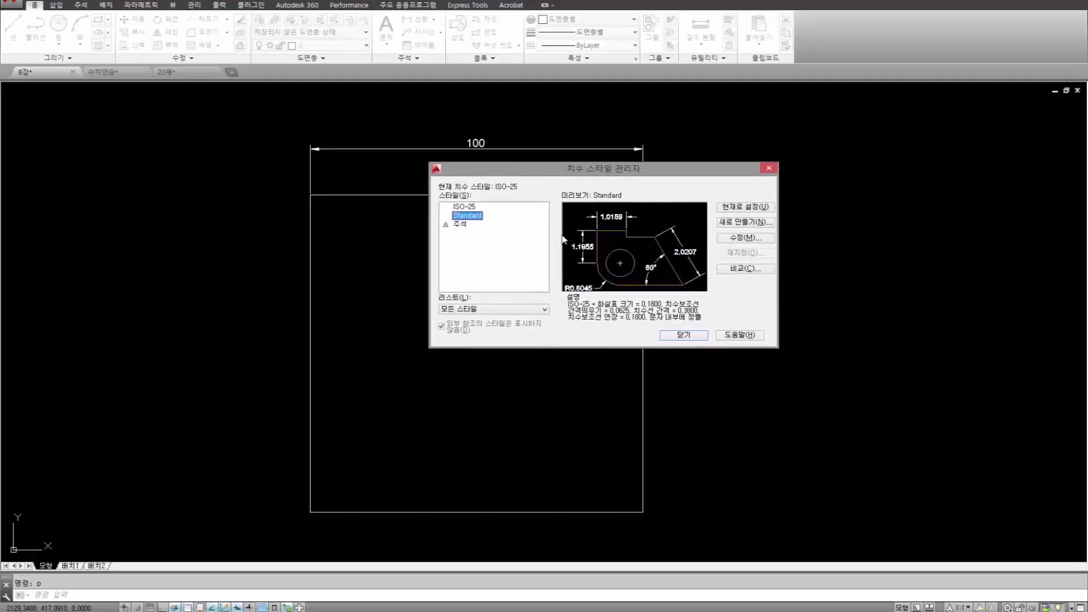
{"action": "right_click", "coordinate": [479, 220]}
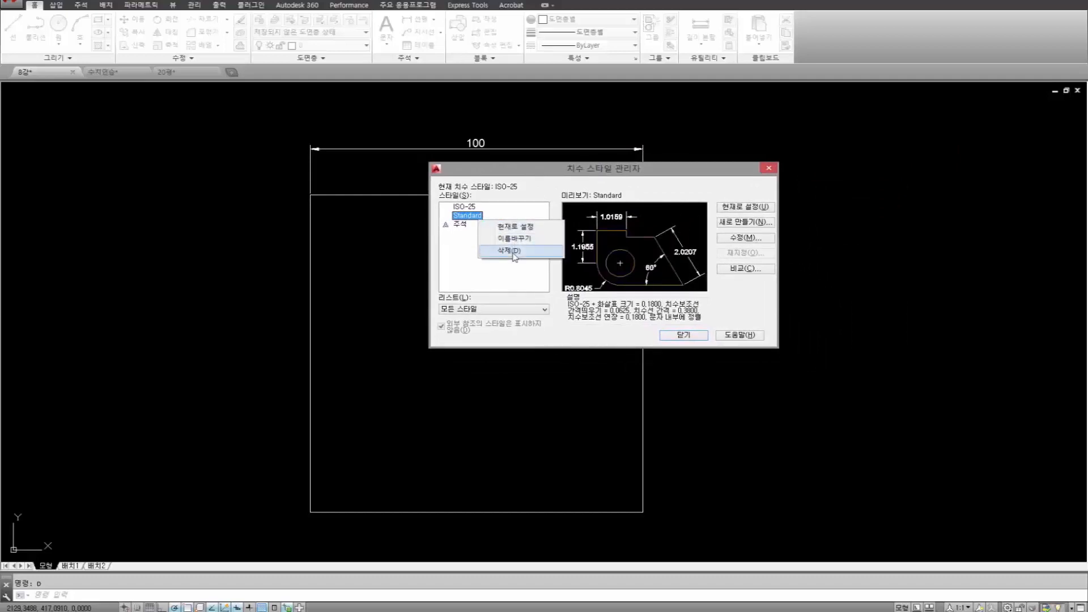
{"action": "left_click", "coordinate": [459, 225]}
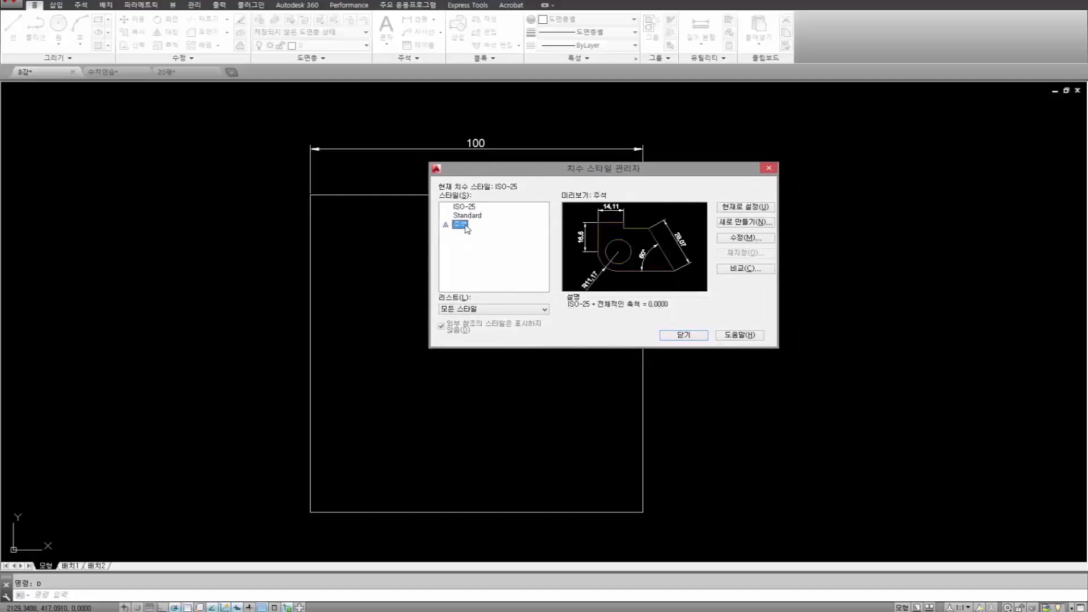
{"action": "right_click", "coordinate": [463, 225]}
{"action": "left_click", "coordinate": [481, 272]}
{"action": "left_click", "coordinate": [474, 206]}
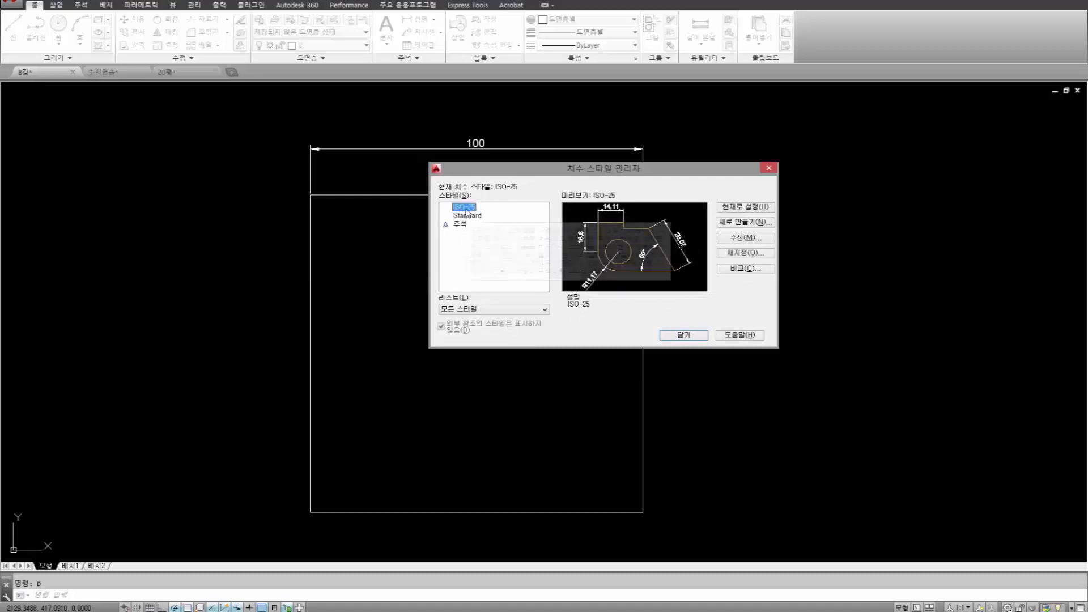
Switch the current dimension style to Standard, back to ISO-25, and to Standard again.
{"action": "double_click", "coordinate": [469, 216]}
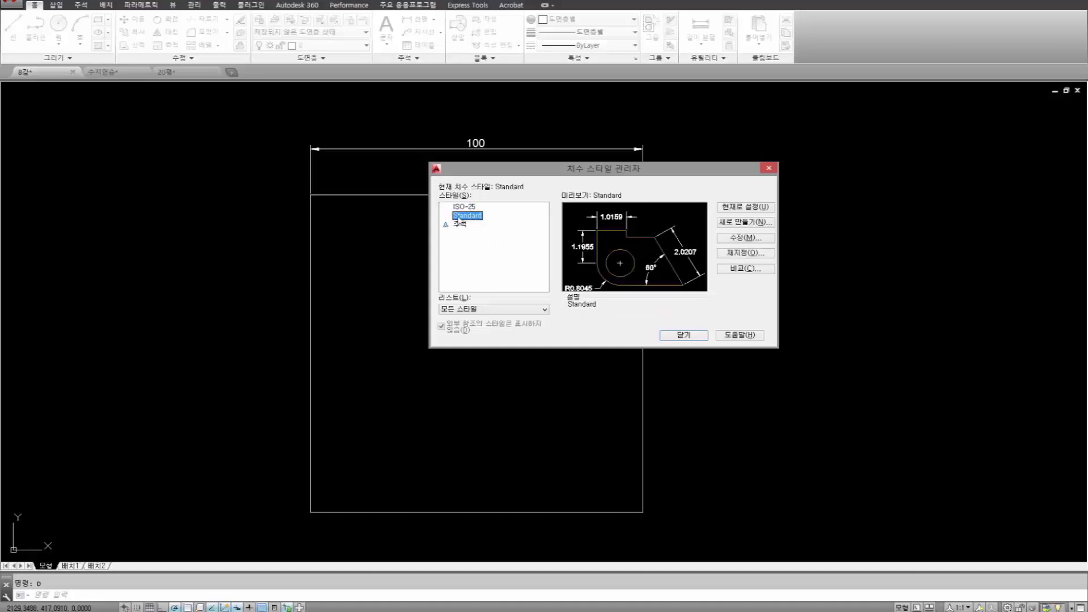
{"action": "double_click", "coordinate": [464, 206]}
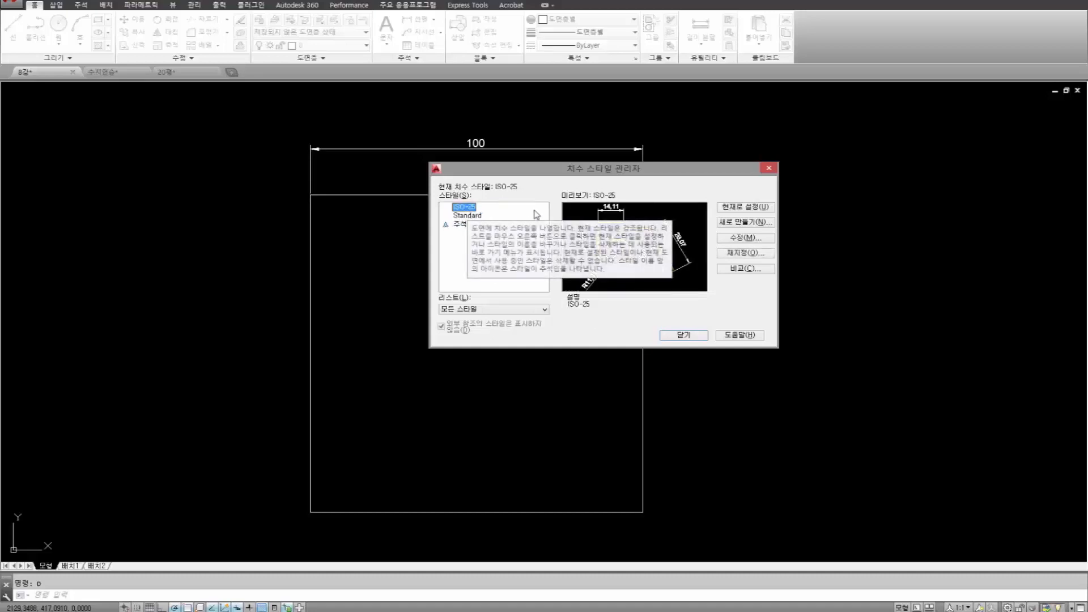
{"action": "left_click", "coordinate": [491, 218]}
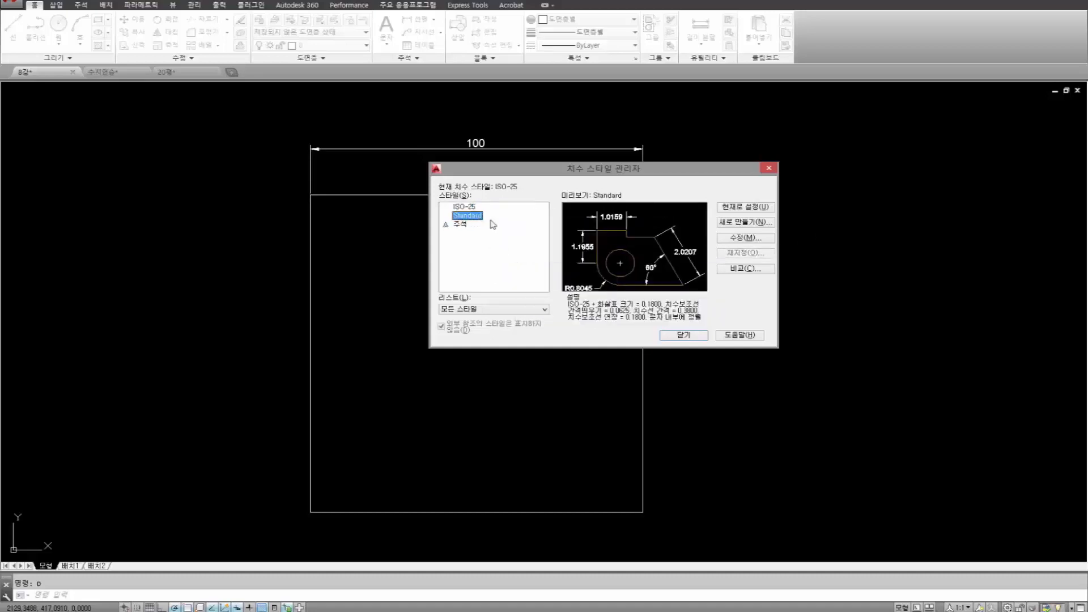
{"action": "left_click", "coordinate": [739, 207]}
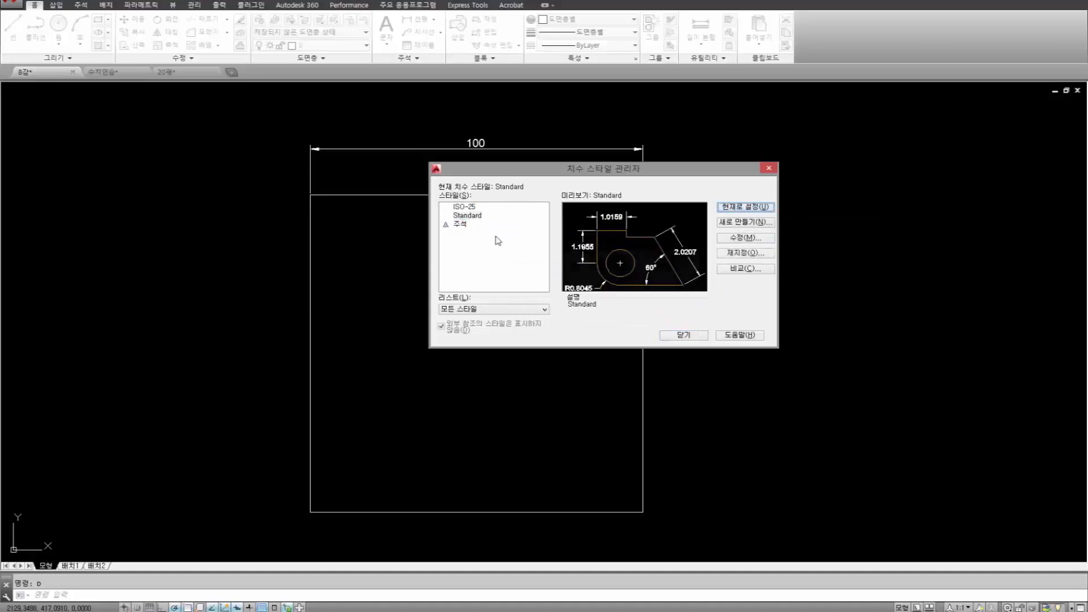
View the options for creating a new dimension style based on Standard, and cancel.
{"action": "left_click", "coordinate": [744, 221]}
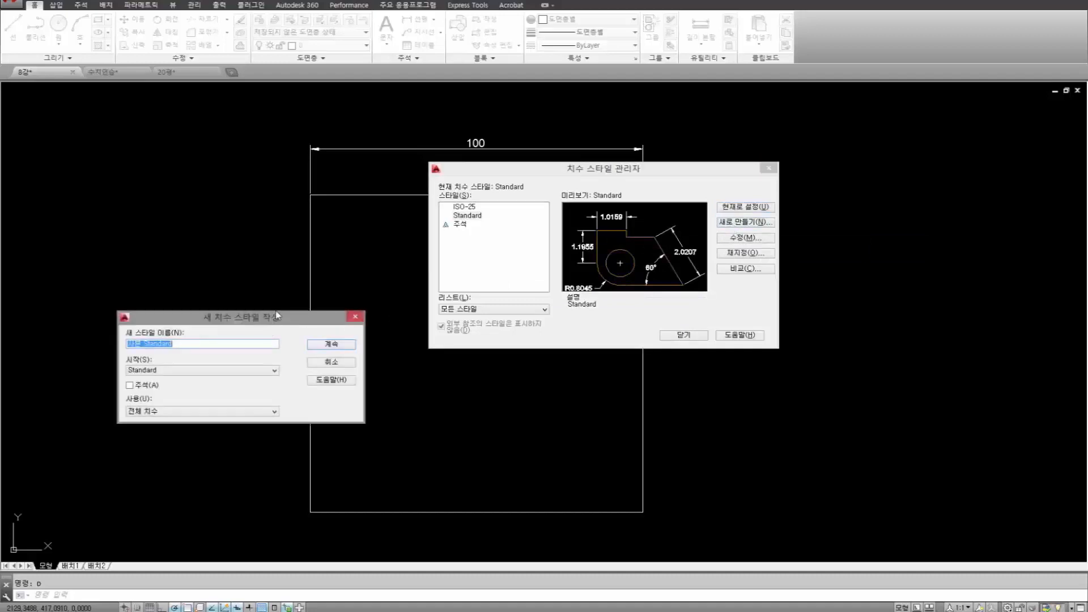
{"action": "left_click_drag", "start_coordinate": [274, 315], "coordinate": [338, 245]}
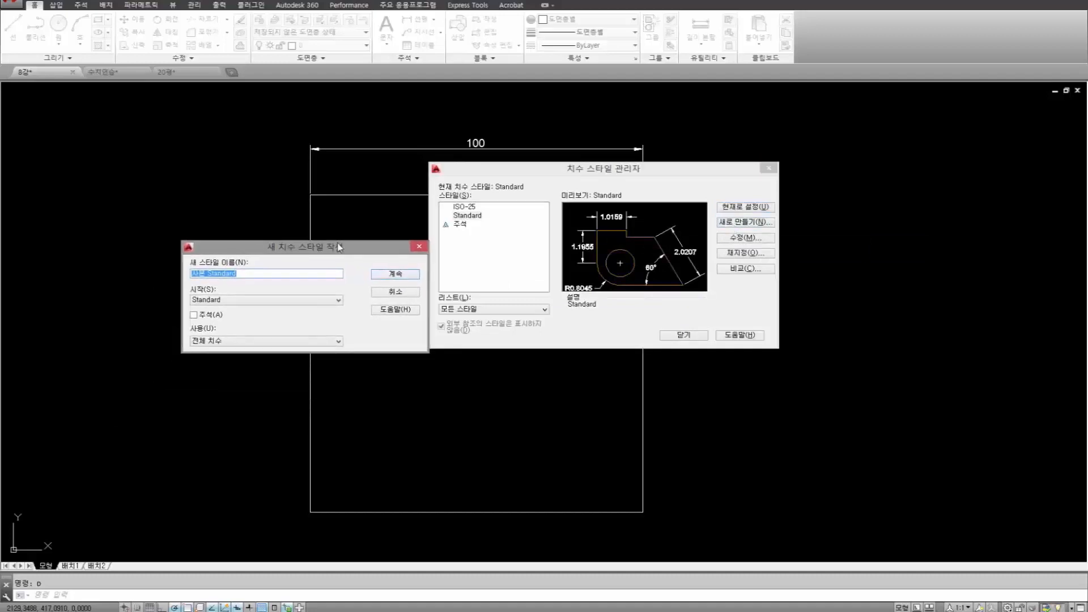
{"action": "left_click", "coordinate": [403, 294]}
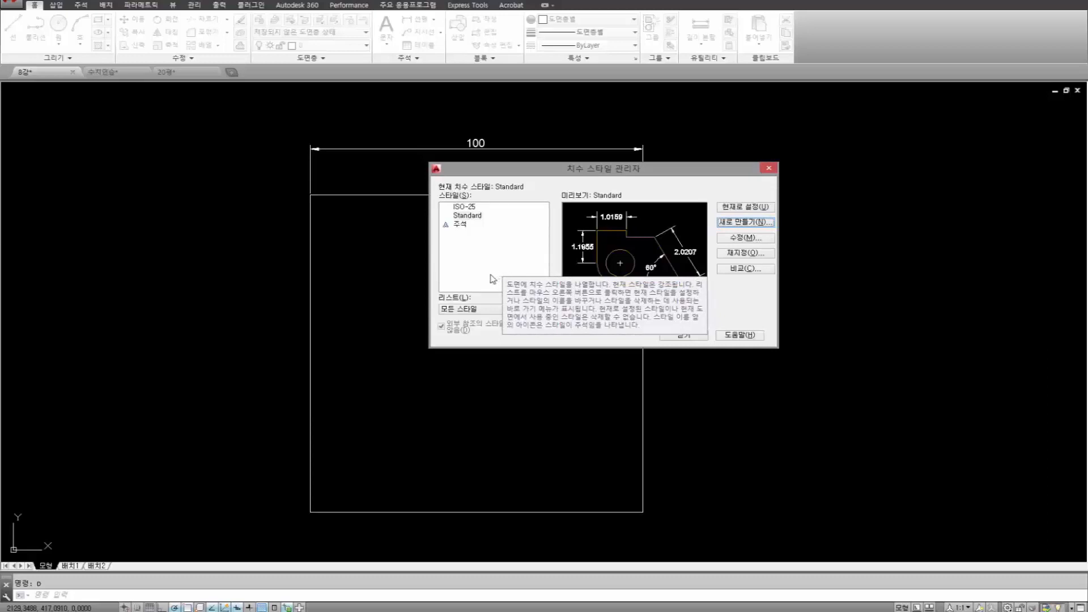
Compare the ISO-25 and Standard previews and make ISO-25 the current dimension style.
{"action": "left_click", "coordinate": [463, 207]}
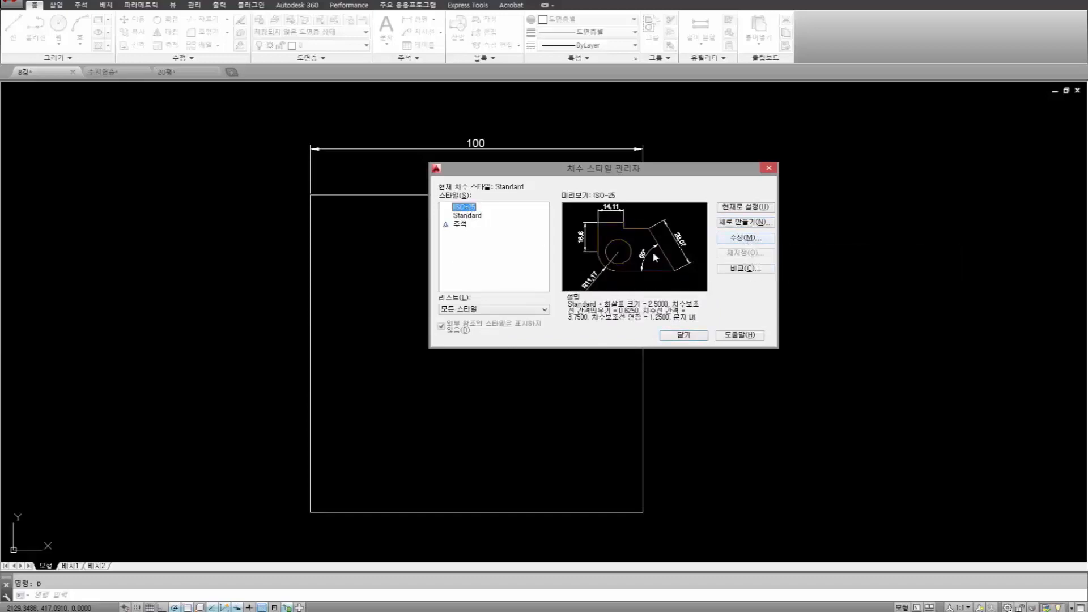
{"action": "left_click", "coordinate": [467, 215]}
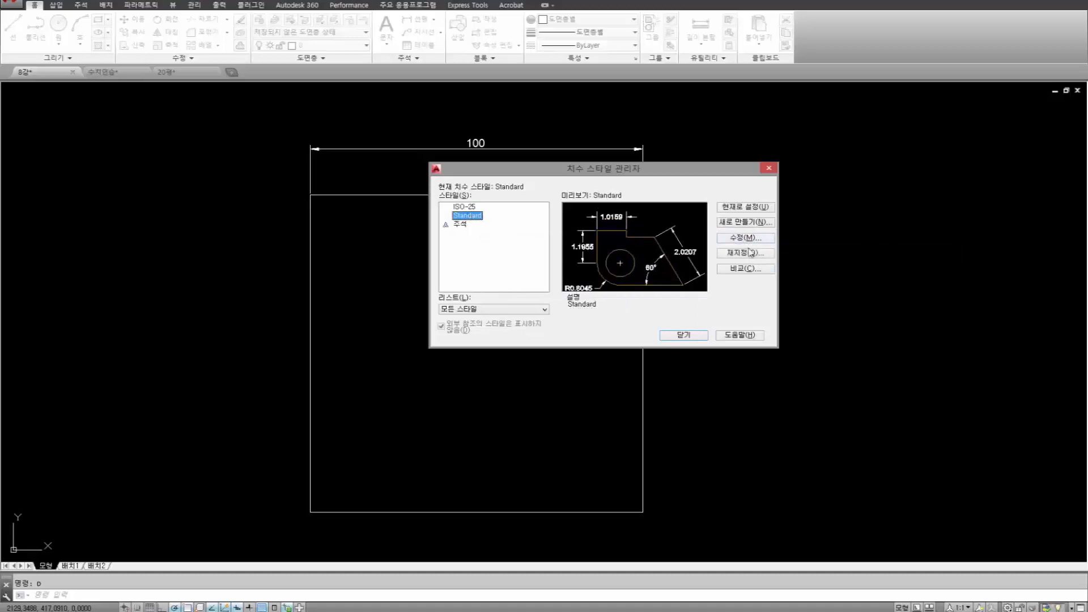
{"action": "left_click", "coordinate": [463, 207]}
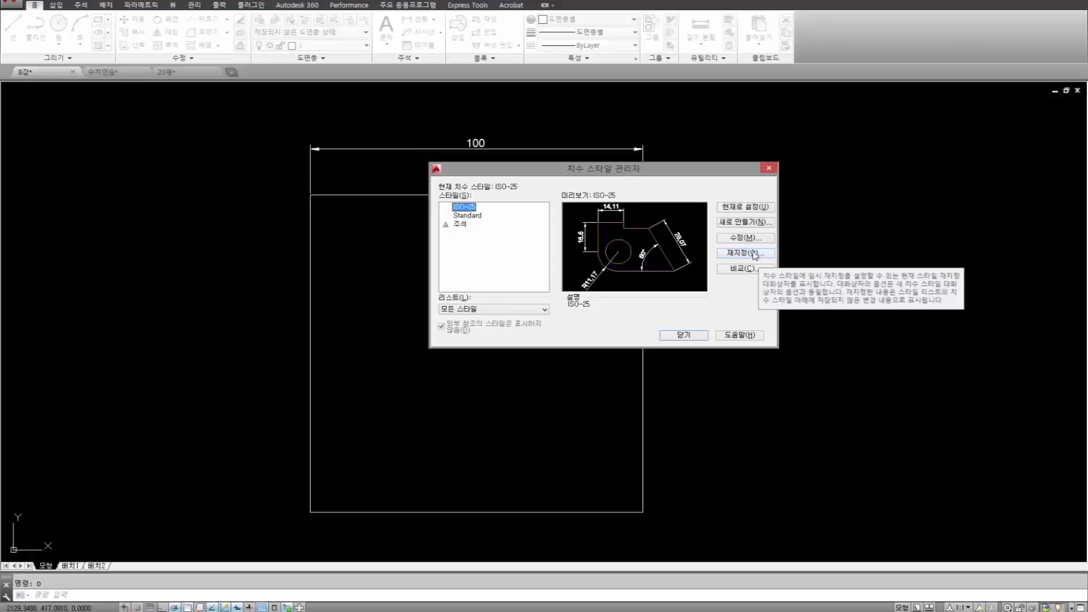
View the modify and override settings of the ISO-25 style without changing them, and close the Dimension Style Manager.
{"action": "left_click", "coordinate": [745, 238]}
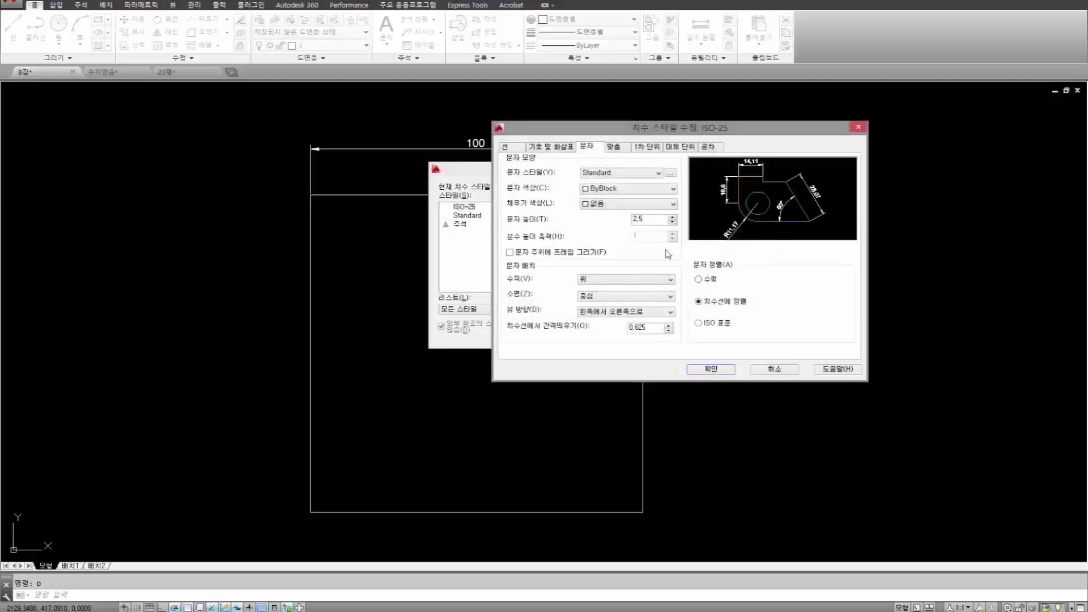
{"action": "left_click", "coordinate": [773, 369]}
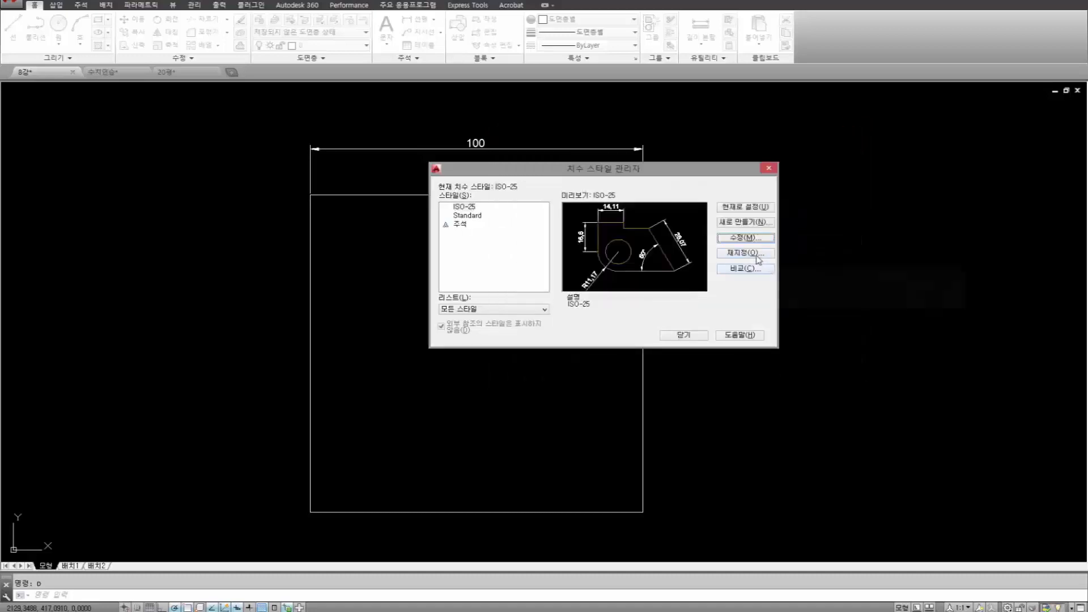
{"action": "left_click", "coordinate": [756, 256]}
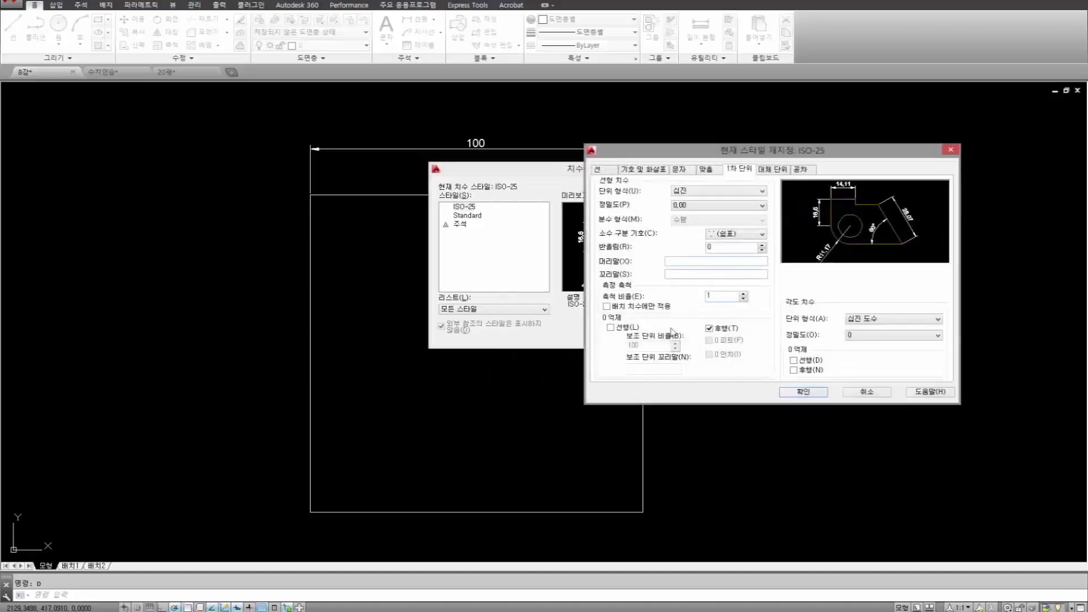
{"action": "left_click", "coordinate": [866, 392]}
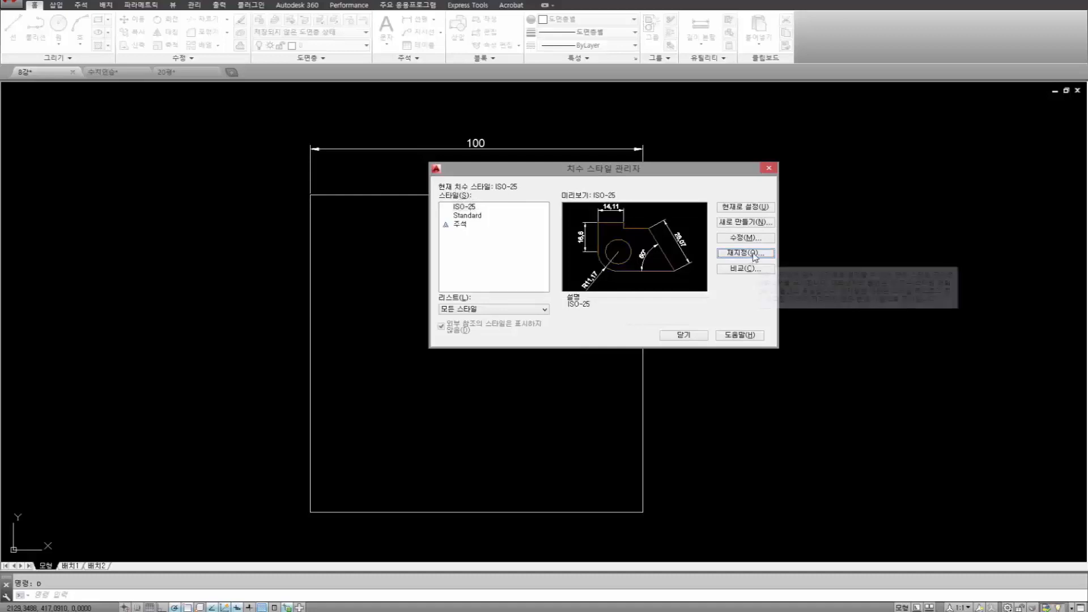
{"action": "left_click", "coordinate": [745, 254]}
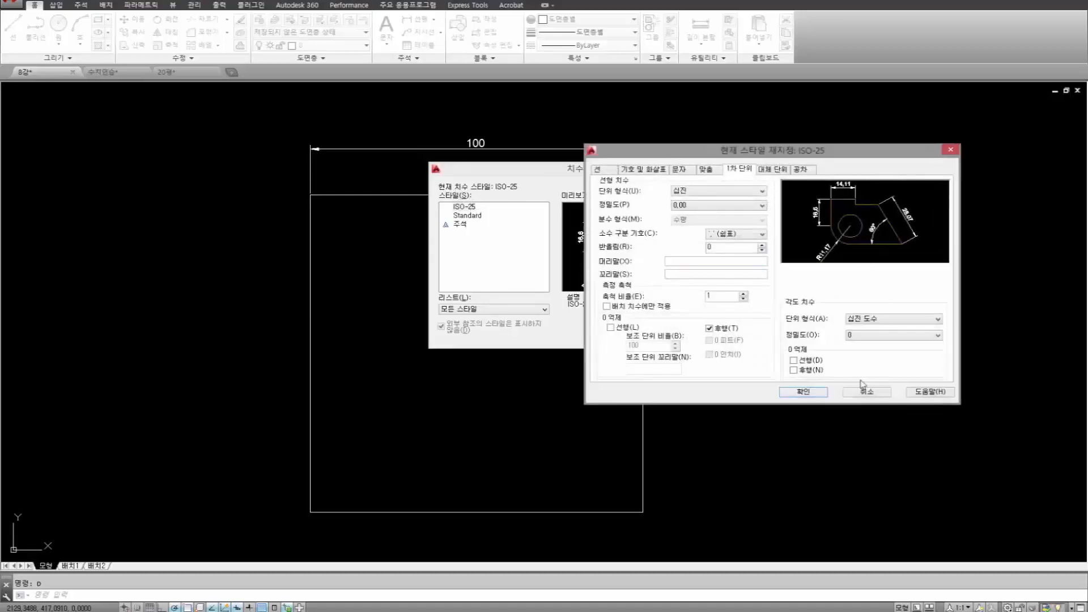
{"action": "left_click", "coordinate": [867, 392]}
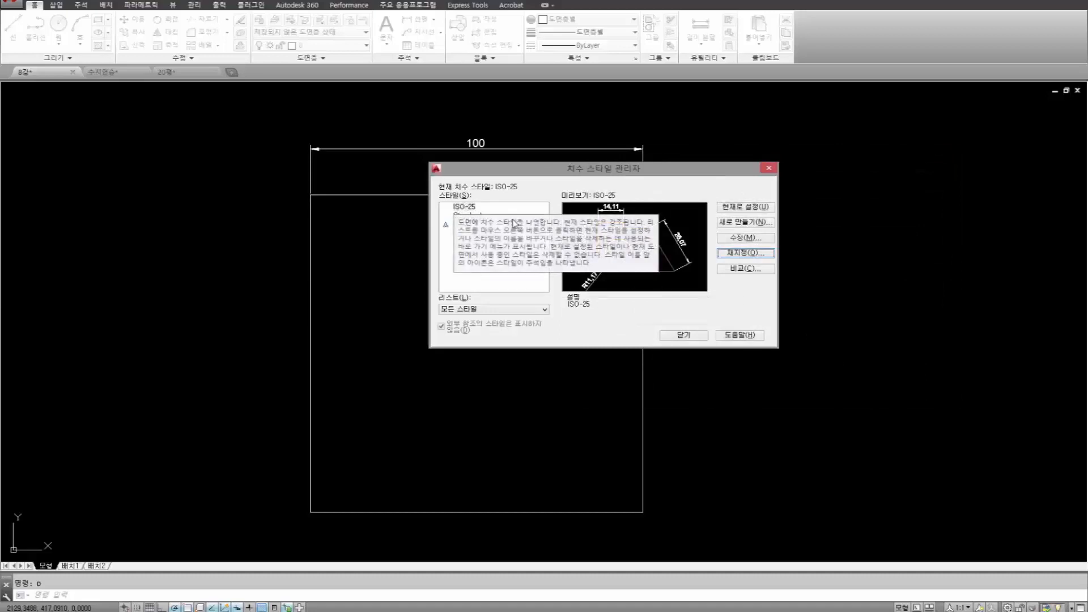
{"action": "left_click", "coordinate": [684, 335]}
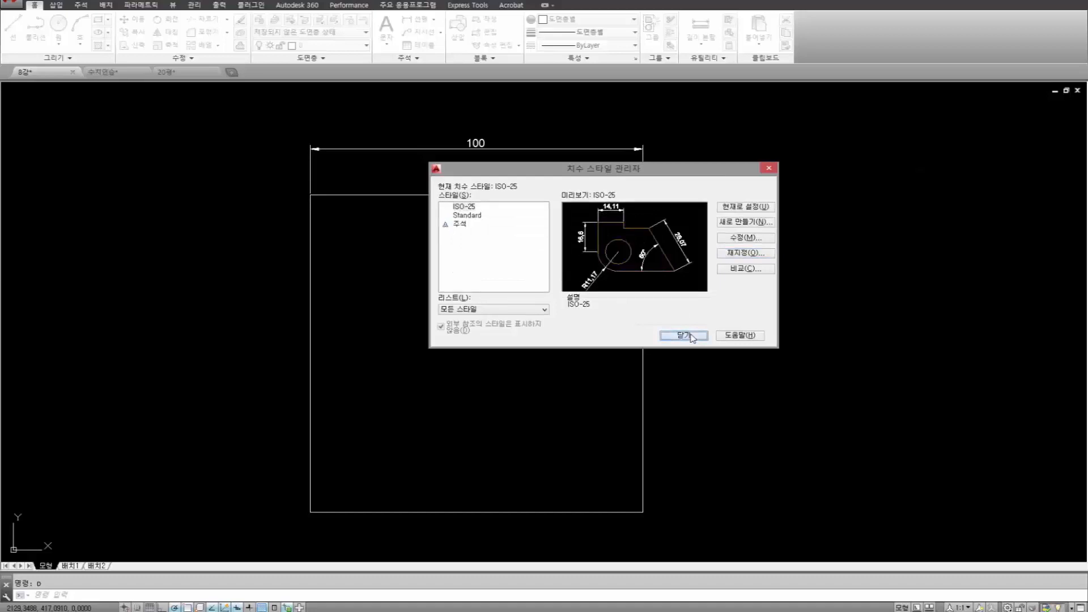
Add a horizontal linear dimension above the floor plan between the upper ends of the first two vertical red centre lines.
{"action": "scroll", "coordinate": [513, 321], "scroll_direction": "down", "scroll_amount": 2}
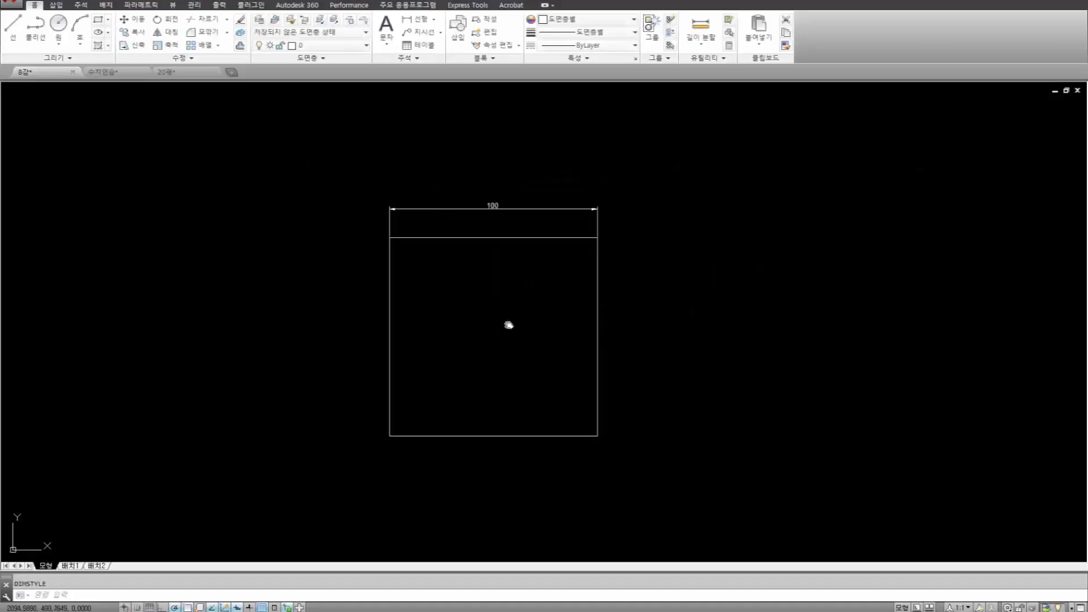
{"action": "scroll", "coordinate": [492, 335], "scroll_direction": "down", "scroll_amount": 3}
{"action": "mouse_move", "coordinate": [484, 348]}
{"action": "middle_mouse_down"}
{"action": "mouse_move", "coordinate": [484, 361]}
{"action": "mouse_move", "coordinate": [544, 403]}
{"action": "middle_mouse_up"}
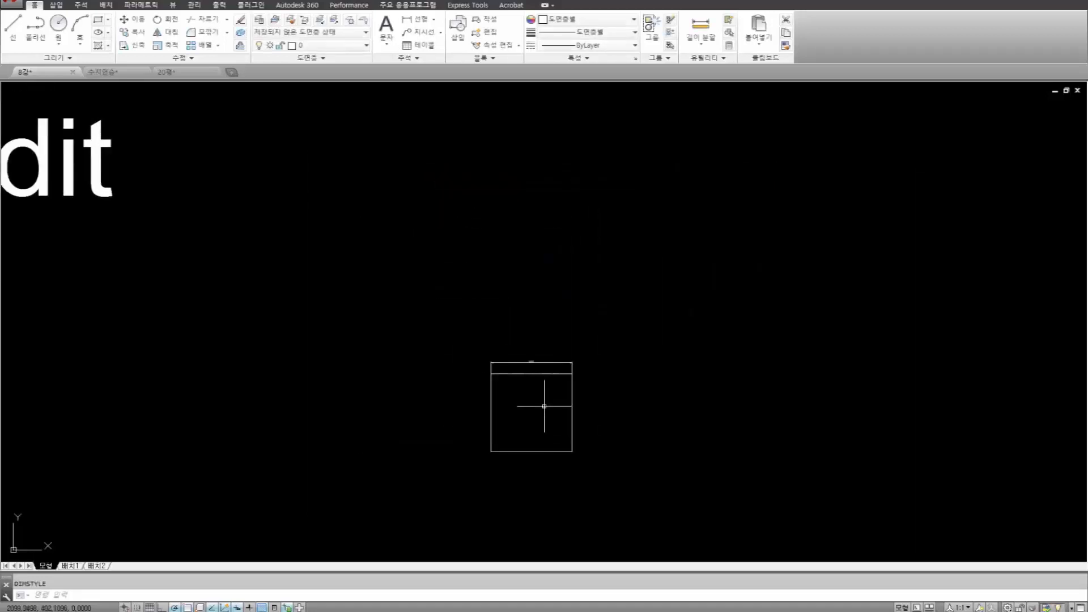
{"action": "scroll", "coordinate": [543, 403], "scroll_direction": "down", "scroll_amount": 4}
{"action": "middle_click_drag", "start_coordinate": [648, 396], "coordinate": [457, 439]}
{"action": "scroll", "coordinate": [457, 440], "scroll_direction": "down", "scroll_amount": 4}
{"action": "middle_click_drag", "start_coordinate": [644, 382], "coordinate": [377, 438]}
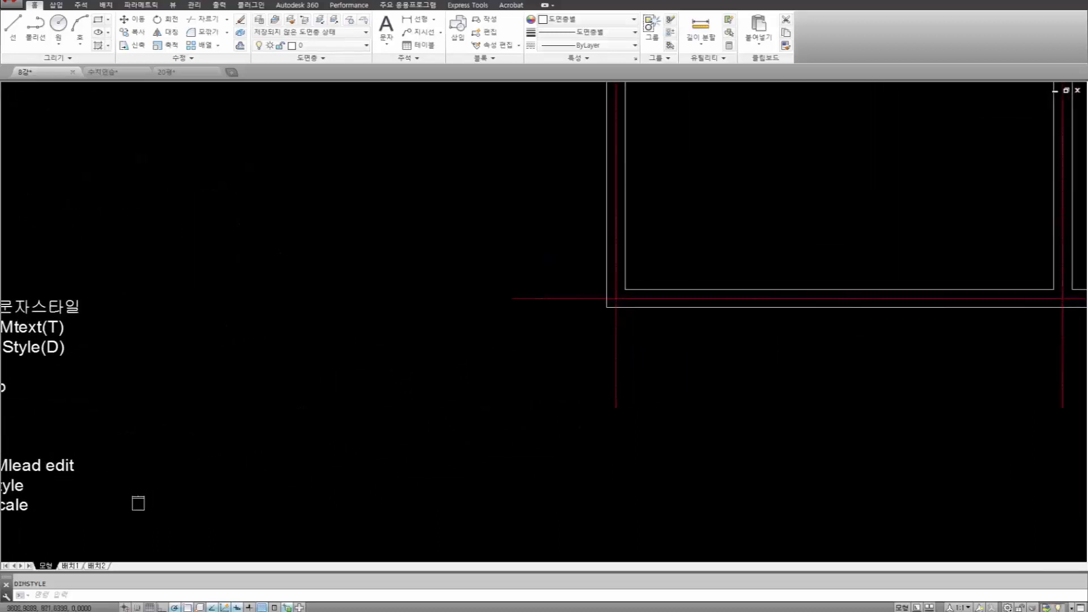
{"action": "scroll", "coordinate": [375, 439], "scroll_direction": "down", "scroll_amount": 6}
{"action": "middle_click_drag", "start_coordinate": [549, 368], "coordinate": [534, 383]}
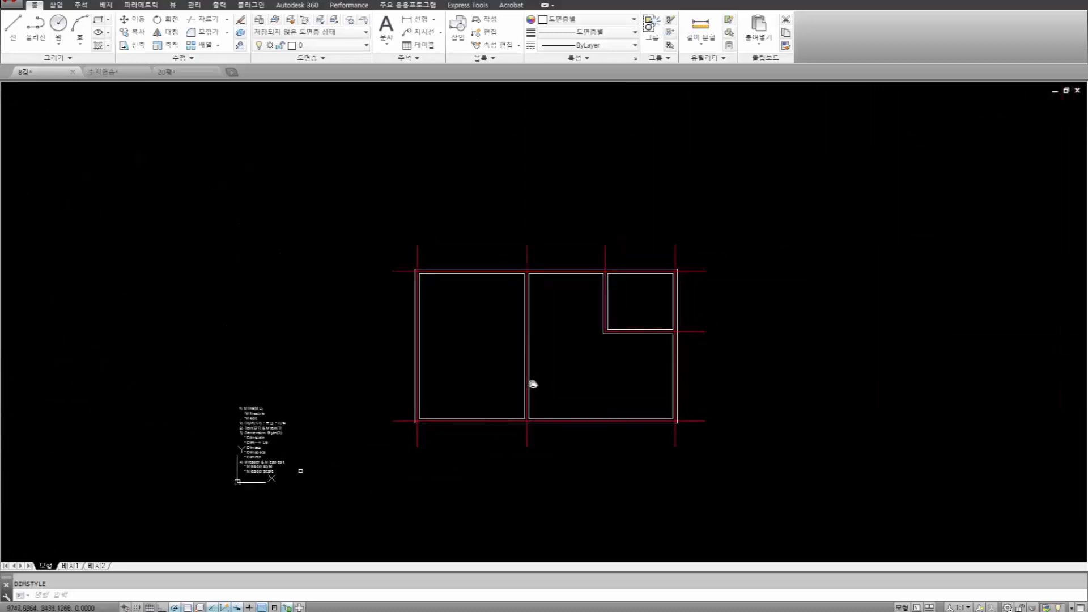
{"action": "left_click", "coordinate": [416, 18]}
{"action": "left_click", "coordinate": [417, 245]}
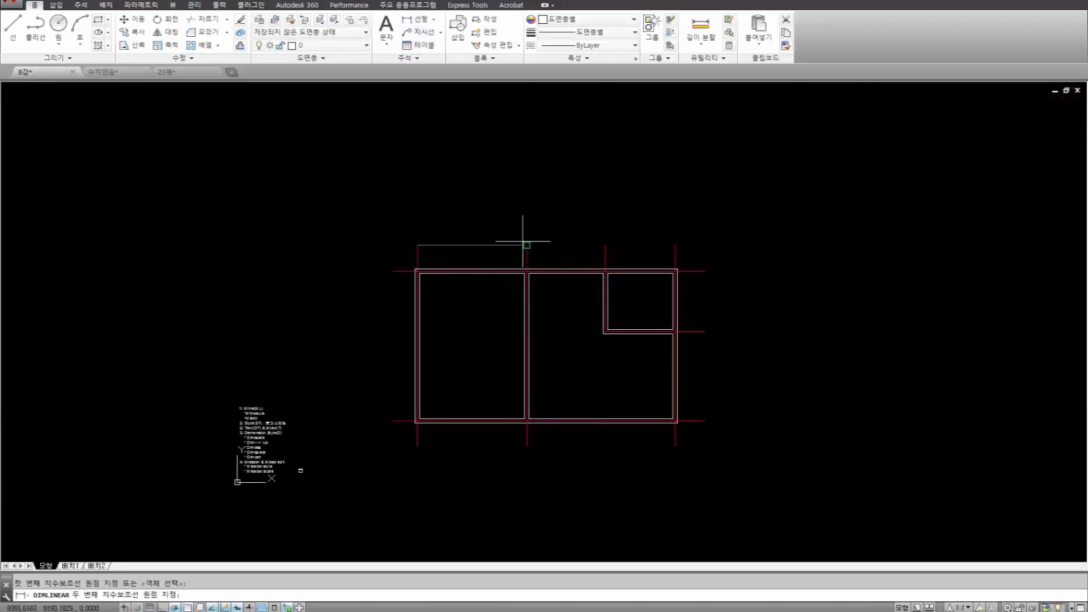
{"action": "left_click", "coordinate": [526, 245]}
{"action": "left_click", "coordinate": [553, 225]}
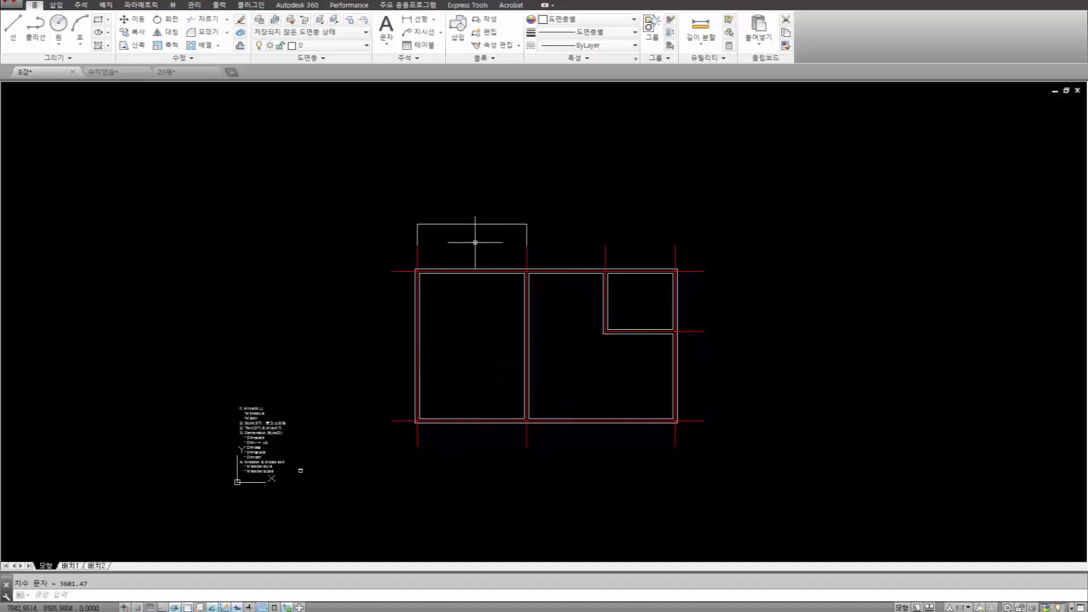
Compare the size of the small square and its dimension with the new dimension on the floor plan.
{"action": "middle_click_drag", "start_coordinate": [301, 469], "coordinate": [357, 452]}
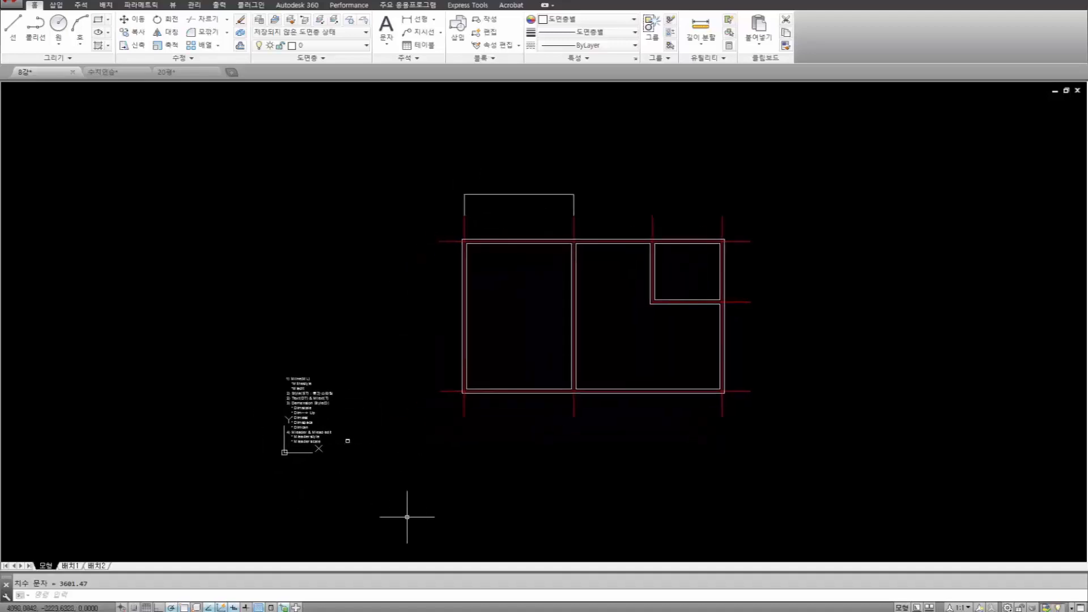
{"action": "scroll", "coordinate": [355, 453], "scroll_direction": "up", "scroll_amount": 3}
{"action": "scroll", "coordinate": [354, 453], "scroll_direction": "up", "scroll_amount": 3}
{"action": "scroll", "coordinate": [230, 302], "scroll_direction": "up", "scroll_amount": 4}
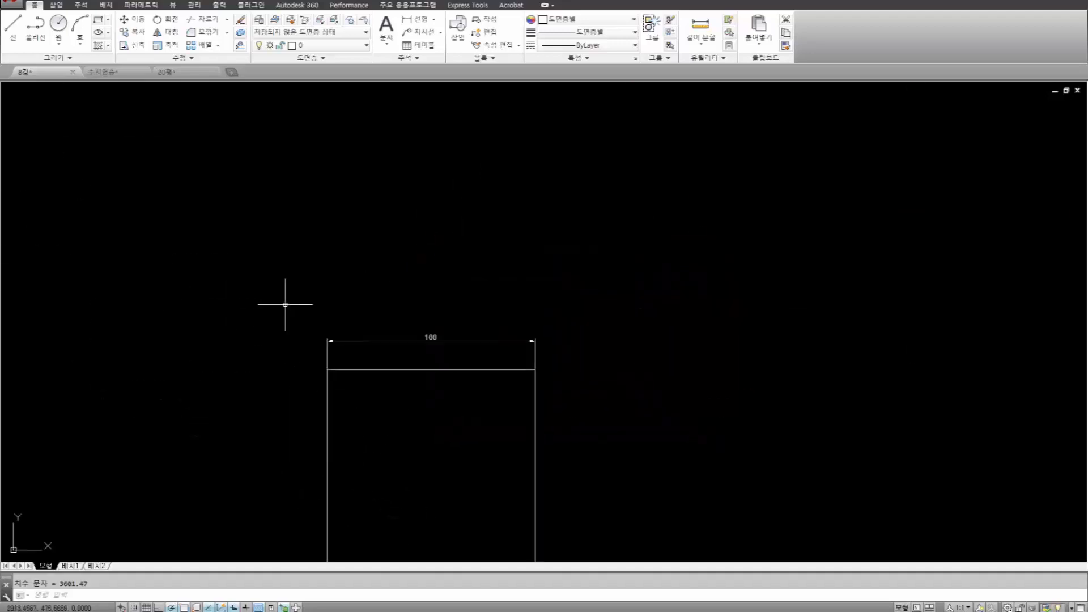
{"action": "scroll", "coordinate": [280, 317], "scroll_direction": "down", "scroll_amount": 6}
{"action": "scroll", "coordinate": [283, 338], "scroll_direction": "down", "scroll_amount": 4}
{"action": "middle_click_drag", "start_coordinate": [439, 315], "coordinate": [338, 467]}
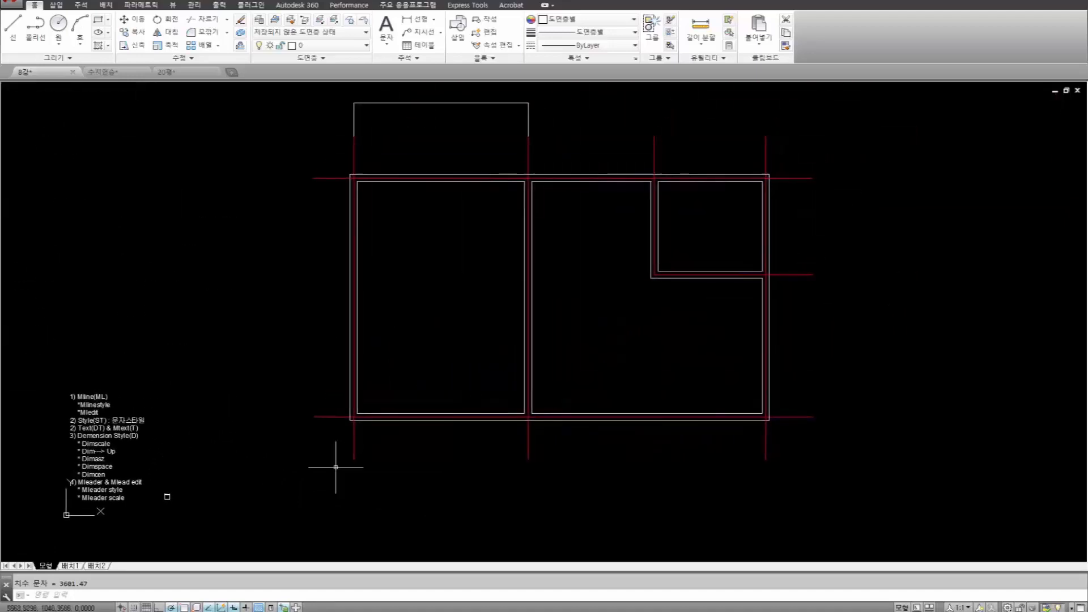
{"action": "middle_click_drag", "start_coordinate": [406, 335], "coordinate": [383, 379]}
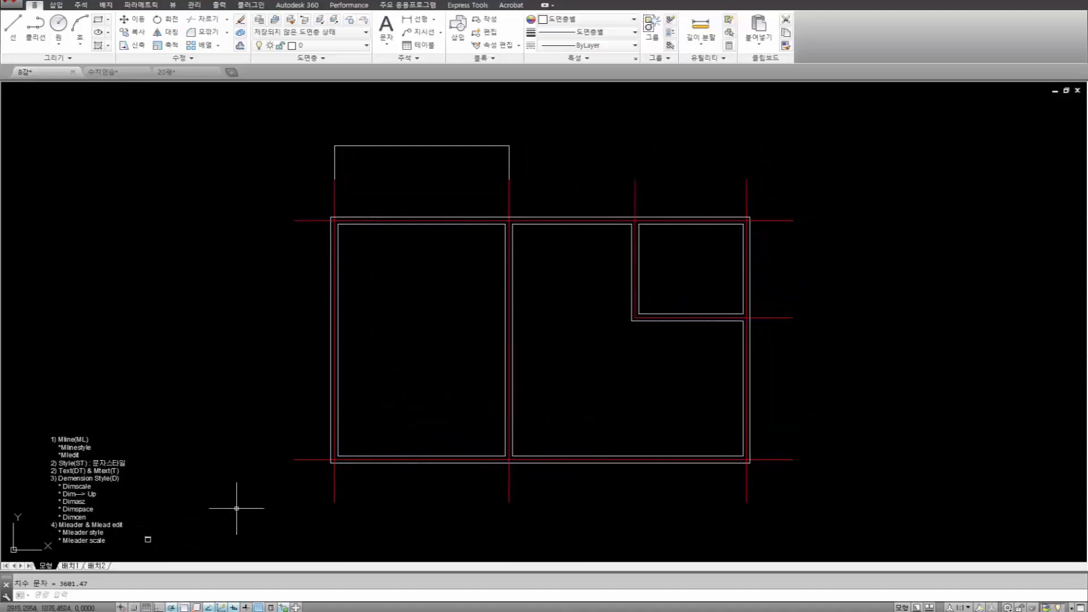
Select the floor plan's dimension to inspect its lines and grips, and clear the selection.
{"action": "left_click", "coordinate": [447, 166]}
{"action": "left_click", "coordinate": [420, 137]}
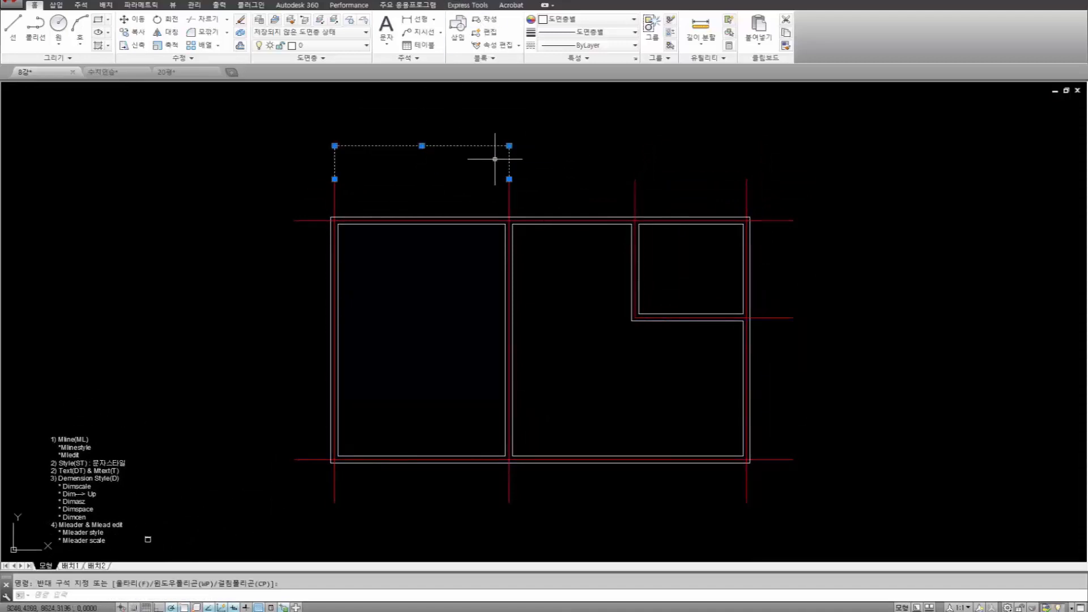
{"action": "key", "text": "Escape"}
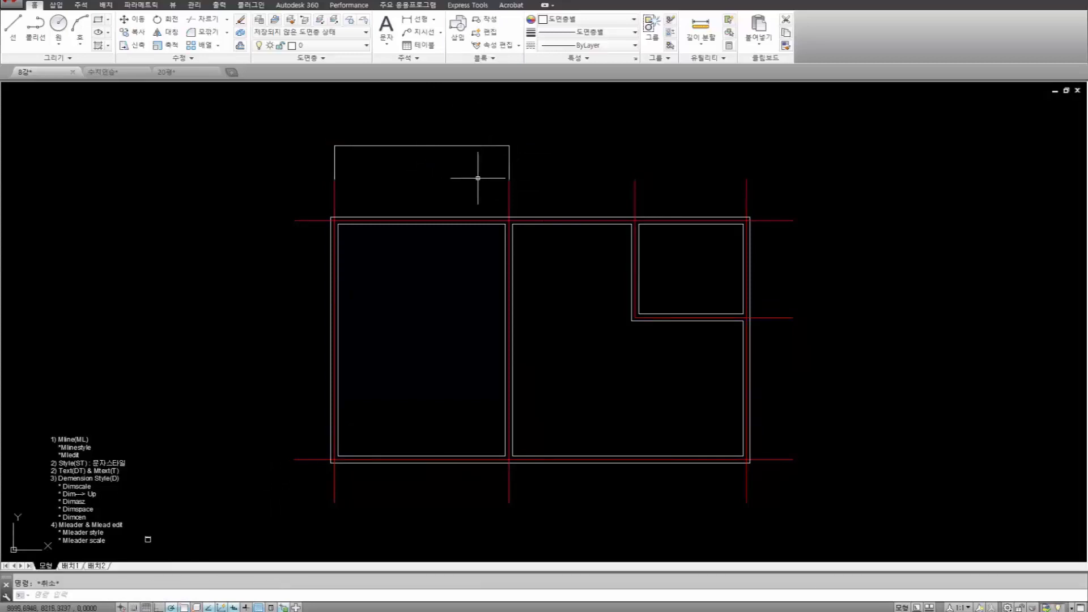
{"action": "type", "text": "DIM"}
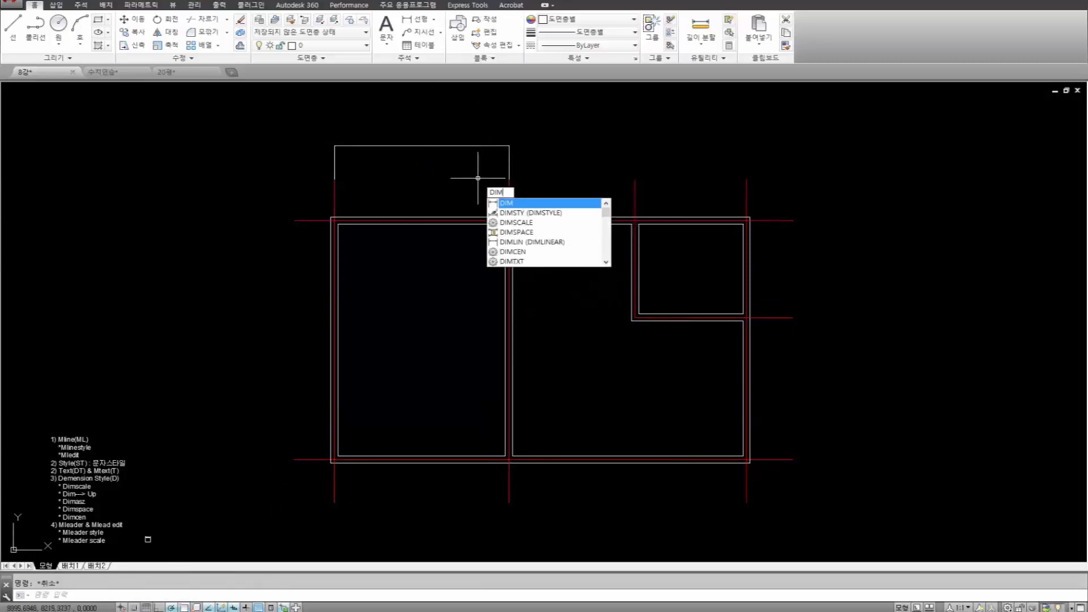
{"action": "type", "text": "SCALE"}
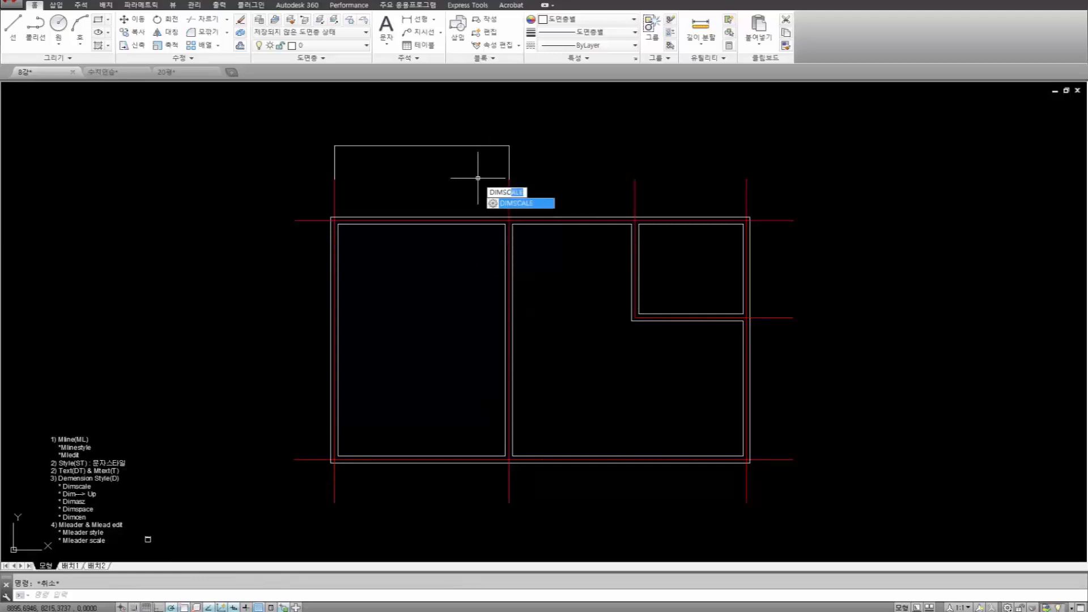
{"action": "key", "text": "Return"}
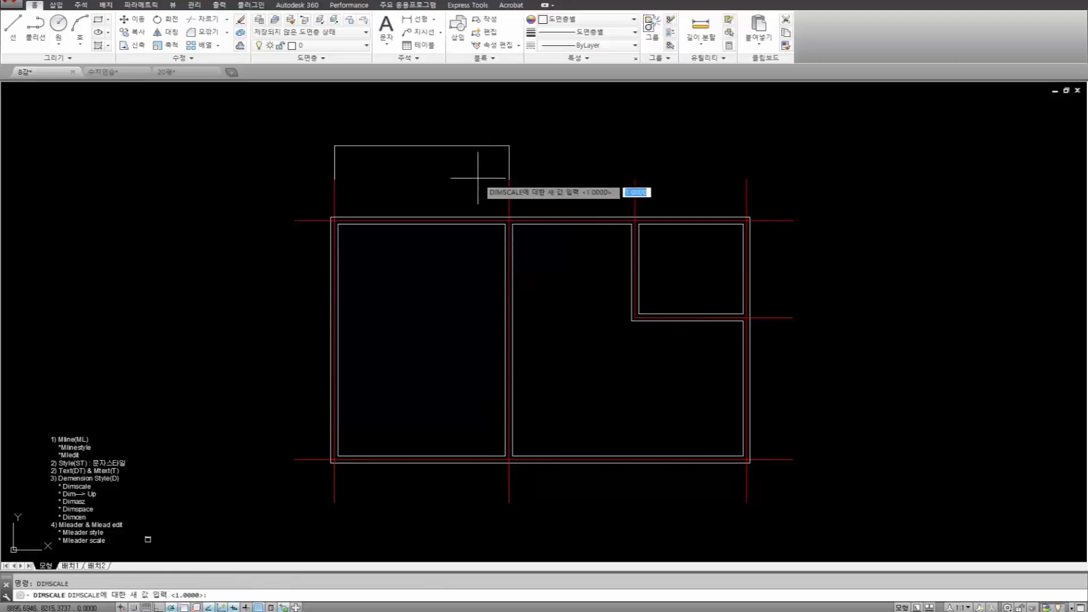
{"action": "key", "text": "Escape"}
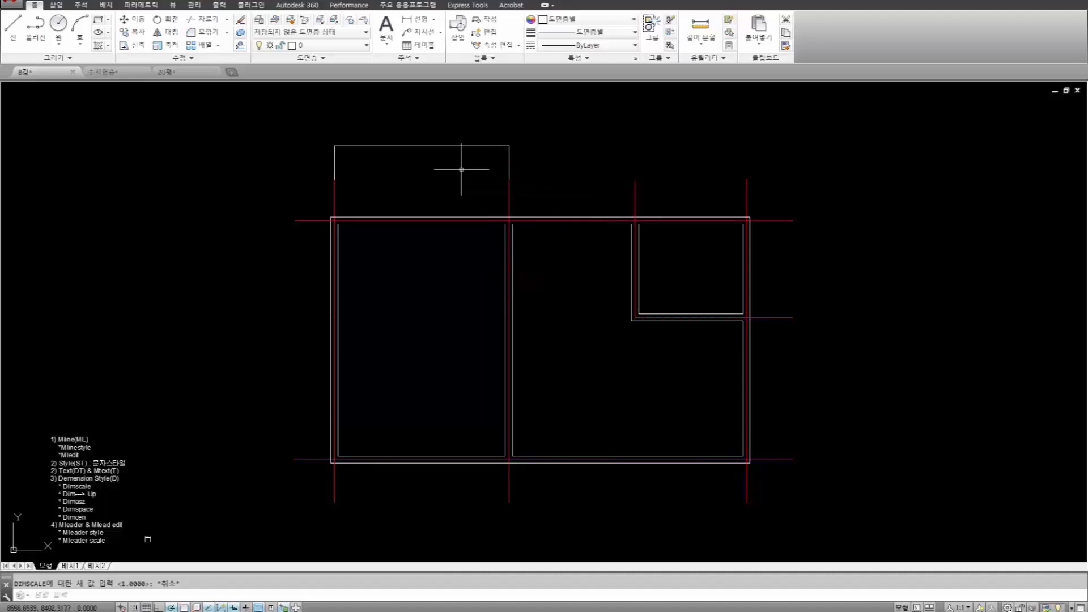
Delete the Standard and 주석 dimension styles from the Dimension Style Manager and close it.
{"action": "type", "text": "d"}
{"action": "key", "text": "Return"}
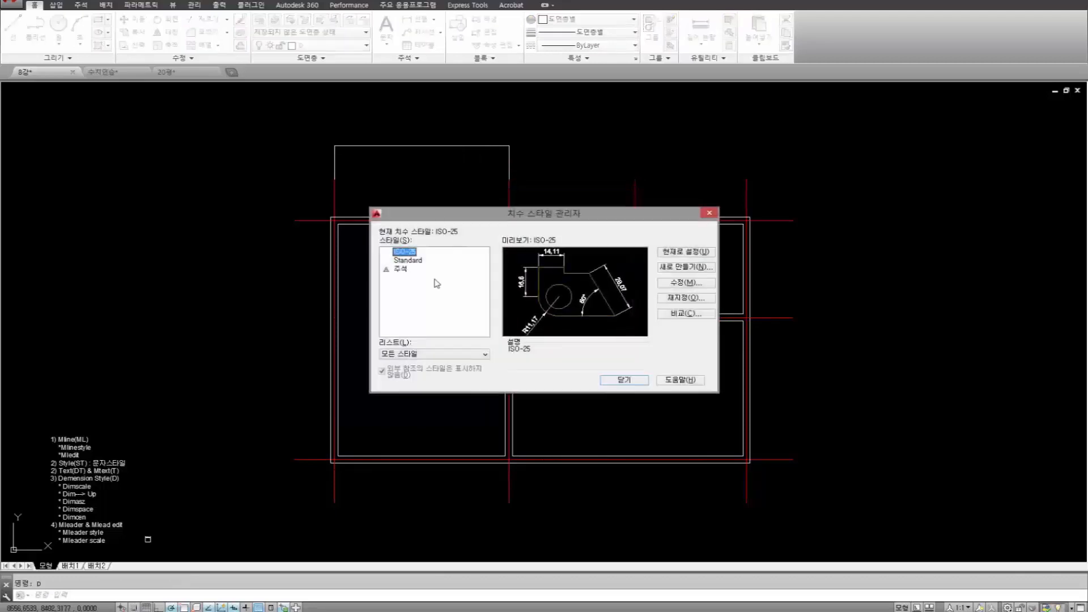
{"action": "left_click", "coordinate": [409, 260]}
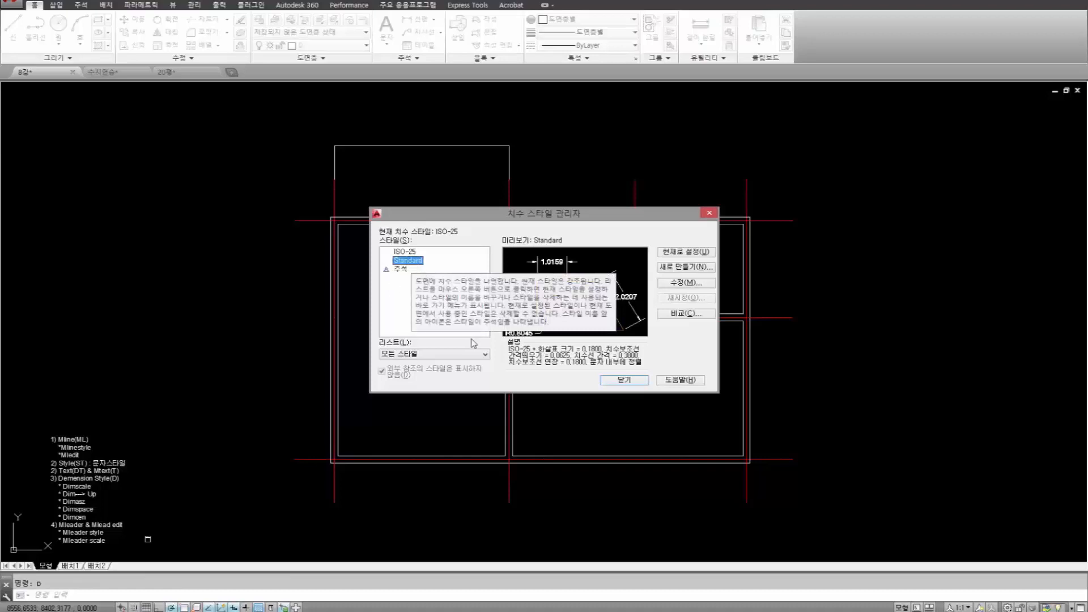
{"action": "right_click", "coordinate": [417, 261]}
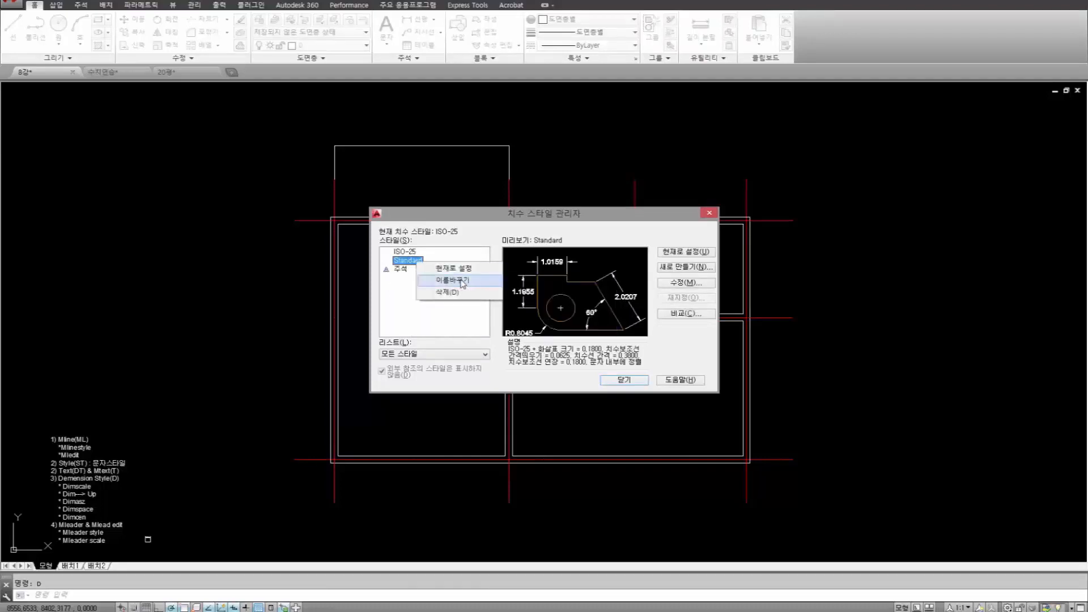
{"action": "left_click", "coordinate": [450, 291]}
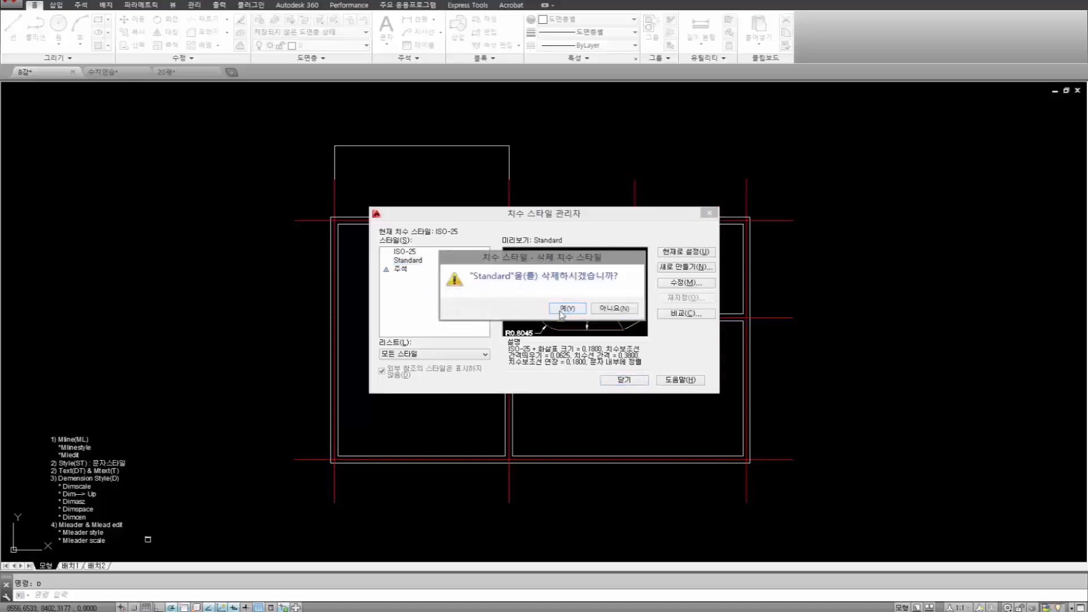
{"action": "left_click", "coordinate": [559, 312]}
{"action": "right_click", "coordinate": [406, 262]}
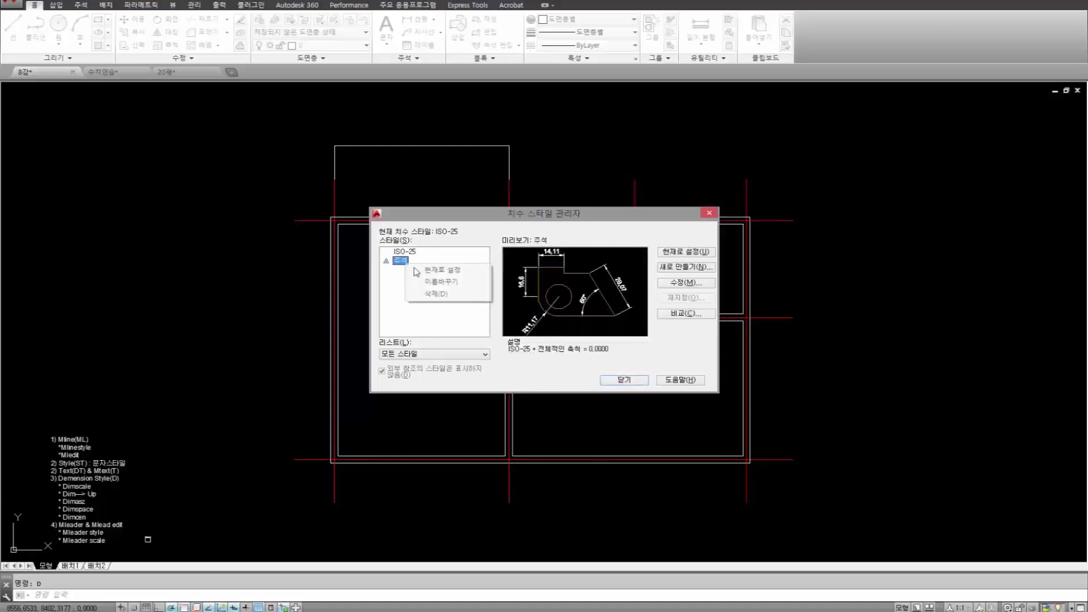
{"action": "left_click", "coordinate": [444, 294]}
{"action": "left_click", "coordinate": [568, 309]}
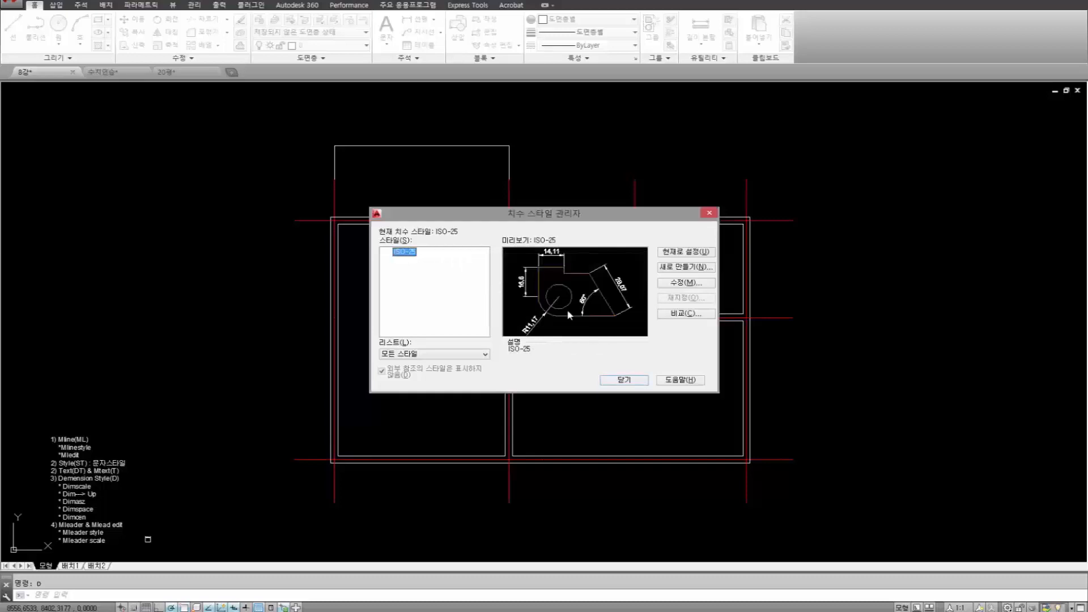
{"action": "left_click", "coordinate": [623, 380]}
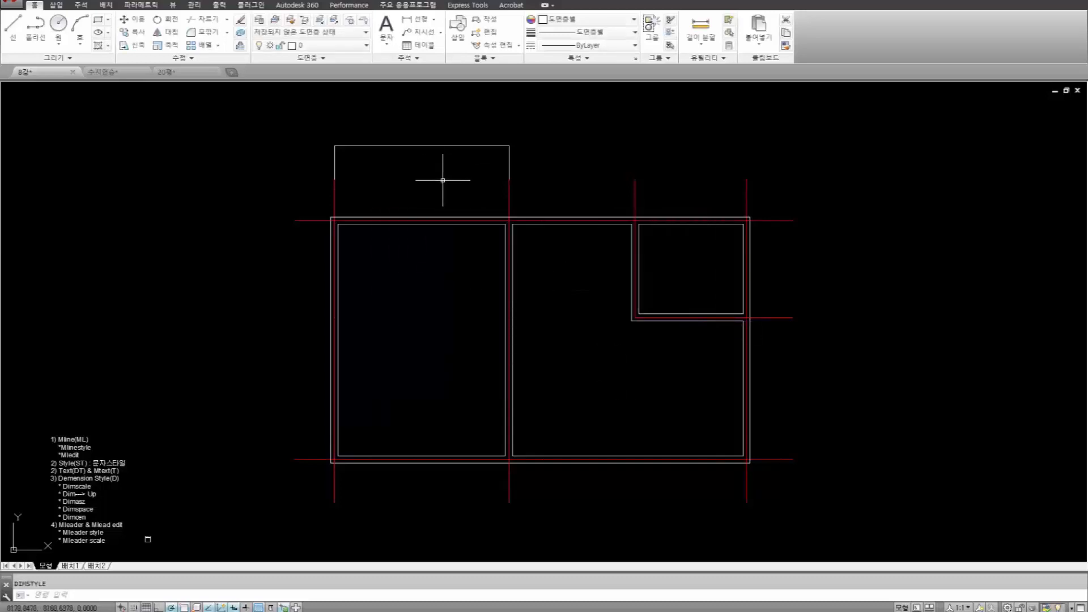
Set the overall dimension scale DIMSCALE to 100.
{"action": "type", "text": "dims"}
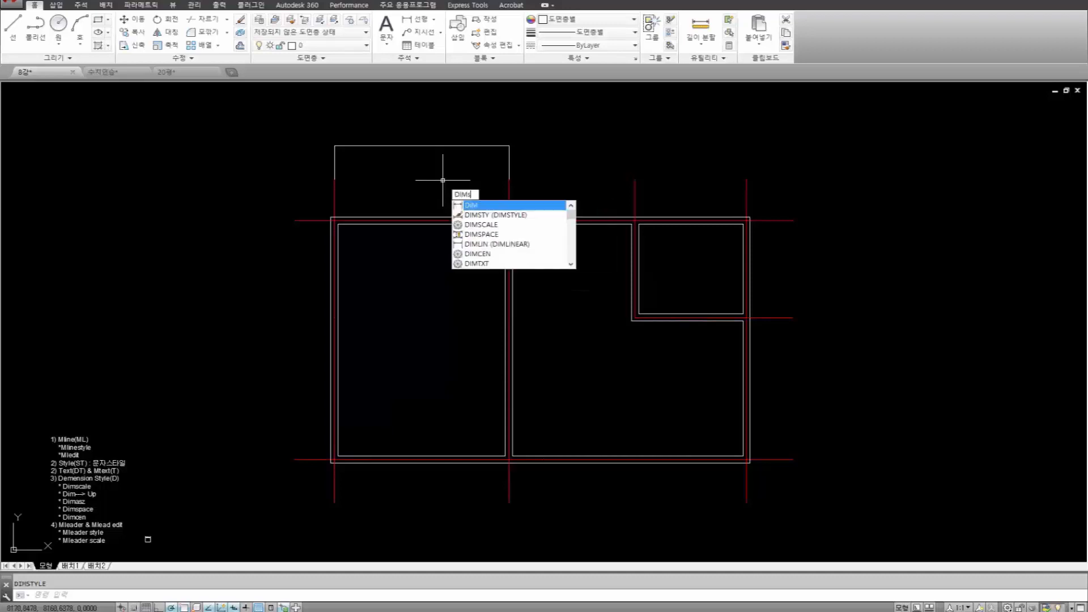
{"action": "type", "text": "cale"}
{"action": "key", "text": "Return"}
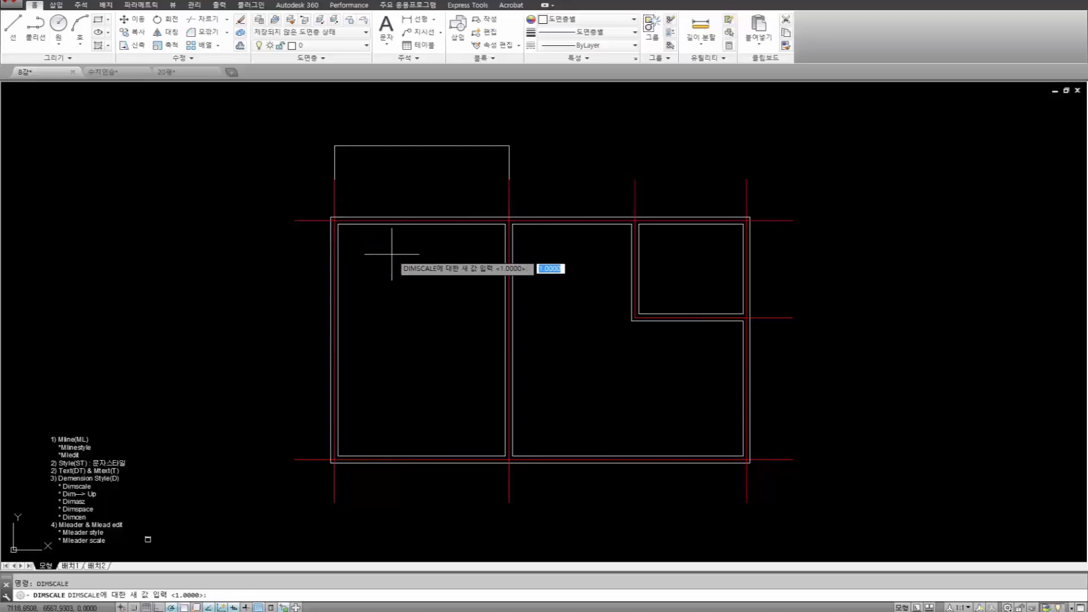
{"action": "type", "text": "0"}
{"action": "key", "text": "Return"}
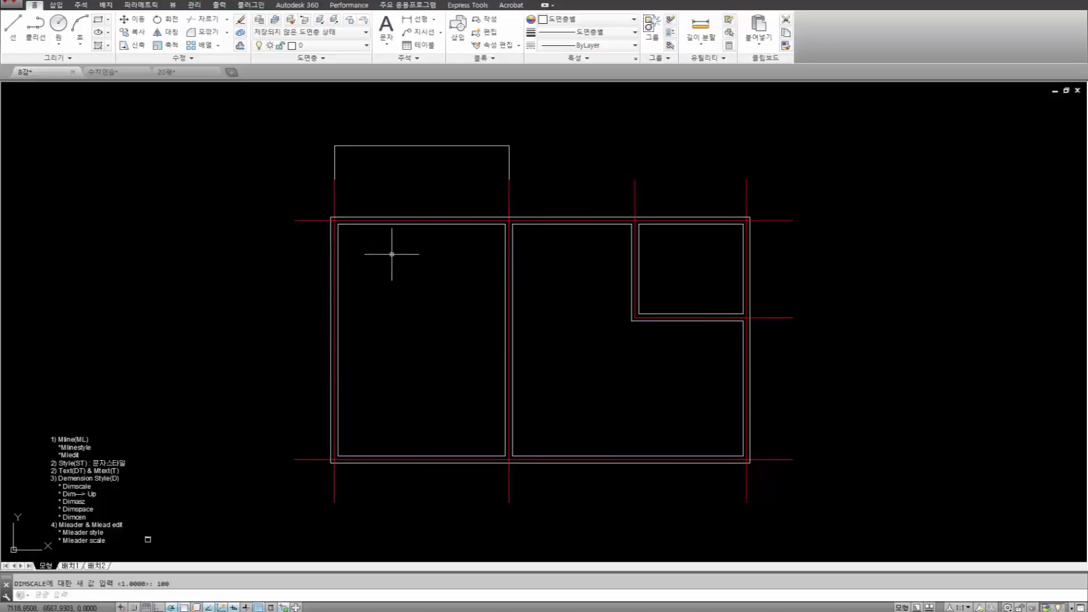
{"action": "key", "text": "Return"}
{"action": "key", "text": "Return"}
Examine the lesson's command list beside the floor plan, especially the entries under Demension Style(D).
{"action": "scroll", "coordinate": [107, 442], "scroll_direction": "up", "scroll_amount": 5}
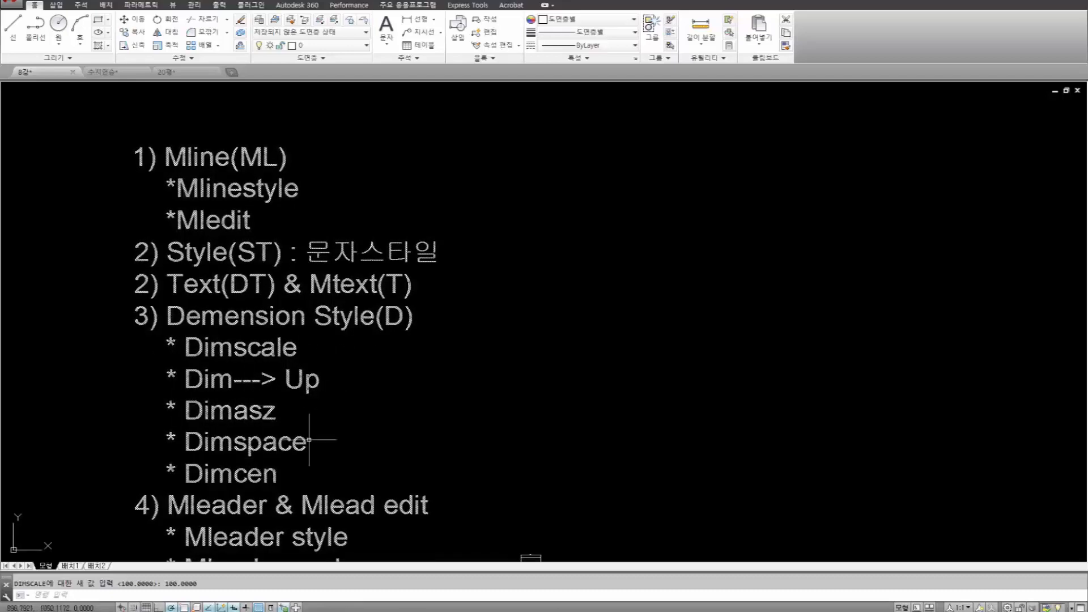
{"action": "scroll", "coordinate": [350, 376], "scroll_direction": "down", "scroll_amount": 2}
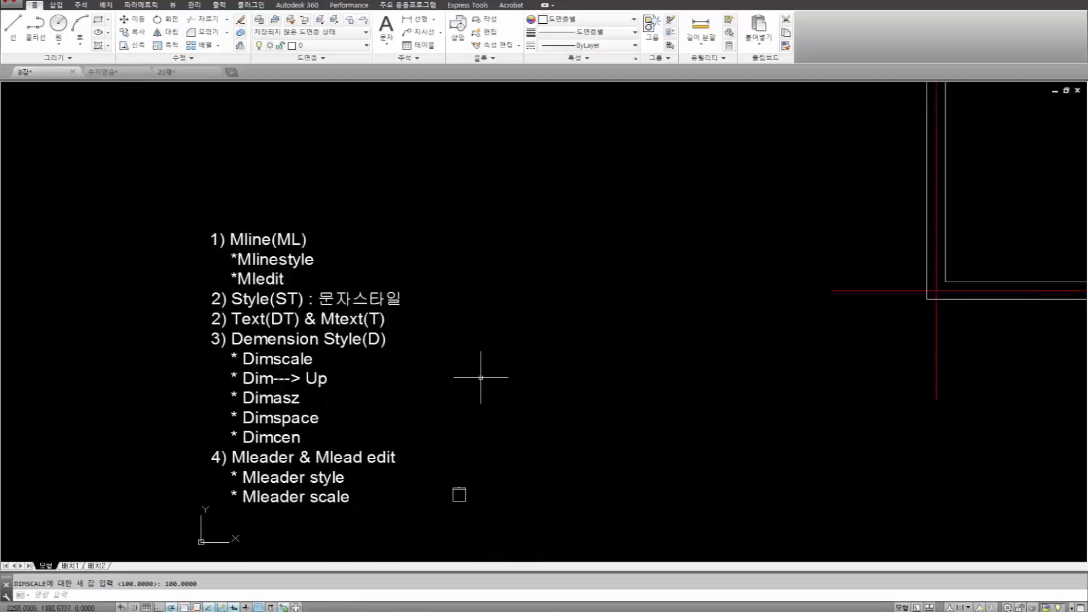
{"action": "middle_click_drag", "start_coordinate": [481, 376], "coordinate": [364, 383]}
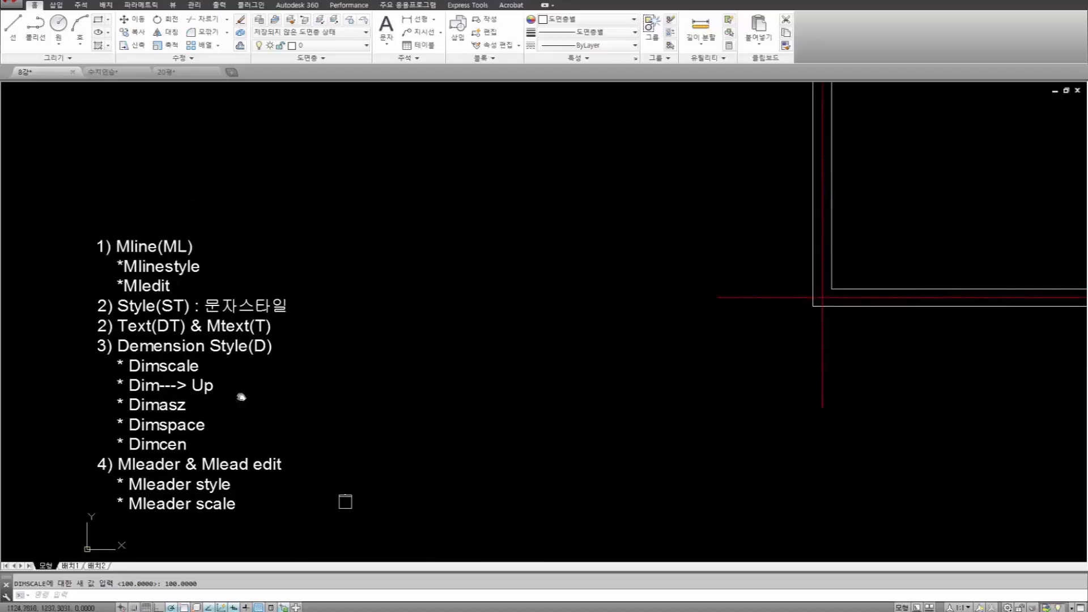
{"action": "middle_click_drag", "start_coordinate": [240, 396], "coordinate": [352, 332]}
{"action": "scroll", "coordinate": [323, 309], "scroll_direction": "up", "scroll_amount": 2}
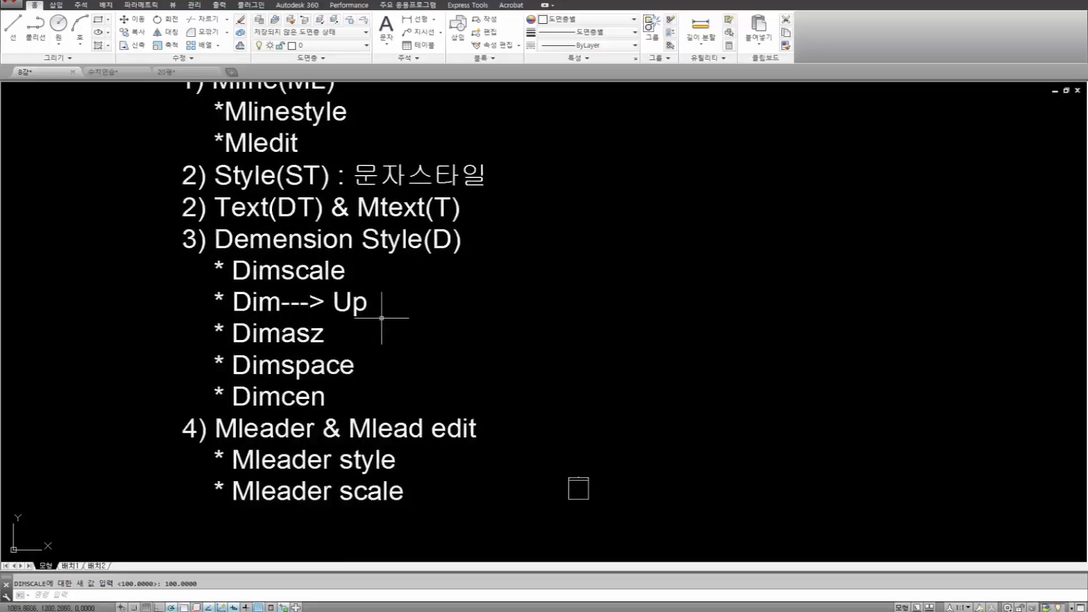
{"action": "middle_click_drag", "start_coordinate": [393, 316], "coordinate": [361, 326]}
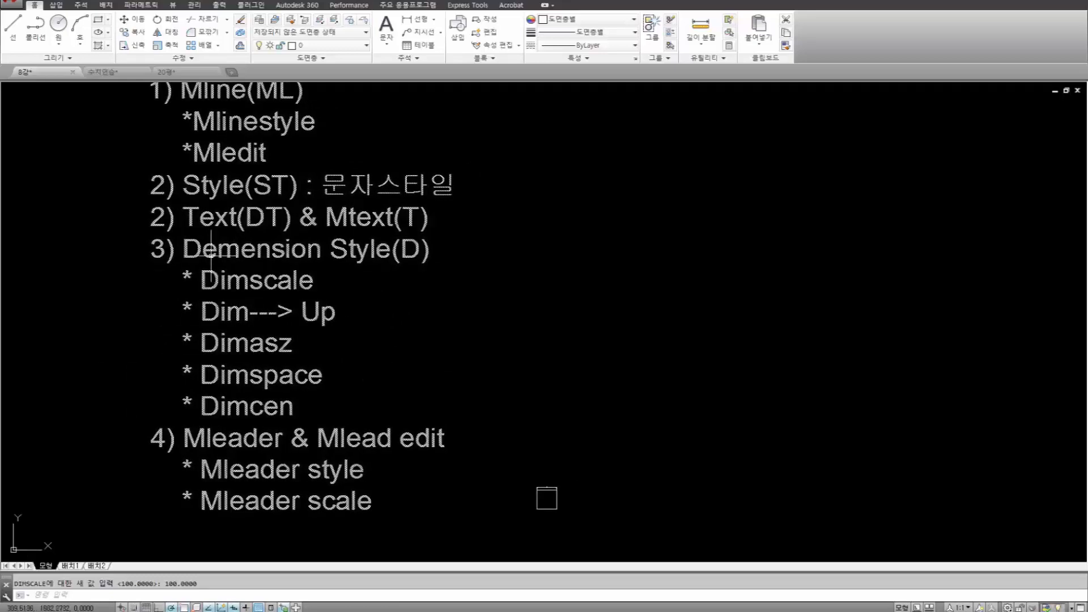
{"action": "left_click", "coordinate": [546, 279]}
{"action": "key", "text": "Escape"}
Browse the suggested commands and variables beginning with DIM without running any of them.
{"action": "type", "text": "di"}
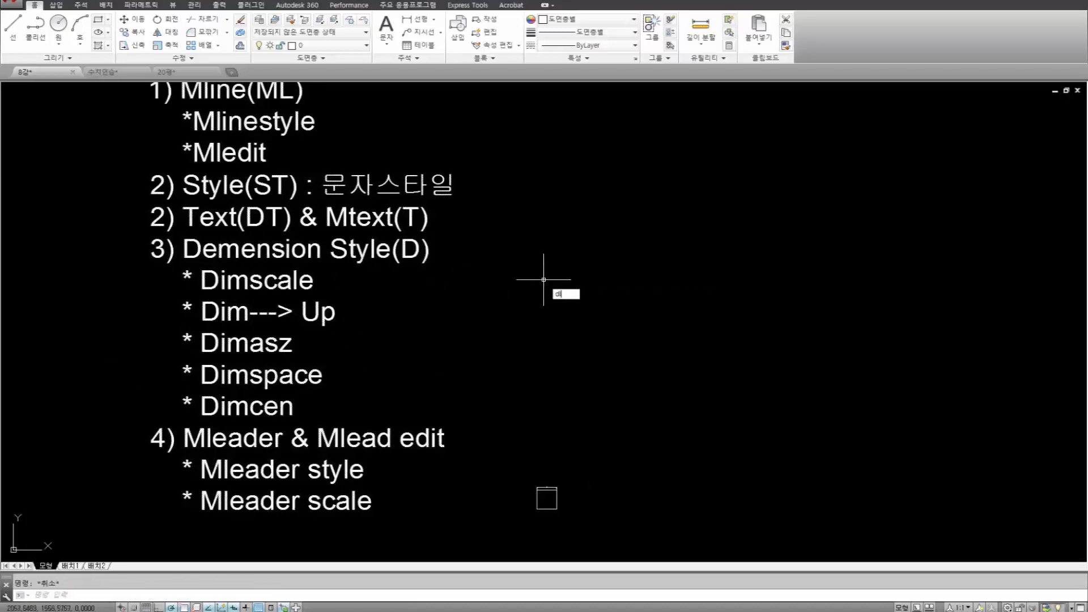
{"action": "type", "text": "m"}
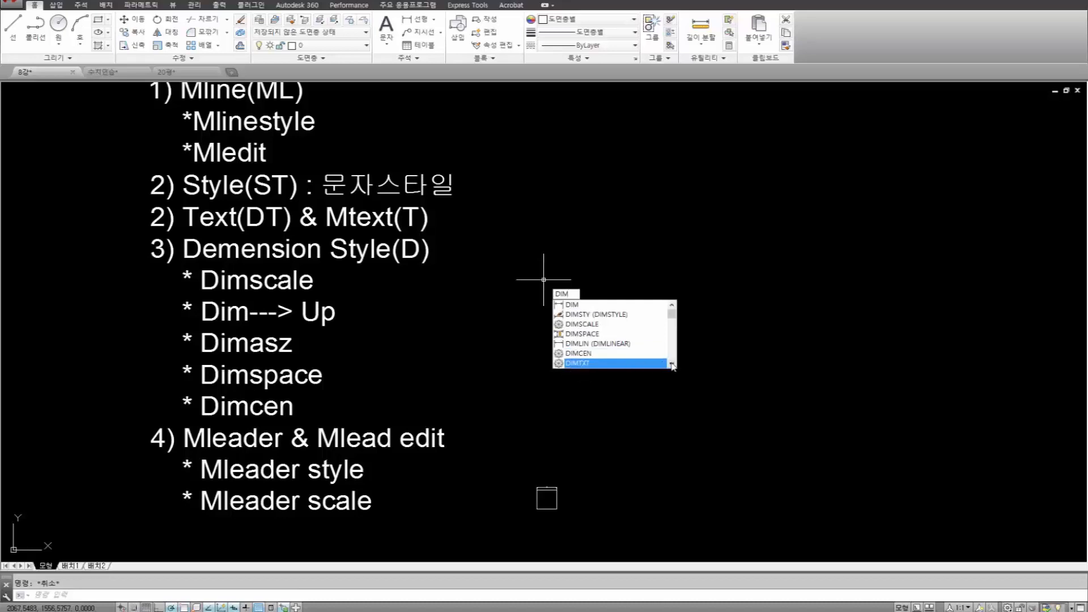
{"action": "scroll", "coordinate": [671, 365], "scroll_direction": "down", "scroll_amount": 8}
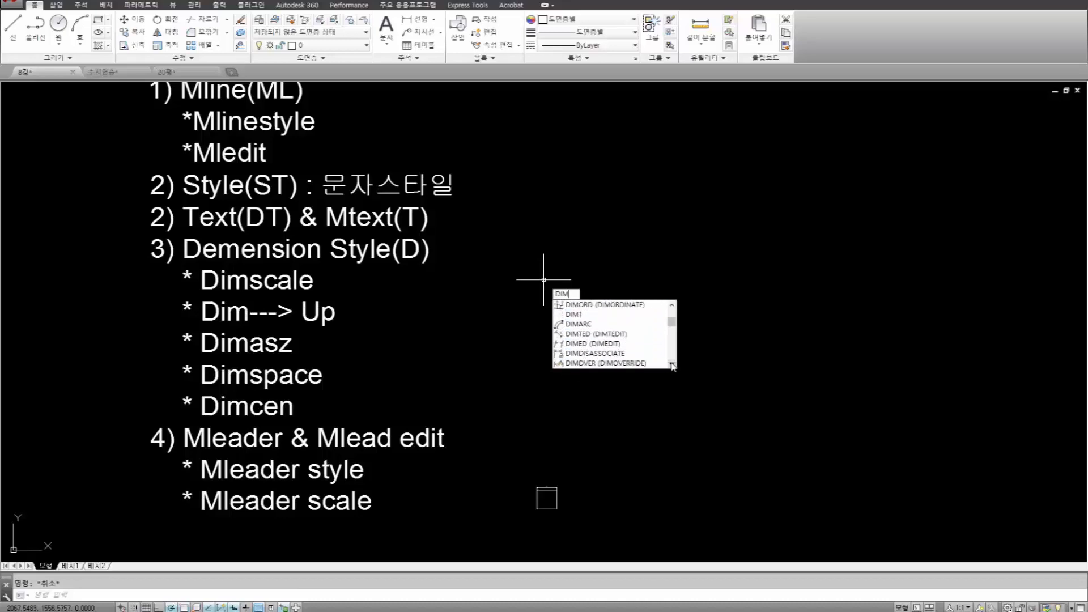
{"action": "scroll", "coordinate": [671, 366], "scroll_direction": "down", "scroll_amount": 6}
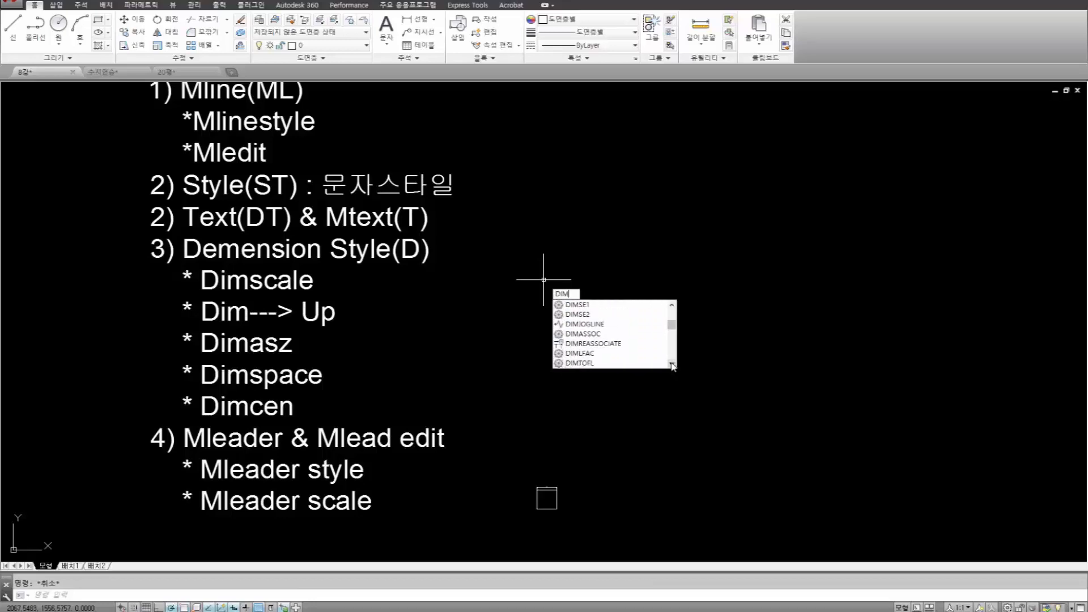
{"action": "scroll", "coordinate": [672, 366], "scroll_direction": "down", "scroll_amount": 5}
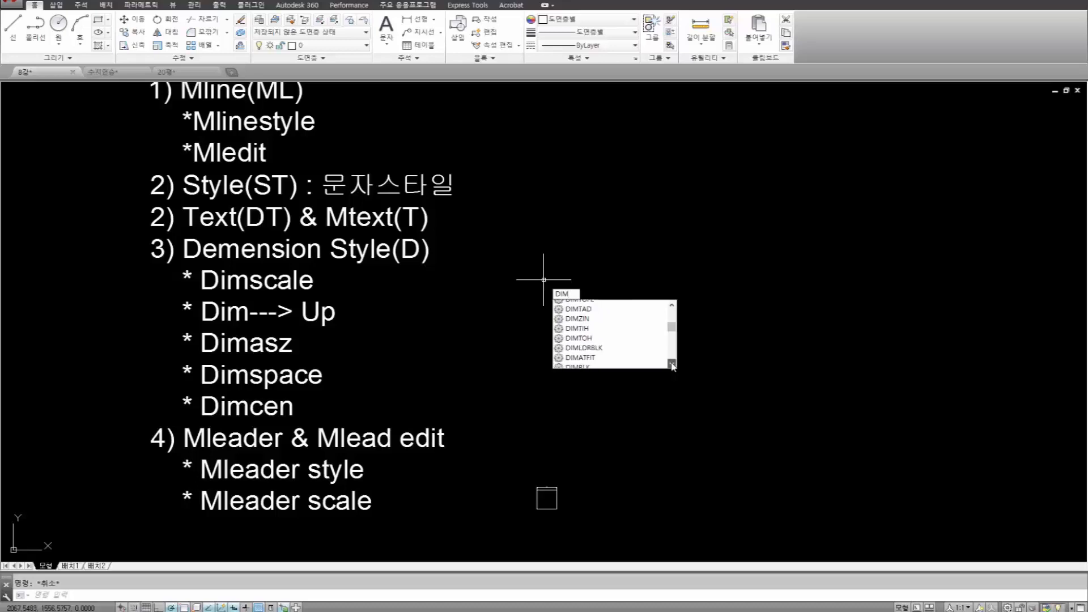
{"action": "left_click_drag", "start_coordinate": [672, 334], "coordinate": [674, 308]}
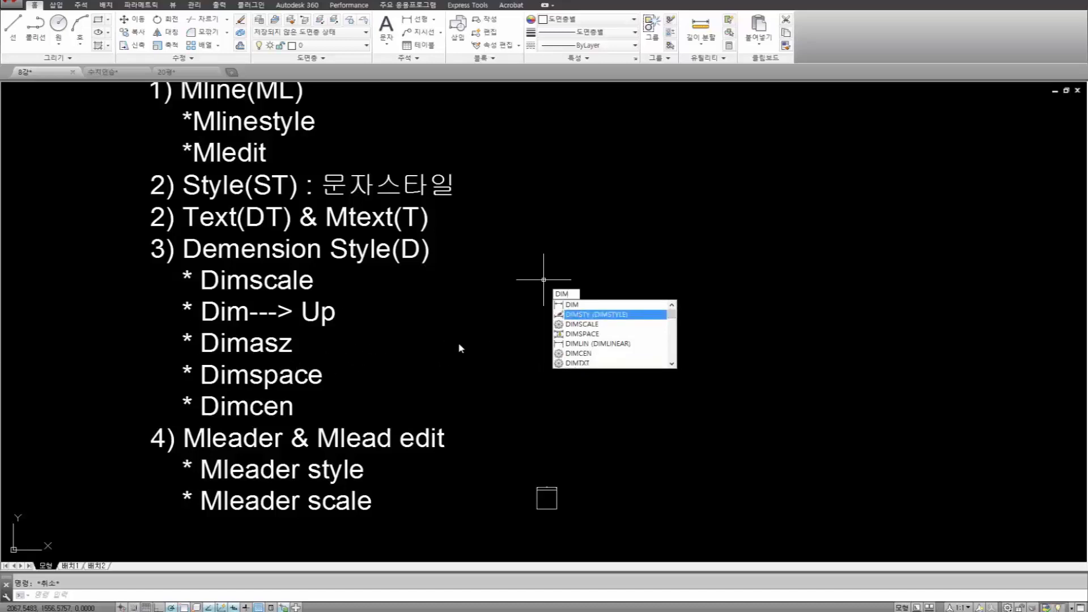
{"action": "key", "text": "Down"}
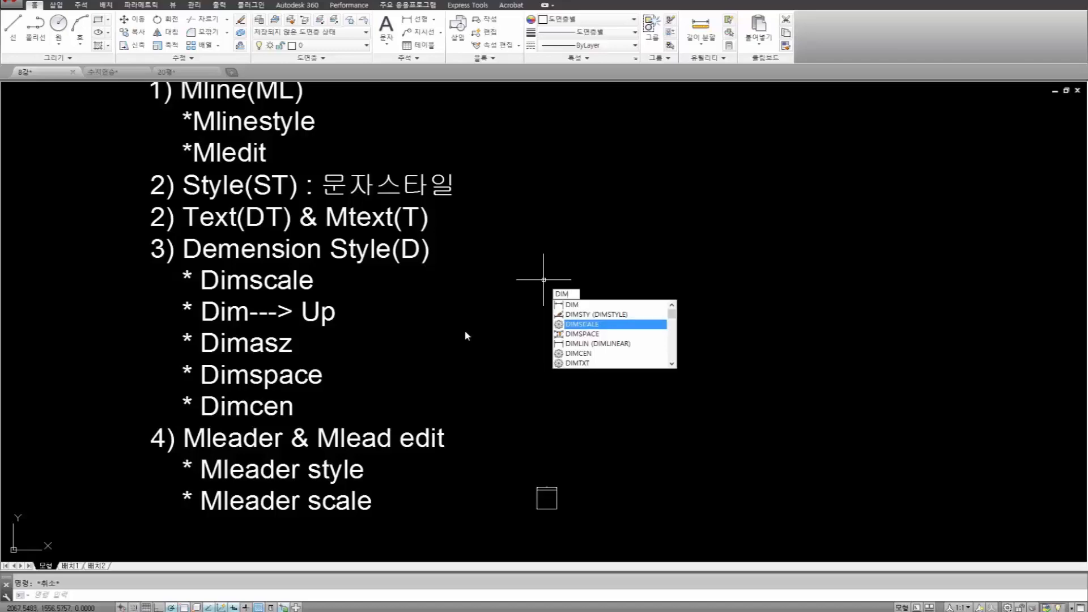
{"action": "key", "text": "Escape"}
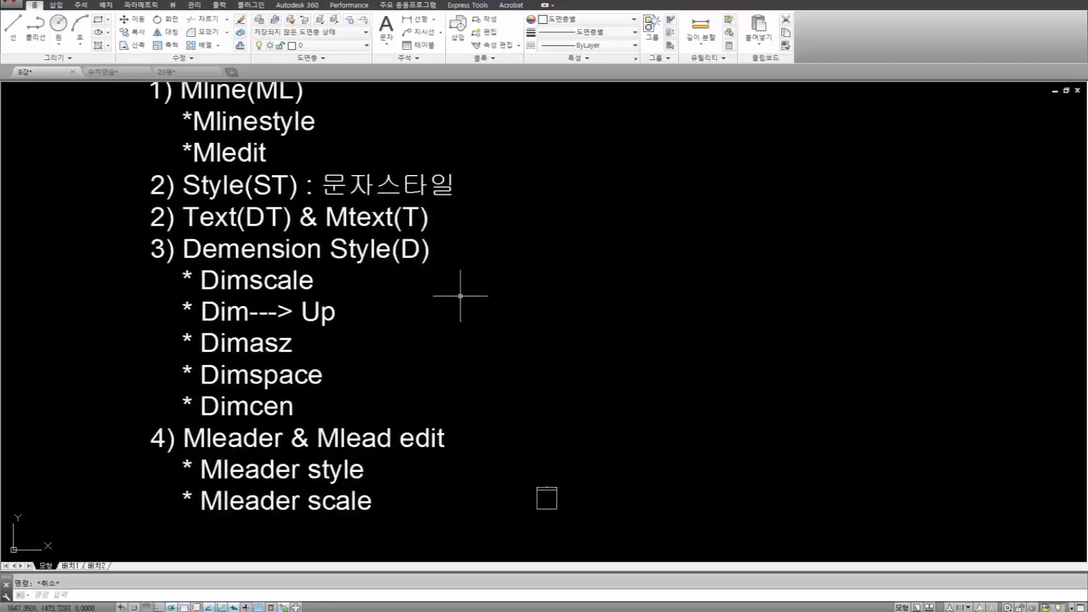
Check the current DIMSCALE value with the floor plan in view and accept it as is.
{"action": "scroll", "coordinate": [442, 306], "scroll_direction": "down", "scroll_amount": 3}
{"action": "middle_click_drag", "start_coordinate": [649, 288], "coordinate": [405, 454]}
{"action": "scroll", "coordinate": [516, 368], "scroll_direction": "down", "scroll_amount": 2}
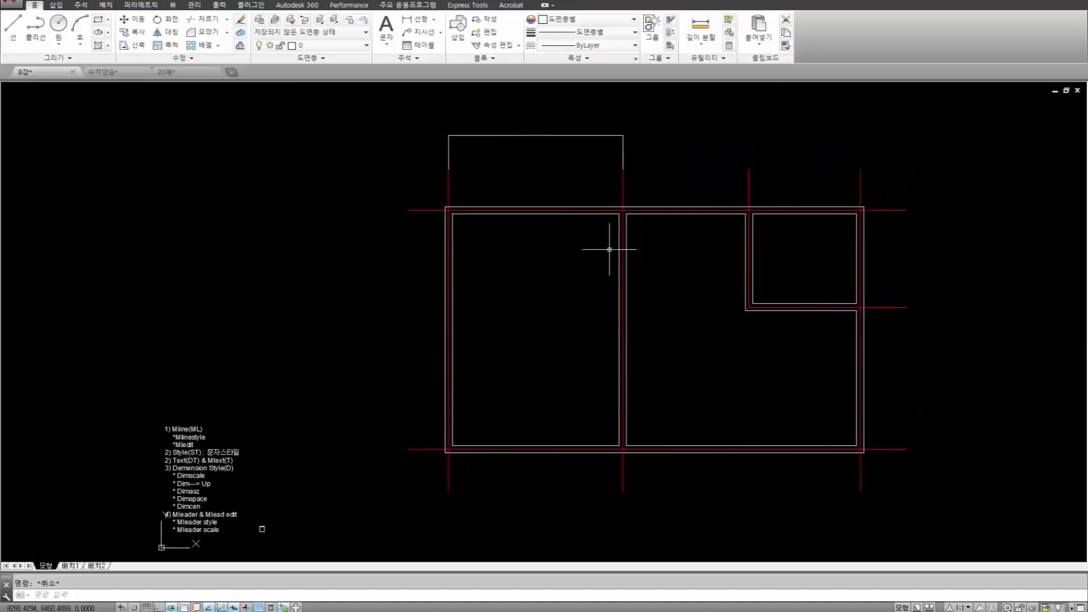
{"action": "type", "text": "dimscale"}
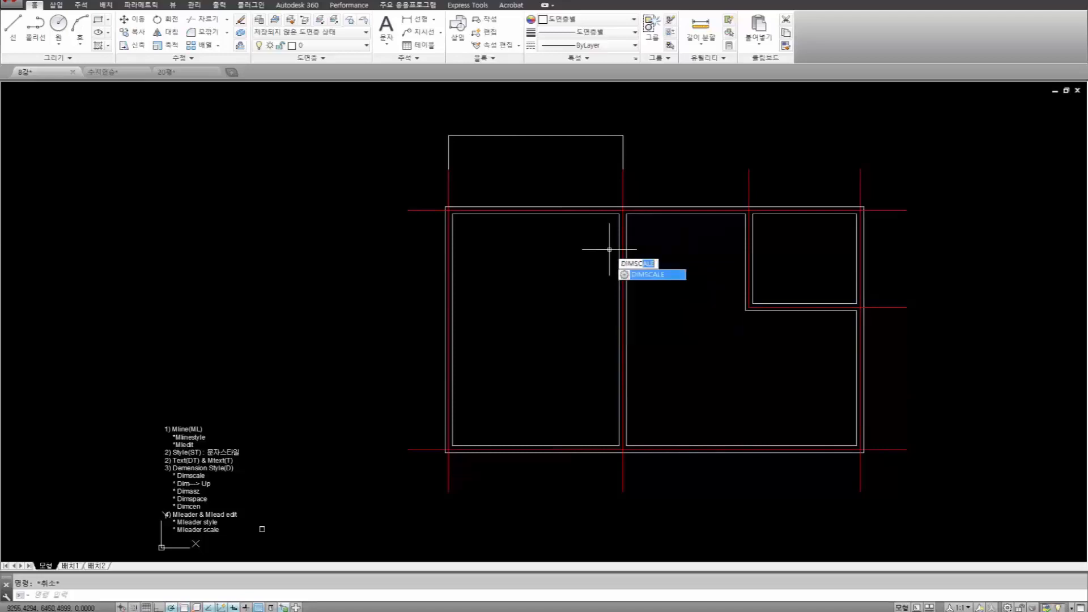
{"action": "key", "text": "Return"}
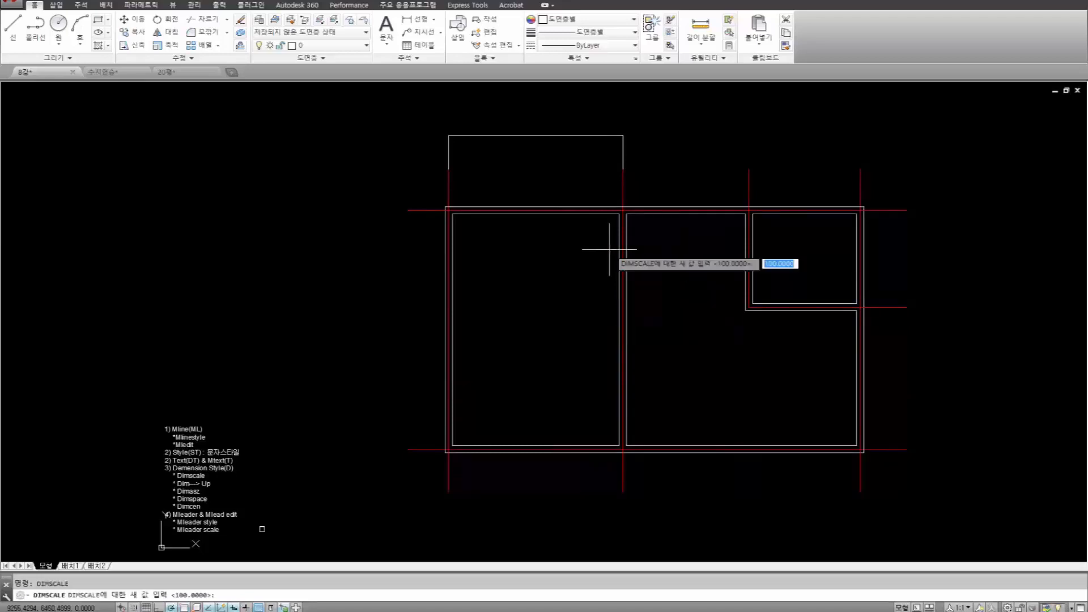
{"action": "key", "text": "Return"}
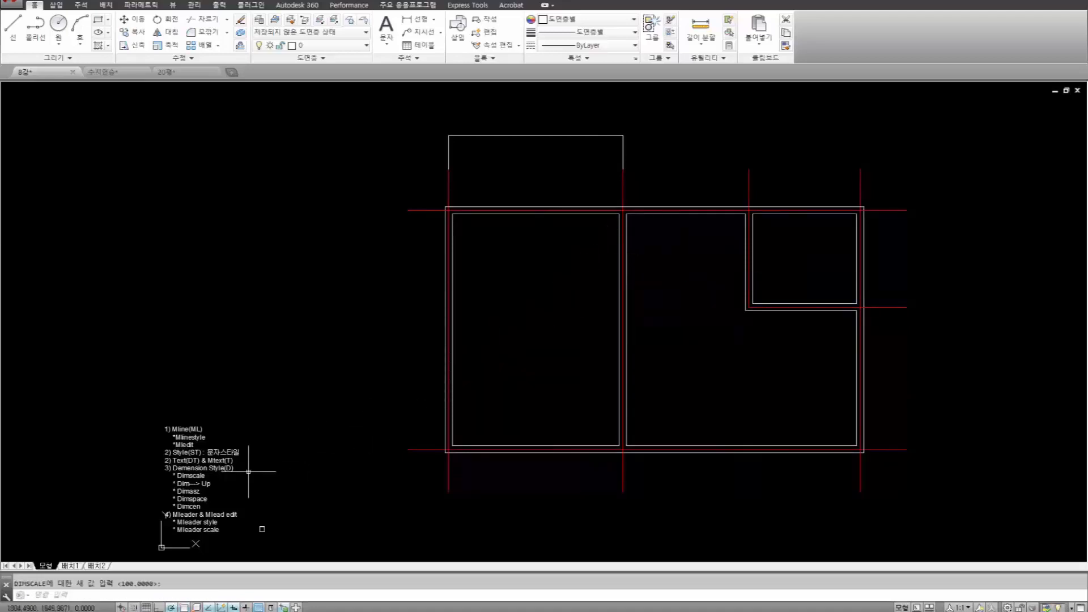
Try the DIM command's UP option on the dimension above the left room, and undo that update.
{"action": "mouse_move", "coordinate": [249, 471]}
{"action": "middle_mouse_down"}
{"action": "mouse_move", "coordinate": [278, 432]}
{"action": "mouse_move", "coordinate": [263, 439]}
{"action": "middle_mouse_up"}
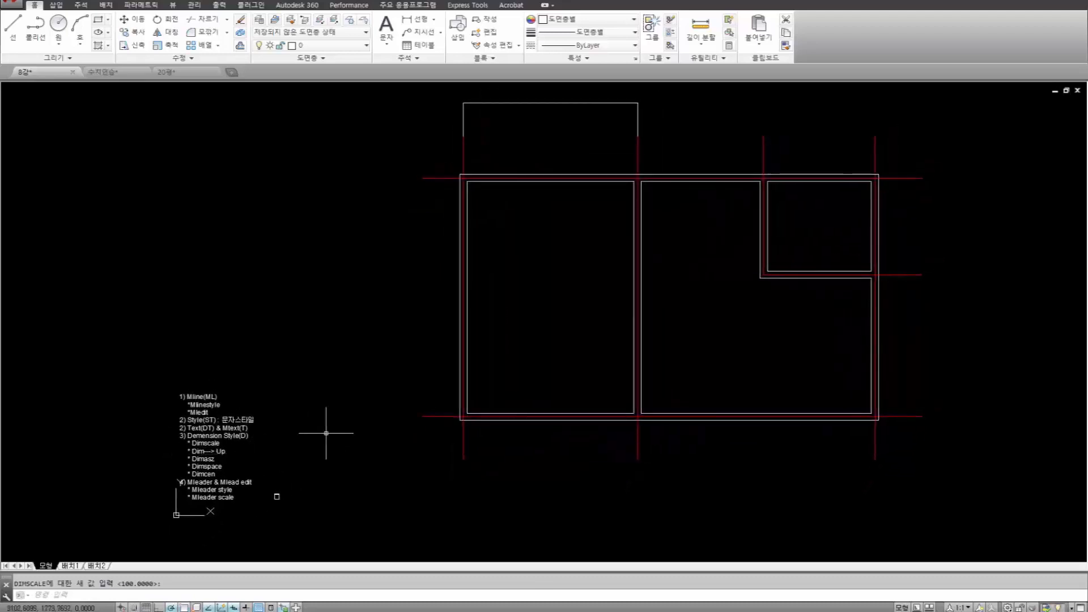
{"action": "type", "text": "dim"}
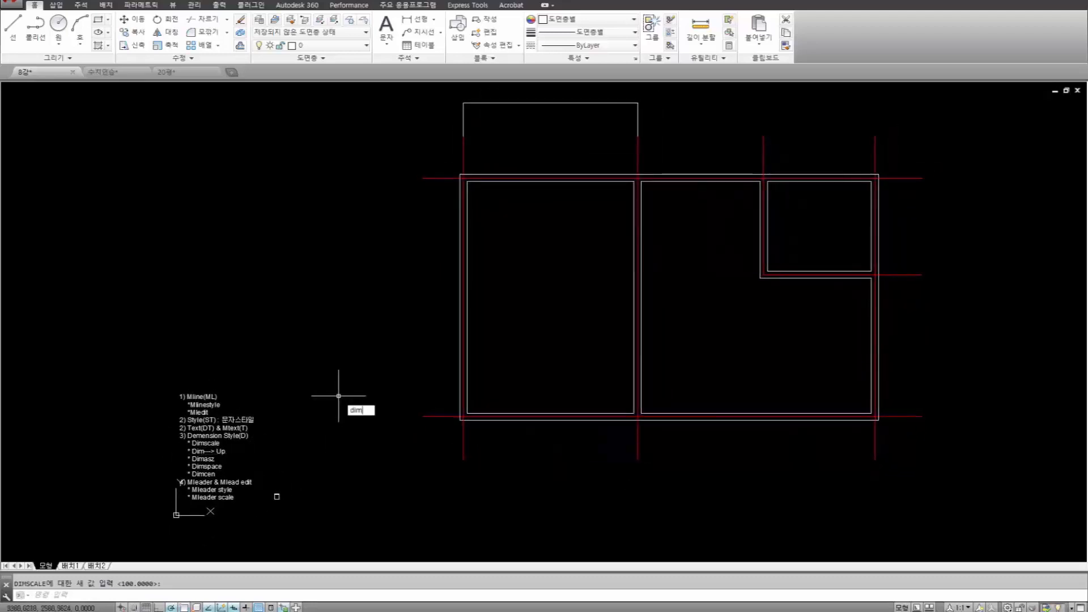
{"action": "key", "text": "Return"}
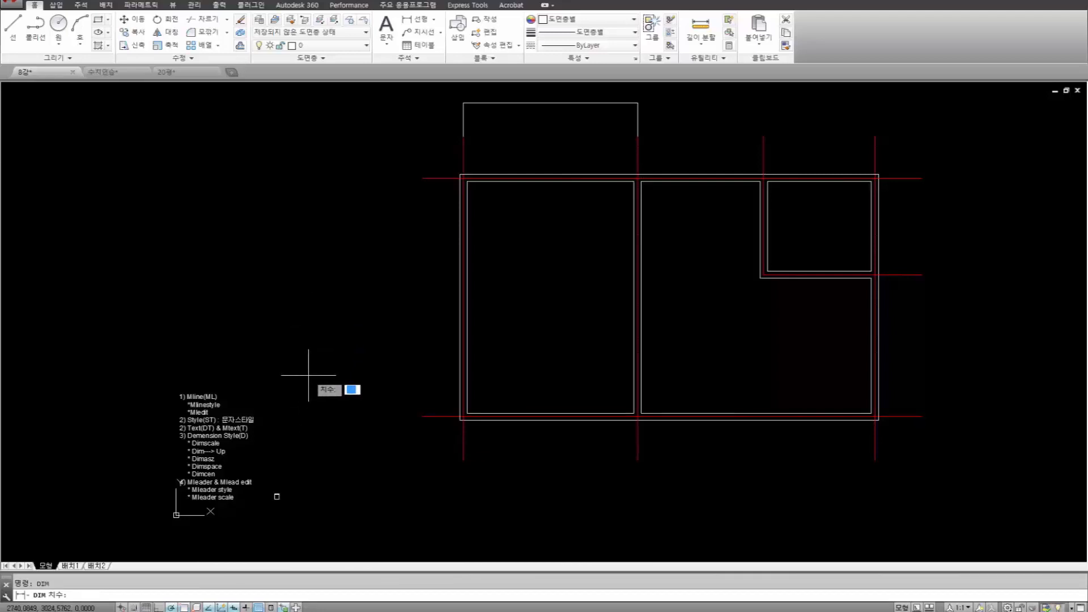
{"action": "scroll", "coordinate": [211, 480], "scroll_direction": "up", "scroll_amount": 4}
{"action": "middle_click_drag", "start_coordinate": [212, 476], "coordinate": [308, 370]}
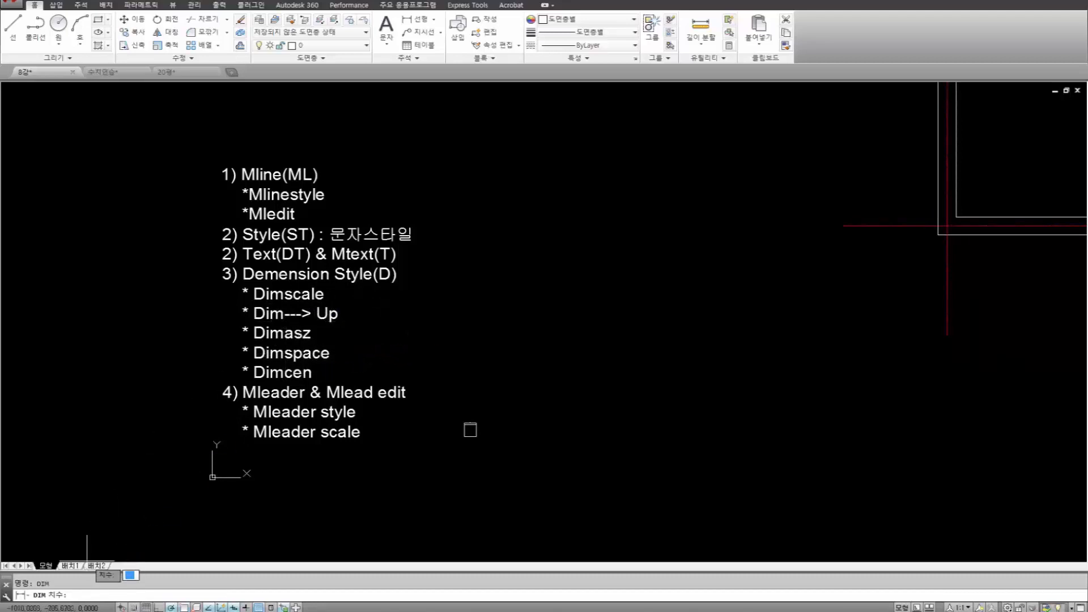
{"action": "scroll", "coordinate": [434, 284], "scroll_direction": "down", "scroll_amount": 2}
{"action": "middle_click_drag", "start_coordinate": [447, 292], "coordinate": [167, 464]}
{"action": "scroll", "coordinate": [364, 364], "scroll_direction": "down", "scroll_amount": 4}
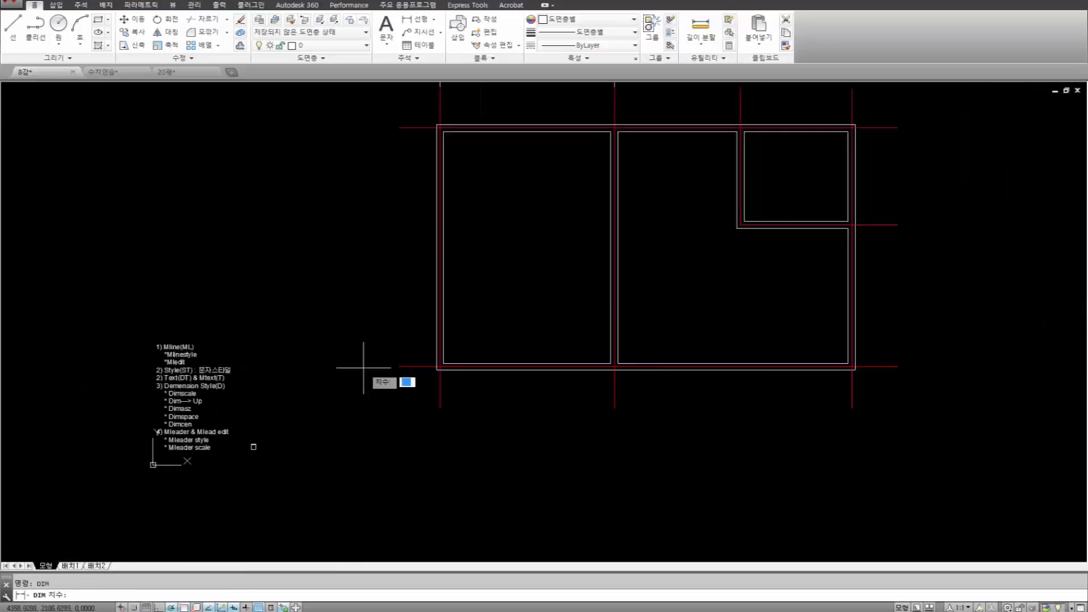
{"action": "type", "text": "ㅂ"}
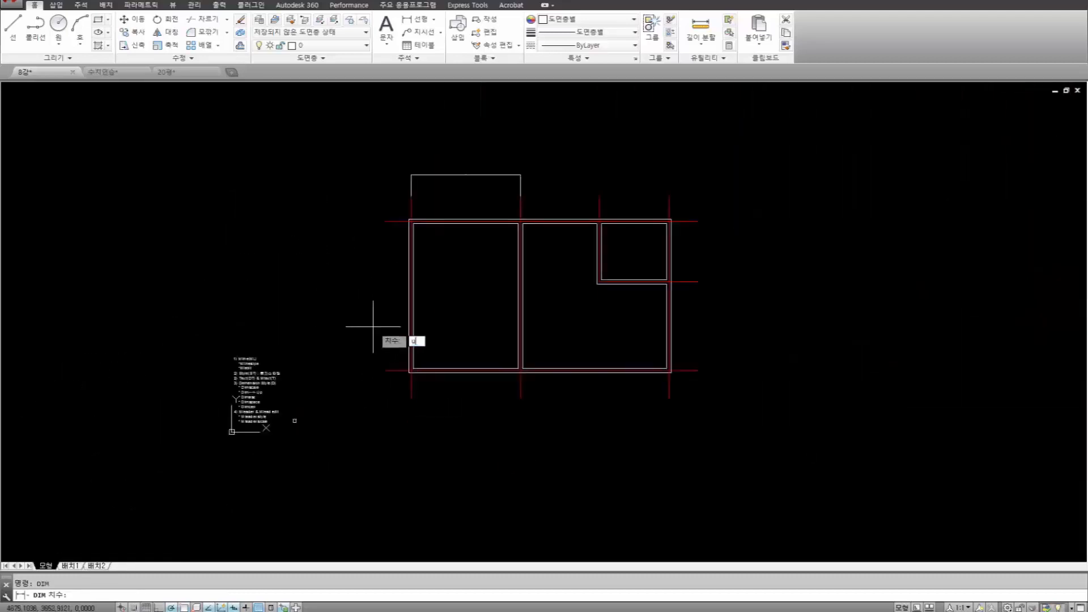
{"action": "type", "text": "p"}
{"action": "key", "text": "Return"}
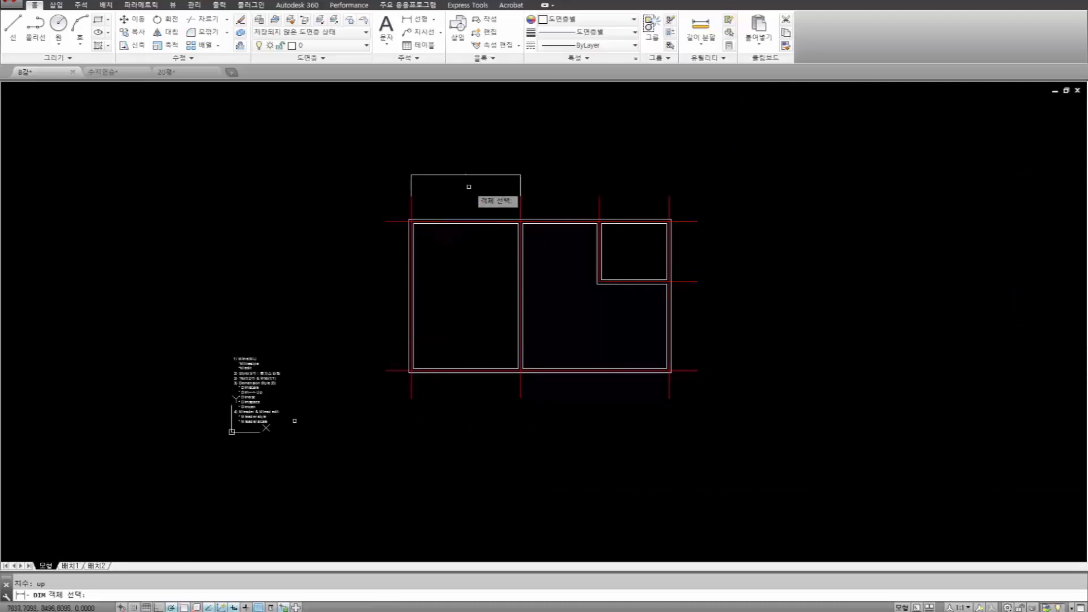
{"action": "left_click", "coordinate": [486, 183]}
{"action": "left_click", "coordinate": [442, 157]}
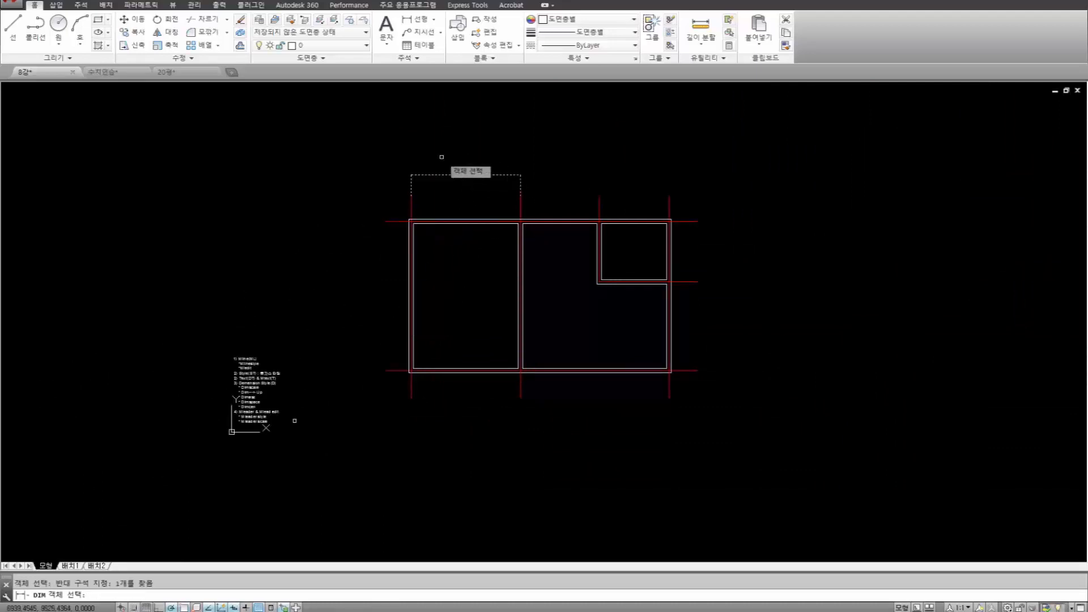
{"action": "key", "text": "Return"}
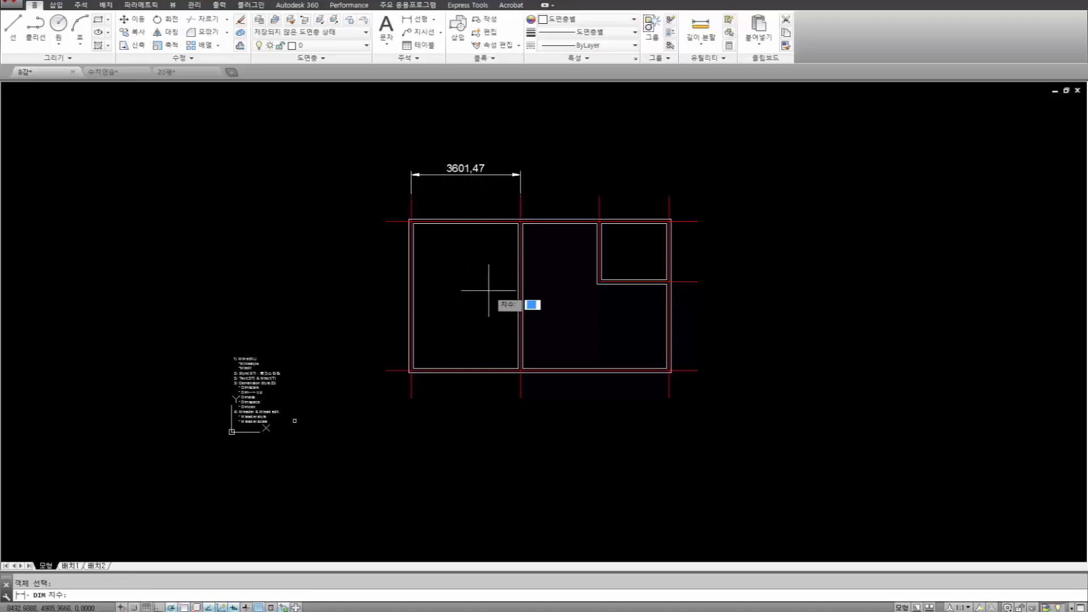
{"action": "key", "text": "Escape"}
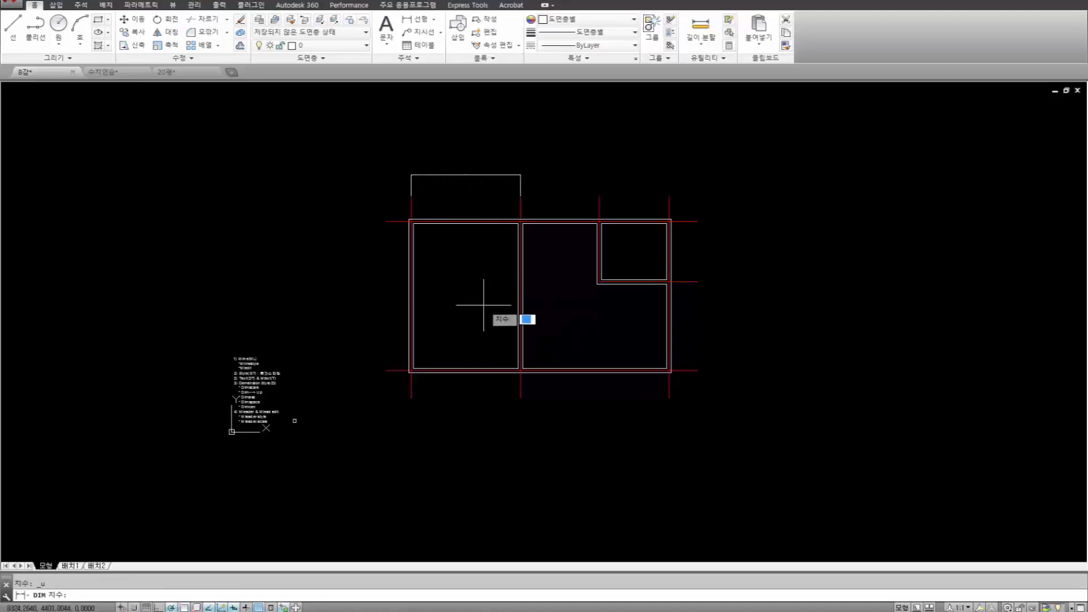
{"action": "key", "text": "Escape"}
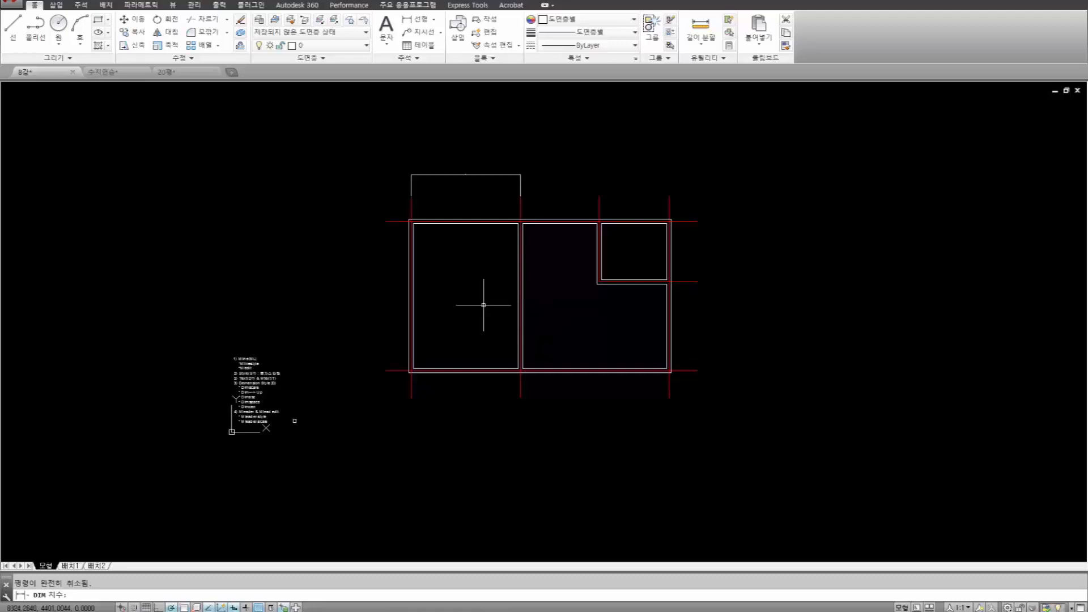
Delete the style override listed under ISO-25 in the Dimension Style Manager.
{"action": "type", "text": "d"}
{"action": "key", "text": "Return"}
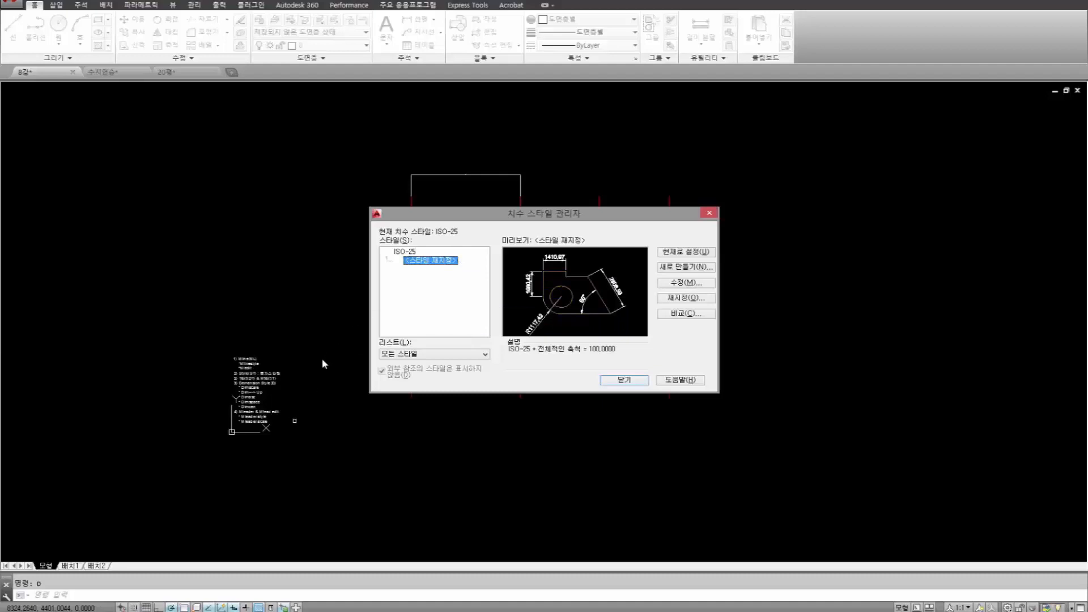
{"action": "left_click", "coordinate": [412, 252]}
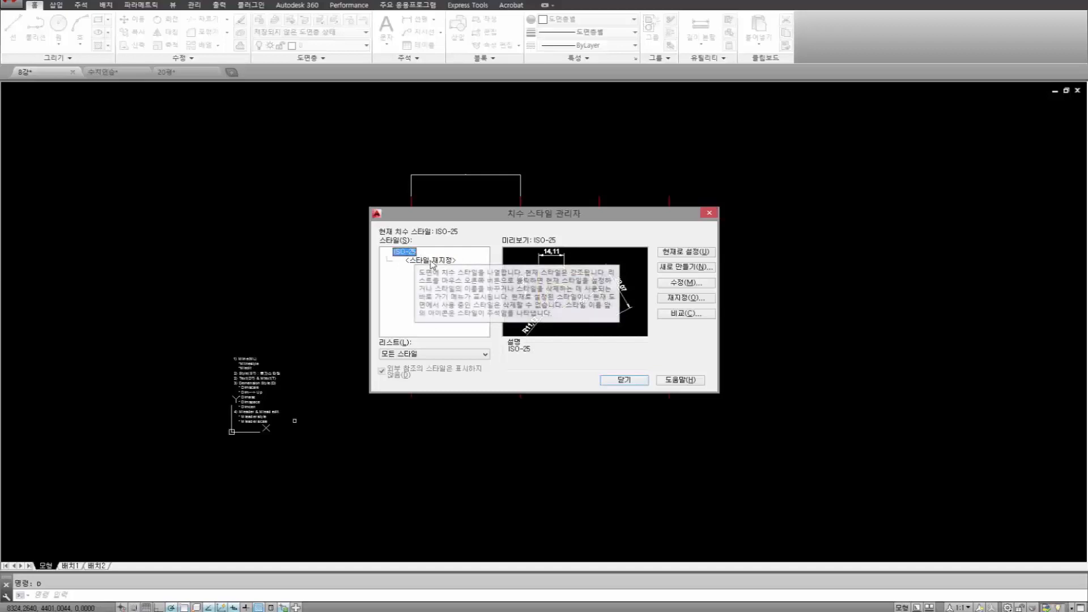
{"action": "left_click", "coordinate": [419, 260]}
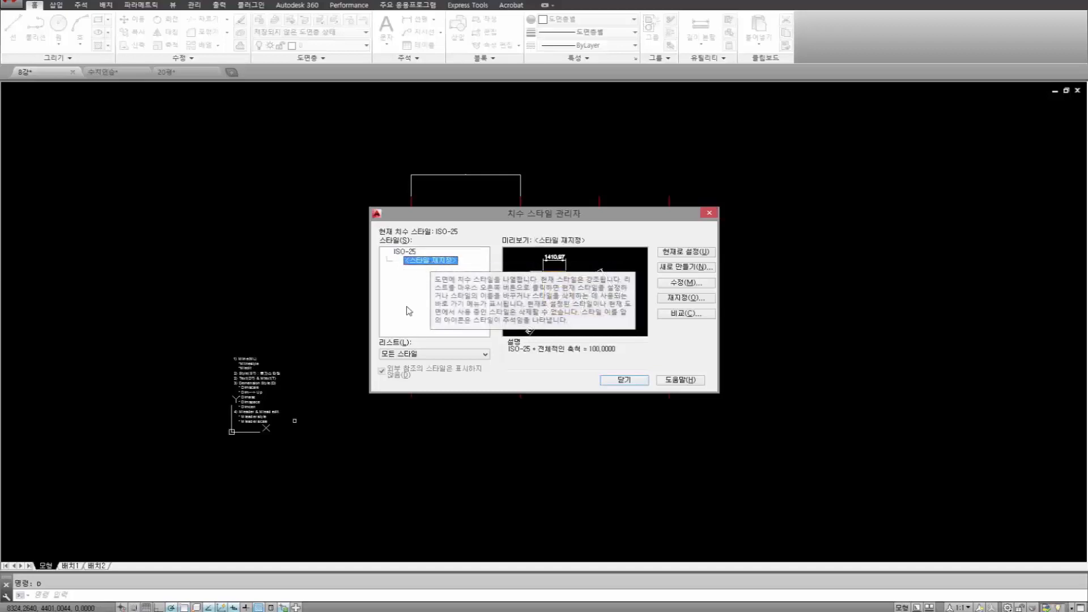
{"action": "right_click", "coordinate": [441, 261]}
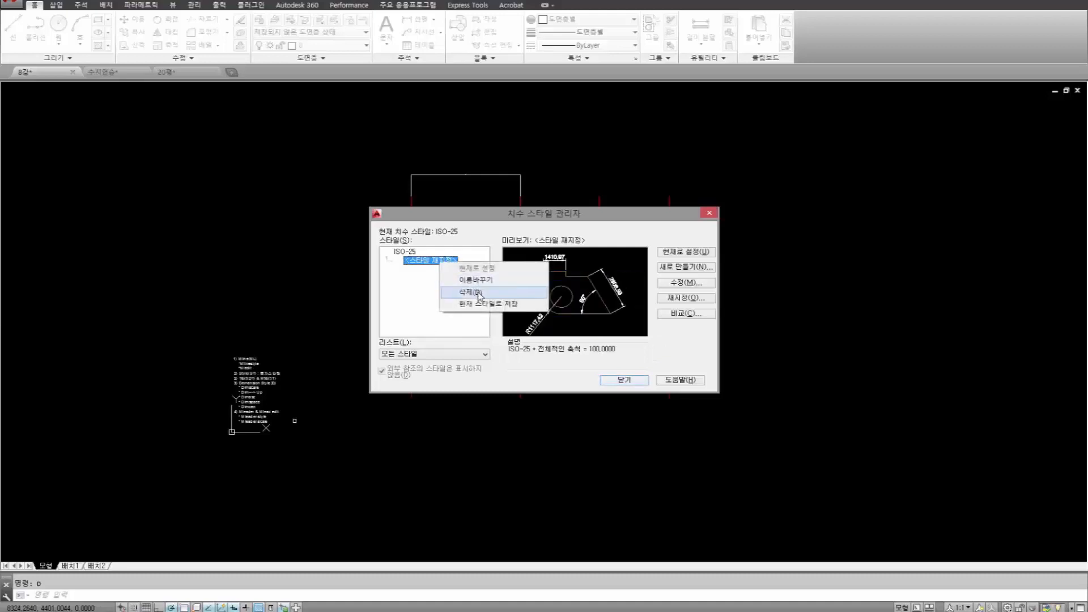
{"action": "left_click", "coordinate": [478, 293]}
{"action": "left_click", "coordinate": [567, 314]}
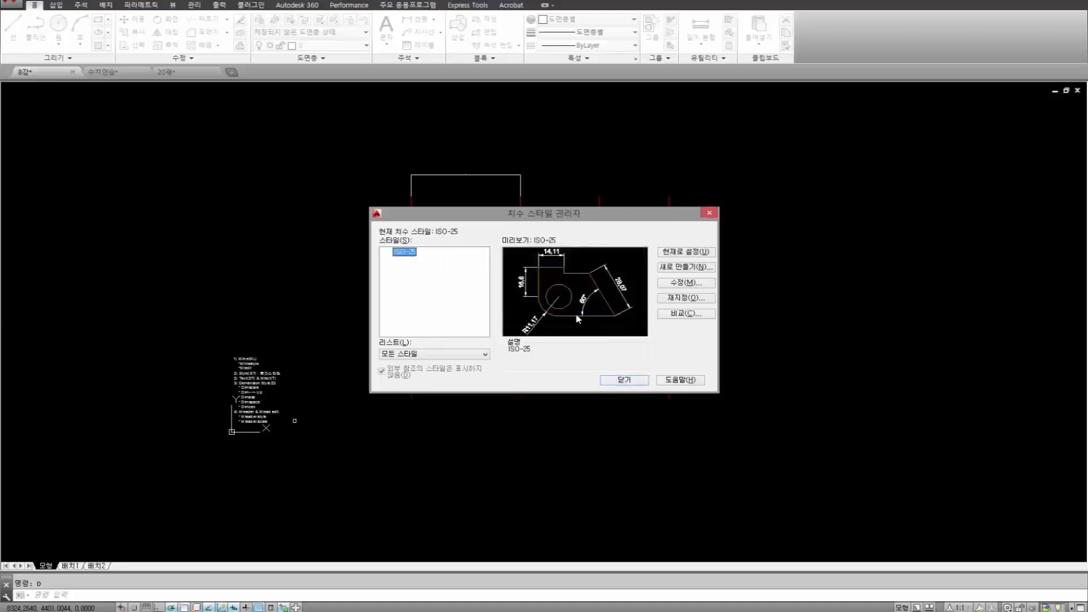
{"action": "left_click", "coordinate": [623, 380]}
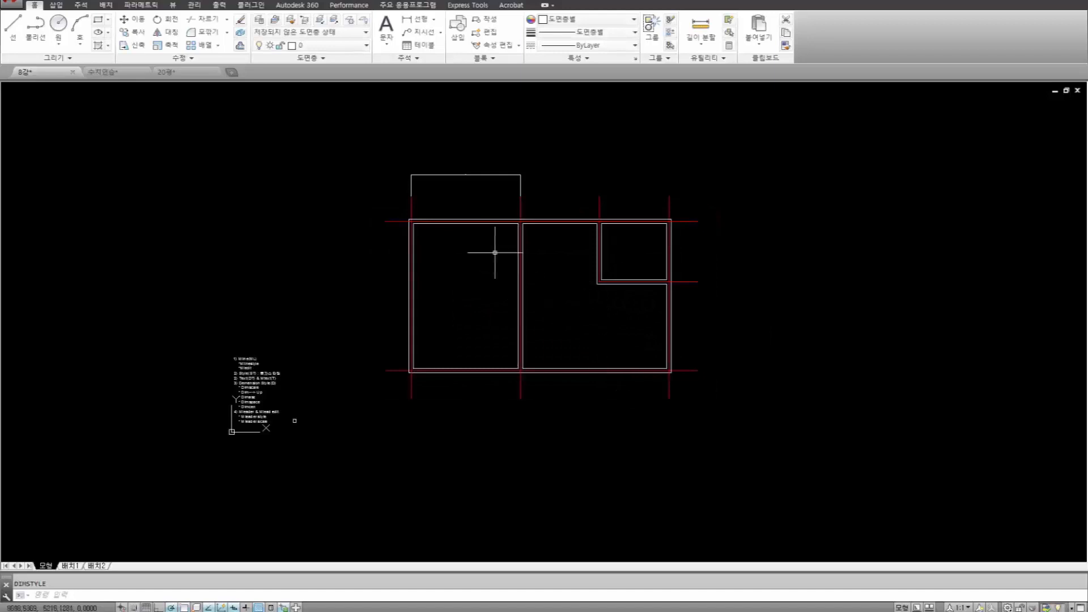
Set the overall dimension scale DIMSCALE to 100.
{"action": "middle_click_drag", "start_coordinate": [495, 250], "coordinate": [462, 306]}
{"action": "scroll", "coordinate": [459, 295], "scroll_direction": "up", "scroll_amount": 2}
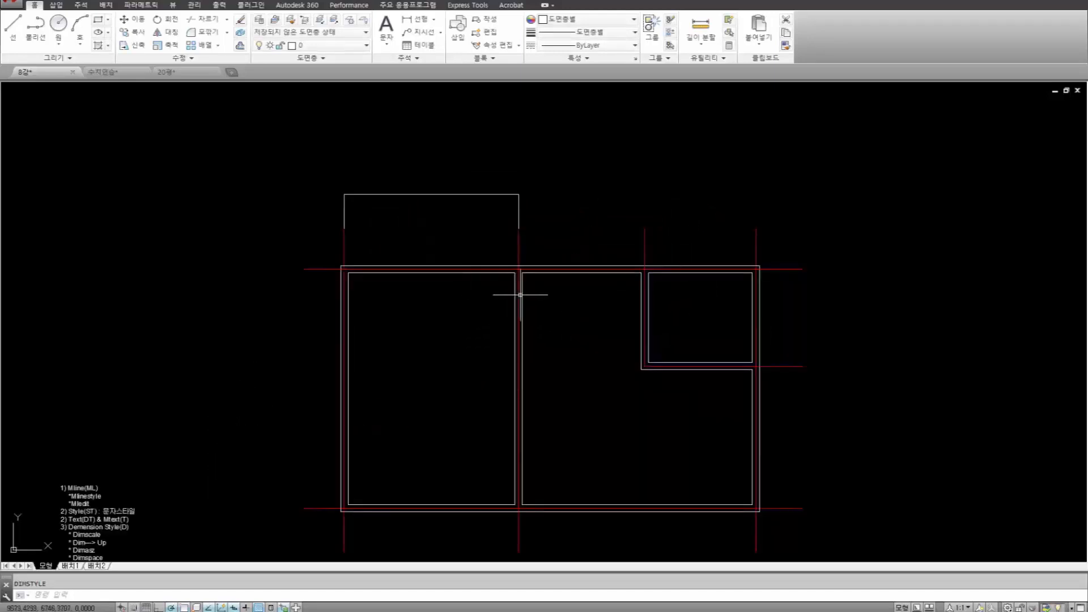
{"action": "type", "text": "dims"}
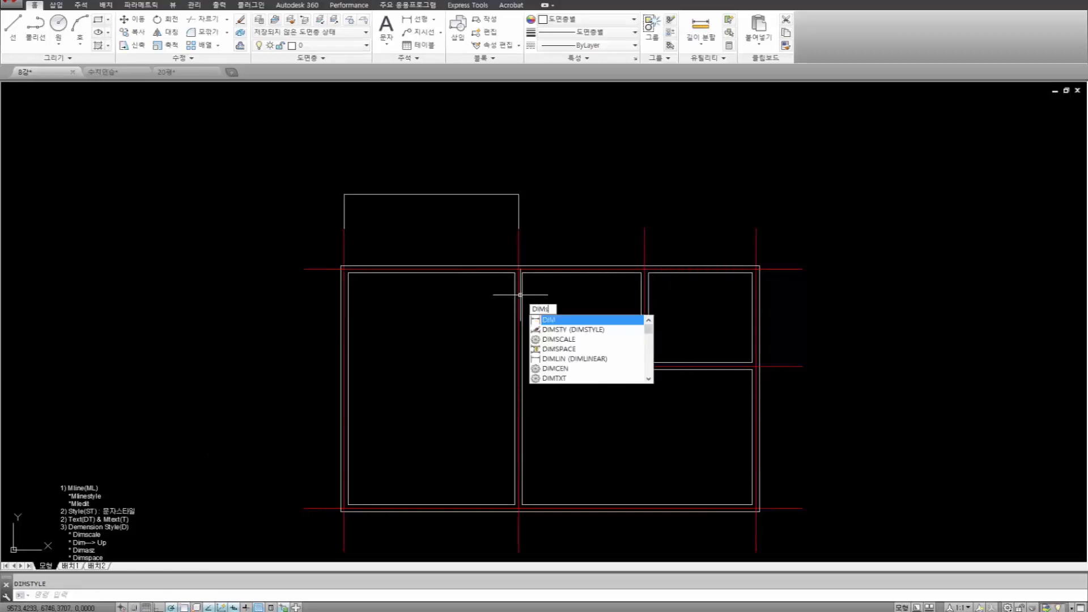
{"action": "type", "text": "cale"}
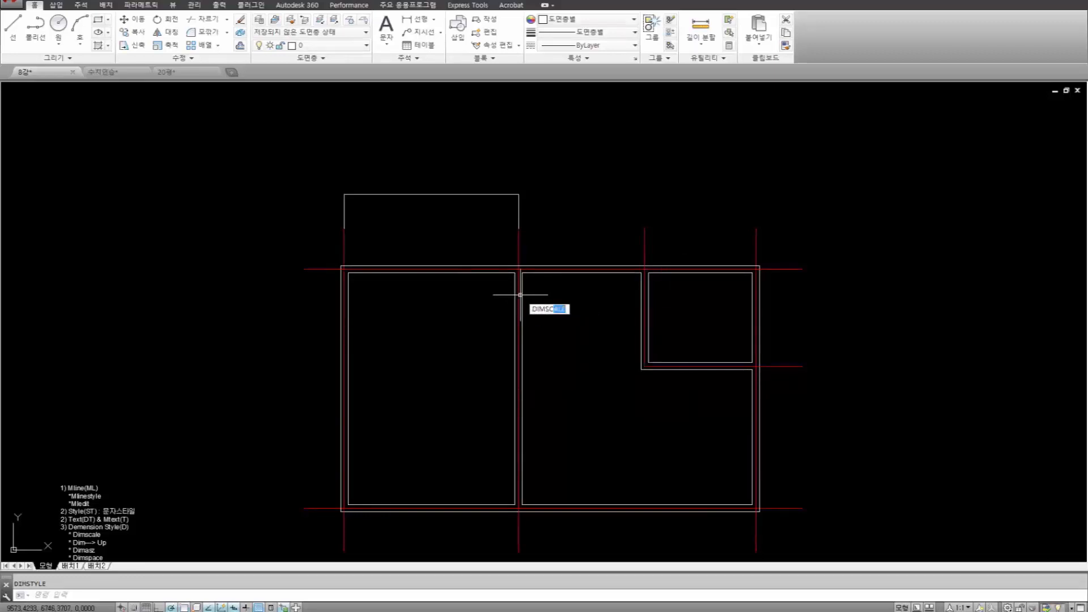
{"action": "key", "text": "Return"}
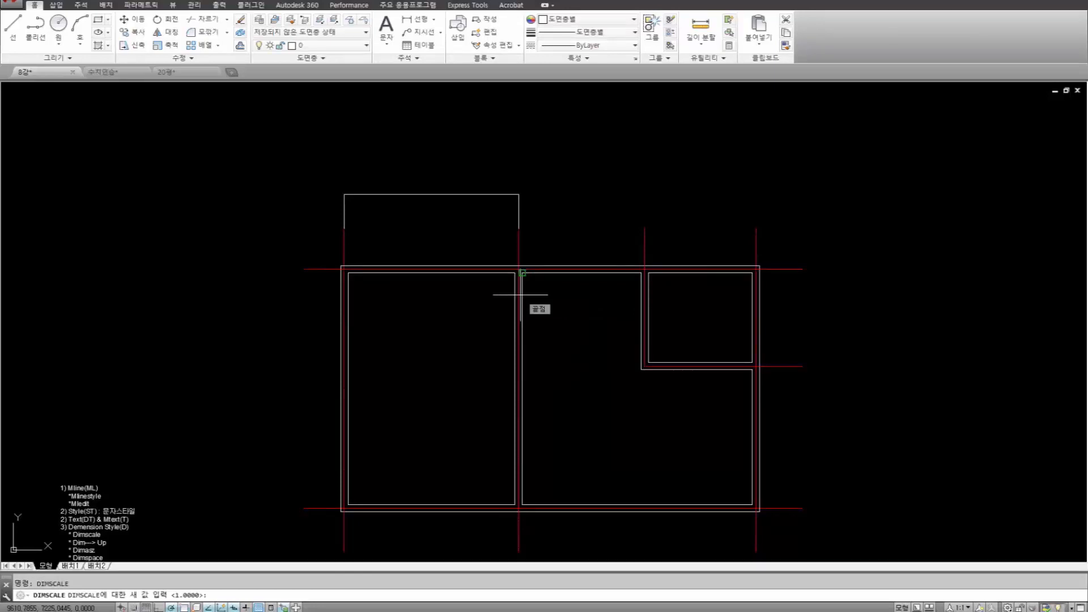
{"action": "type", "text": "100"}
{"action": "key", "text": "Return"}
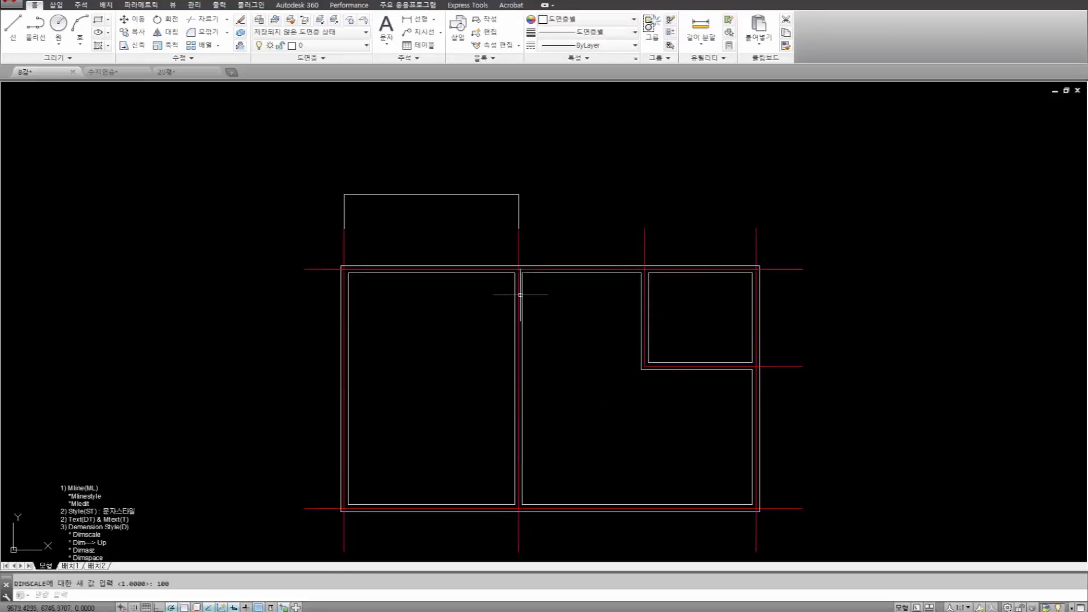
Change the overall dimension scale DIMSCALE to 50.
{"action": "type", "text": "50"}
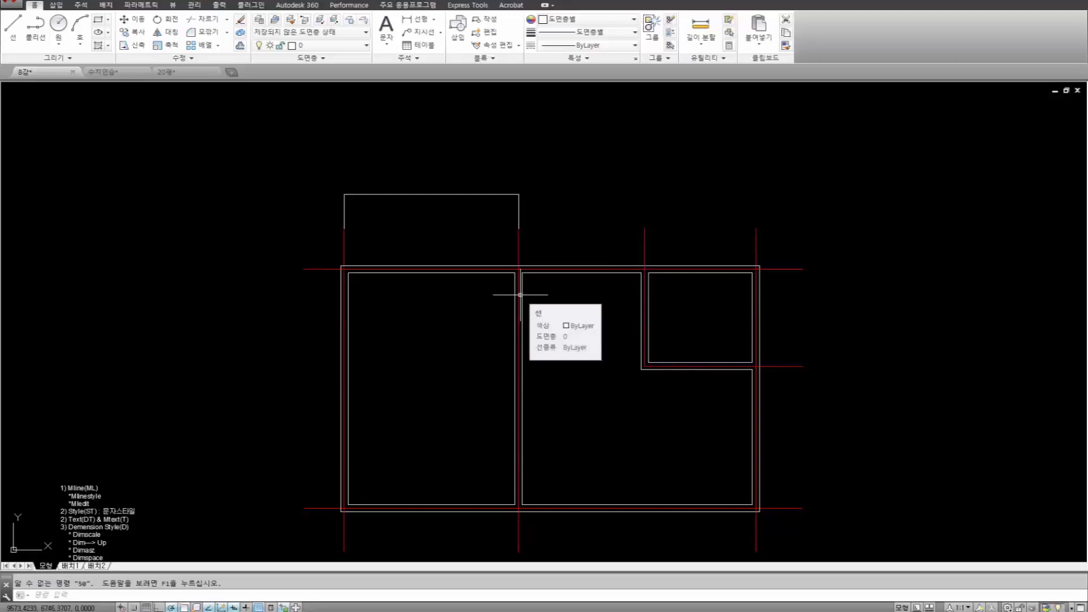
{"action": "key", "text": "Escape"}
{"action": "type", "text": "DIMSCALE"}
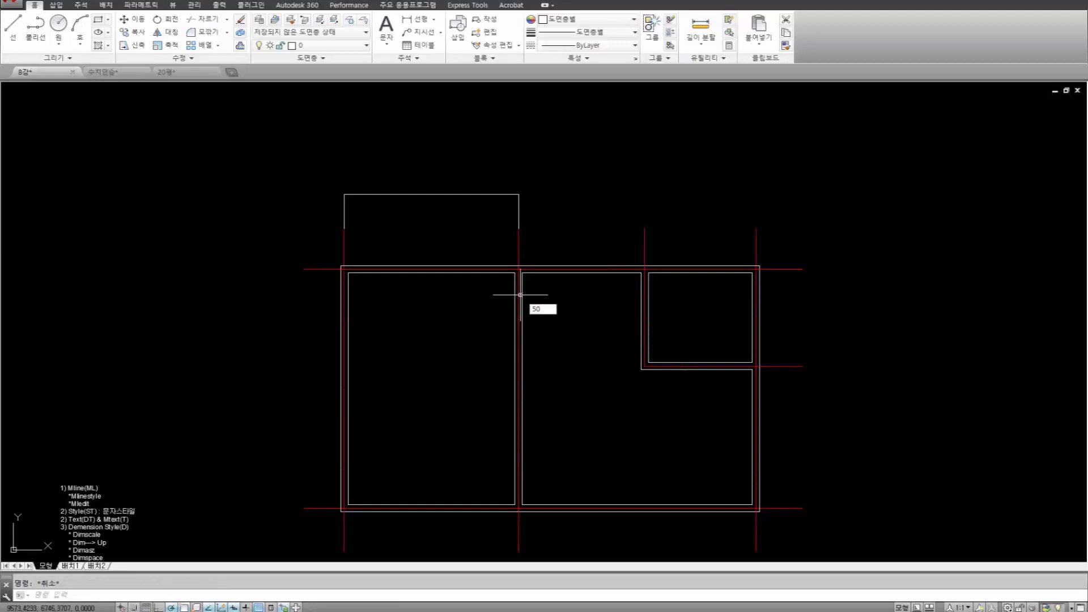
{"action": "key", "text": "Return"}
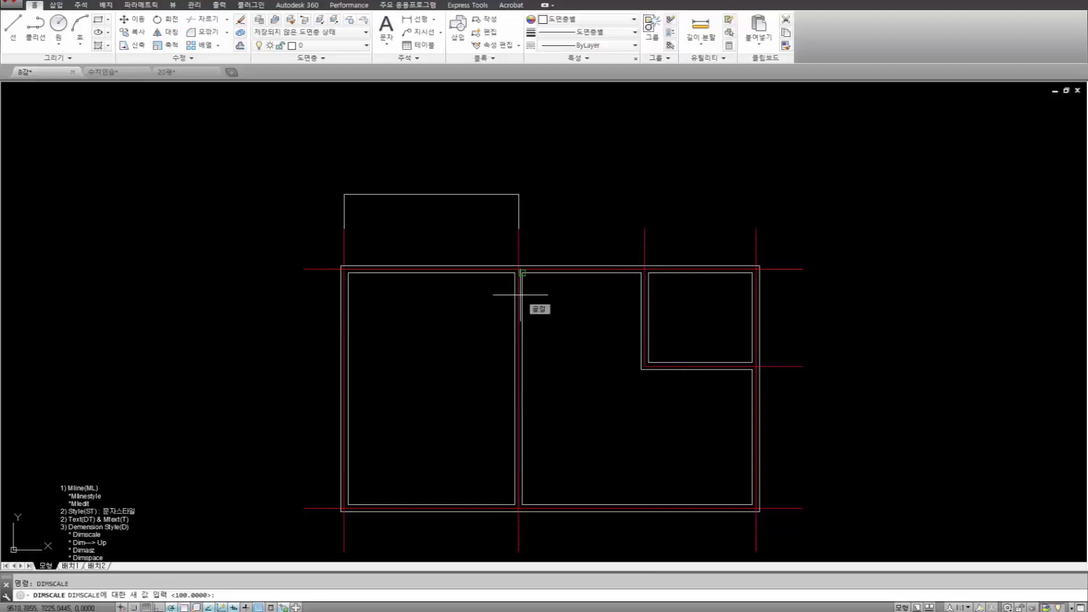
{"action": "type", "text": "50"}
{"action": "key", "text": "Return"}
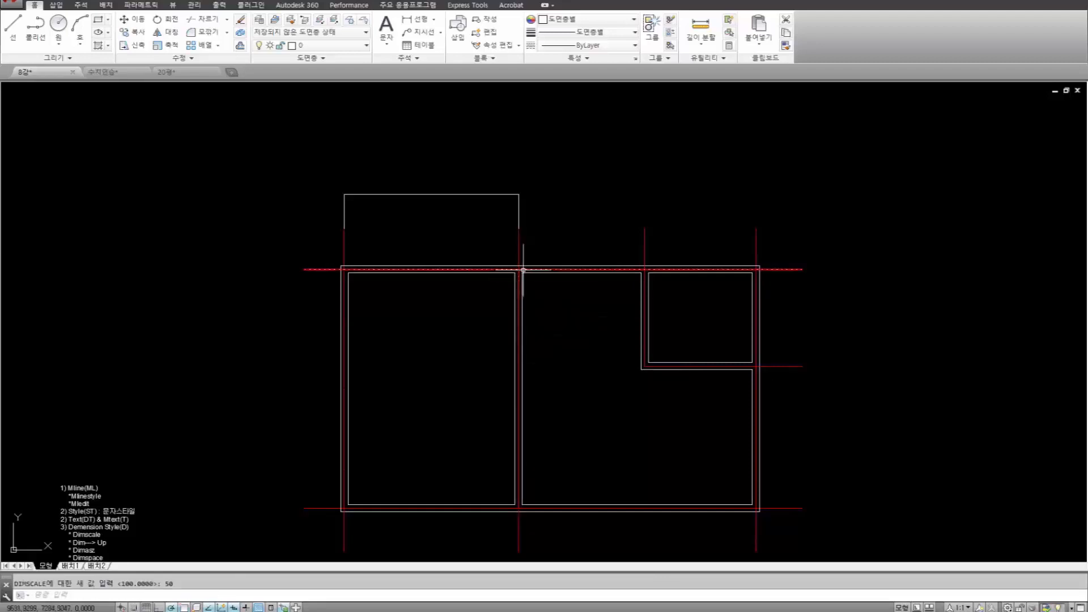
Apply the current dimension settings to all objects in the drawing with the DIM command's UP option.
{"action": "type", "text": "DIM"}
{"action": "key", "text": "Return"}
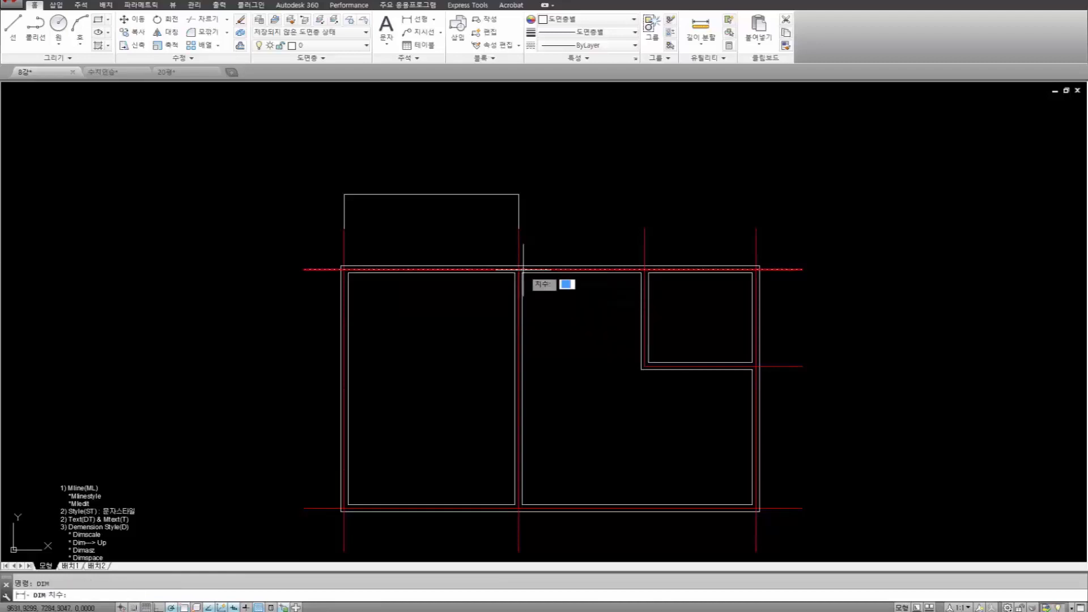
{"action": "type", "text": "up"}
{"action": "key", "text": "Return"}
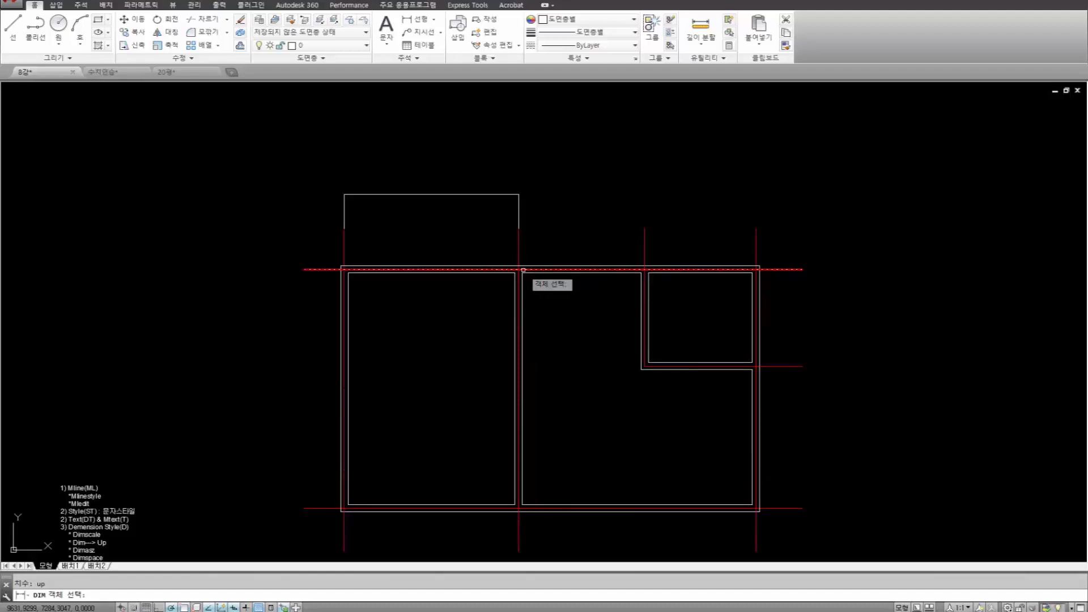
{"action": "type", "text": "all"}
{"action": "key", "text": "Return"}
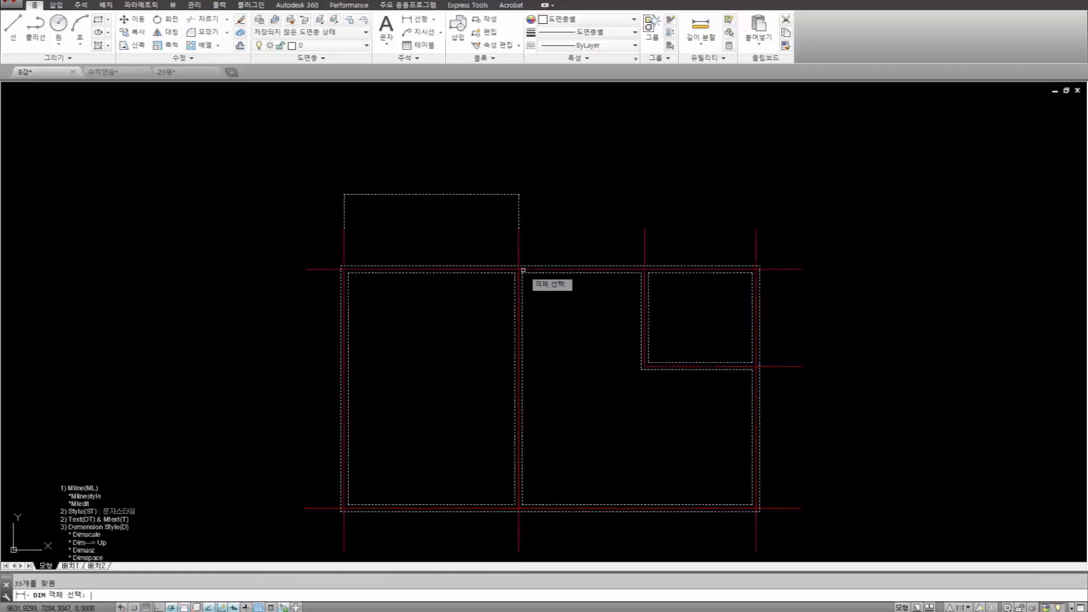
{"action": "key", "text": "Return"}
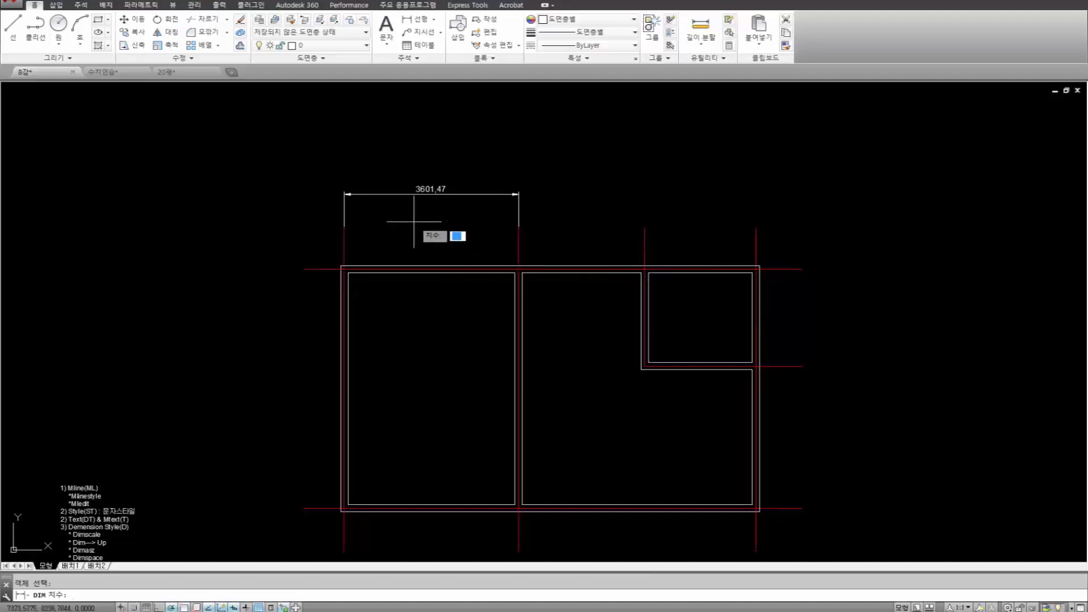
{"action": "scroll", "coordinate": [343, 233], "scroll_direction": "up", "scroll_amount": 6}
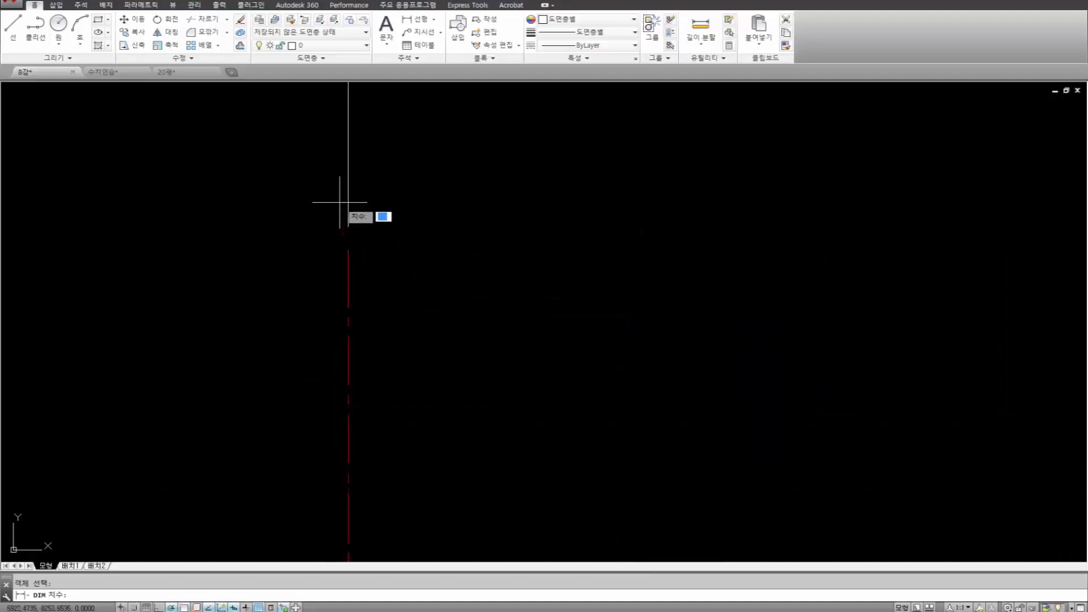
{"action": "key", "text": "Escape"}
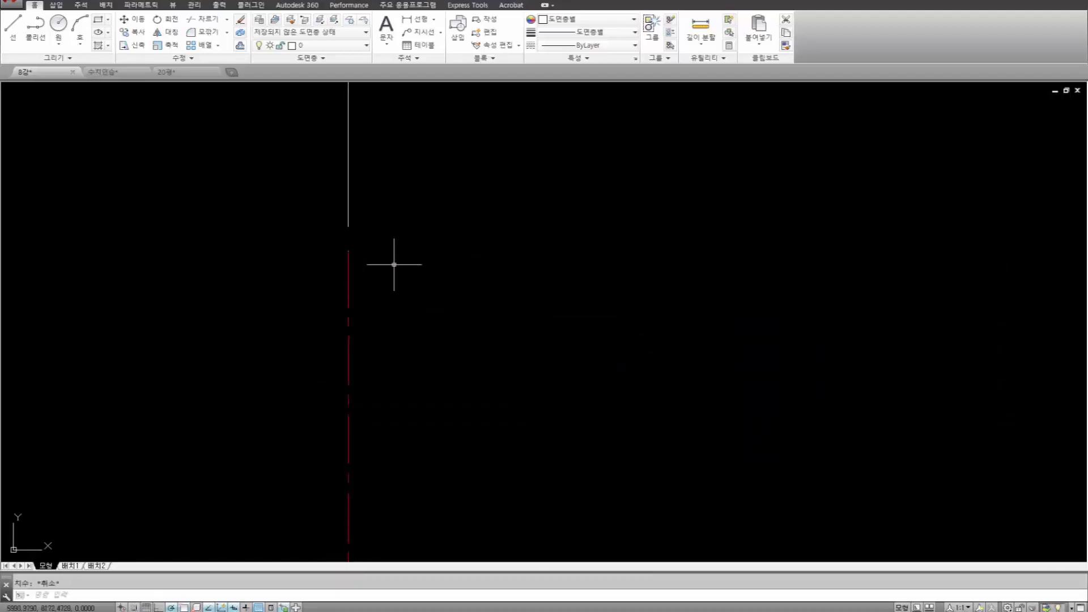
Measure the gap between the left red centerline's upper end and the dimension's extension line with DIST.
{"action": "type", "text": "di"}
{"action": "key", "text": "Return"}
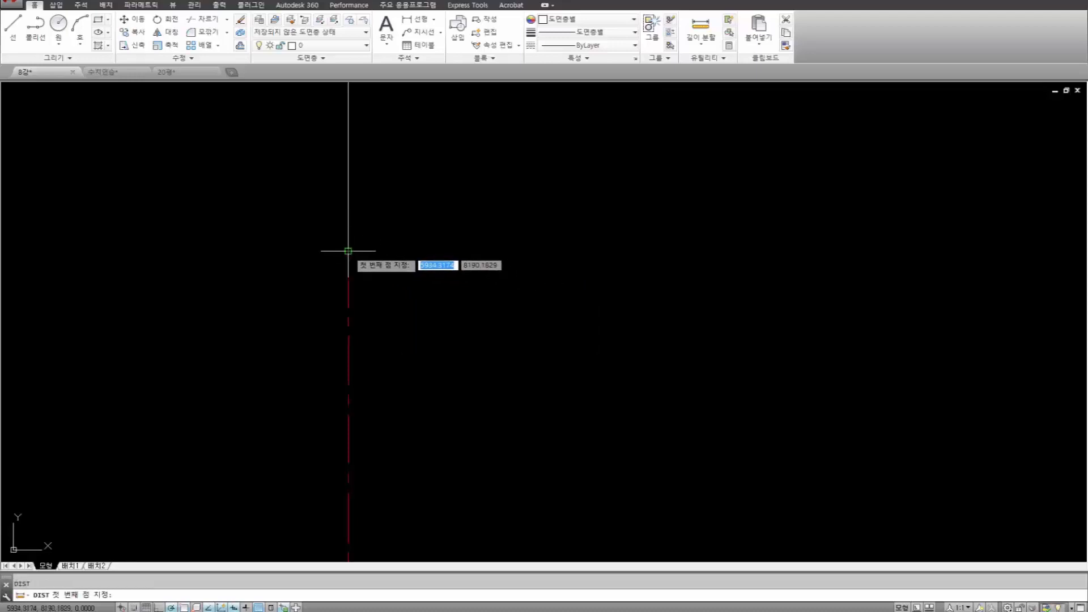
{"action": "left_click", "coordinate": [348, 250]}
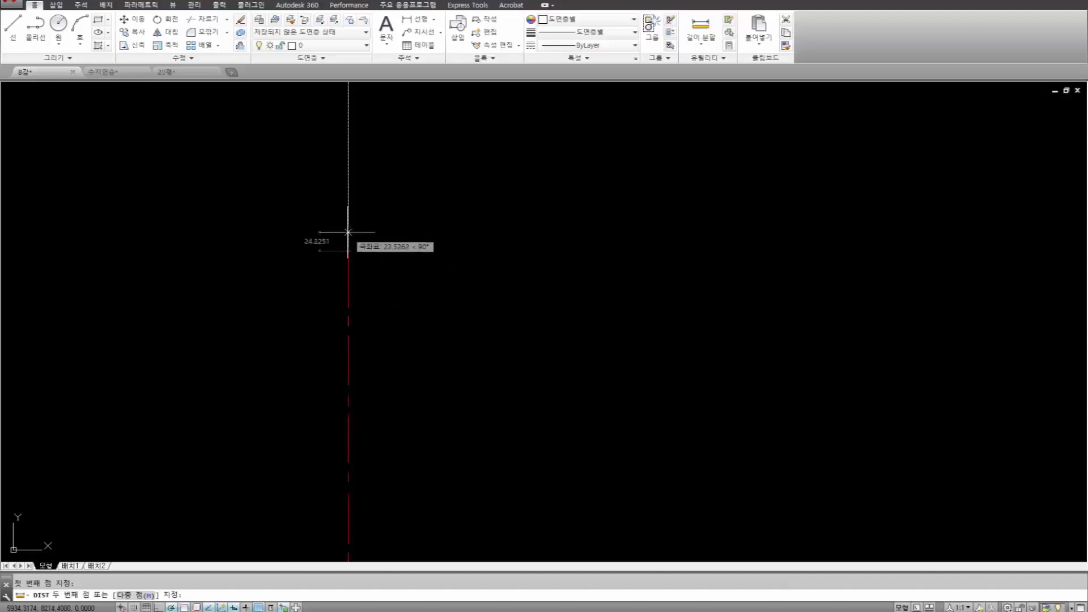
{"action": "key", "text": "Escape"}
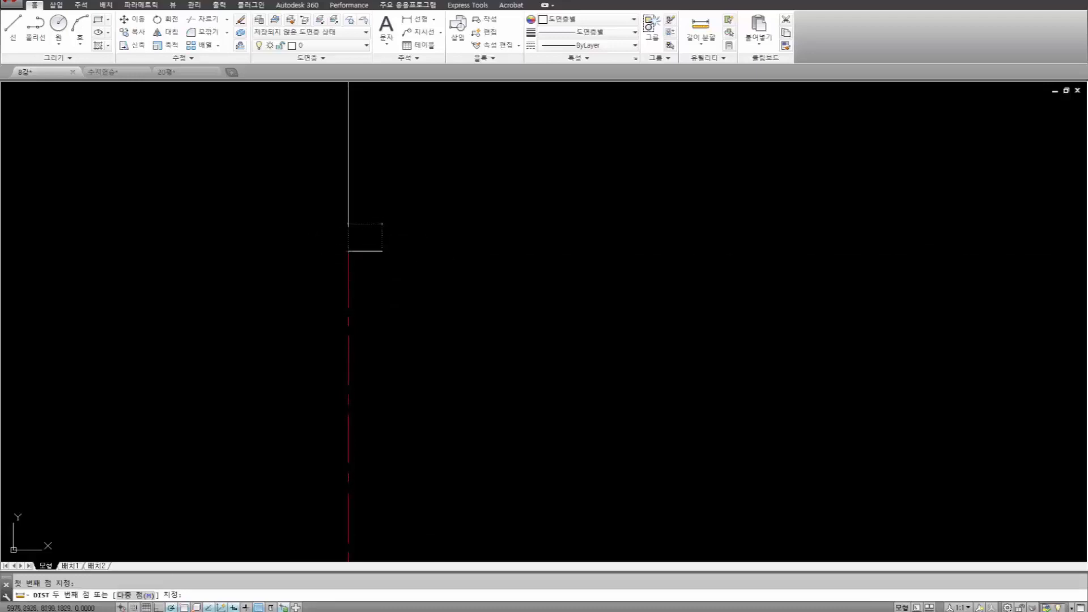
{"action": "scroll", "coordinate": [381, 275], "scroll_direction": "down", "scroll_amount": 3}
{"action": "scroll", "coordinate": [399, 284], "scroll_direction": "down", "scroll_amount": 5}
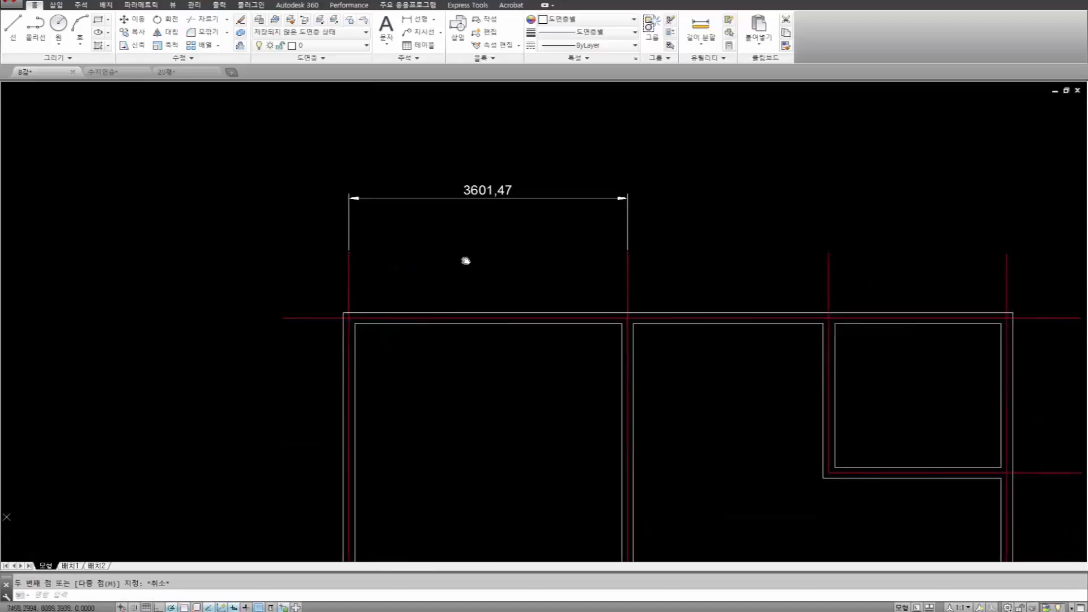
{"action": "middle_click_drag", "start_coordinate": [433, 249], "coordinate": [387, 230]}
{"action": "left_click", "coordinate": [471, 216]}
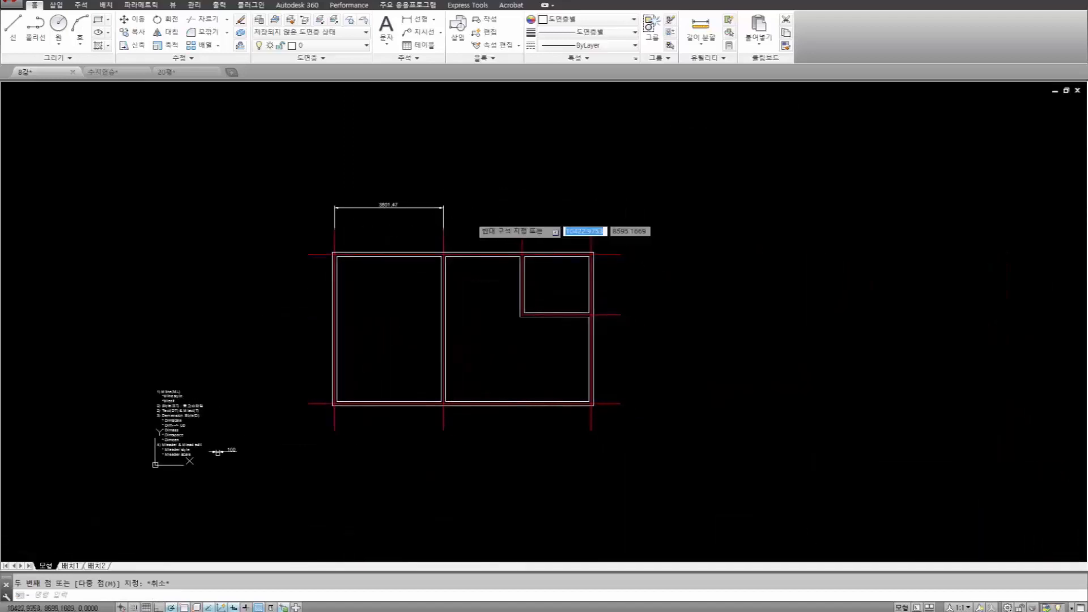
{"action": "left_click", "coordinate": [386, 194]}
{"action": "key", "text": "Escape"}
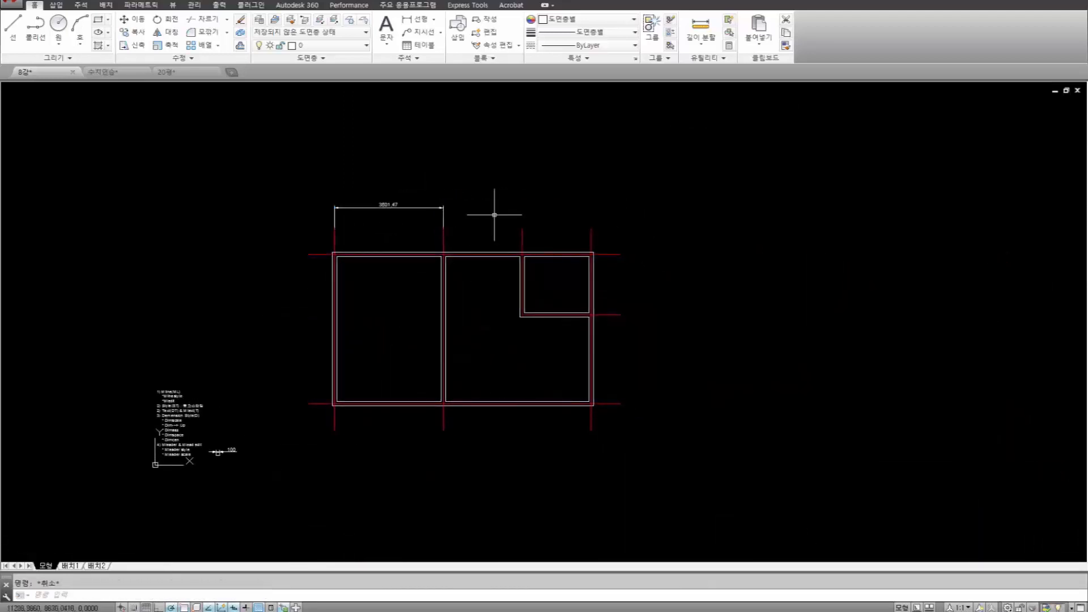
Delete the style override listed under ISO-25 in the Dimension Style Manager.
{"action": "type", "text": "d"}
{"action": "key", "text": "Return"}
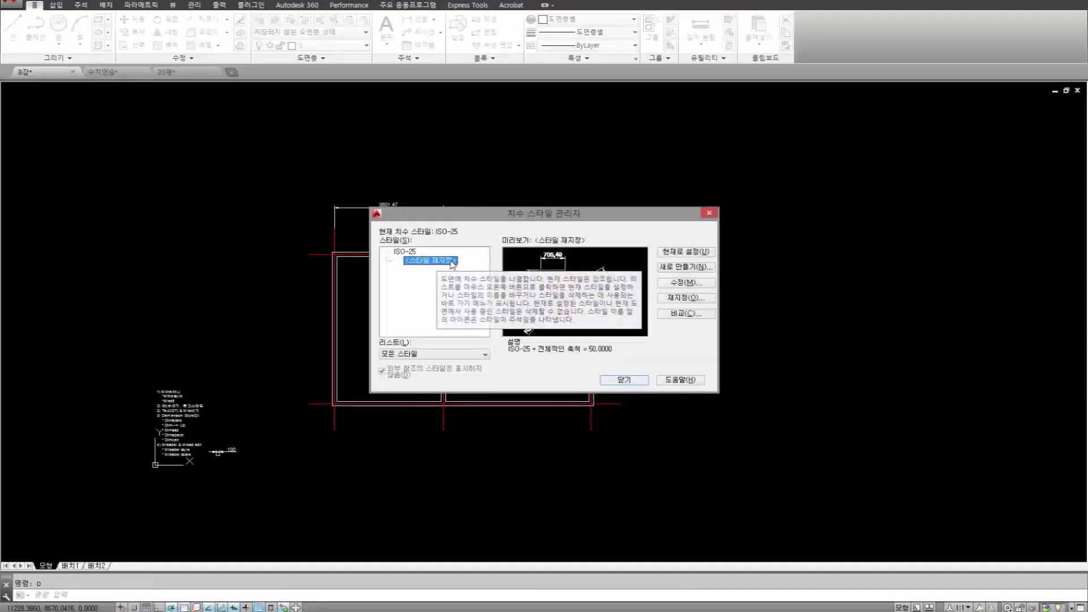
{"action": "left_click_drag", "start_coordinate": [708, 214], "coordinate": [1058, 132]}
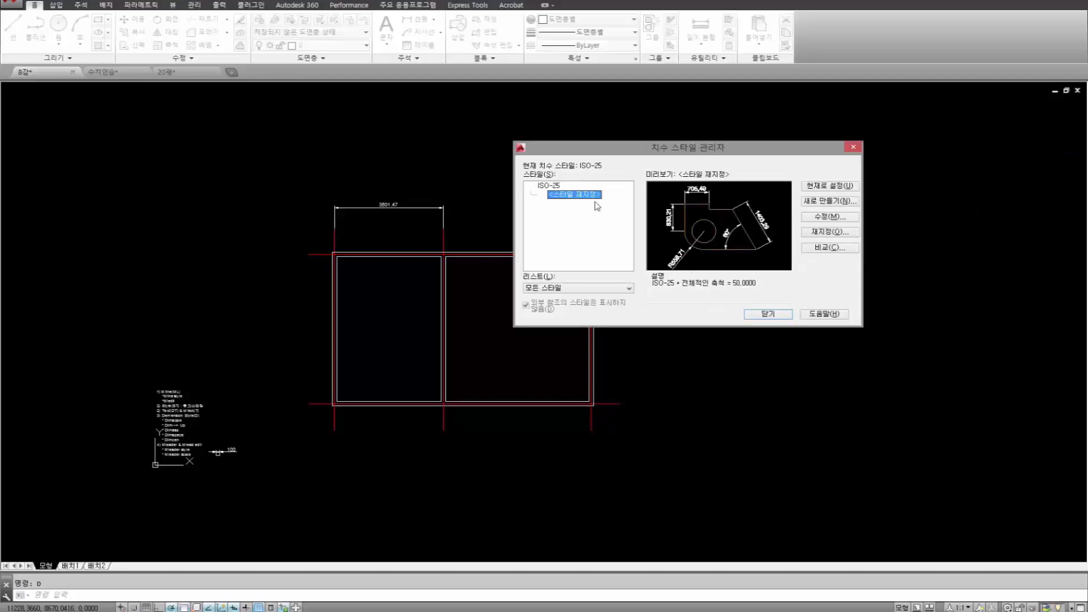
{"action": "left_click", "coordinate": [555, 189]}
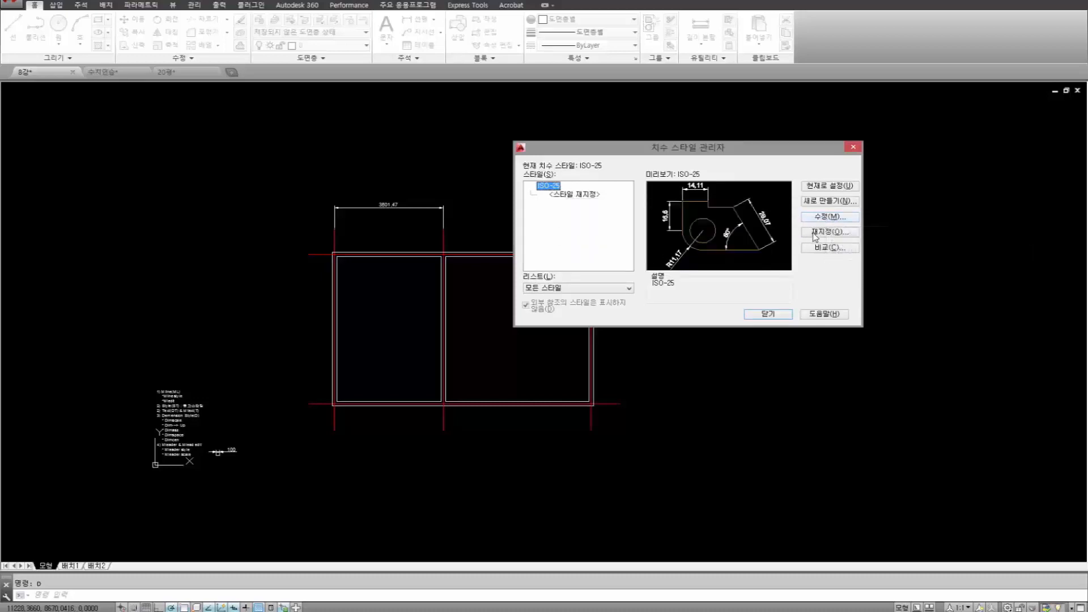
{"action": "left_click", "coordinate": [579, 198]}
{"action": "right_click", "coordinate": [580, 200]}
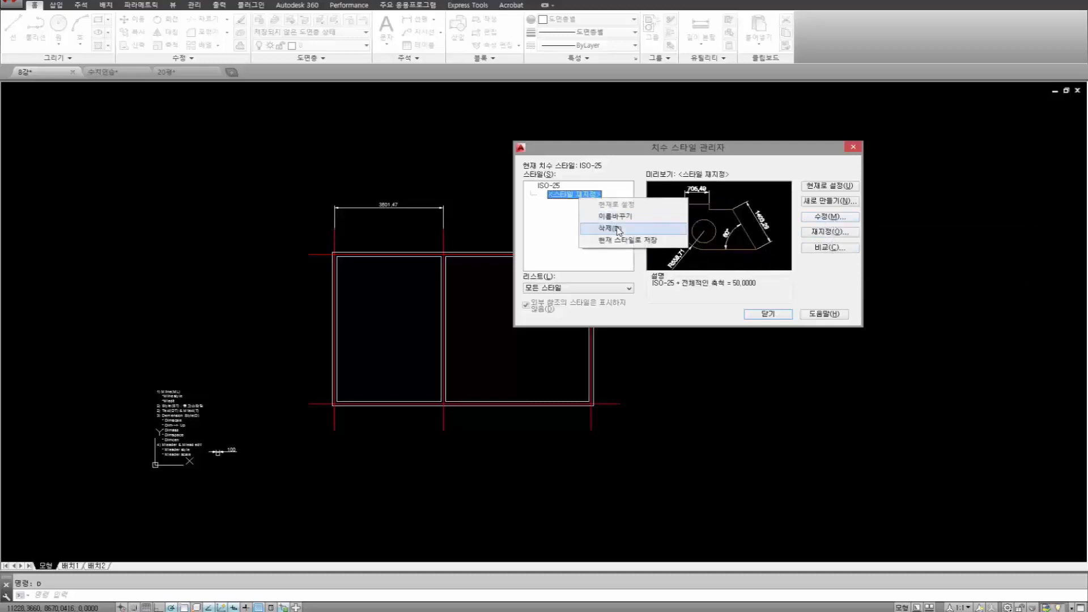
{"action": "left_click", "coordinate": [617, 226]}
{"action": "left_click", "coordinate": [572, 314]}
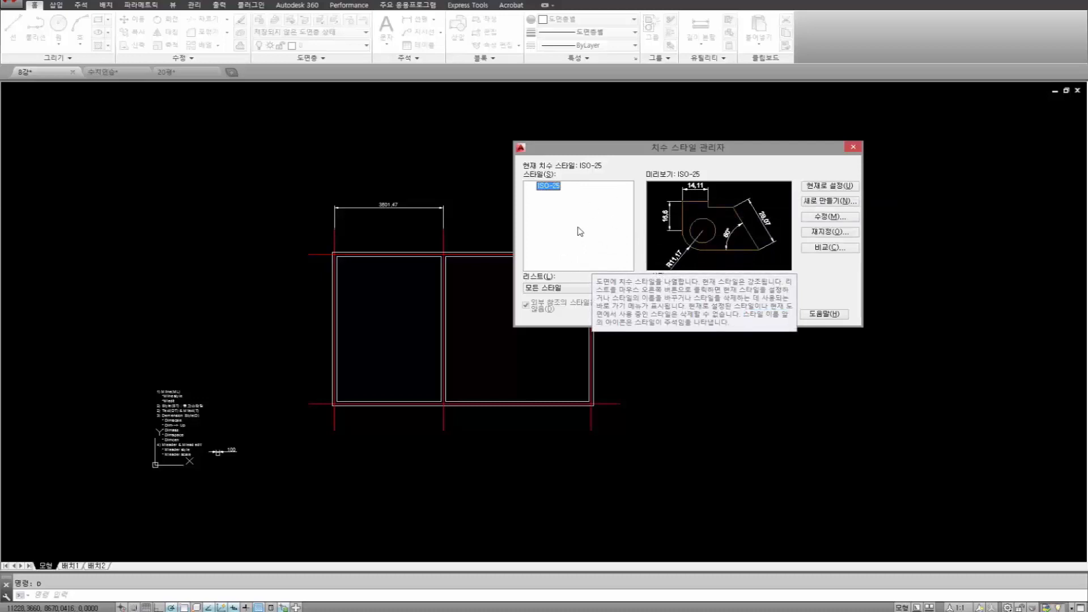
Modify the ISO-25 dimension style so its text color is green.
{"action": "left_click", "coordinate": [835, 220]}
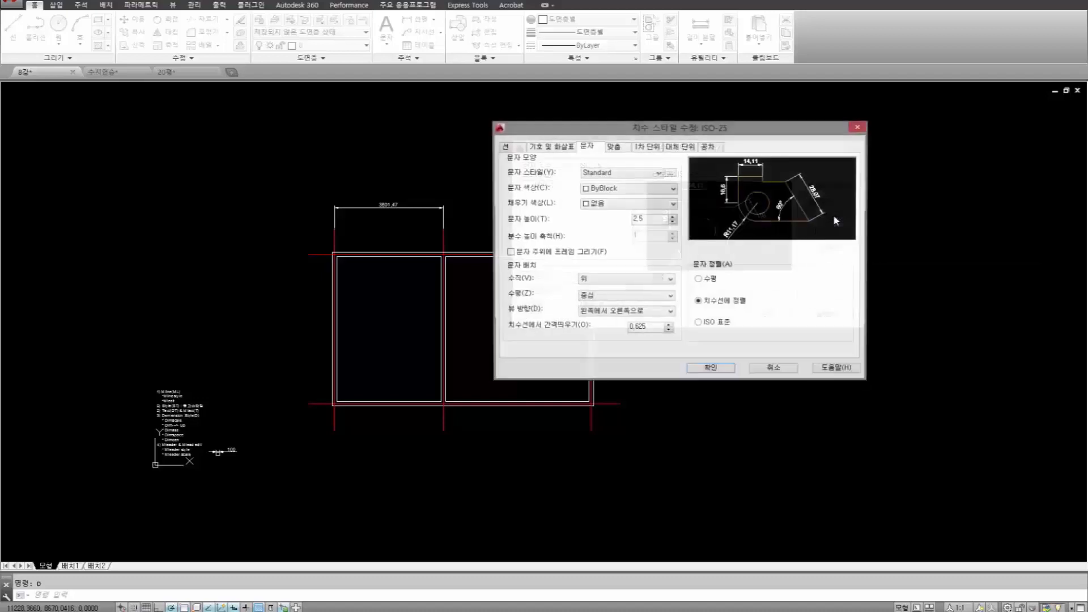
{"action": "left_click", "coordinate": [614, 147]}
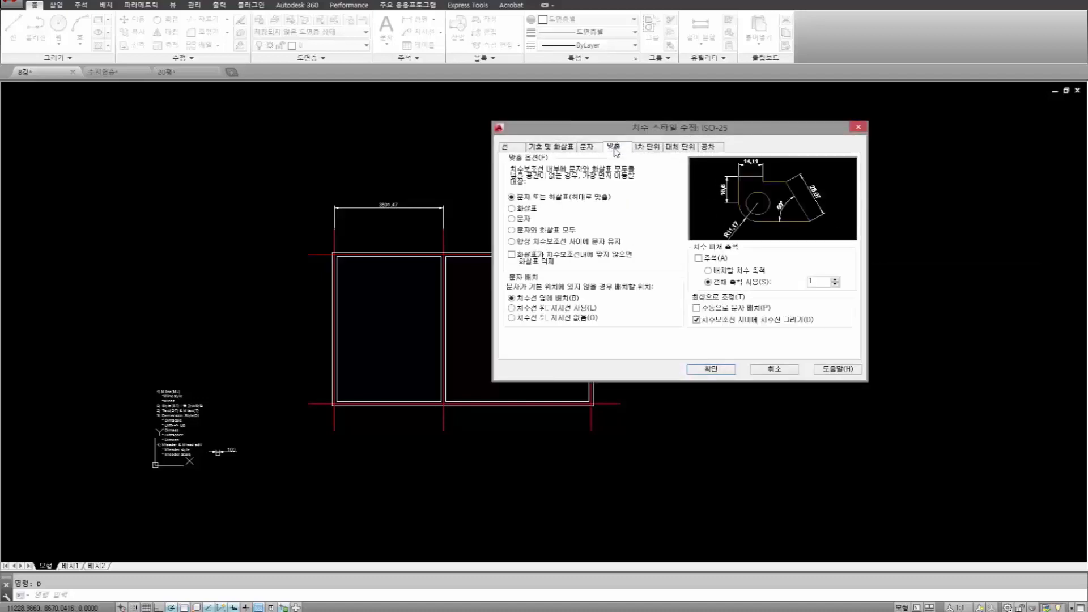
{"action": "left_click", "coordinate": [587, 148]}
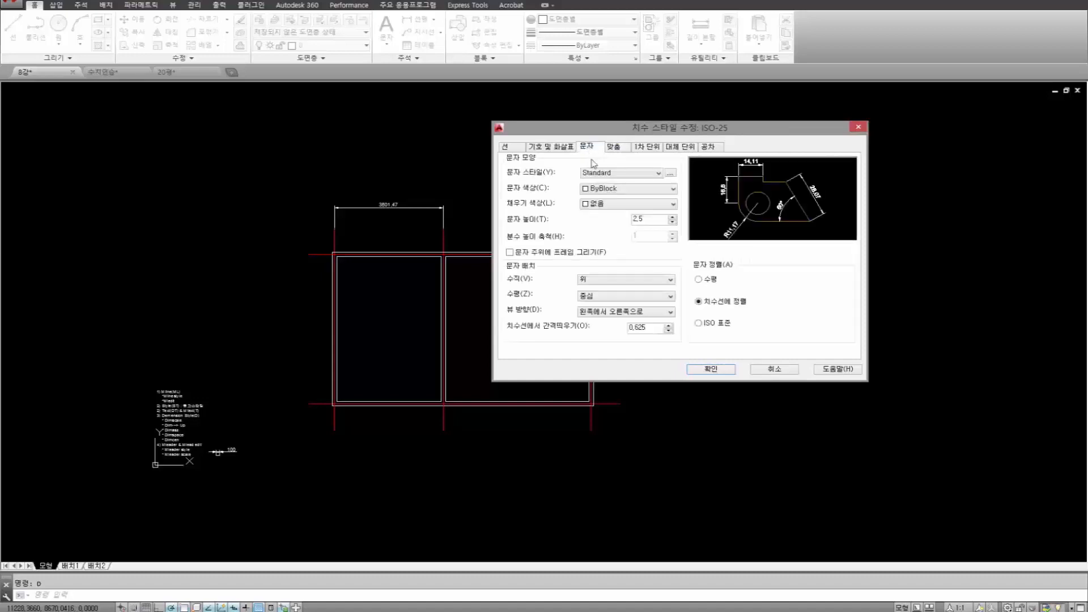
{"action": "left_click", "coordinate": [632, 192]}
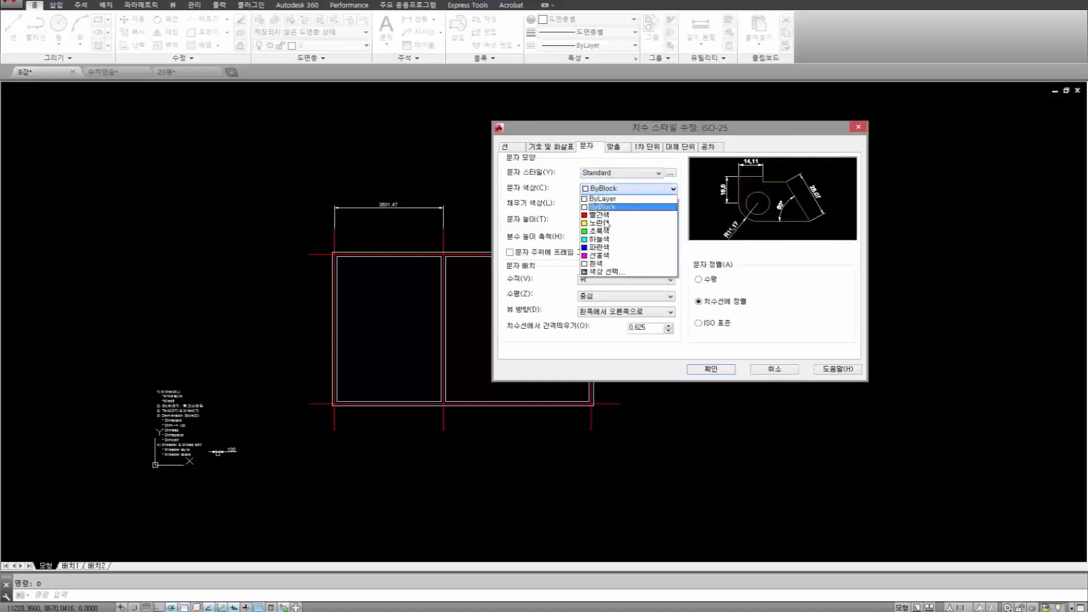
{"action": "left_click", "coordinate": [603, 232]}
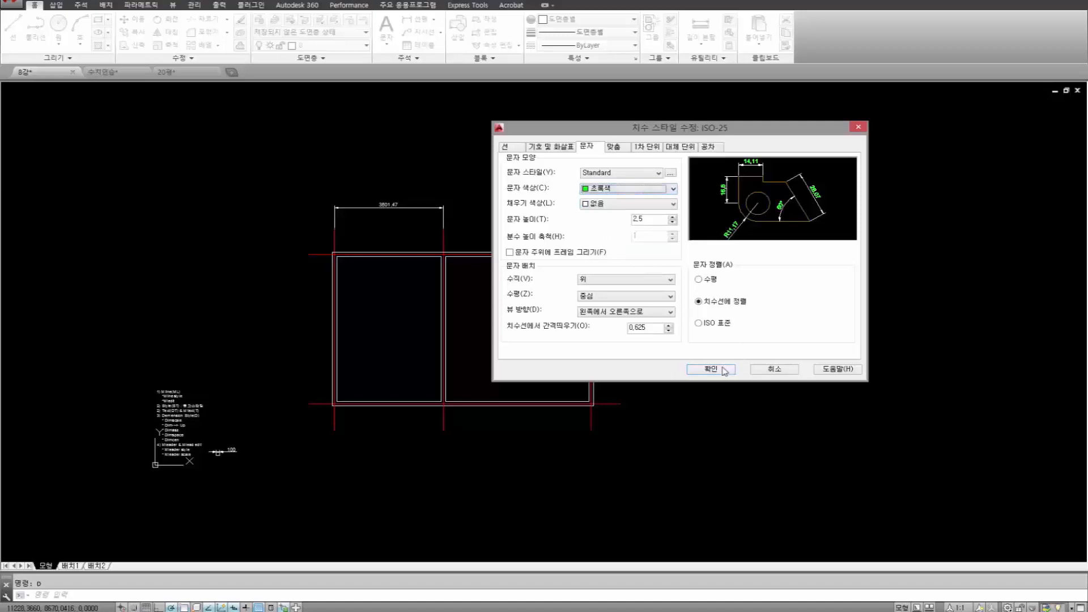
{"action": "left_click", "coordinate": [725, 369]}
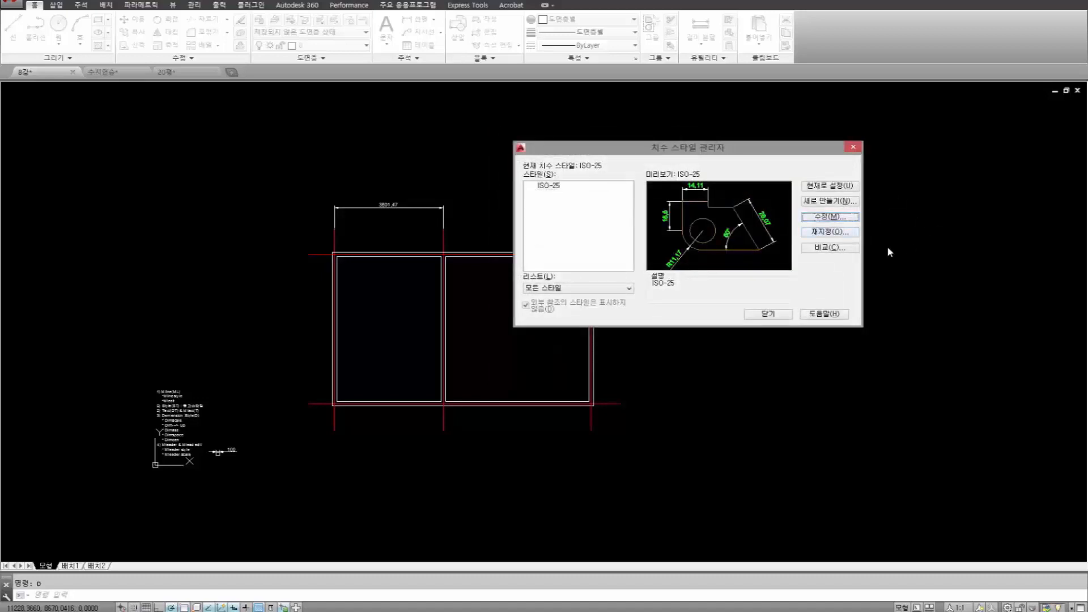
Change the ISO-25 dimension style's text color to ByLayer and close the Dimension Style Manager.
{"action": "left_click_drag", "start_coordinate": [754, 154], "coordinate": [322, 156]}
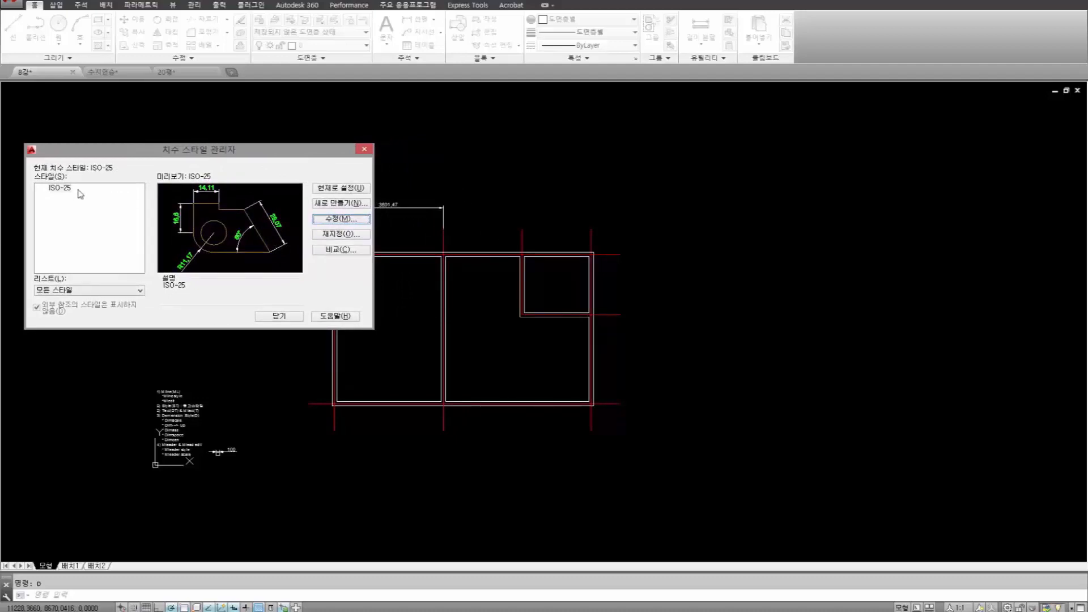
{"action": "left_click", "coordinate": [59, 188]}
{"action": "left_click", "coordinate": [352, 222]}
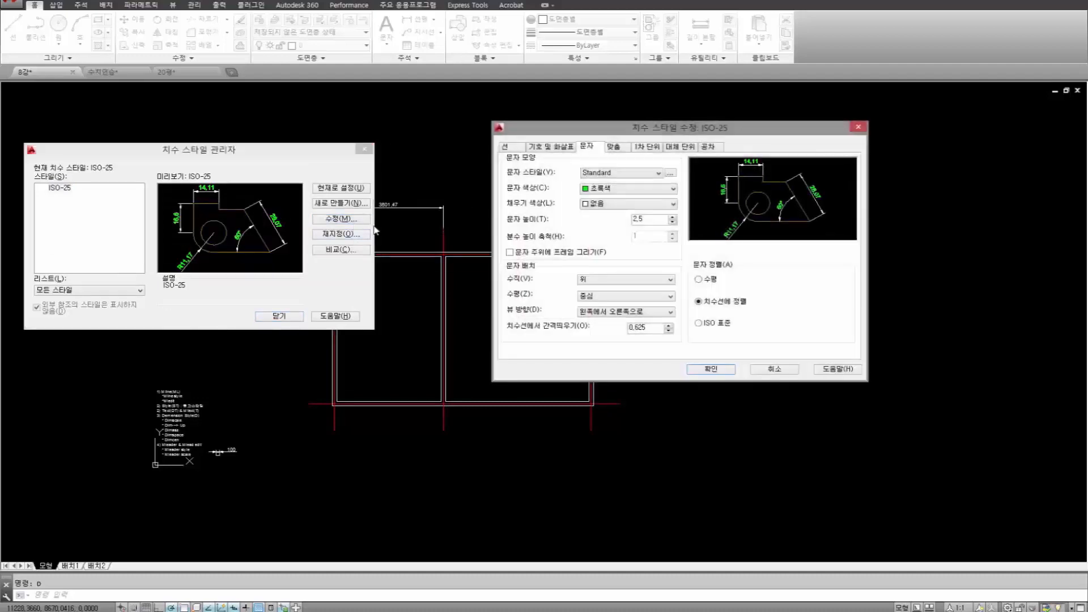
{"action": "left_click", "coordinate": [626, 190]}
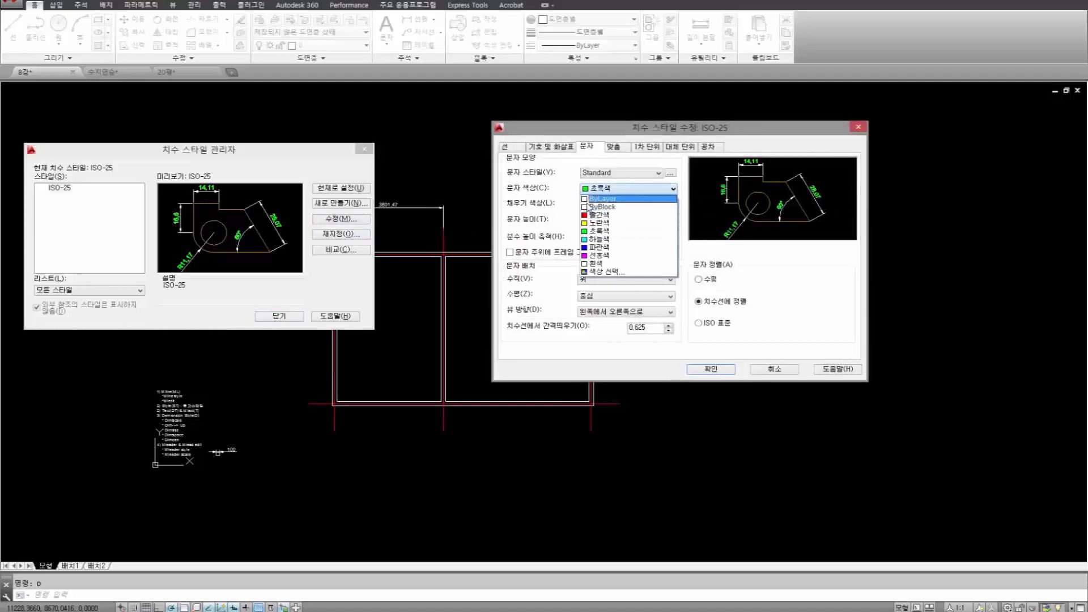
{"action": "left_click", "coordinate": [595, 199]}
{"action": "left_click", "coordinate": [712, 368]}
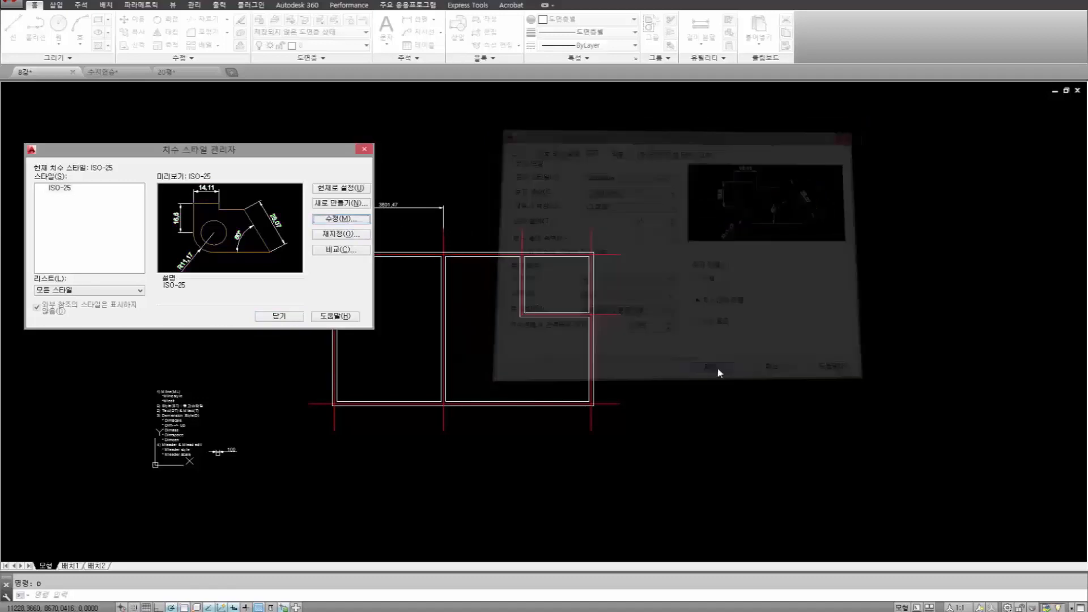
{"action": "left_click", "coordinate": [276, 316]}
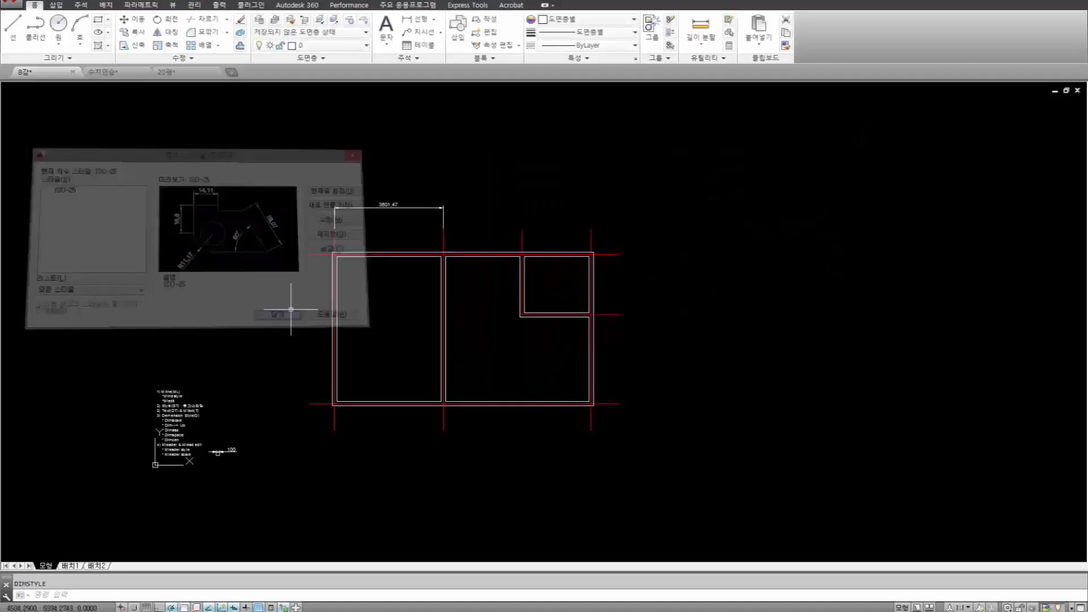
{"action": "scroll", "coordinate": [400, 220], "scroll_direction": "up", "scroll_amount": 1}
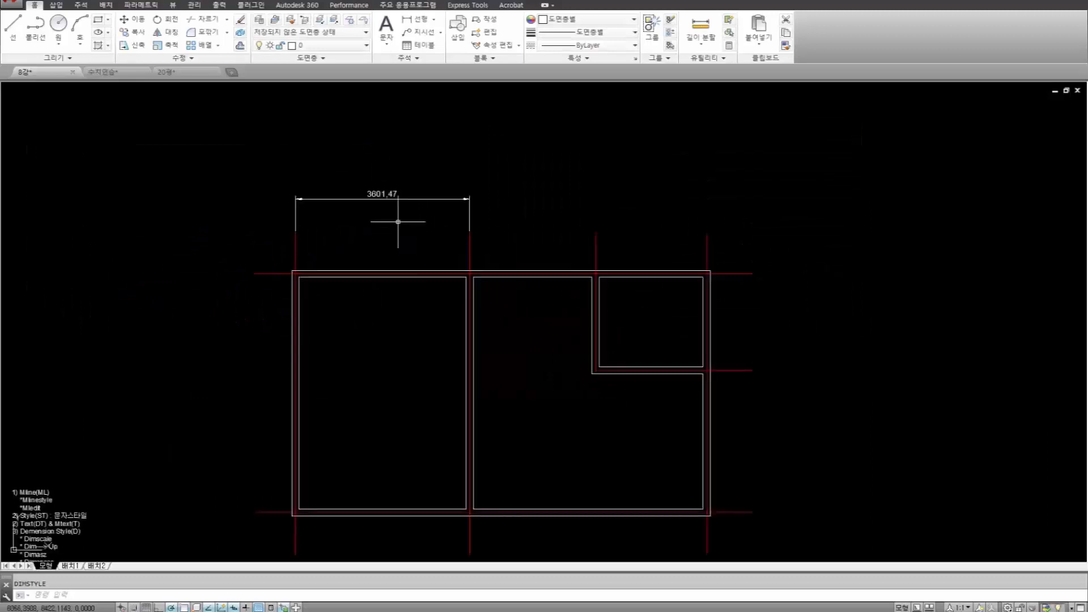
{"action": "scroll", "coordinate": [398, 219], "scroll_direction": "down", "scroll_amount": 1}
{"action": "middle_click_drag", "start_coordinate": [424, 248], "coordinate": [405, 243]}
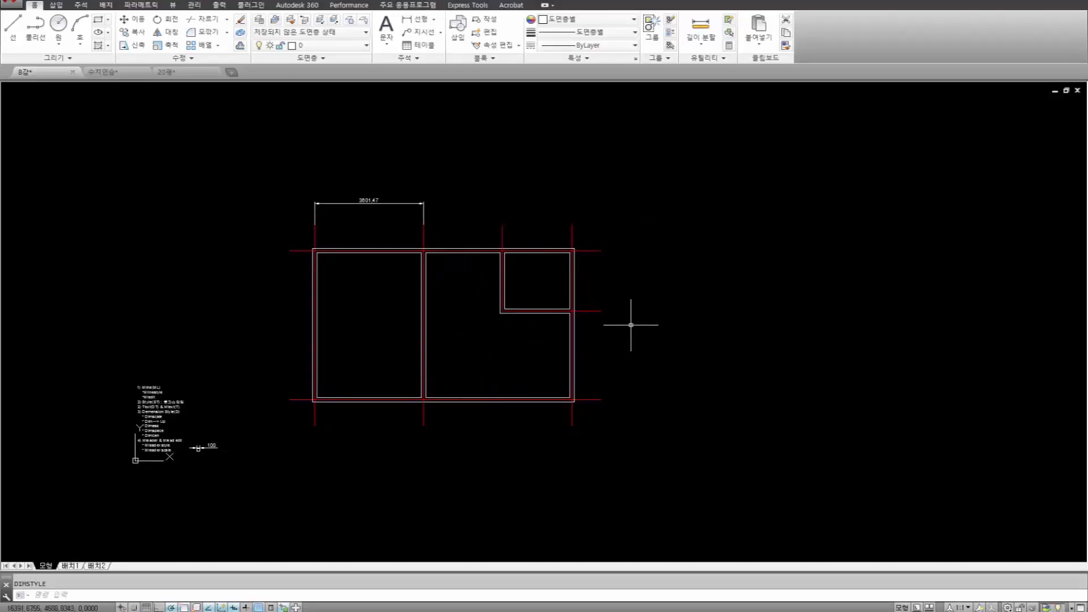
{"action": "type", "text": "d"}
{"action": "key", "text": "Return"}
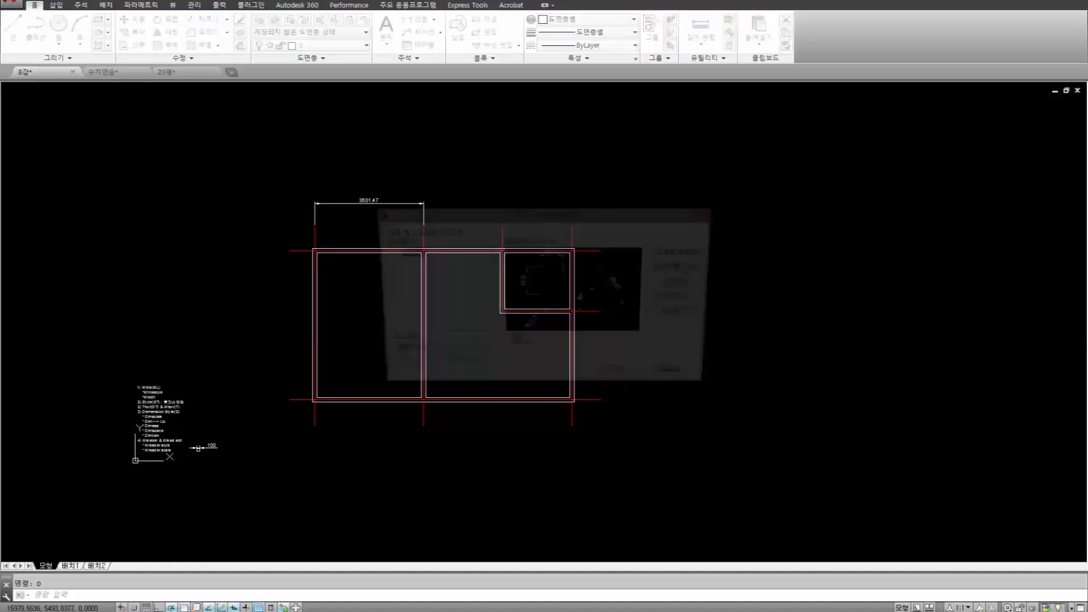
{"action": "left_click_drag", "start_coordinate": [598, 213], "coordinate": [598, 168]}
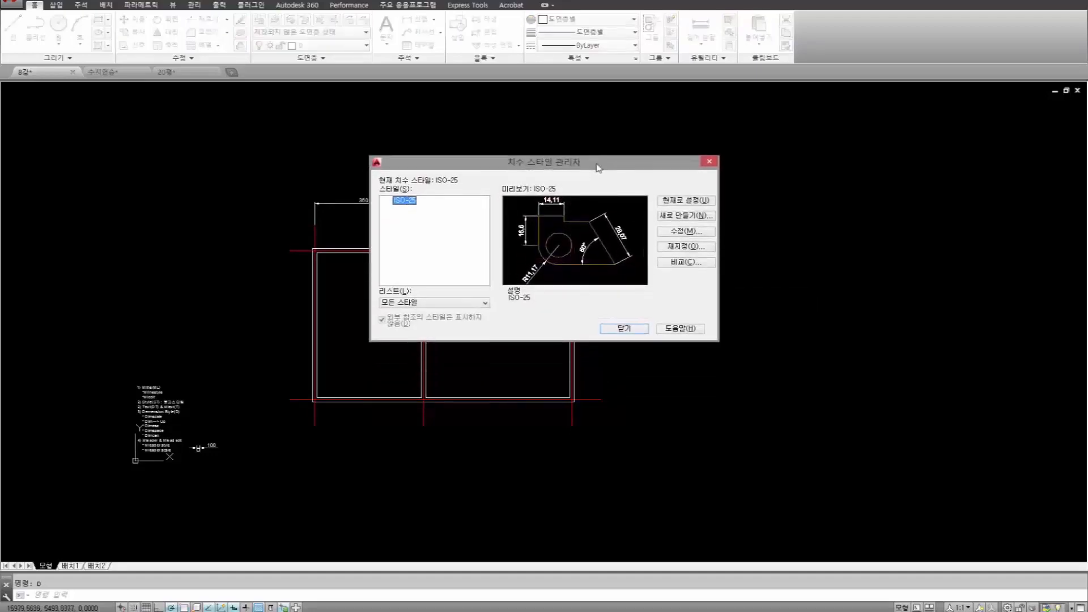
{"action": "left_click", "coordinate": [709, 162]}
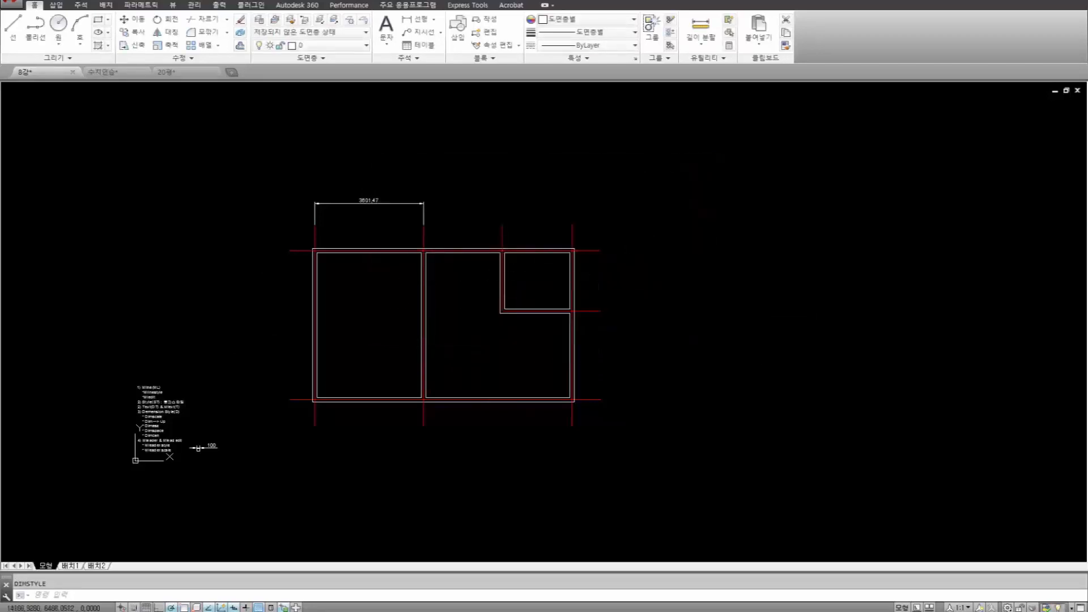
Open the Dimension Style Manager and place it above the floor plan.
{"action": "type", "text": "d"}
{"action": "key", "text": "Return"}
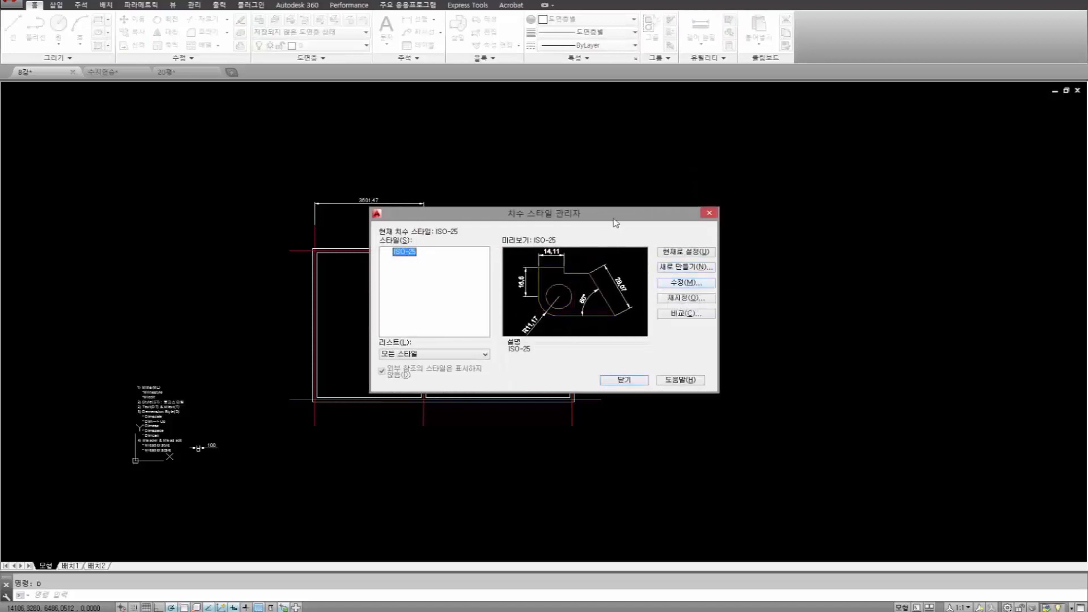
{"action": "left_click_drag", "start_coordinate": [615, 223], "coordinate": [671, 155]}
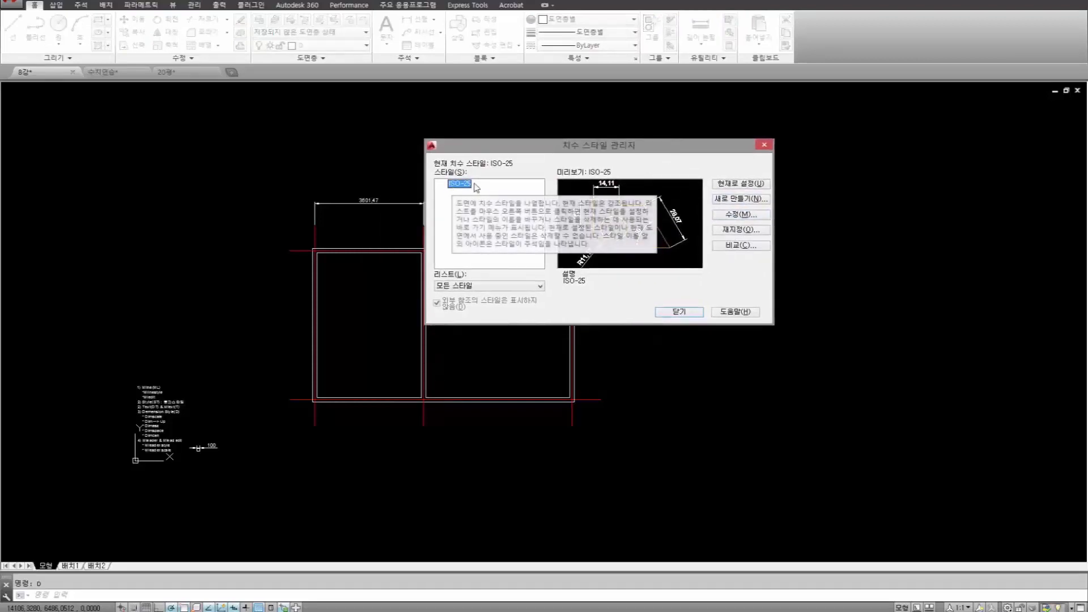
{"action": "left_click", "coordinate": [738, 230]}
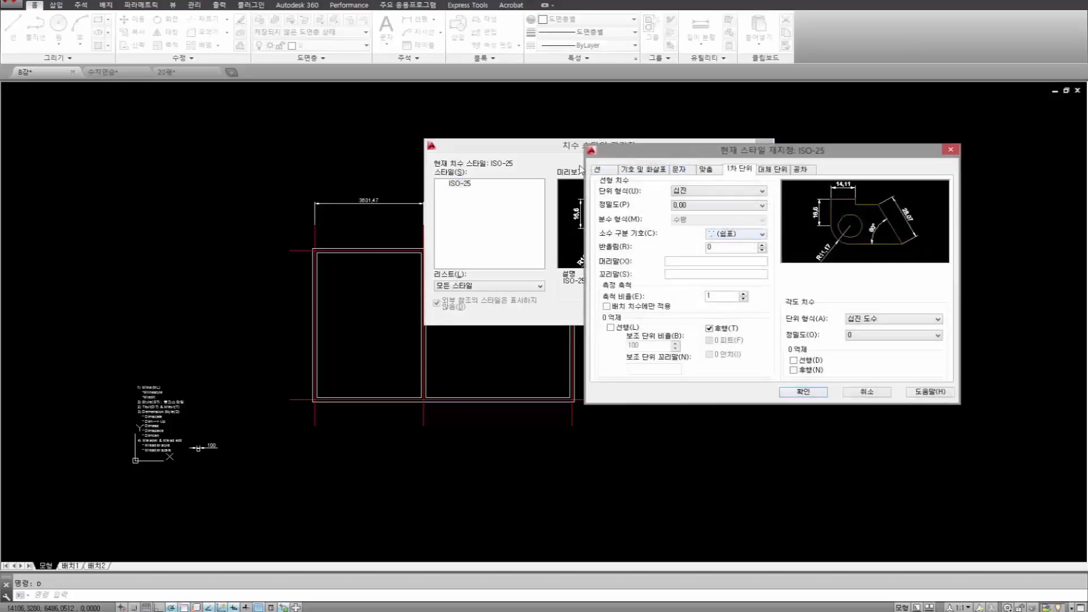
{"action": "left_click_drag", "start_coordinate": [657, 158], "coordinate": [632, 214]}
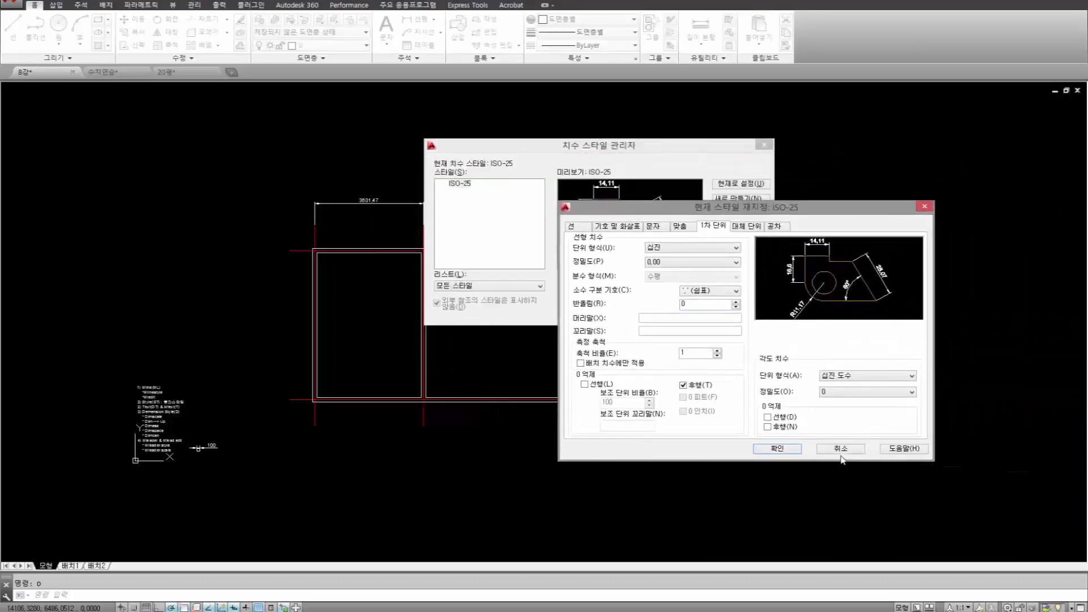
{"action": "left_click", "coordinate": [840, 448]}
Enlarge the Dimension Style Manager with its preview and open the override settings for ISO-25 beside it.
{"action": "left_click_drag", "start_coordinate": [663, 153], "coordinate": [347, 119]}
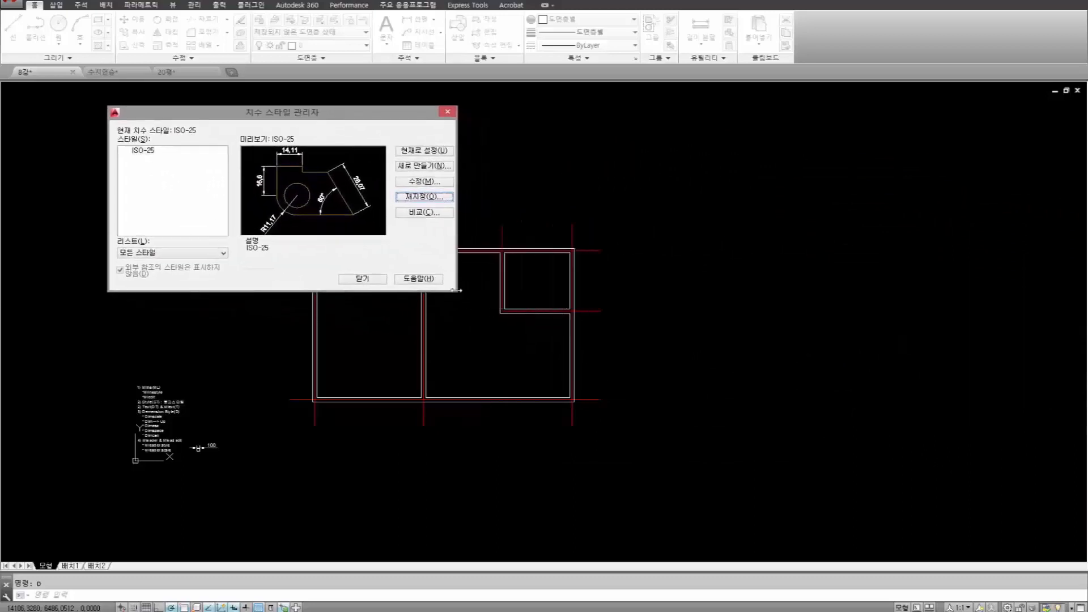
{"action": "left_click_drag", "start_coordinate": [459, 294], "coordinate": [632, 477]}
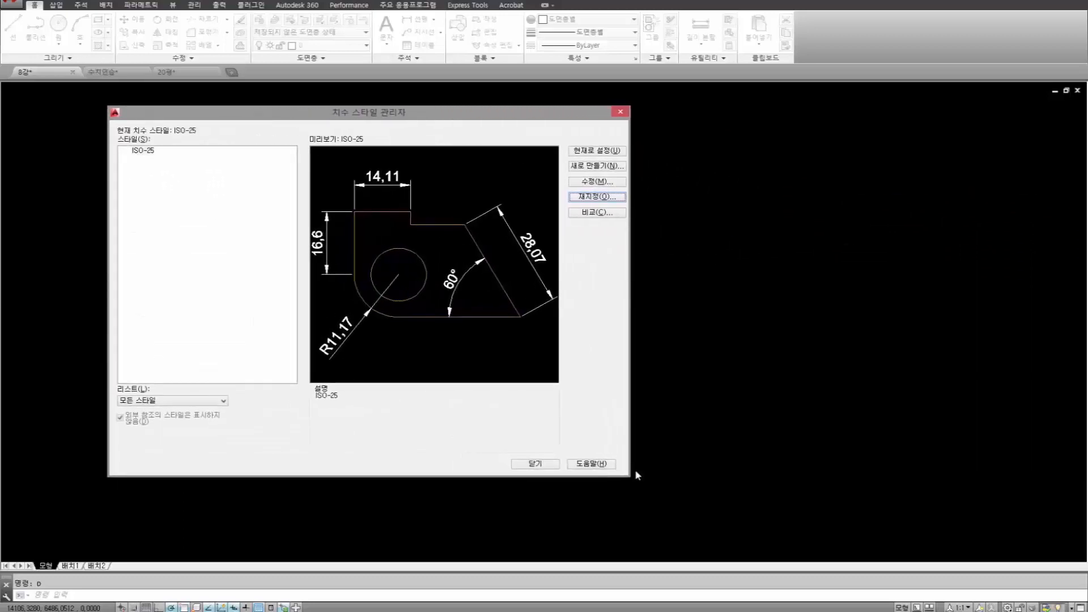
{"action": "left_click", "coordinate": [602, 197]}
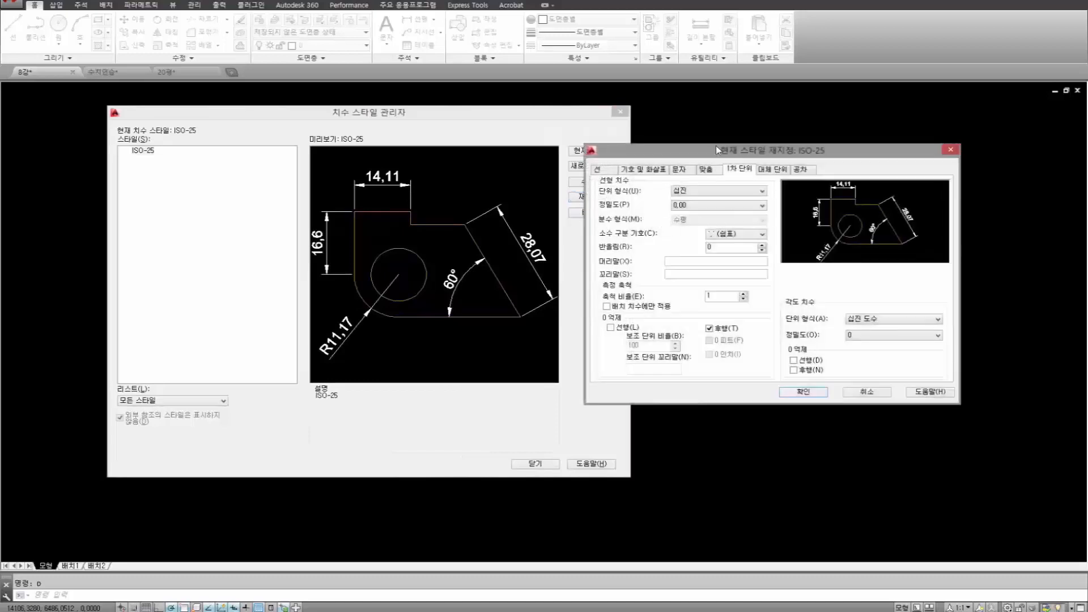
{"action": "left_click_drag", "start_coordinate": [717, 150], "coordinate": [759, 135]}
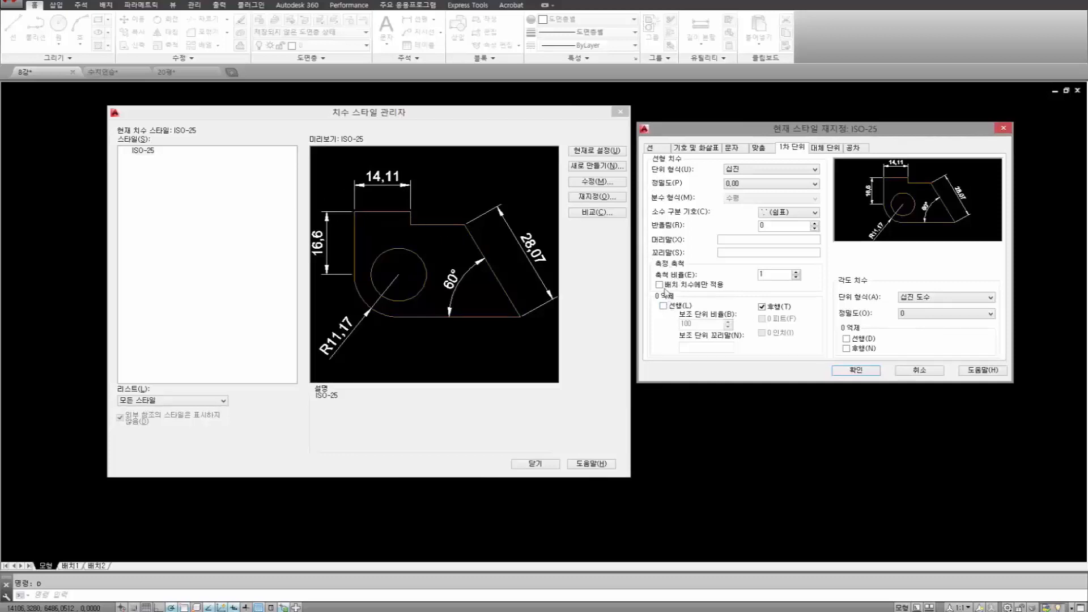
Examine the line settings of the ISO-25 override, including the available dimension line colors.
{"action": "left_click", "coordinate": [656, 149]}
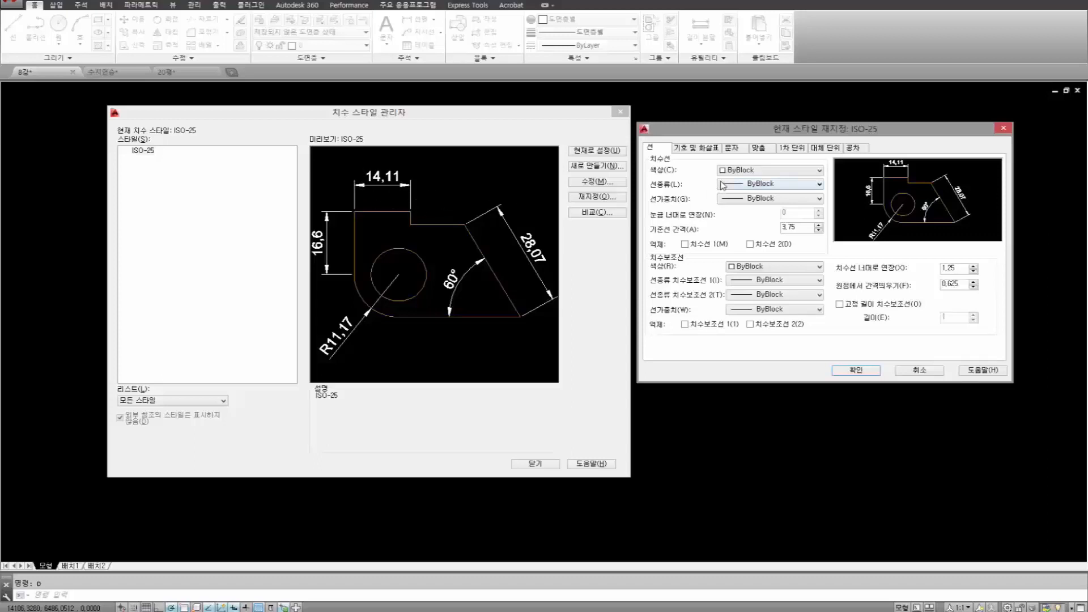
{"action": "left_click", "coordinate": [751, 175]}
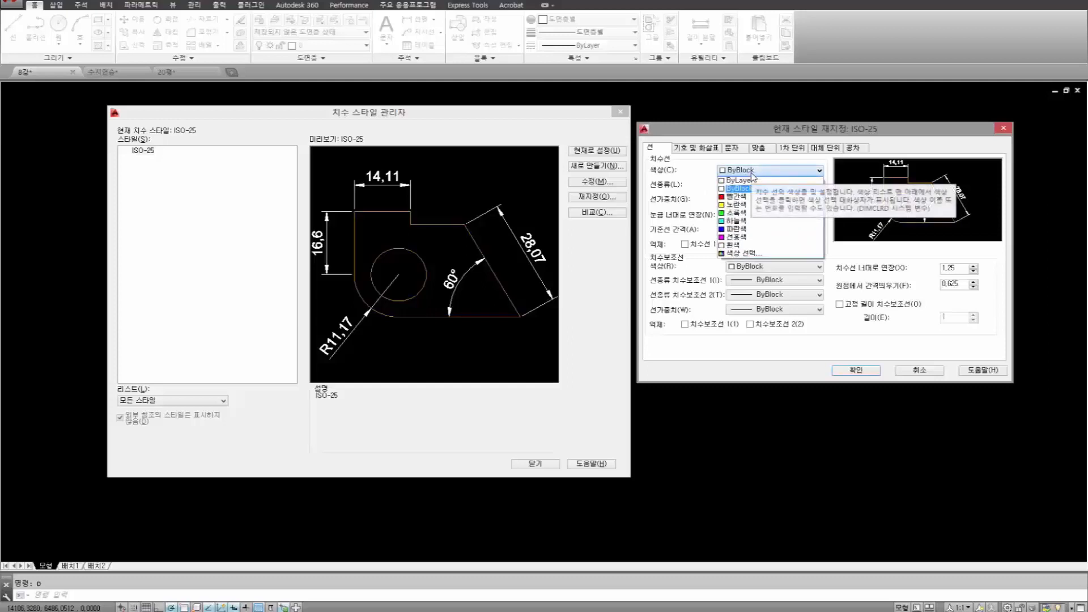
{"action": "left_click", "coordinate": [752, 175]}
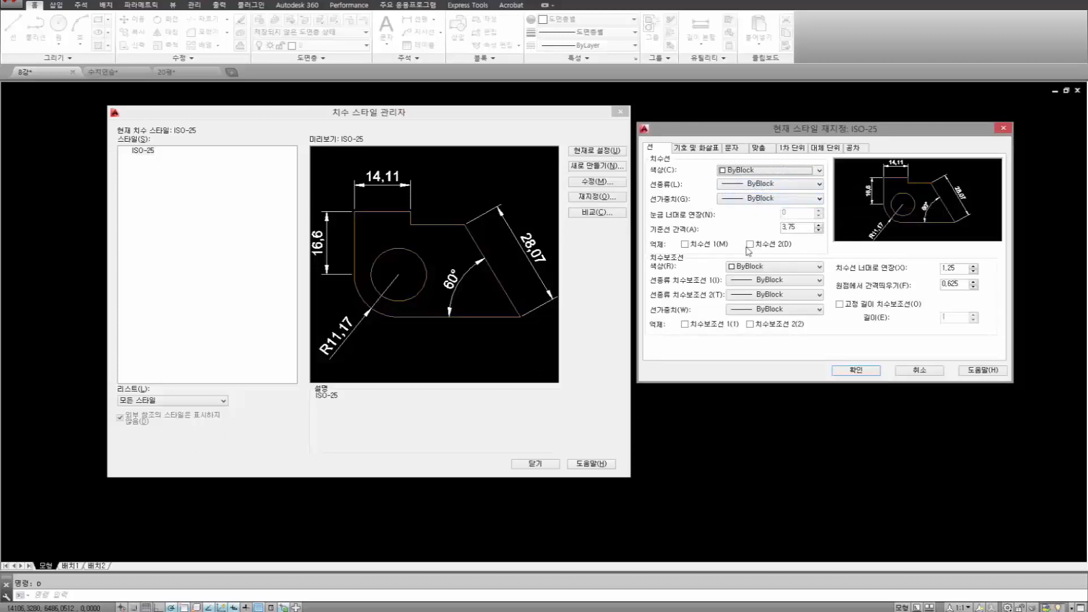
Enlarge the override dialog over the style manager and preview dimension line suppression, leaving dimension lines 1 and 2 unsuppressed.
{"action": "left_click", "coordinate": [775, 170]}
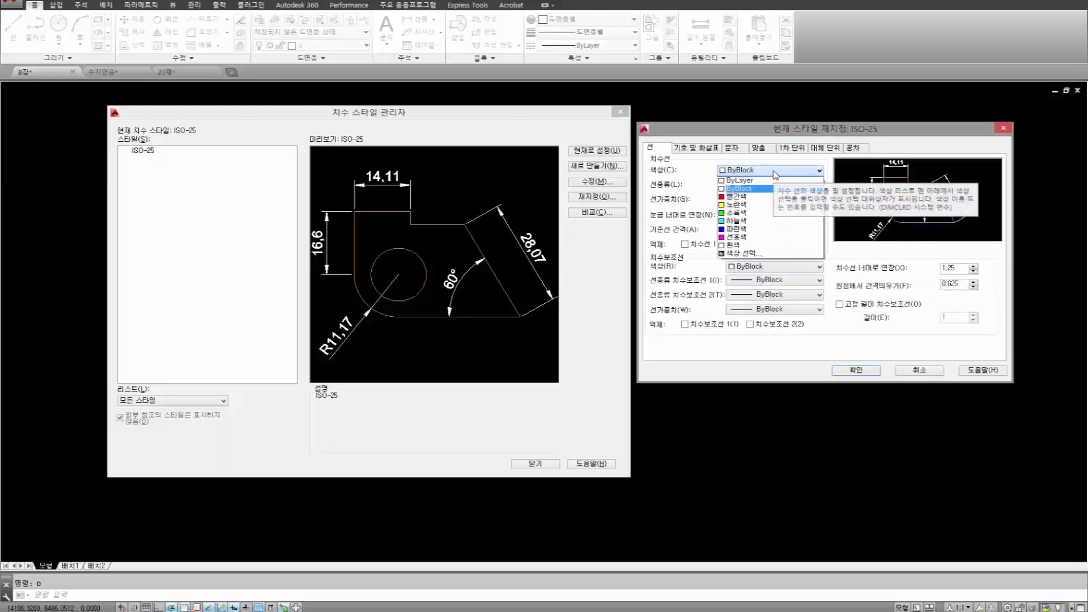
{"action": "left_click", "coordinate": [775, 171]}
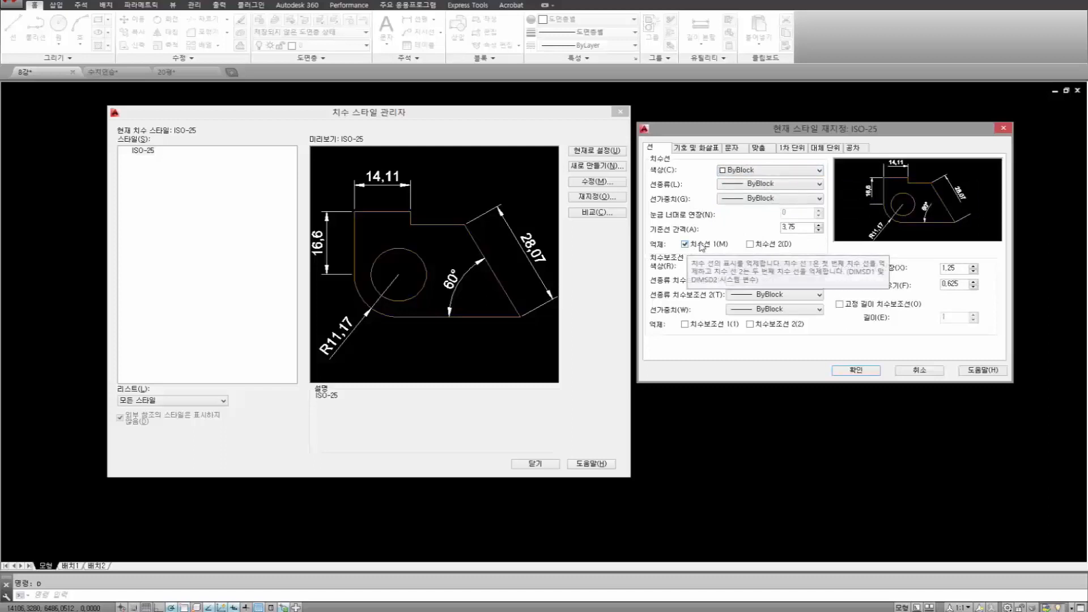
{"action": "left_click_drag", "start_coordinate": [823, 138], "coordinate": [645, 110]}
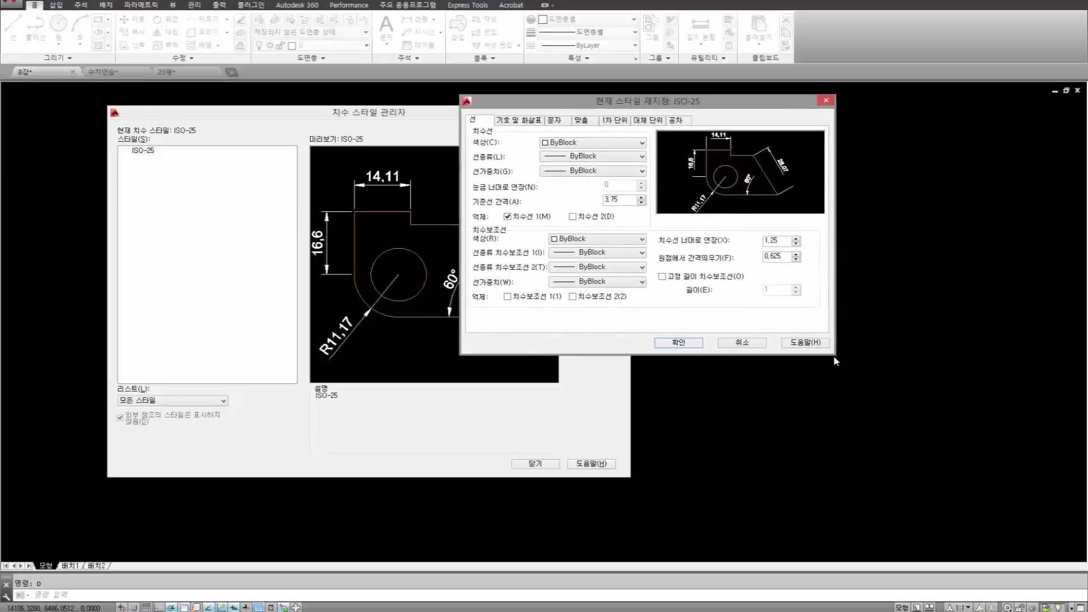
{"action": "left_click_drag", "start_coordinate": [836, 357], "coordinate": [915, 433]}
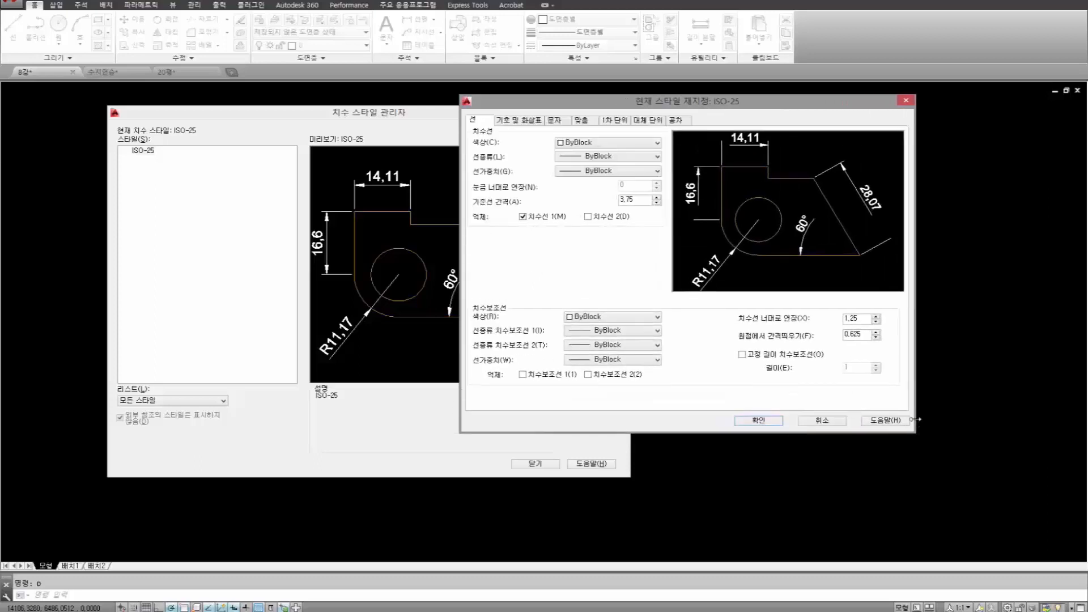
{"action": "left_click", "coordinate": [592, 218]}
{"action": "left_click", "coordinate": [592, 218]}
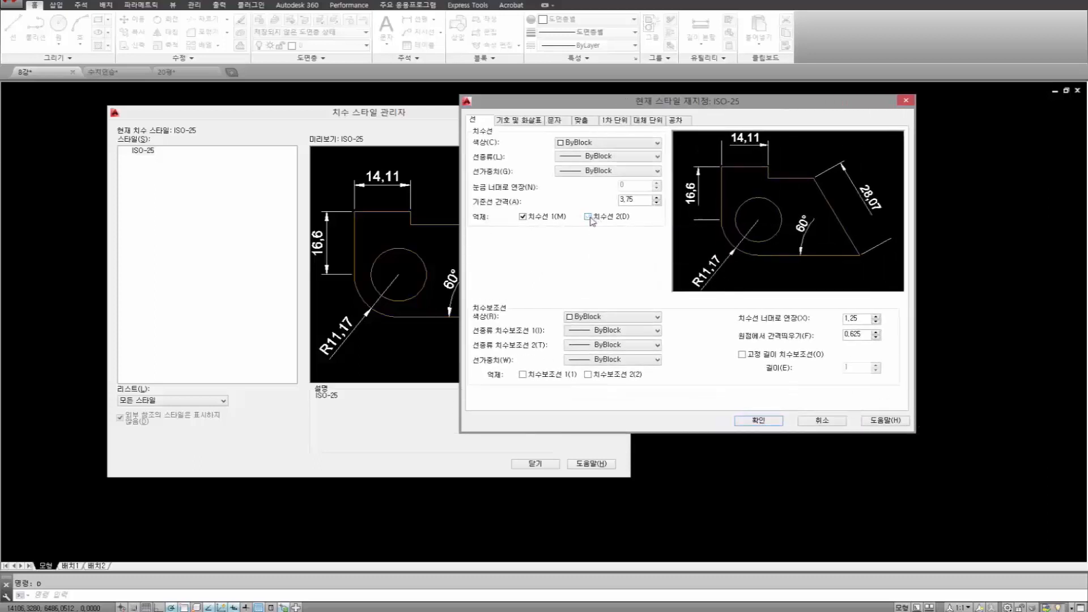
{"action": "left_click", "coordinate": [532, 217]}
Preview the extension lines in red and restore their color to ByBlock, keeping the ByBlock linetype.
{"action": "left_click", "coordinate": [619, 318]}
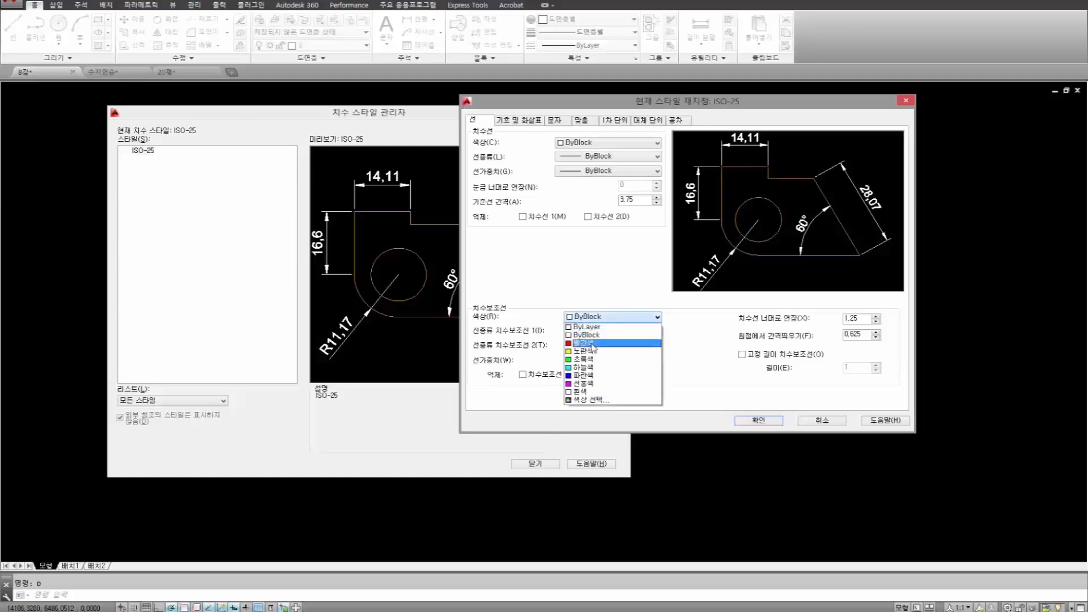
{"action": "left_click", "coordinate": [592, 343]}
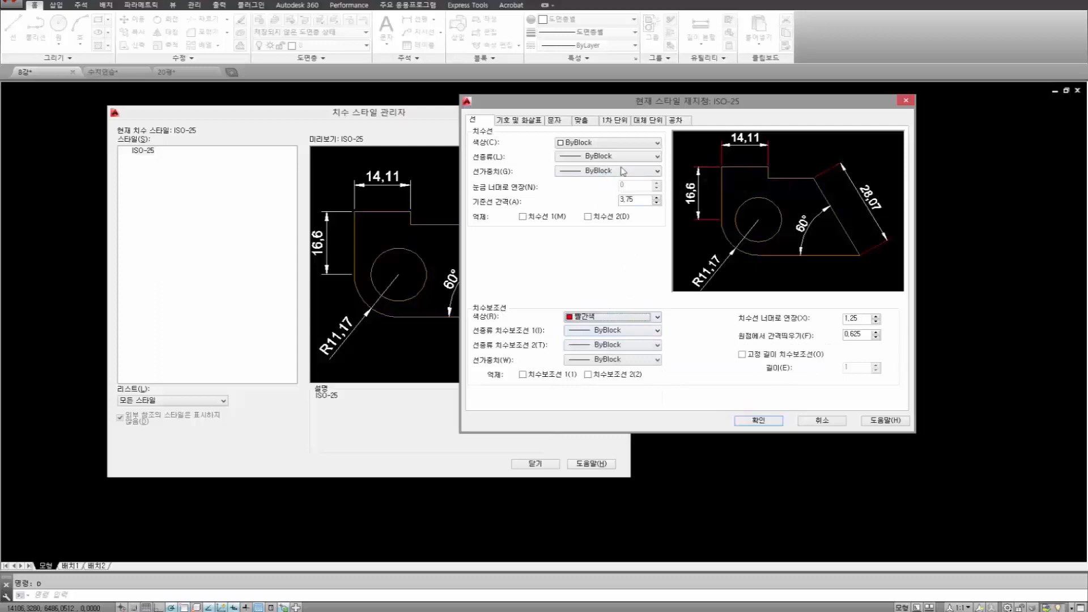
{"action": "left_click", "coordinate": [609, 319]}
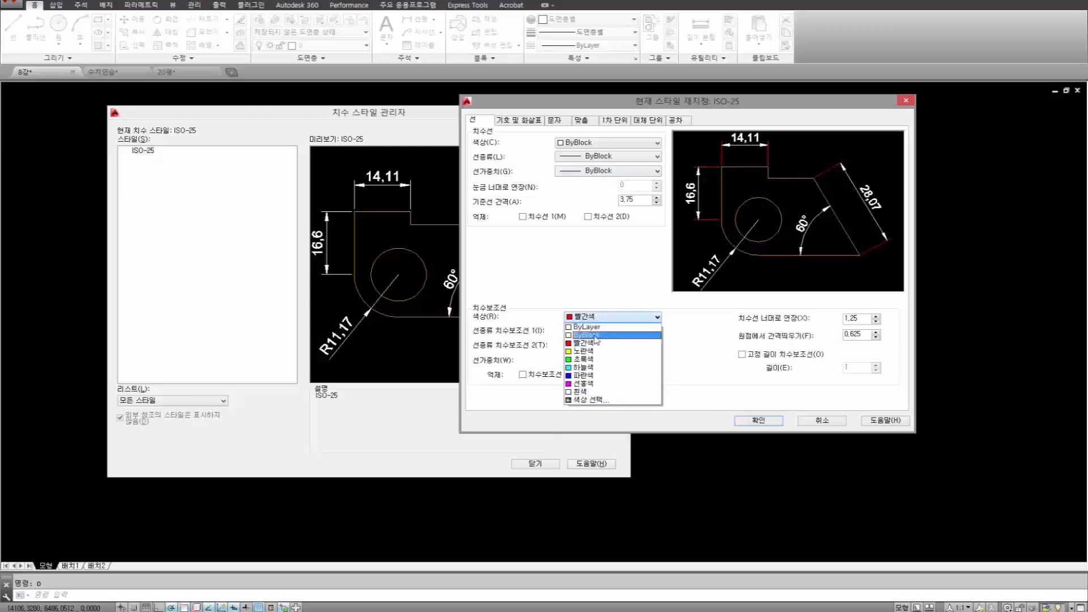
{"action": "left_click", "coordinate": [595, 336]}
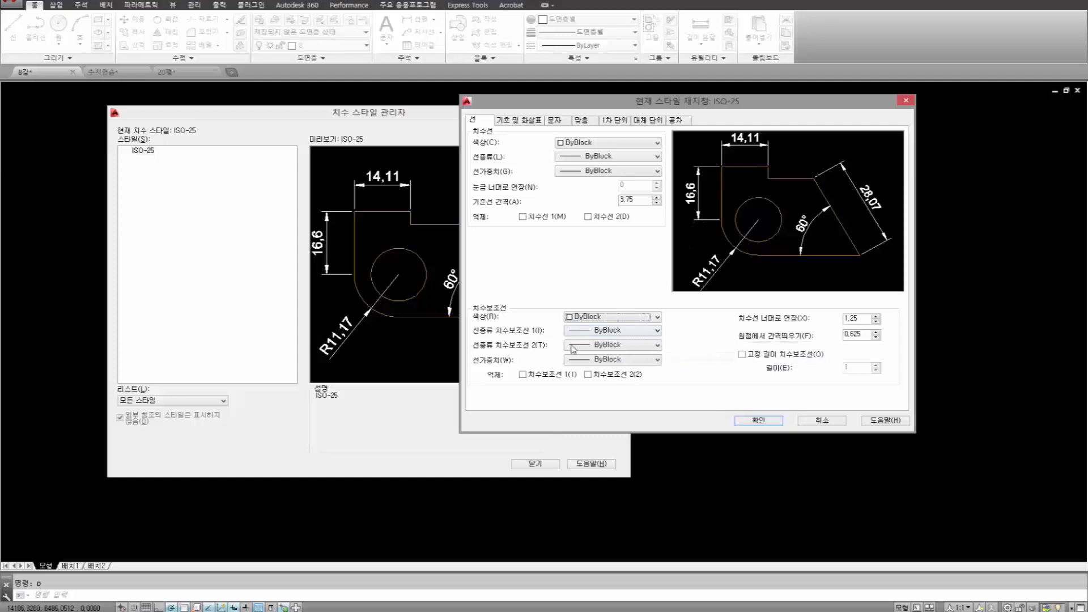
{"action": "left_click", "coordinate": [627, 336]}
{"action": "left_click", "coordinate": [601, 331]}
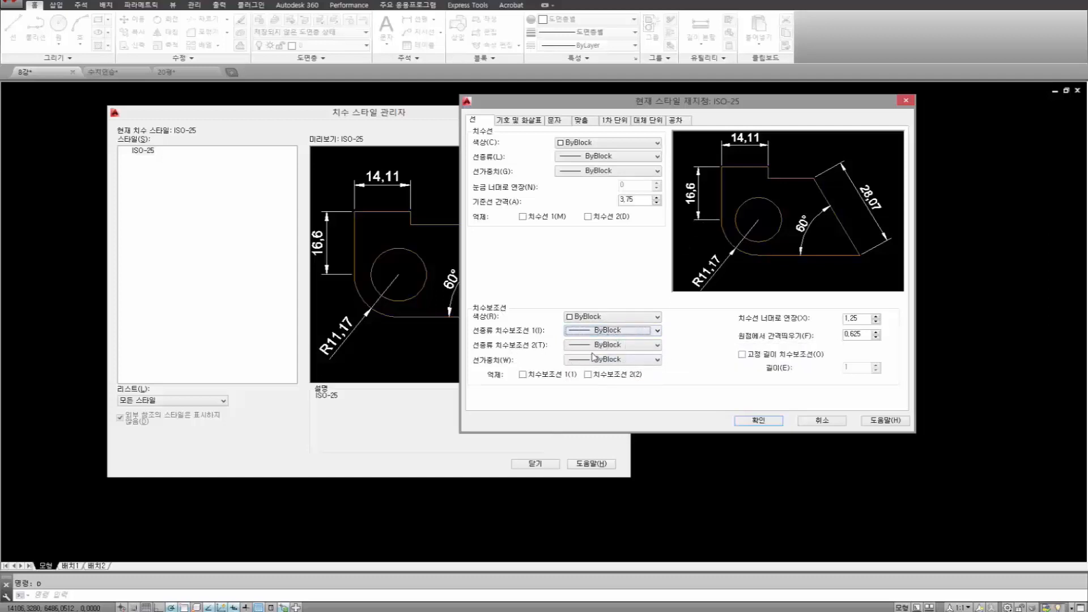
Try suppressing extension lines 1 and 2 separately and together, and turn both suppressions back off.
{"action": "left_click", "coordinate": [523, 374]}
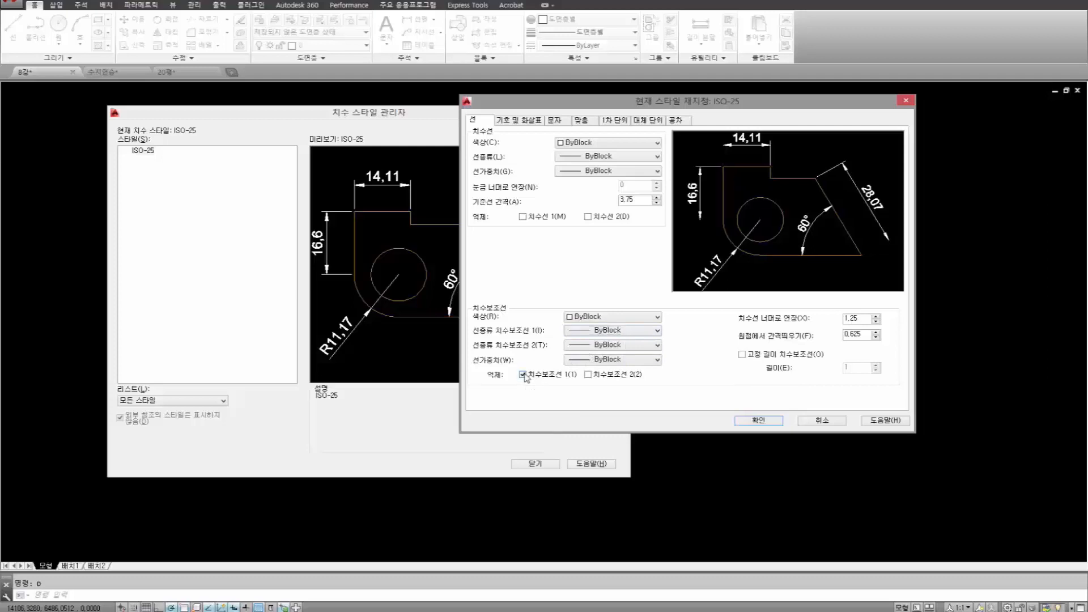
{"action": "left_click", "coordinate": [523, 374]}
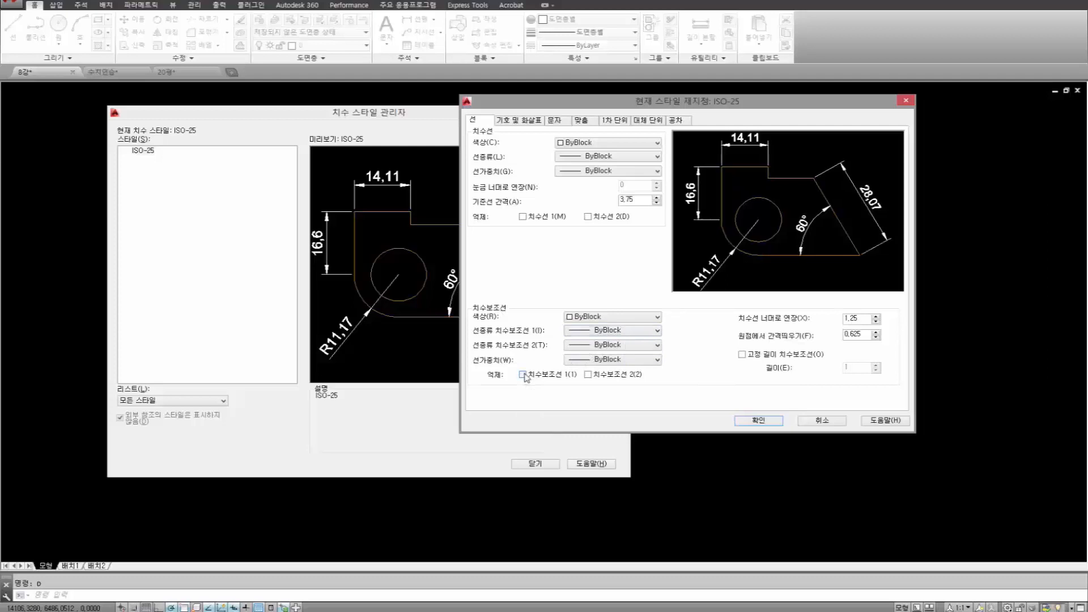
{"action": "left_click", "coordinate": [588, 375]}
{"action": "left_click", "coordinate": [588, 375]}
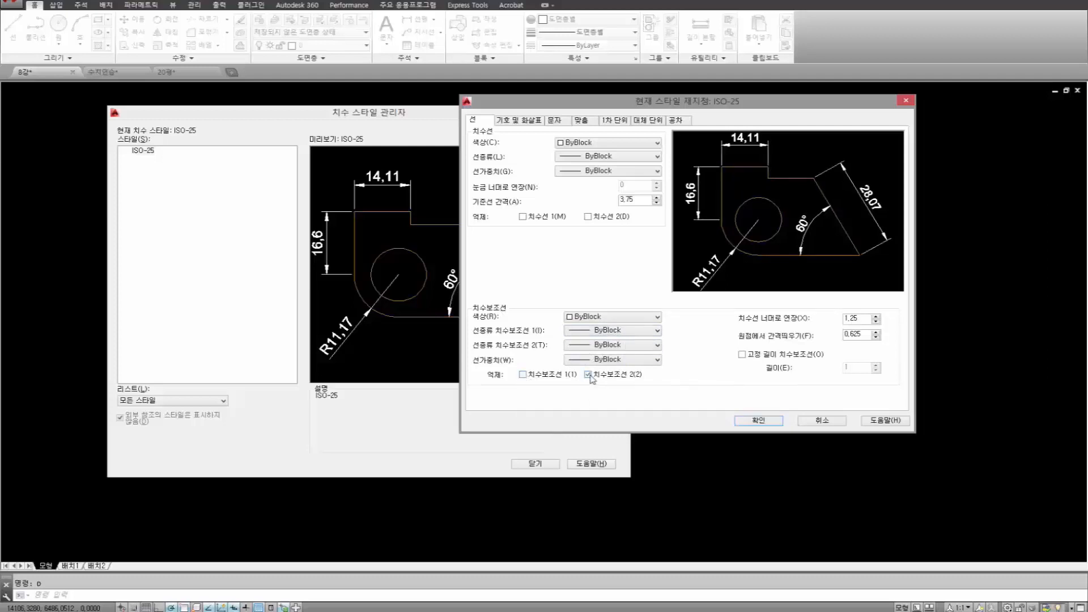
{"action": "left_click", "coordinate": [523, 374]}
{"action": "left_click", "coordinate": [589, 375]}
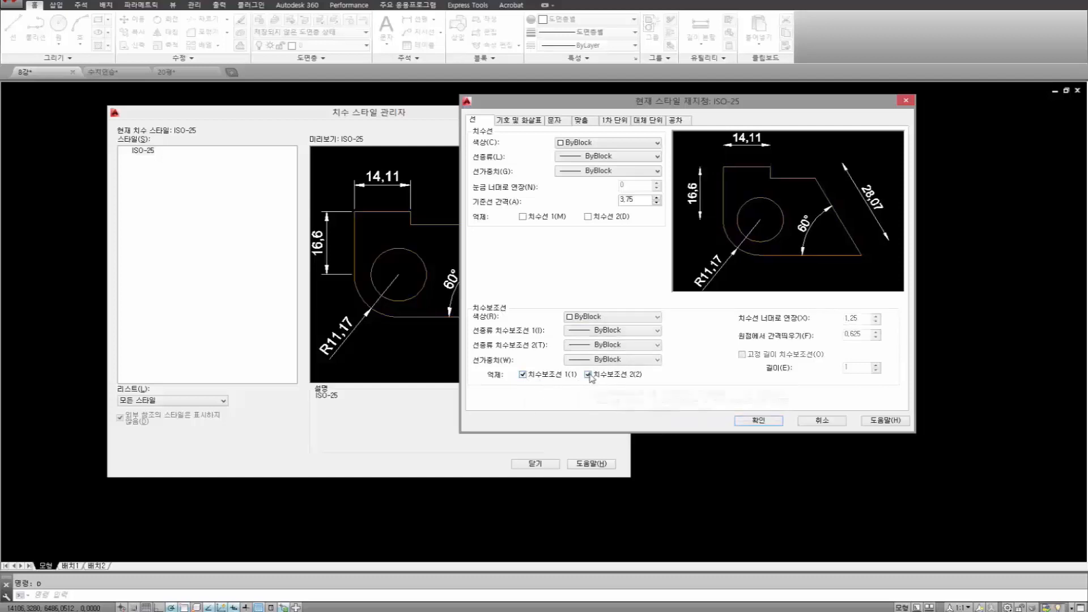
{"action": "left_click", "coordinate": [523, 375]}
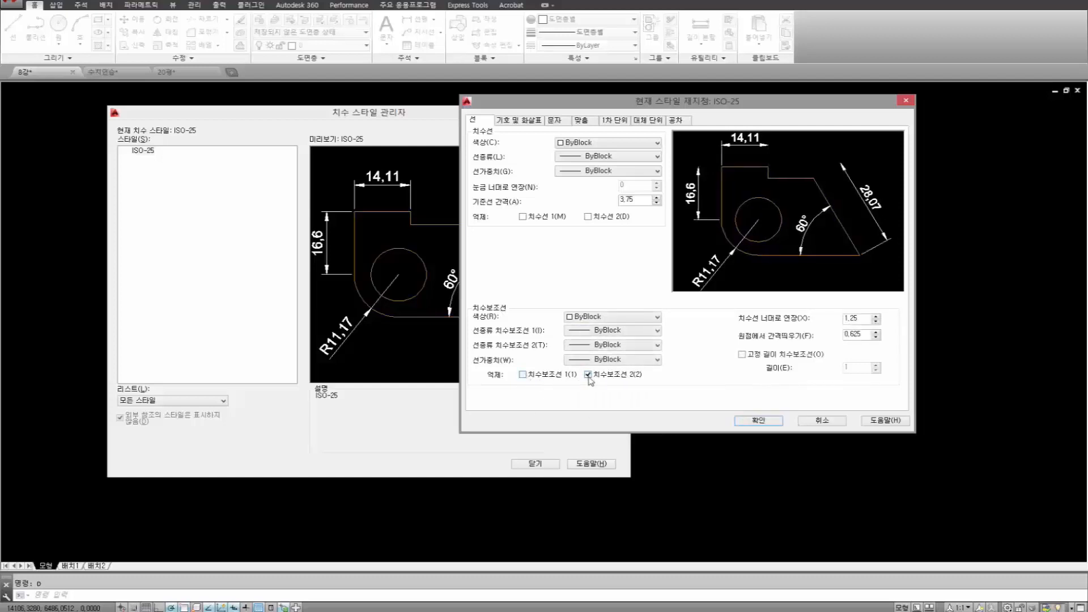
{"action": "left_click", "coordinate": [589, 375]}
Set both the extension beyond dimension lines and the offset from origin to 1, leaving fixed length extension lines off.
{"action": "double_click", "coordinate": [627, 200]}
{"action": "double_click", "coordinate": [855, 319]}
{"action": "type", "text": "1"}
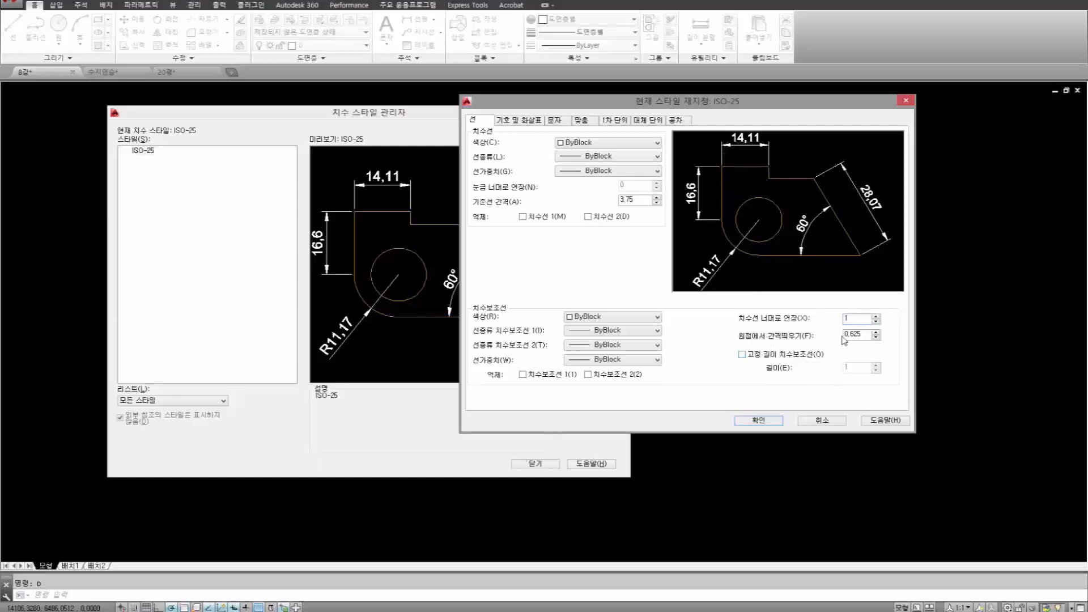
{"action": "left_click_drag", "start_coordinate": [865, 334], "coordinate": [800, 347]}
{"action": "type", "text": "1"}
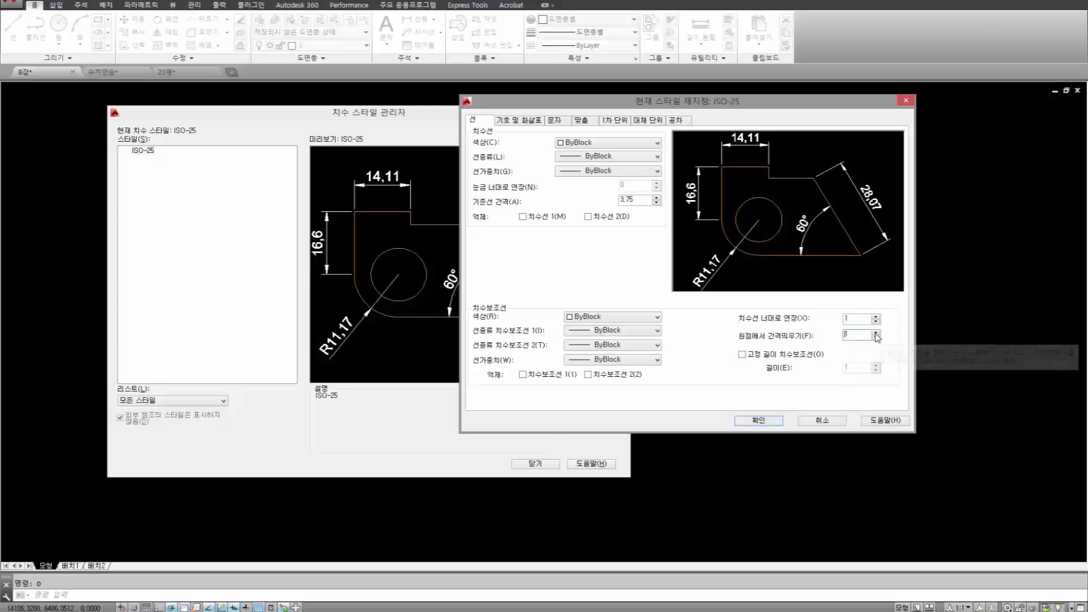
{"action": "left_click_drag", "start_coordinate": [857, 334], "coordinate": [795, 351]}
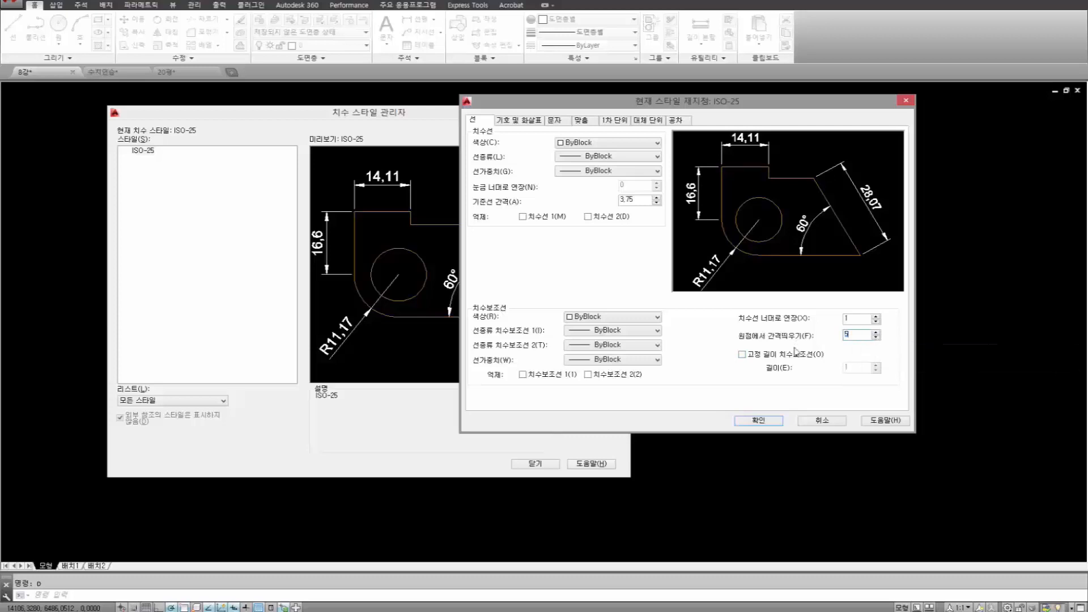
{"action": "type", "text": "5"}
{"action": "left_click_drag", "start_coordinate": [848, 335], "coordinate": [810, 340]}
{"action": "key", "text": "BackSpace"}
{"action": "left_click", "coordinate": [743, 354]}
{"action": "left_click", "coordinate": [743, 355]}
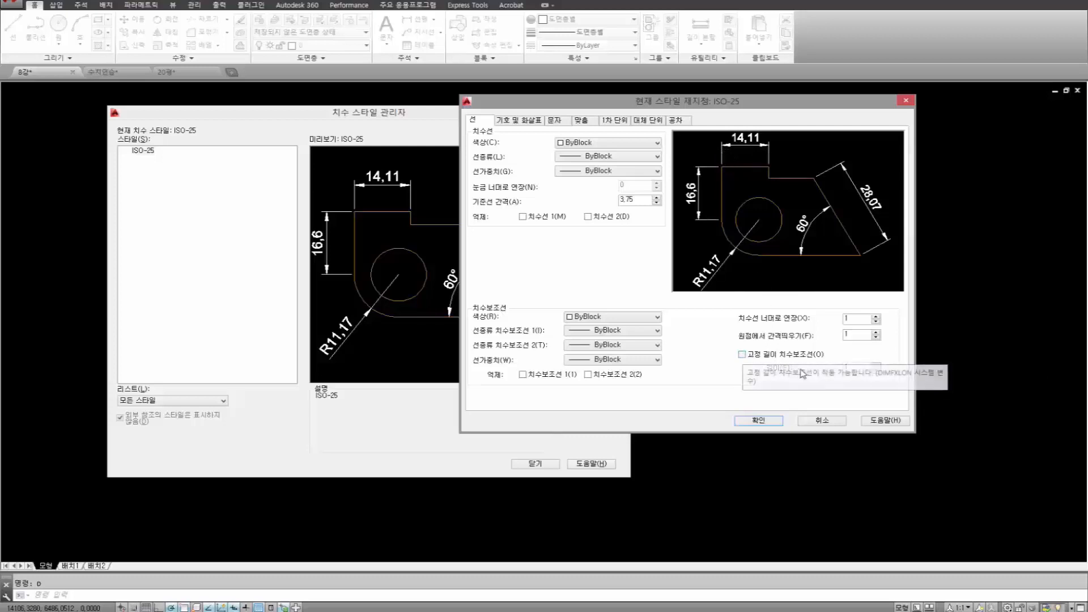
Set the first and second arrowheads of the ISO-25 override to the small dot (작은 점).
{"action": "left_click", "coordinate": [528, 122]}
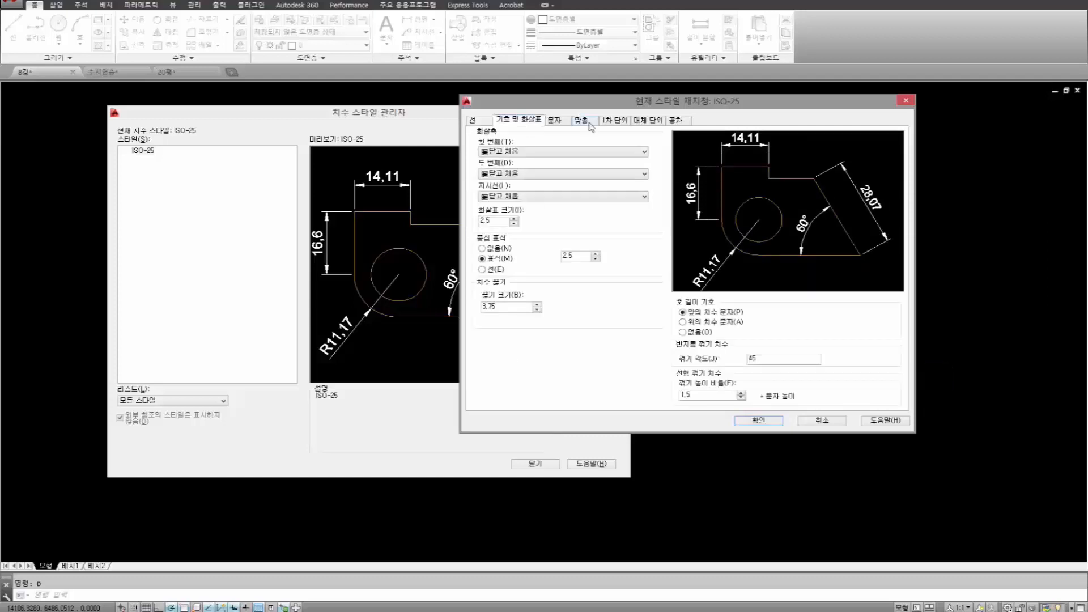
{"action": "left_click", "coordinate": [562, 153]}
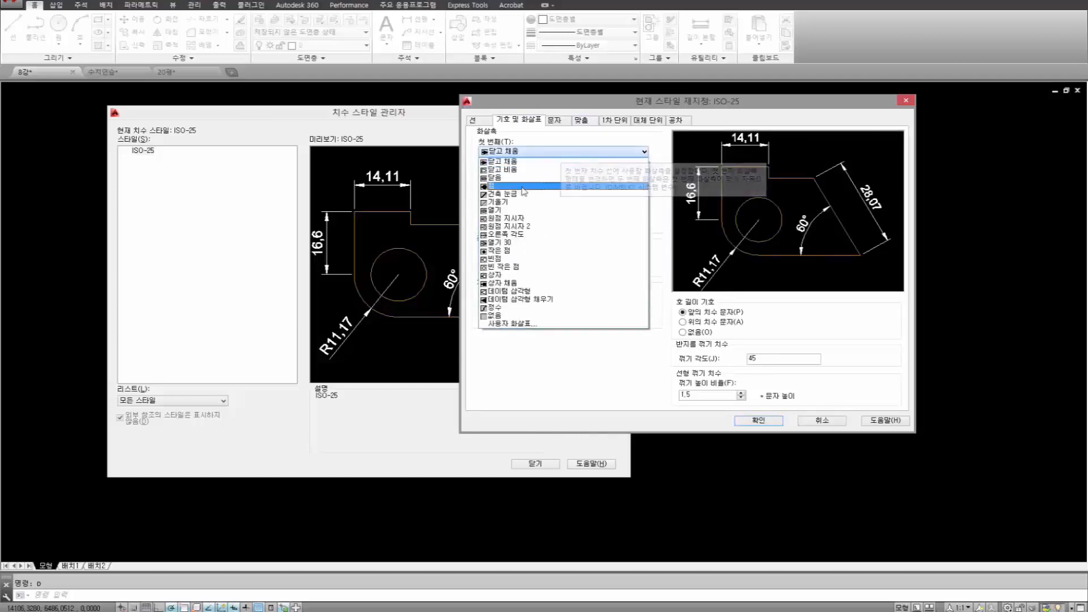
{"action": "left_click", "coordinate": [511, 252]}
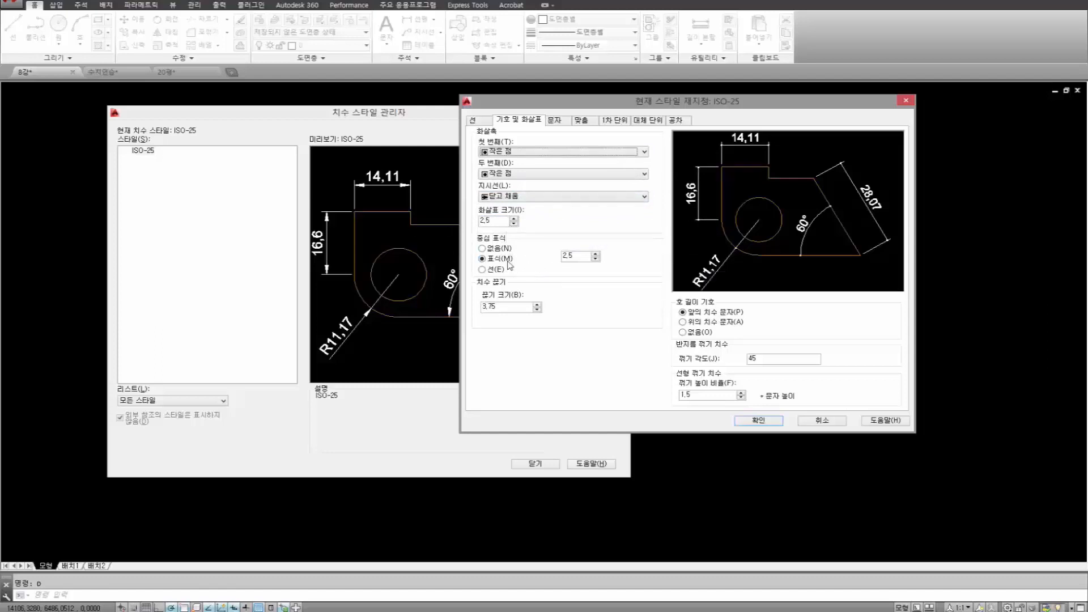
Set center marks to None (없음) and turn off drawing the dimension line between extension lines.
{"action": "left_click", "coordinate": [482, 248]}
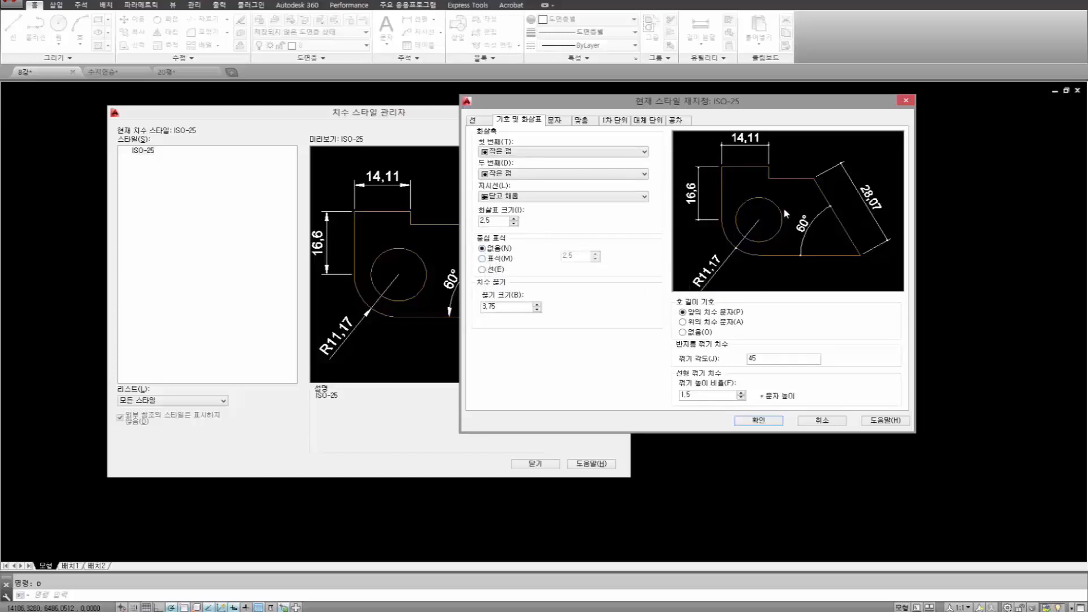
{"action": "left_click", "coordinate": [584, 120]}
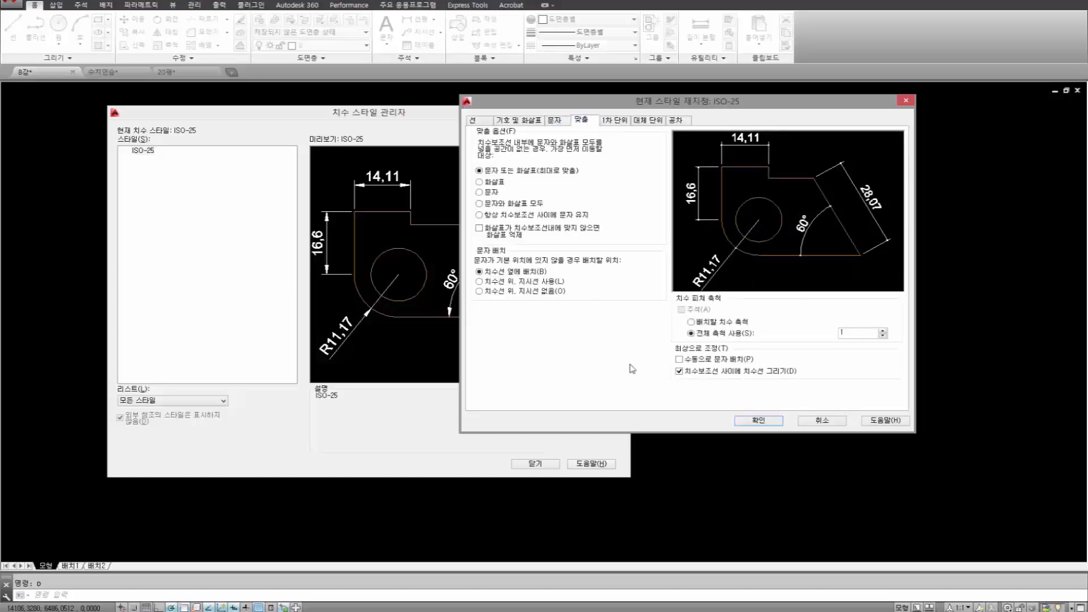
{"action": "left_click", "coordinate": [679, 372]}
Try the Mark (표식) option for center marks in the preview and return the setting to None (없음).
{"action": "left_click", "coordinate": [530, 123]}
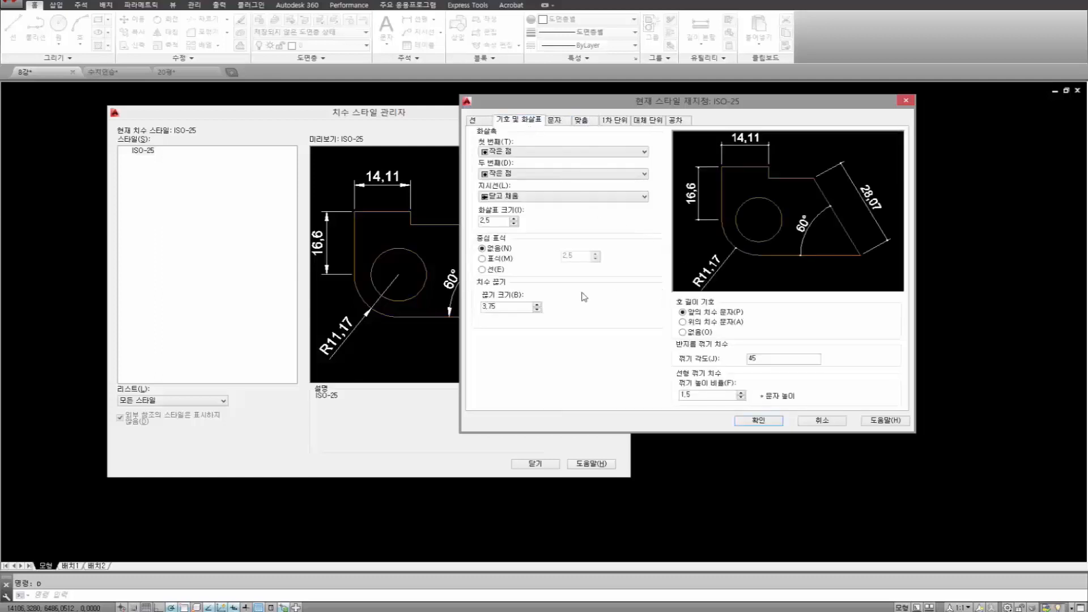
{"action": "left_click", "coordinate": [482, 259]}
{"action": "double_click", "coordinate": [577, 257]}
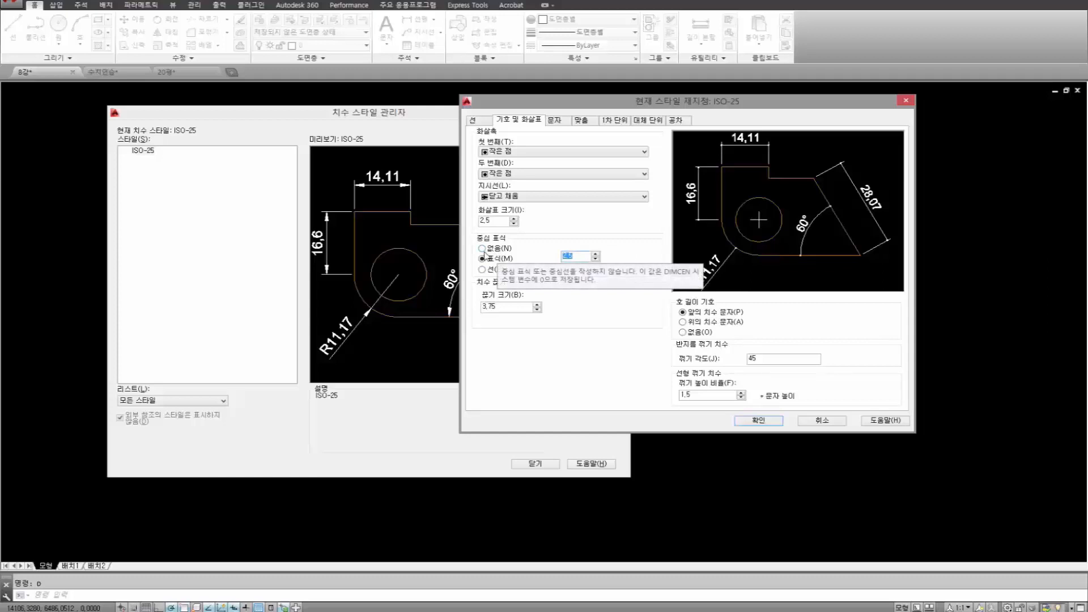
{"action": "left_click", "coordinate": [483, 251]}
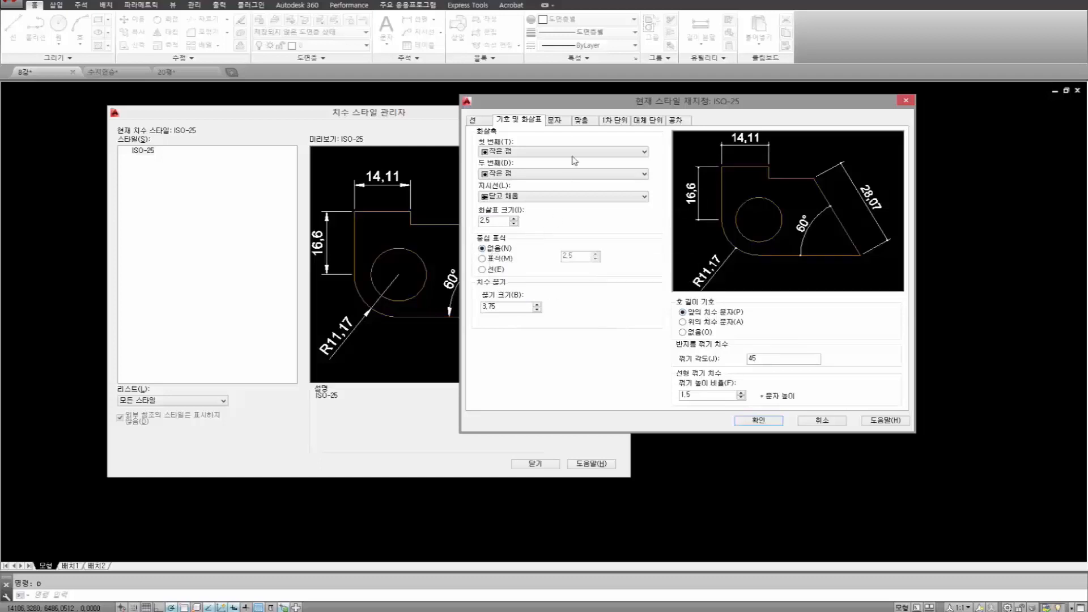
Open the override's text settings and inspect the definition of the Standard text style without changing it.
{"action": "left_click", "coordinate": [561, 123]}
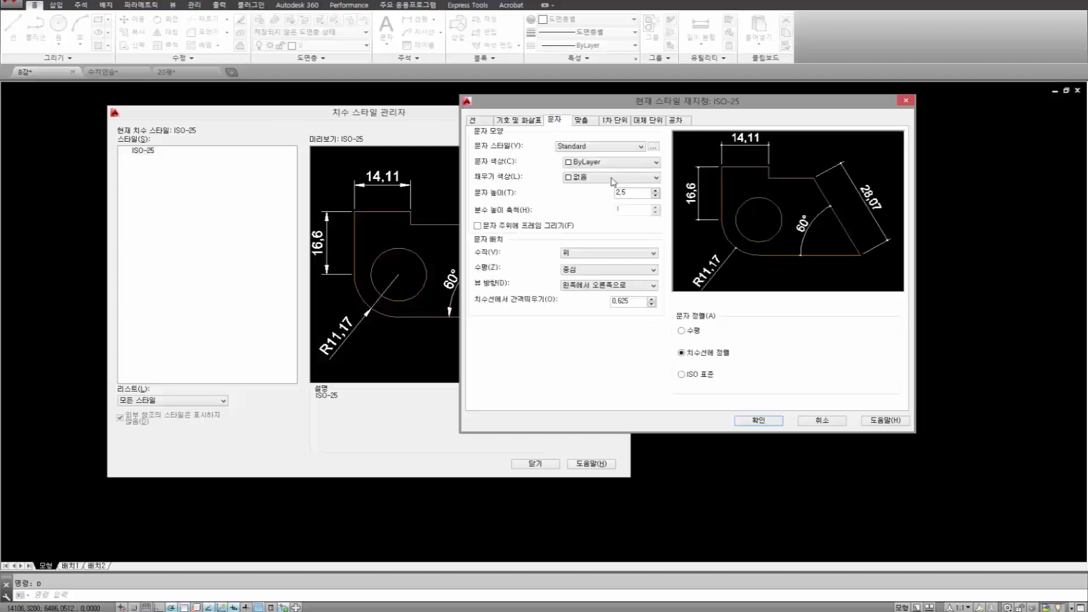
{"action": "left_click", "coordinate": [601, 149]}
{"action": "left_click", "coordinate": [654, 149]}
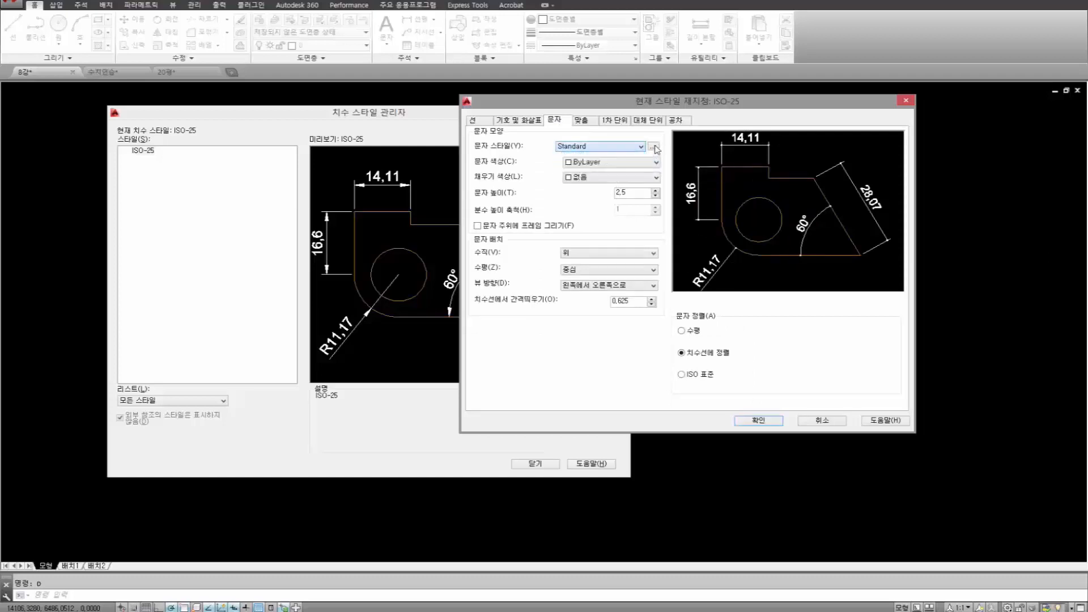
{"action": "left_click", "coordinate": [655, 148]}
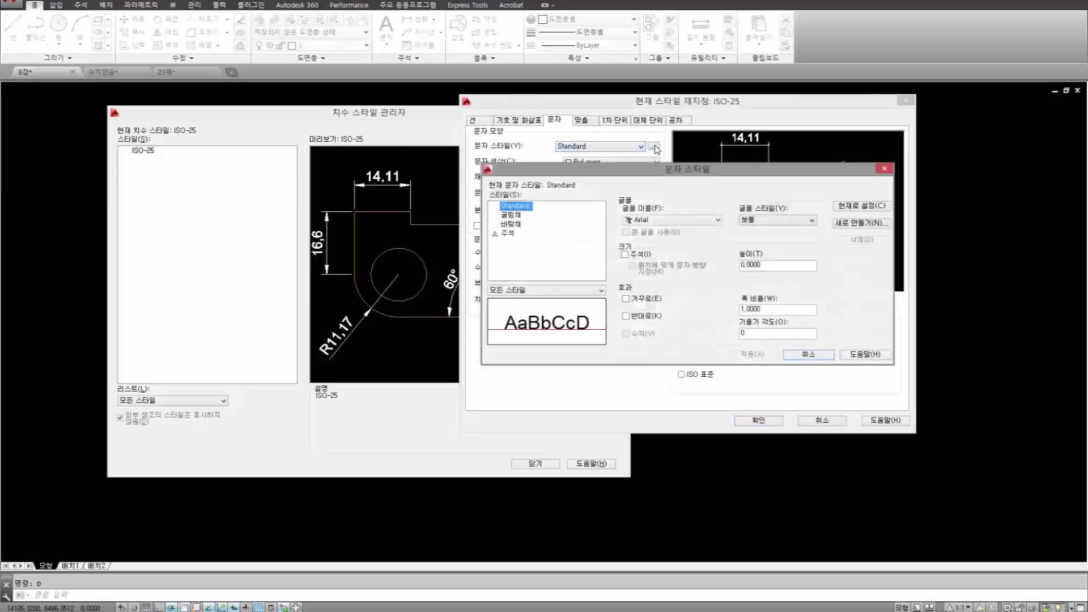
{"action": "left_click", "coordinate": [815, 354]}
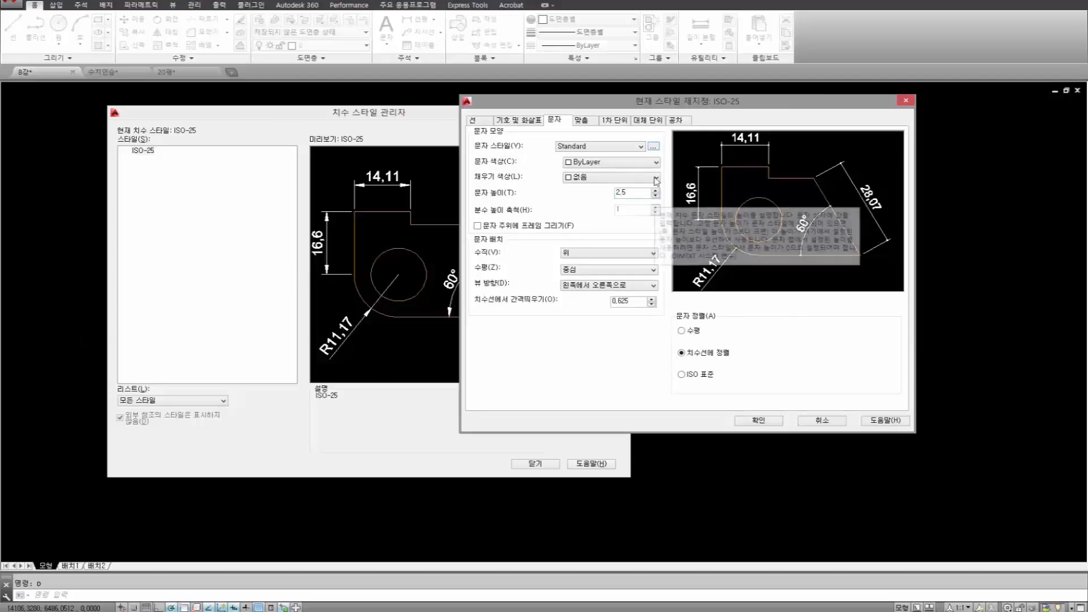
Set the dimension text style to 굴림체 and the text color to green (초록색).
{"action": "left_click", "coordinate": [642, 147]}
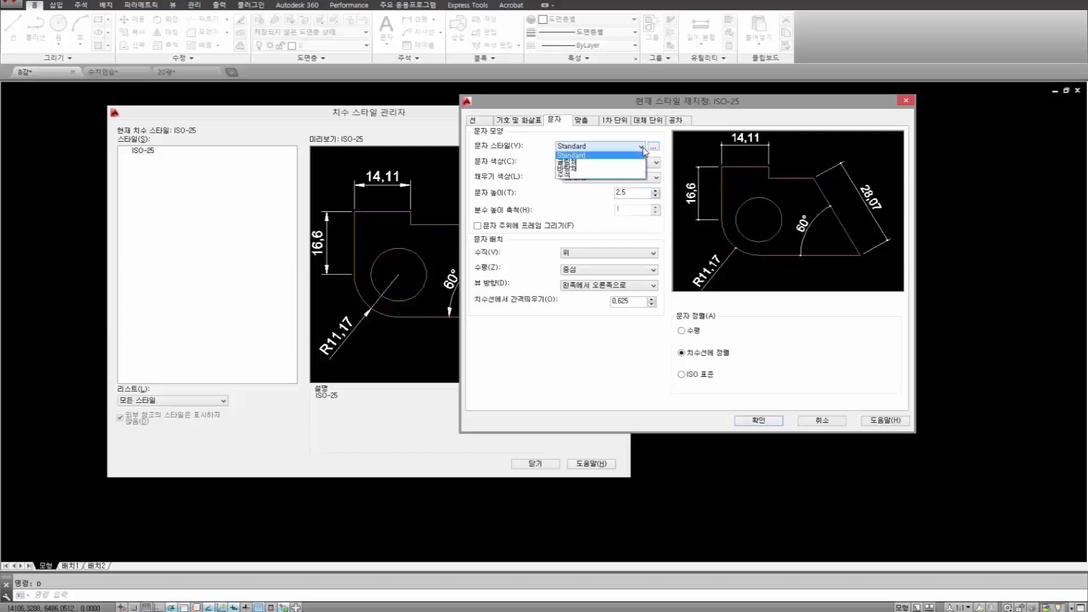
{"action": "left_click", "coordinate": [579, 169]}
{"action": "left_click", "coordinate": [600, 146]}
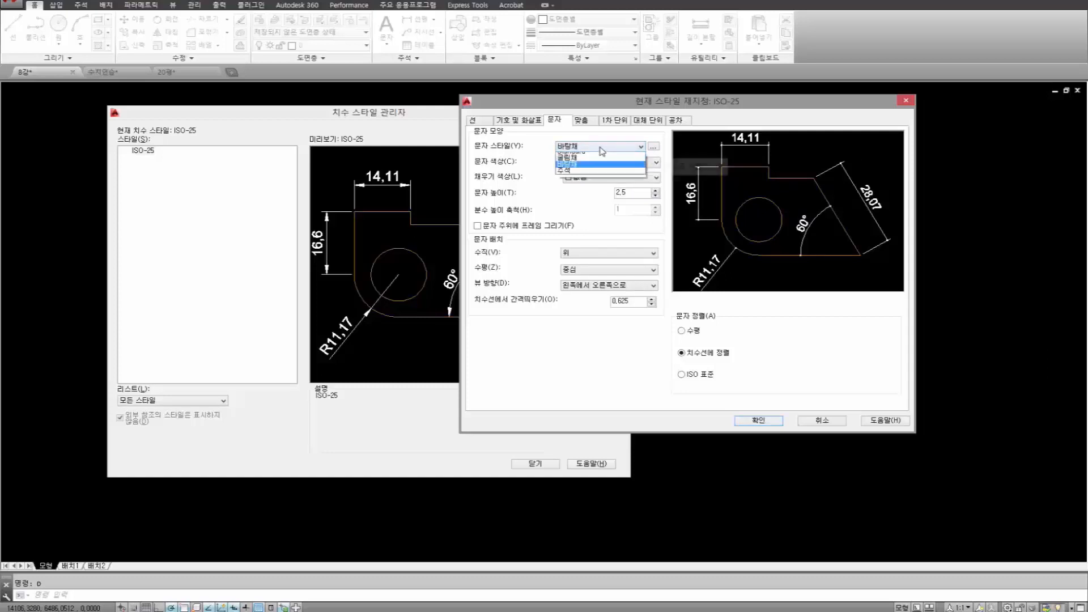
{"action": "left_click", "coordinate": [576, 162]}
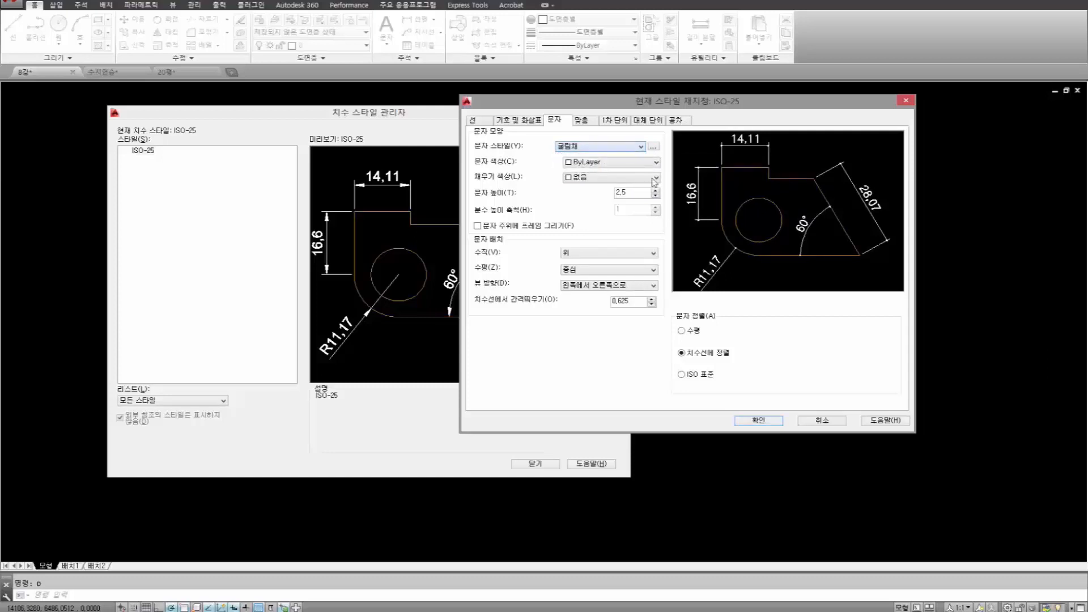
{"action": "left_click", "coordinate": [622, 162]}
{"action": "left_click", "coordinate": [629, 204]}
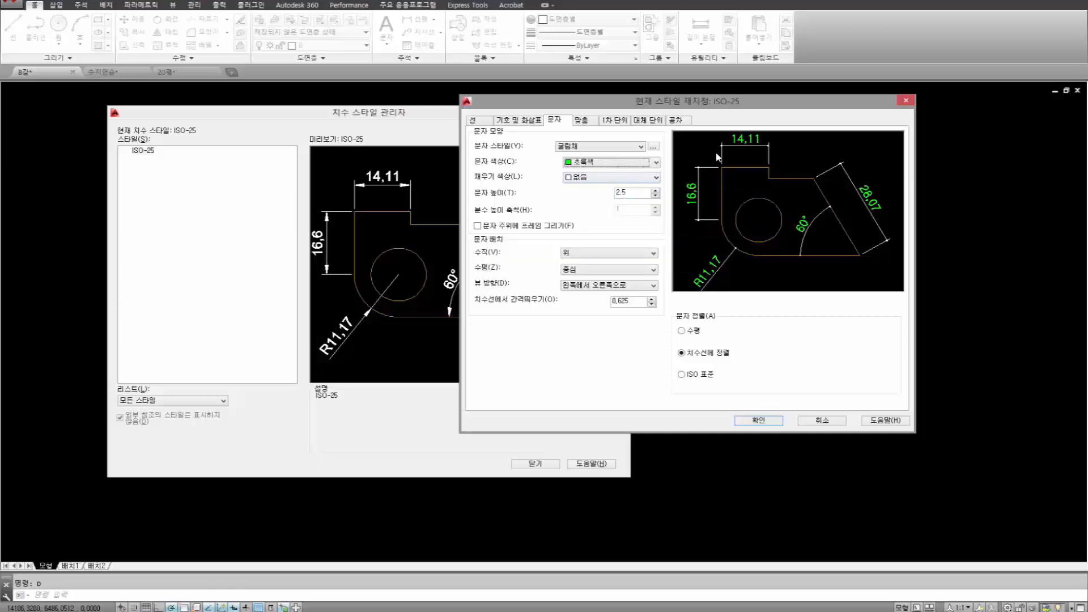
Keep the text fill color at None (없음) and try the vertical text placements 외부 and 아래 before returning to 위.
{"action": "left_click", "coordinate": [593, 180]}
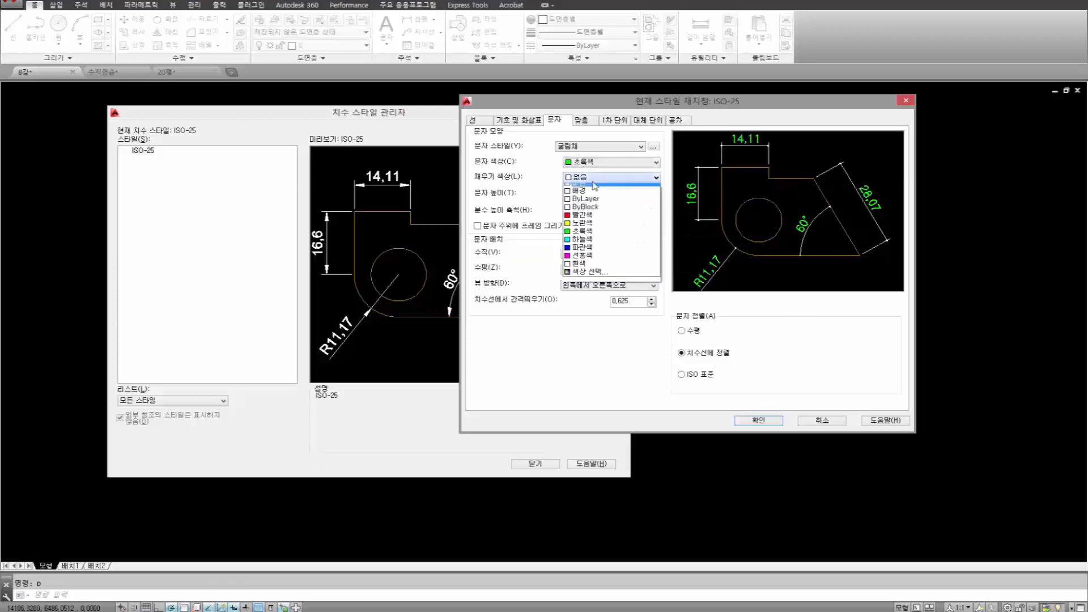
{"action": "left_click", "coordinate": [592, 182]}
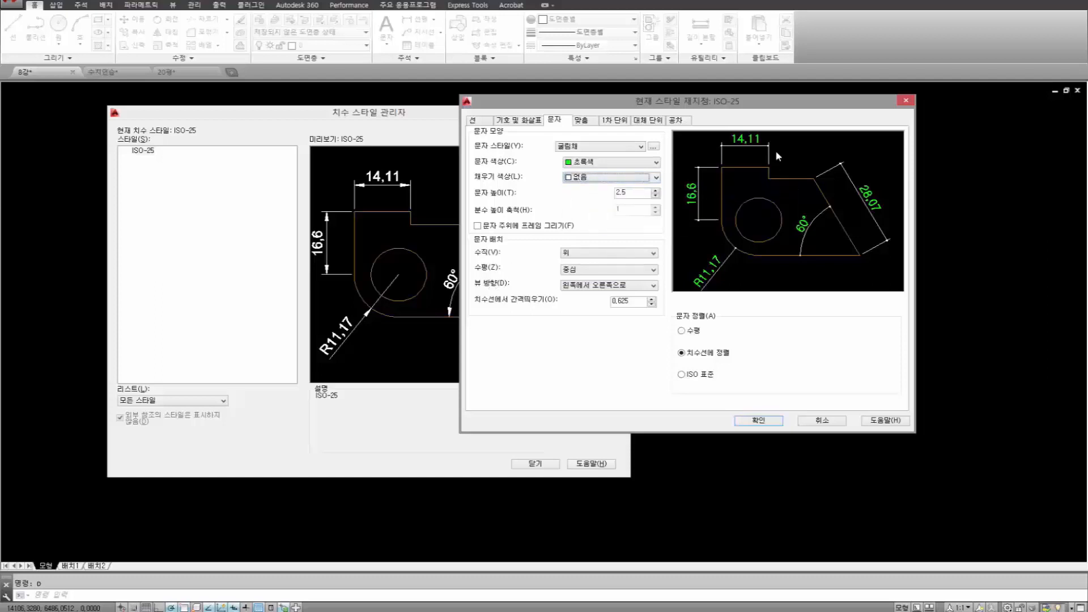
{"action": "left_click", "coordinate": [611, 254]}
{"action": "left_click", "coordinate": [583, 278]}
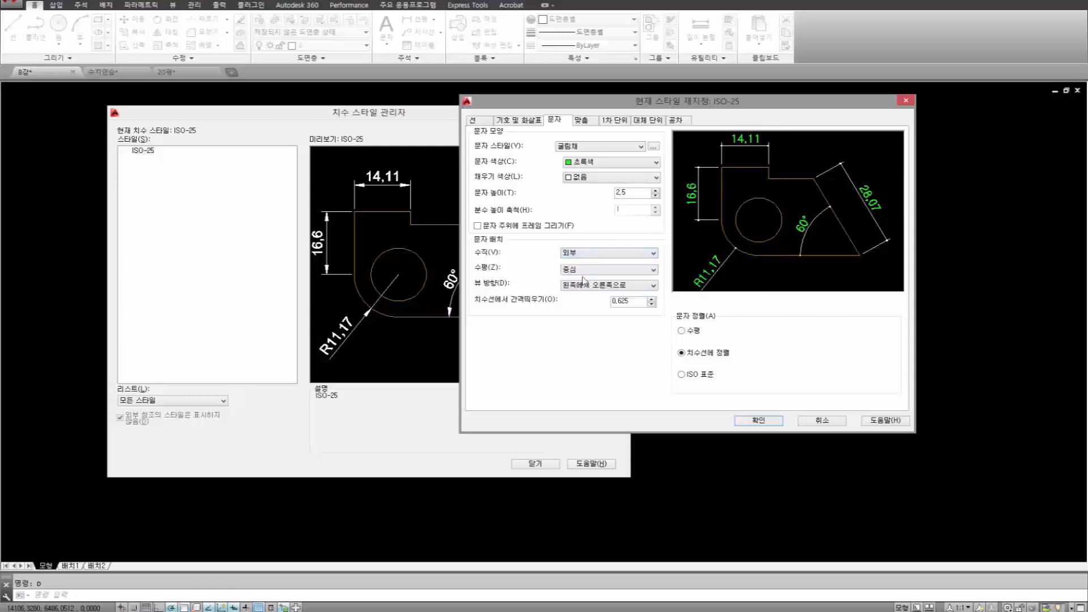
{"action": "left_click", "coordinate": [580, 255]}
{"action": "left_click", "coordinate": [582, 287]}
{"action": "left_click", "coordinate": [590, 258]}
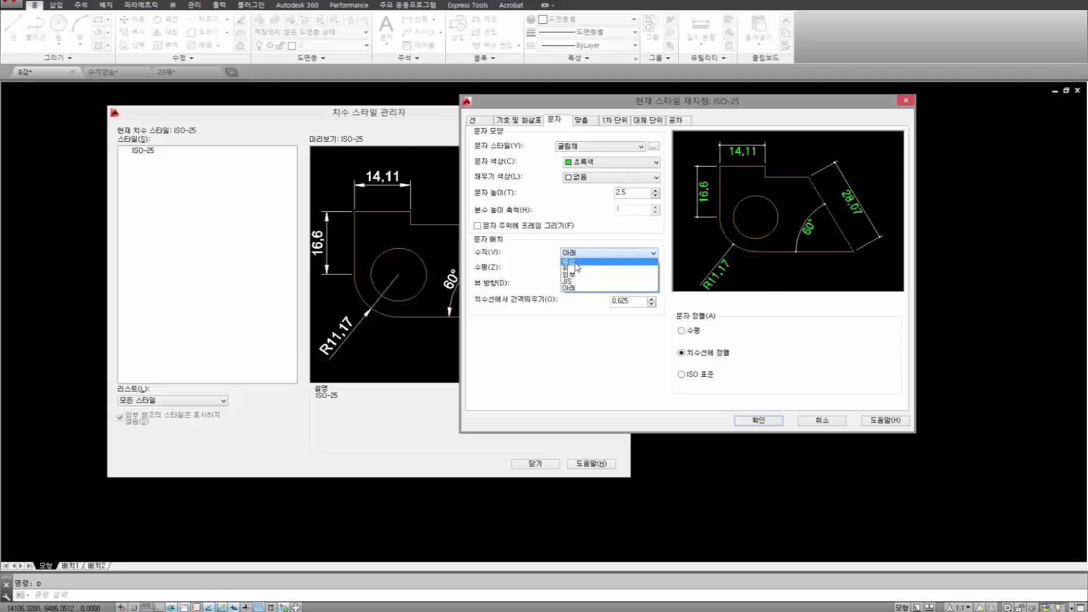
{"action": "left_click", "coordinate": [574, 270]}
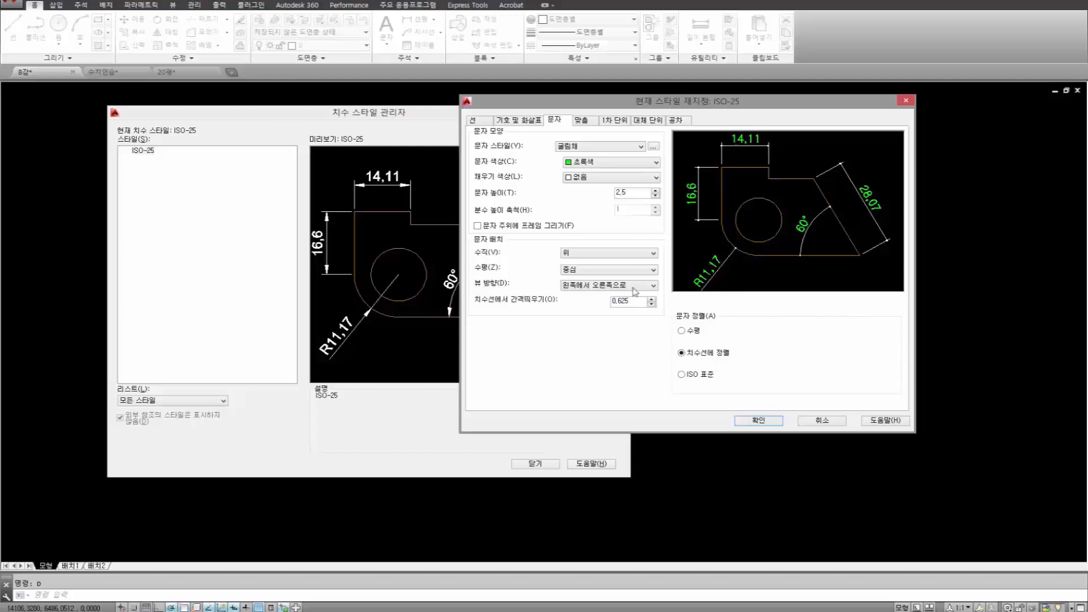
Set the text's offset from the dimension line to 2 and the text alignment to ISO 표준.
{"action": "left_click_drag", "start_coordinate": [638, 302], "coordinate": [534, 317]}
{"action": "type", "text": "1"}
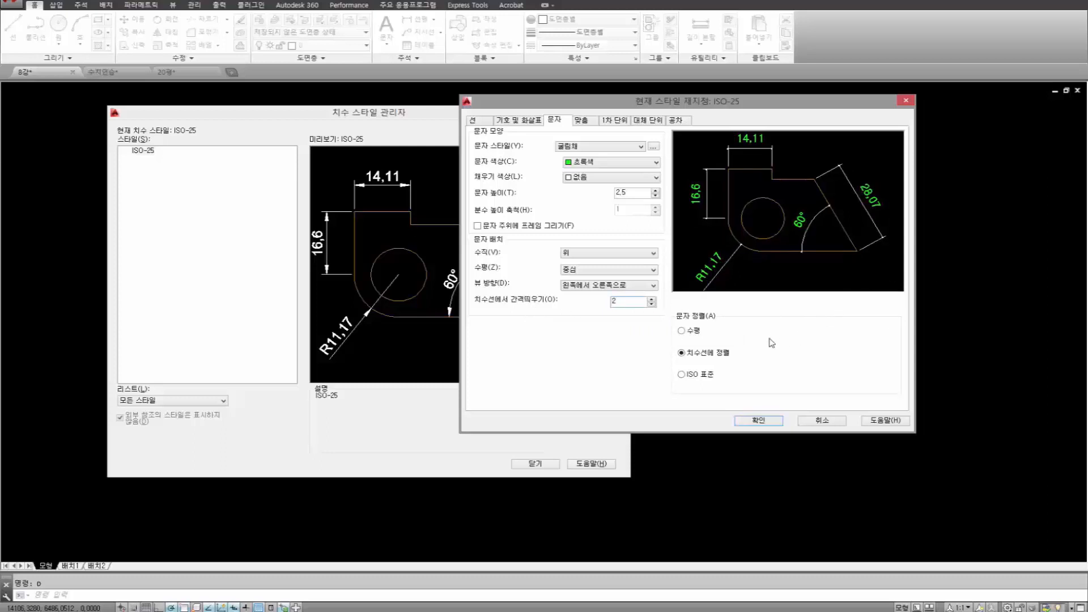
{"action": "left_click", "coordinate": [682, 374]}
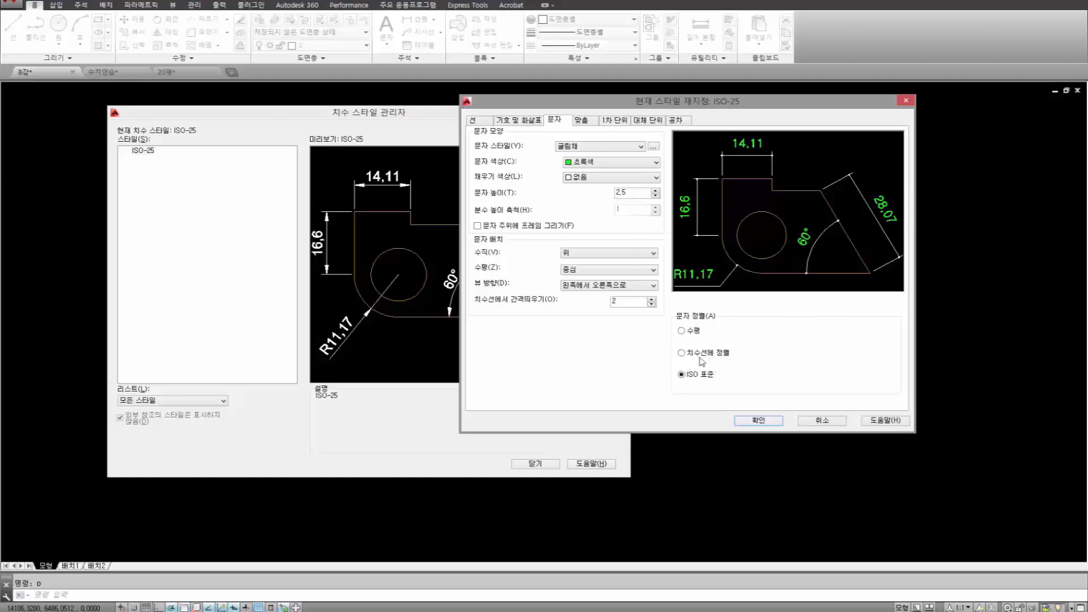
Reduce the text's offset from the dimension line to about 0.5.
{"action": "left_click", "coordinate": [584, 122]}
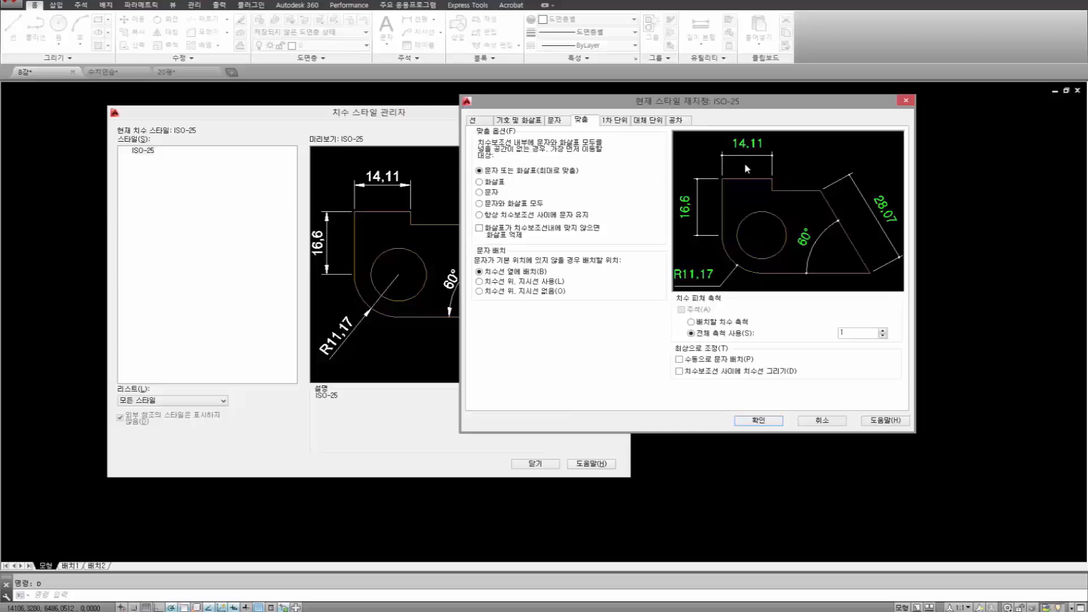
{"action": "left_click", "coordinate": [558, 120]}
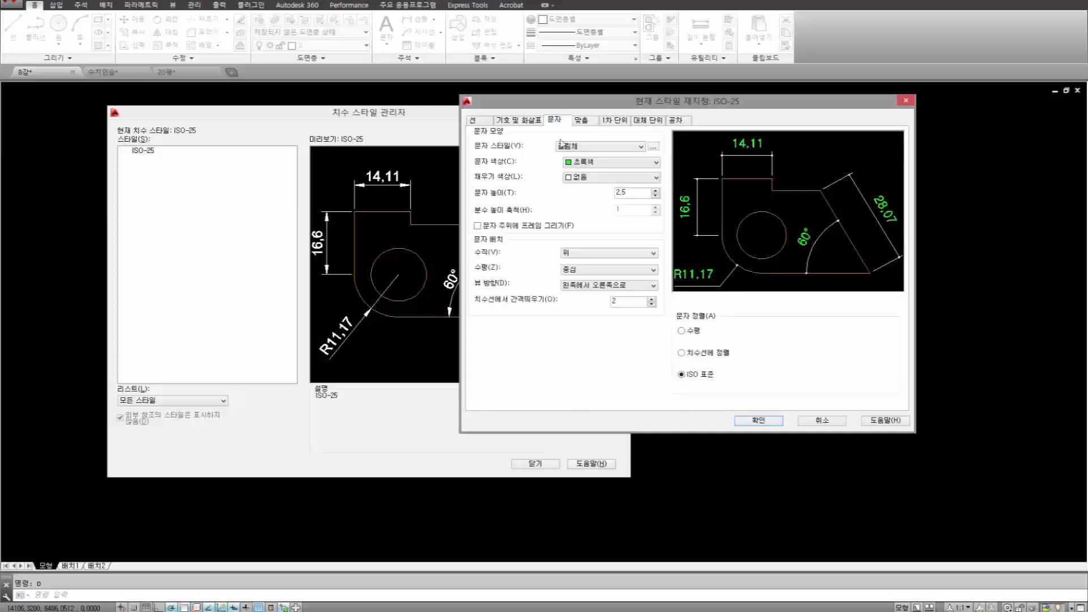
{"action": "double_click", "coordinate": [627, 302]}
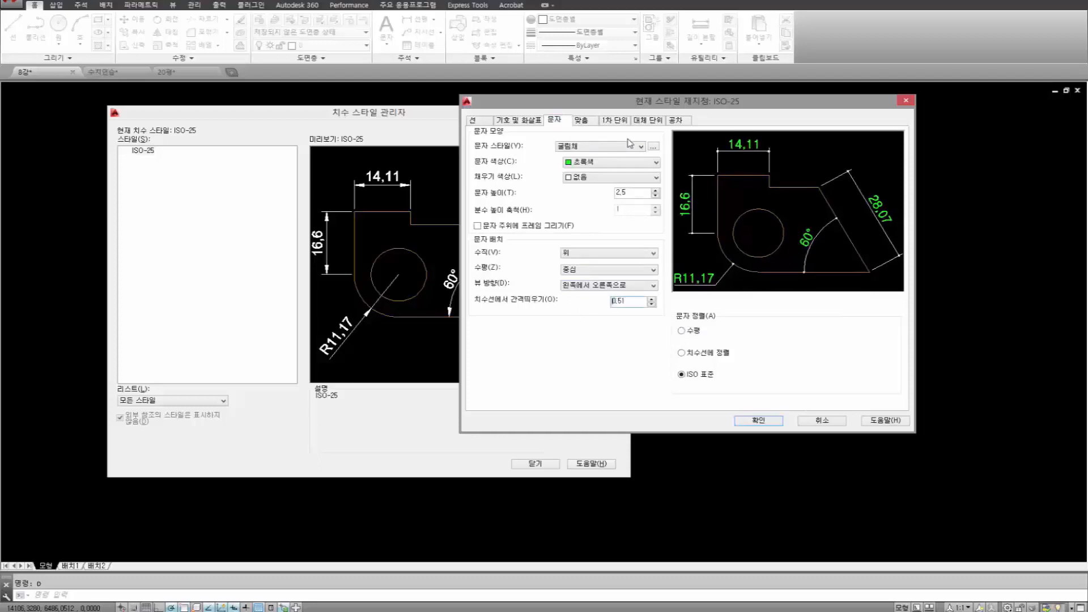
Try always keeping text between the extension lines, and return the fit option to 문자 또는 화살표(최대로 맞춤).
{"action": "left_click", "coordinate": [582, 120]}
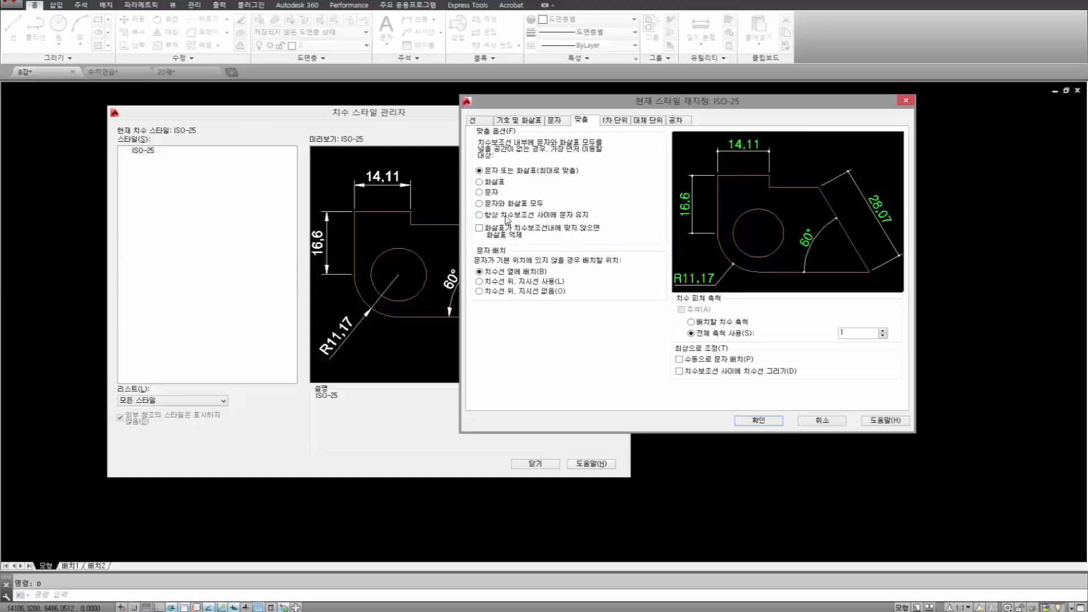
{"action": "left_click", "coordinate": [480, 216]}
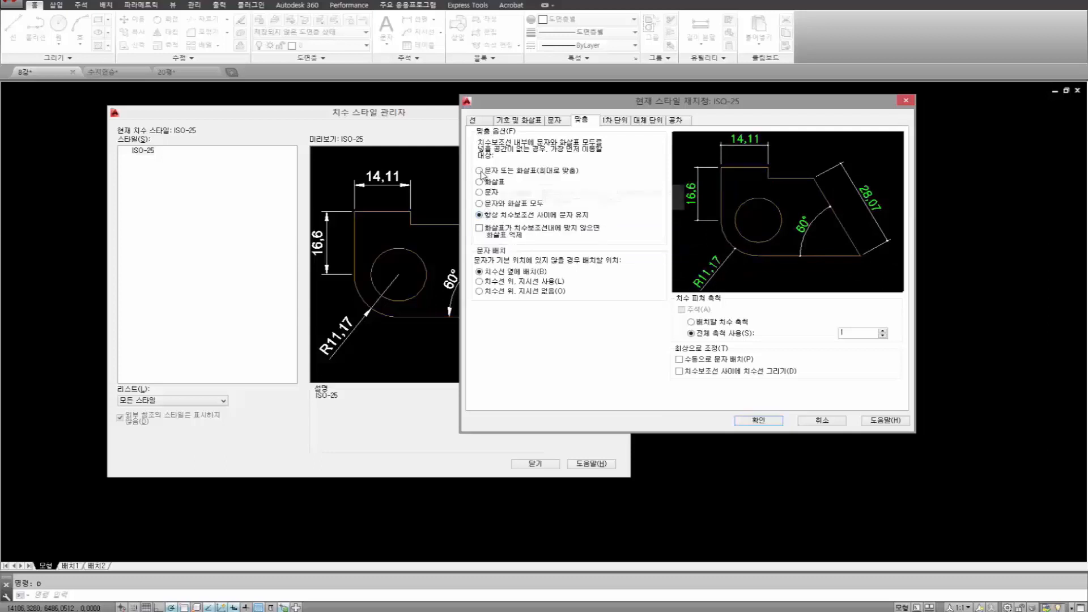
{"action": "left_click", "coordinate": [480, 171]}
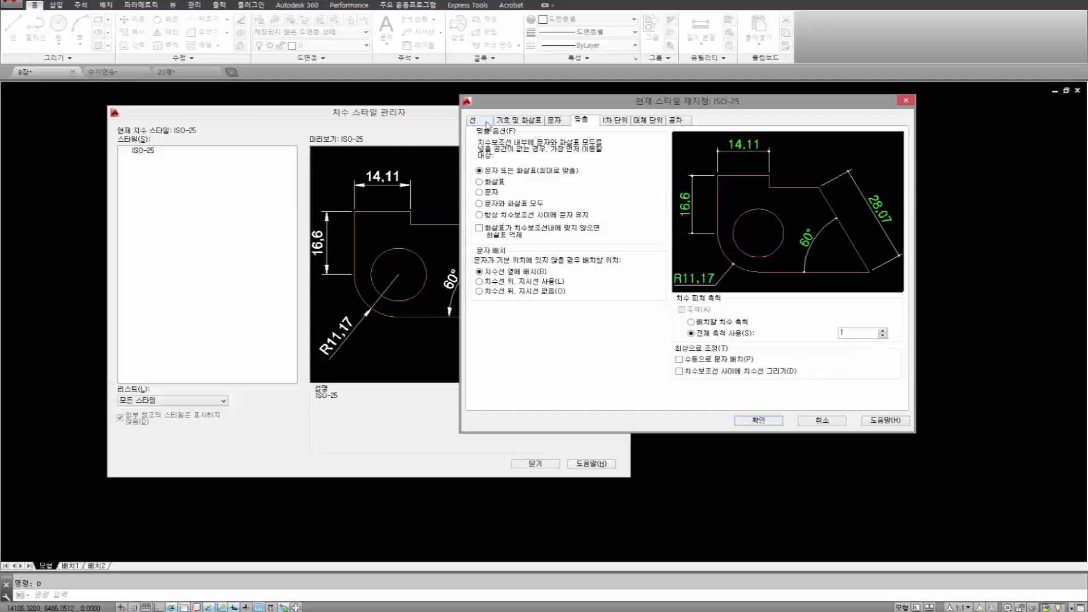
Review the override's line settings, and try drawing the dimension line between extension lines before turning that option off again.
{"action": "left_click", "coordinate": [484, 123]}
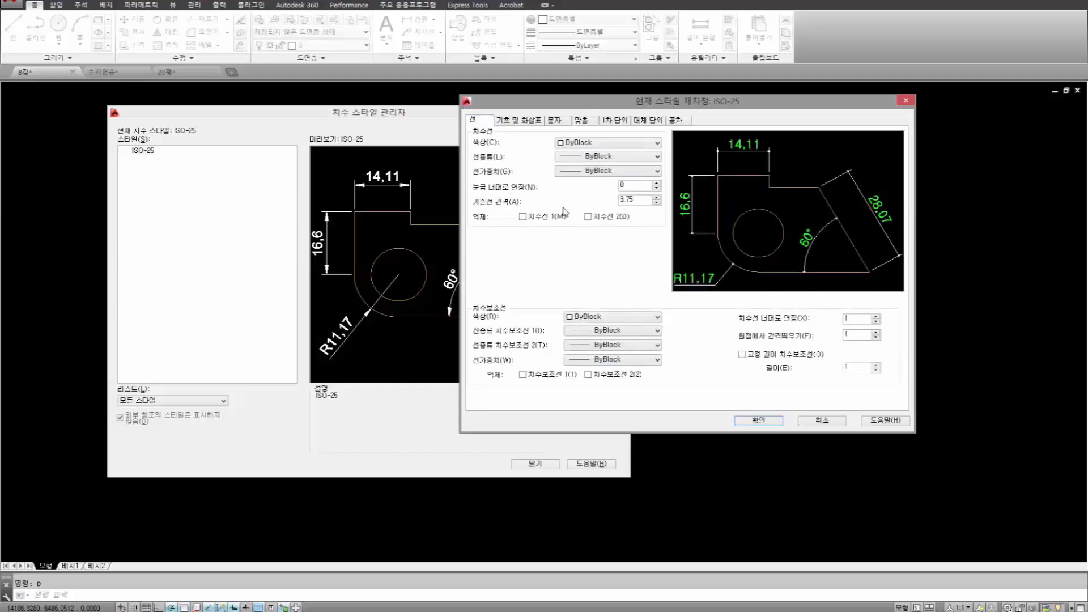
{"action": "left_click", "coordinate": [581, 121]}
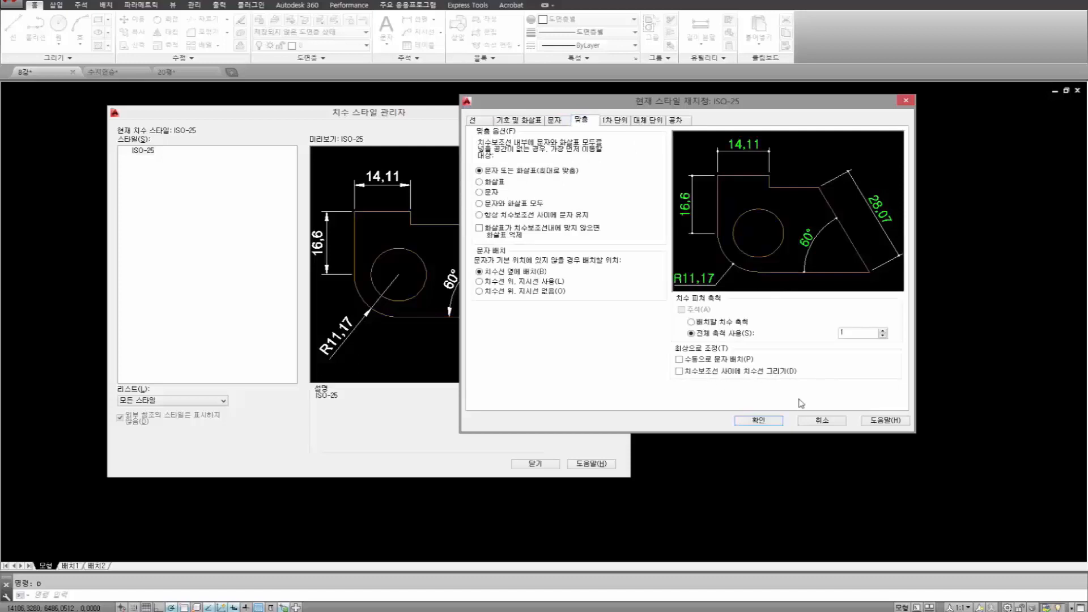
{"action": "left_click", "coordinate": [679, 371]}
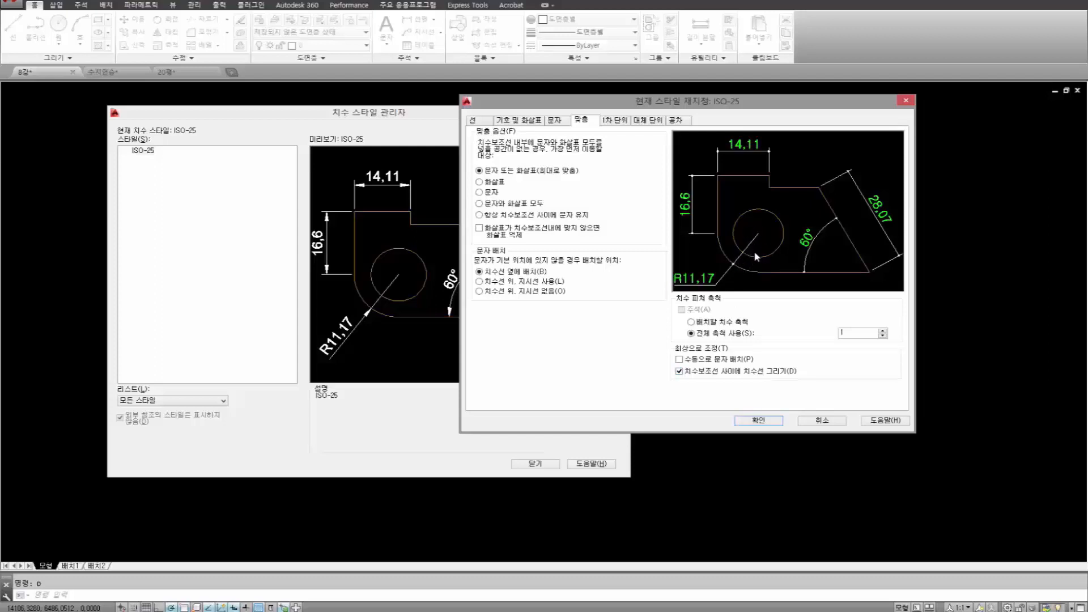
{"action": "left_click", "coordinate": [678, 371]}
Set the primary units' decimal separator to a period (마침표) and the linear unit format to Windows 바탕 화면.
{"action": "left_click", "coordinate": [615, 121]}
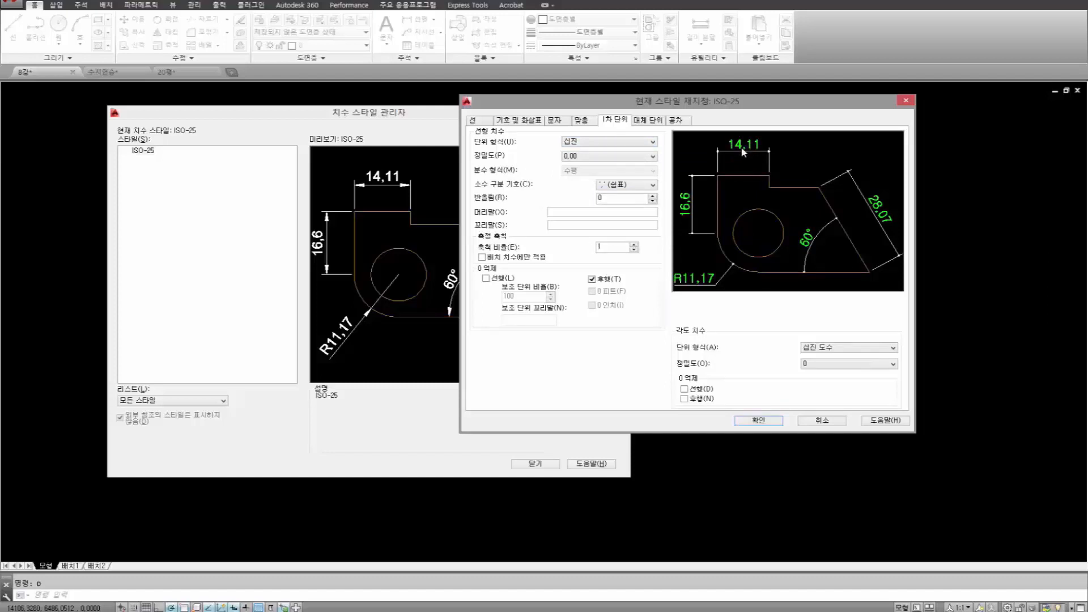
{"action": "left_click", "coordinate": [628, 184]}
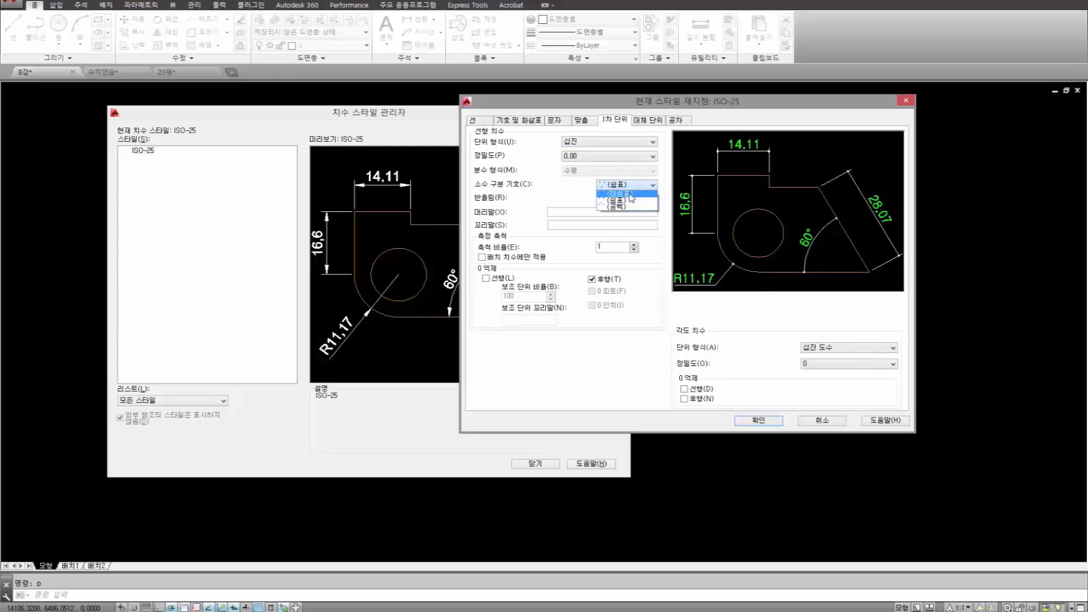
{"action": "left_click", "coordinate": [629, 194]}
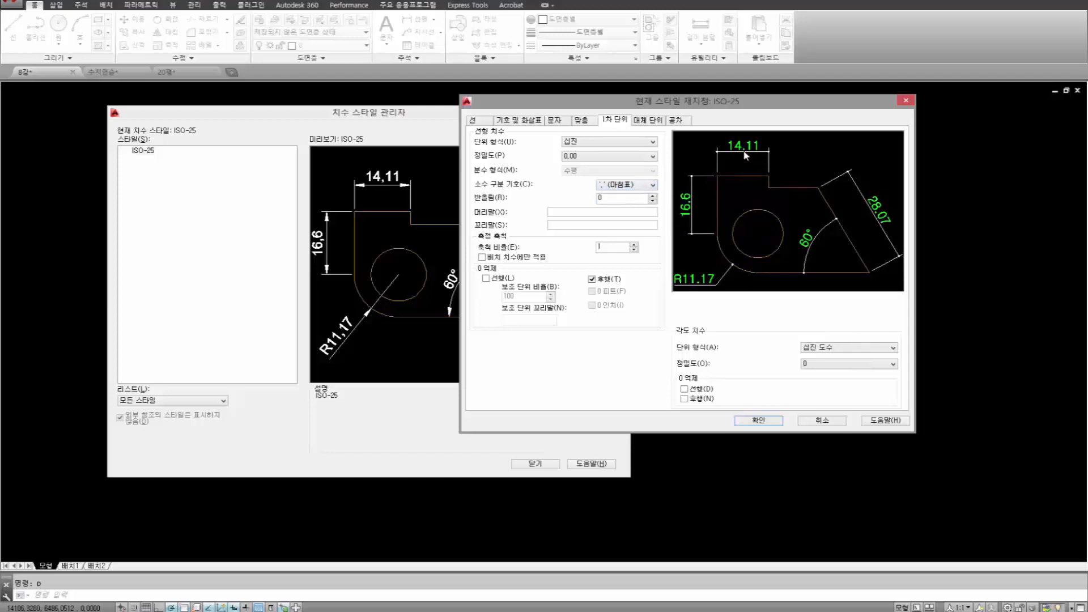
{"action": "left_click", "coordinate": [621, 141]}
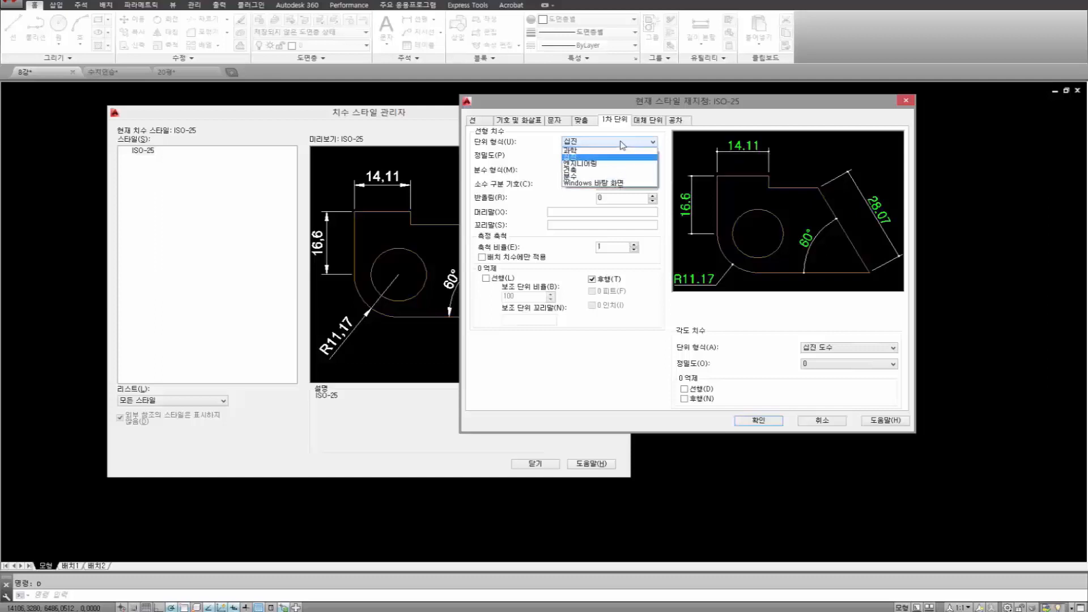
{"action": "left_click", "coordinate": [618, 185]}
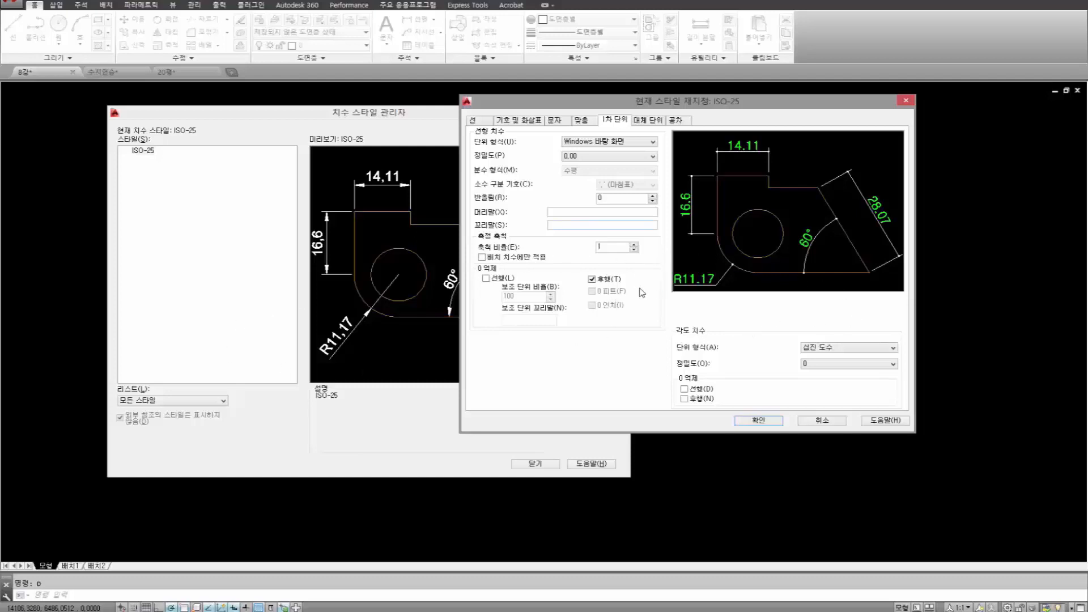
Try a measurement scale factor of 0.2 for the primary units and return it to 1.
{"action": "double_click", "coordinate": [618, 246]}
{"action": "type", "text": "1/"}
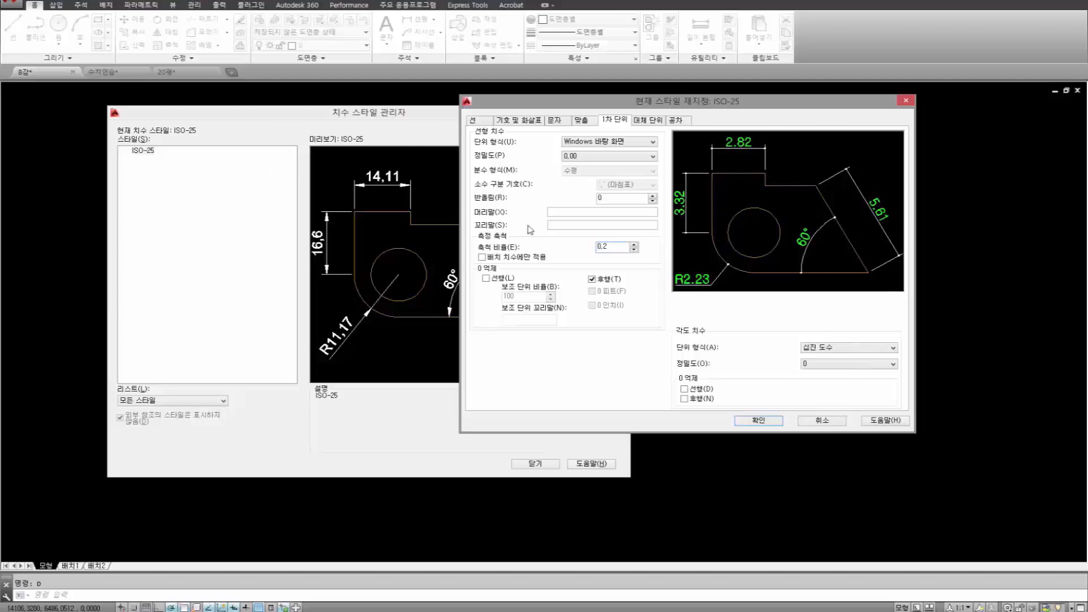
{"action": "left_click_drag", "start_coordinate": [615, 248], "coordinate": [575, 254]}
{"action": "type", "text": "1"}
Toggle trailing zero suppression (후행) for linear dimensions to compare the preview, leaving it enabled.
{"action": "left_click", "coordinate": [592, 279]}
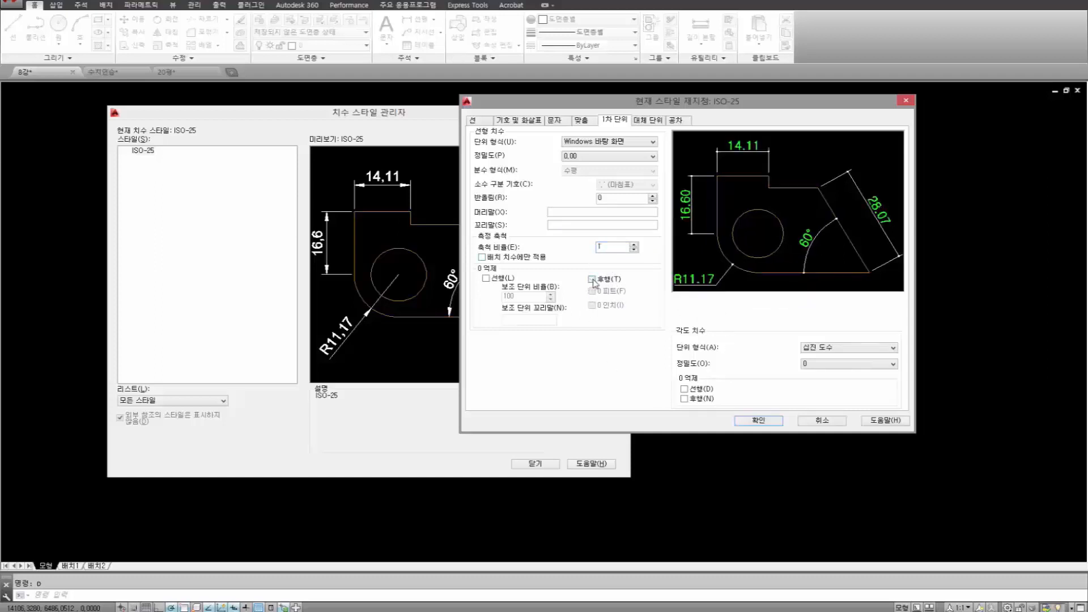
{"action": "left_click", "coordinate": [592, 280]}
{"action": "left_click", "coordinate": [592, 279]}
{"action": "left_click", "coordinate": [592, 279]}
{"action": "left_click", "coordinate": [592, 280]}
{"action": "left_click", "coordinate": [592, 279]}
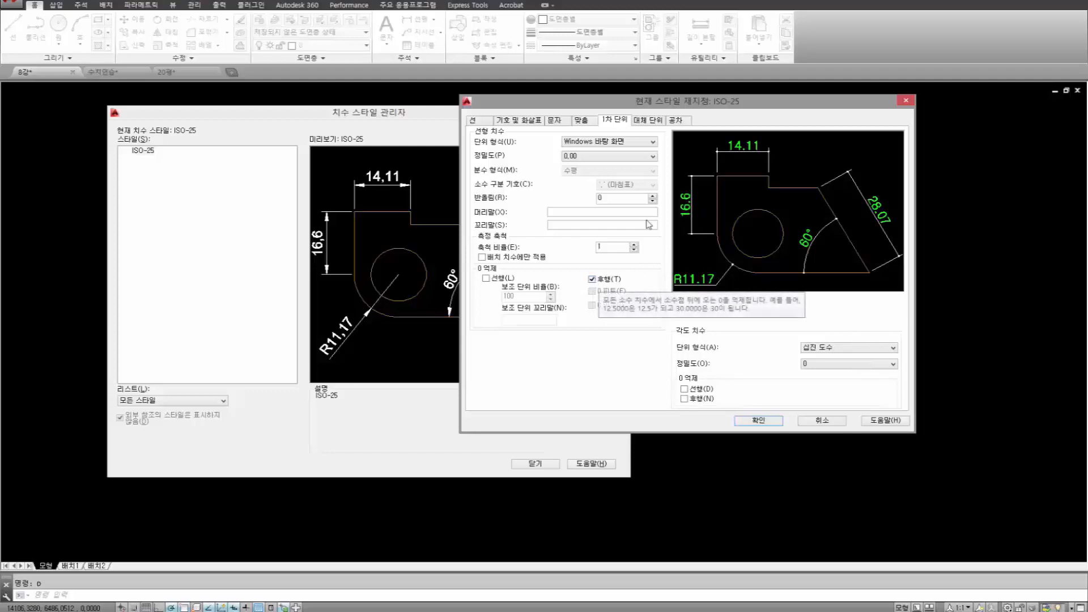
Turn on the alternate units display and set its unit format to 건축 스택.
{"action": "left_click", "coordinate": [648, 121]}
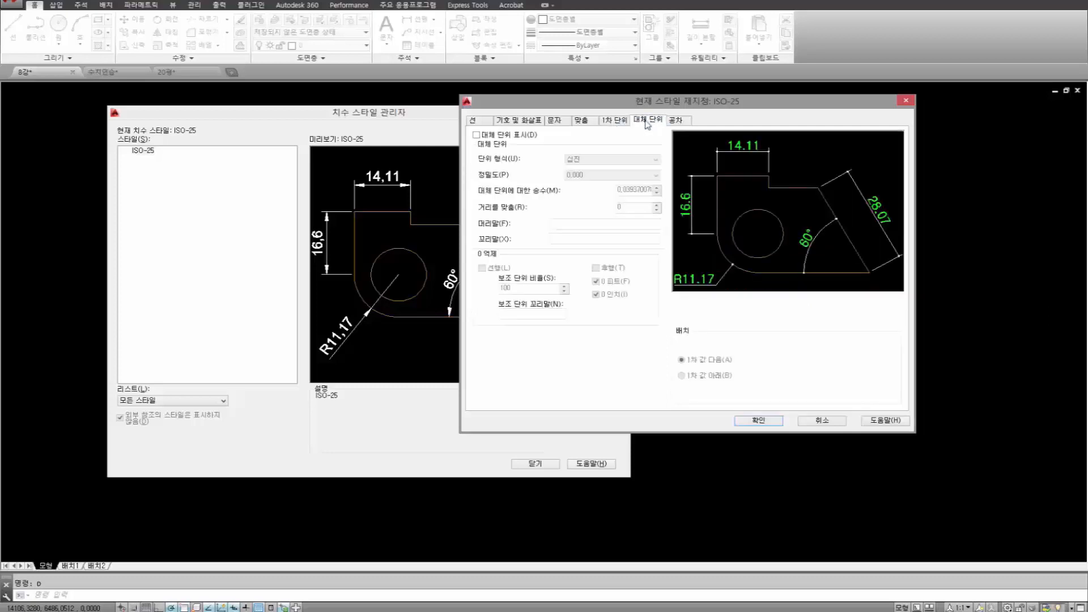
{"action": "left_click", "coordinate": [477, 136]}
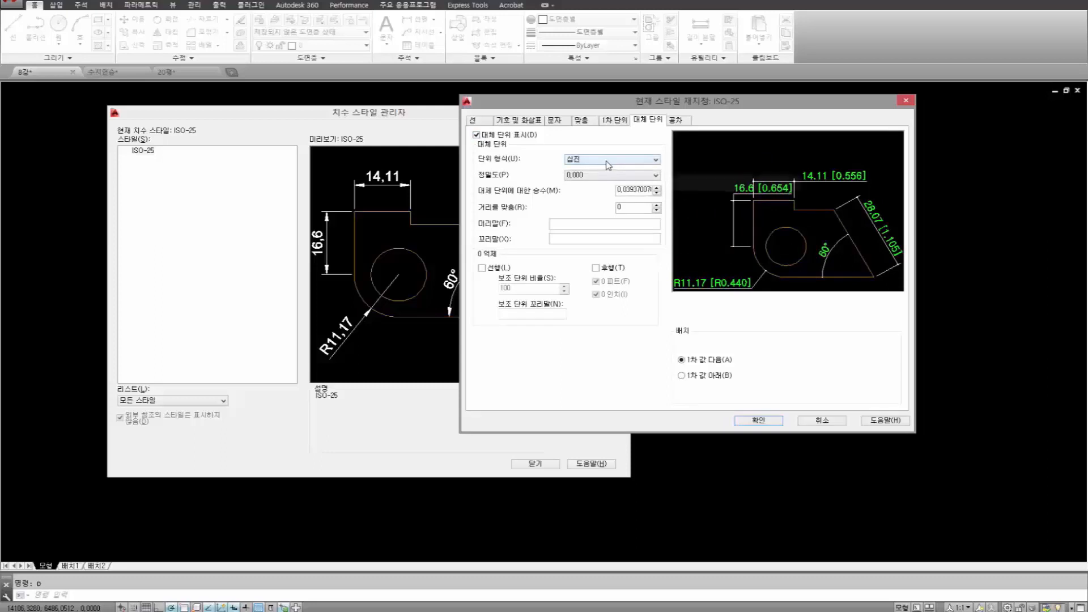
{"action": "left_click", "coordinate": [623, 160]}
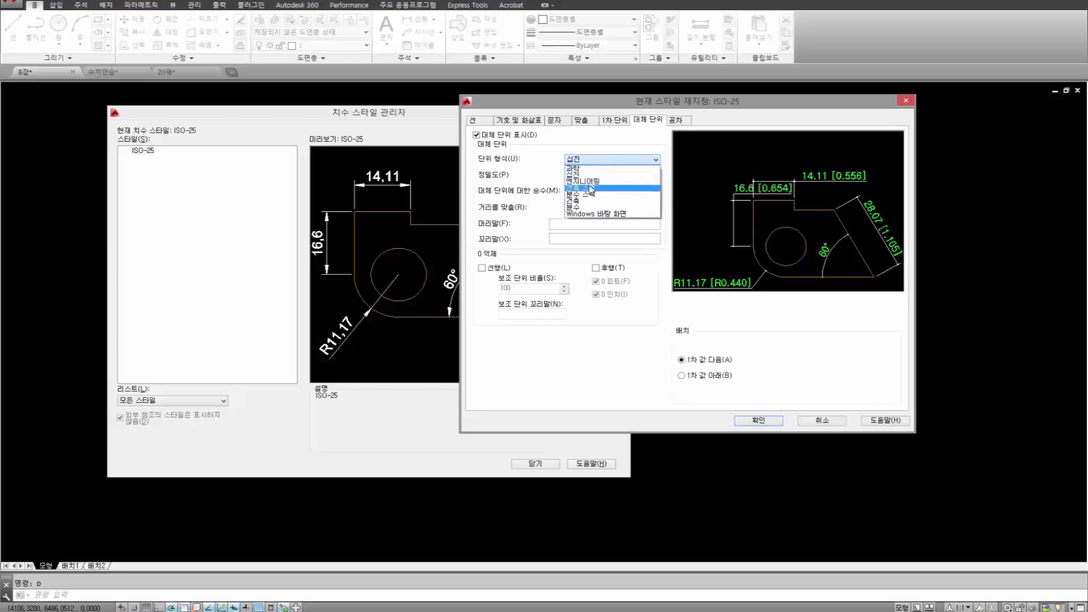
{"action": "left_click", "coordinate": [578, 175]}
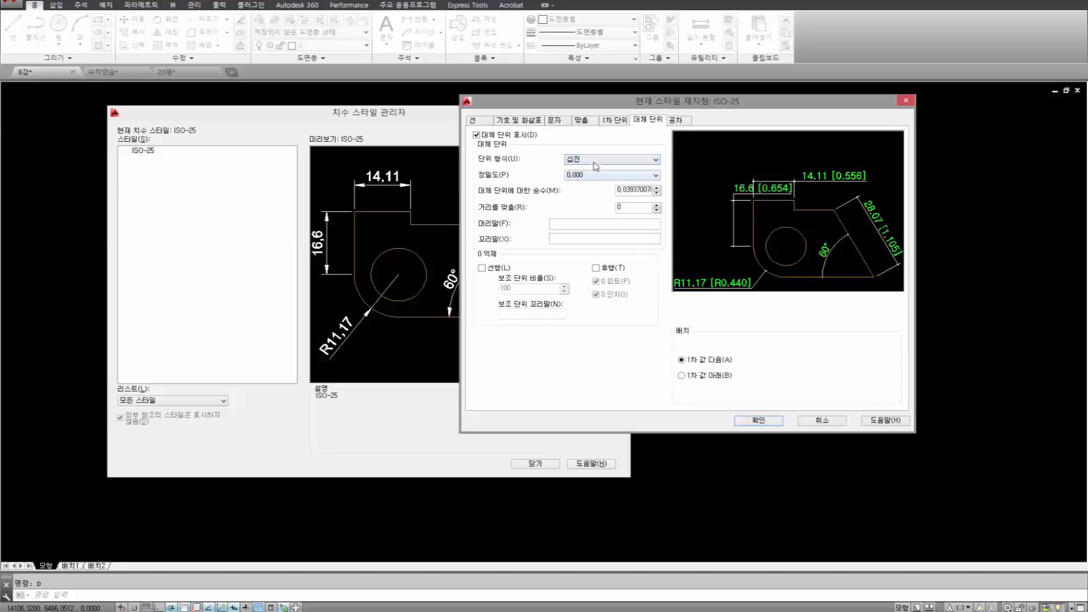
{"action": "left_click", "coordinate": [596, 164]}
{"action": "left_click", "coordinate": [593, 192]}
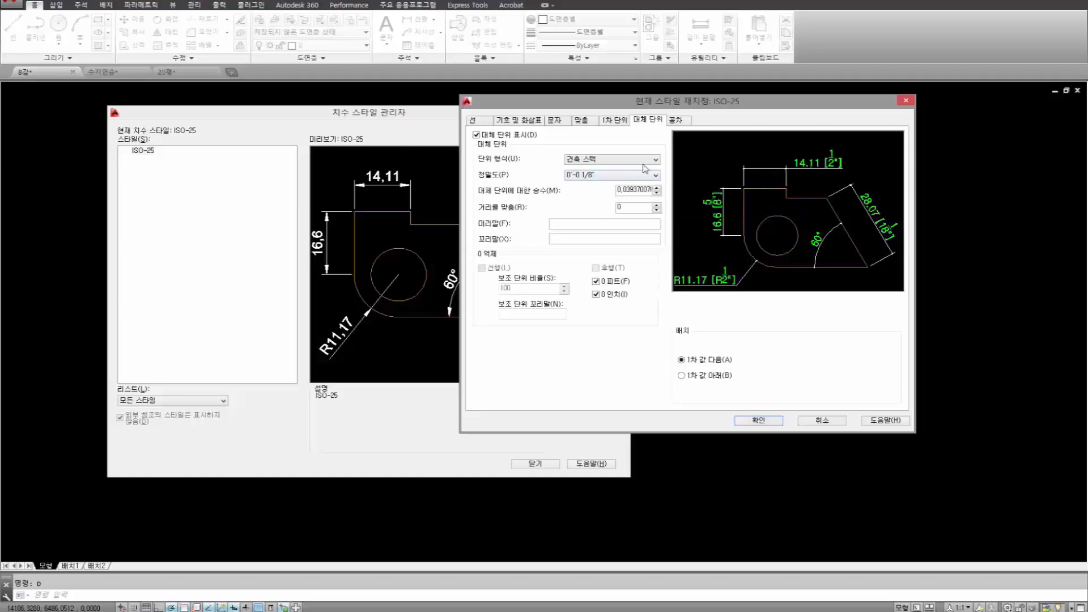
Place the alternate units below the primary value and set their format to Windows 바탕 화면.
{"action": "left_click", "coordinate": [683, 376]}
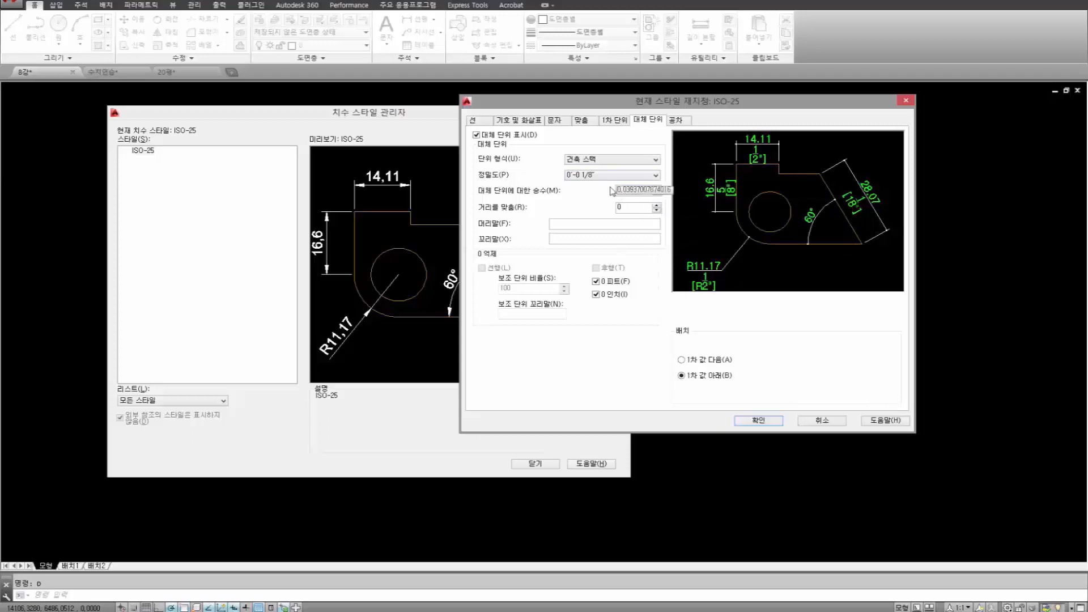
{"action": "left_click", "coordinate": [621, 164]}
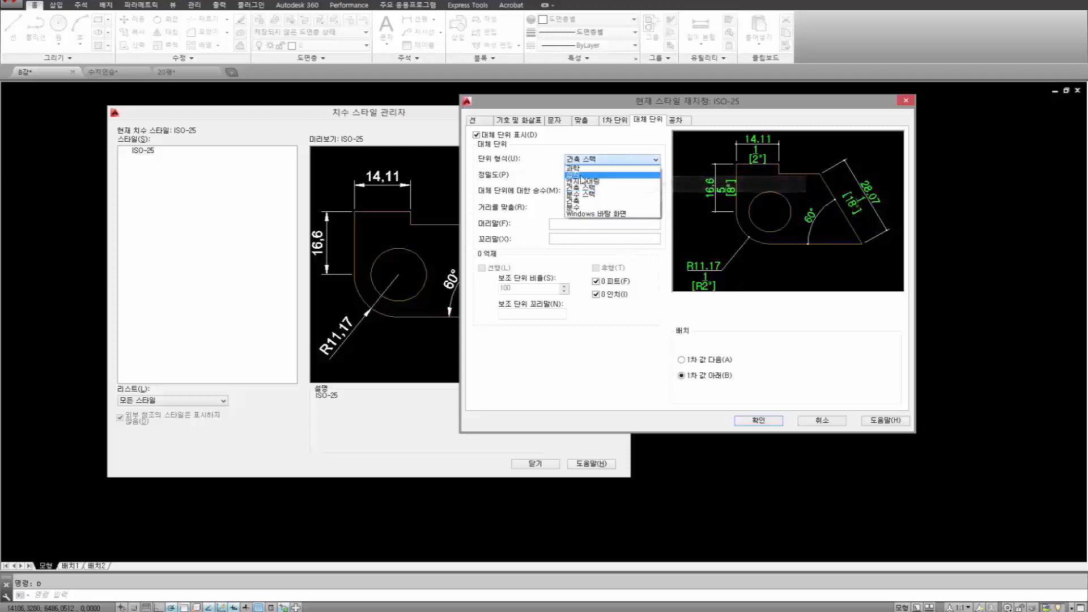
{"action": "left_click", "coordinate": [592, 214]}
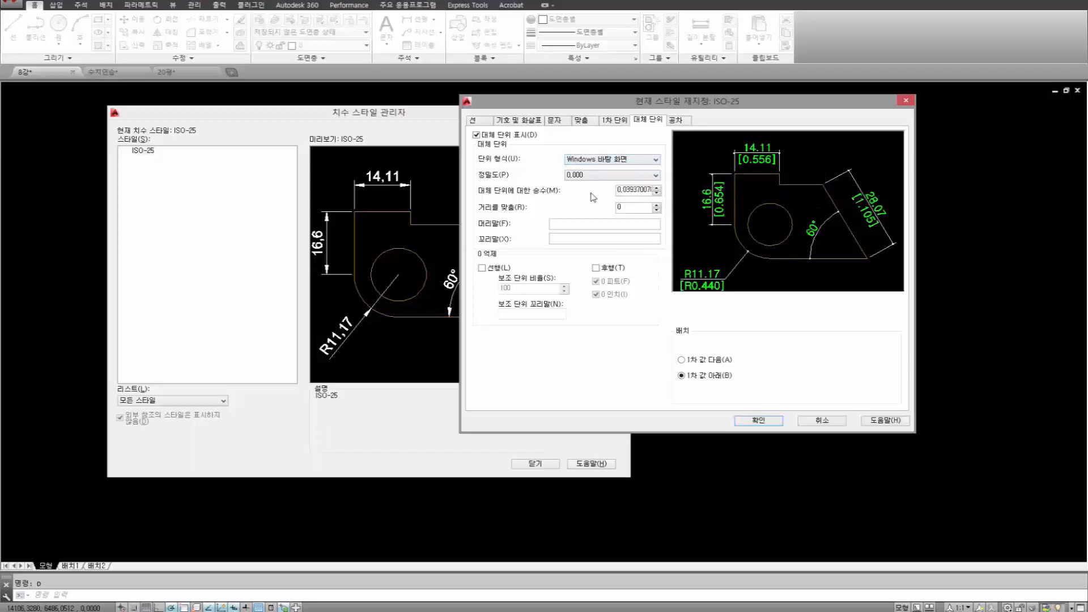
Enter 10/254 as the alternate units multiplier and turn off the alternate units display.
{"action": "double_click", "coordinate": [621, 189]}
{"action": "type", "text": "10/254"}
{"action": "key", "text": "Return"}
{"action": "left_click", "coordinate": [476, 135]}
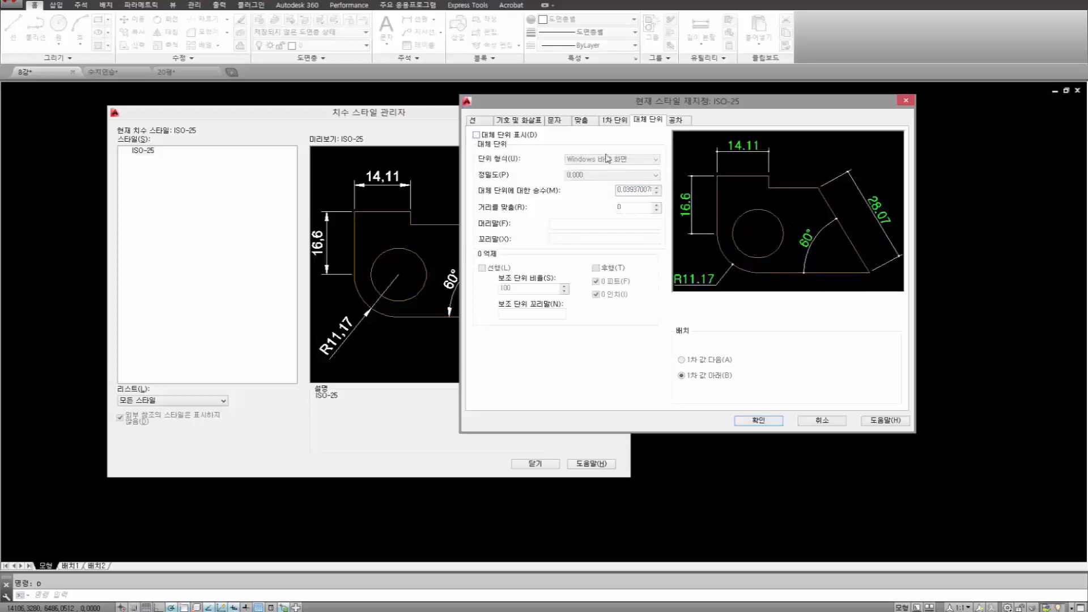
Preview the 대칭 tolerance method for the ISO-25 override.
{"action": "left_click", "coordinate": [676, 121]}
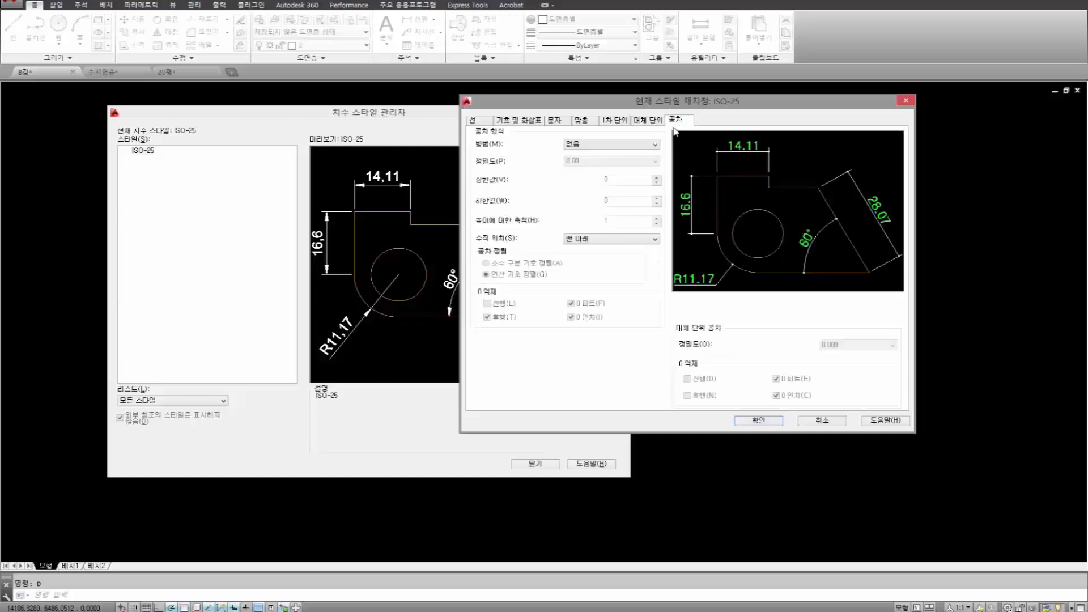
{"action": "left_click", "coordinate": [611, 146]}
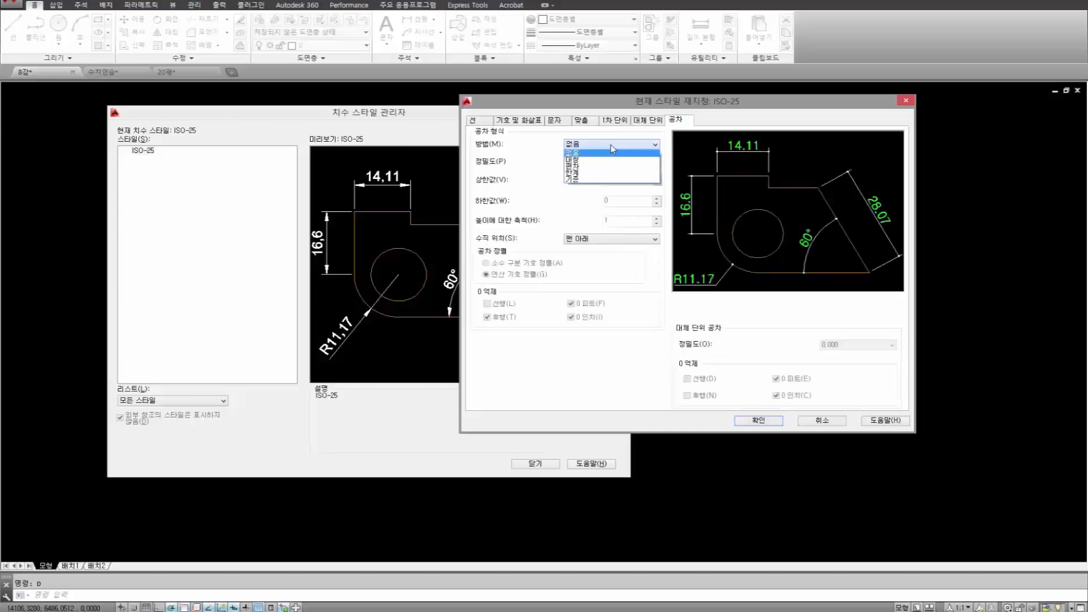
{"action": "left_click", "coordinate": [587, 161]}
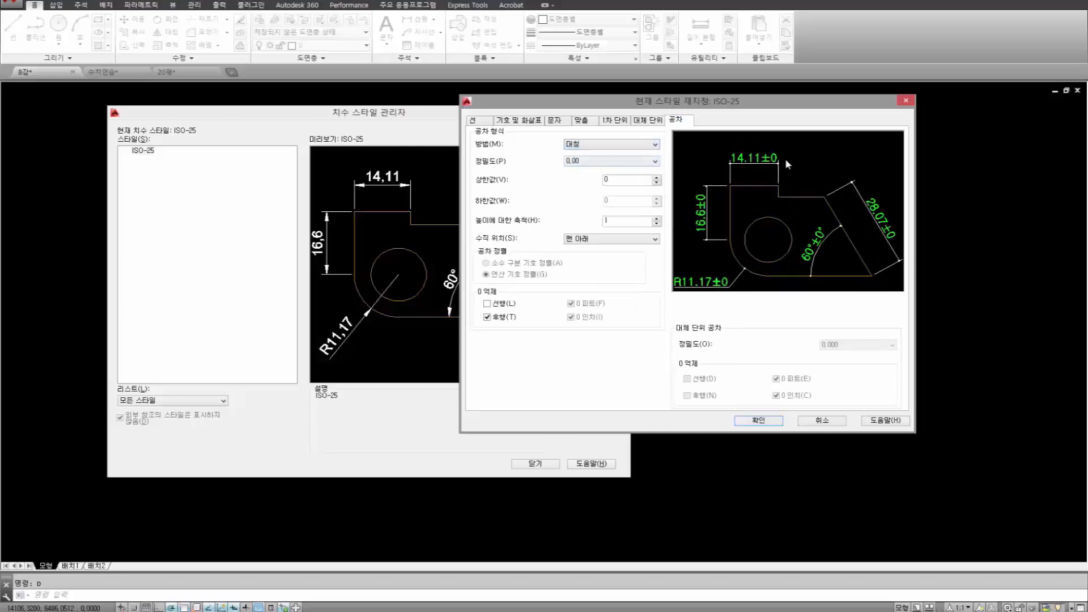
Set the override's tolerance method to 편차 with an upper value of 5 and a lower value of 2.
{"action": "left_click", "coordinate": [631, 147]}
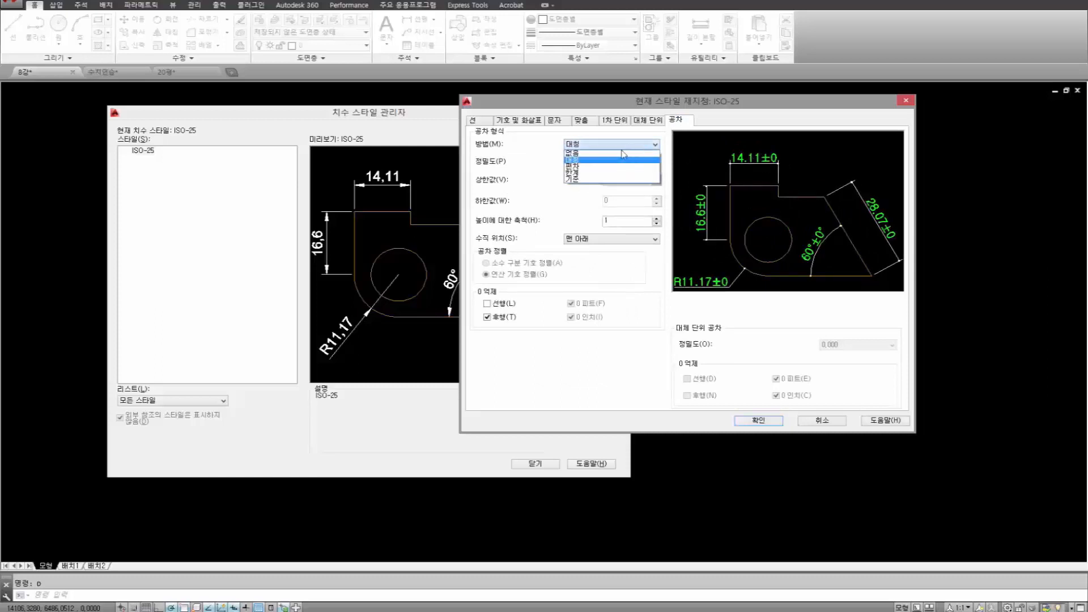
{"action": "left_click", "coordinate": [581, 168]}
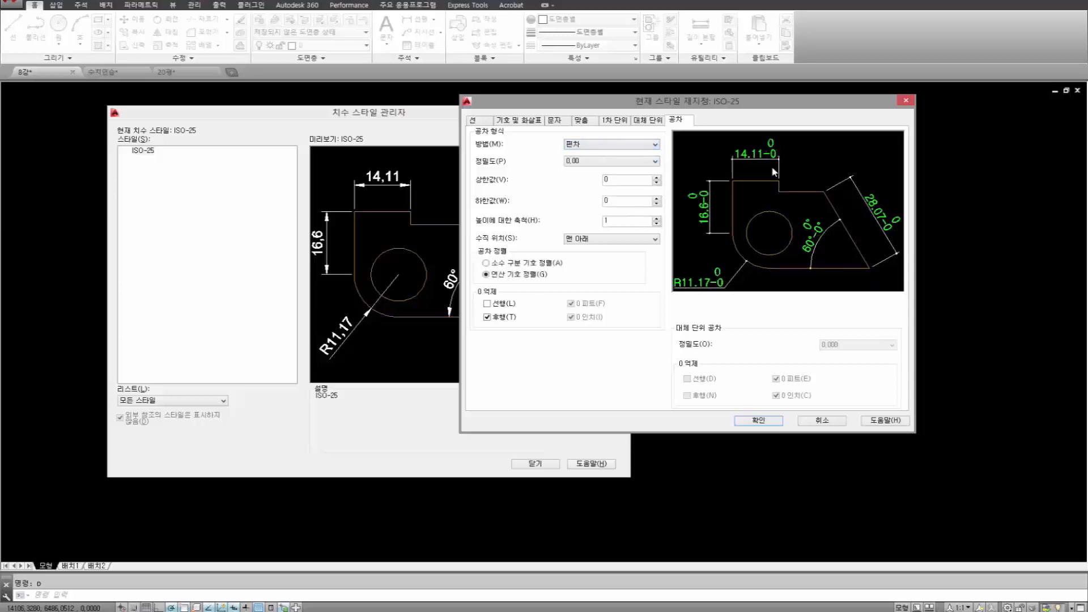
{"action": "double_click", "coordinate": [625, 179]}
{"action": "type", "text": "5"}
{"action": "left_click", "coordinate": [620, 202]}
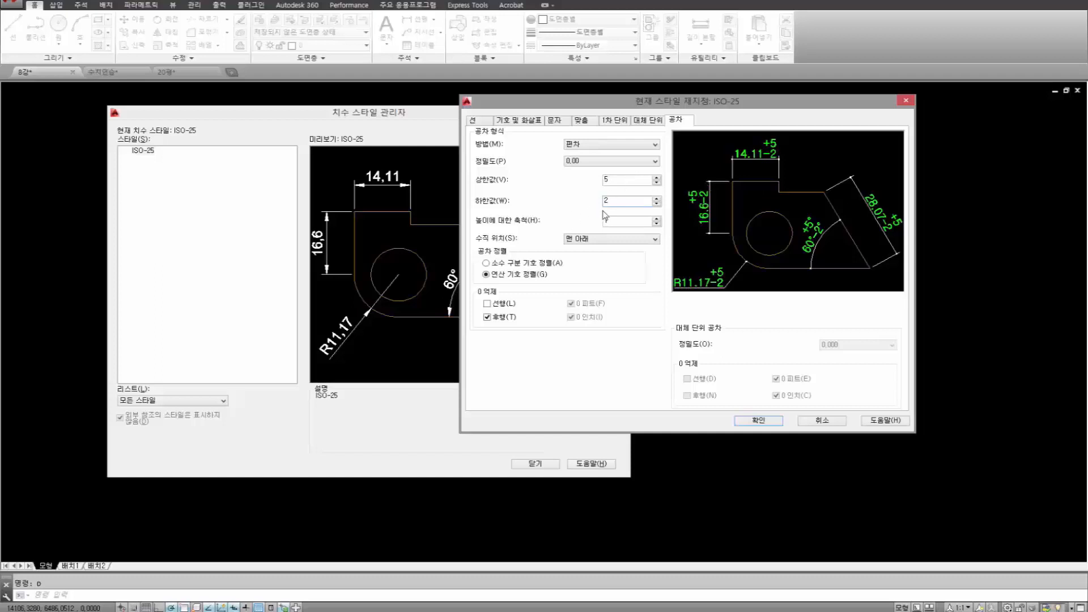
Set the override's tolerance method to 없음 and accept the override settings.
{"action": "left_click", "coordinate": [615, 145]}
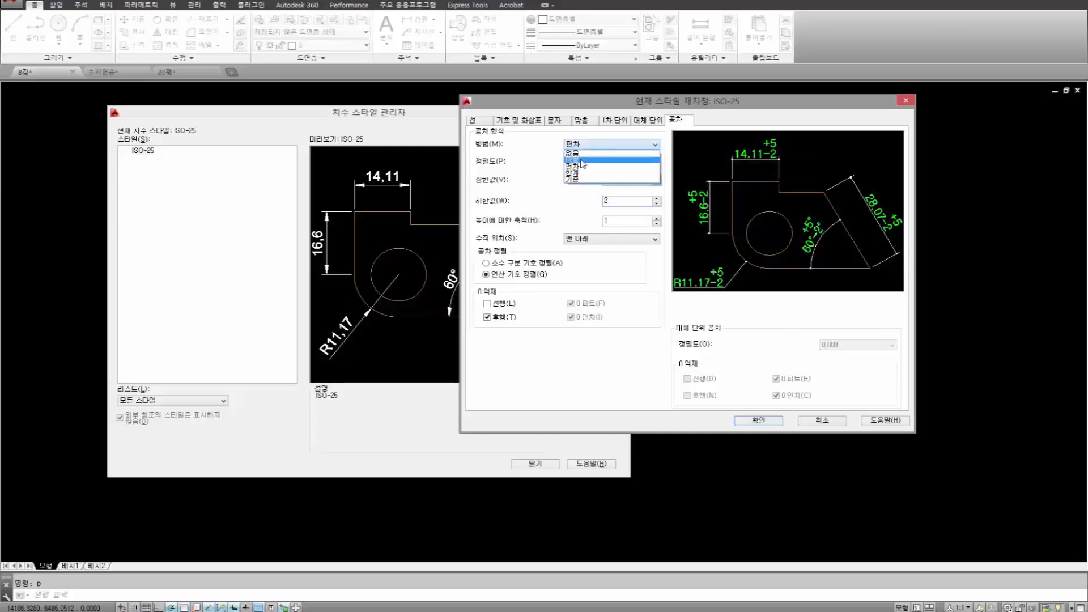
{"action": "left_click", "coordinate": [580, 154]}
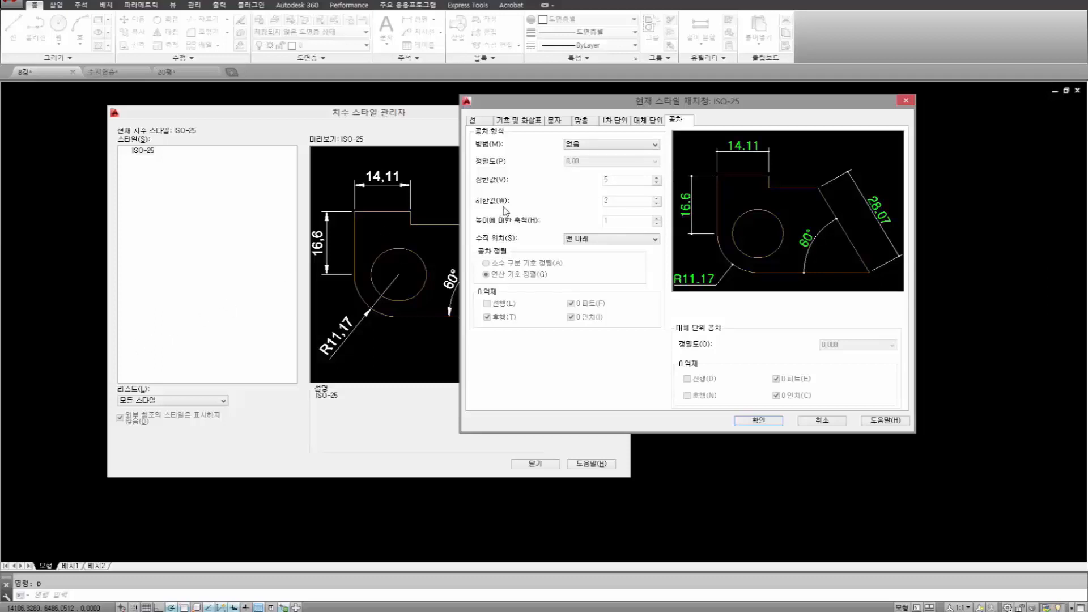
{"action": "left_click", "coordinate": [759, 421]}
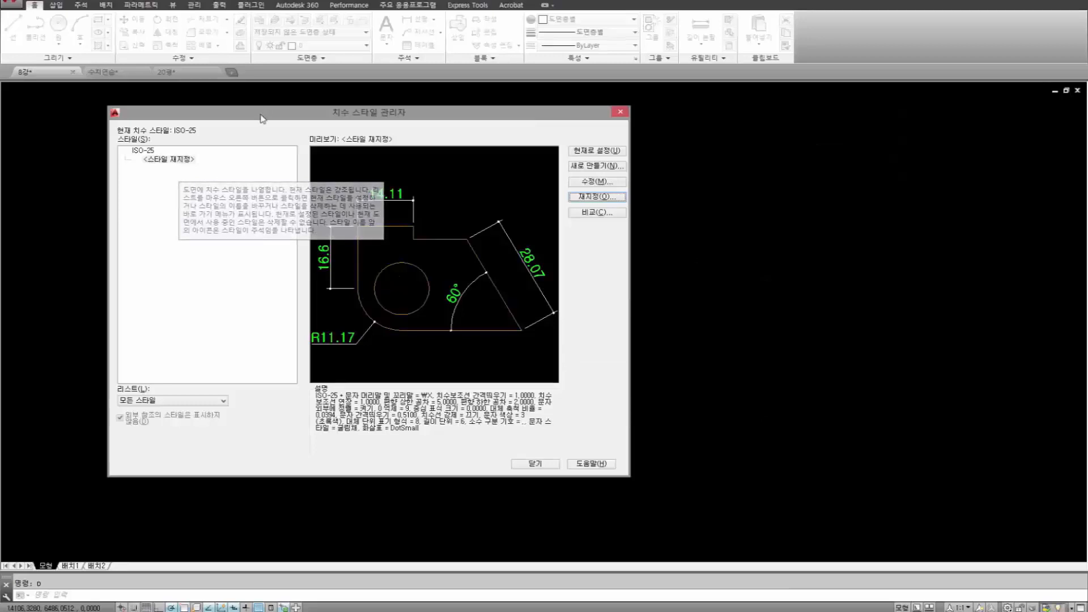
Reopen the ISO-25 style override, examine its fit settings, and accept them.
{"action": "mouse_move", "coordinate": [262, 117]}
{"action": "left_mouse_down"}
{"action": "mouse_move", "coordinate": [470, 132]}
{"action": "mouse_move", "coordinate": [624, 173]}
{"action": "mouse_move", "coordinate": [702, 149]}
{"action": "mouse_move", "coordinate": [532, 161]}
{"action": "left_mouse_up"}
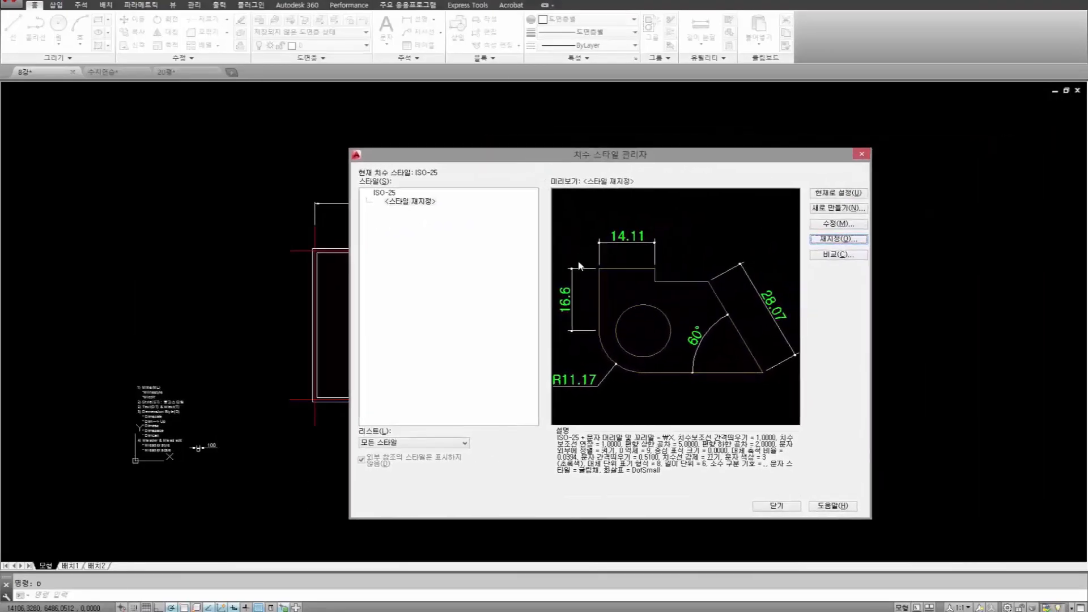
{"action": "left_click", "coordinate": [840, 240]}
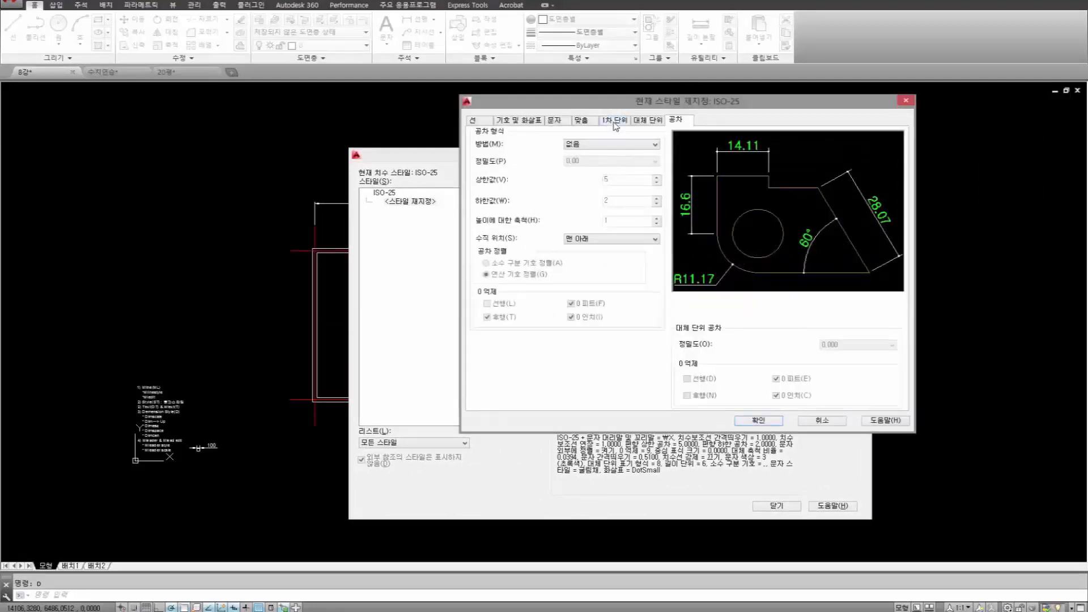
{"action": "left_click", "coordinate": [582, 120]}
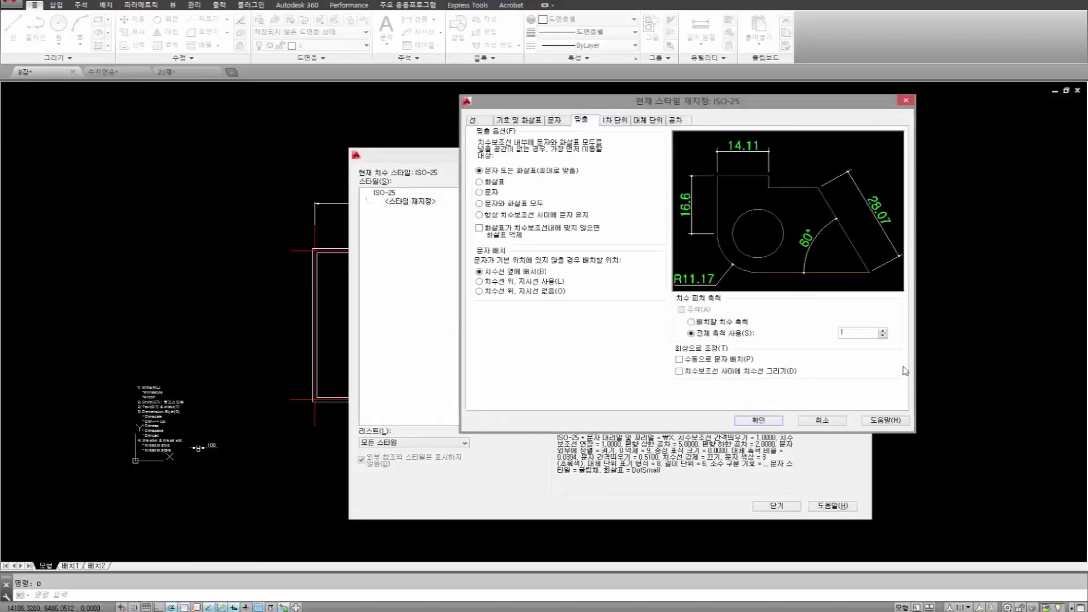
{"action": "left_click", "coordinate": [758, 419]}
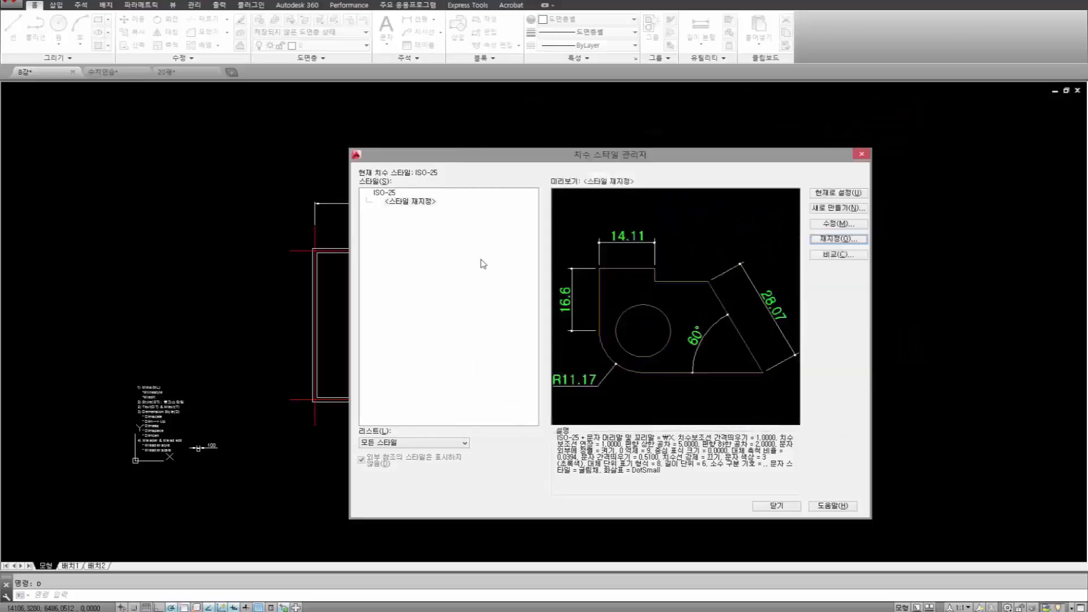
Examine the fit and line settings of the base ISO-25 style, leaving without changes.
{"action": "left_click", "coordinate": [390, 193]}
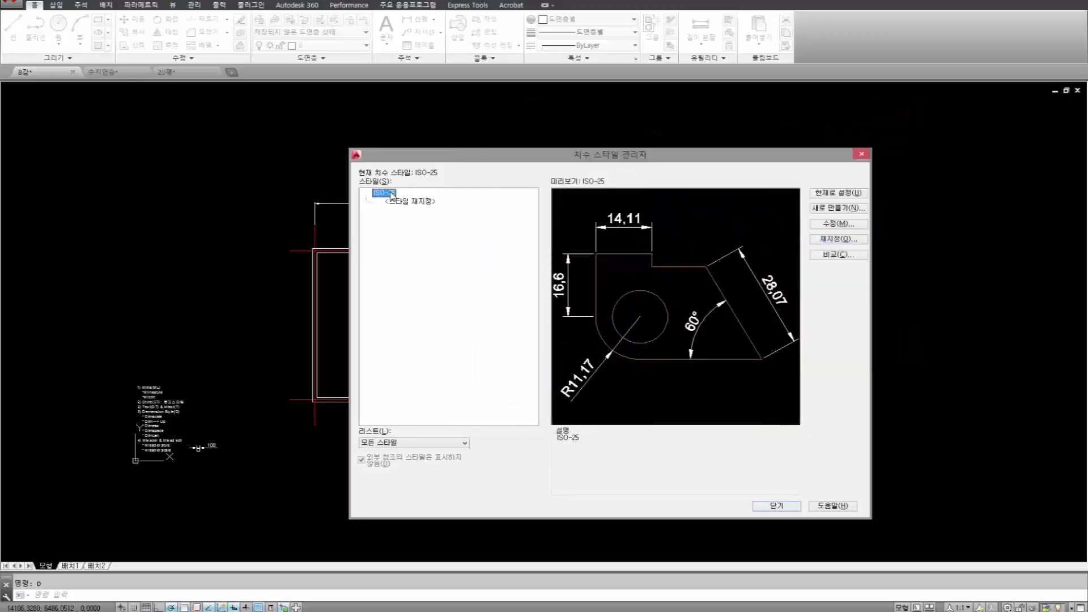
{"action": "left_click", "coordinate": [846, 226]}
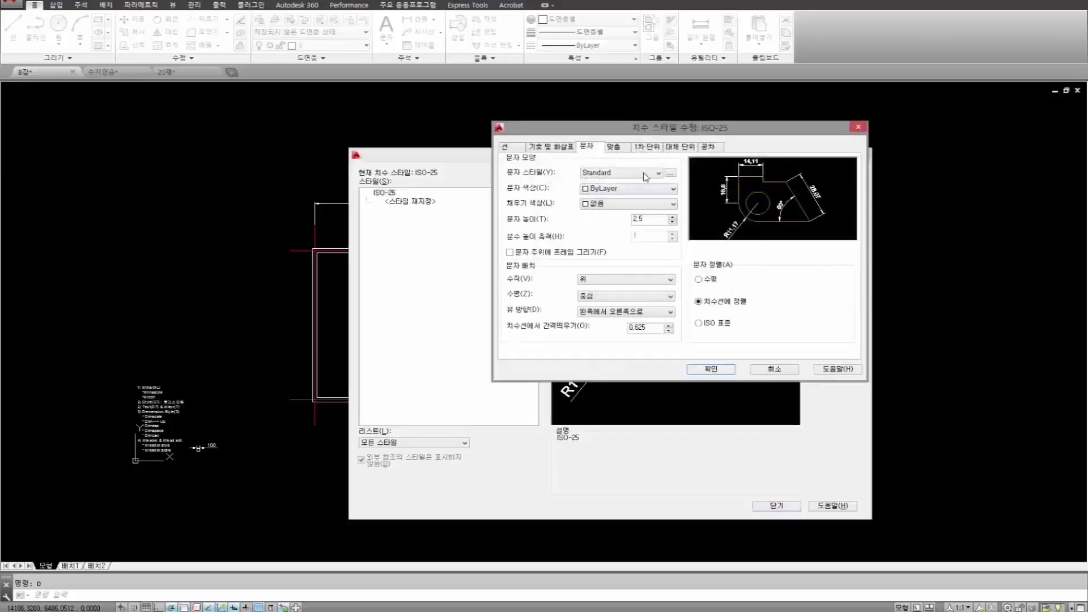
{"action": "left_click", "coordinate": [615, 151]}
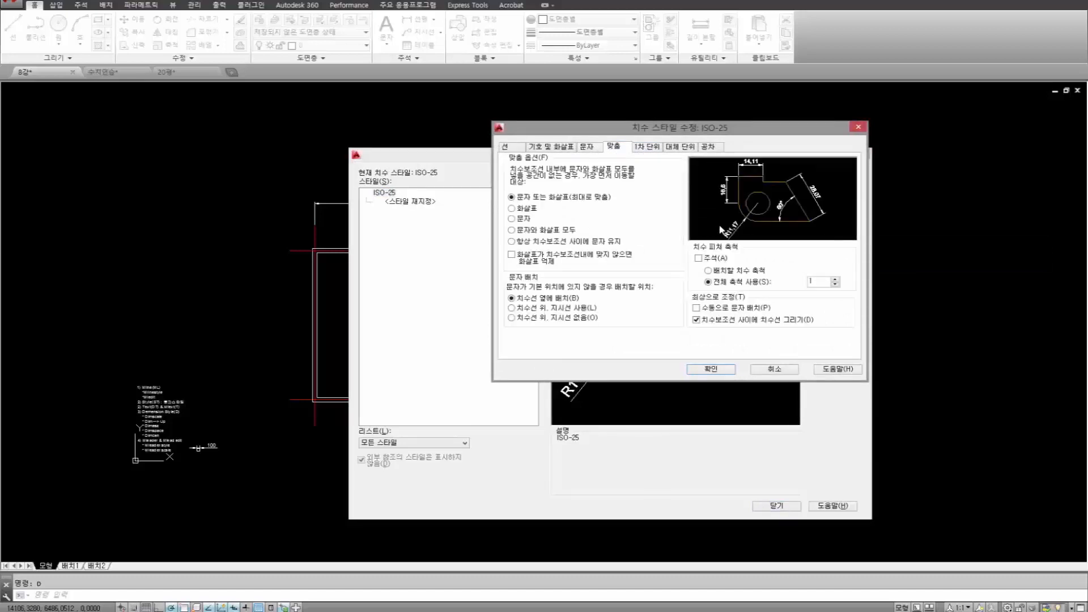
{"action": "left_click", "coordinate": [508, 150]}
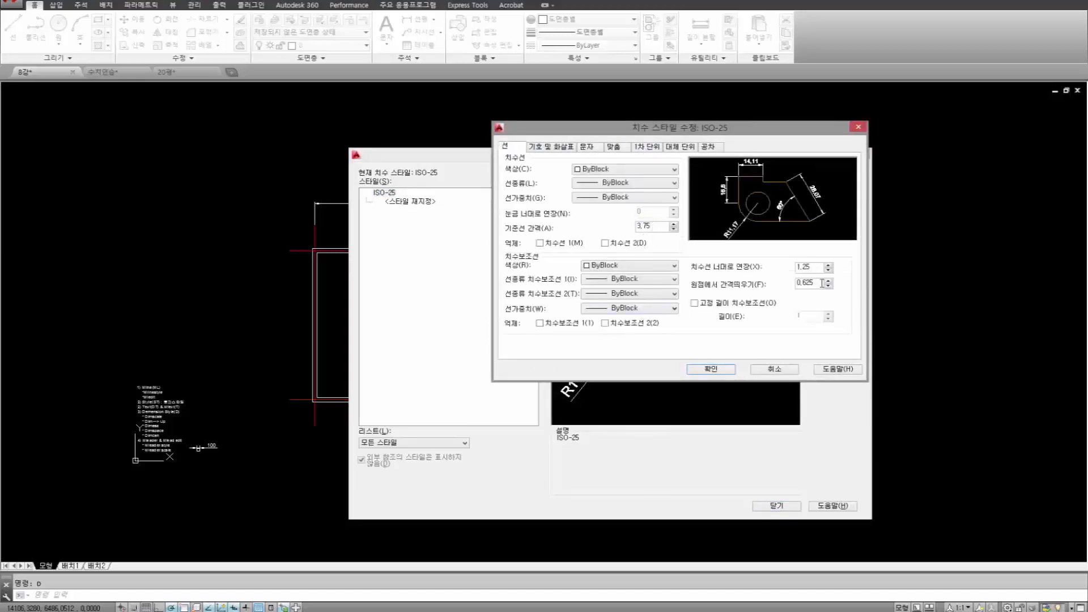
{"action": "left_click", "coordinate": [782, 371]}
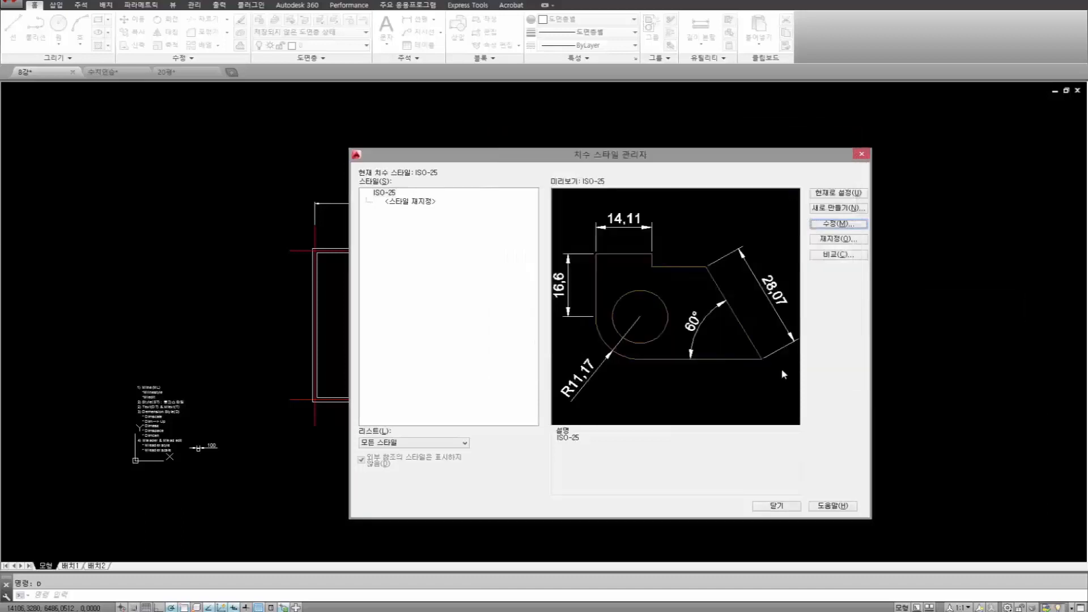
Try to make the base ISO-25 style current, decline discarding the style override, and close the dimension style manager.
{"action": "left_click", "coordinate": [387, 194]}
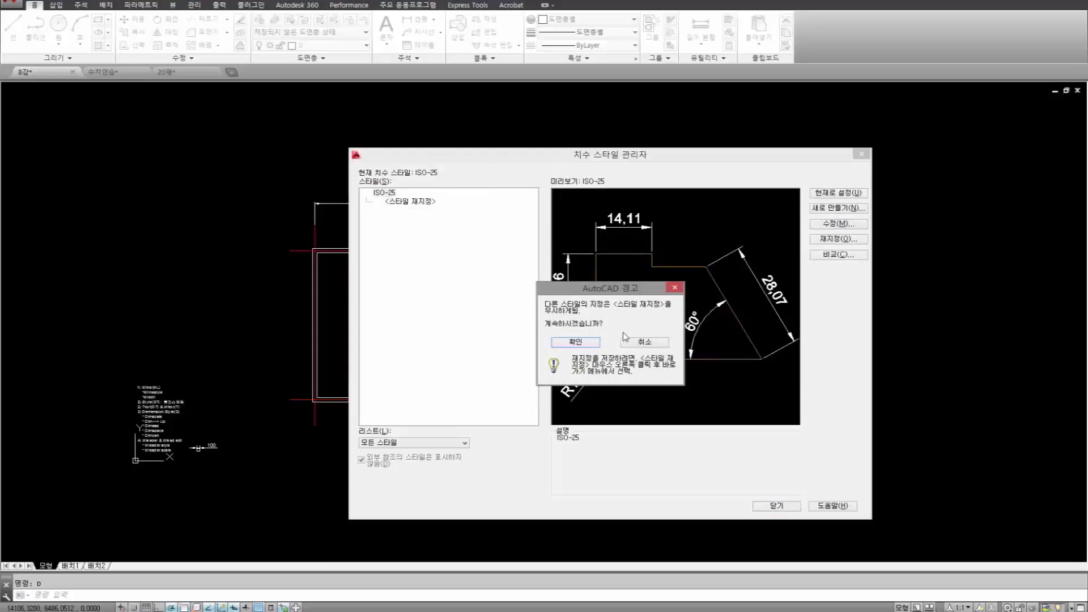
{"action": "left_click", "coordinate": [645, 342]}
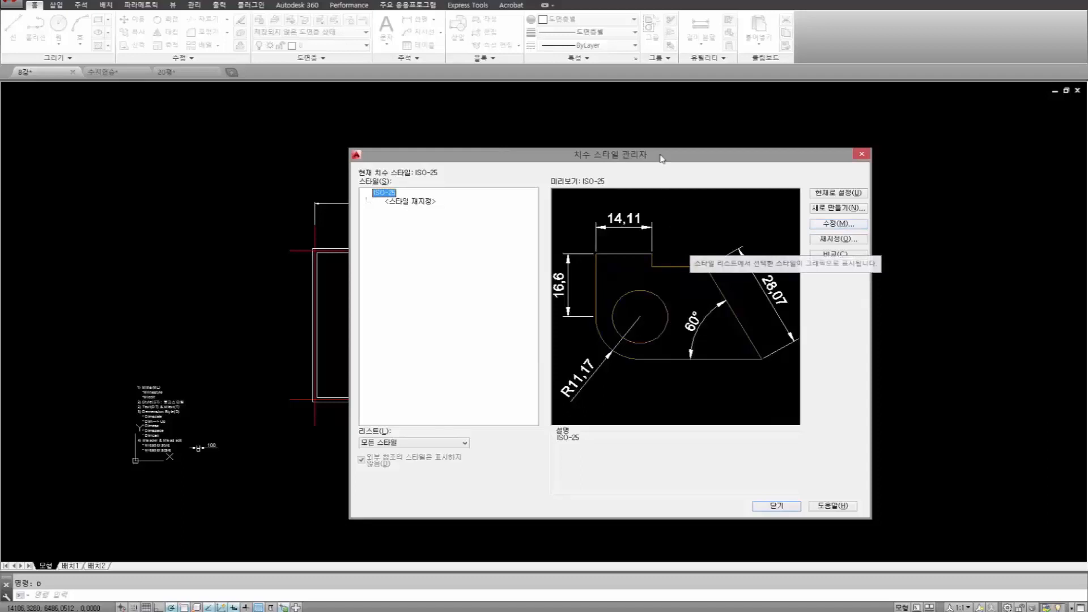
{"action": "left_click_drag", "start_coordinate": [661, 154], "coordinate": [736, 190]}
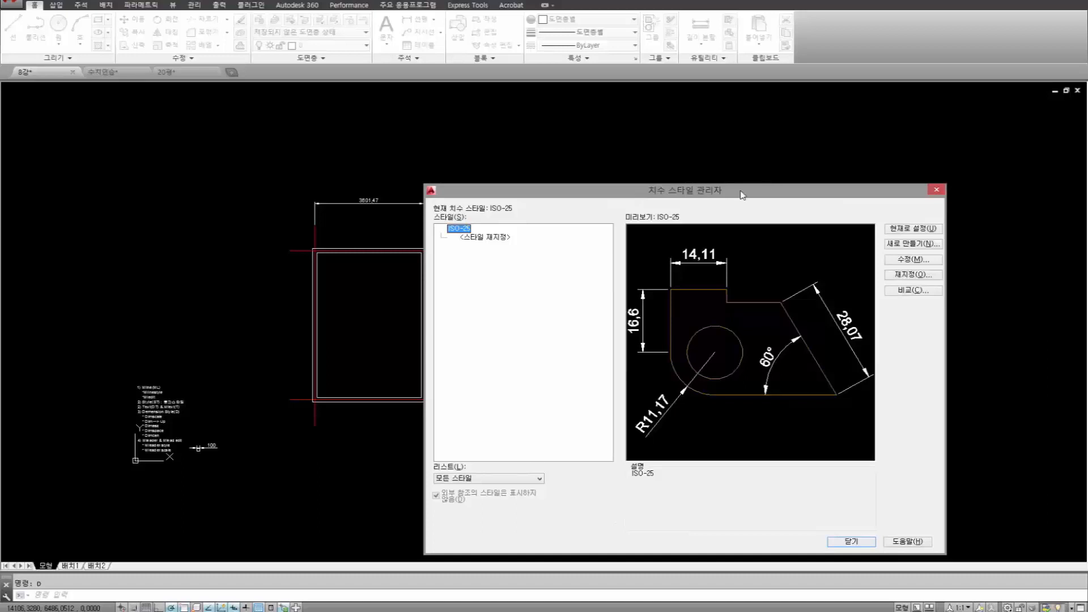
{"action": "left_click_drag", "start_coordinate": [736, 195], "coordinate": [744, 156]}
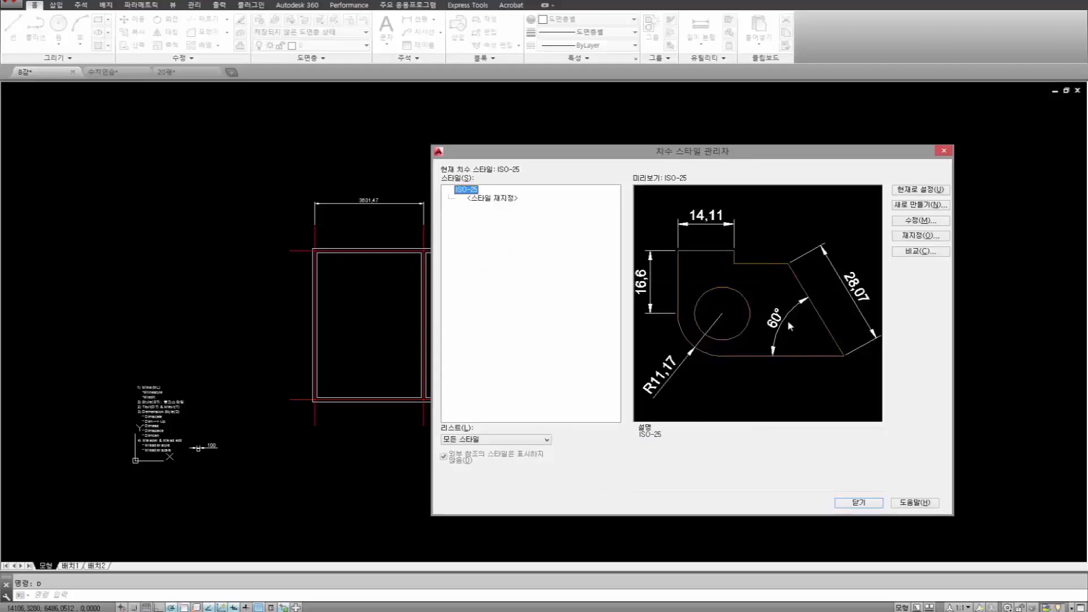
{"action": "left_click", "coordinate": [944, 152]}
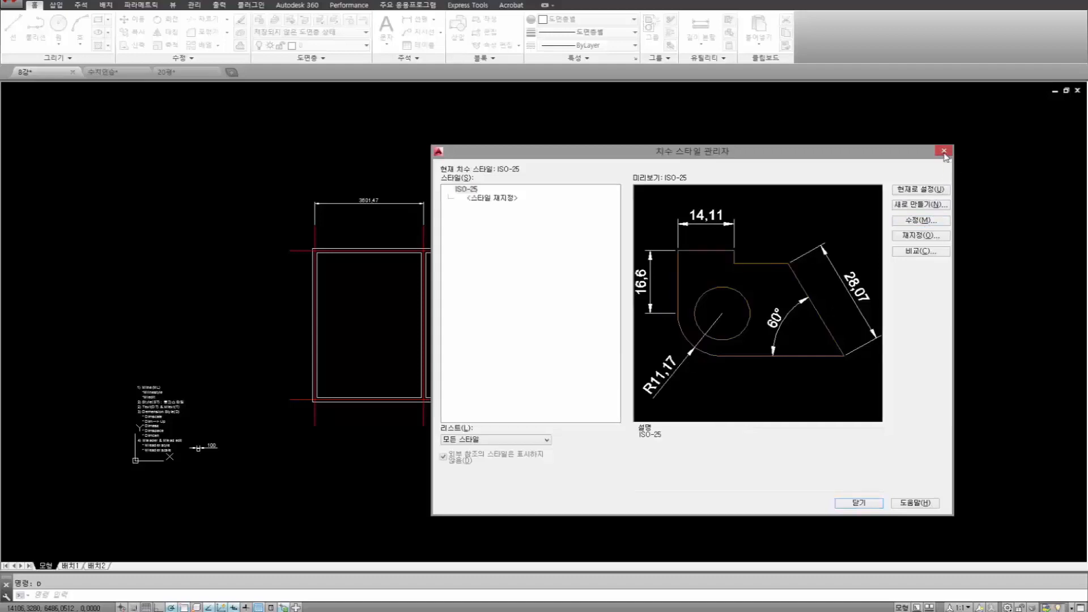
{"action": "left_click", "coordinate": [660, 334]}
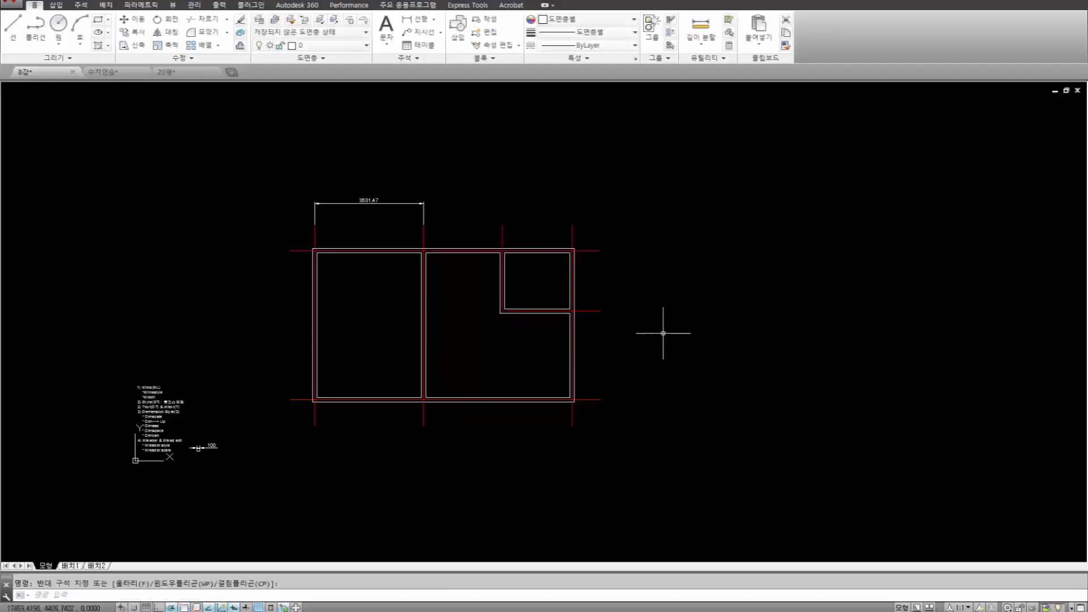
{"action": "type", "text": "dim"}
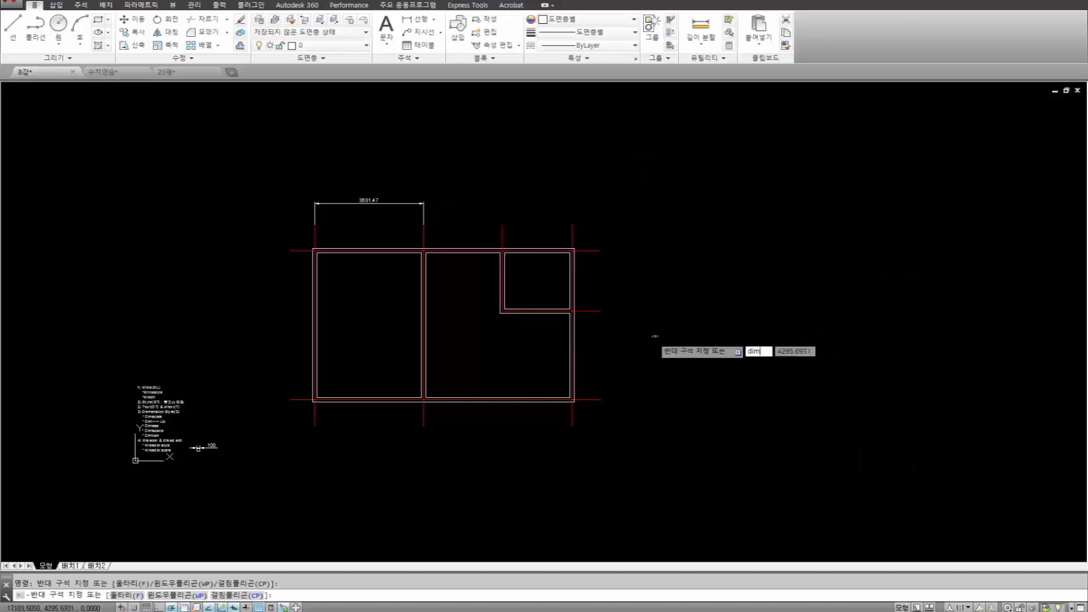
{"action": "type", "text": "sc"}
{"action": "key", "text": "Escape"}
Set the DIMSCALE variable to 50.
{"action": "type", "text": "DIMs"}
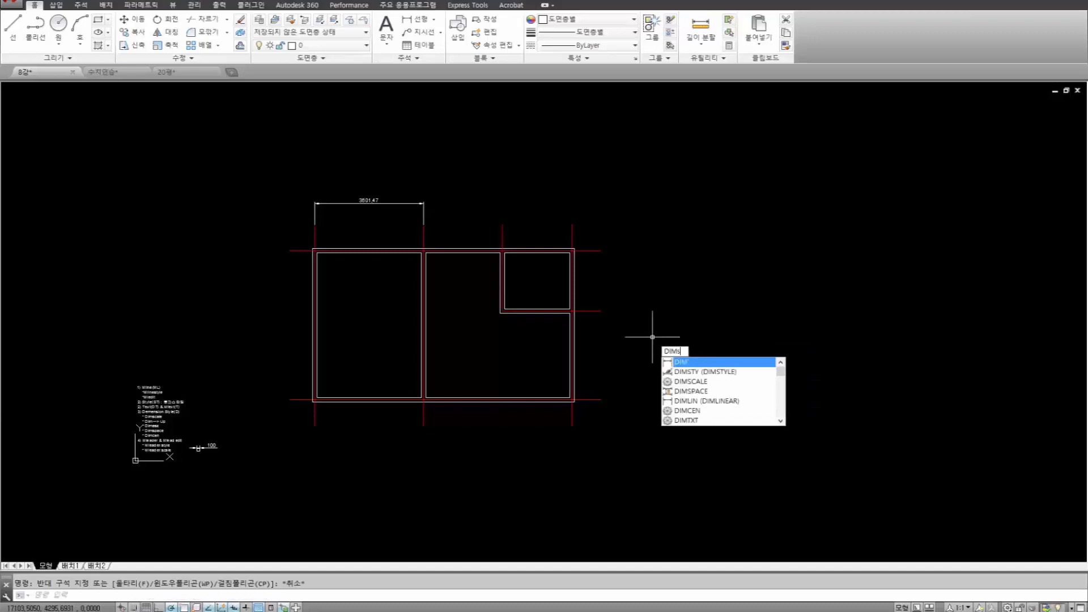
{"action": "type", "text": "c"}
{"action": "key", "text": "Return"}
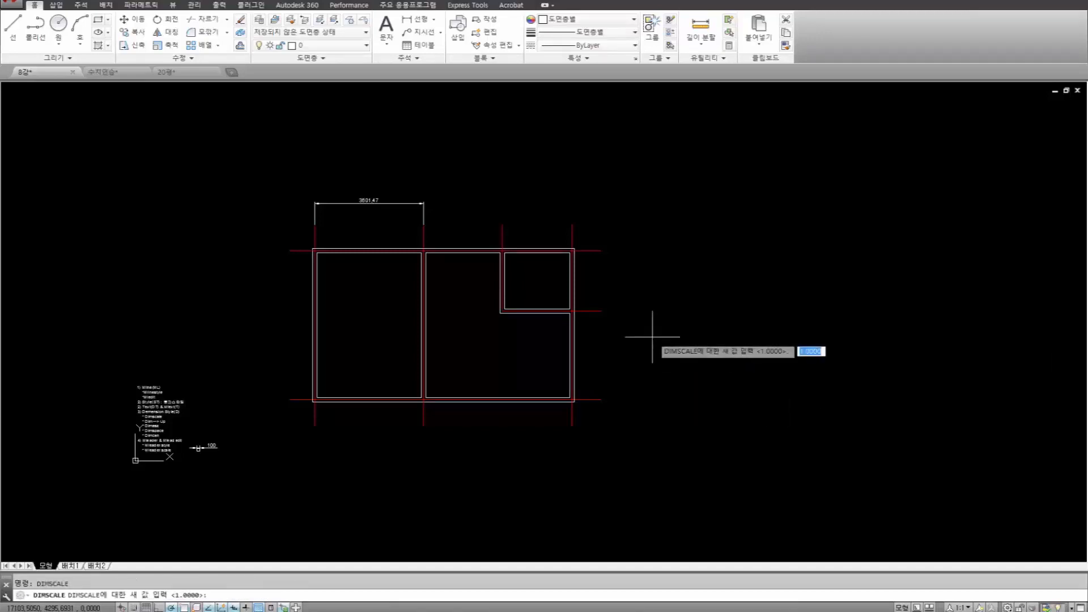
{"action": "type", "text": "50"}
{"action": "key", "text": "Return"}
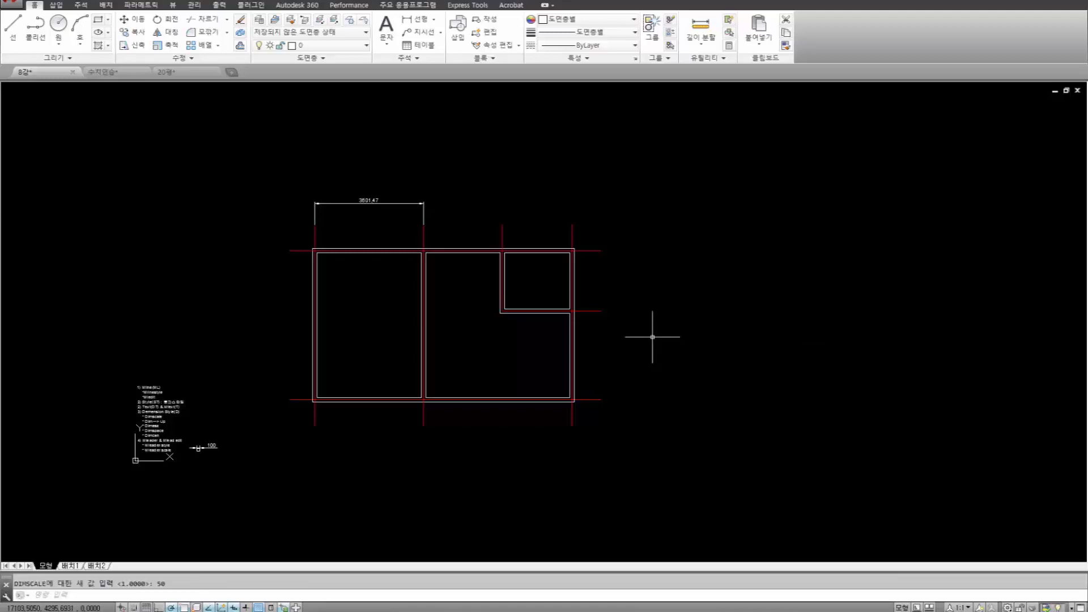
Update all dimensions in the drawing to the current style override with the DIM update (up) option.
{"action": "type", "text": "dim"}
{"action": "key", "text": "Return"}
{"action": "type", "text": "ㄴ"}
{"action": "key", "text": "Return"}
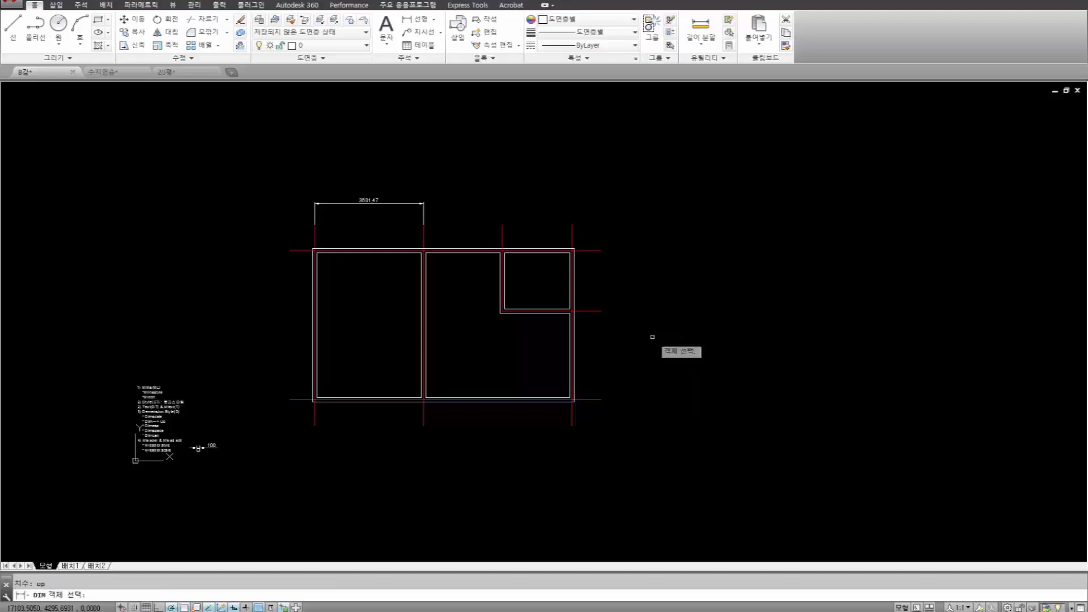
{"action": "type", "text": "ㅁ"}
{"action": "type", "text": "ll"}
{"action": "key", "text": "Return"}
{"action": "key", "text": "Return"}
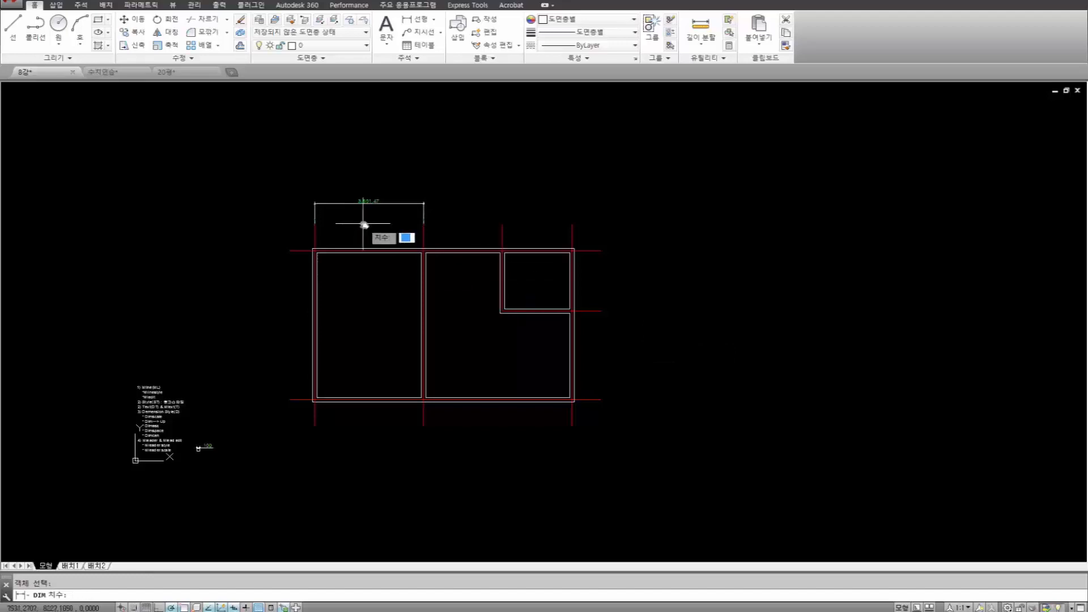
{"action": "scroll", "coordinate": [366, 232], "scroll_direction": "up", "scroll_amount": 4}
{"action": "key", "text": "Escape"}
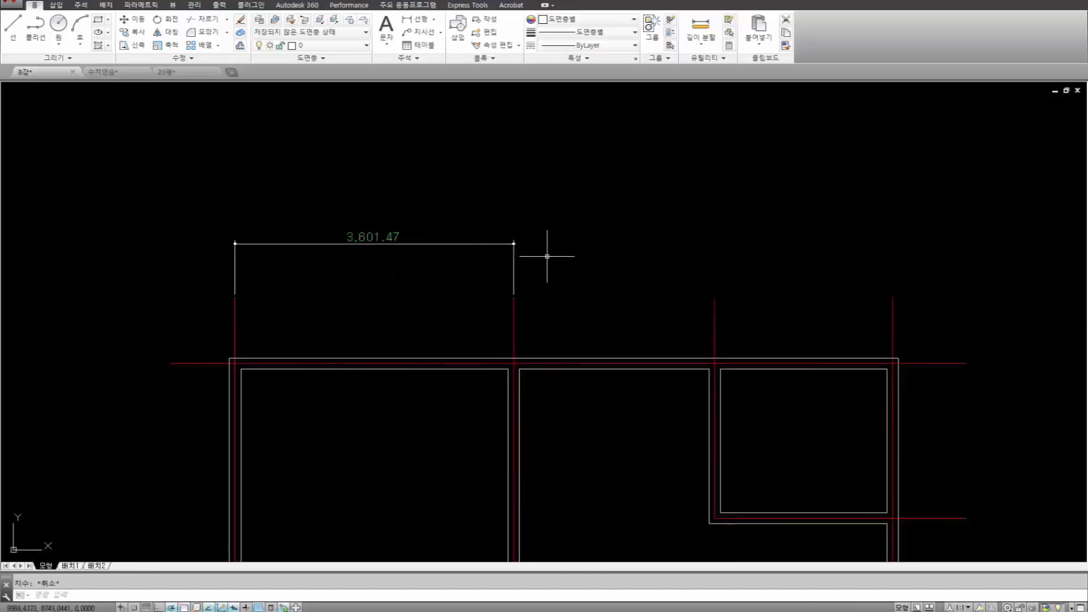
Reopen the ISO-25 style override, check the overall scale in its fit settings, and accept the dialog.
{"action": "type", "text": "d"}
{"action": "key", "text": "Return"}
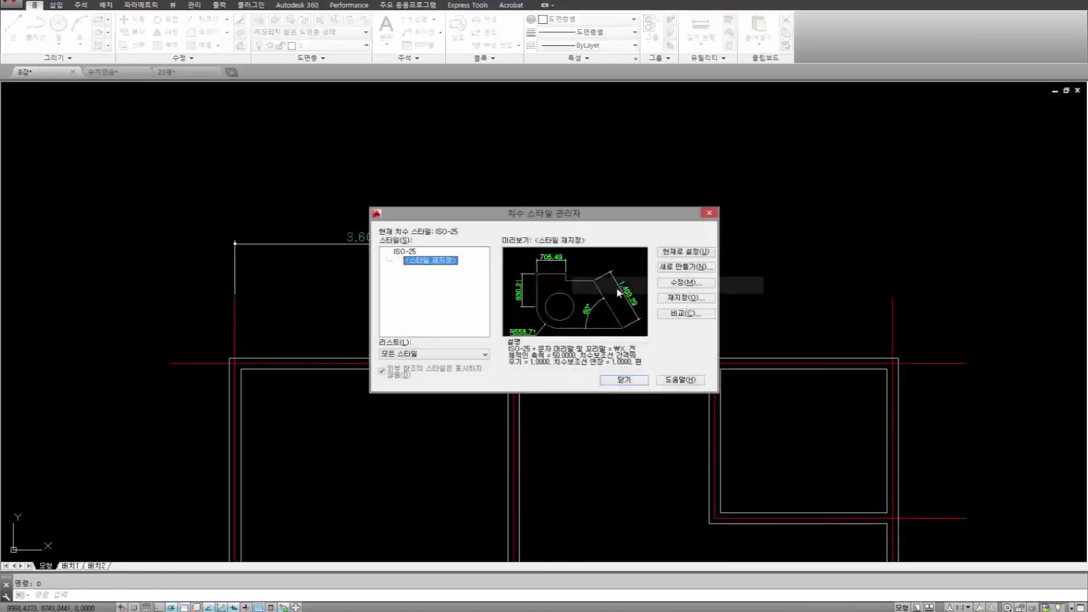
{"action": "left_click", "coordinate": [687, 301]}
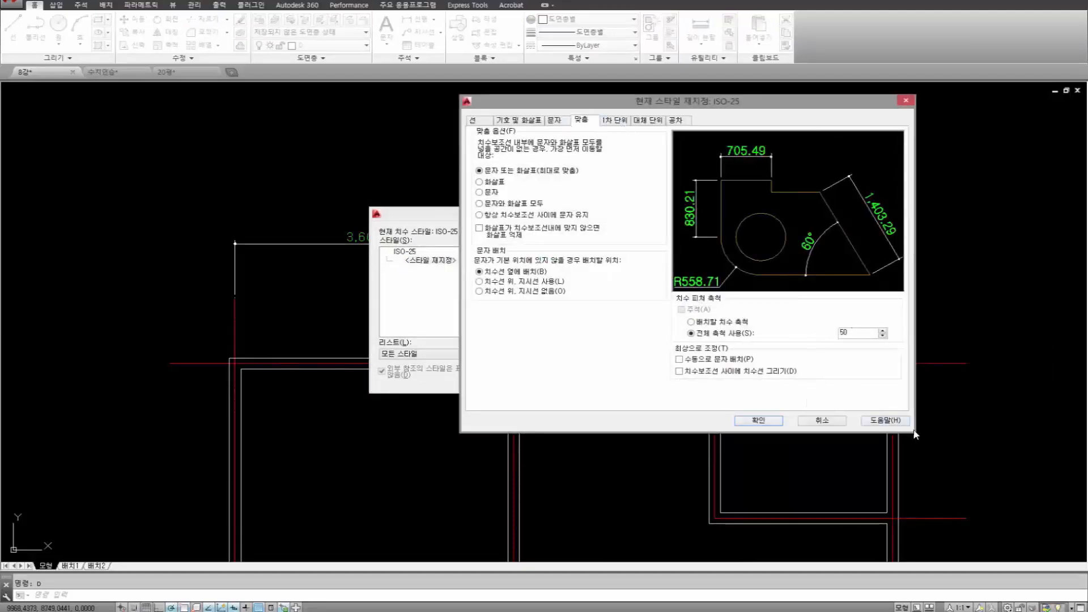
{"action": "left_click_drag", "start_coordinate": [916, 434], "coordinate": [835, 358]}
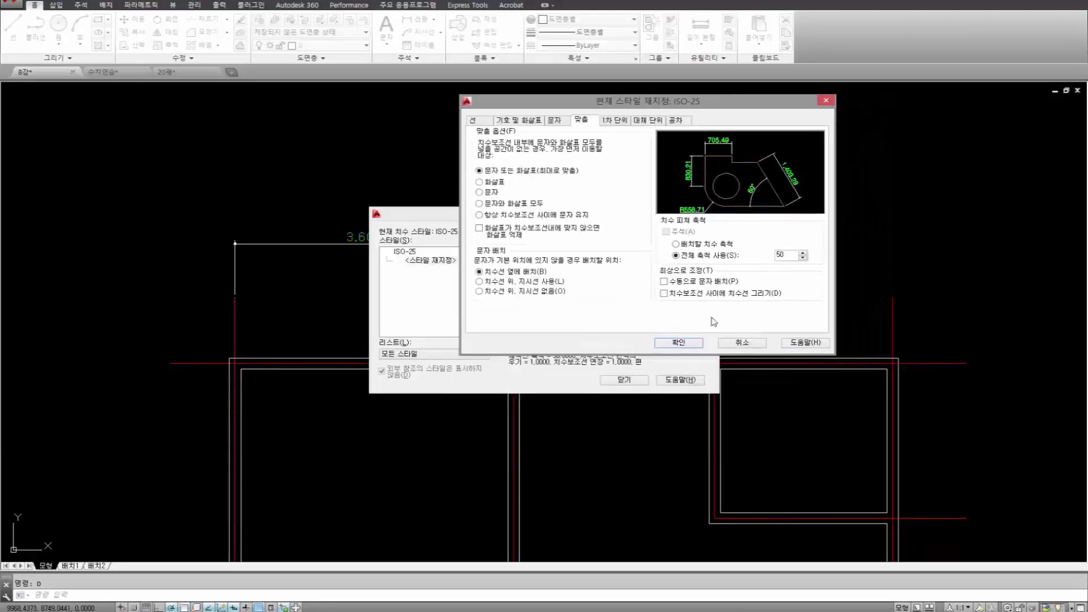
{"action": "left_click", "coordinate": [684, 343]}
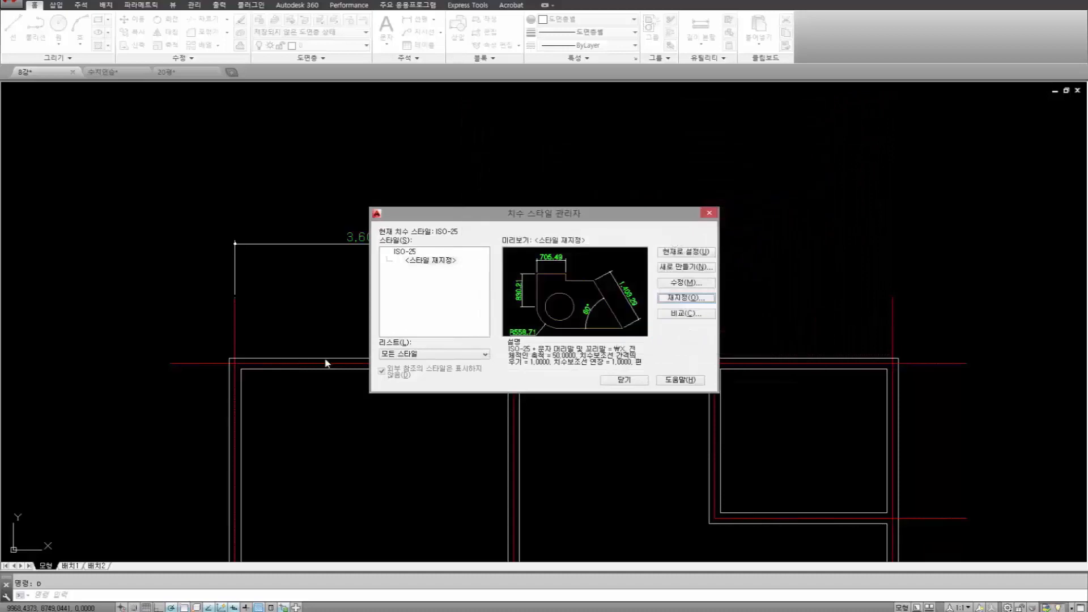
Close the dimension style manager and measure the gap between the leftmost centre line's upper end and the dimension's extension line.
{"action": "left_click", "coordinate": [624, 379]}
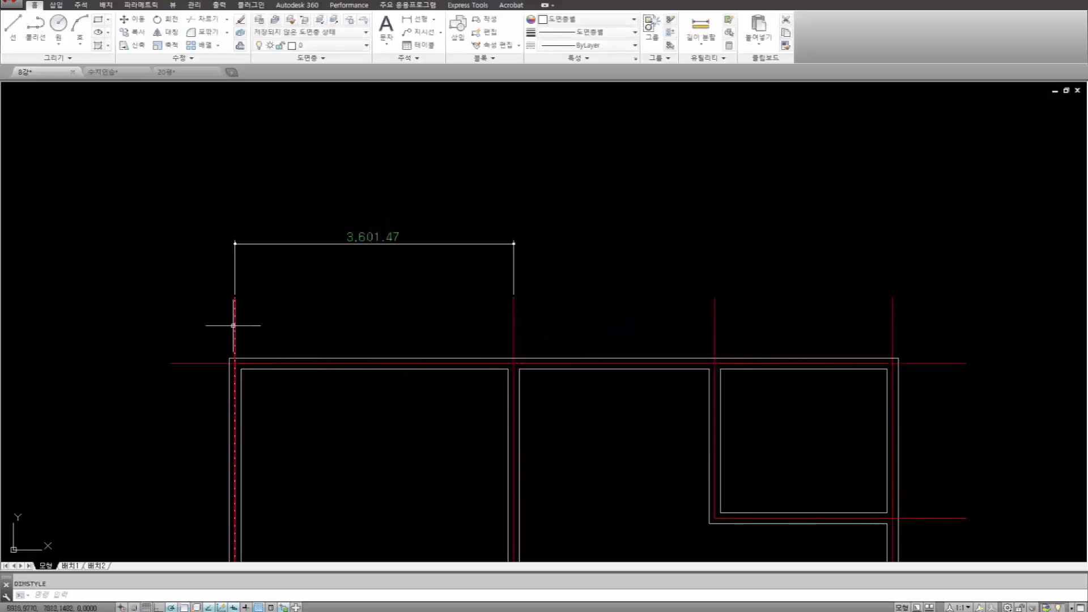
{"action": "middle_click_drag", "start_coordinate": [233, 321], "coordinate": [290, 341]}
{"action": "scroll", "coordinate": [292, 313], "scroll_direction": "up", "scroll_amount": 7}
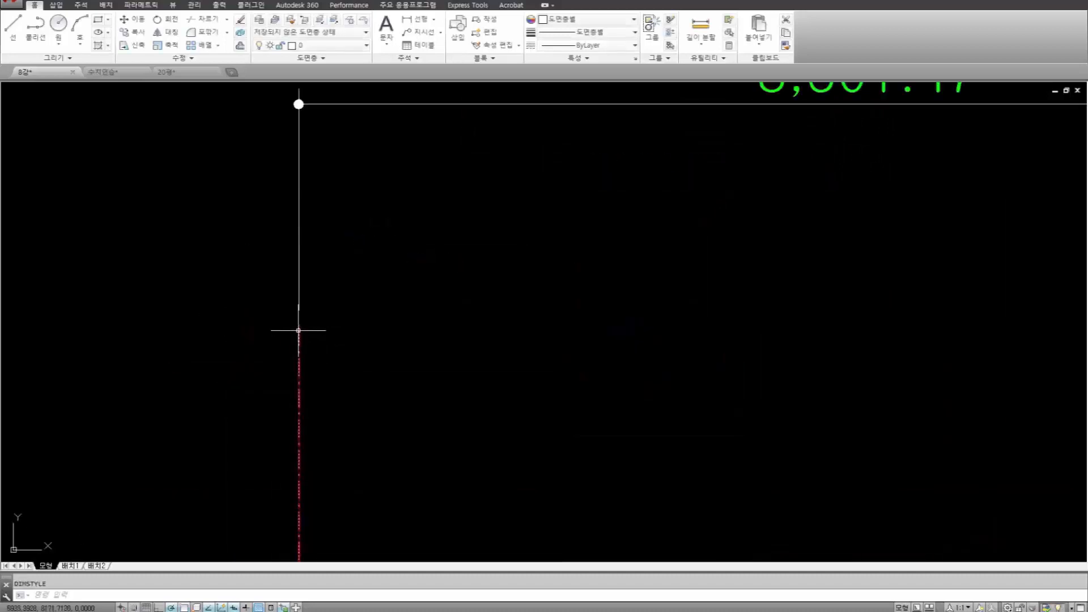
{"action": "type", "text": "DI"}
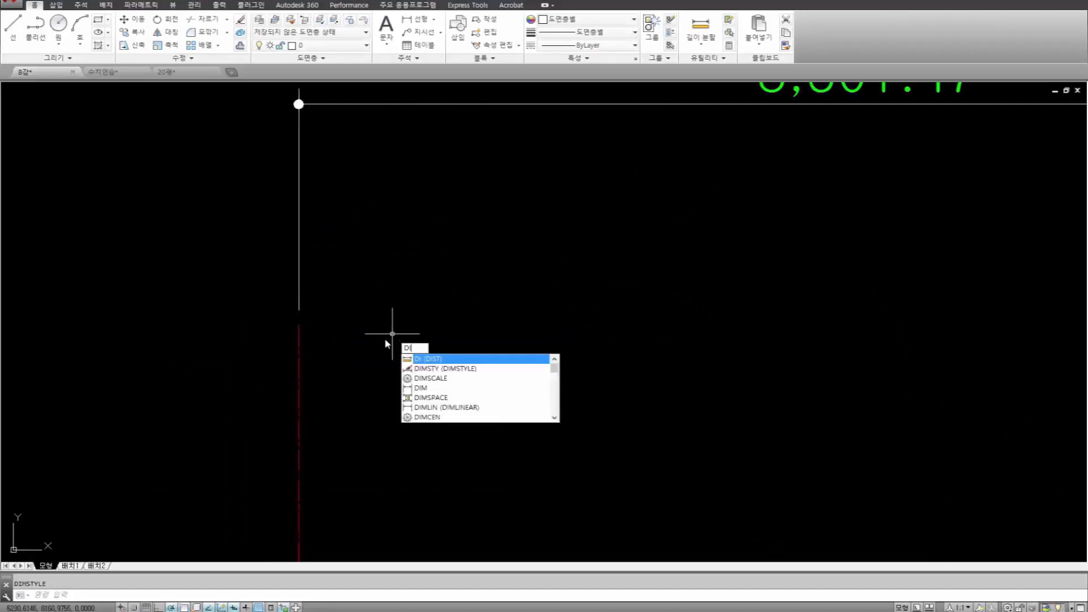
{"action": "key", "text": "Return"}
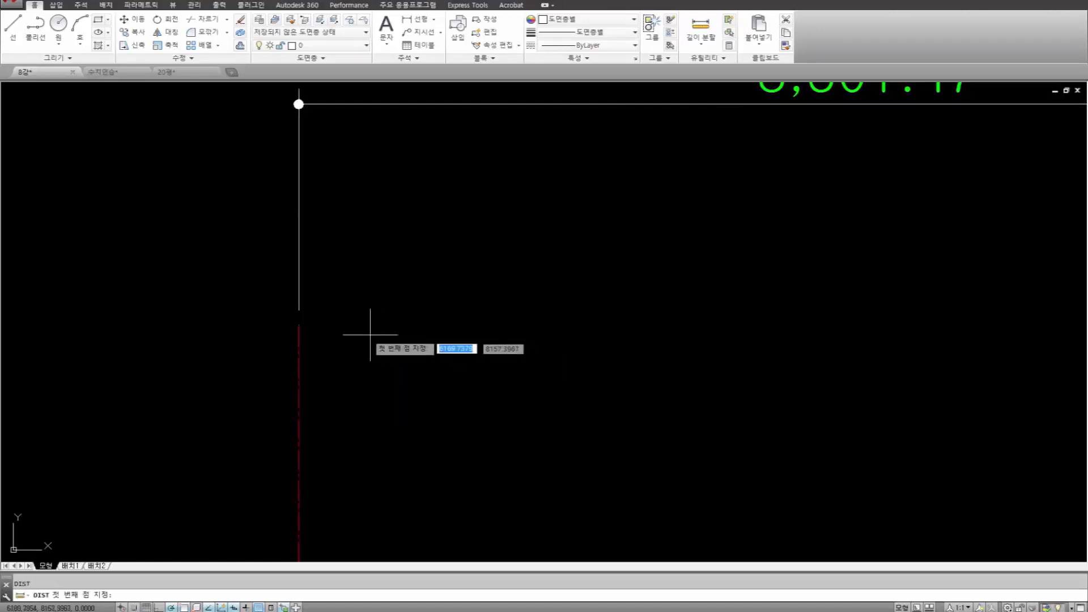
{"action": "left_click", "coordinate": [298, 324]}
{"action": "left_click", "coordinate": [299, 310]}
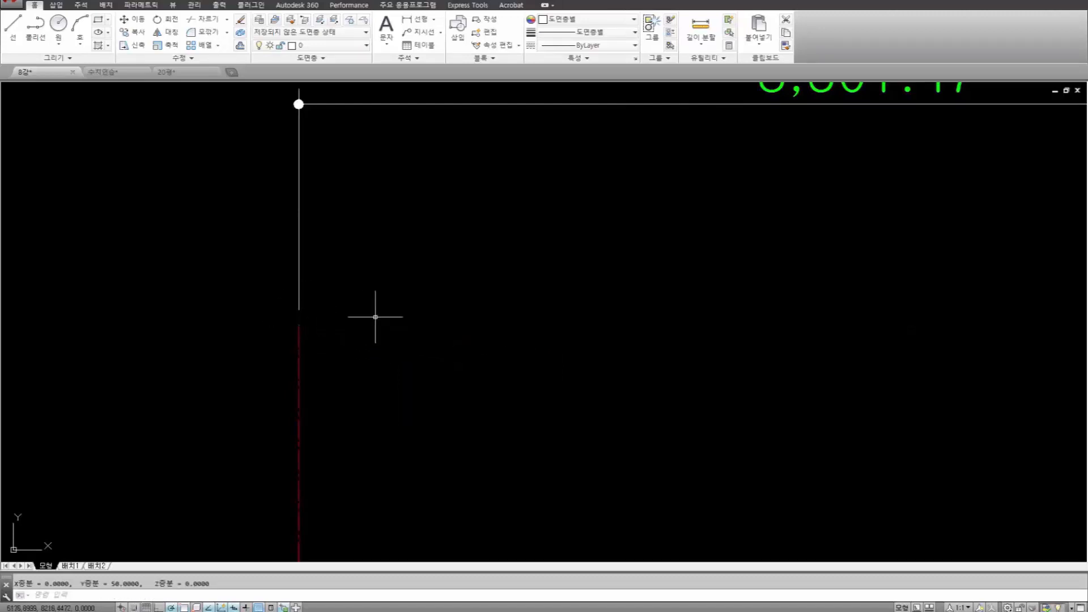
Reopen the ISO-25 style override, review its text appearance and height settings, and close both dialogs.
{"action": "scroll", "coordinate": [362, 319], "scroll_direction": "down", "scroll_amount": 4}
{"action": "middle_click_drag", "start_coordinate": [535, 289], "coordinate": [417, 296]}
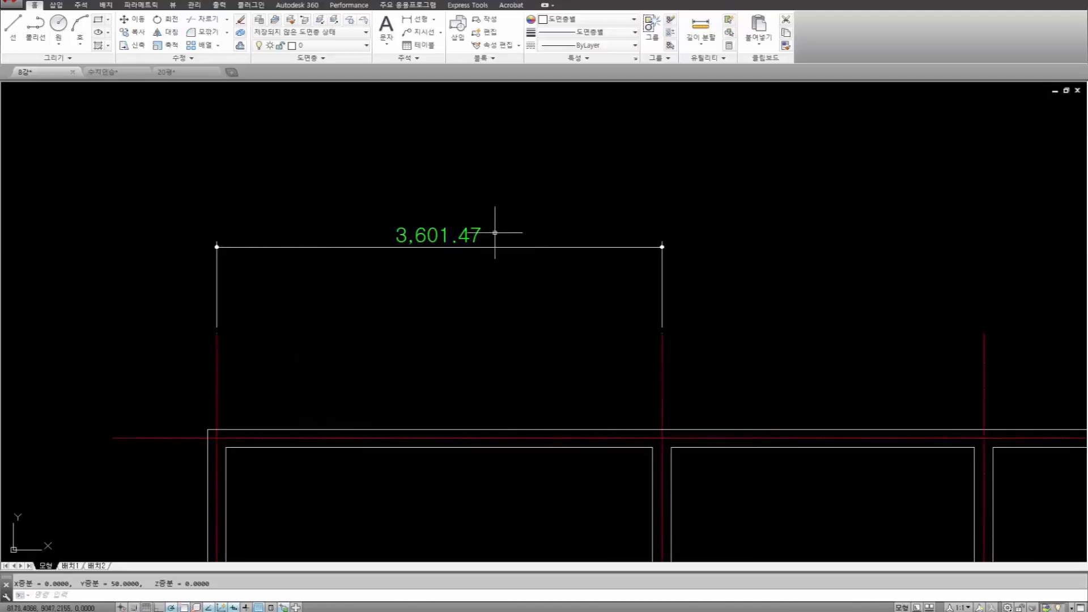
{"action": "type", "text": "d"}
{"action": "key", "text": "Return"}
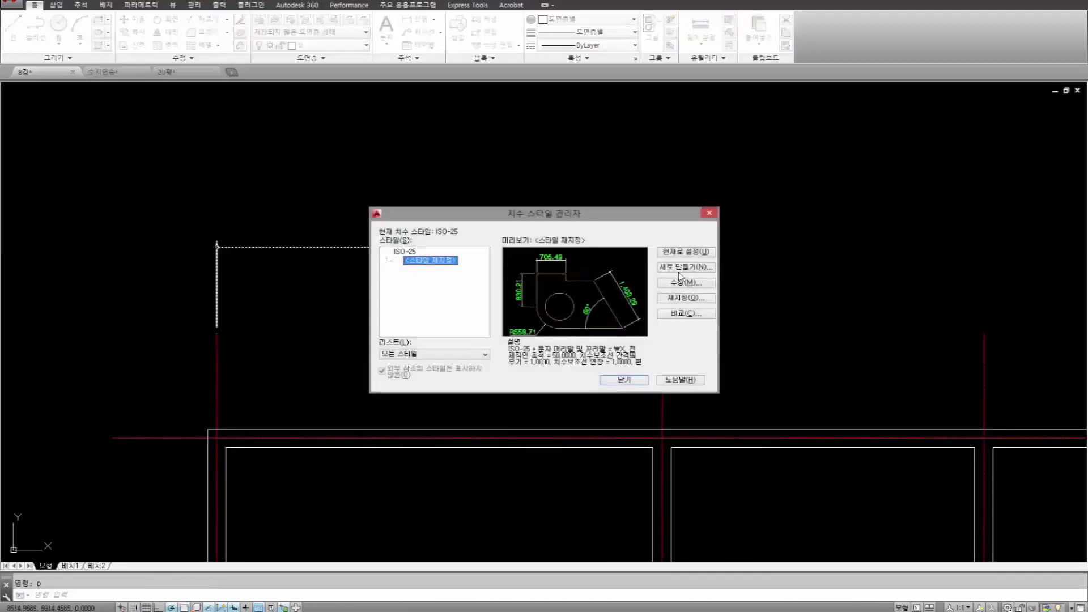
{"action": "left_click", "coordinate": [688, 303]}
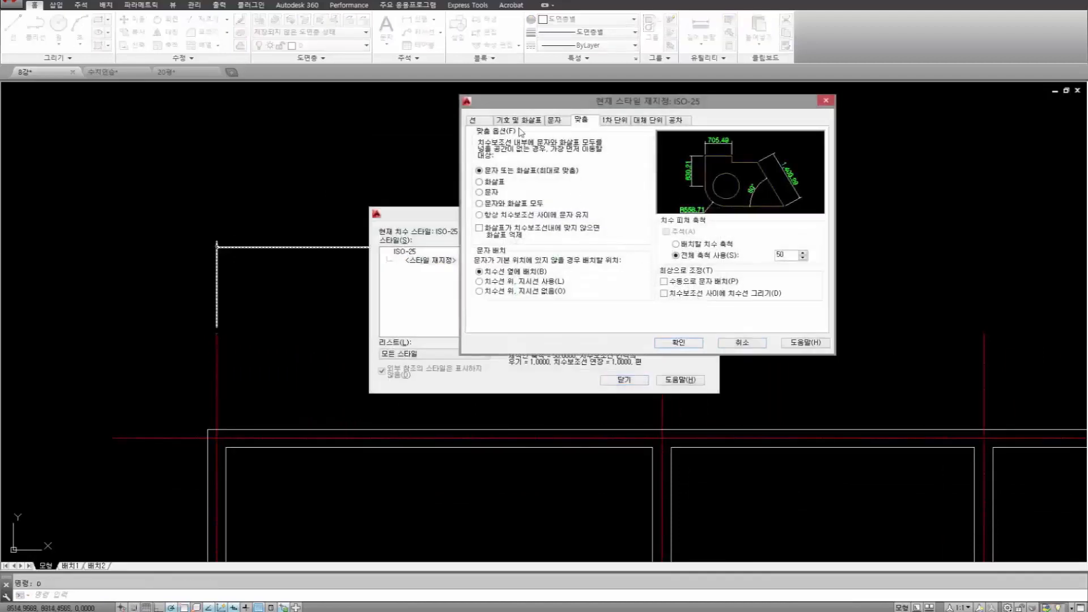
{"action": "left_click", "coordinate": [556, 122]}
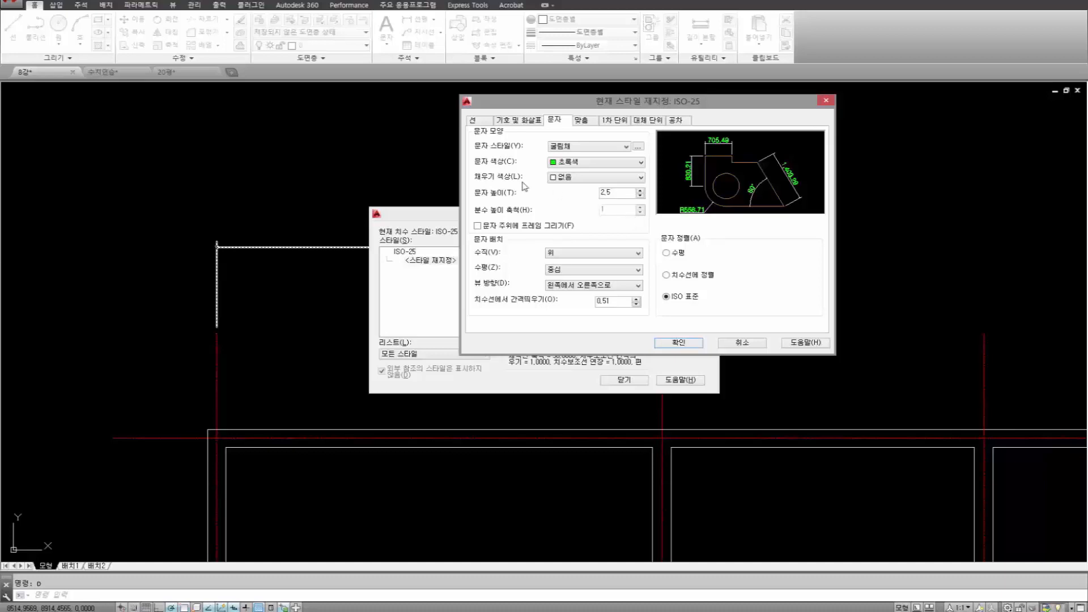
{"action": "left_click", "coordinate": [683, 343]}
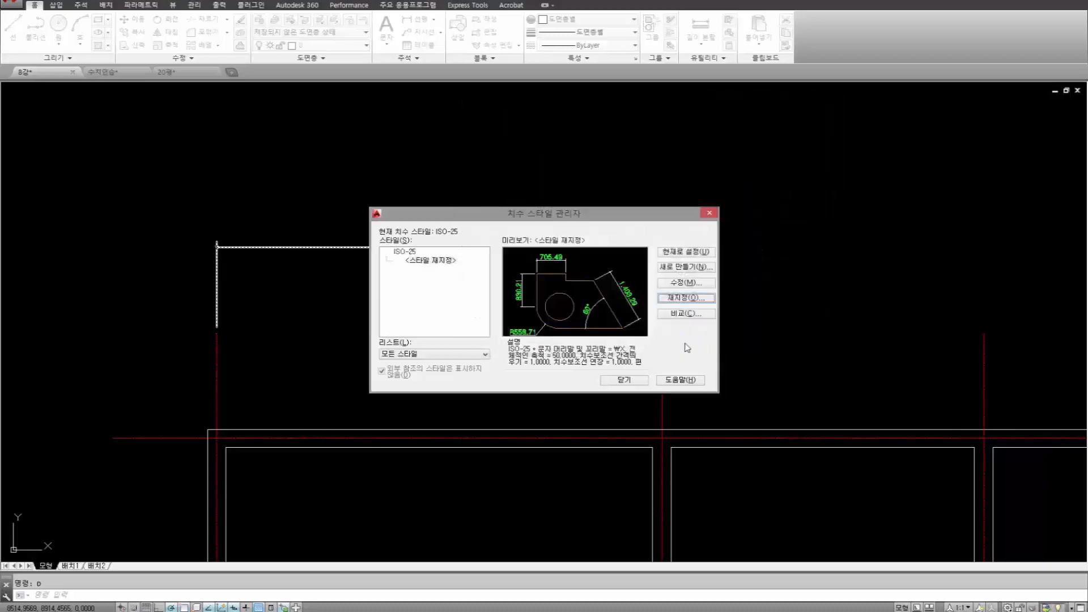
{"action": "left_click", "coordinate": [624, 381]}
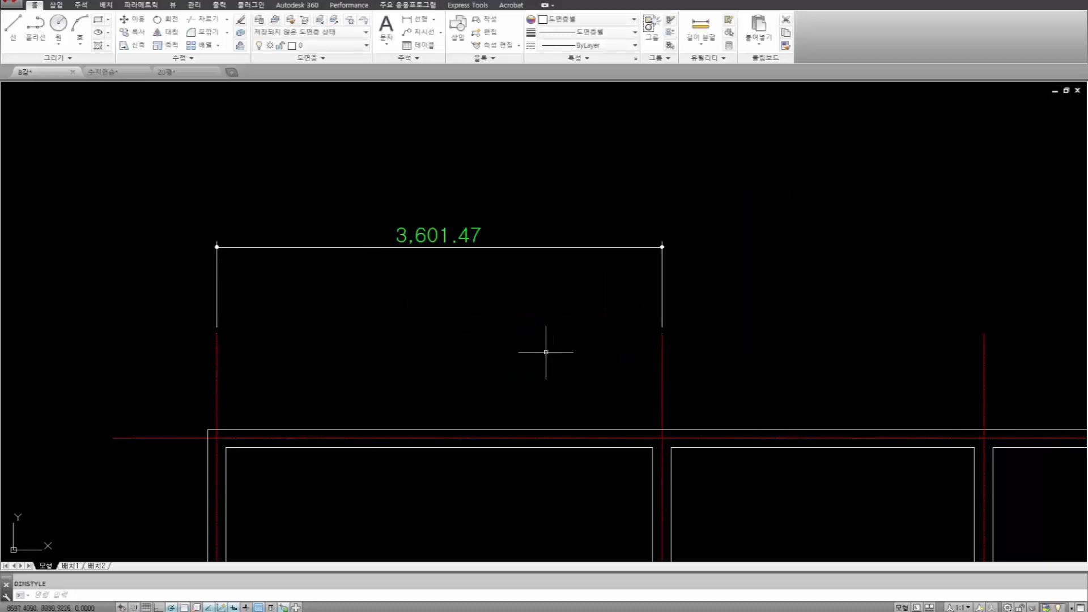
Measure the height of the digit 3 in the horizontal dimension's text, from its top to its base.
{"action": "middle_click_drag", "start_coordinate": [404, 259], "coordinate": [420, 303]}
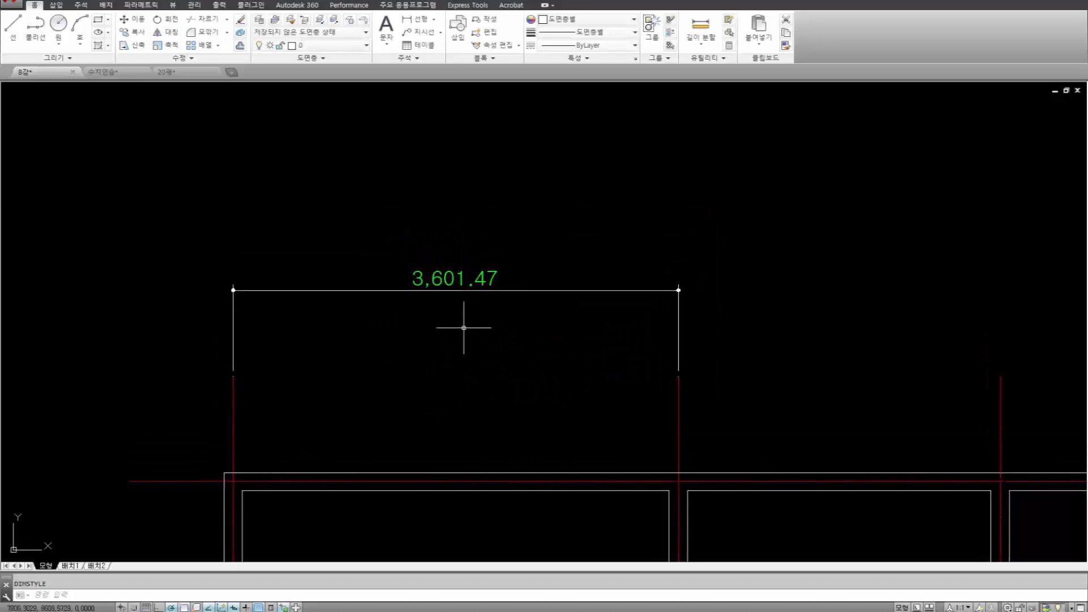
{"action": "scroll", "coordinate": [424, 307], "scroll_direction": "up", "scroll_amount": 2}
{"action": "scroll", "coordinate": [426, 308], "scroll_direction": "down", "scroll_amount": 2}
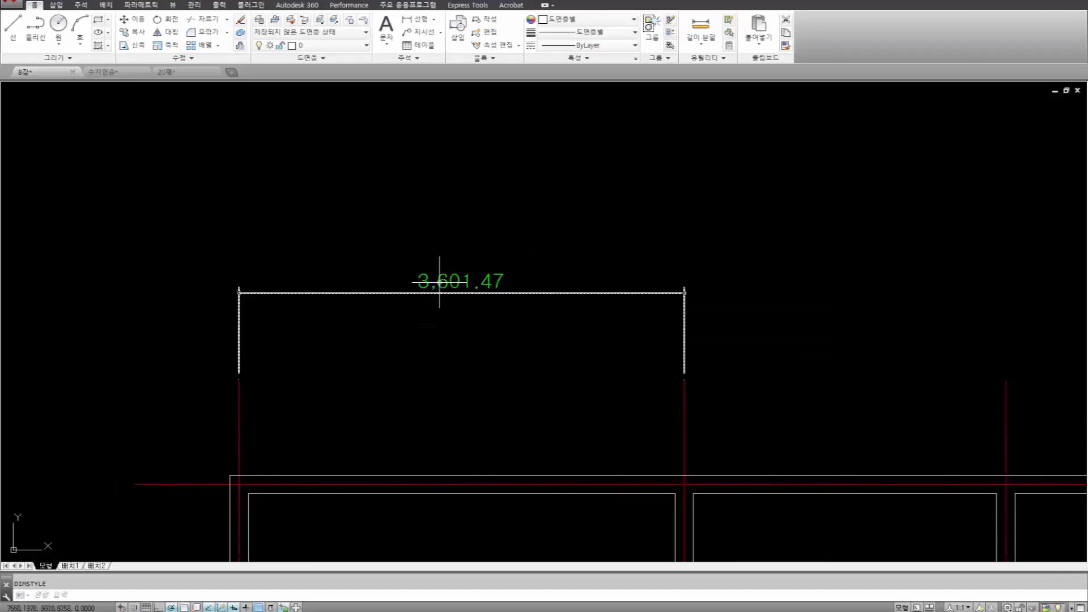
{"action": "scroll", "coordinate": [426, 287], "scroll_direction": "up", "scroll_amount": 5}
{"action": "scroll", "coordinate": [426, 287], "scroll_direction": "up", "scroll_amount": 3}
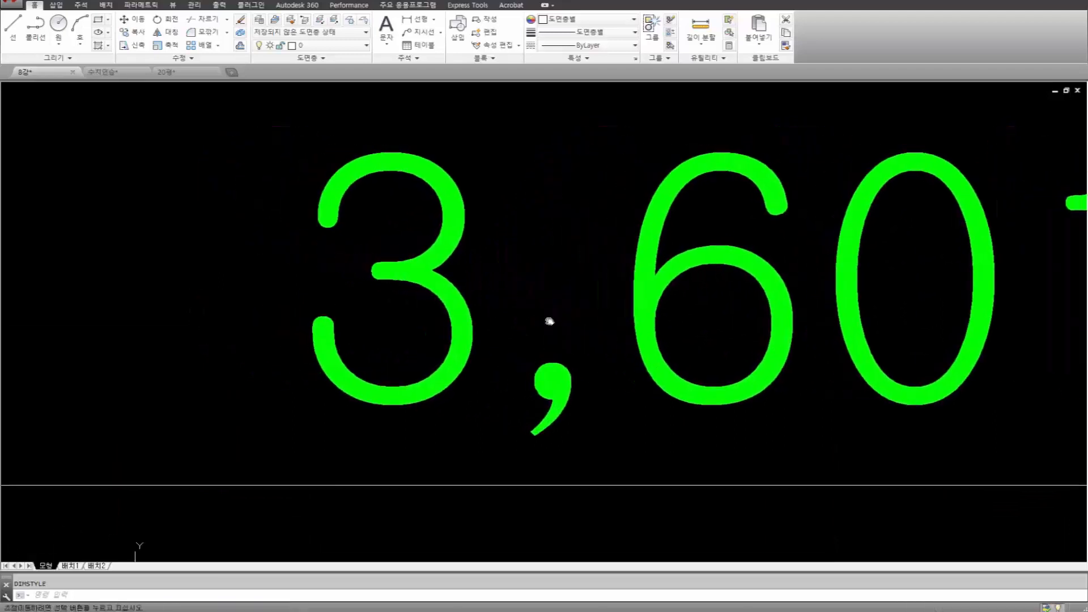
{"action": "type", "text": "di"}
{"action": "key", "text": "Return"}
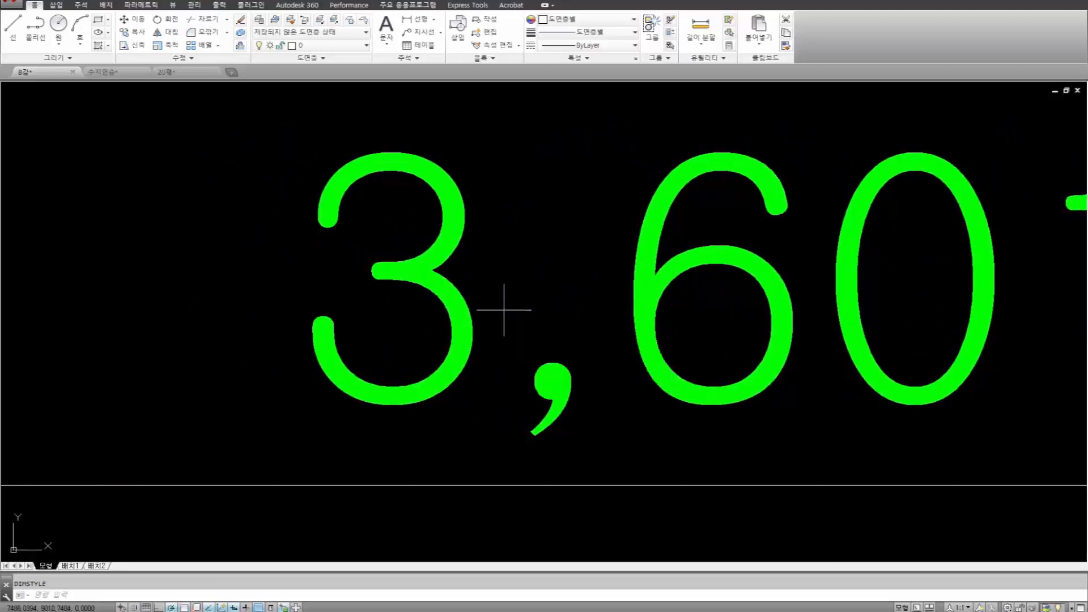
{"action": "left_click", "coordinate": [391, 150]}
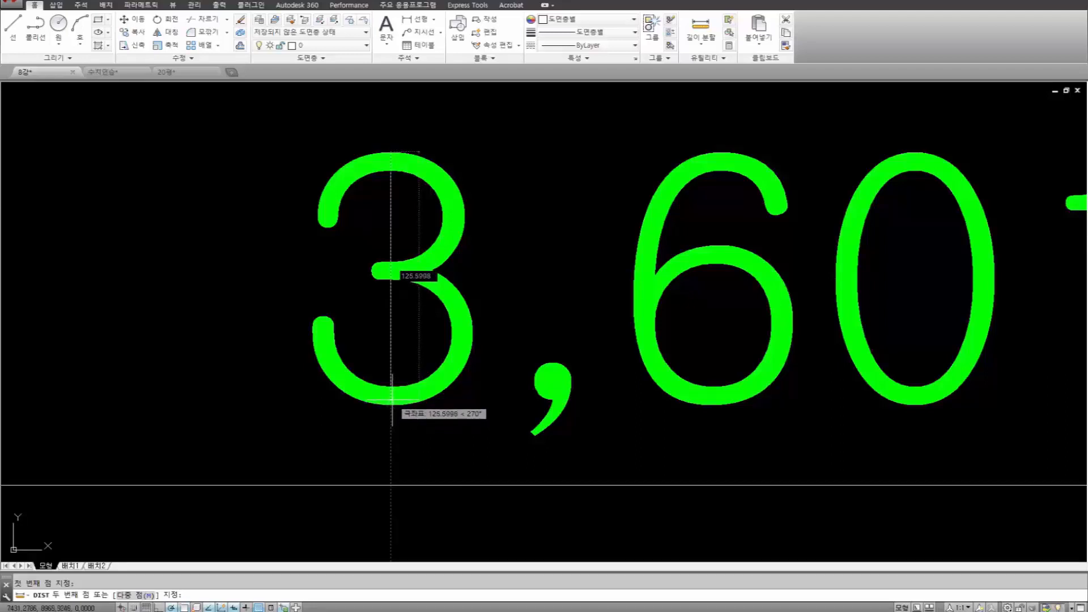
{"action": "key", "text": "Escape"}
{"action": "scroll", "coordinate": [392, 401], "scroll_direction": "down", "scroll_amount": 10}
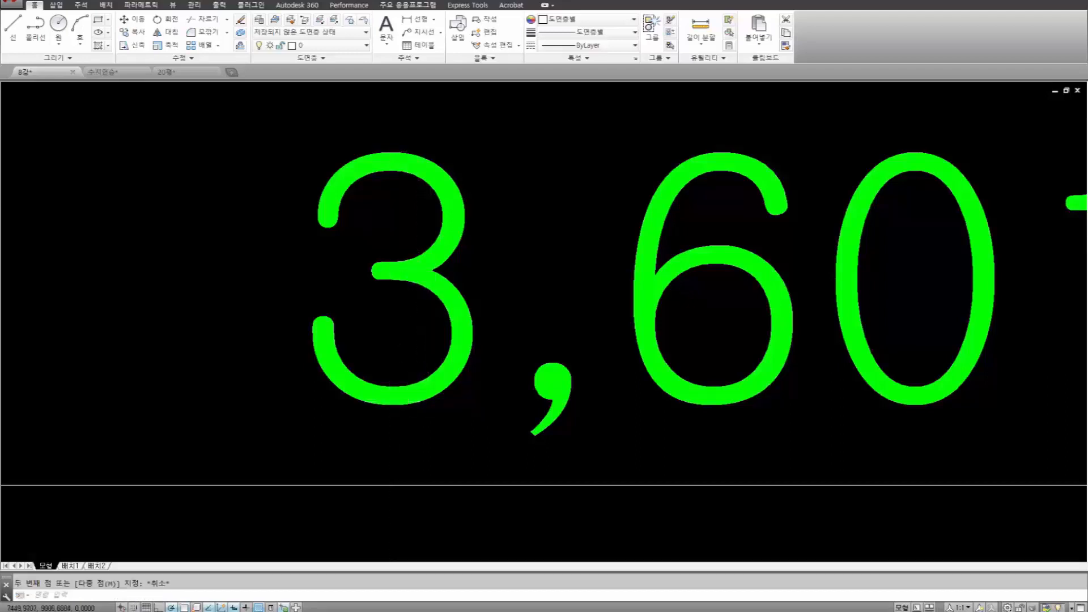
Measure how far the left extension line runs past the dimension line.
{"action": "scroll", "coordinate": [317, 287], "scroll_direction": "up", "scroll_amount": 8}
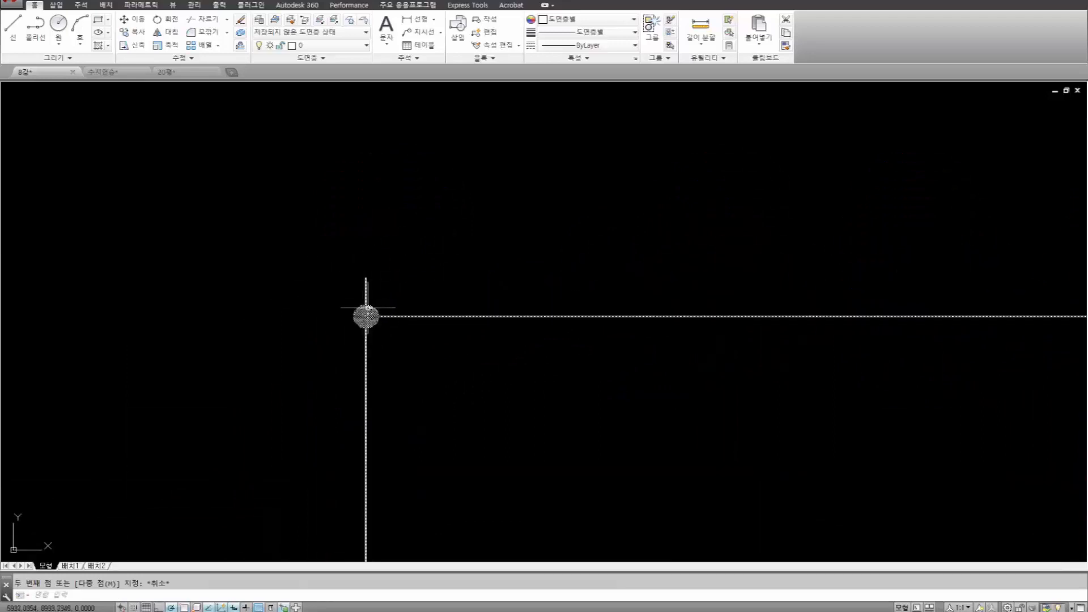
{"action": "type", "text": "di"}
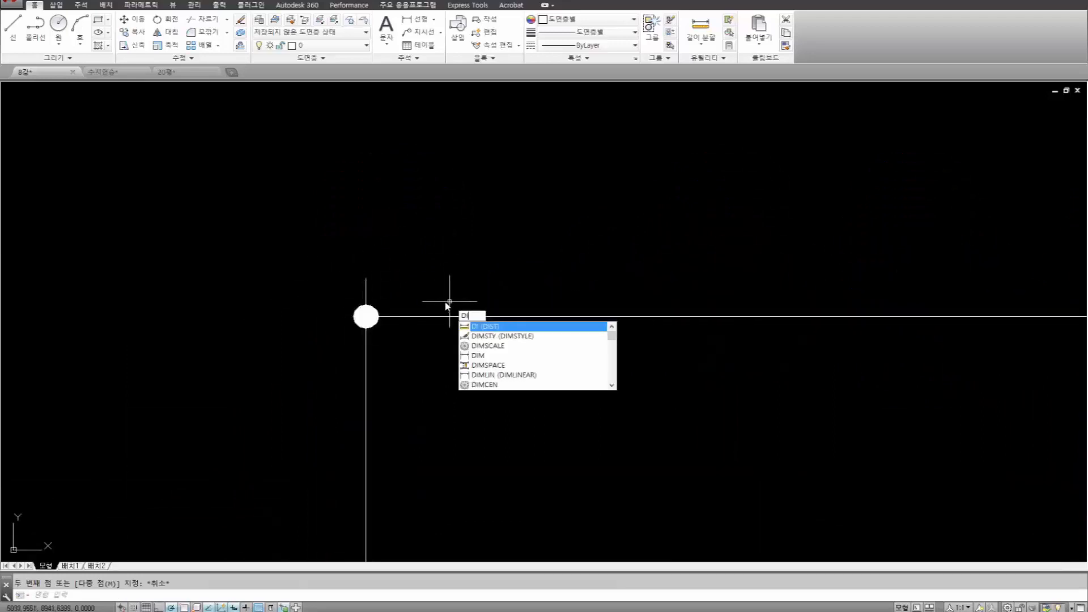
{"action": "key", "text": "Return"}
{"action": "left_click", "coordinate": [365, 316]}
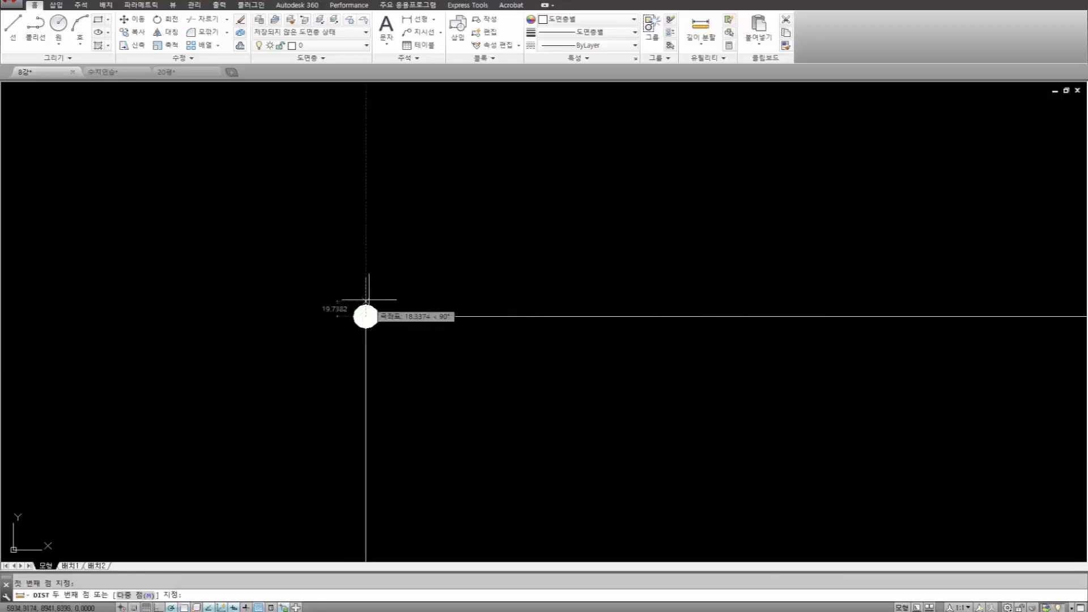
{"action": "left_click", "coordinate": [365, 279]}
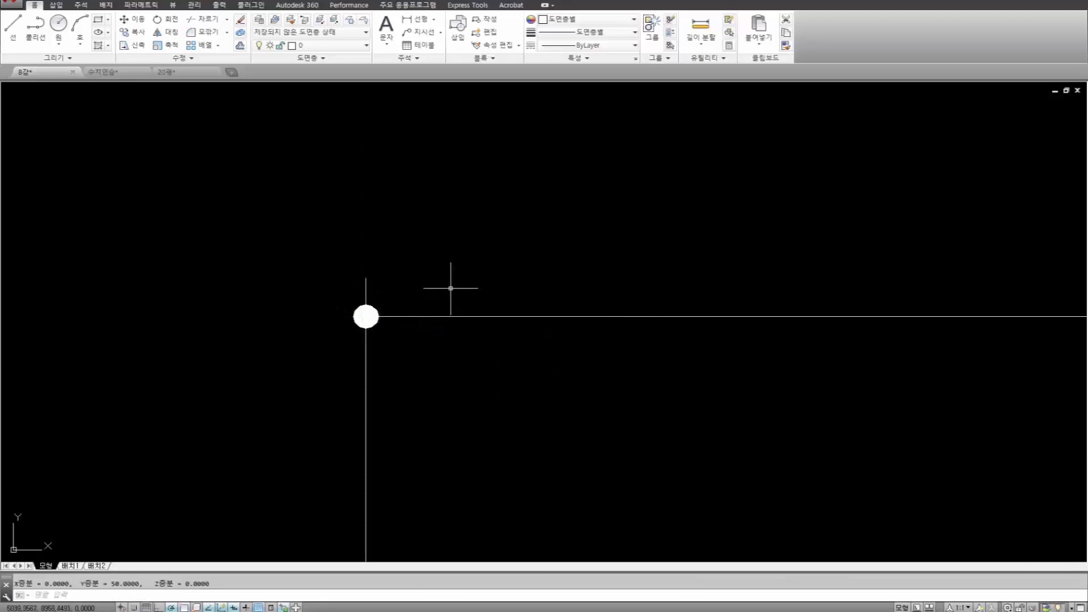
{"action": "scroll", "coordinate": [396, 267], "scroll_direction": "down", "scroll_amount": 8}
{"action": "middle_click_drag", "start_coordinate": [420, 304], "coordinate": [379, 268]}
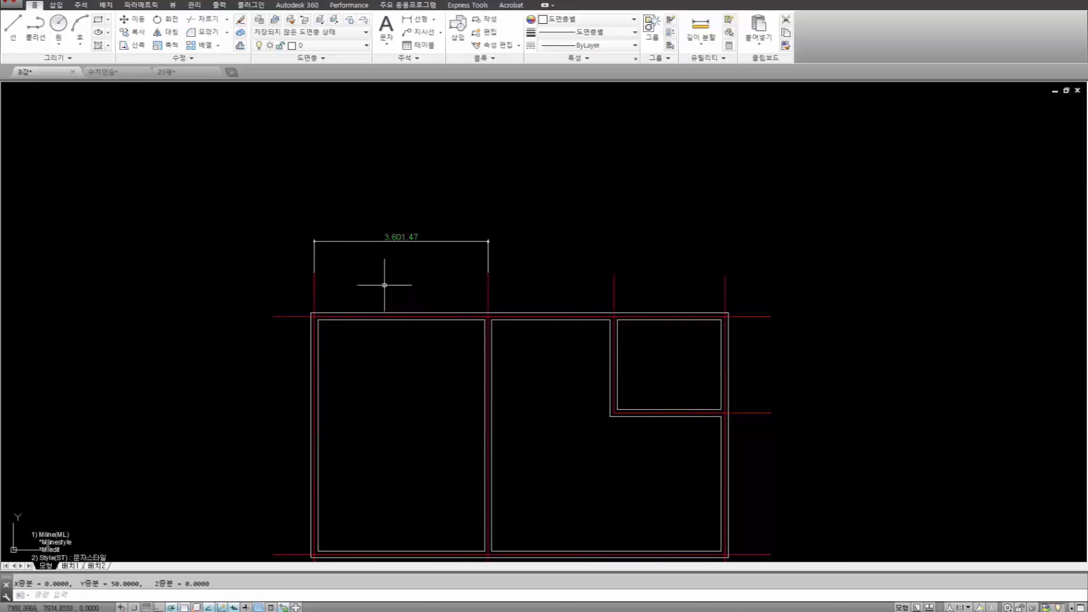
{"action": "scroll", "coordinate": [396, 277], "scroll_direction": "down", "scroll_amount": 2}
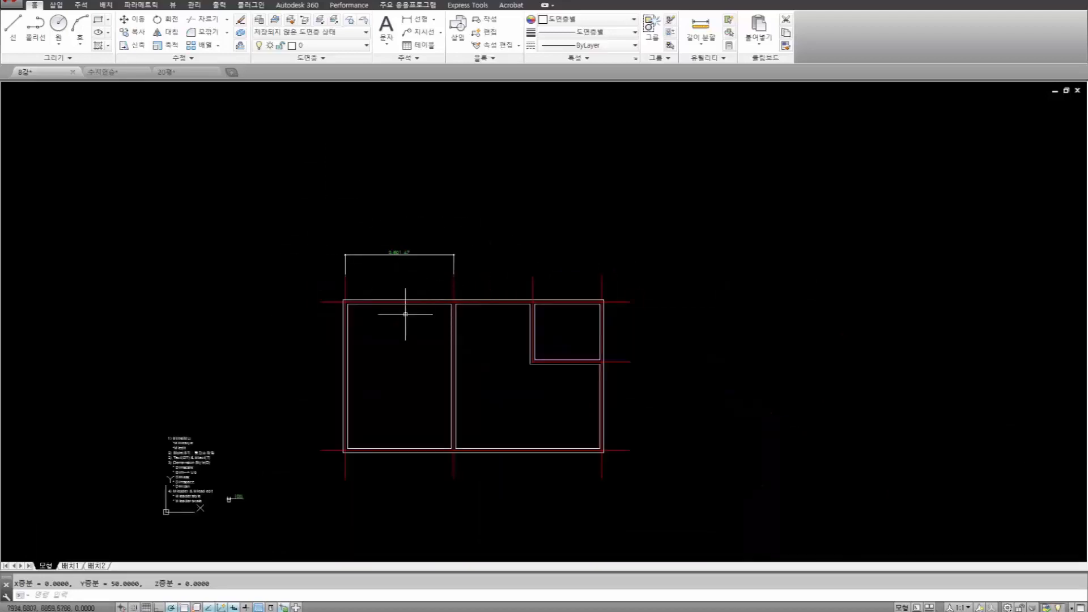
{"action": "middle_click_drag", "start_coordinate": [406, 314], "coordinate": [372, 281]}
{"action": "scroll", "coordinate": [376, 298], "scroll_direction": "up", "scroll_amount": 2}
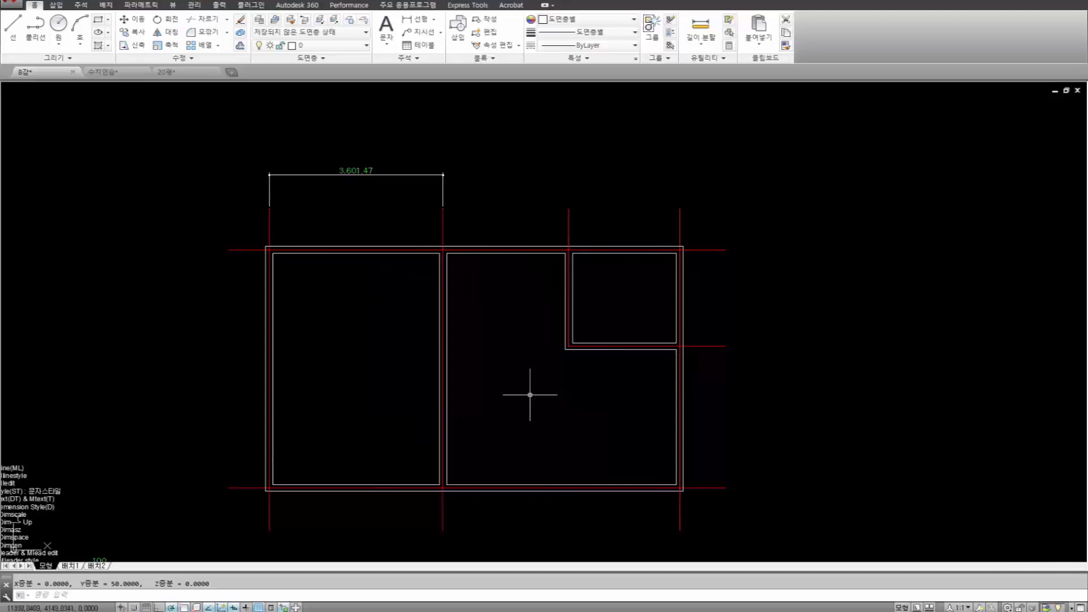
{"action": "type", "text": "DIM"}
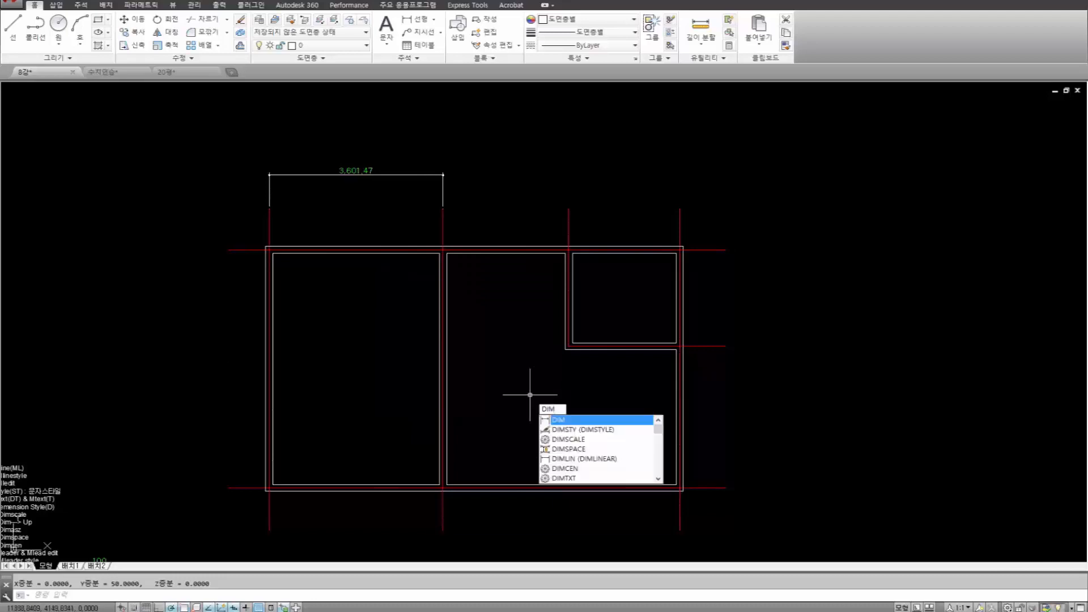
{"action": "key", "text": "Escape"}
{"action": "key", "text": "Escape"}
{"action": "type", "text": "DIM"}
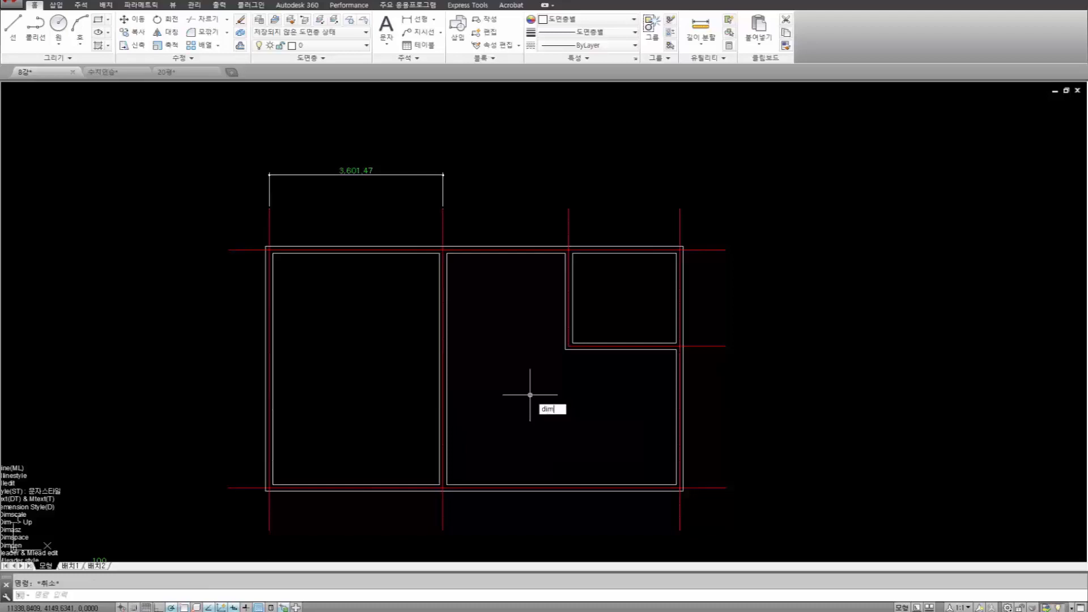
{"action": "key", "text": "Return"}
{"action": "type", "text": "sc"}
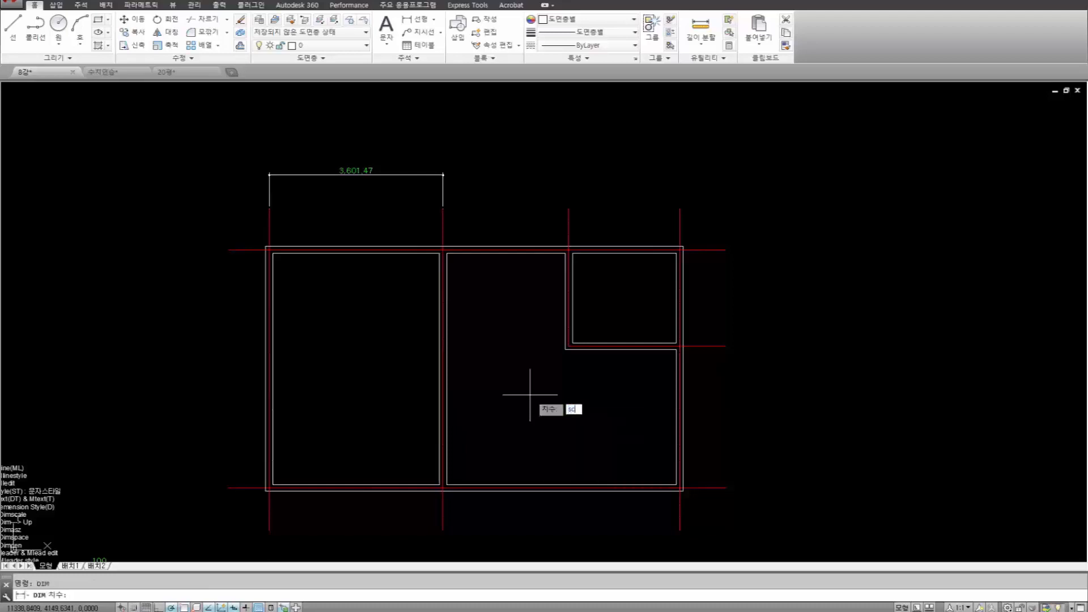
{"action": "type", "text": "a"}
{"action": "type", "text": "l"}
Check the current value of the DIMSCALE variable and leave the command without entering a new one.
{"action": "type", "text": "DIMSCALE"}
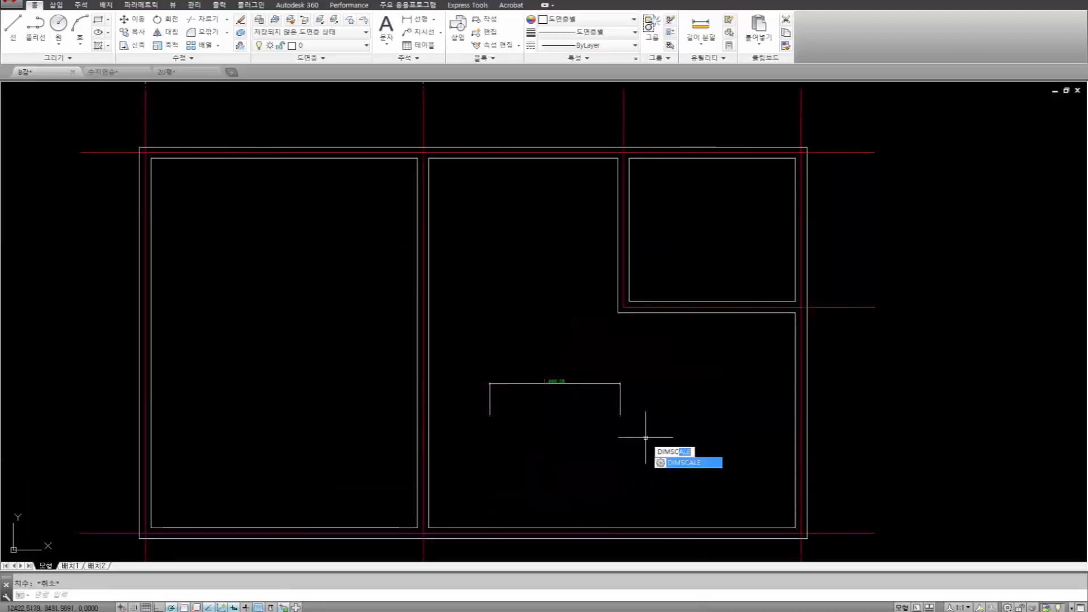
{"action": "key", "text": "Return"}
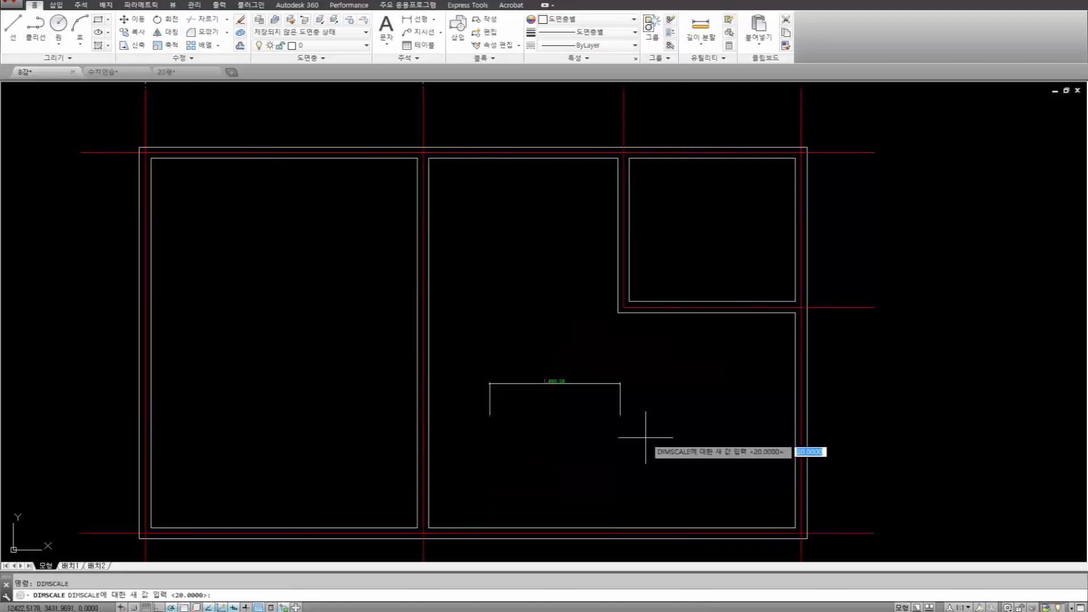
{"action": "key", "text": "Escape"}
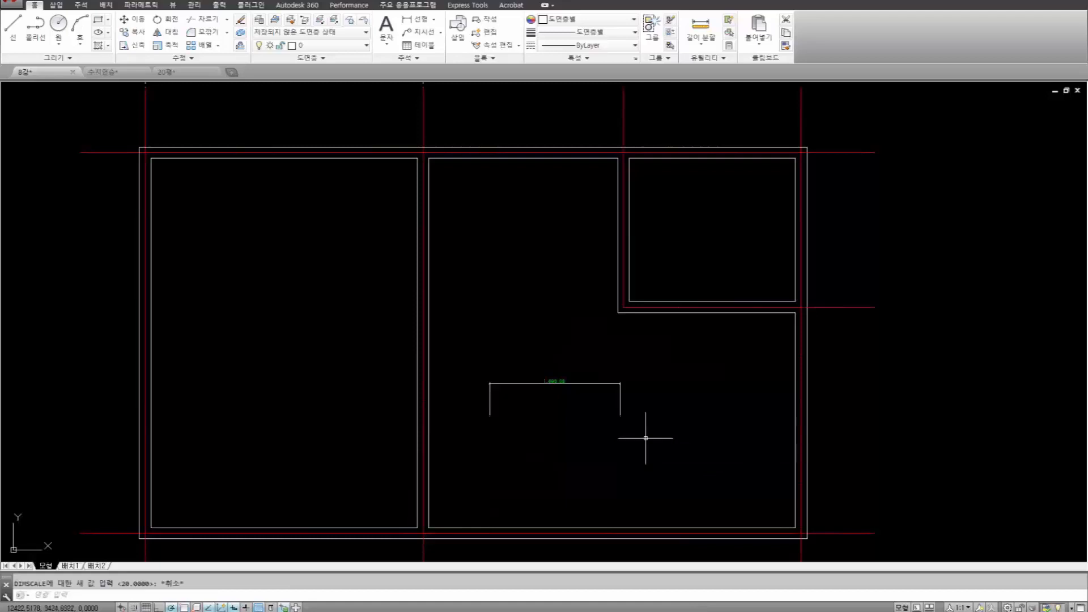
Update the small horizontal dimension inside the middle room to the current style override with the DIM update (up) option.
{"action": "type", "text": "dim"}
{"action": "key", "text": "Return"}
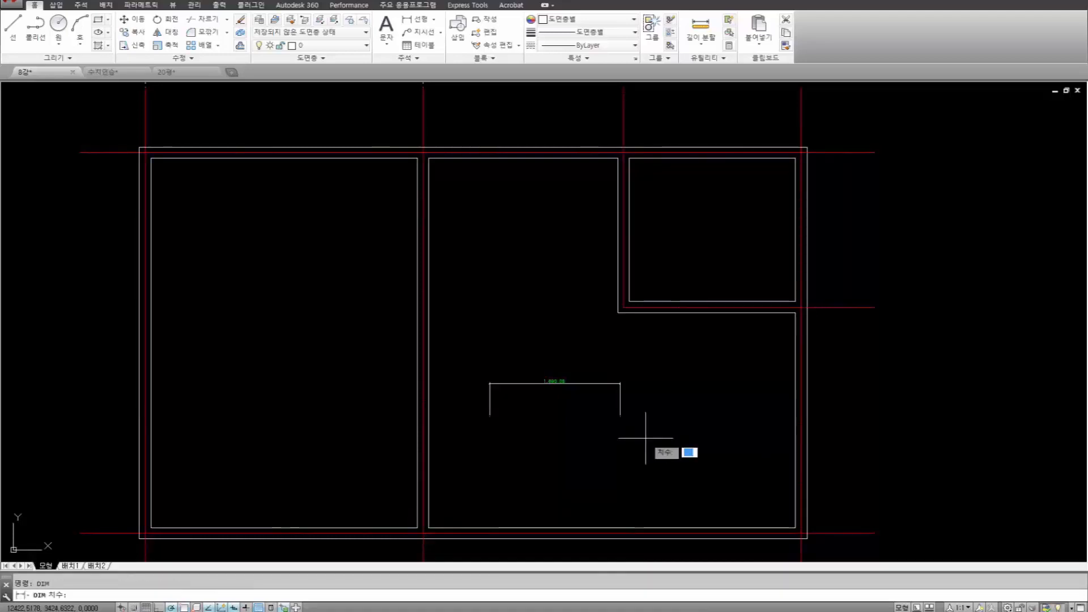
{"action": "type", "text": "내"}
{"action": "key", "text": "Return"}
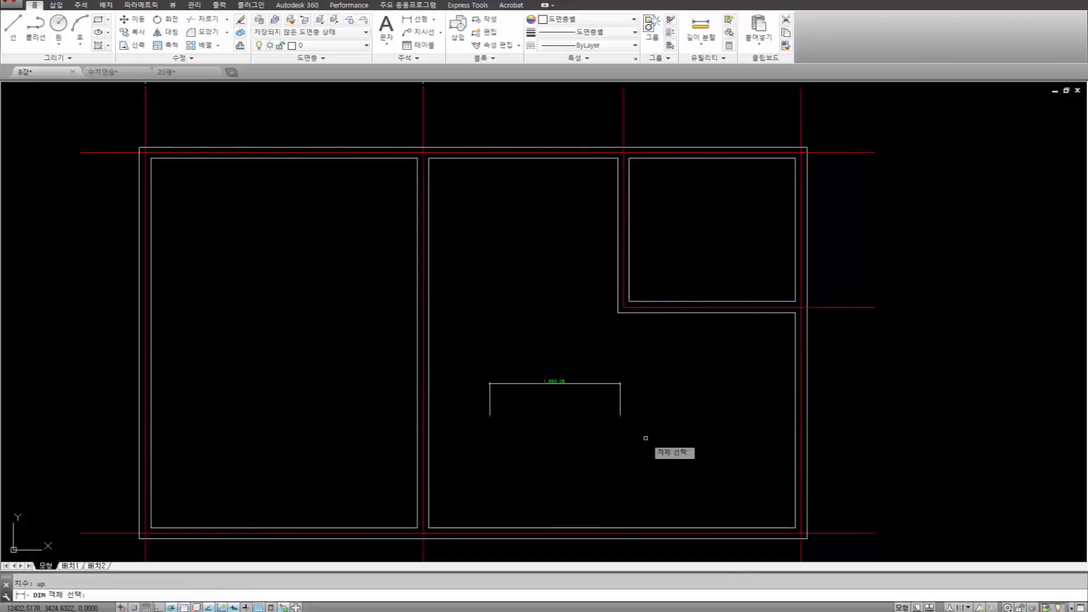
{"action": "left_click", "coordinate": [653, 449]}
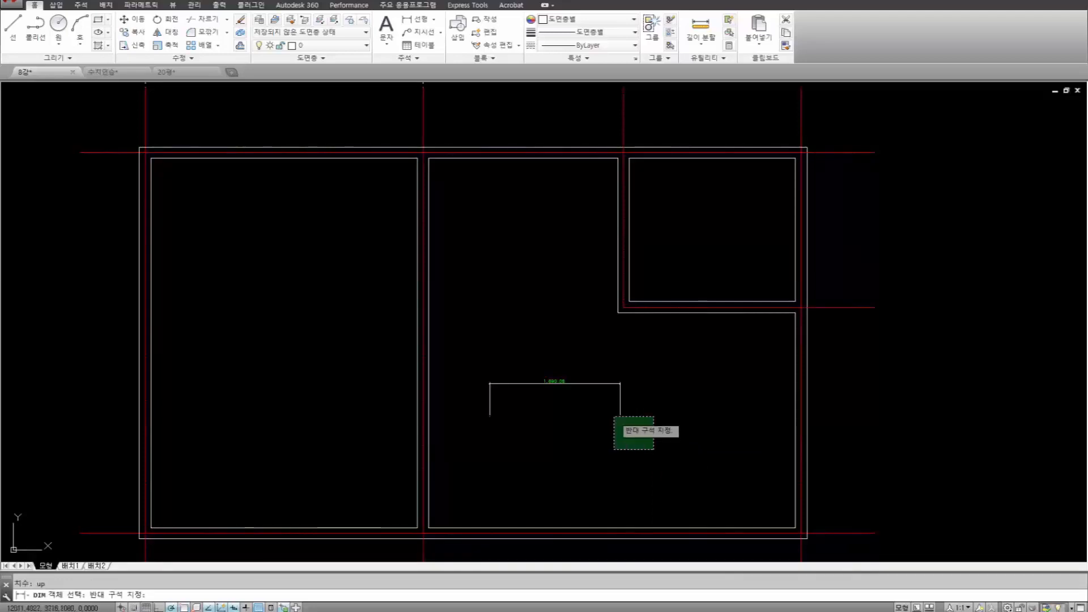
{"action": "left_click", "coordinate": [472, 348]}
{"action": "key", "text": "Return"}
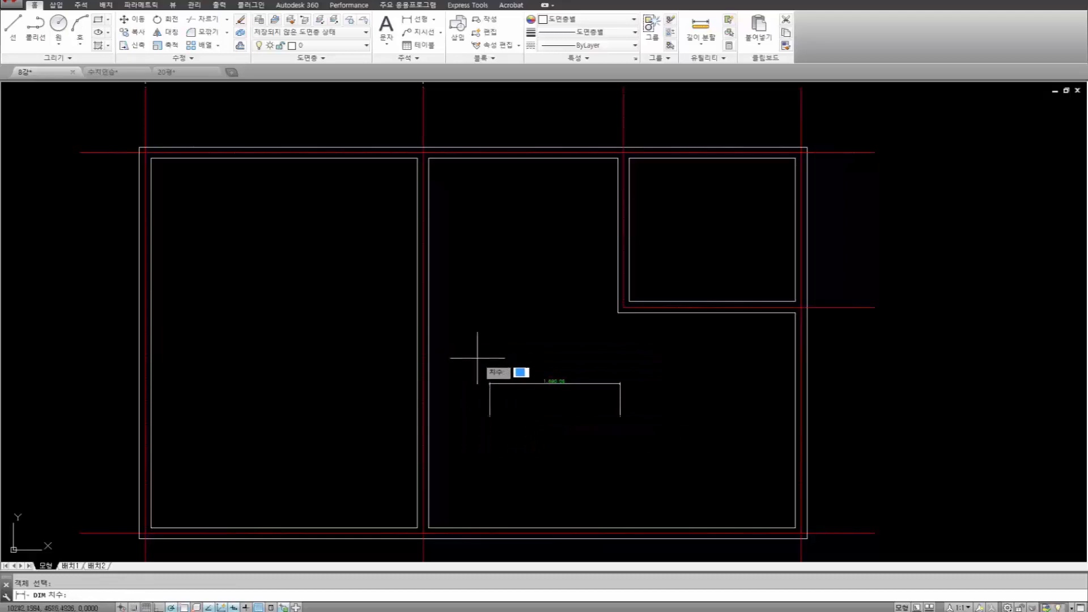
{"action": "scroll", "coordinate": [530, 384], "scroll_direction": "up", "scroll_amount": 2}
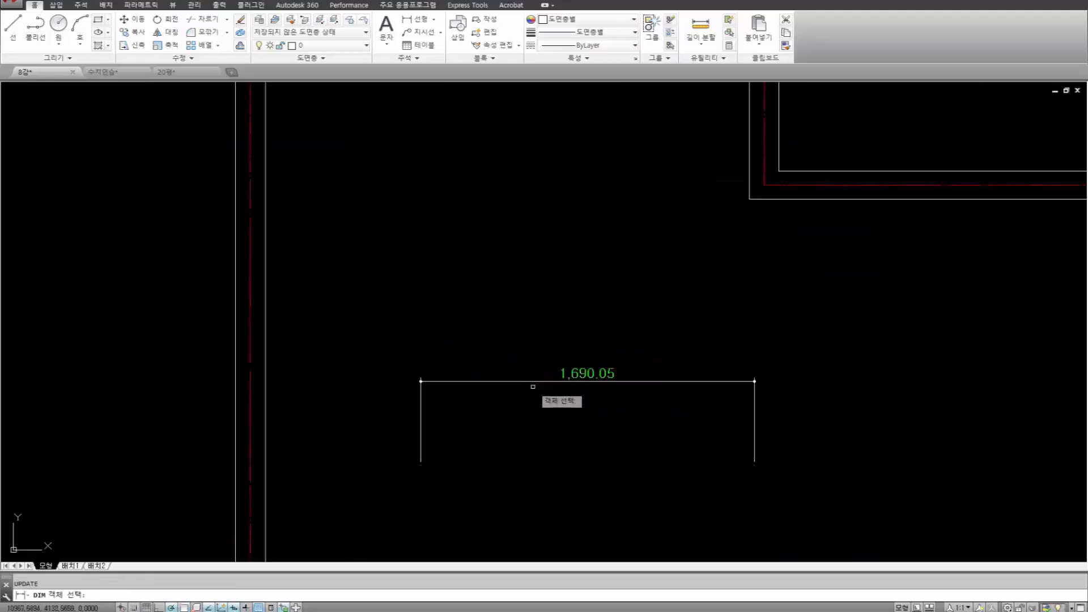
{"action": "scroll", "coordinate": [530, 399], "scroll_direction": "down", "scroll_amount": 4}
{"action": "scroll", "coordinate": [580, 417], "scroll_direction": "up", "scroll_amount": 4}
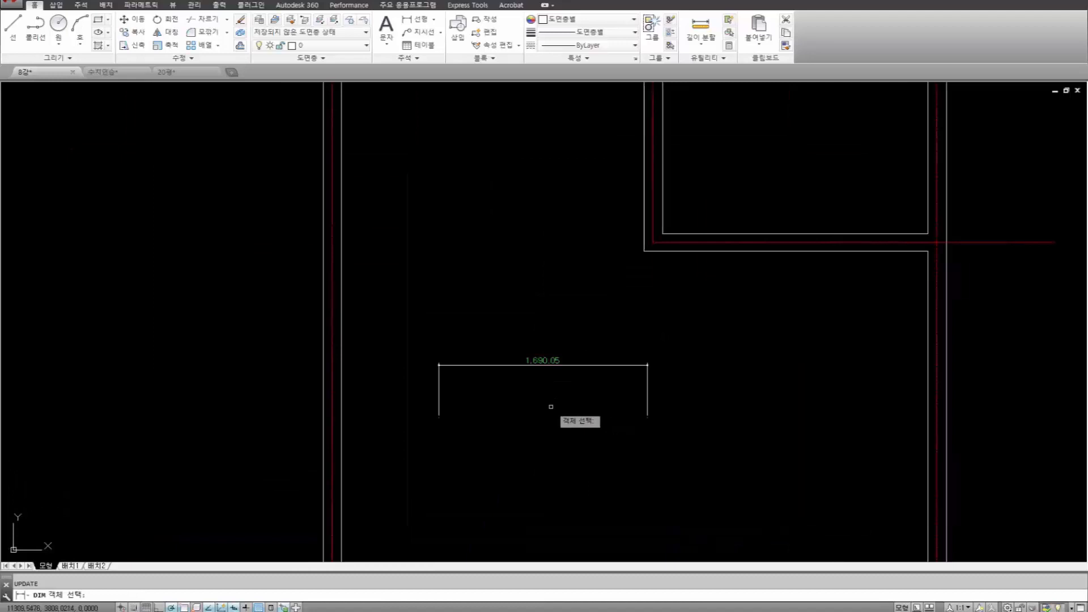
{"action": "type", "text": "데"}
{"action": "type", "text": "sc"}
{"action": "type", "text": "ale"}
{"action": "key", "text": "Return"}
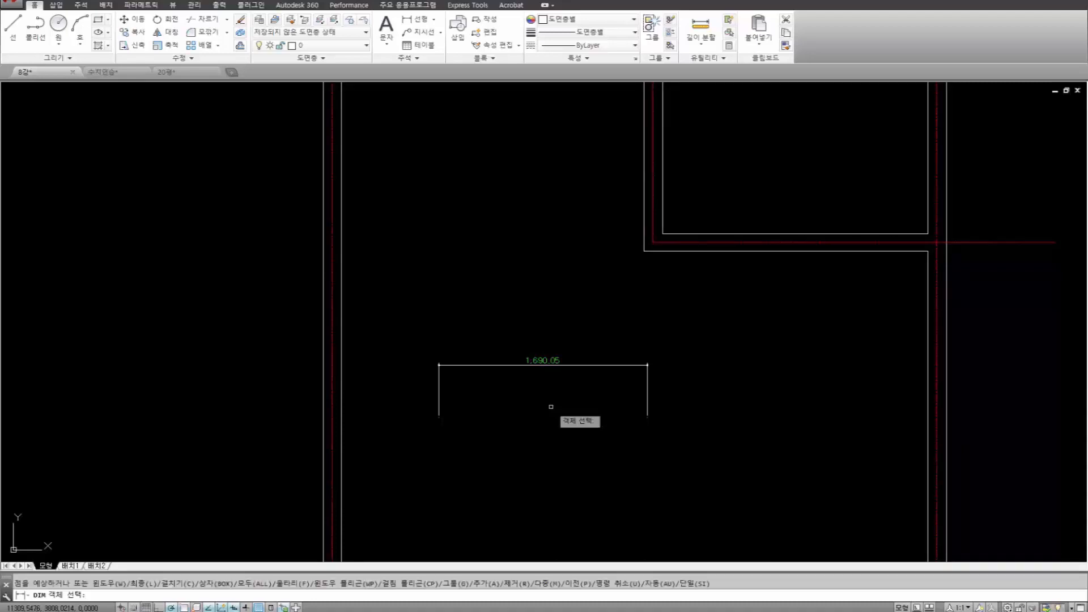
{"action": "key", "text": "Escape"}
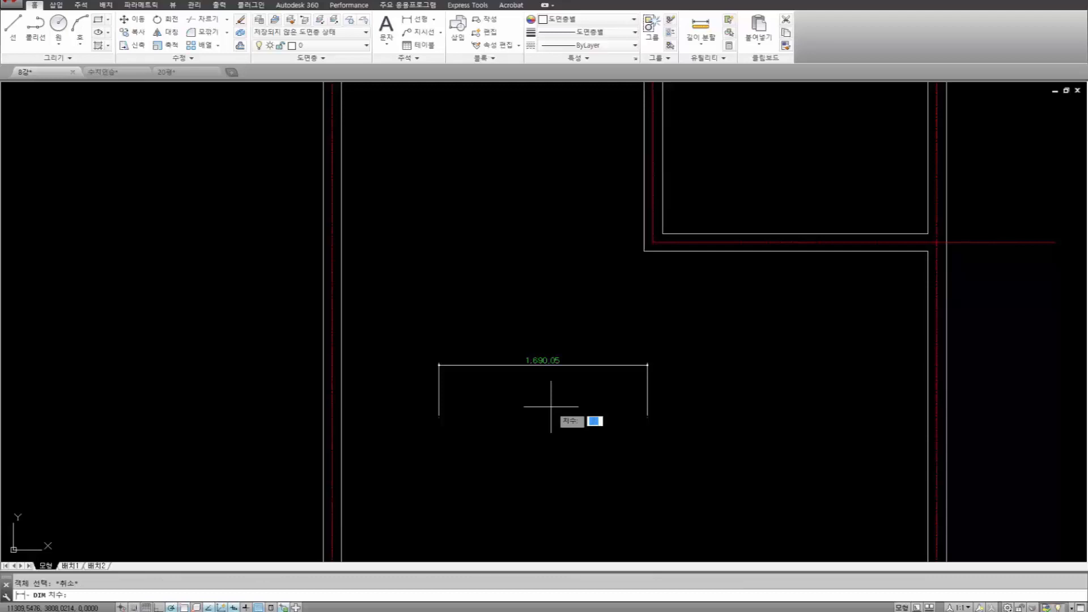
Set the DIMSCALE variable to 100.
{"action": "type", "text": "dims"}
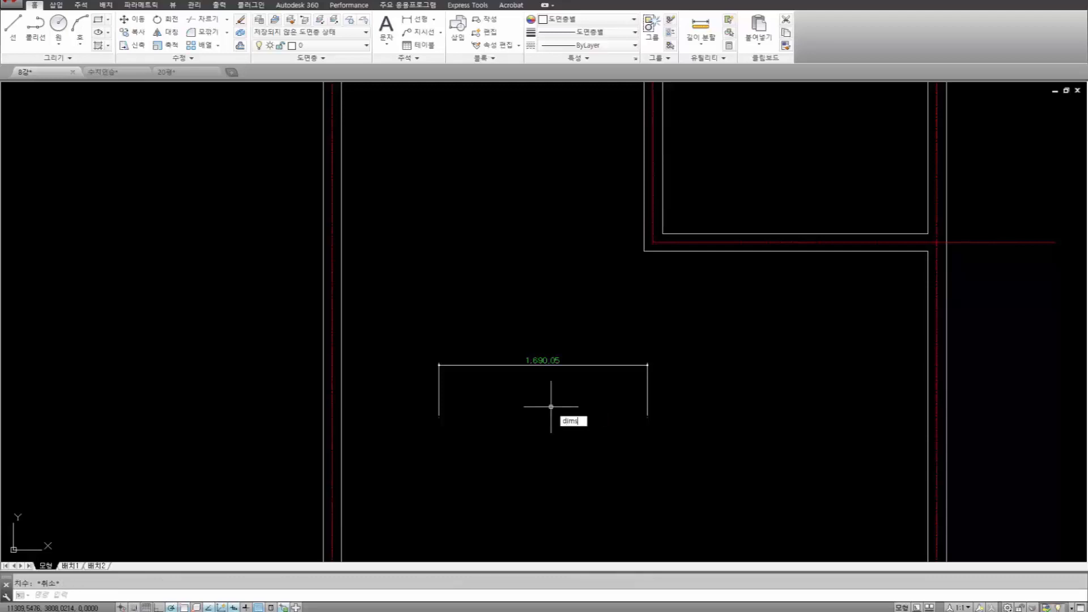
{"action": "type", "text": "cal"}
{"action": "key", "text": "Return"}
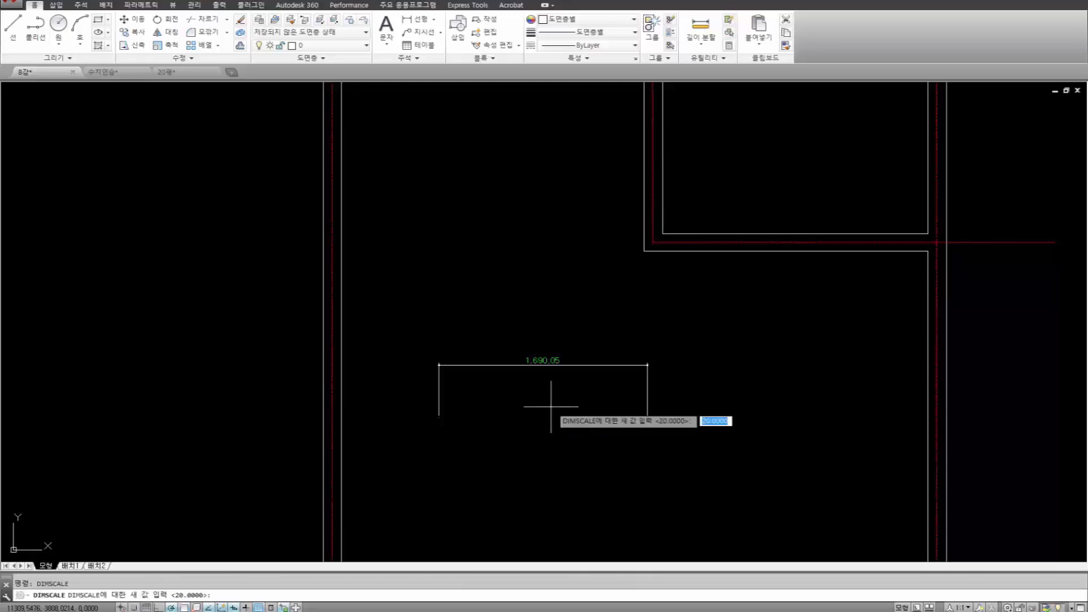
{"action": "type", "text": "100"}
{"action": "key", "text": "Return"}
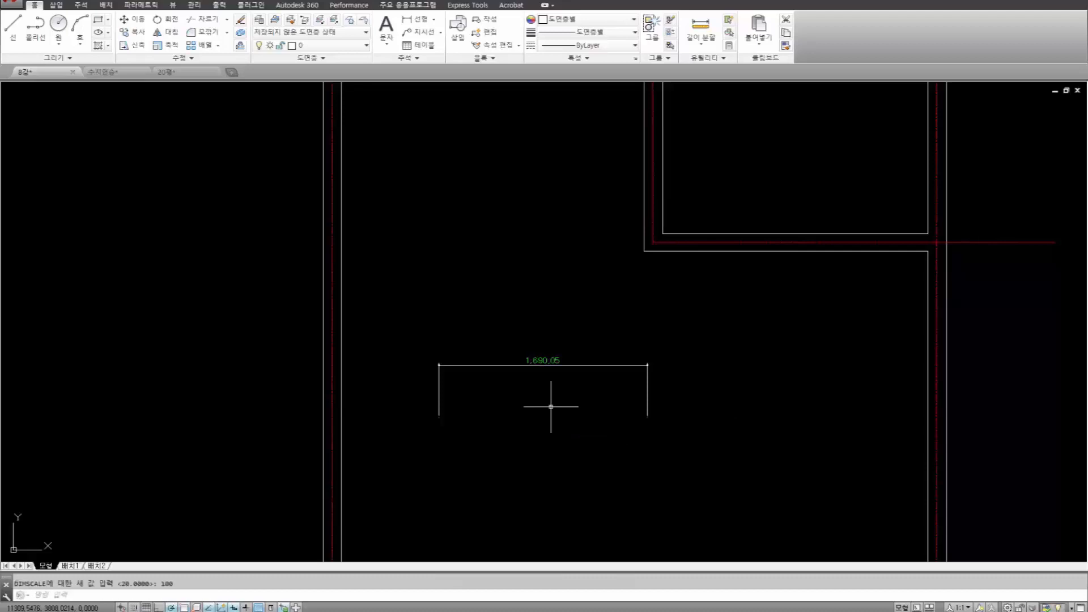
Update the small horizontal dimension in the middle room to the current dimension scale using DIM update (up), and leave the command.
{"action": "type", "text": "dim"}
{"action": "key", "text": "Return"}
{"action": "type", "text": "ㅓ"}
{"action": "key", "text": "Return"}
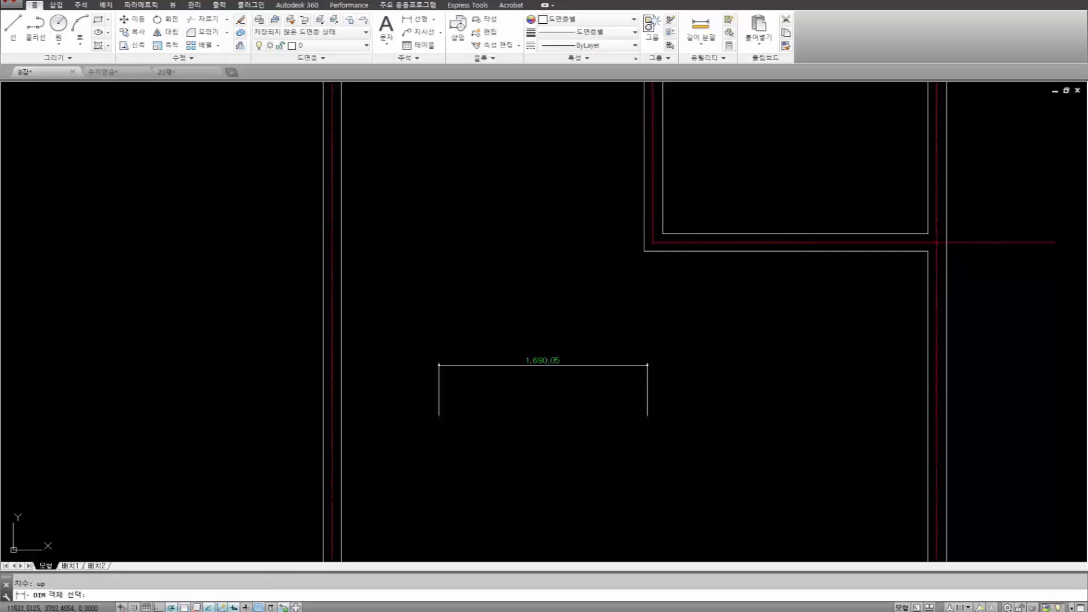
{"action": "left_click", "coordinate": [588, 418]}
{"action": "left_click", "coordinate": [509, 336]}
{"action": "key", "text": "Return"}
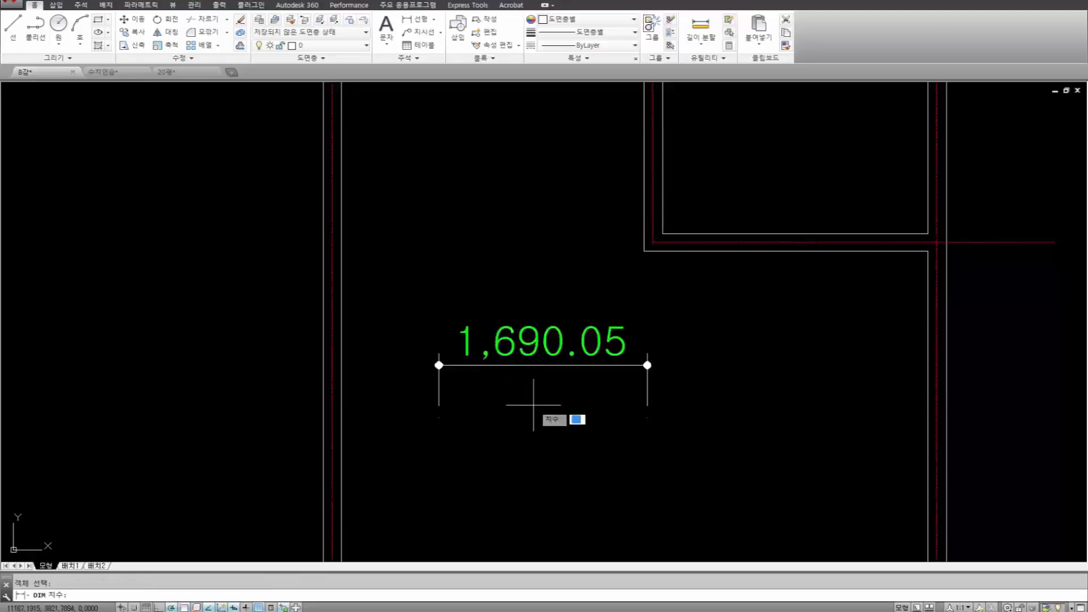
{"action": "scroll", "coordinate": [536, 415], "scroll_direction": "down", "scroll_amount": 3}
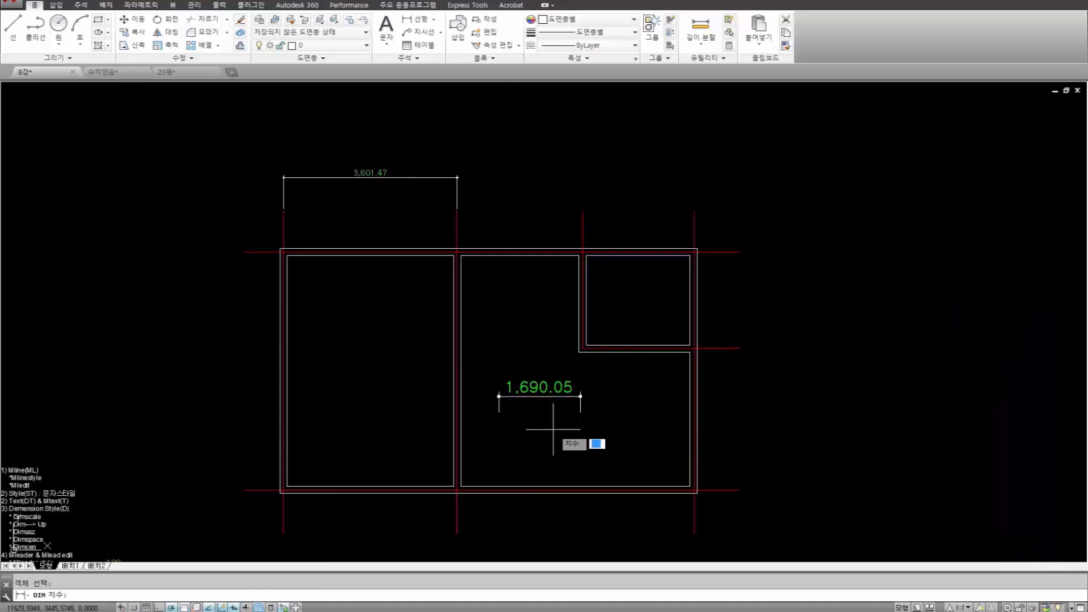
{"action": "key", "text": "Escape"}
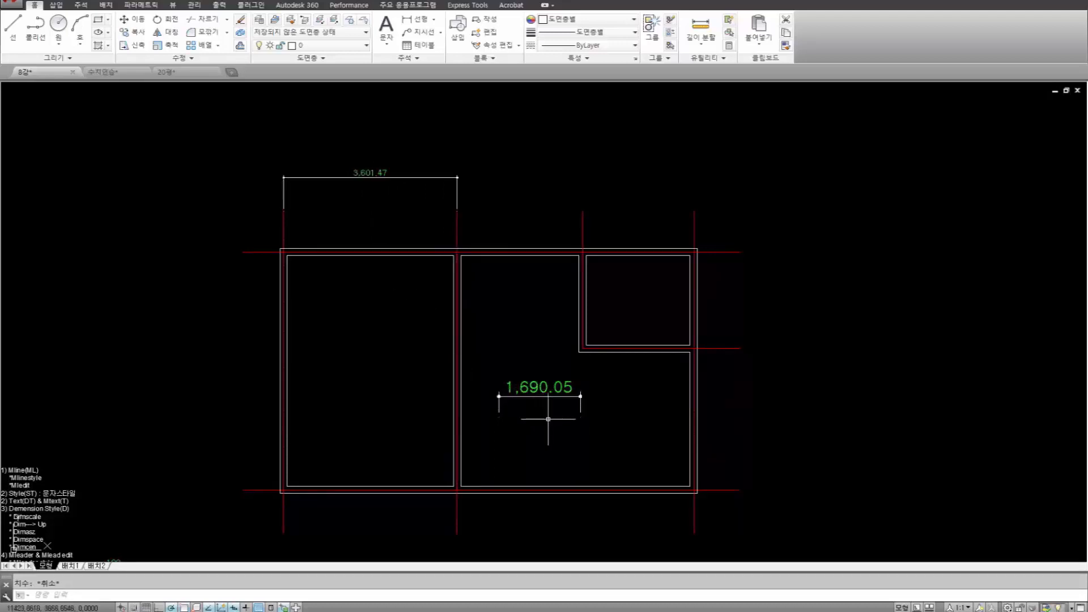
View the ISO-25 style override in the Dimension Style Manager and close it without changing any settings.
{"action": "type", "text": "d"}
{"action": "key", "text": "Return"}
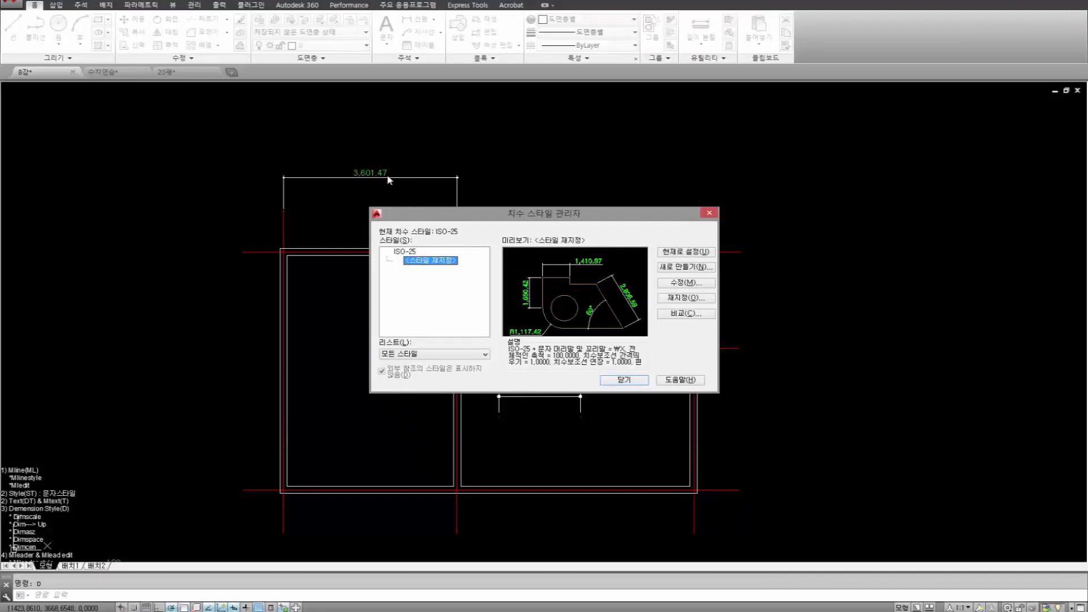
{"action": "left_click", "coordinate": [696, 285]}
{"action": "key", "text": "Escape"}
Delete the small horizontal dimension inside the middle room.
{"action": "left_click", "coordinate": [613, 426]}
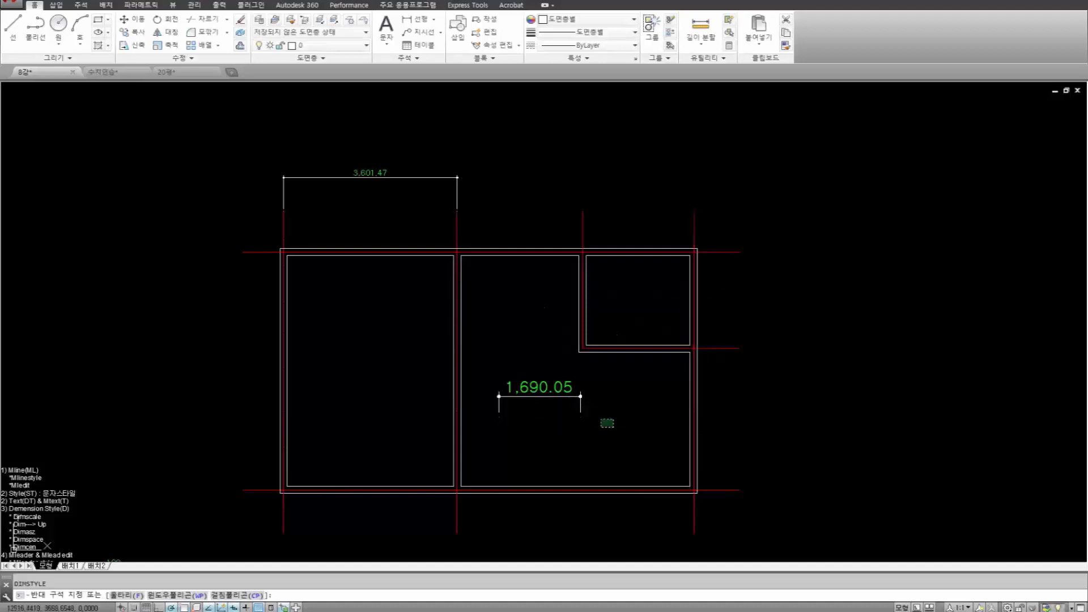
{"action": "left_click", "coordinate": [493, 374]}
{"action": "key", "text": "Delete"}
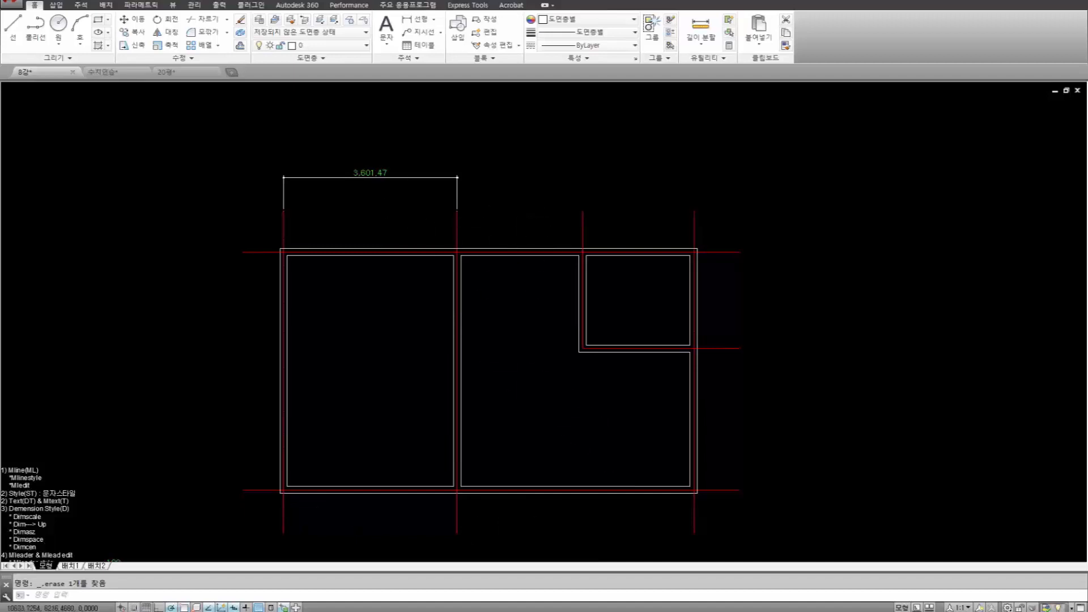
Switch to the 수치연습 drawing and check its DIMSCALE value, keeping the current one.
{"action": "scroll", "coordinate": [513, 300], "scroll_direction": "down", "scroll_amount": 2}
{"action": "middle_click_drag", "start_coordinate": [451, 272], "coordinate": [487, 284]}
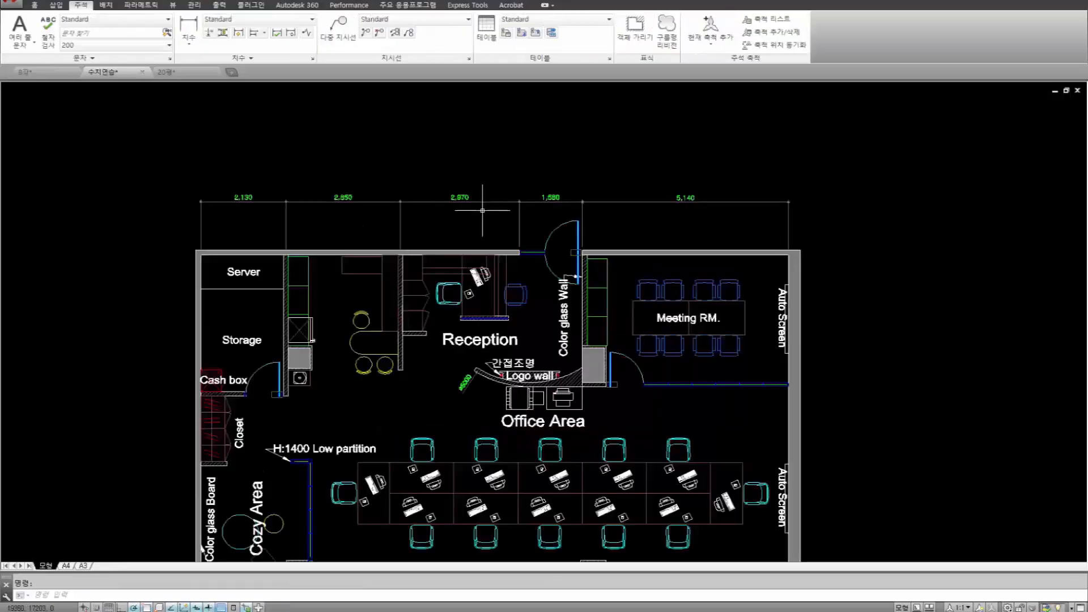
{"action": "middle_click_drag", "start_coordinate": [492, 214], "coordinate": [512, 174]}
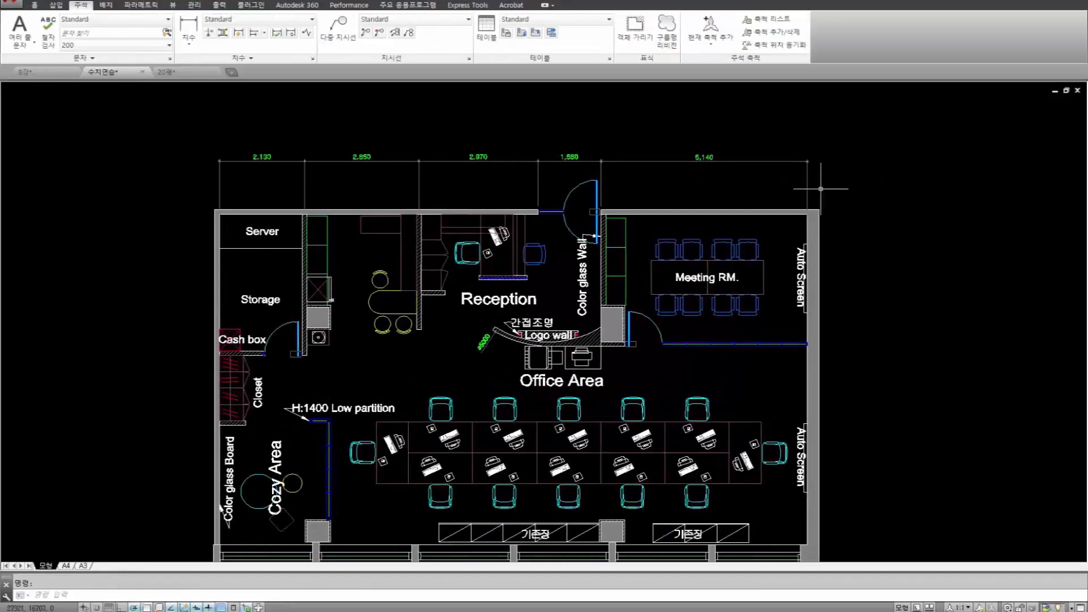
{"action": "type", "text": "Dim"}
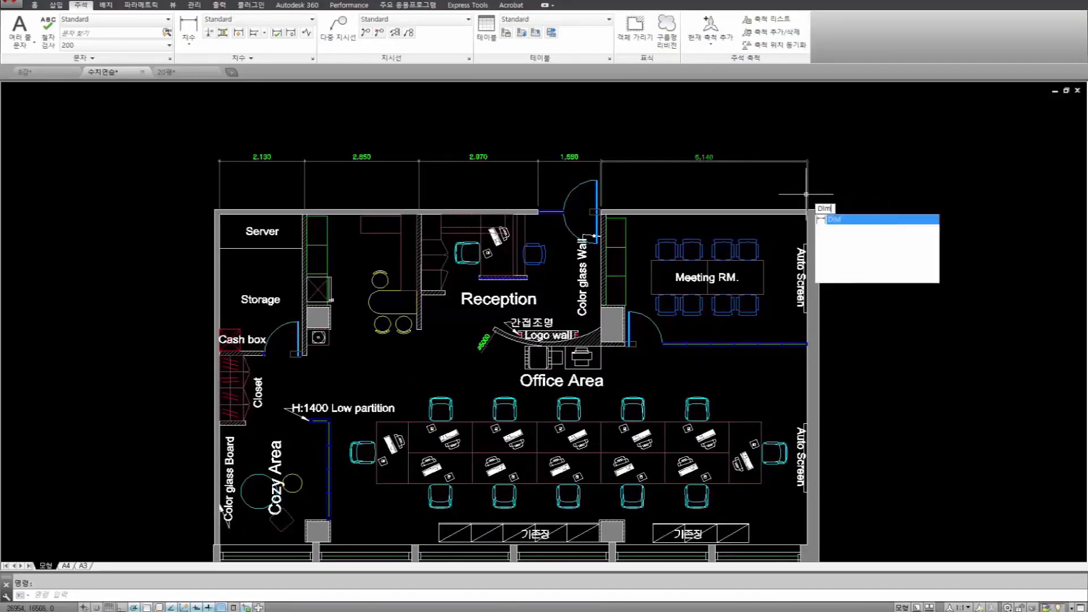
{"action": "key", "text": "Escape"}
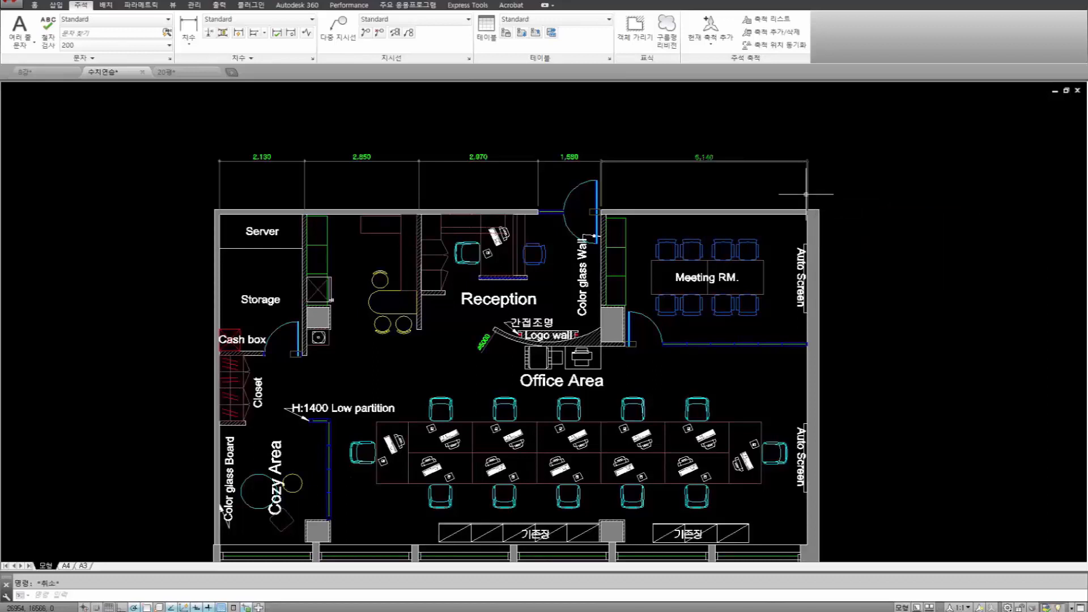
{"action": "type", "text": "dimscale"}
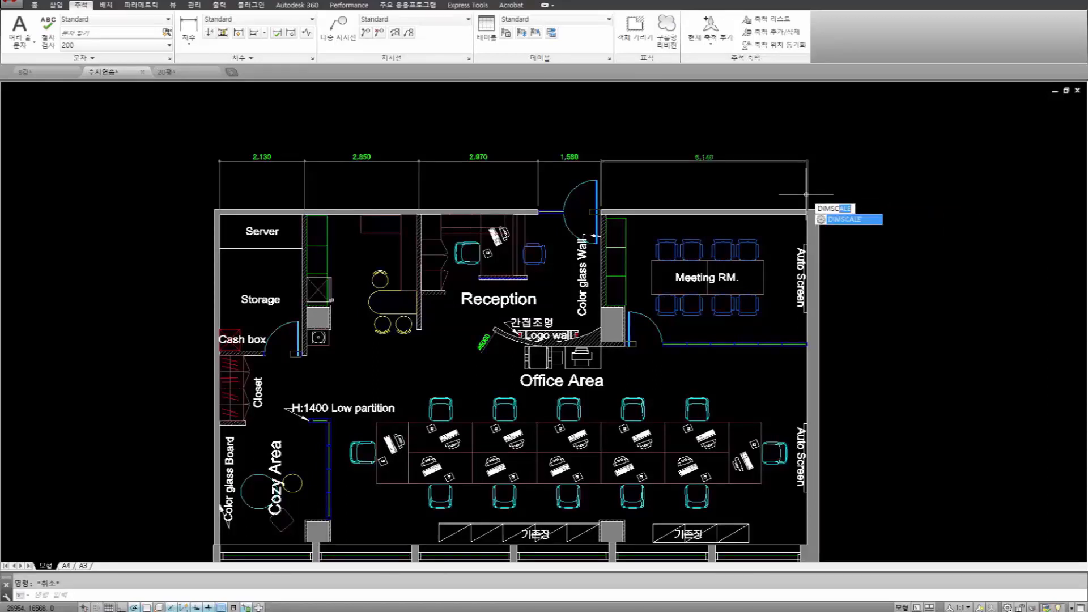
{"action": "key", "text": "Return"}
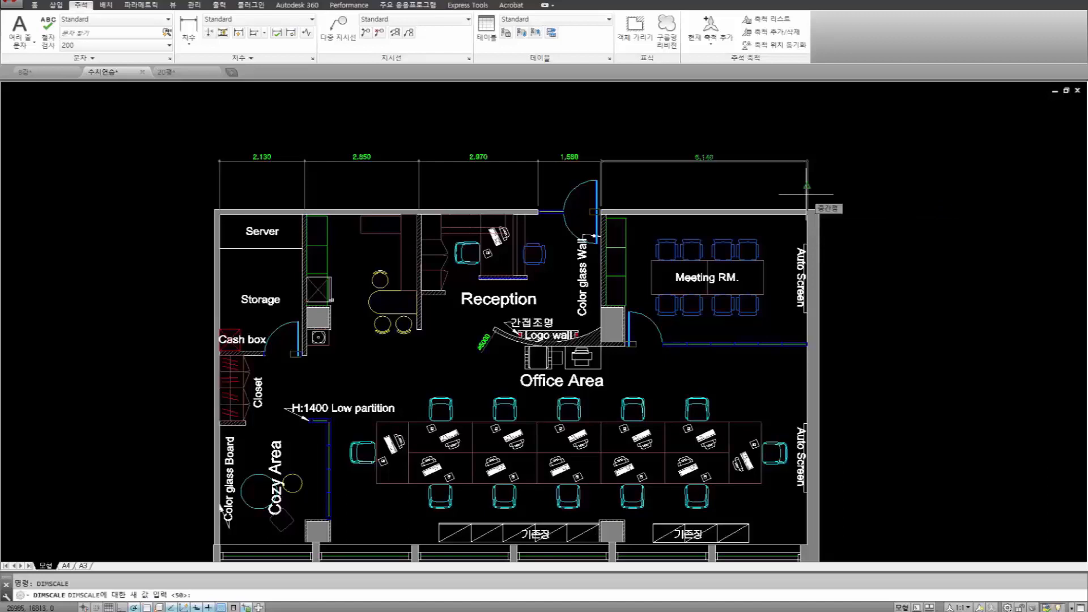
{"action": "middle_click_drag", "start_coordinate": [601, 305], "coordinate": [581, 241]}
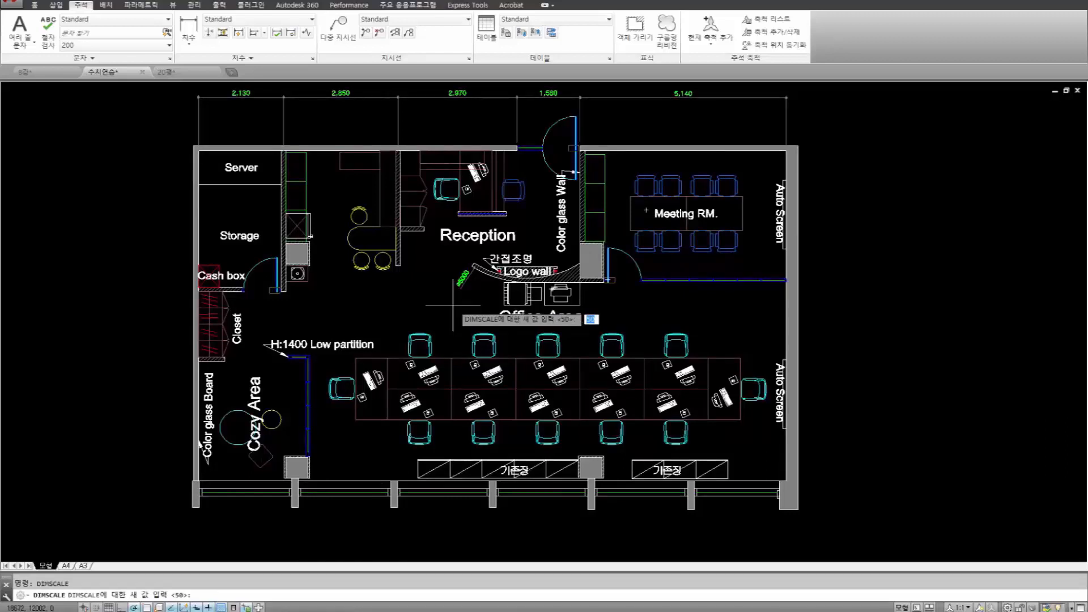
{"action": "mouse_move", "coordinate": [453, 304]}
{"action": "middle_mouse_down"}
{"action": "mouse_move", "coordinate": [472, 380]}
{"action": "mouse_move", "coordinate": [438, 346]}
{"action": "mouse_move", "coordinate": [437, 317]}
{"action": "middle_mouse_up"}
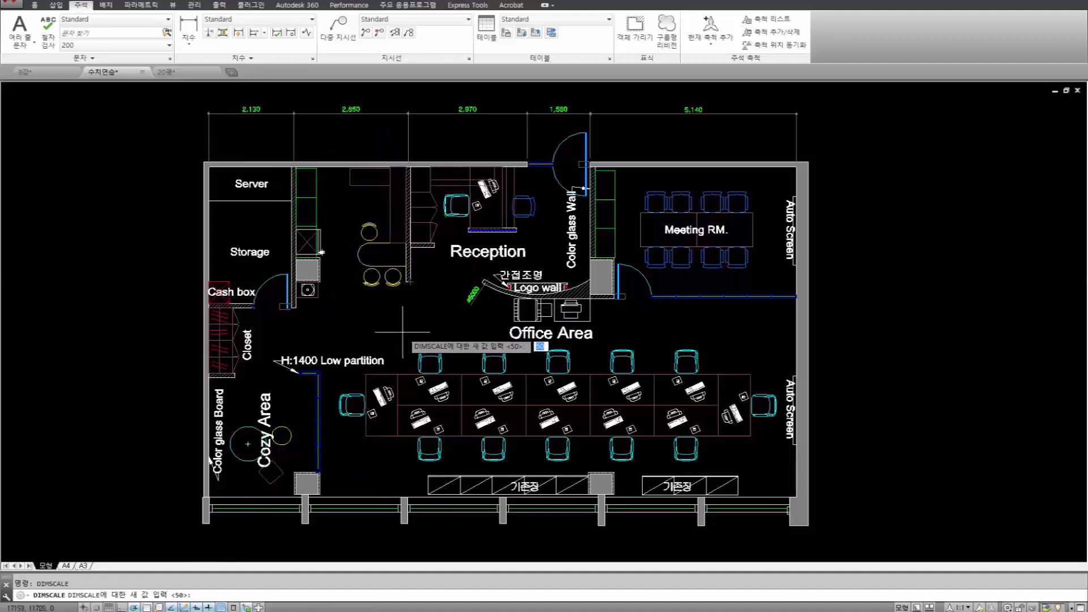
{"action": "key", "text": "Return"}
Check the text height in the Standard dimension style override and close the Dimension Style Manager.
{"action": "type", "text": "d"}
{"action": "key", "text": "Return"}
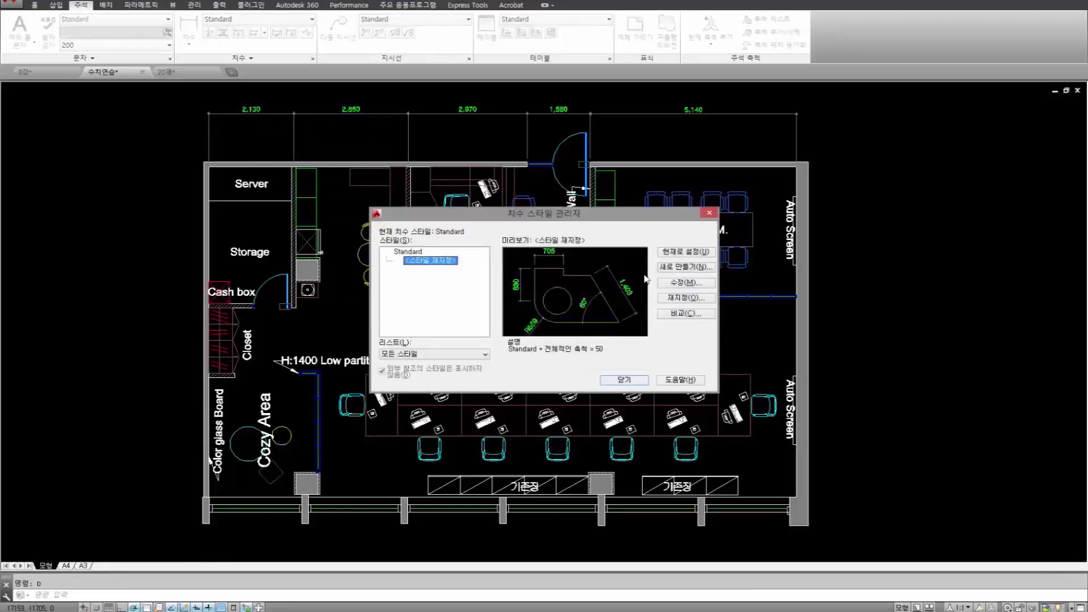
{"action": "left_click", "coordinate": [685, 298]}
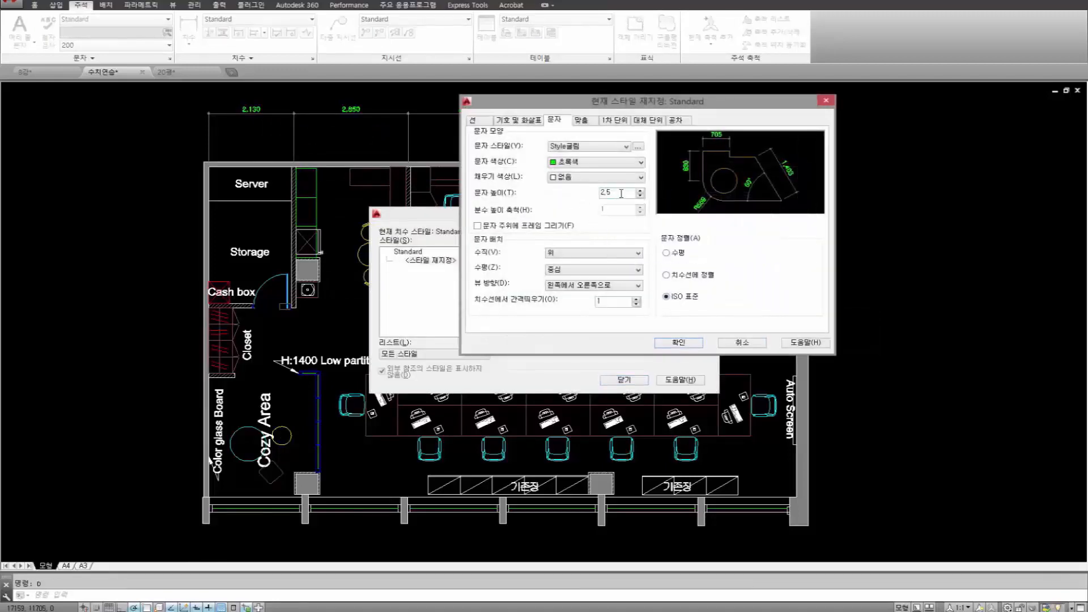
{"action": "left_click", "coordinate": [690, 344]}
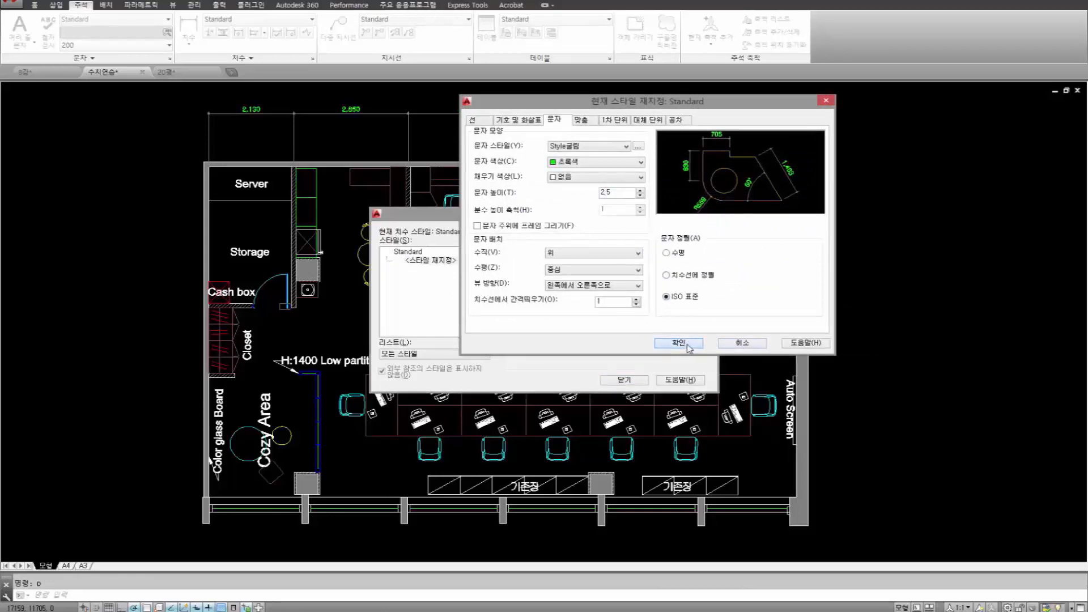
{"action": "left_click", "coordinate": [623, 380]}
Reopen the Standard style override's text settings, examine the text height against the office plan's dimensions, and close the dialogs unchanged.
{"action": "middle_click_drag", "start_coordinate": [332, 115], "coordinate": [337, 147]}
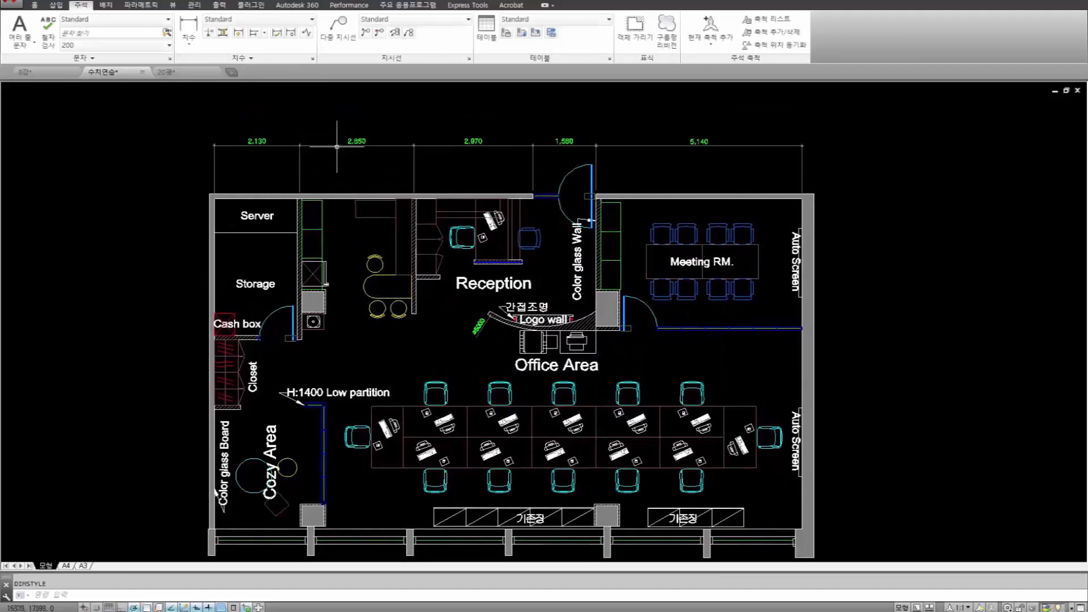
{"action": "scroll", "coordinate": [358, 228], "scroll_direction": "down", "scroll_amount": 2}
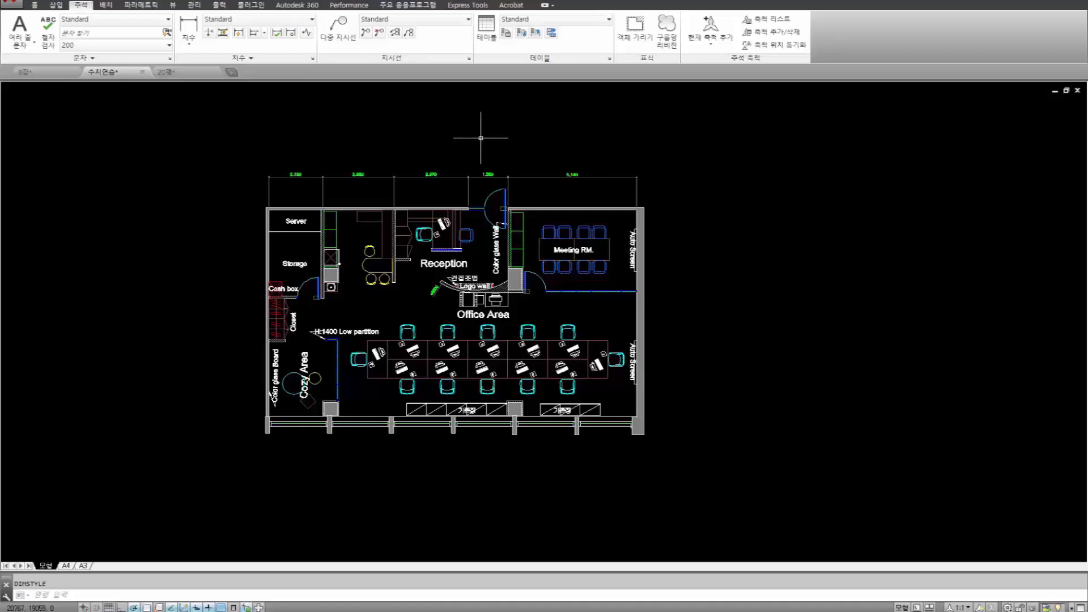
{"action": "type", "text": "d"}
{"action": "key", "text": "Escape"}
{"action": "type", "text": "d"}
{"action": "key", "text": "Return"}
{"action": "left_click", "coordinate": [692, 282]}
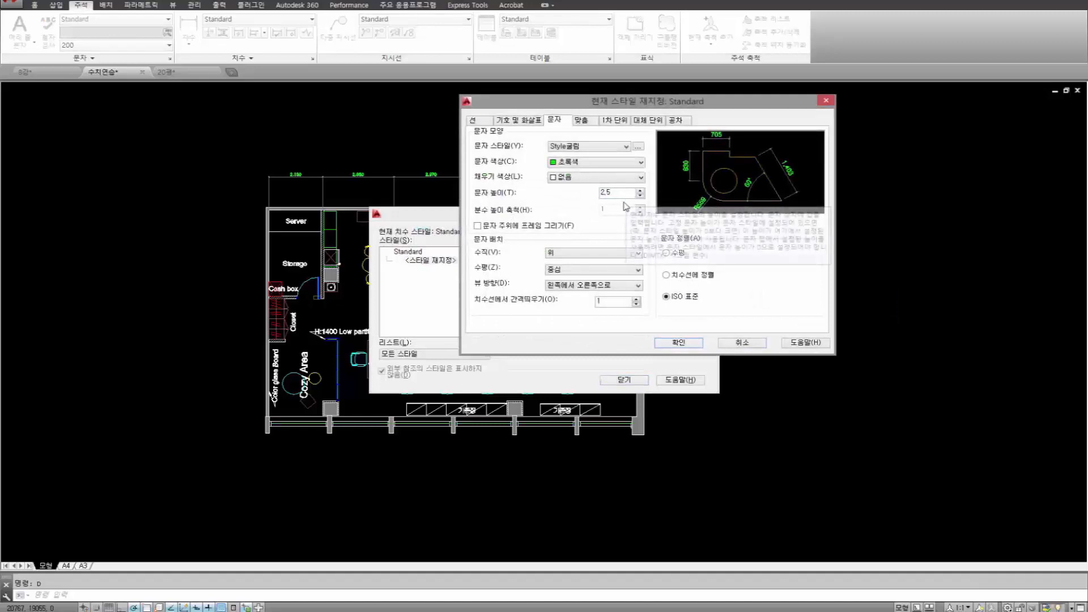
{"action": "left_click_drag", "start_coordinate": [706, 102], "coordinate": [759, 113]}
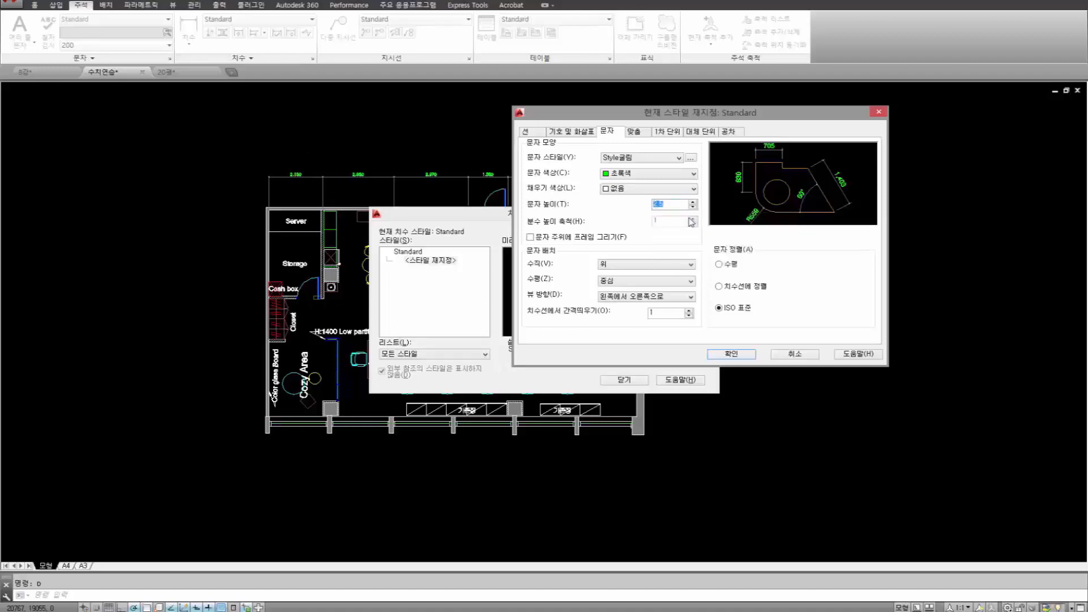
{"action": "left_click", "coordinate": [733, 354]}
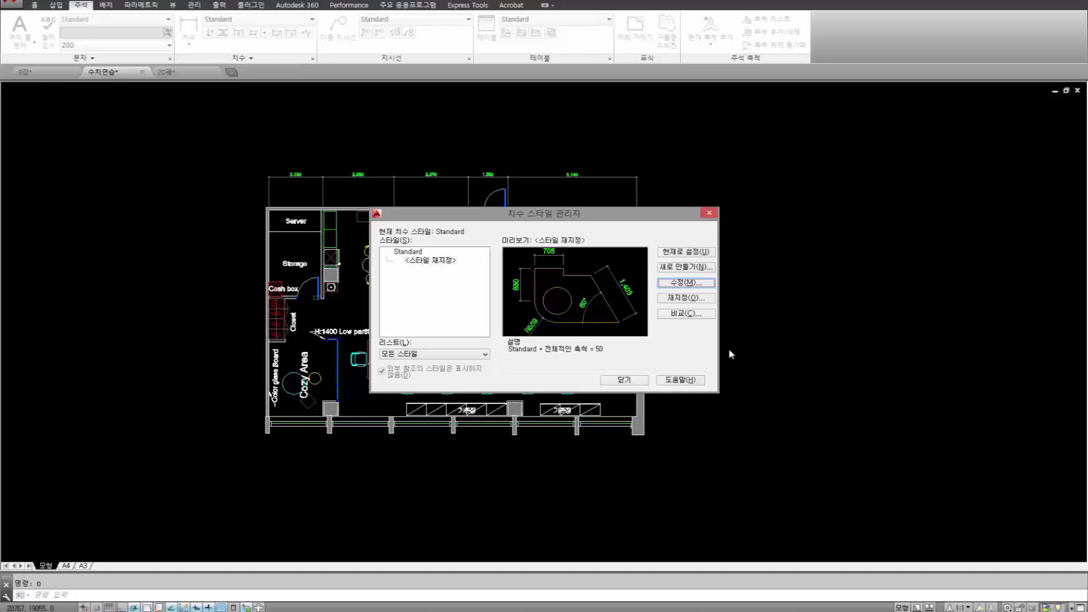
{"action": "left_click", "coordinate": [623, 379]}
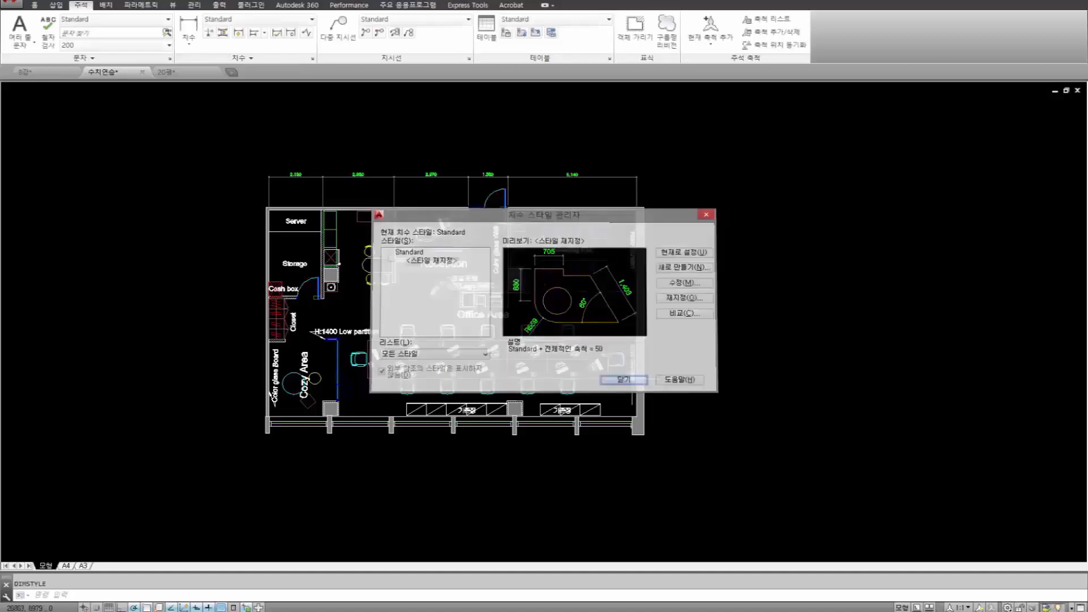
Add an overall horizontal linear dimension above the existing dimension row, spanning from the Server room's outer wall to the Meeting RM.'s far wall.
{"action": "middle_click_drag", "start_coordinate": [449, 196], "coordinate": [462, 198]}
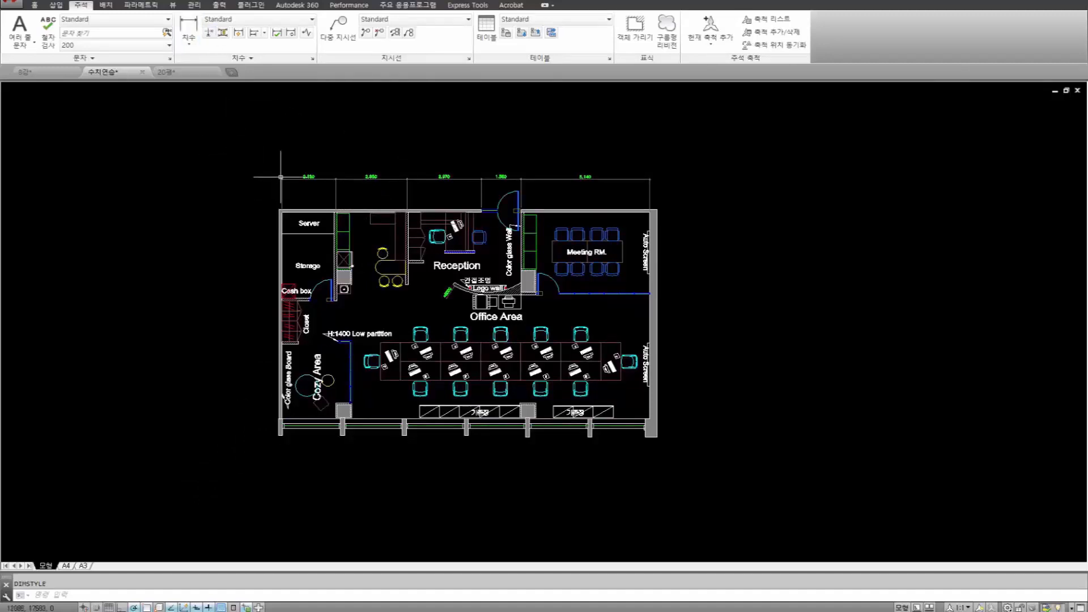
{"action": "left_click", "coordinate": [188, 28]}
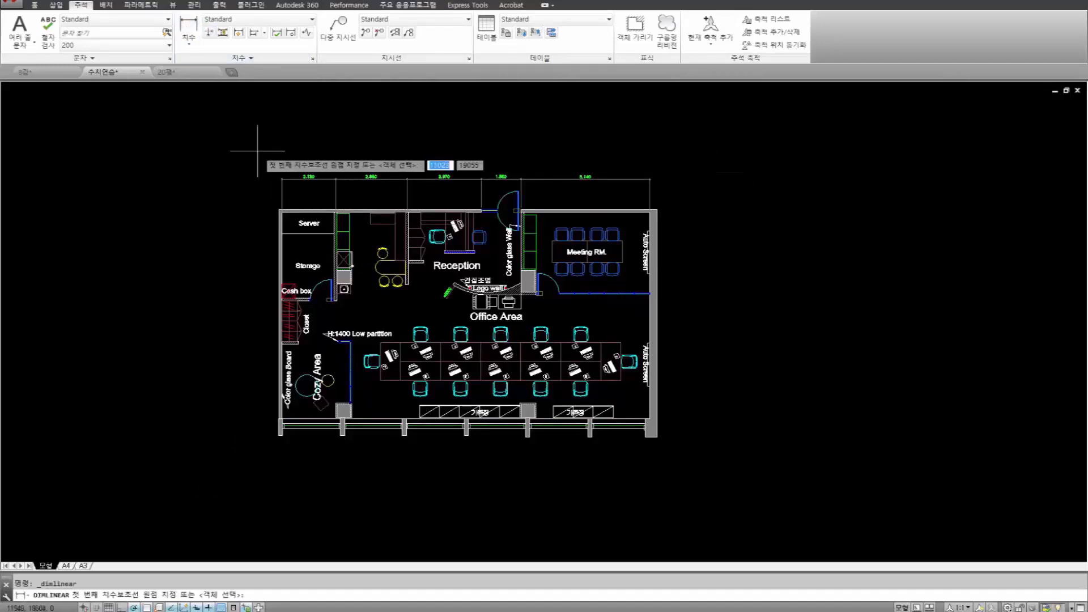
{"action": "left_click", "coordinate": [281, 211]}
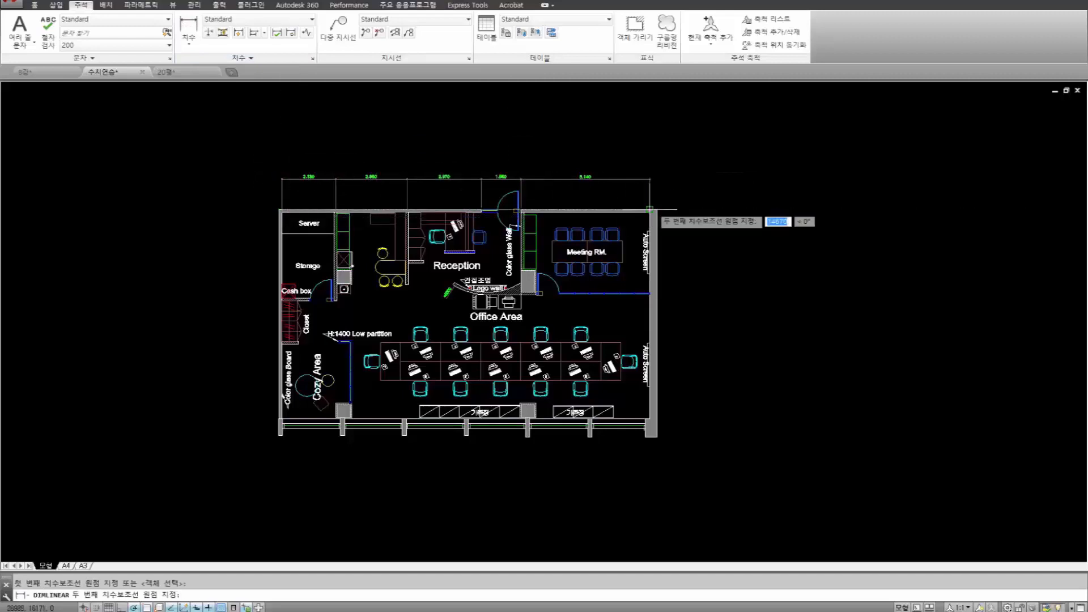
{"action": "left_click", "coordinate": [649, 210]}
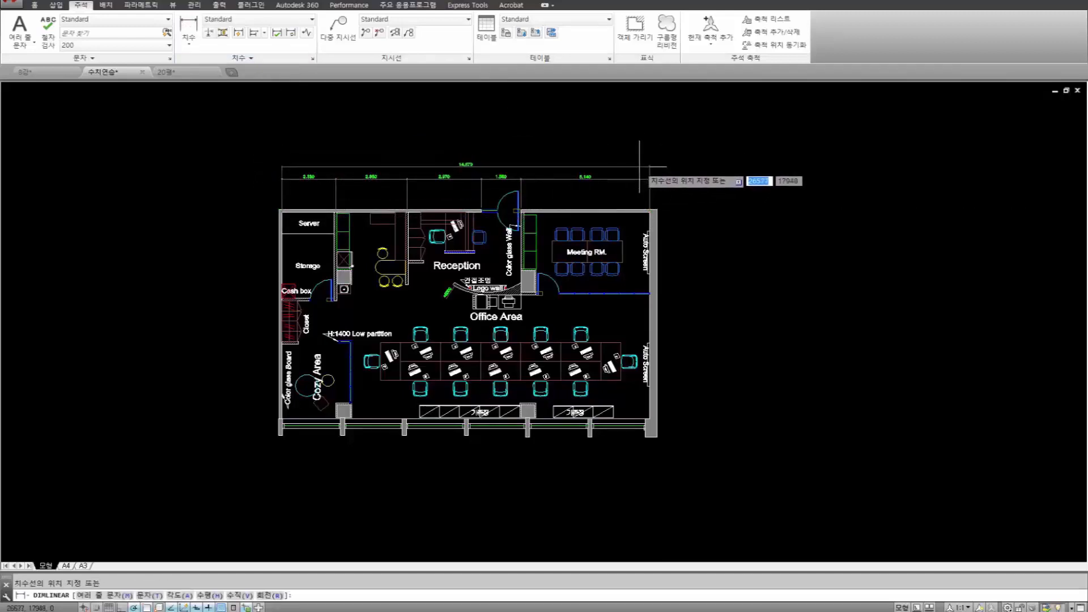
{"action": "left_click", "coordinate": [639, 167]}
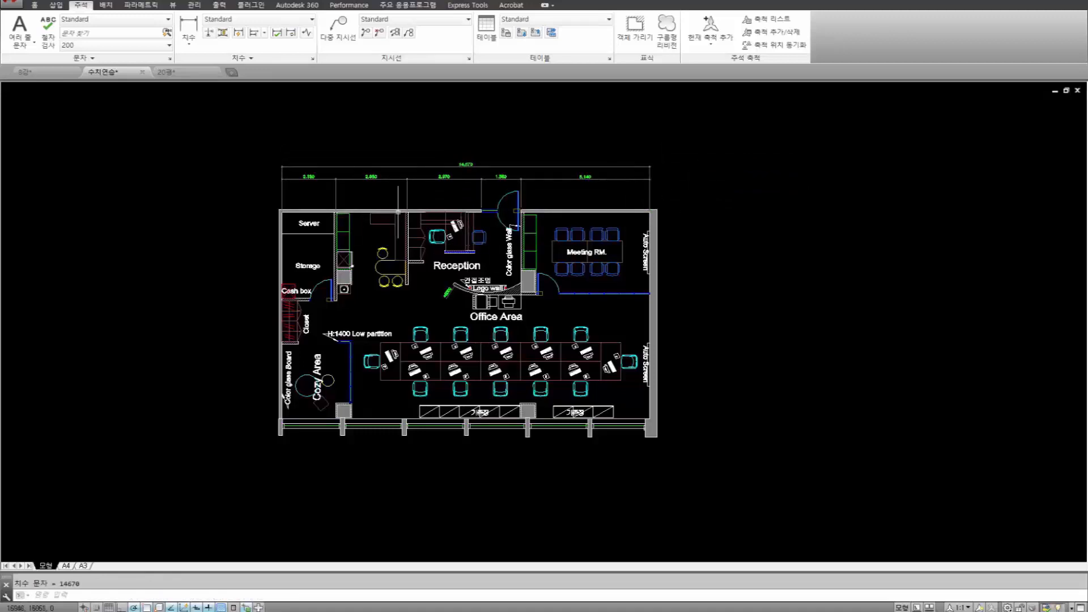
Use DIMSPACE to space the overall dimension 250 from the row of individual dimensions, taking the 2,850 dimension as the base.
{"action": "scroll", "coordinate": [398, 210], "scroll_direction": "up", "scroll_amount": 3}
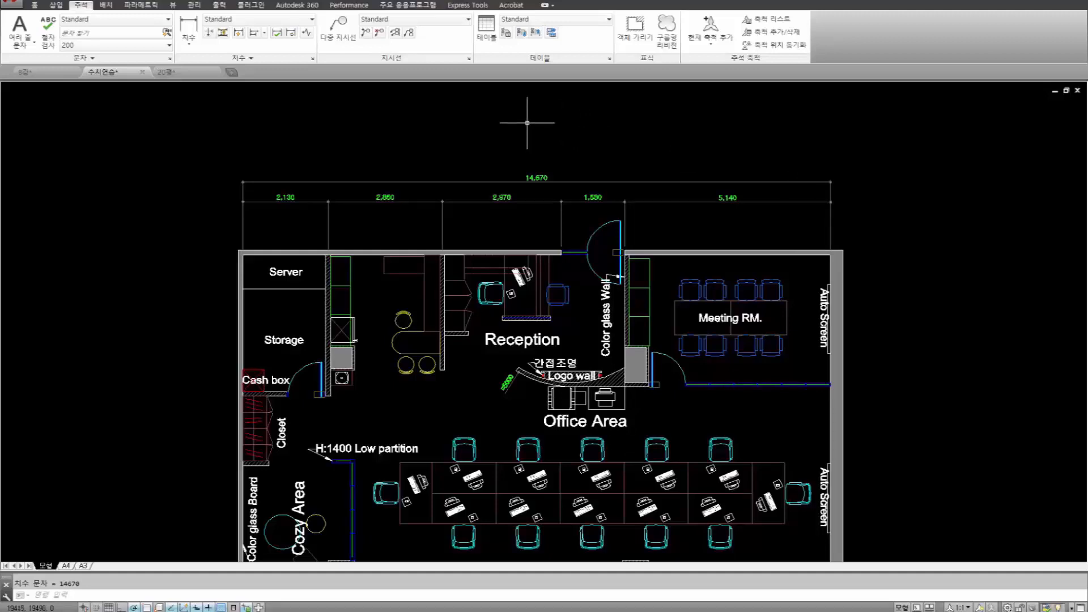
{"action": "left_click", "coordinate": [36, 6]}
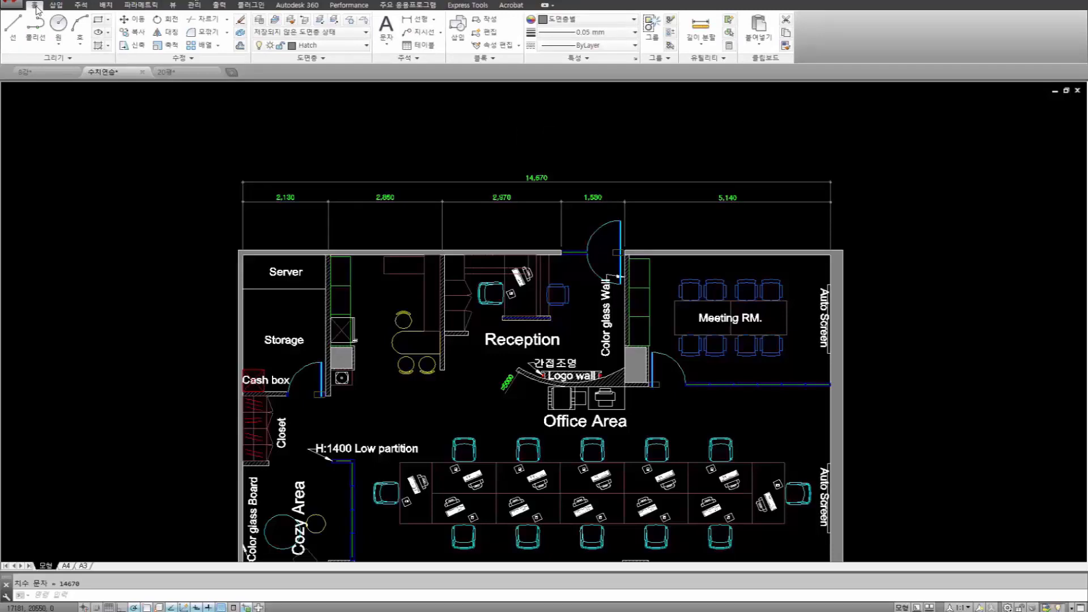
{"action": "key", "text": "Escape"}
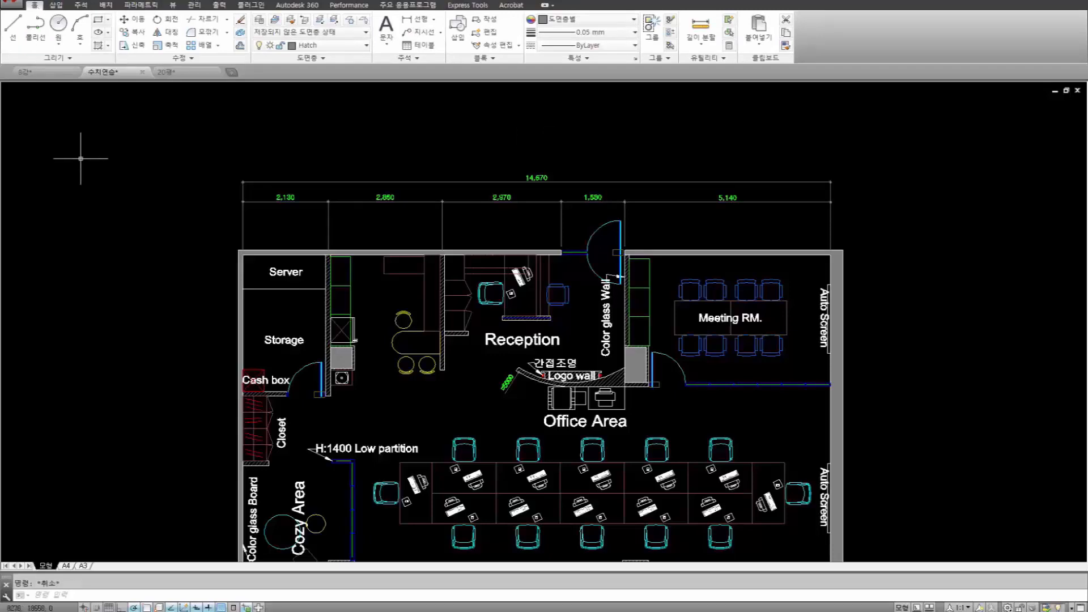
{"action": "type", "text": "DIM"}
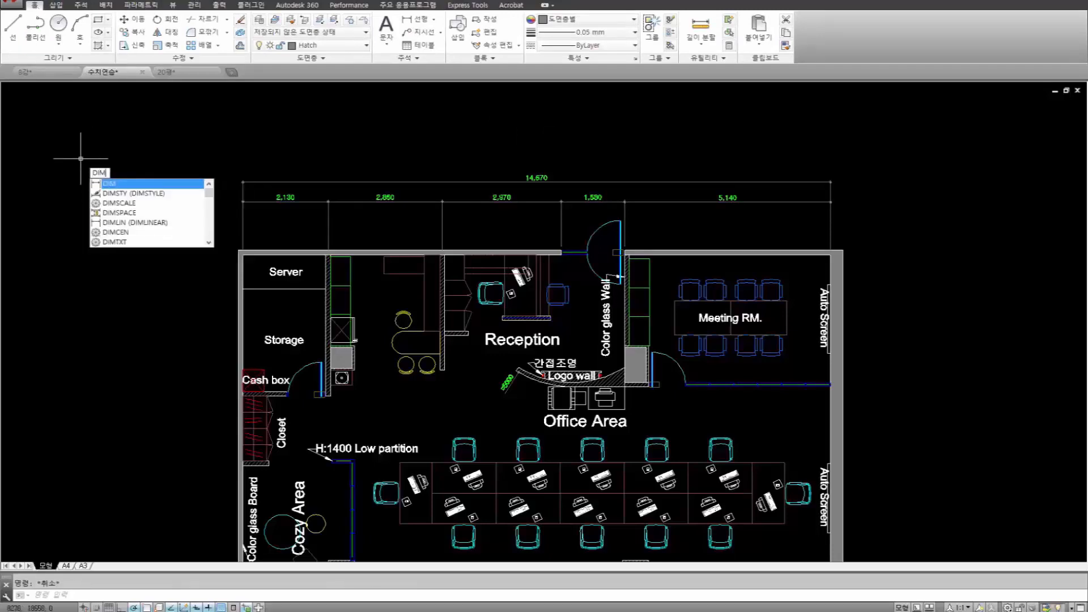
{"action": "key", "text": "Down"}
{"action": "key", "text": "Down"}
{"action": "key", "text": "Down"}
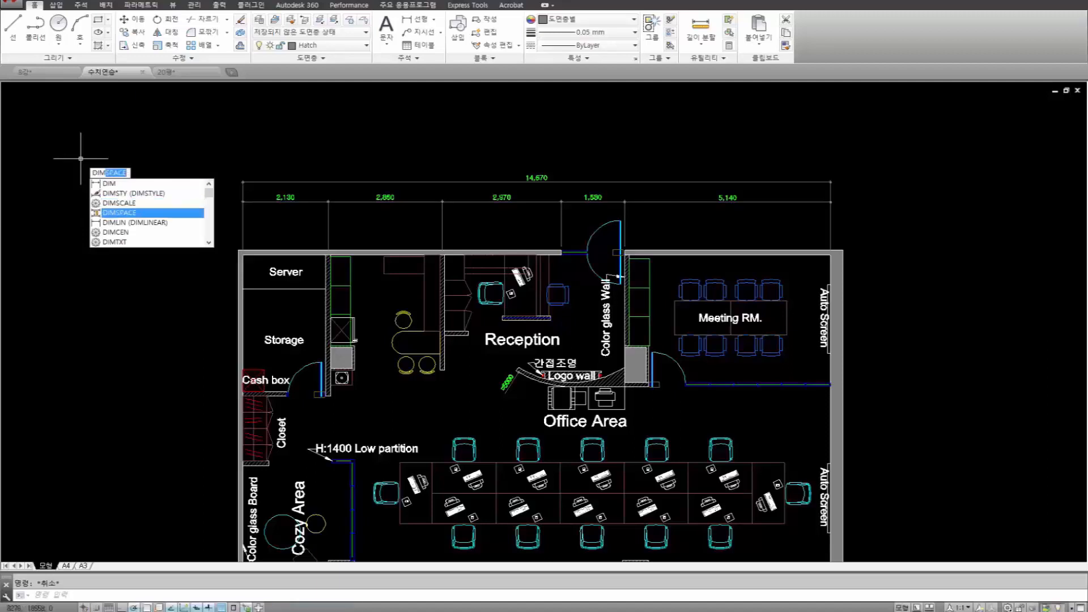
{"action": "key", "text": "Return"}
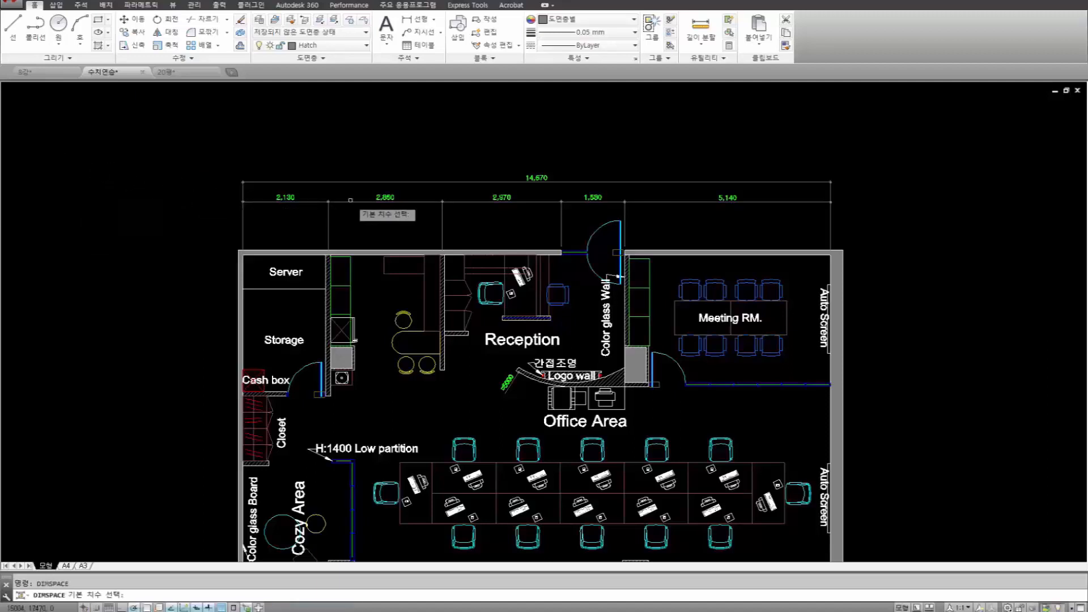
{"action": "left_click", "coordinate": [381, 203]}
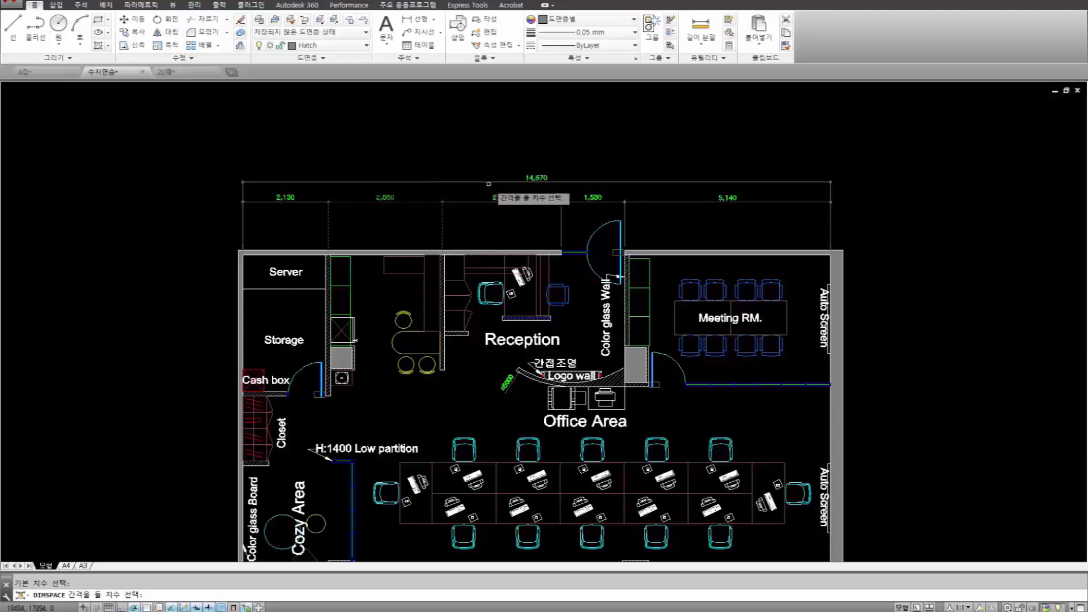
{"action": "left_click", "coordinate": [976, 187]}
{"action": "left_click", "coordinate": [817, 152]}
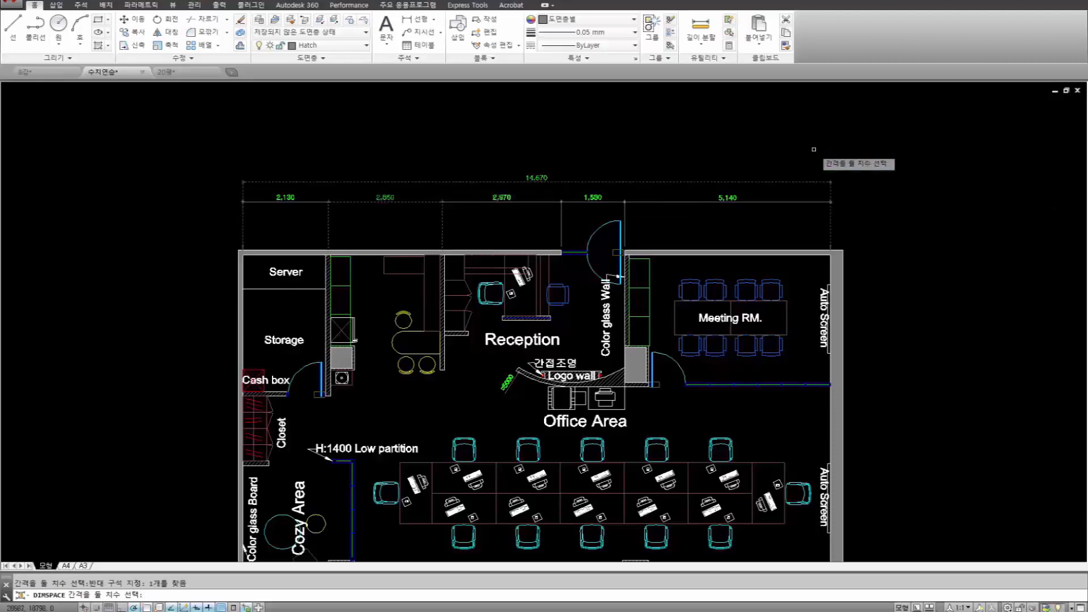
{"action": "key", "text": "Return"}
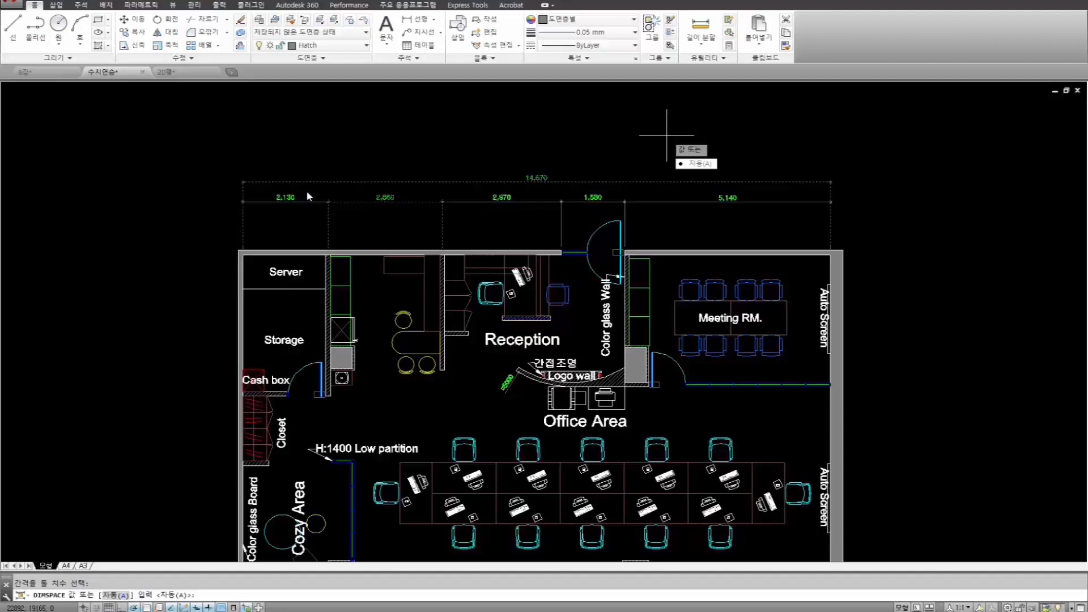
{"action": "type", "text": "250"}
{"action": "key", "text": "Return"}
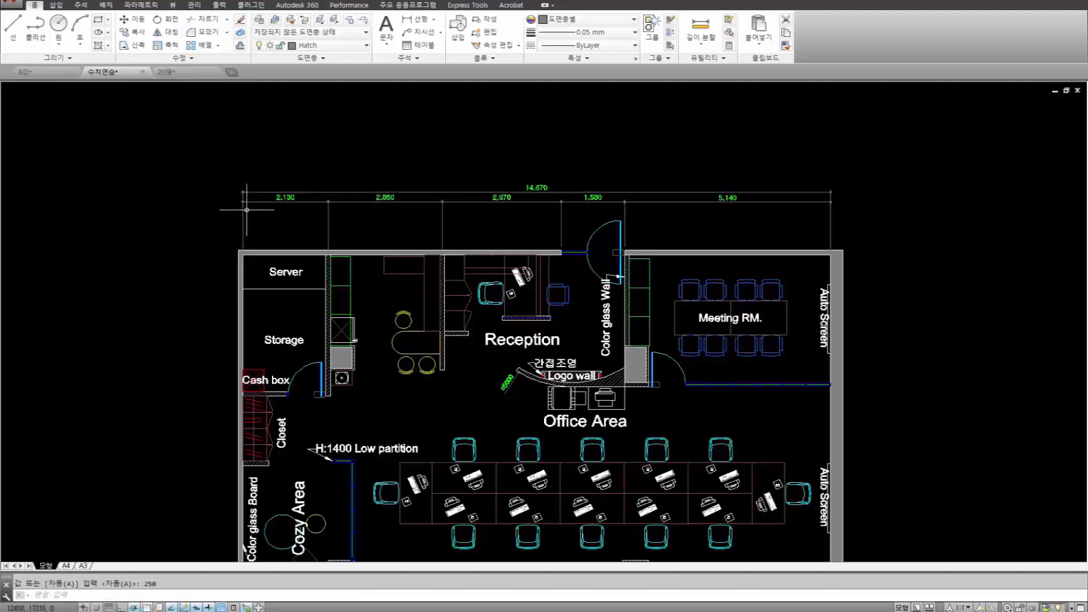
Measure the distance between the two dimension lines above the Server room with DIST.
{"action": "scroll", "coordinate": [246, 196], "scroll_direction": "up", "scroll_amount": 6}
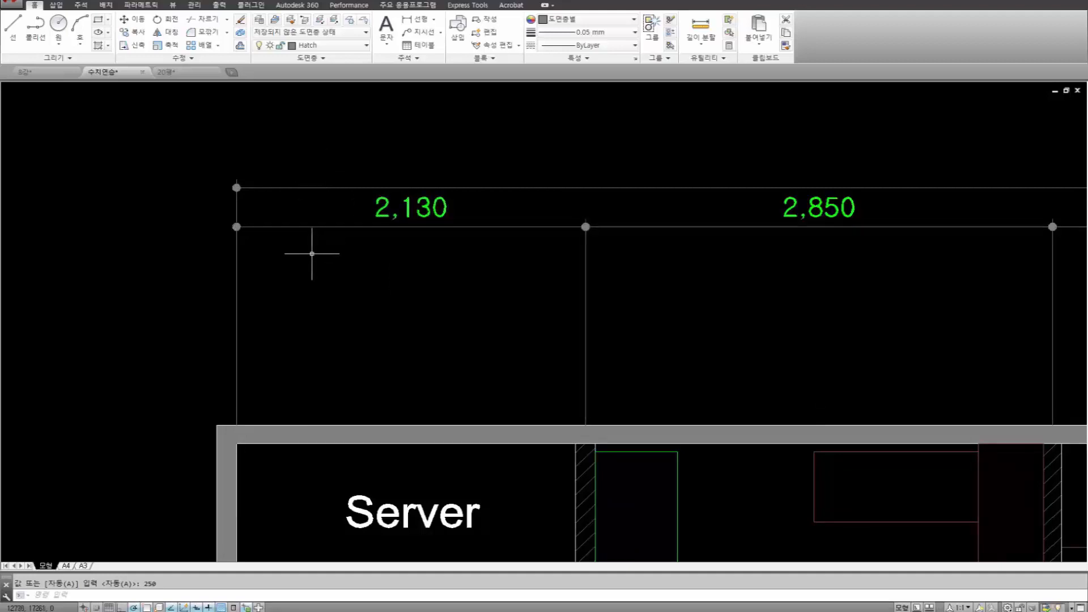
{"action": "type", "text": "dist"}
{"action": "key", "text": "Return"}
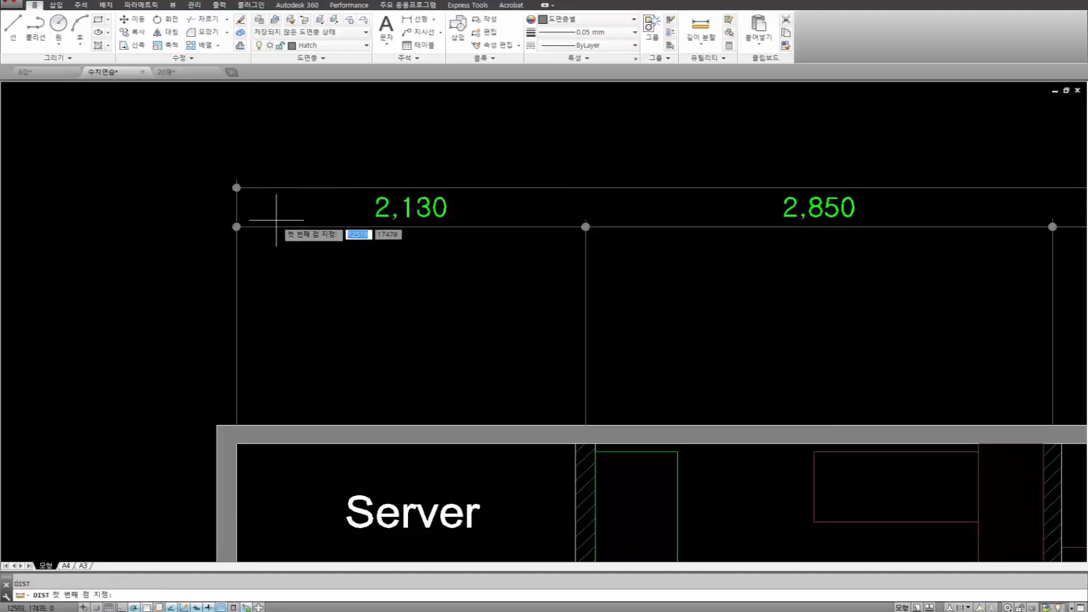
{"action": "left_click", "coordinate": [244, 226]}
{"action": "left_click", "coordinate": [236, 188]}
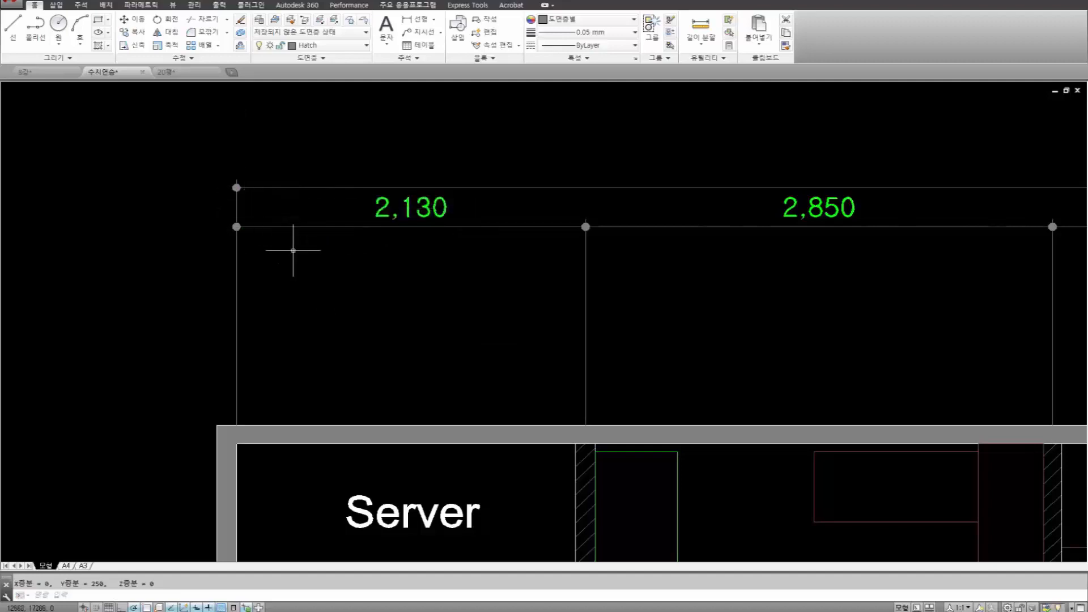
{"action": "key", "text": "Escape"}
{"action": "scroll", "coordinate": [307, 260], "scroll_direction": "down", "scroll_amount": 6}
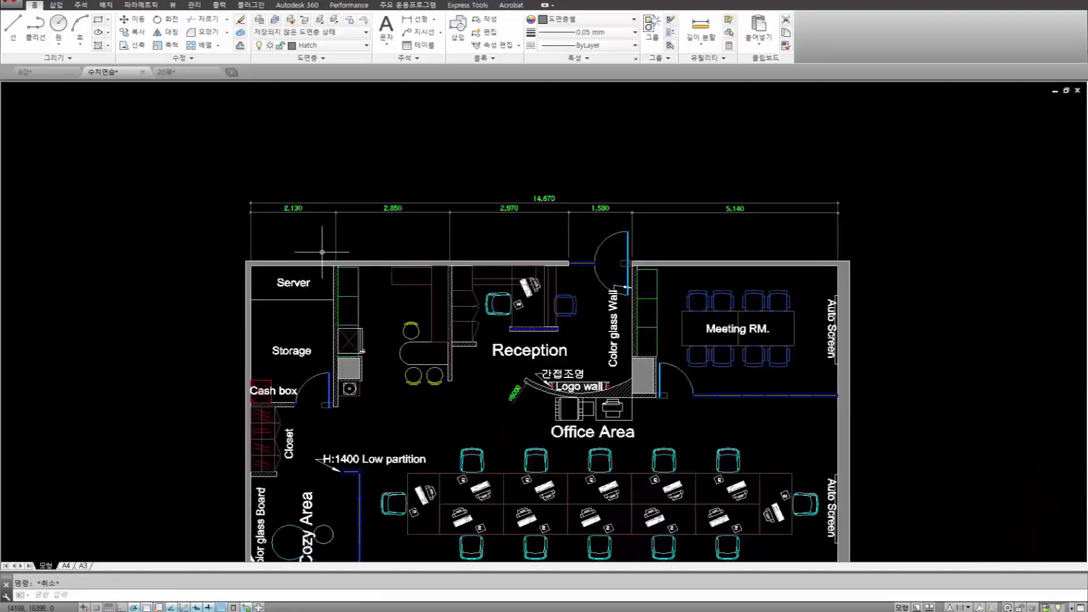
Set the DIMSCALE value to 100.
{"action": "middle_click_drag", "start_coordinate": [325, 250], "coordinate": [360, 224]}
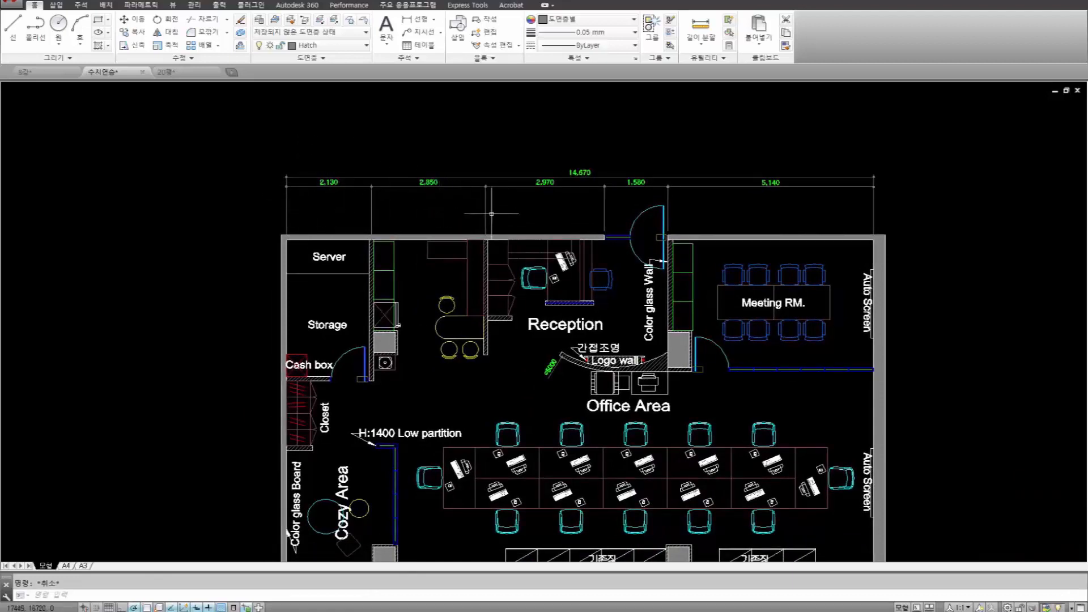
{"action": "type", "text": "DIMSCALE"}
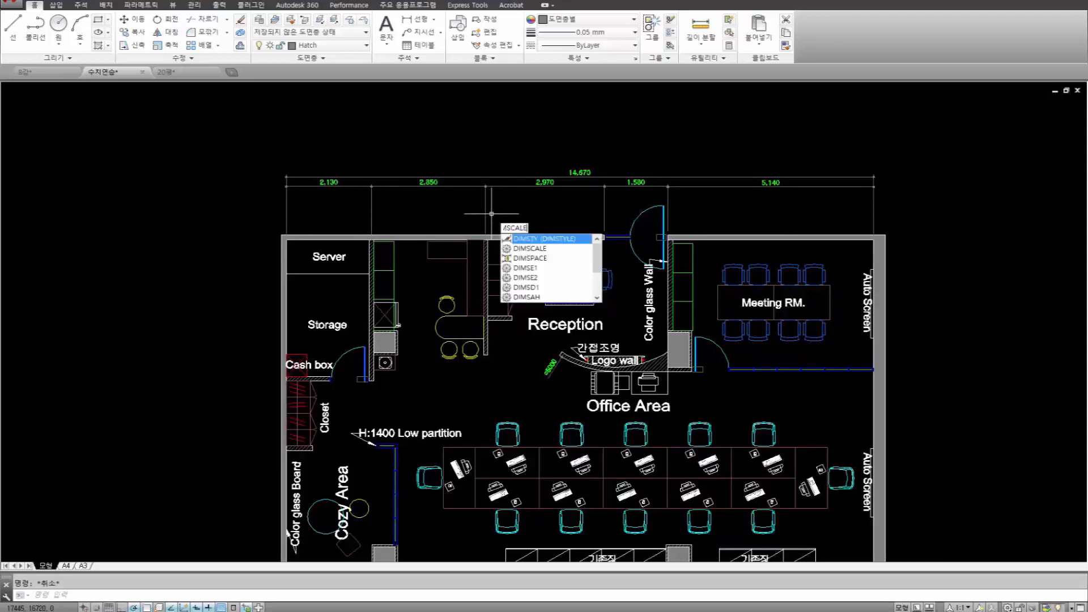
{"action": "key", "text": "Return"}
{"action": "type", "text": "1"}
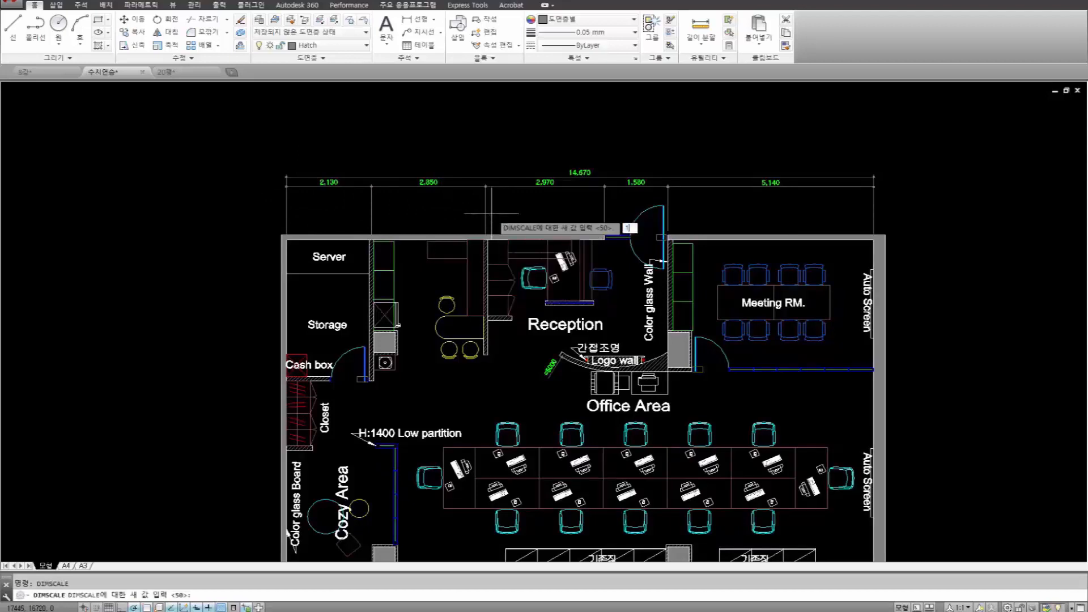
{"action": "type", "text": "00"}
{"action": "key", "text": "Return"}
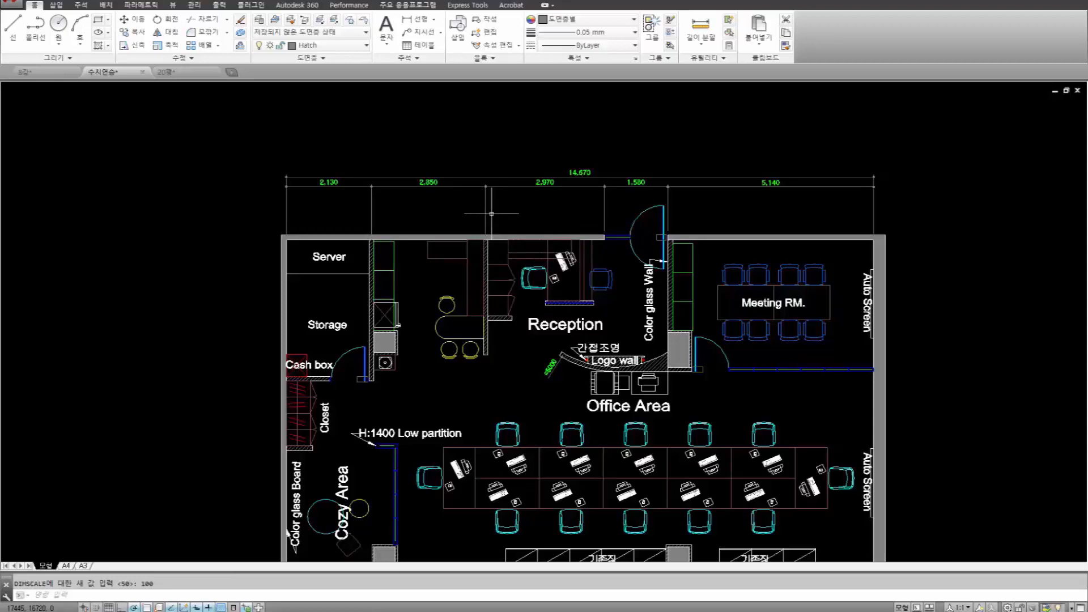
Update all dimensions in the office plan to the current scale with the DIM update option, and leave the DIM command.
{"action": "type", "text": "dim"}
{"action": "key", "text": "Return"}
{"action": "type", "text": "up"}
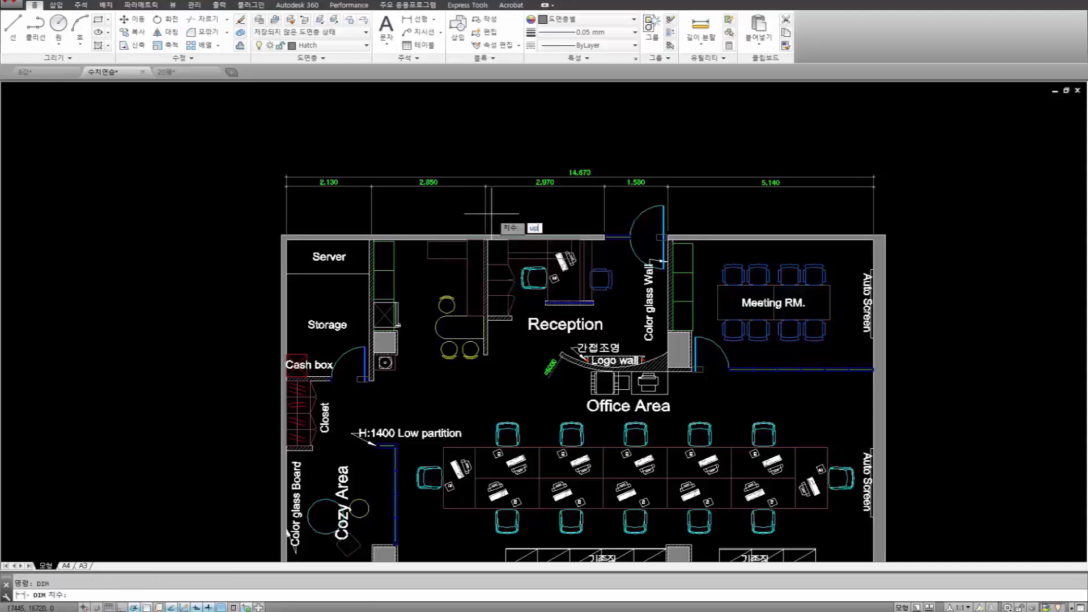
{"action": "key", "text": "Return"}
{"action": "type", "text": "ㄹ"}
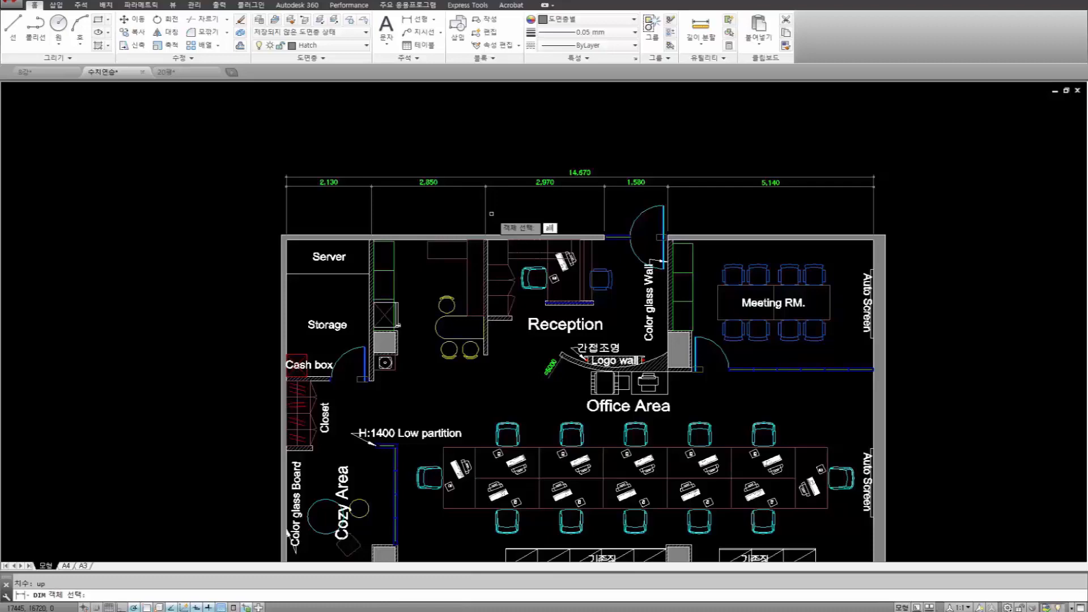
{"action": "type", "text": "ll"}
{"action": "key", "text": "Return"}
{"action": "key", "text": "Return"}
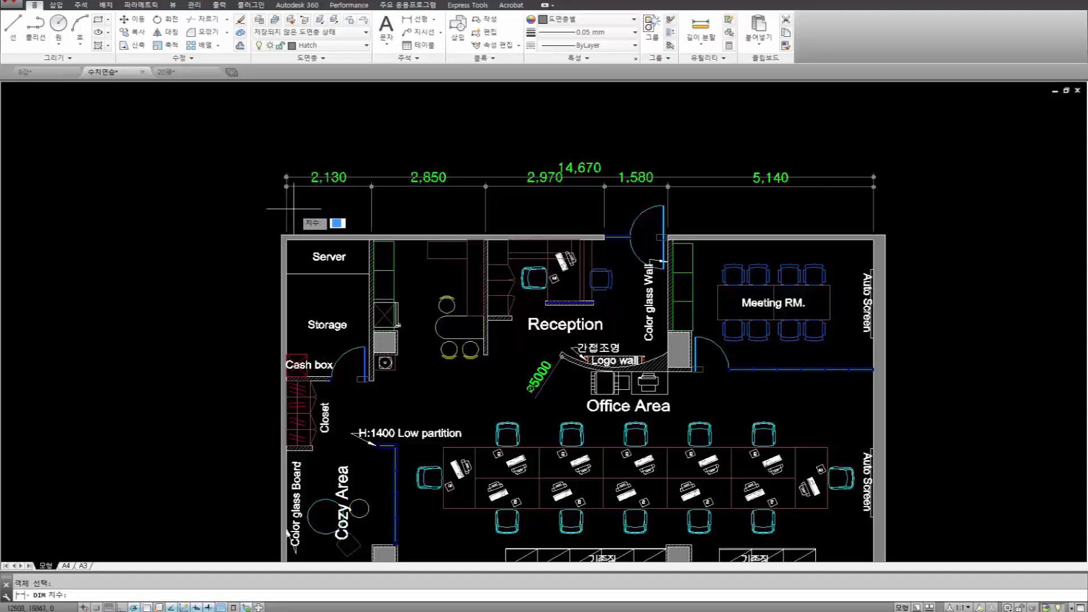
{"action": "key", "text": "Escape"}
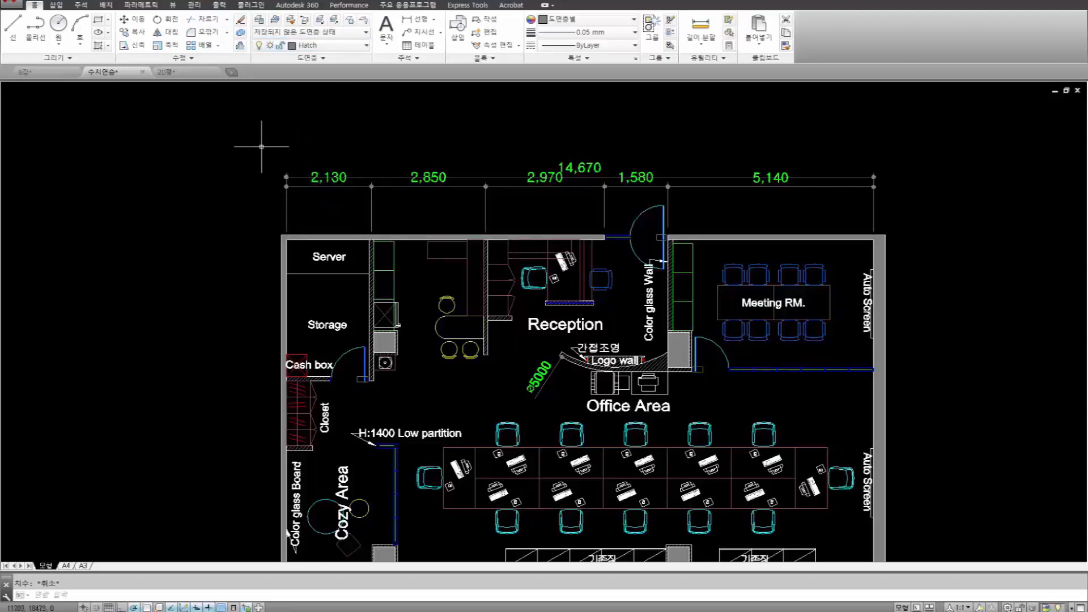
Use DIMSPACE to space the overall dimension 500 from the dimension row, taking the 2,130 dimension as the base.
{"action": "type", "text": "DIMSPACE"}
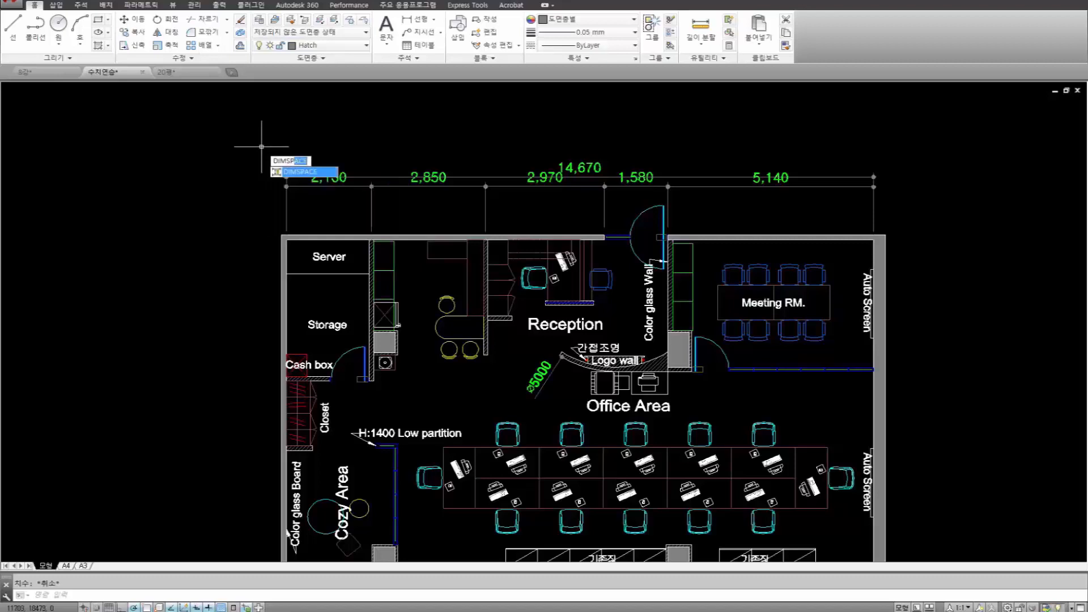
{"action": "key", "text": "Return"}
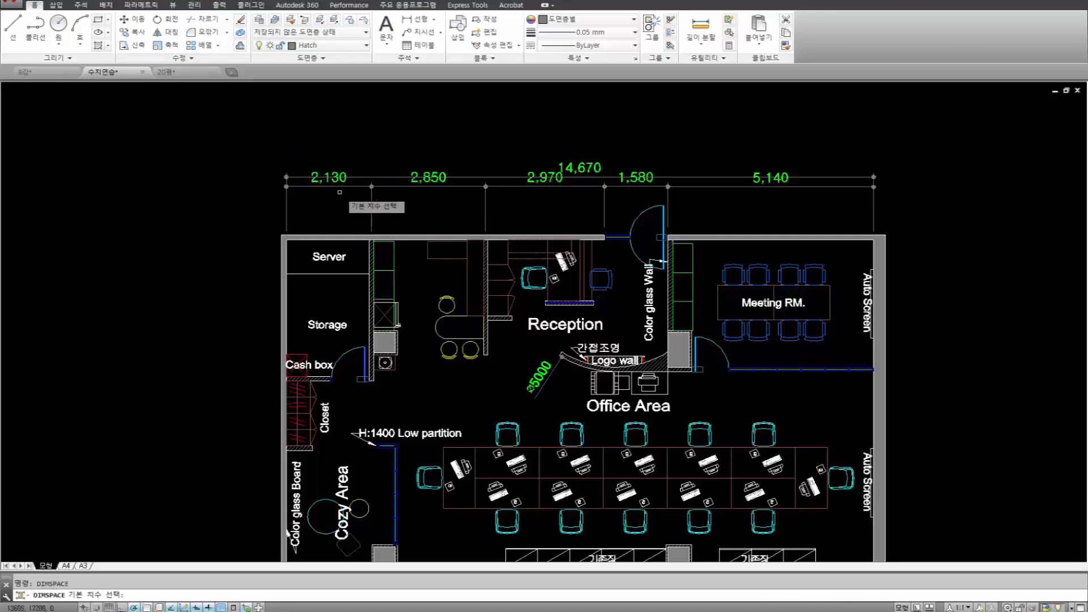
{"action": "left_click", "coordinate": [346, 185]}
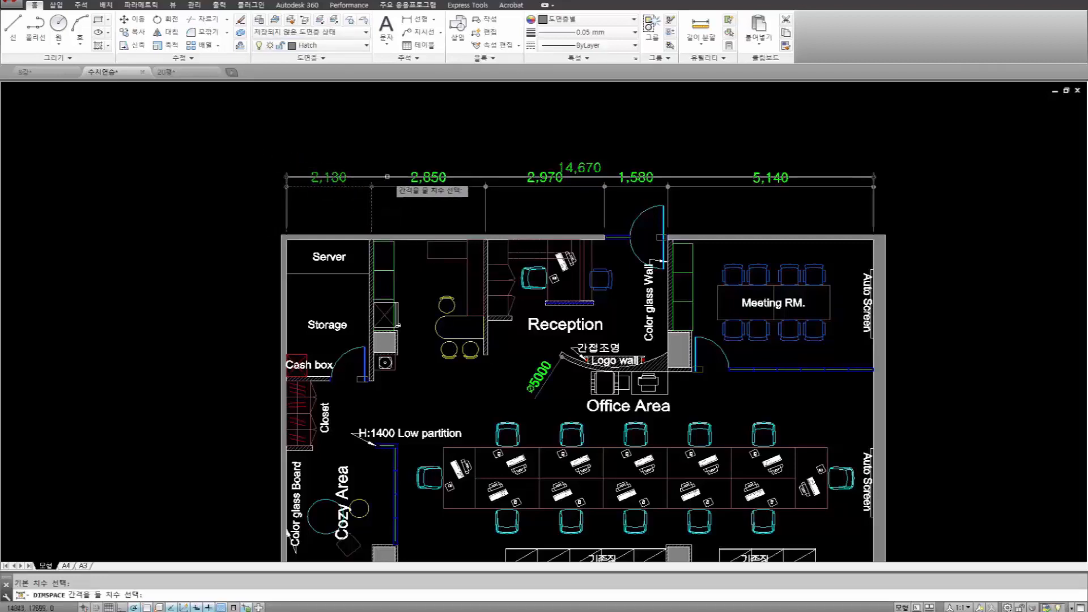
{"action": "key", "text": "Return"}
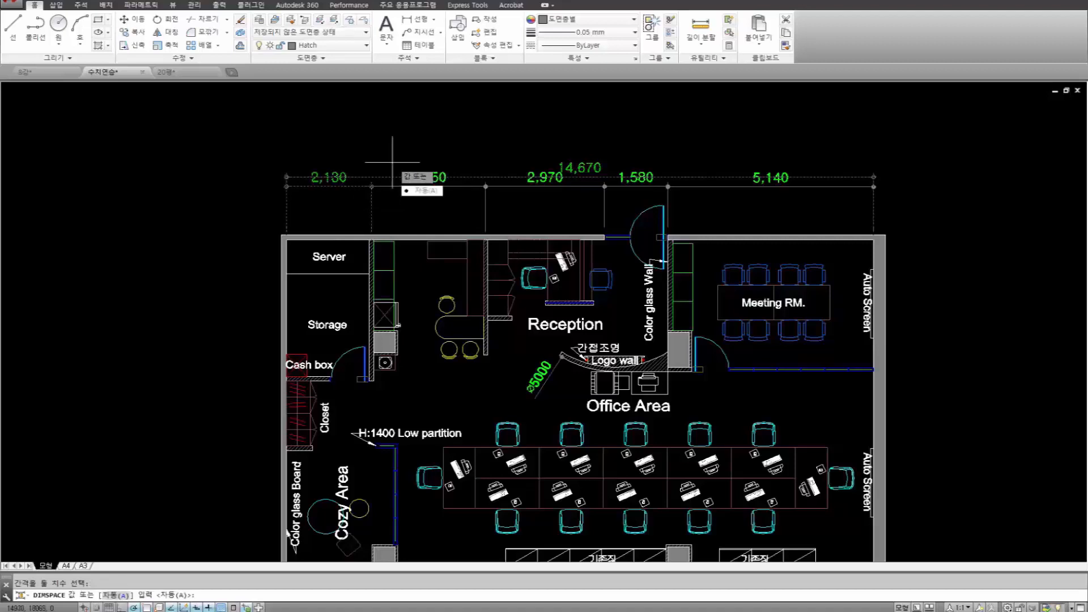
{"action": "type", "text": "5"}
{"action": "key", "text": "Return"}
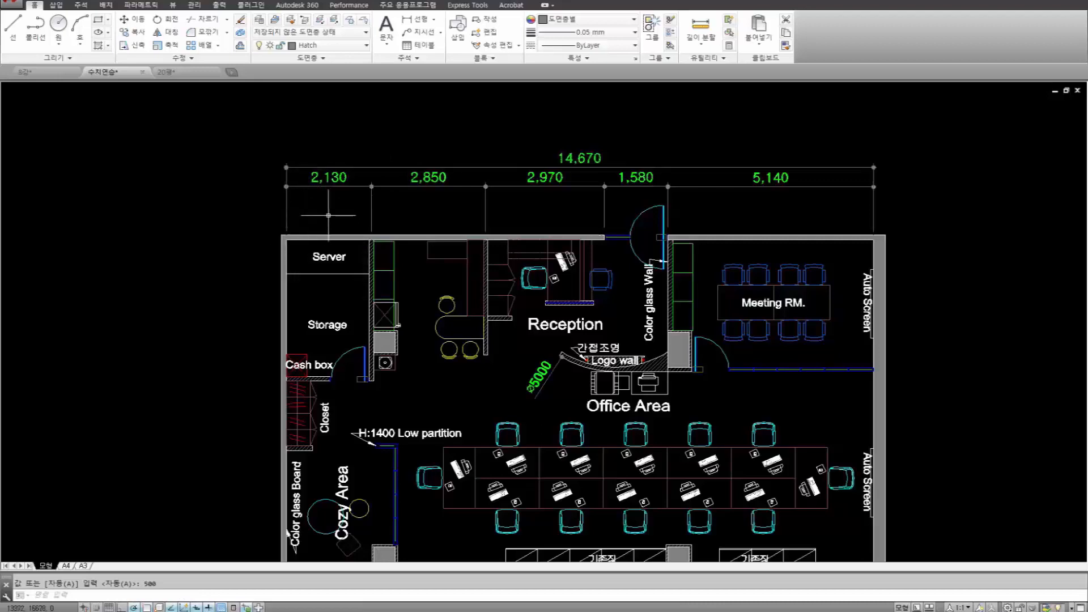
{"action": "middle_click_drag", "start_coordinate": [328, 217], "coordinate": [291, 180]}
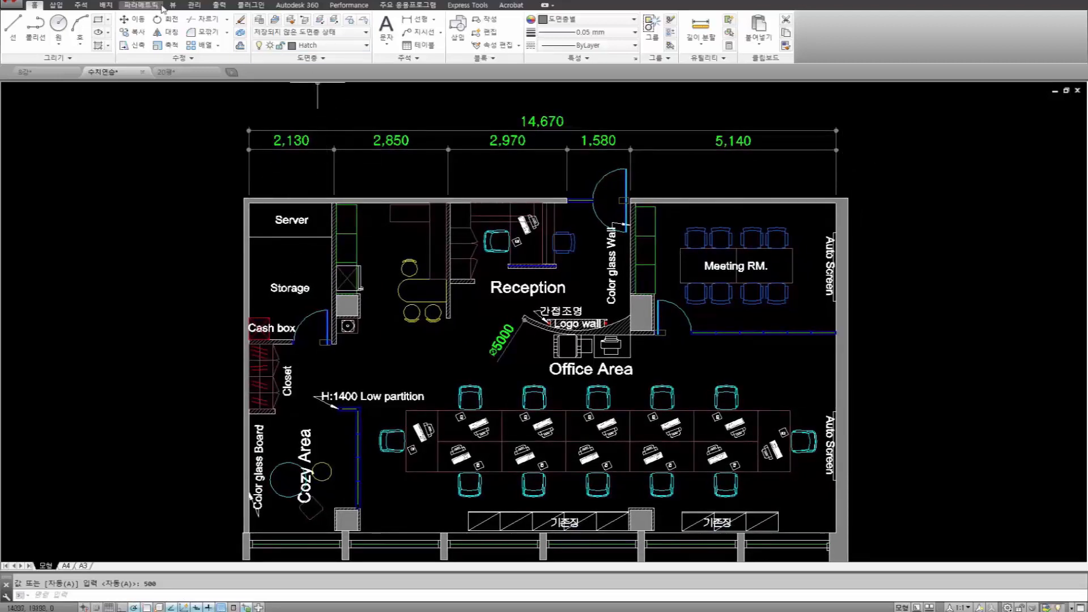
{"action": "left_click", "coordinate": [80, 5]}
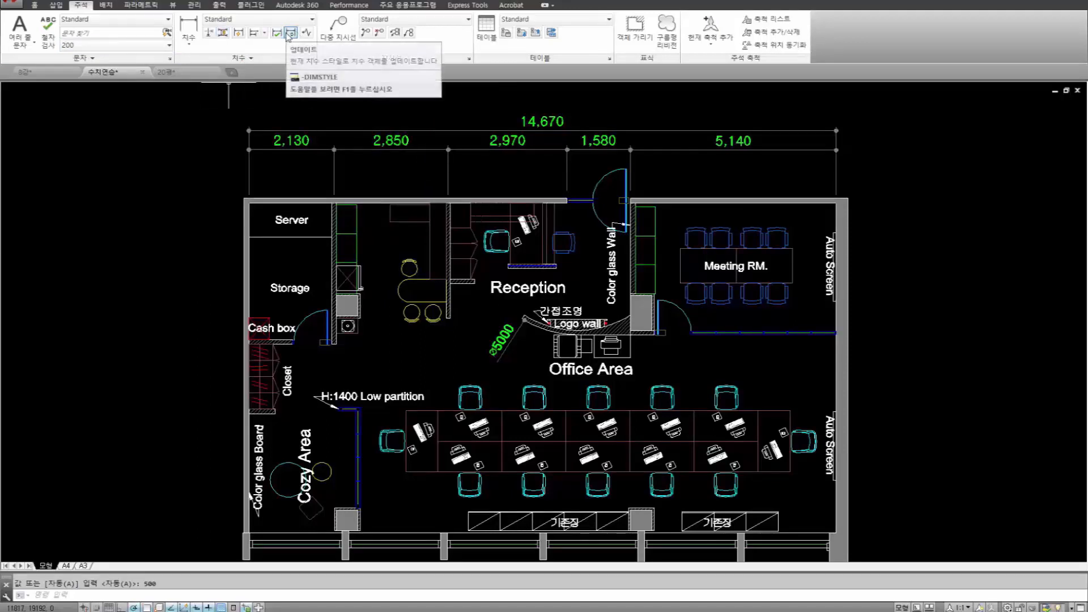
{"action": "left_click", "coordinate": [255, 34]}
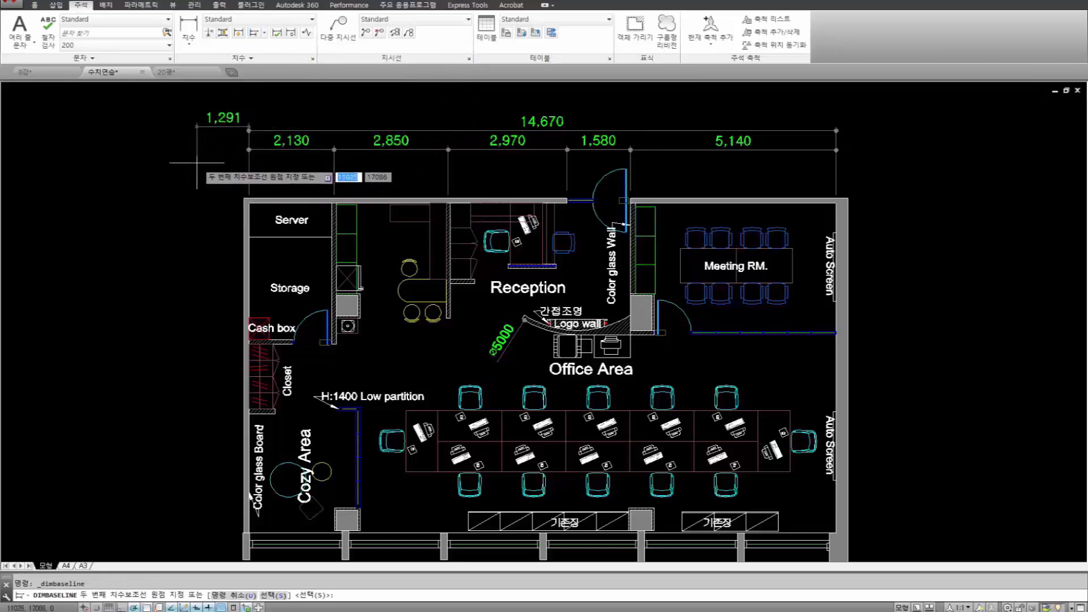
{"action": "key", "text": "Escape"}
{"action": "left_click", "coordinate": [257, 34]}
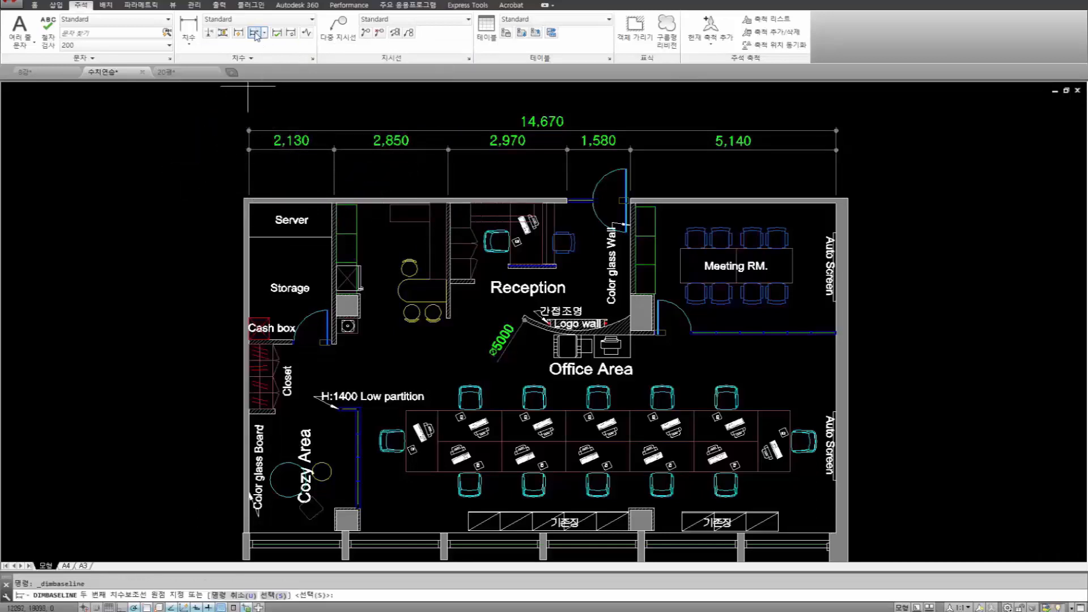
Continue the overall dimension beyond the Meeting RM.'s outer wall with three continued dimensions of about 1,946, 1,556 and 2,843.
{"action": "left_click", "coordinate": [264, 34]}
{"action": "left_click", "coordinate": [270, 63]}
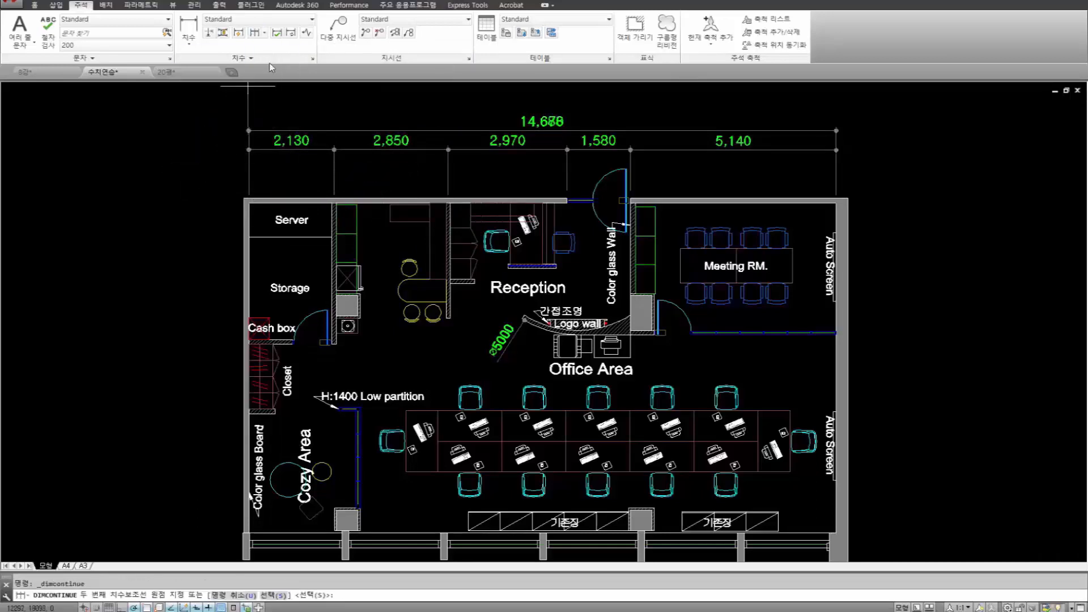
{"action": "middle_click_drag", "start_coordinate": [869, 207], "coordinate": [731, 209]}
{"action": "left_click", "coordinate": [726, 190]}
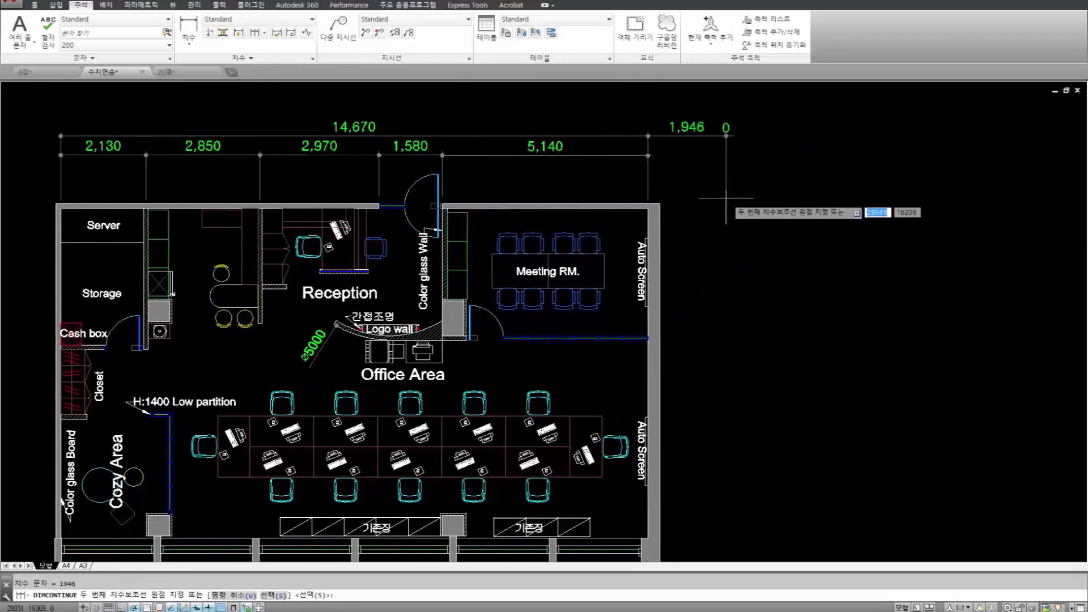
{"action": "left_click", "coordinate": [788, 188]}
{"action": "left_click", "coordinate": [901, 187]}
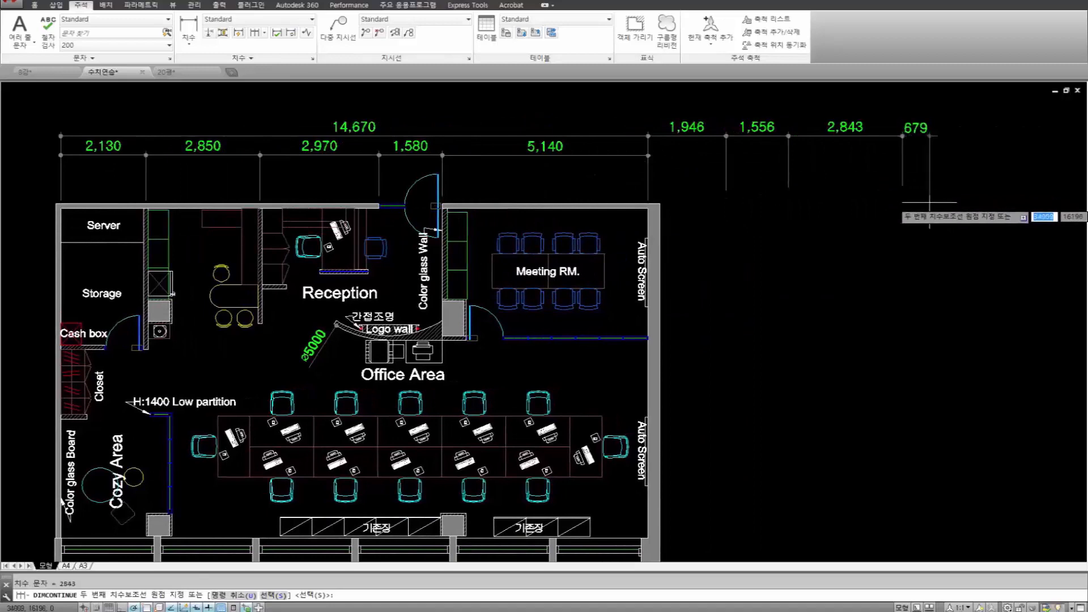
{"action": "key", "text": "Escape"}
Erase the three continued dimensions beyond the Meeting RM.'s outer wall.
{"action": "left_click", "coordinate": [1006, 235]}
{"action": "left_click", "coordinate": [716, 102]}
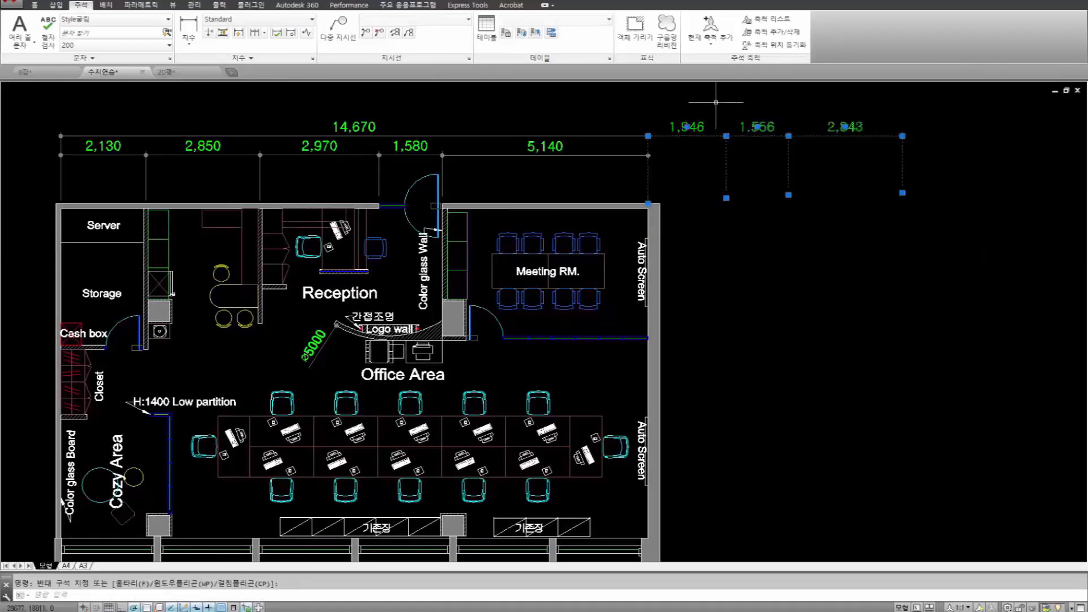
{"action": "key", "text": "Delete"}
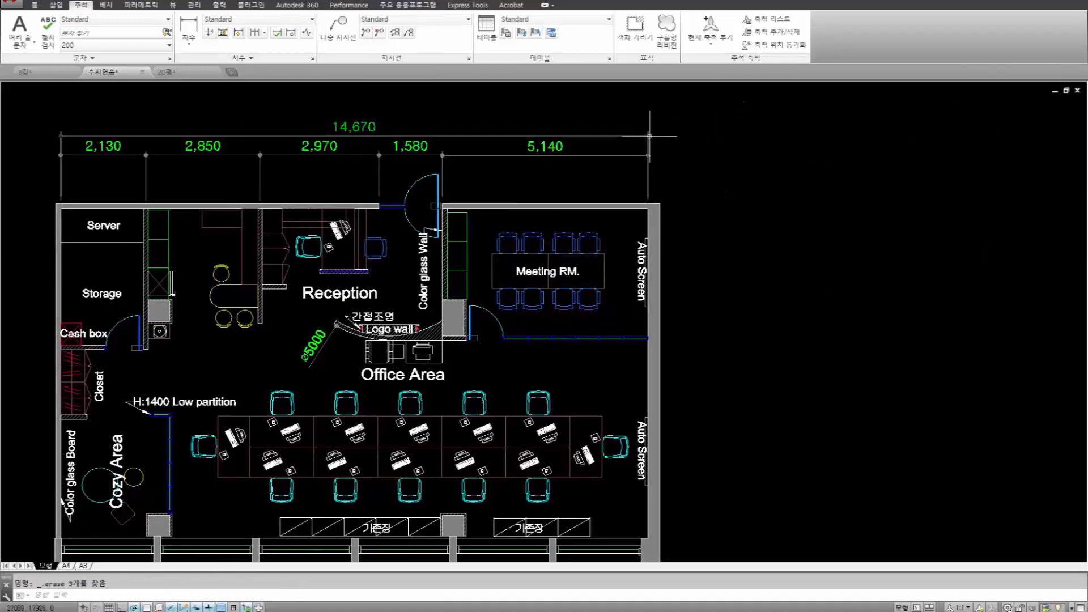
Continue the overall dimension from its Server room end with two continued dimensions of about 1,446 and 1,881 outside the wall.
{"action": "middle_click_drag", "start_coordinate": [151, 142], "coordinate": [344, 145]}
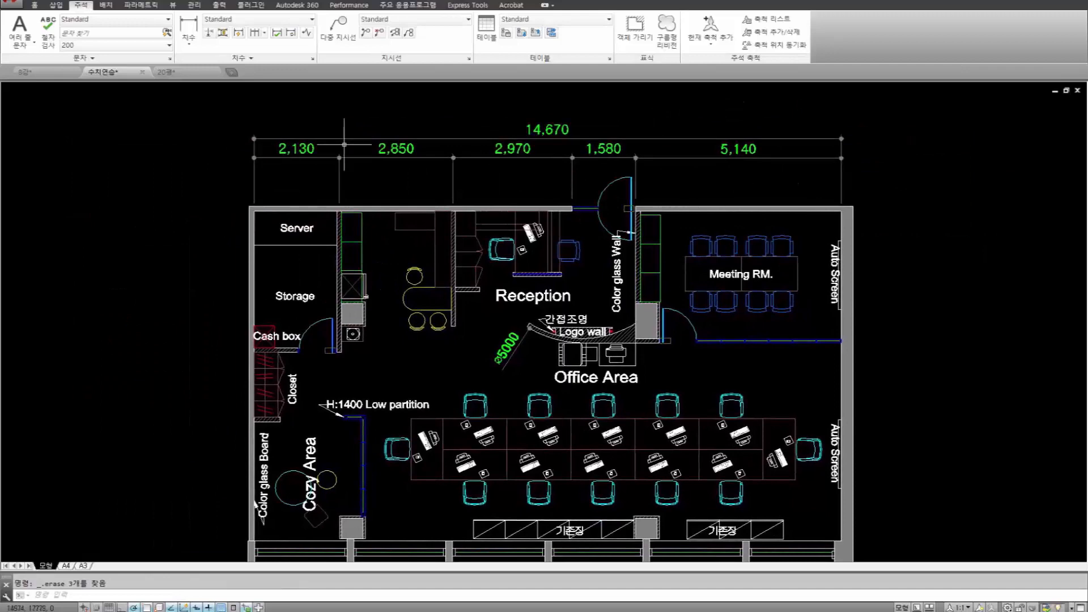
{"action": "left_click", "coordinate": [256, 138]}
{"action": "mouse_move", "coordinate": [254, 139]}
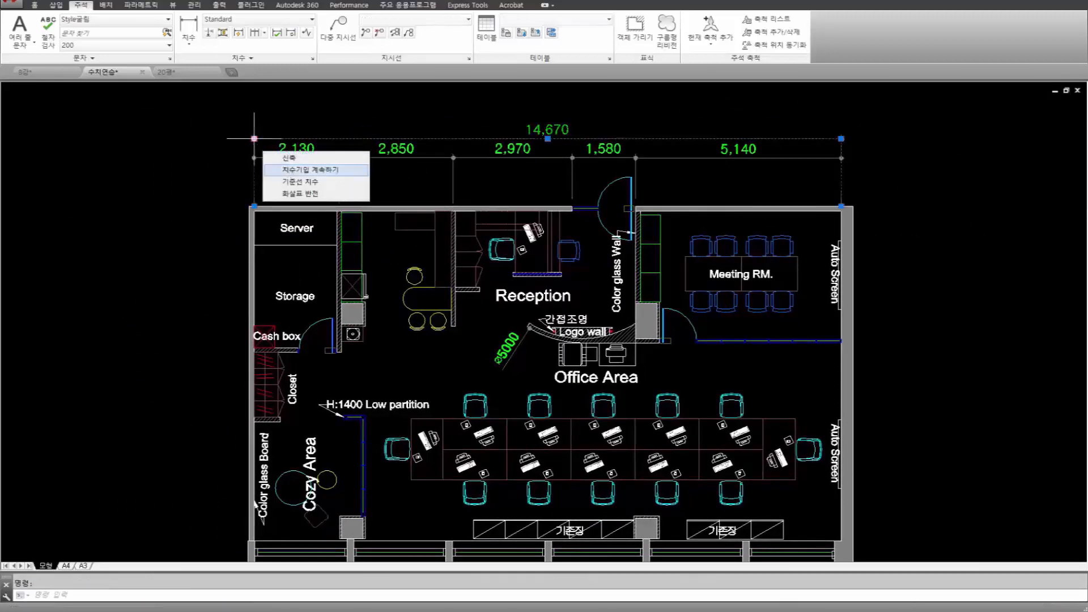
{"action": "left_click", "coordinate": [289, 170]}
{"action": "left_click", "coordinate": [195, 152]}
{"action": "left_click", "coordinate": [120, 152]}
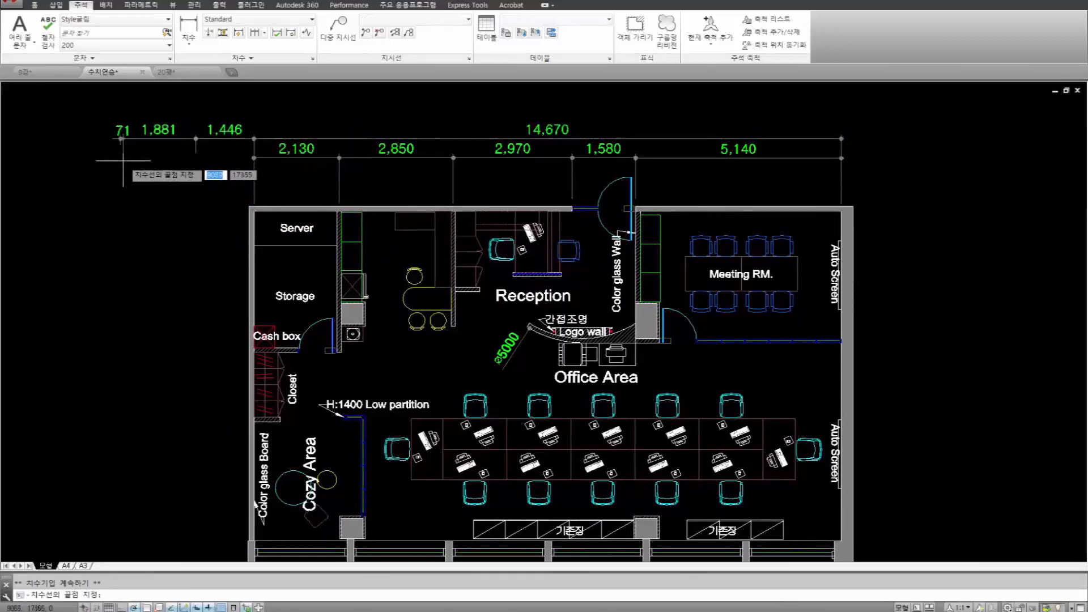
{"action": "key", "text": "Escape"}
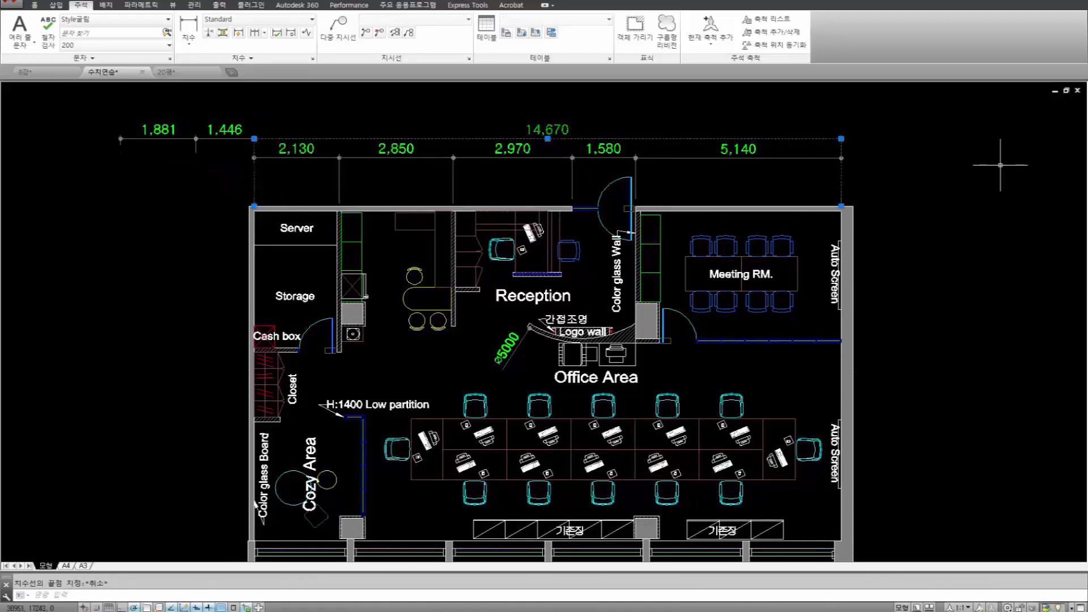
Erase the two continued dimensions outside the Server room wall together with the overall dimension above the plan.
{"action": "left_click", "coordinate": [227, 167]}
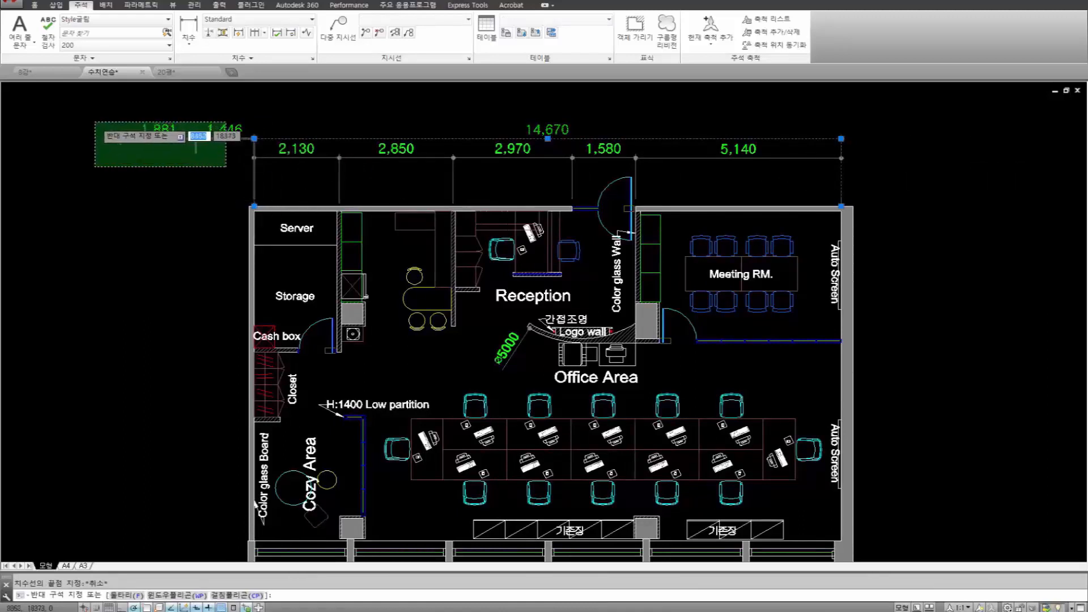
{"action": "left_click", "coordinate": [94, 121]}
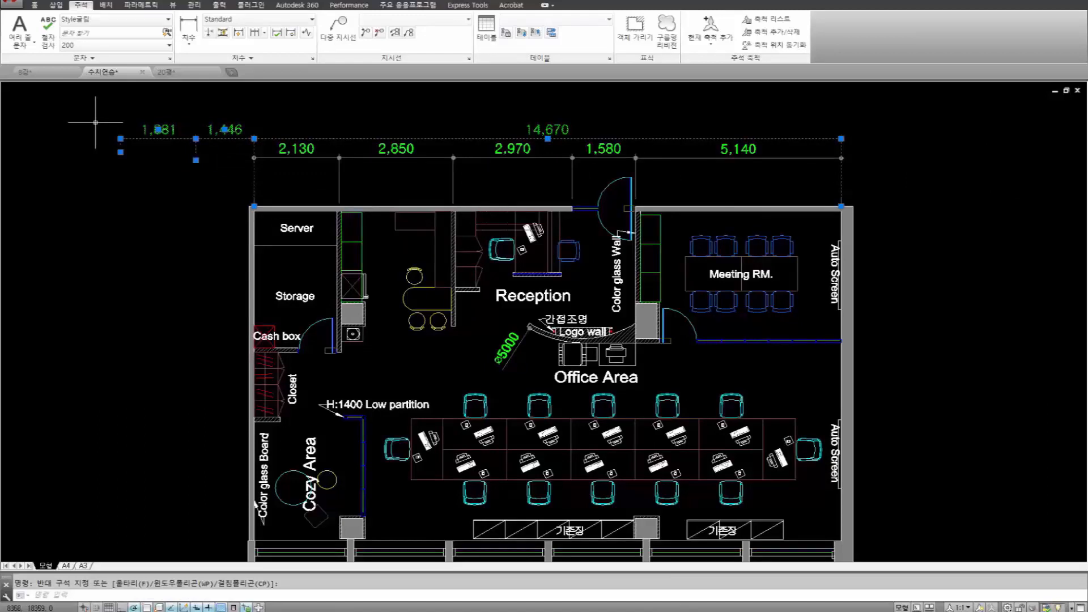
{"action": "key", "text": "Delete"}
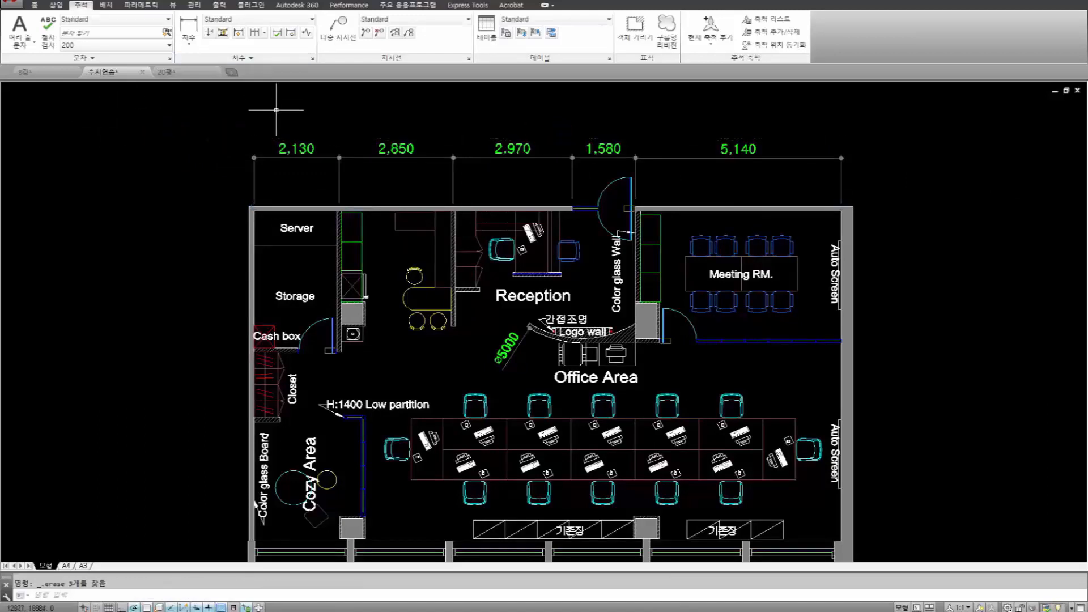
Undo the last erase to restore the overall dimension above the office plan.
{"action": "key", "text": "ctrl+z"}
{"action": "middle_click_drag", "start_coordinate": [448, 124], "coordinate": [255, 122]}
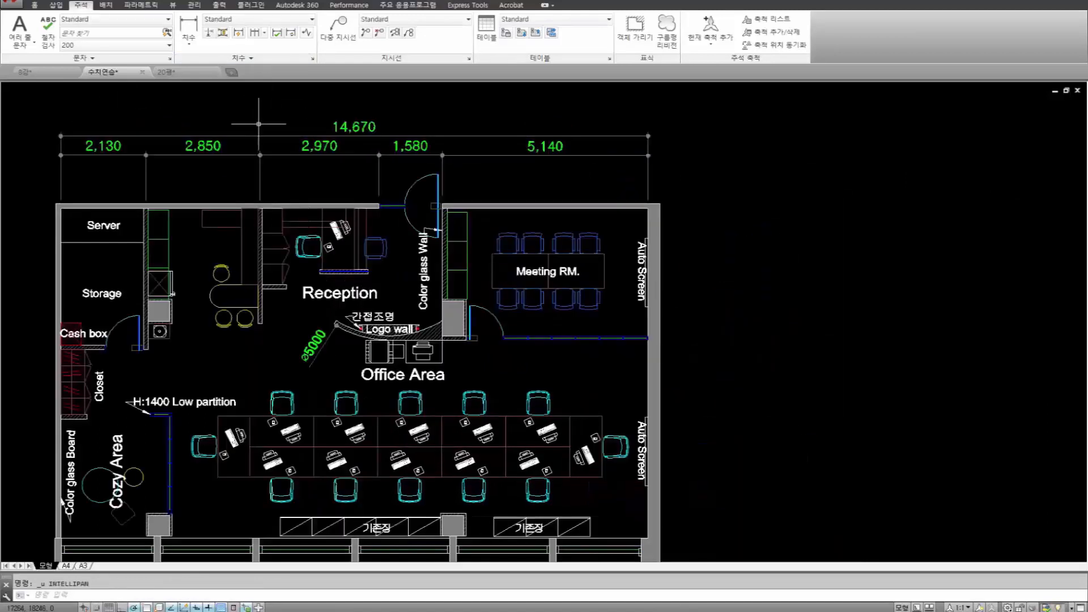
{"action": "left_click", "coordinate": [265, 33]}
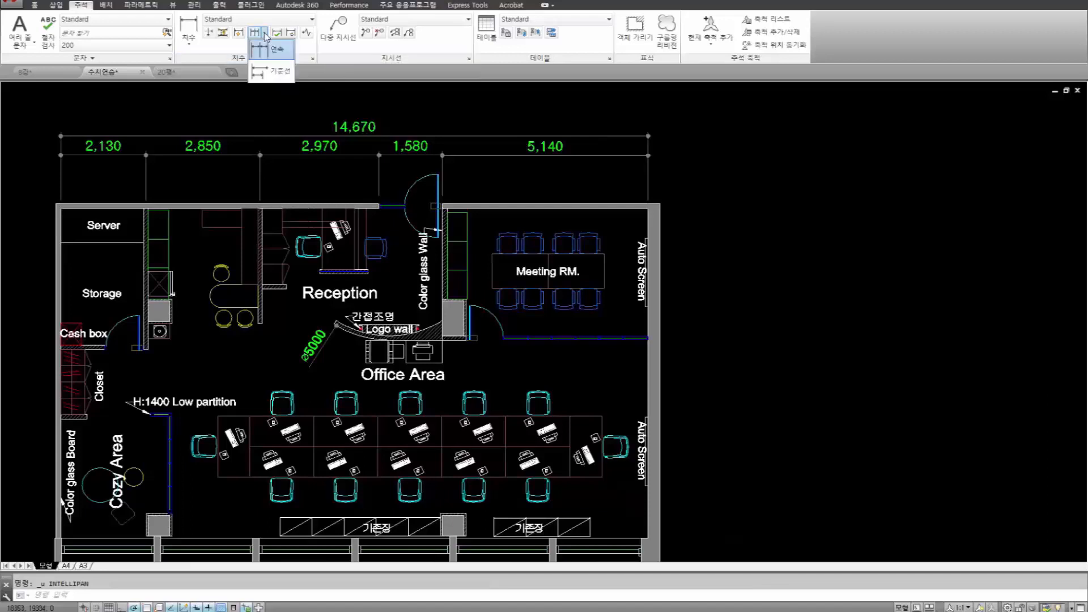
{"action": "left_click", "coordinate": [283, 75]}
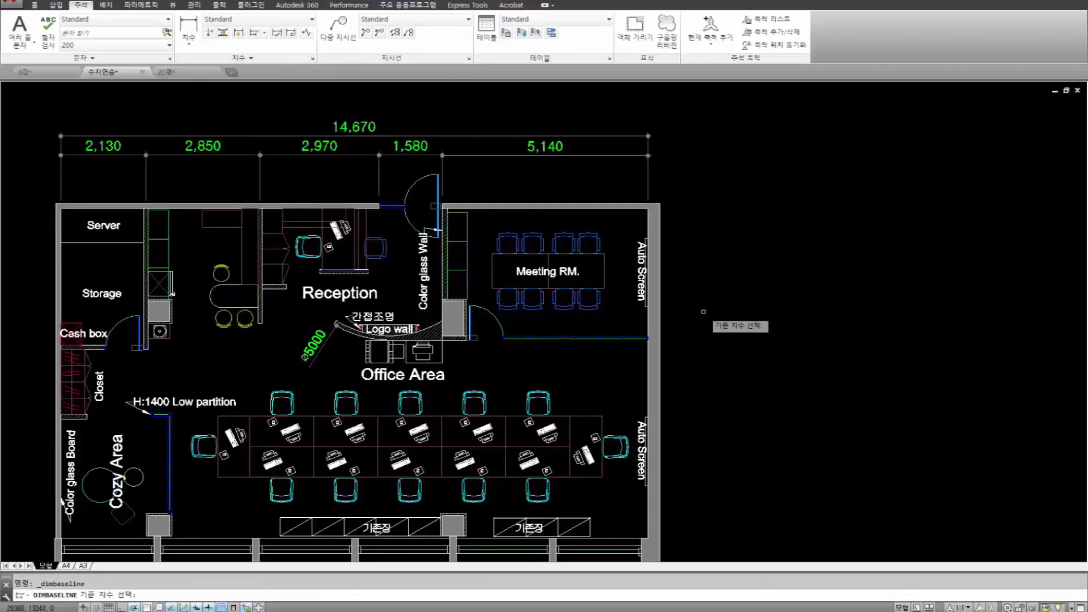
{"action": "key", "text": "Escape"}
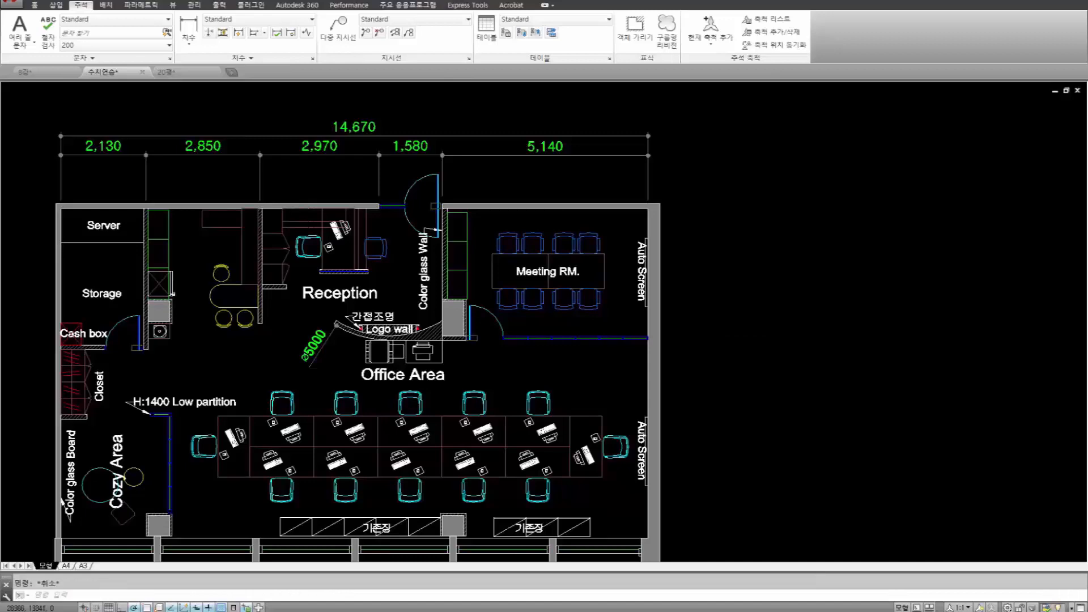
Review the baseline spacing in the line settings of the current Standard dimension style override and accept the settings.
{"action": "type", "text": "D"}
{"action": "key", "text": "Return"}
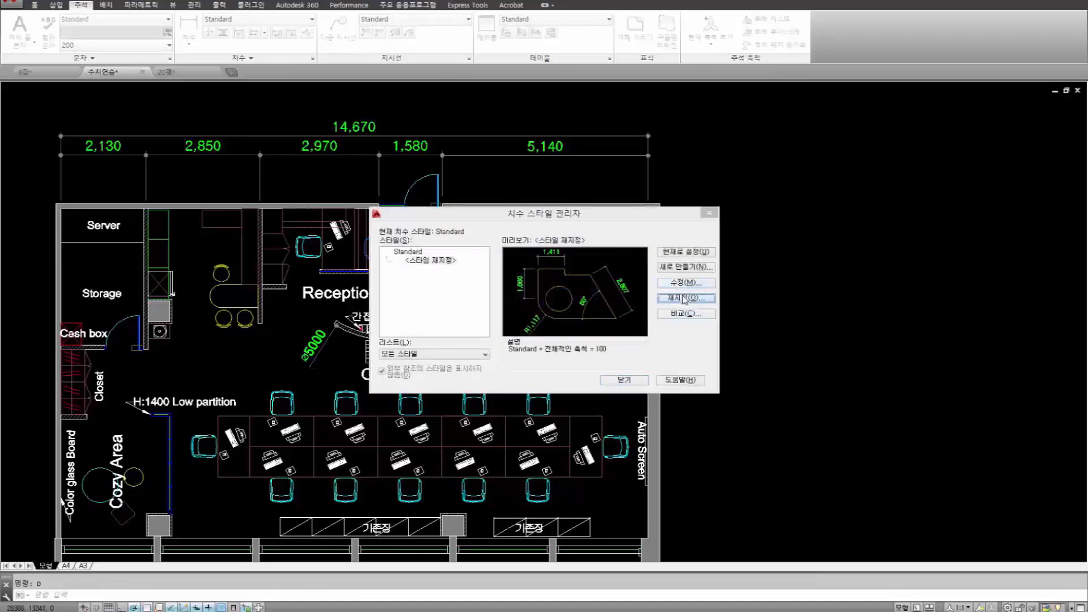
{"action": "left_click", "coordinate": [685, 298]}
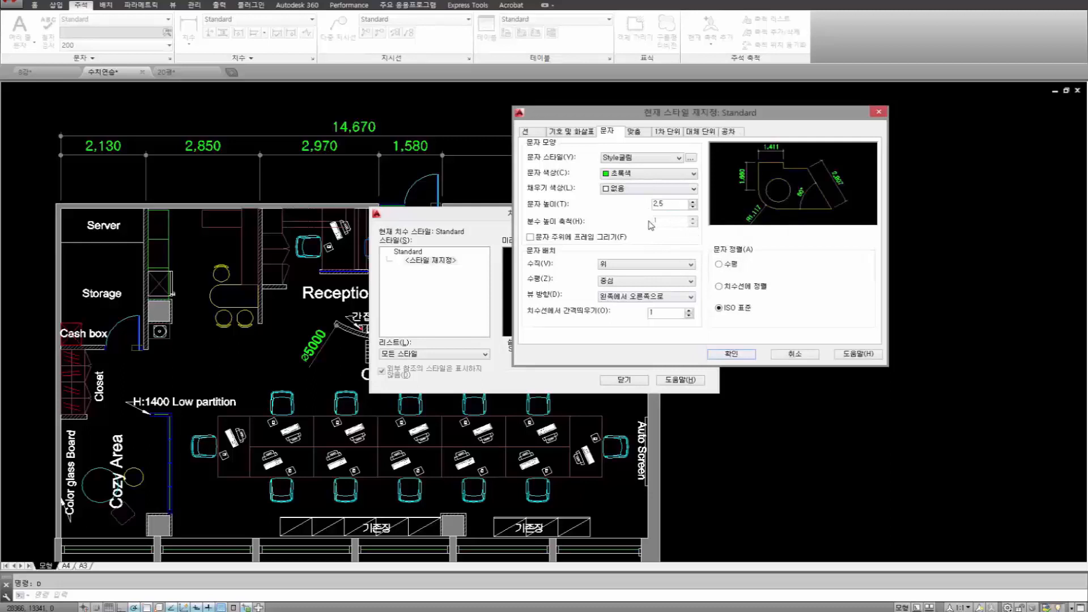
{"action": "left_click", "coordinate": [526, 132]}
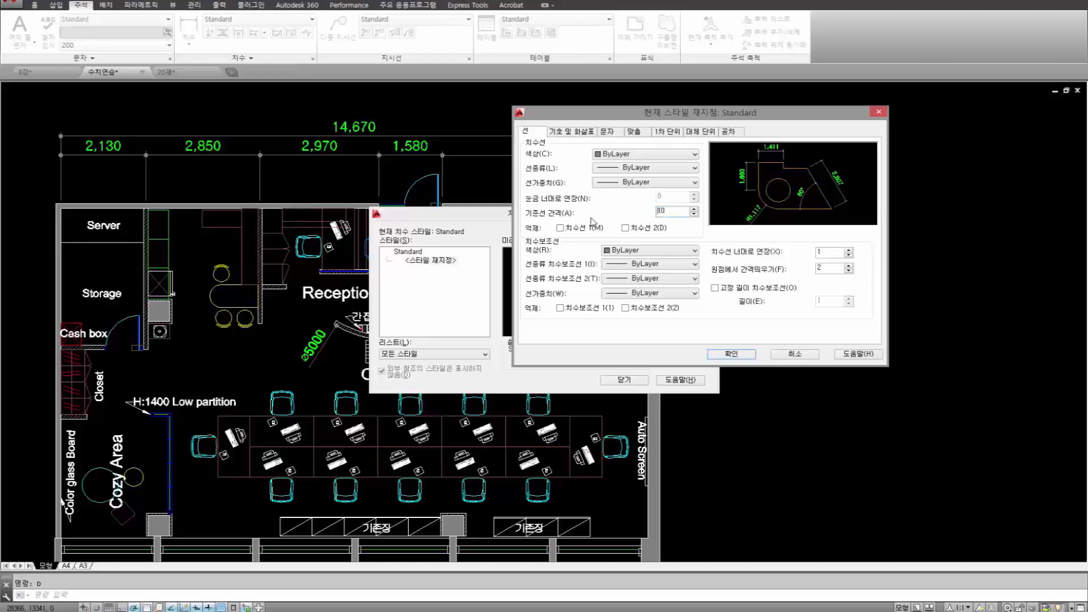
{"action": "left_click", "coordinate": [737, 355]}
{"action": "left_click", "coordinate": [624, 380]}
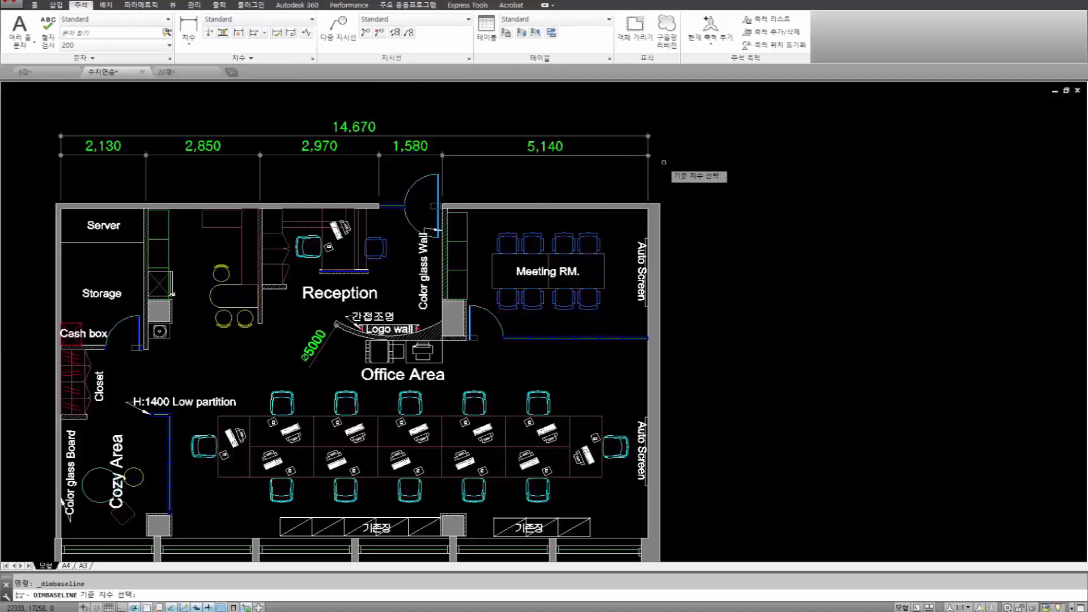
Create four baseline dimensions from the overall dimension's right end, reaching about 1,891, 4,267, 6,784 and 8,793 to the right.
{"action": "left_click", "coordinate": [649, 138]}
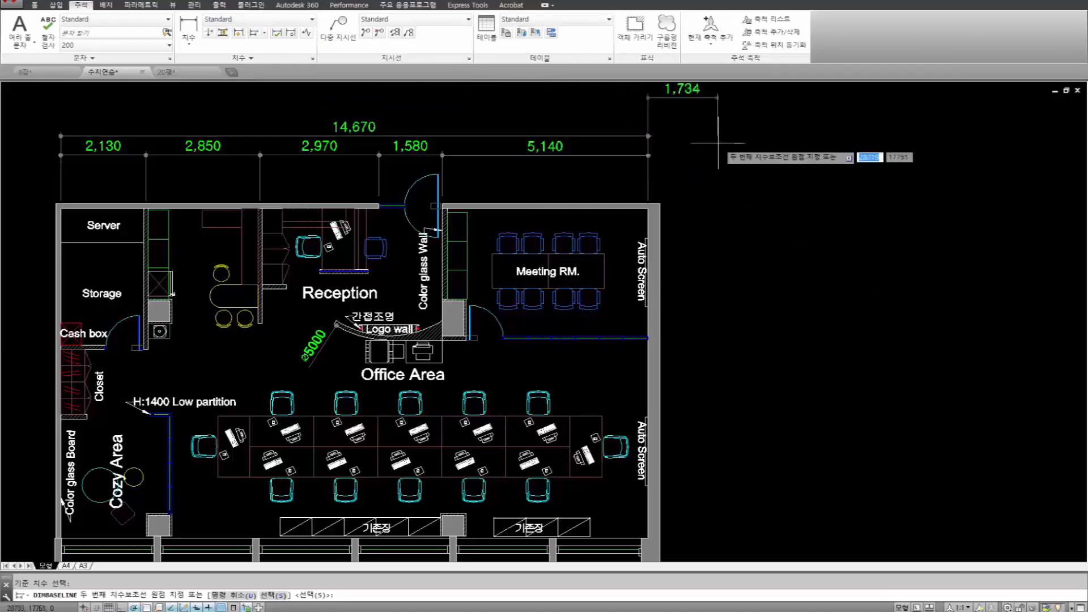
{"action": "middle_click_drag", "start_coordinate": [715, 164], "coordinate": [617, 293]}
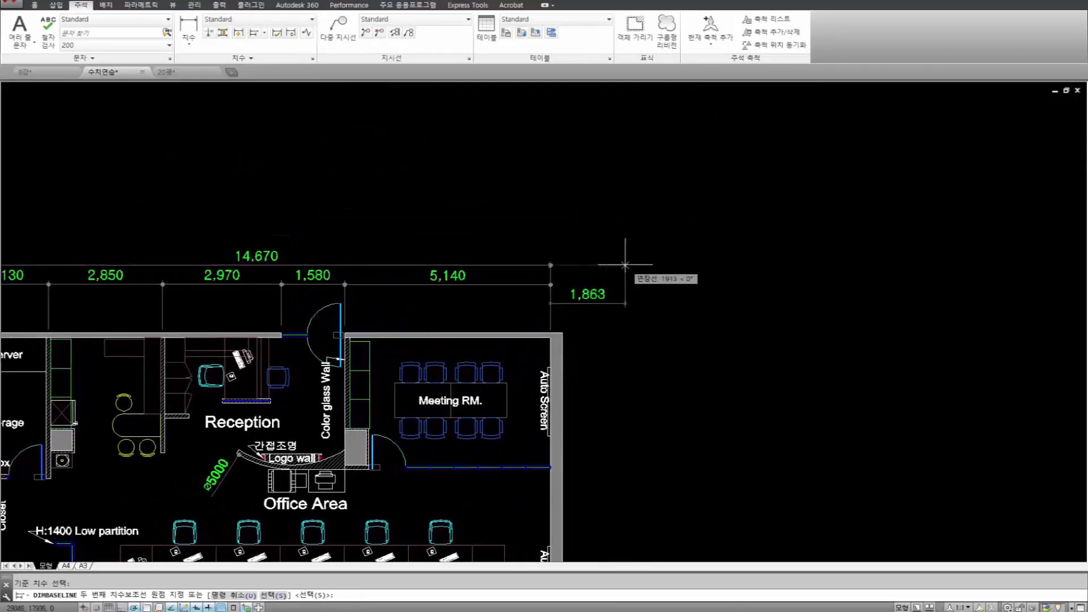
{"action": "left_click", "coordinate": [626, 341]}
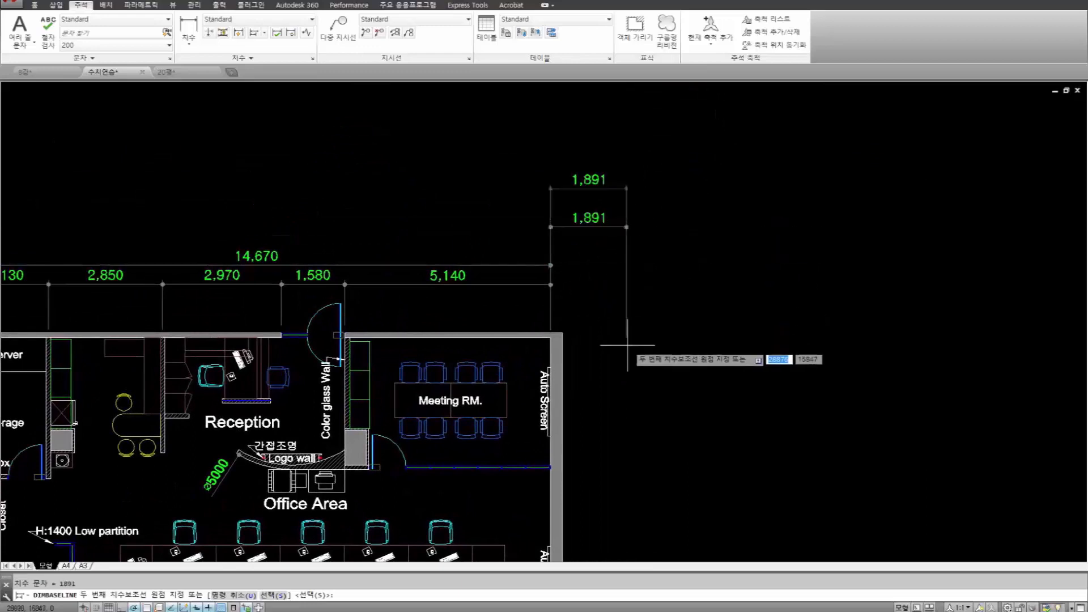
{"action": "left_click", "coordinate": [721, 346]}
{"action": "left_click", "coordinate": [822, 351]}
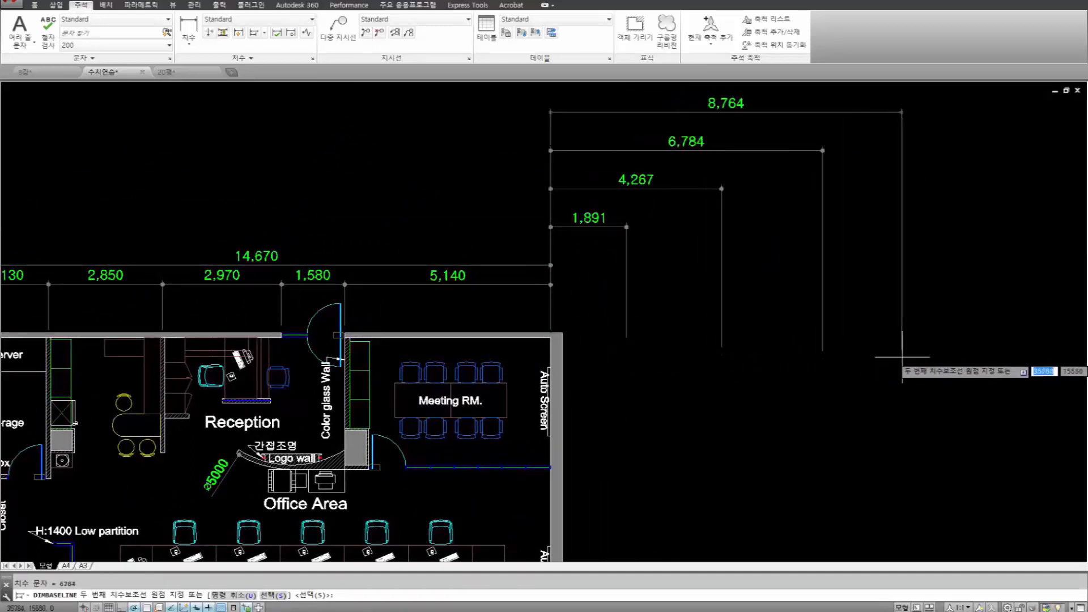
{"action": "left_click", "coordinate": [904, 358]}
{"action": "key", "text": "Escape"}
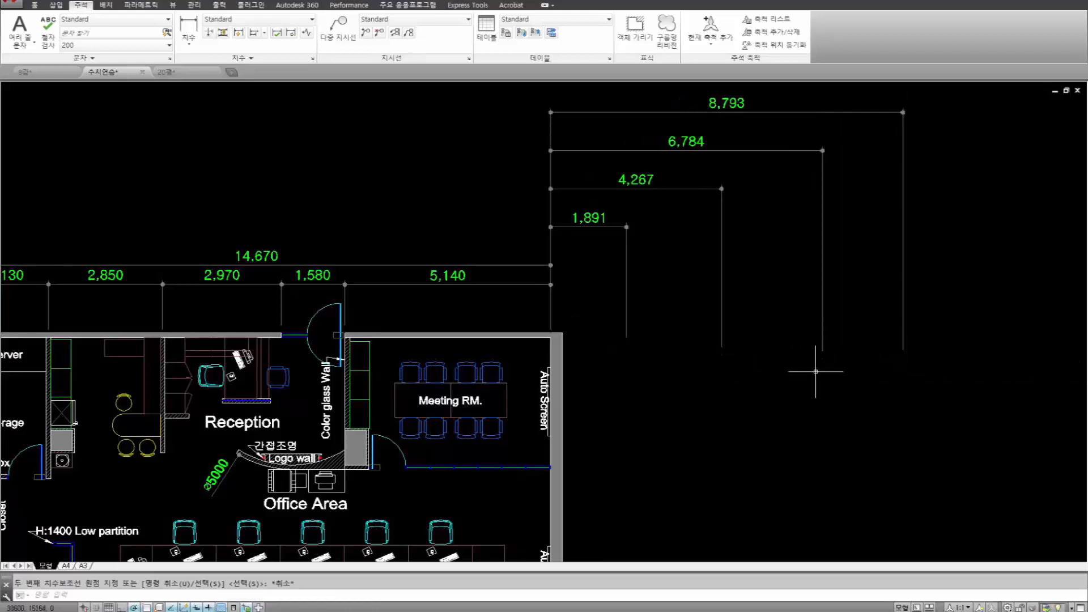
Delete the four stacked baseline dimensions beside the office plan.
{"action": "scroll", "coordinate": [815, 372], "scroll_direction": "down", "scroll_amount": 2}
{"action": "middle_click_drag", "start_coordinate": [766, 389], "coordinate": [618, 381]}
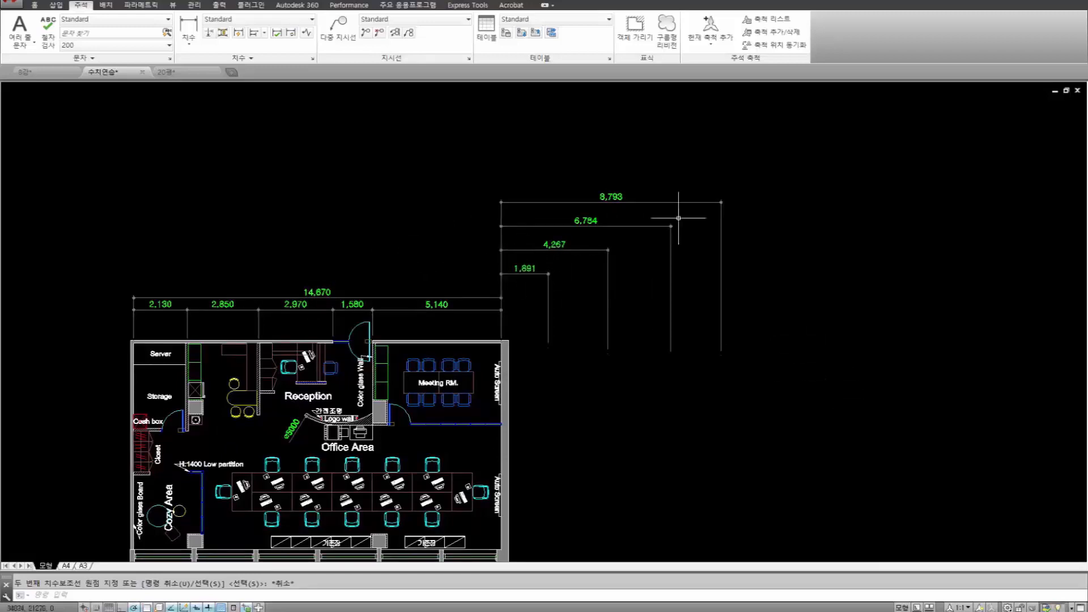
{"action": "left_click", "coordinate": [782, 348]}
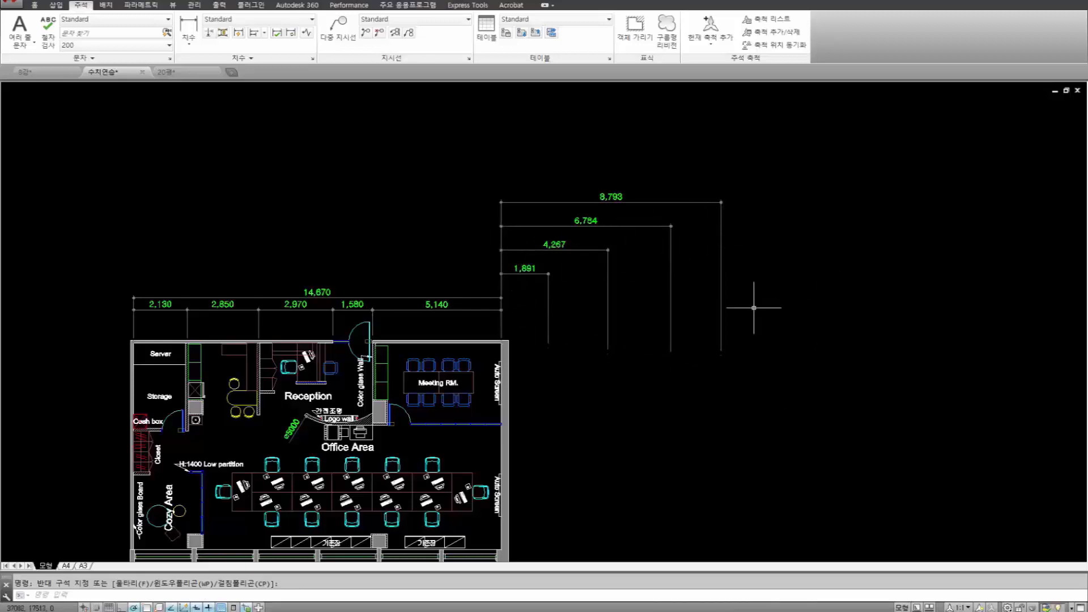
{"action": "left_click", "coordinate": [544, 152]}
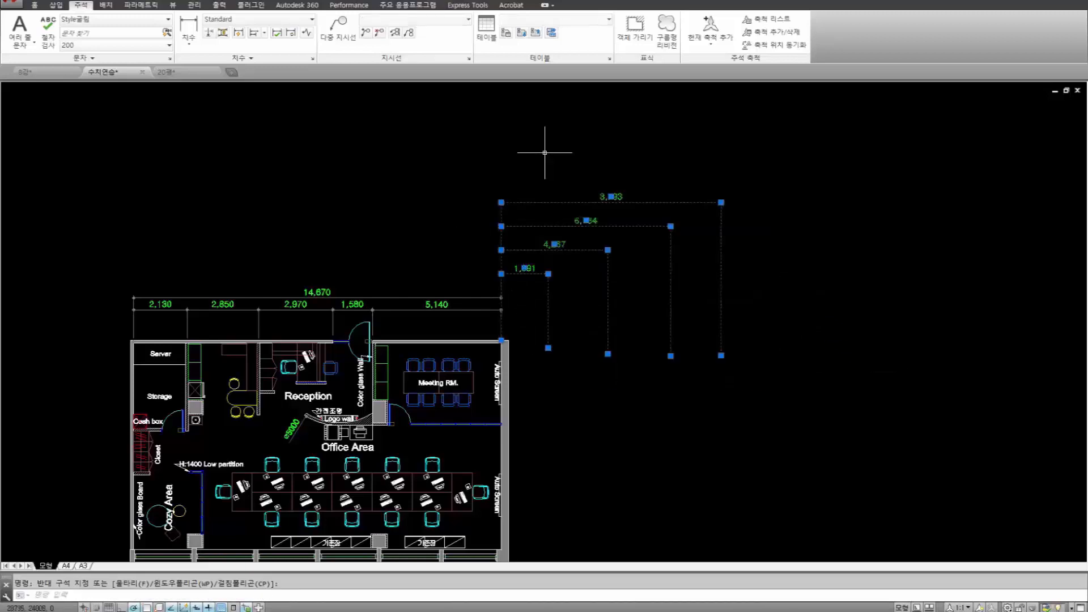
{"action": "key", "text": "Delete"}
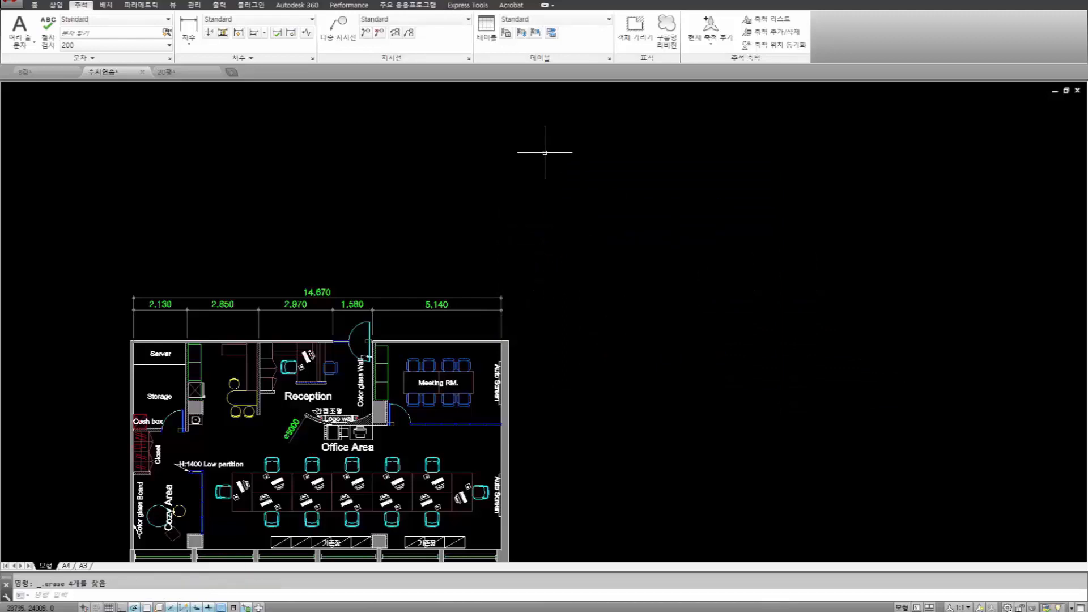
Leave the Continue dimension command unused and switch to the 20평 drawing.
{"action": "left_click", "coordinate": [264, 32]}
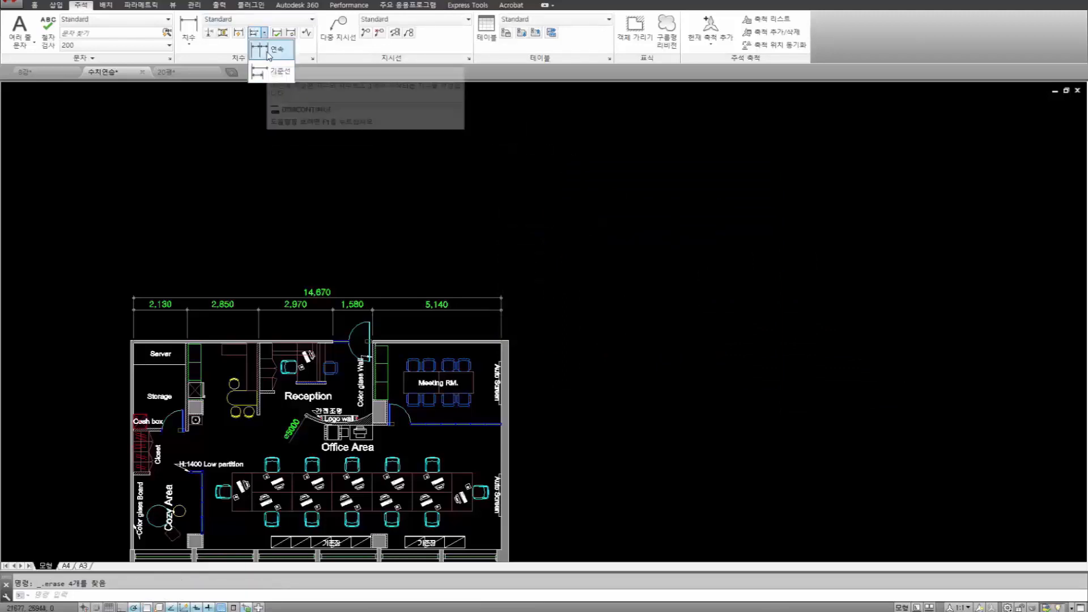
{"action": "left_click", "coordinate": [263, 52]}
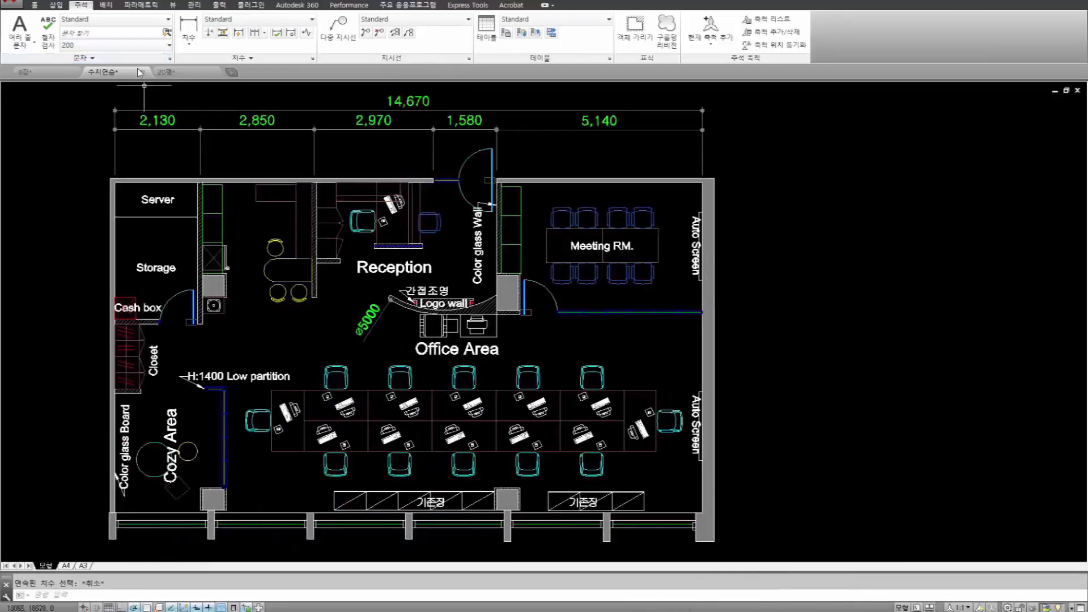
{"action": "left_click", "coordinate": [192, 74]}
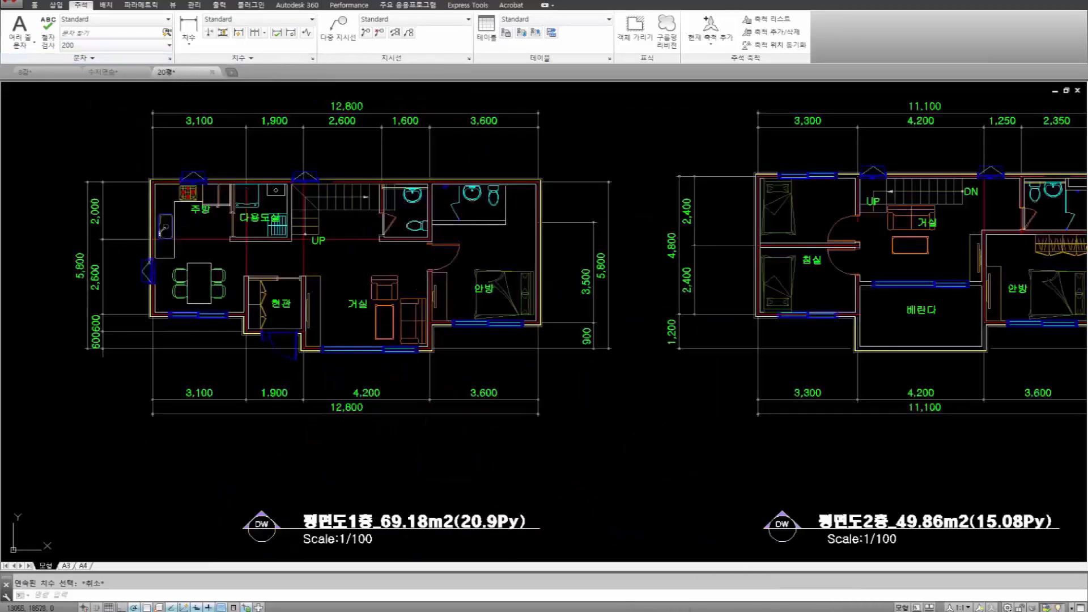
{"action": "middle_click_drag", "start_coordinate": [305, 207], "coordinate": [394, 250]}
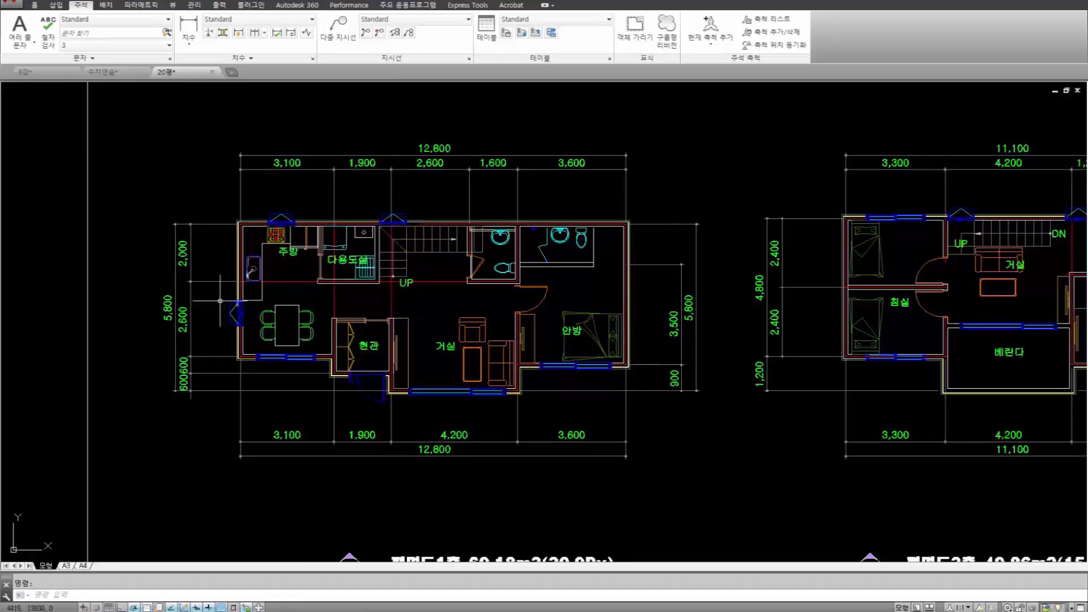
View the A3 and A4 layouts of the 20평 drawing and return to model space.
{"action": "left_click", "coordinate": [67, 565]}
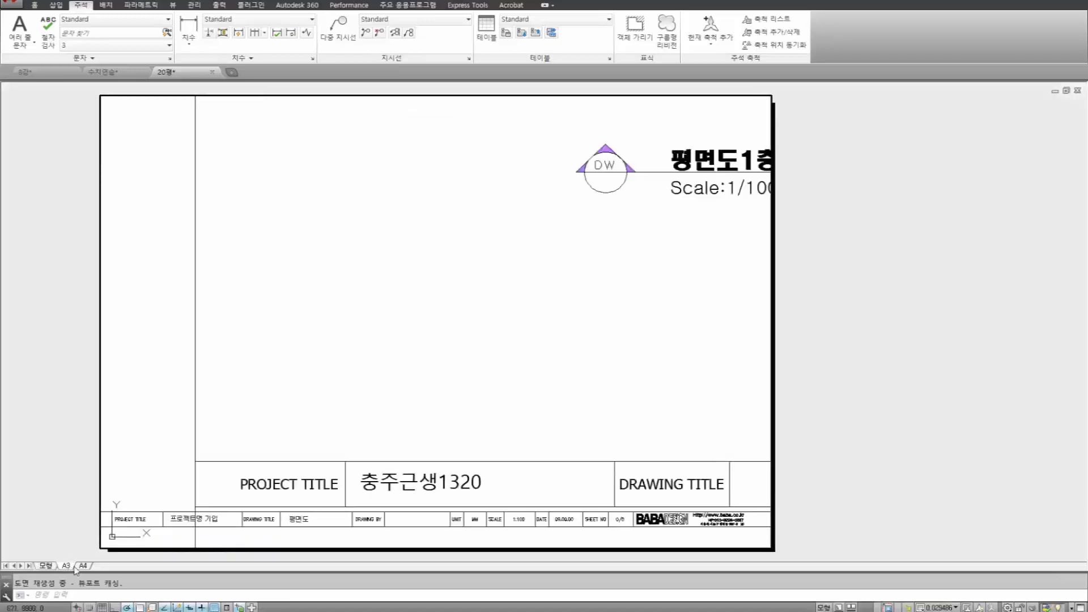
{"action": "left_click", "coordinate": [313, 396]}
{"action": "left_click", "coordinate": [313, 396]}
{"action": "left_click", "coordinate": [289, 394]}
{"action": "type", "text": "mv"}
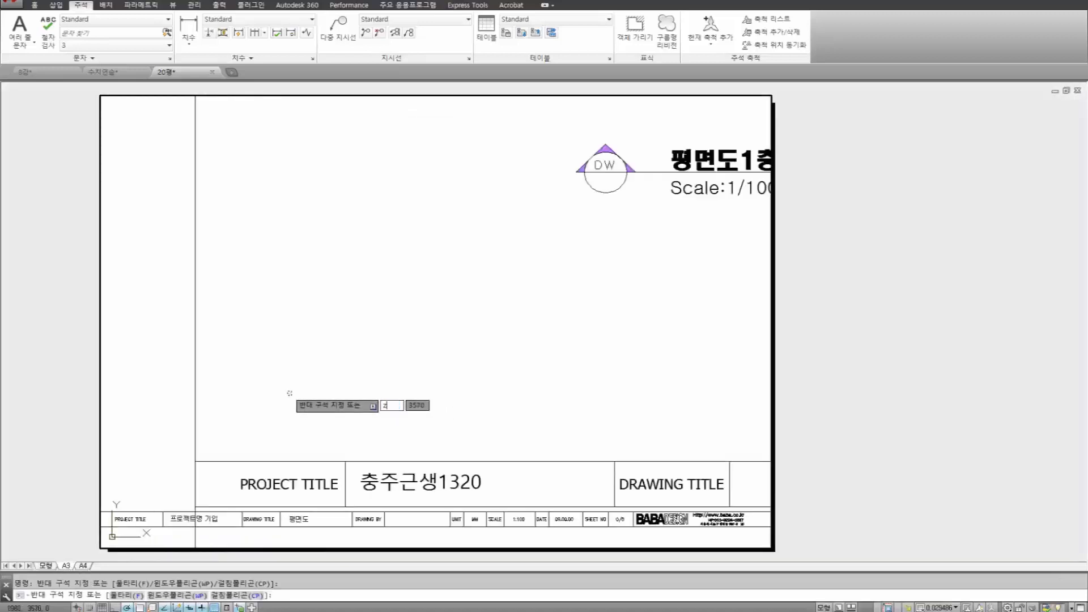
{"action": "key", "text": "space"}
{"action": "left_click", "coordinate": [254, 393]}
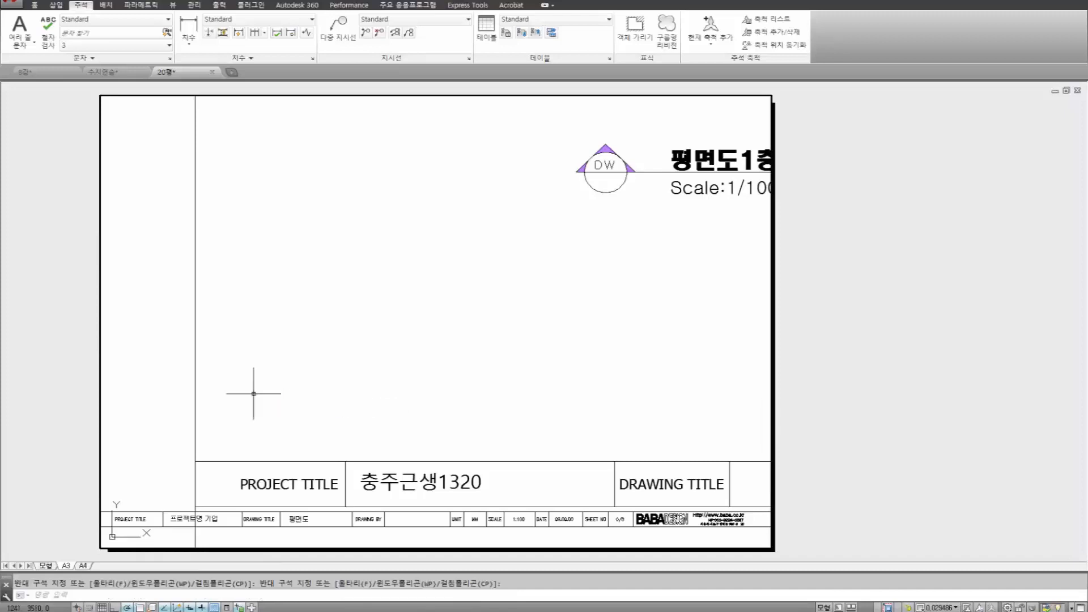
{"action": "left_click", "coordinate": [254, 393]}
{"action": "left_click", "coordinate": [204, 390]}
{"action": "left_click", "coordinate": [204, 391]}
{"action": "left_click", "coordinate": [244, 376]}
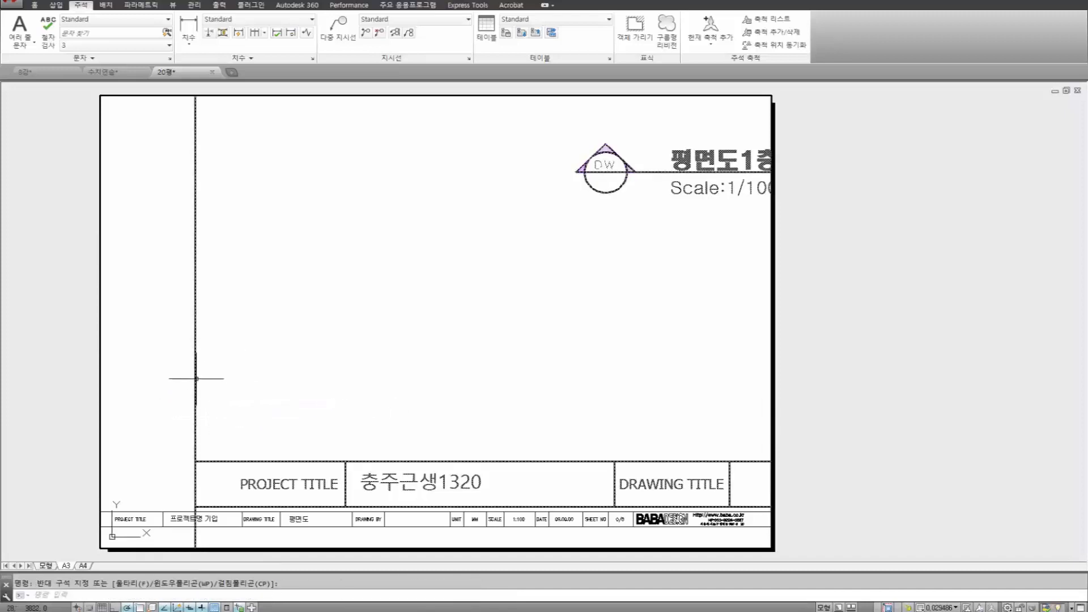
{"action": "left_click", "coordinate": [238, 373]}
{"action": "left_click", "coordinate": [232, 373]}
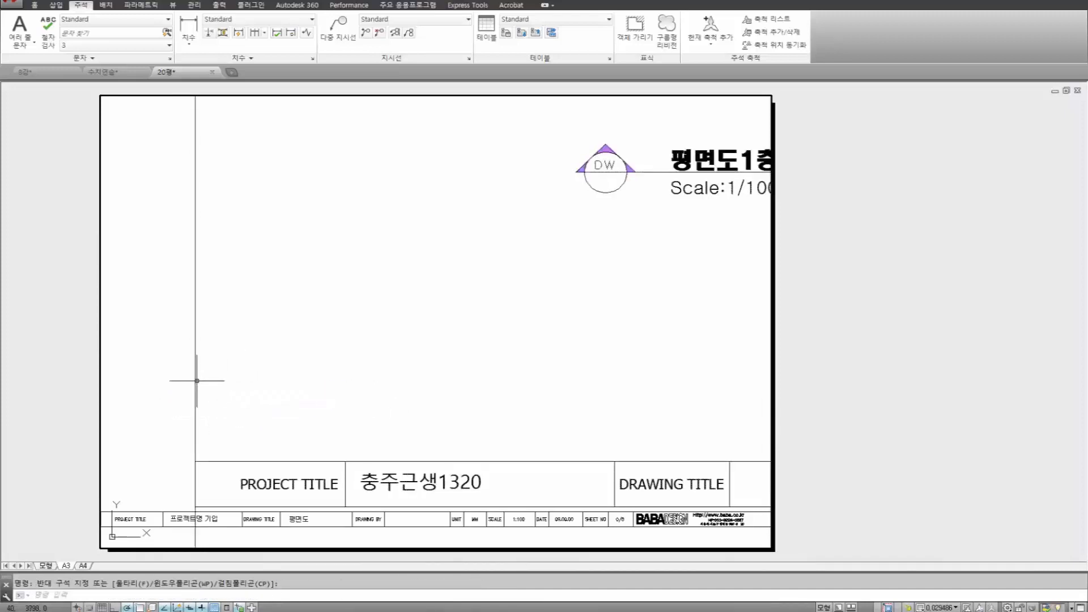
{"action": "left_click", "coordinate": [82, 566]}
{"action": "left_click", "coordinate": [45, 566]}
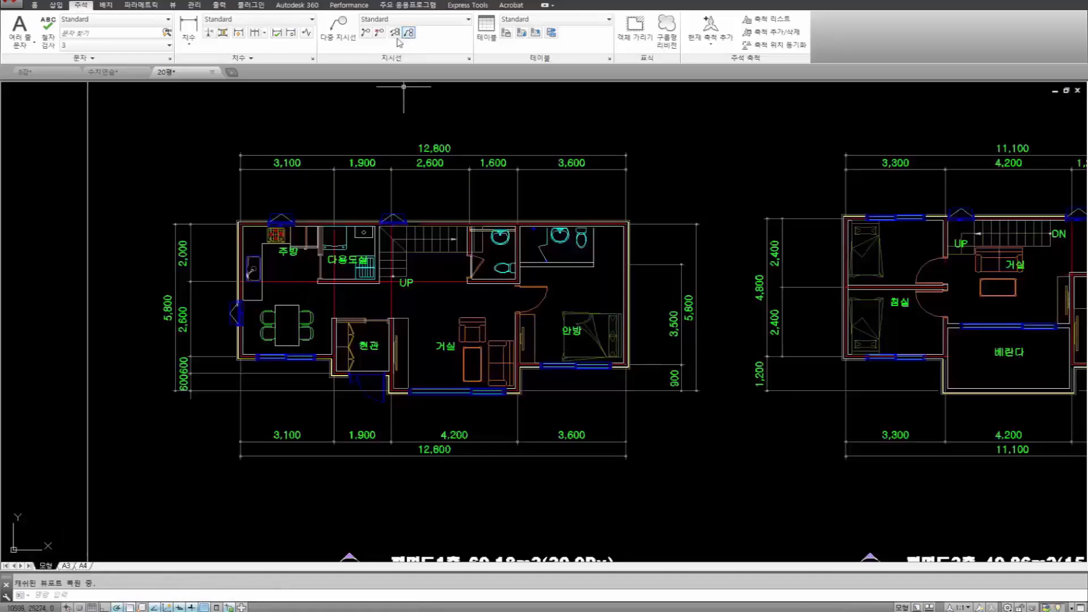
Examine the layer list of the 20평 drawing without changing the current layer.
{"action": "left_click", "coordinate": [37, 7]}
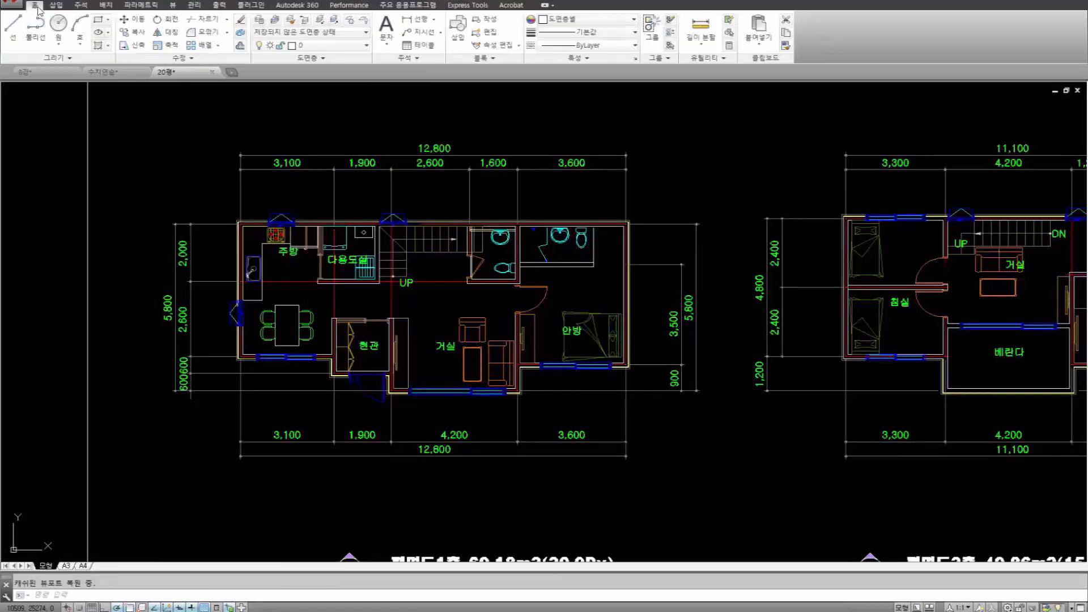
{"action": "left_click", "coordinate": [326, 45]}
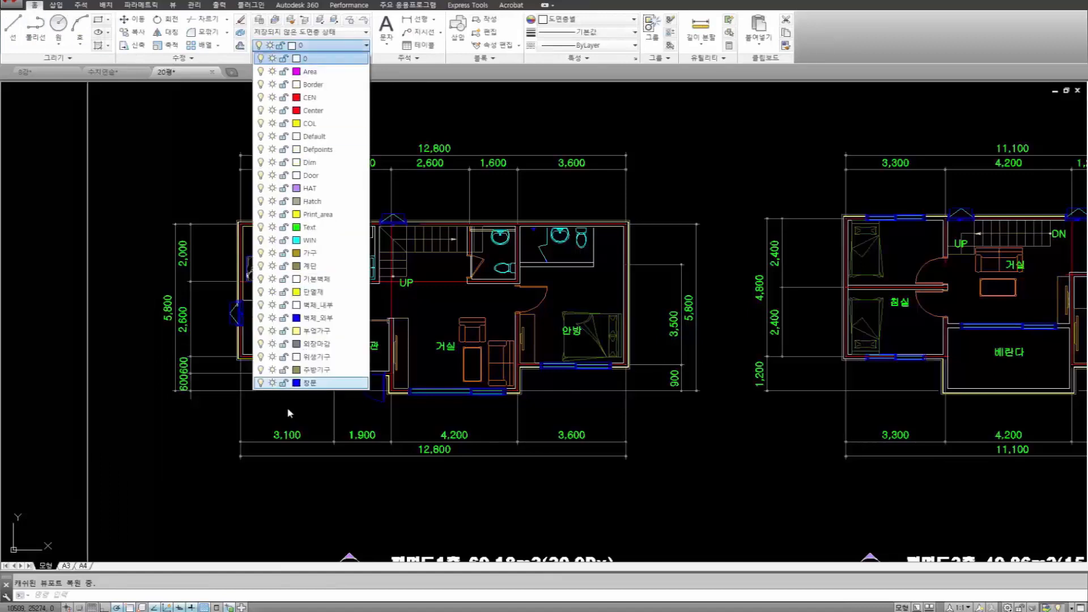
{"action": "left_click", "coordinate": [190, 267]}
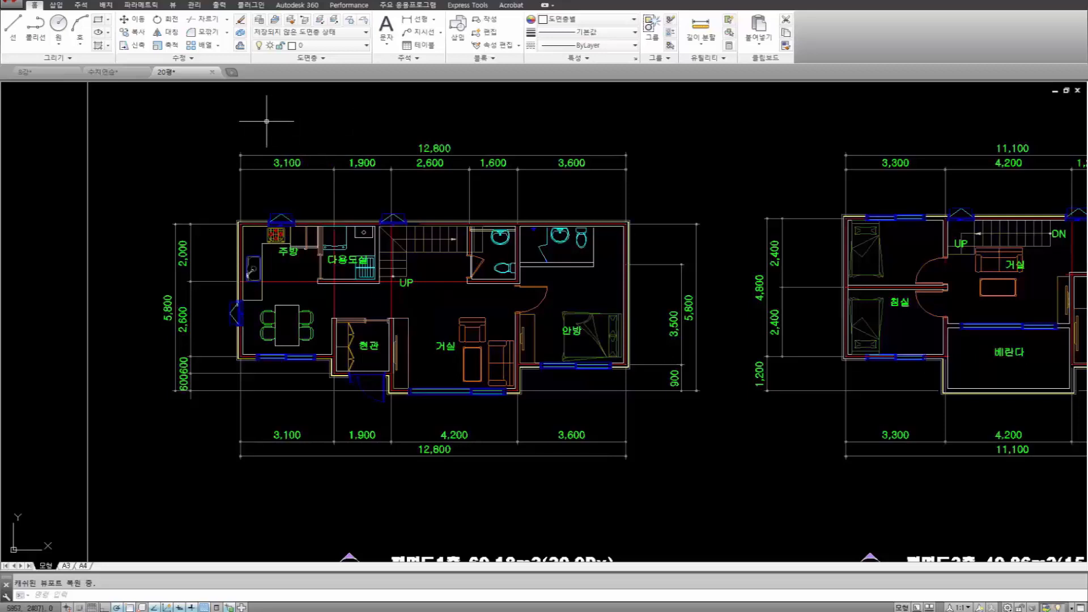
Move the overall dimension line above the first-floor plan upward, farther from the row of partial dimensions.
{"action": "middle_click_drag", "start_coordinate": [356, 131], "coordinate": [374, 164]}
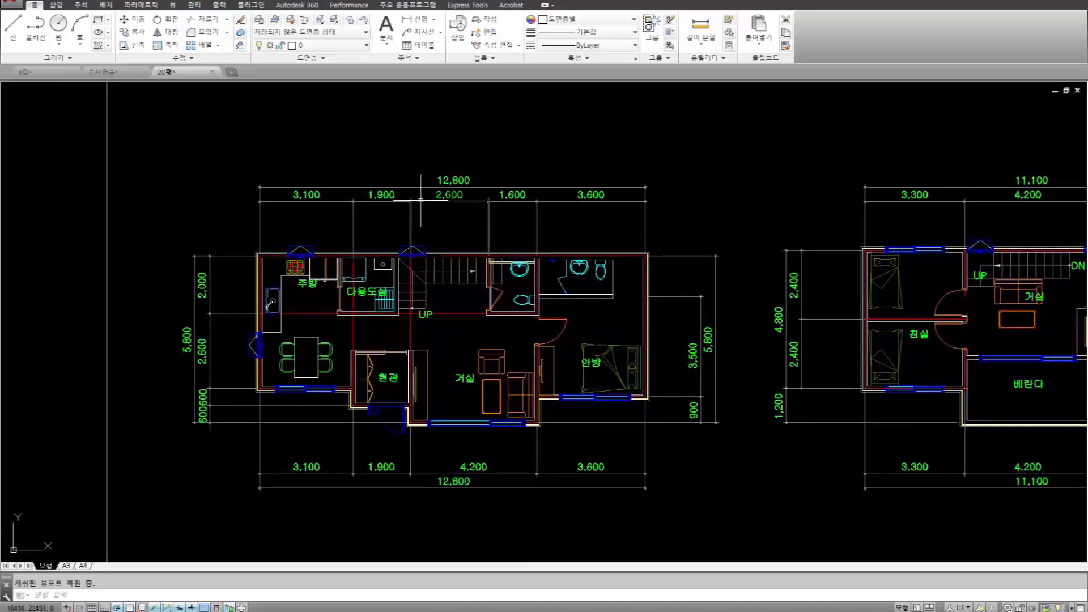
{"action": "scroll", "coordinate": [420, 200], "scroll_direction": "up", "scroll_amount": 2}
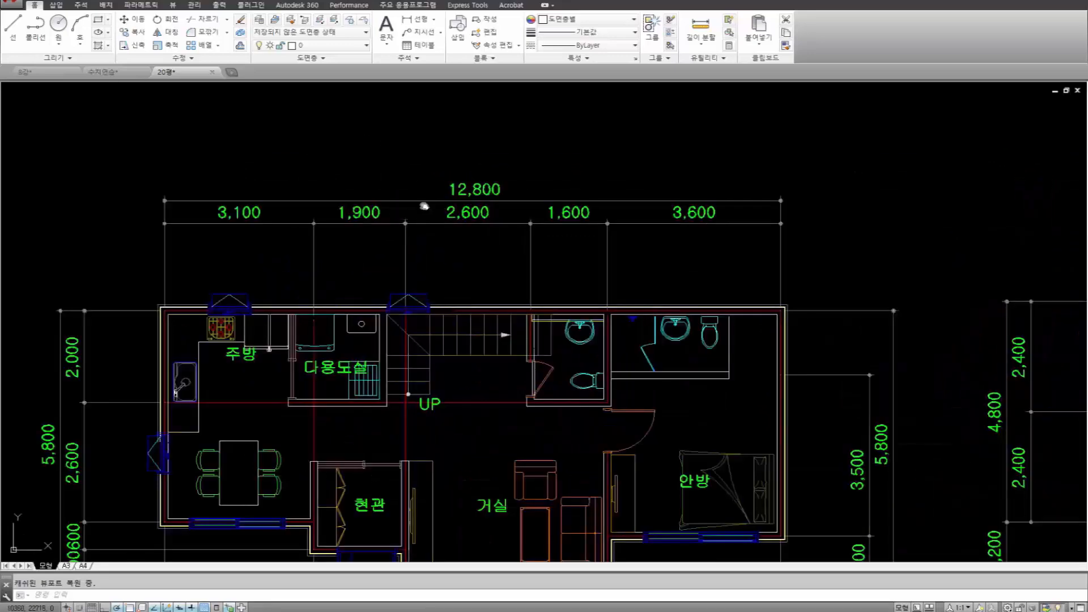
{"action": "middle_click_drag", "start_coordinate": [424, 206], "coordinate": [454, 198]}
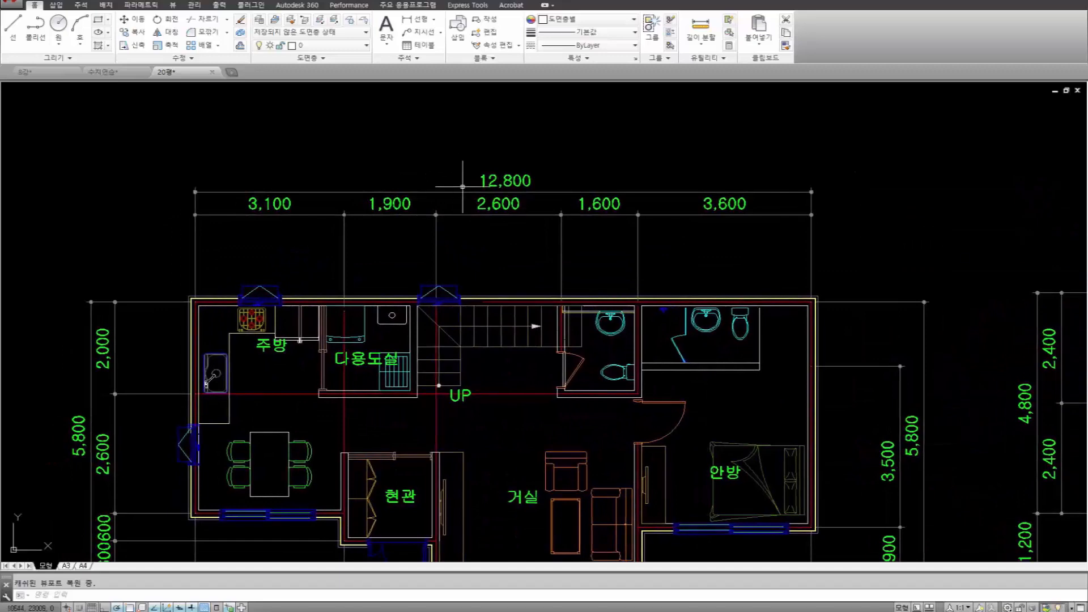
{"action": "left_click", "coordinate": [513, 192]}
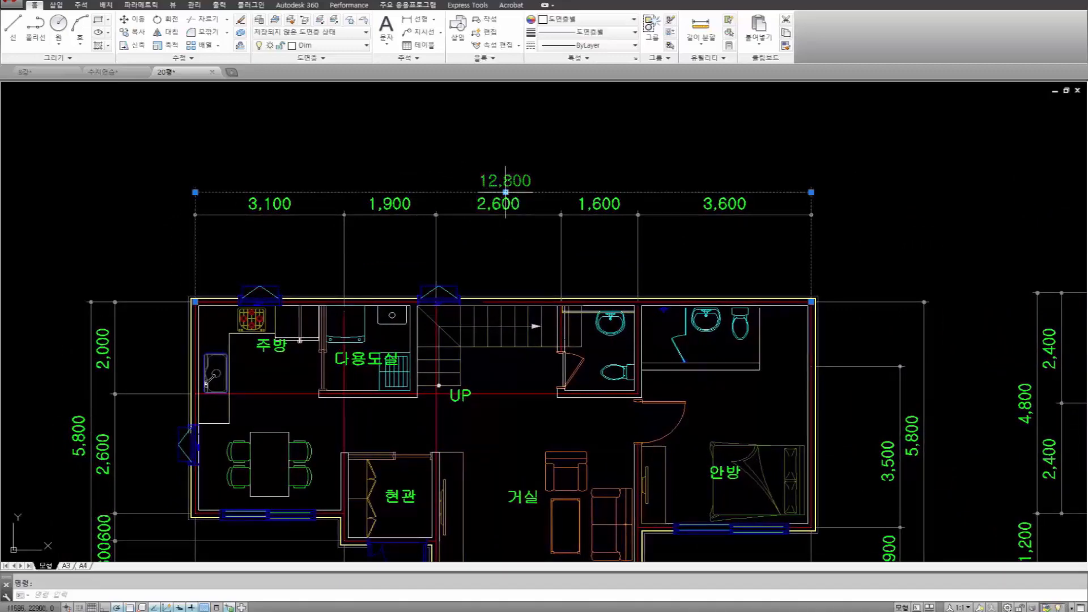
{"action": "left_click", "coordinate": [505, 192]}
{"action": "left_click", "coordinate": [504, 160]}
{"action": "scroll", "coordinate": [651, 238], "scroll_direction": "down", "scroll_amount": 4}
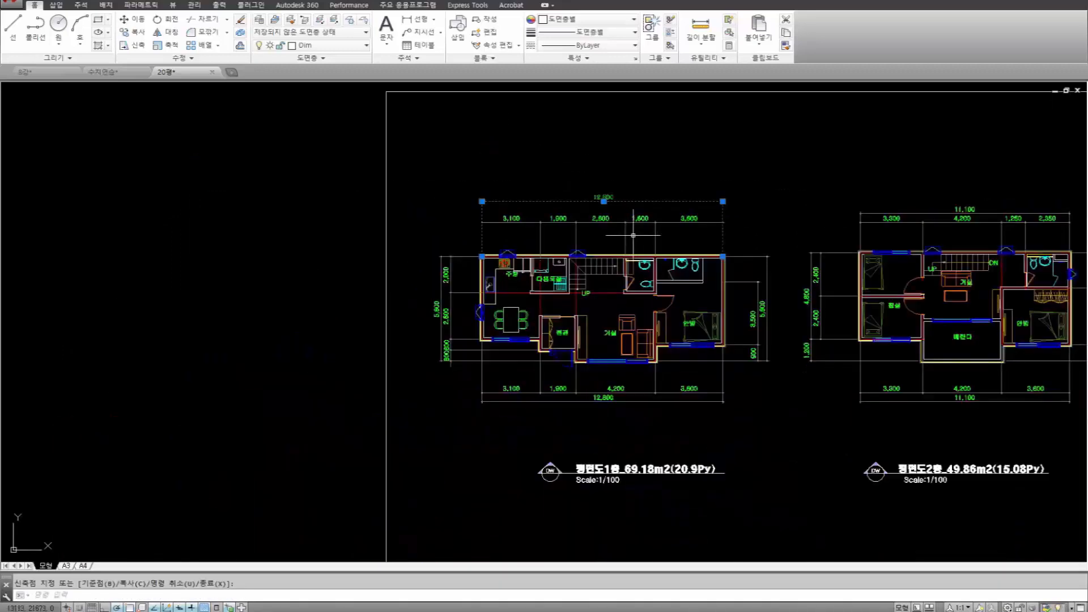
Move the overall dimension line above the second-floor plan upward, farther from the row of partial dimensions.
{"action": "middle_click_drag", "start_coordinate": [662, 241], "coordinate": [448, 240]}
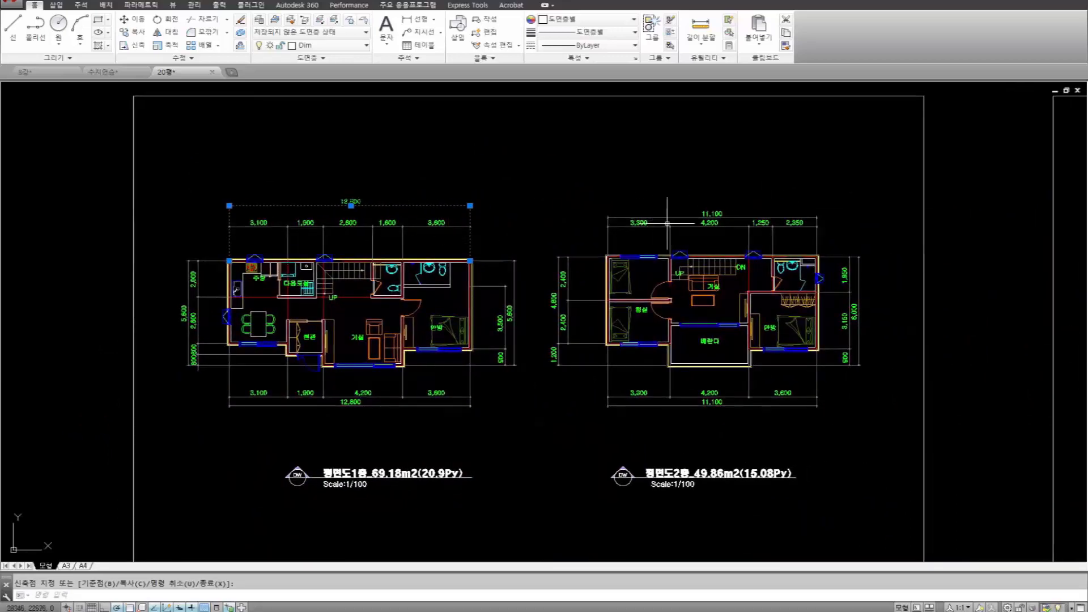
{"action": "key", "text": "Escape"}
{"action": "left_click", "coordinate": [623, 218]}
{"action": "left_click", "coordinate": [611, 218]}
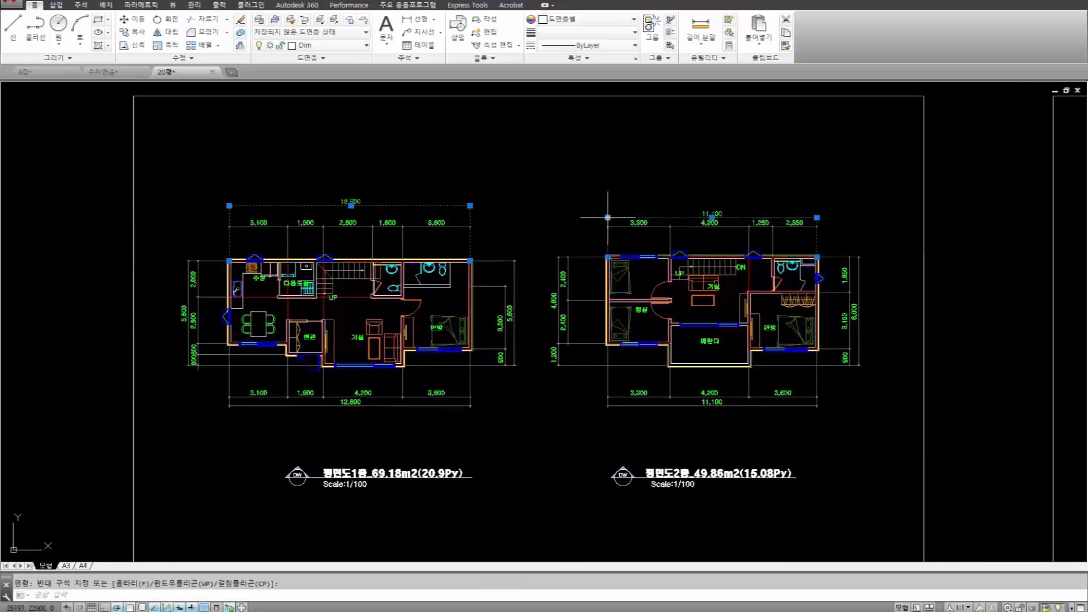
{"action": "left_click", "coordinate": [608, 217]}
{"action": "mouse_move", "coordinate": [607, 193]}
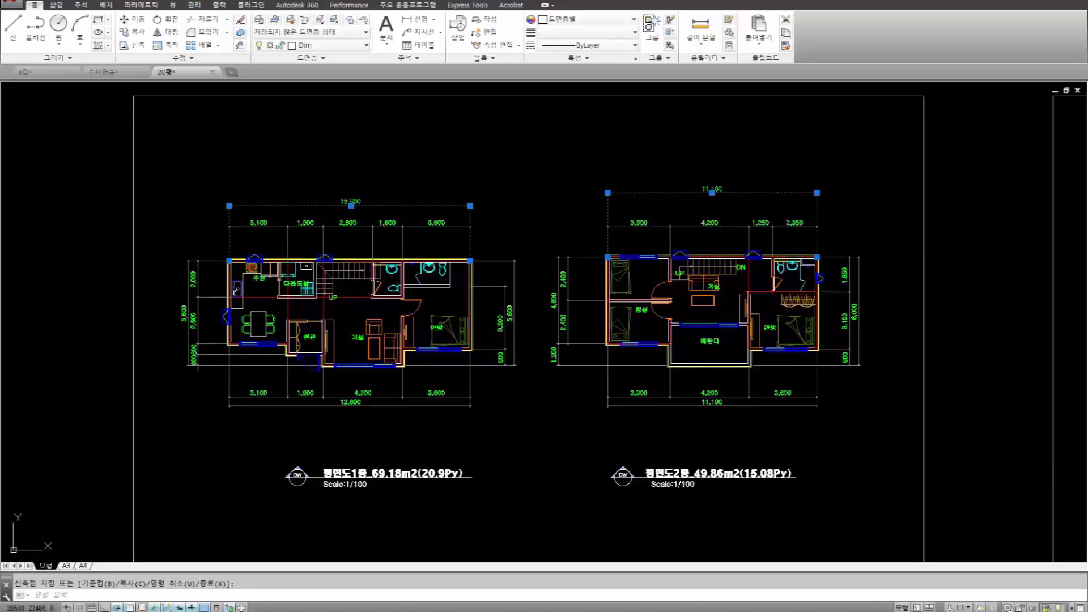
{"action": "key", "text": "Escape"}
{"action": "left_click", "coordinate": [638, 225]}
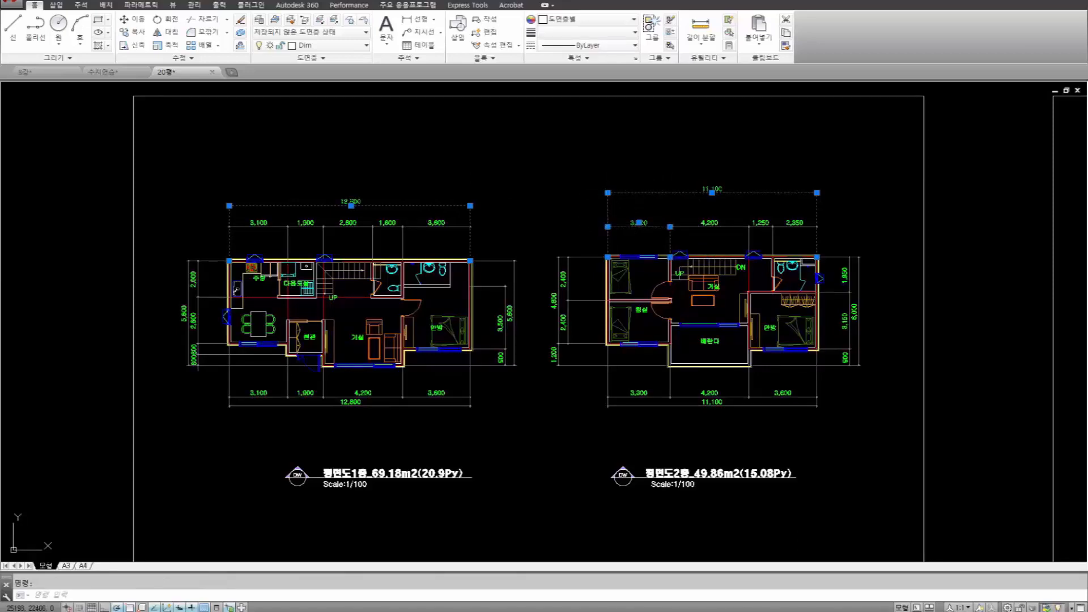
{"action": "left_click", "coordinate": [608, 226]}
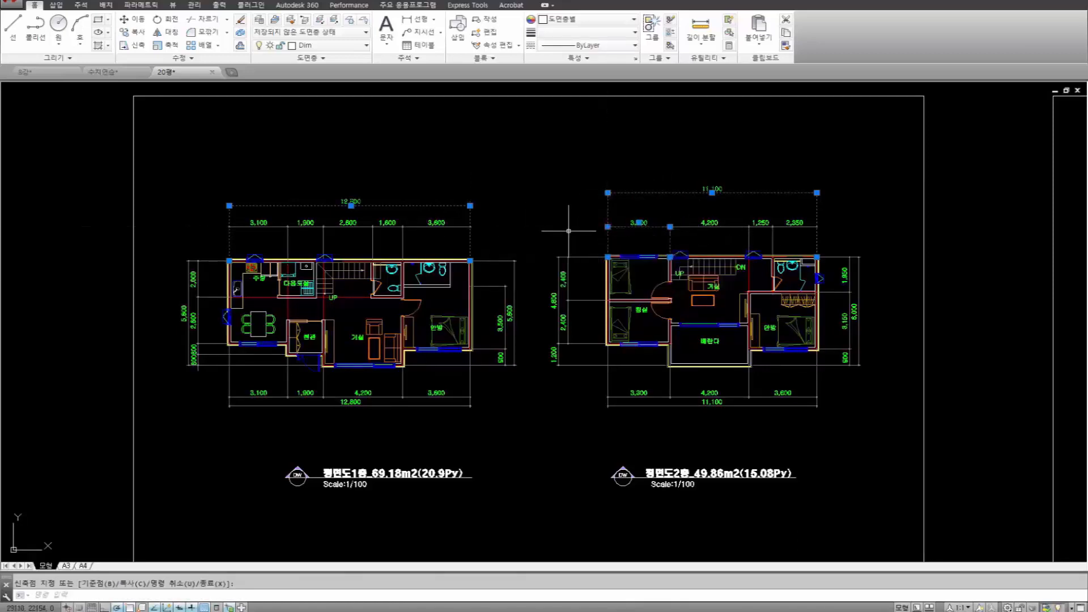
{"action": "key", "text": "Escape"}
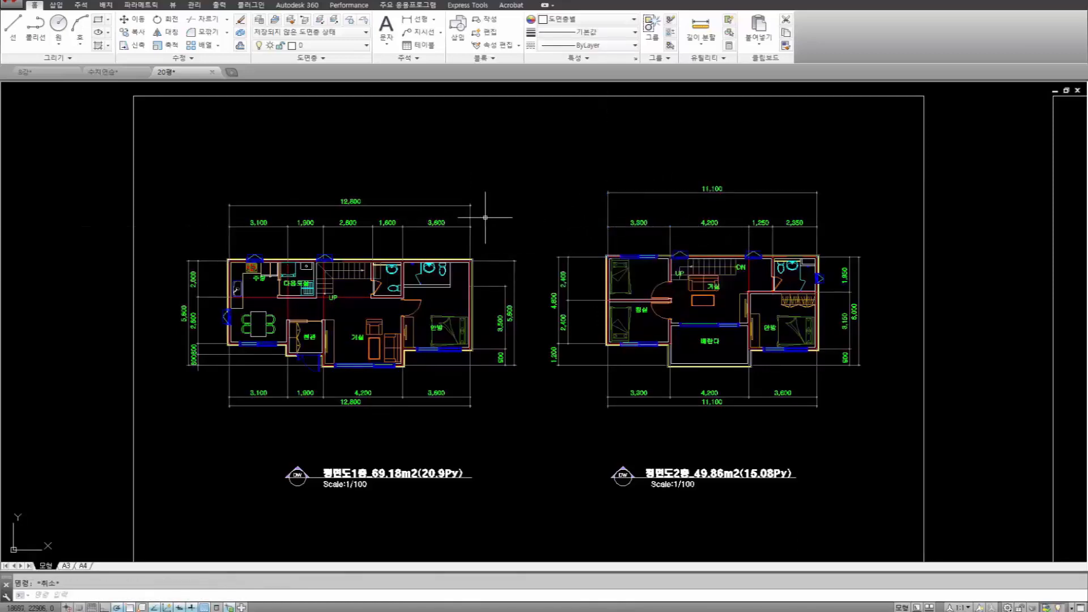
Space the first-floor plan's overall dimension from the 3,100 base dimension with DIMSPACE, using the Auto option.
{"action": "mouse_move", "coordinate": [406, 225]}
{"action": "middle_mouse_down"}
{"action": "mouse_move", "coordinate": [477, 255]}
{"action": "mouse_move", "coordinate": [433, 241]}
{"action": "middle_mouse_up"}
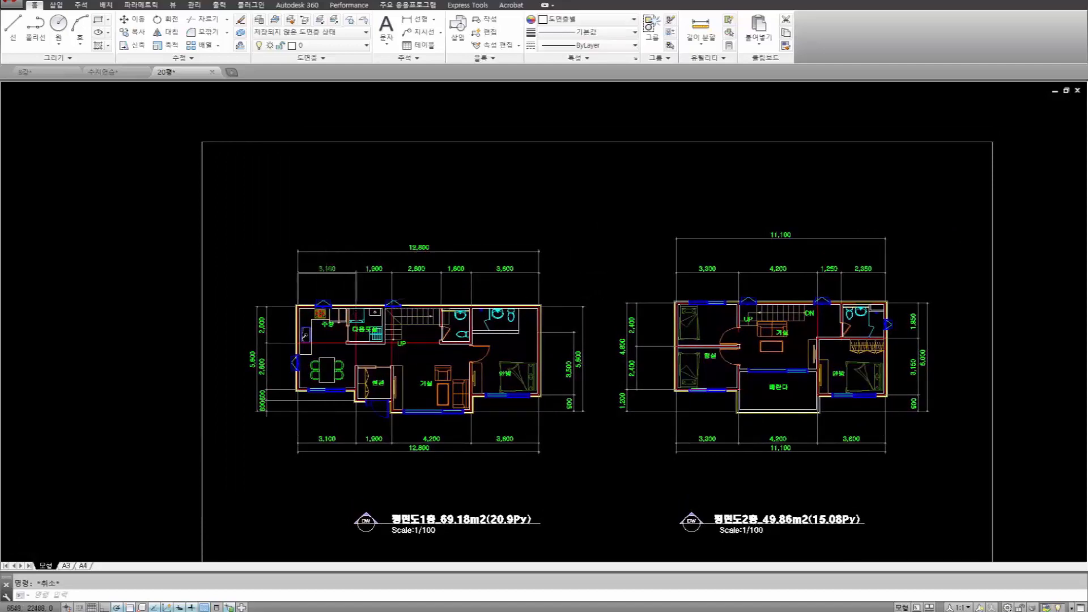
{"action": "scroll", "coordinate": [323, 273], "scroll_direction": "up", "scroll_amount": 4}
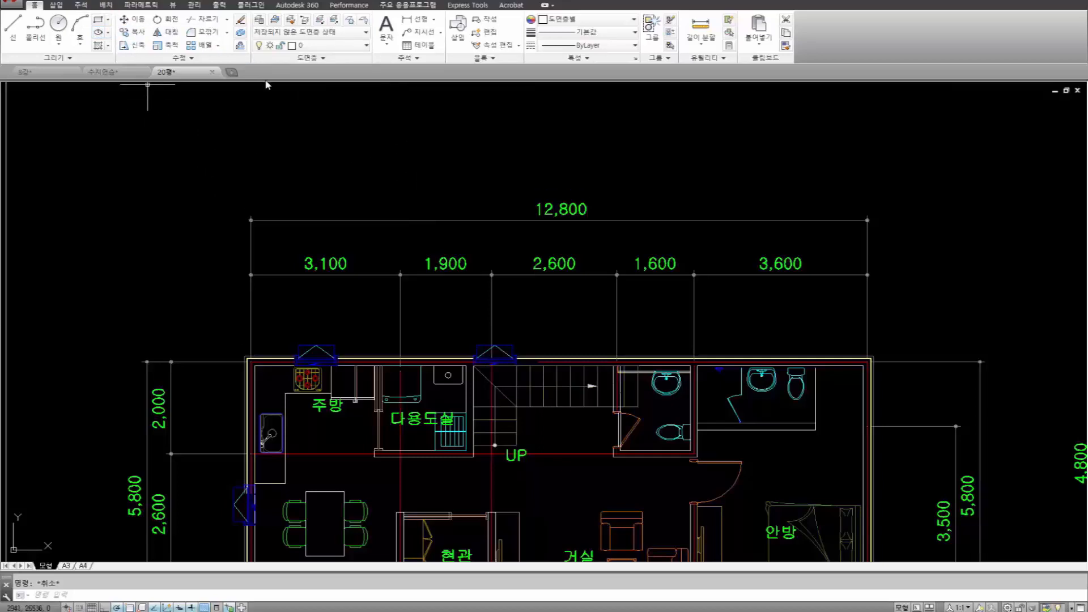
{"action": "type", "text": "sp"}
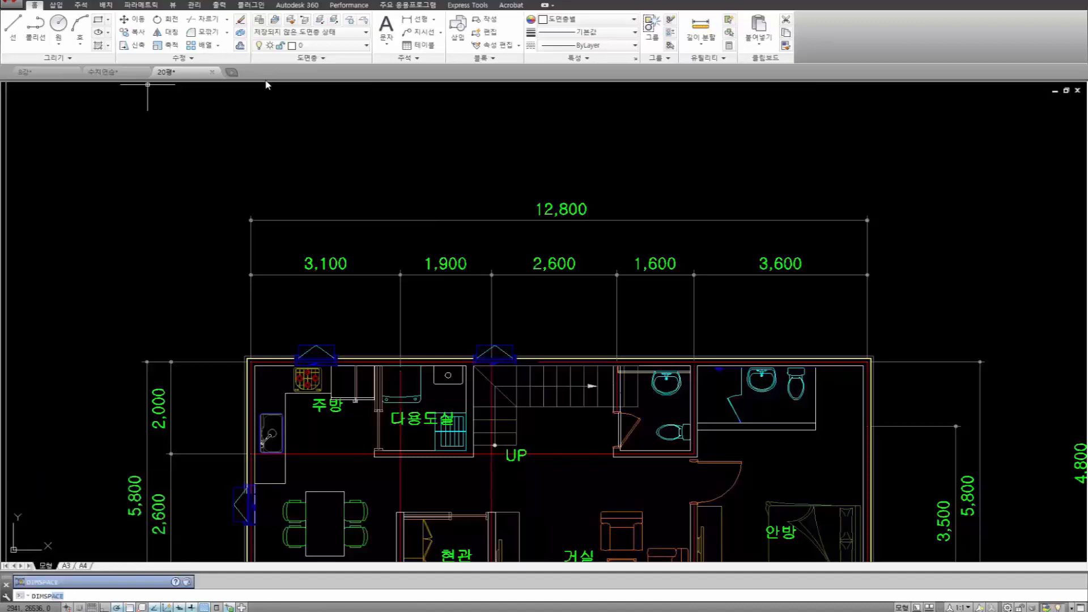
{"action": "key", "text": "Return"}
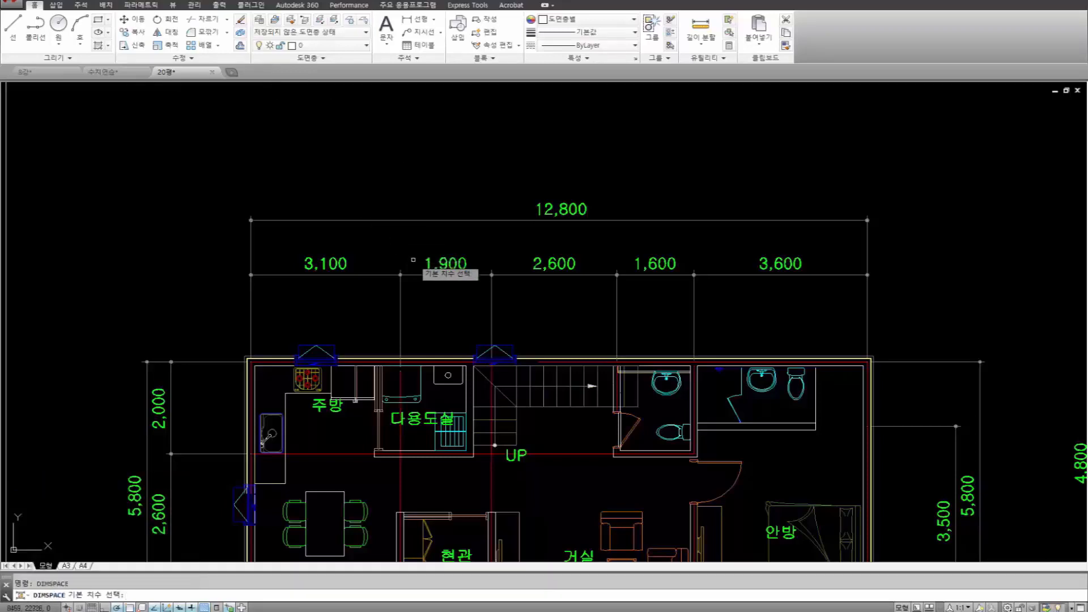
{"action": "left_click", "coordinate": [382, 275]}
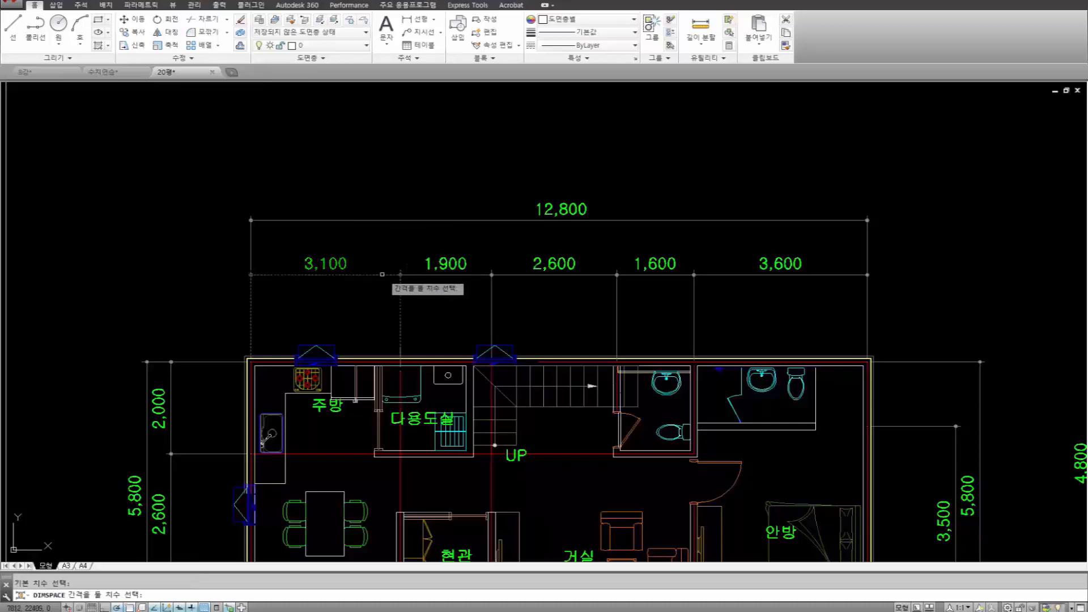
{"action": "left_click", "coordinate": [441, 220]}
{"action": "key", "text": "Return"}
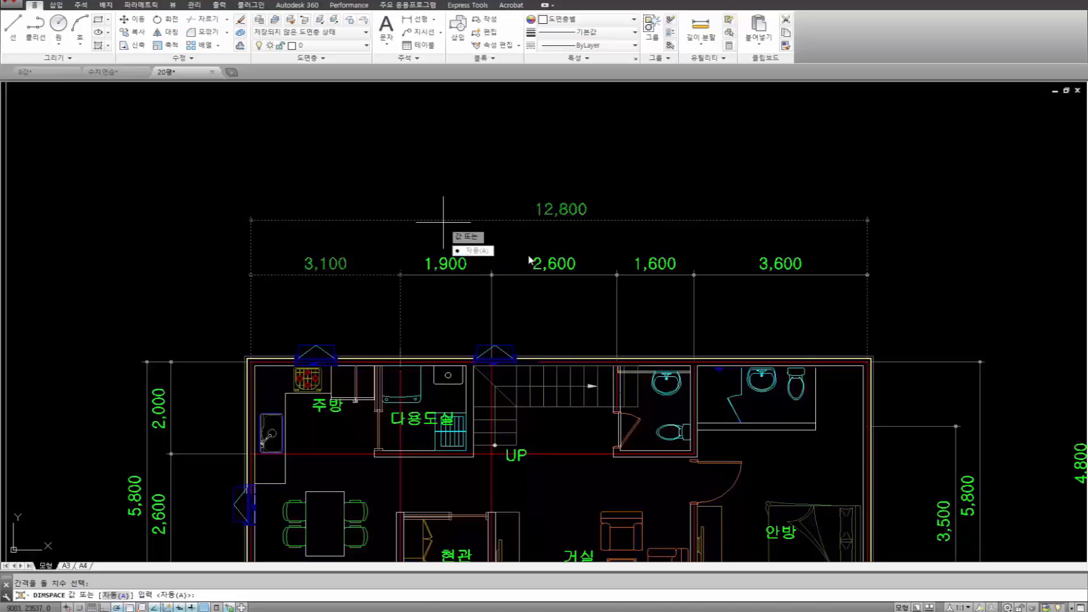
{"action": "key", "text": "Return"}
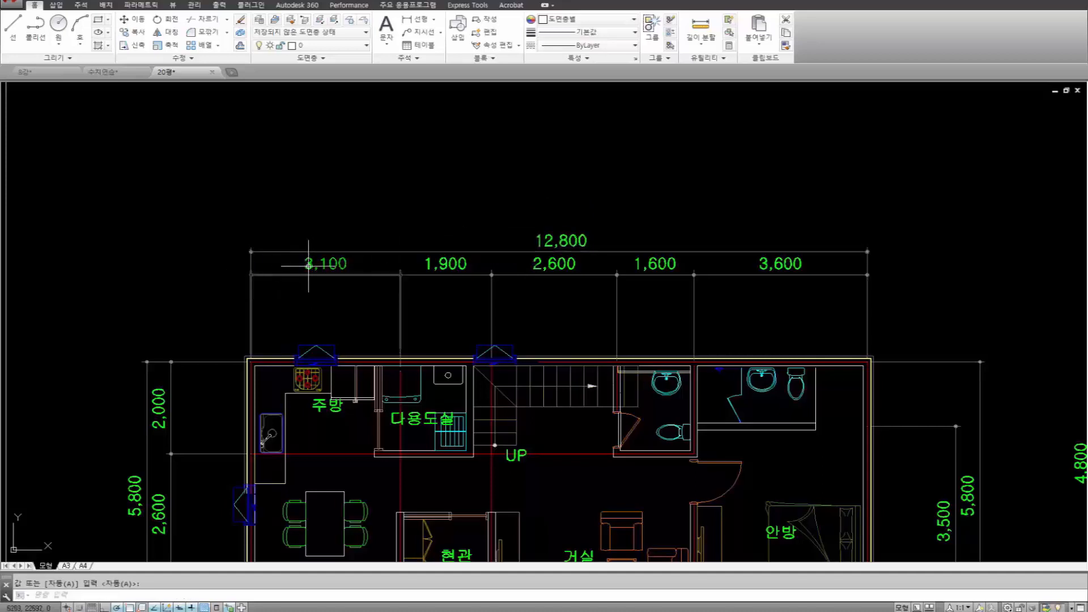
Inspect the respaced dimension lines above the first-floor plan and check the current DIMSCALE value, leaving it unchanged.
{"action": "scroll", "coordinate": [276, 276], "scroll_direction": "up", "scroll_amount": 4}
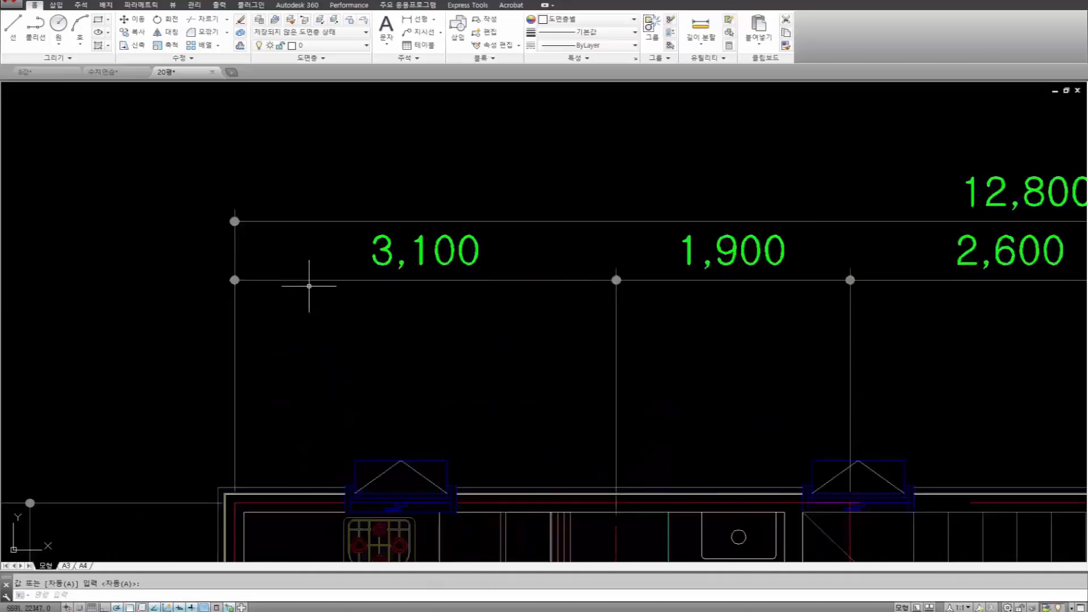
{"action": "key", "text": "Escape"}
{"action": "scroll", "coordinate": [377, 309], "scroll_direction": "down", "scroll_amount": 5}
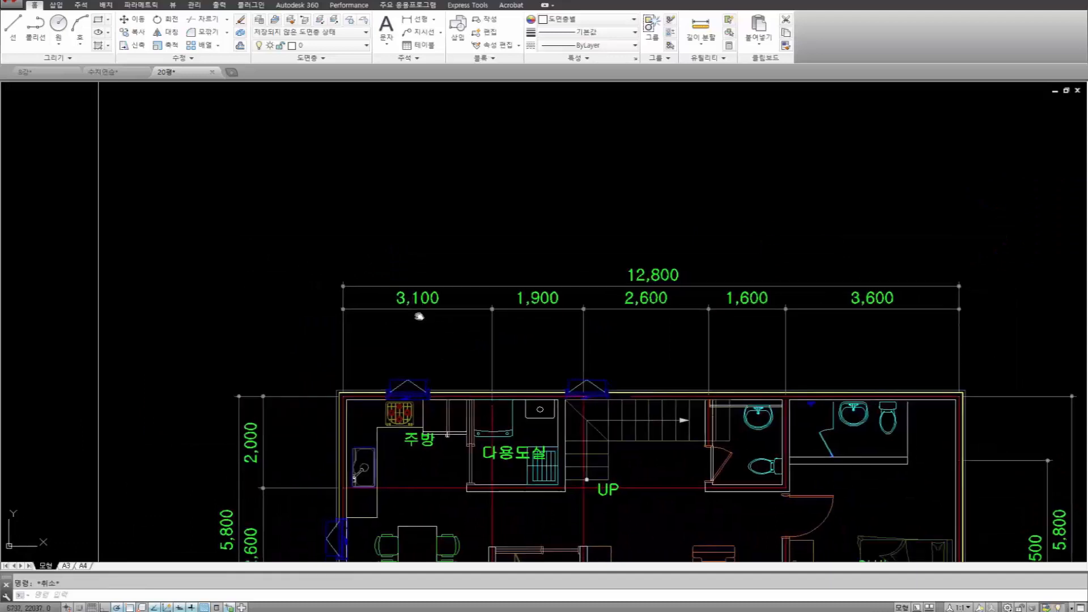
{"action": "scroll", "coordinate": [582, 449], "scroll_direction": "up", "scroll_amount": 1}
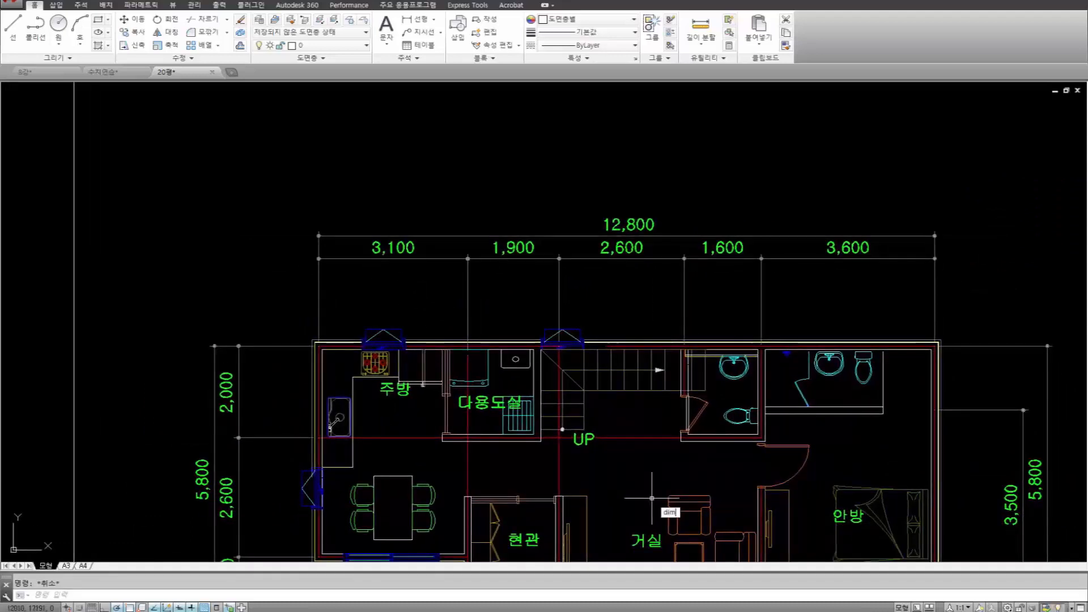
{"action": "type", "text": "scale"}
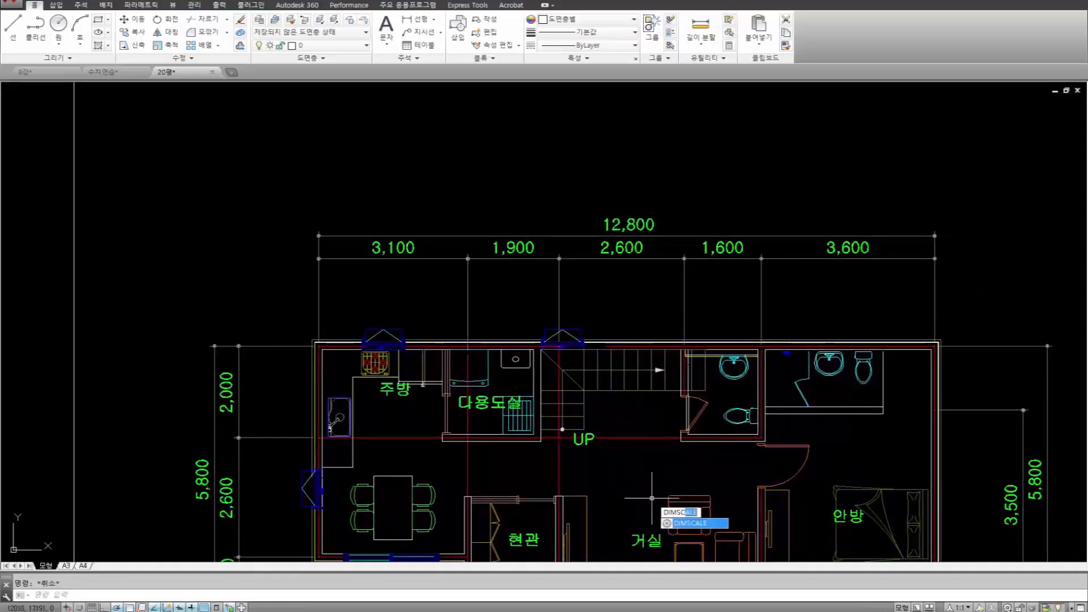
{"action": "key", "text": "Return"}
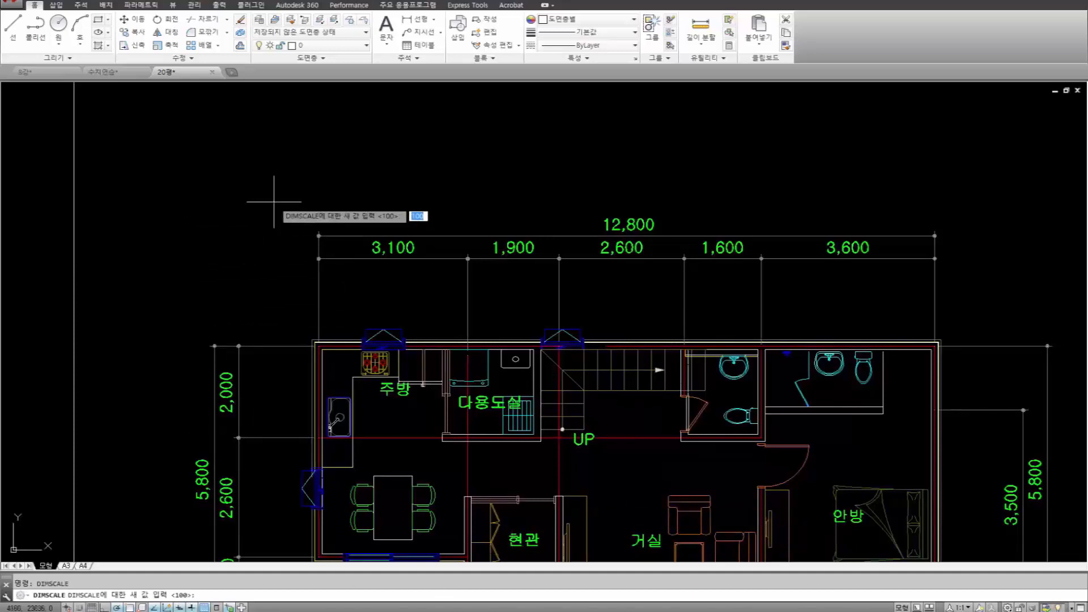
{"action": "key", "text": "Escape"}
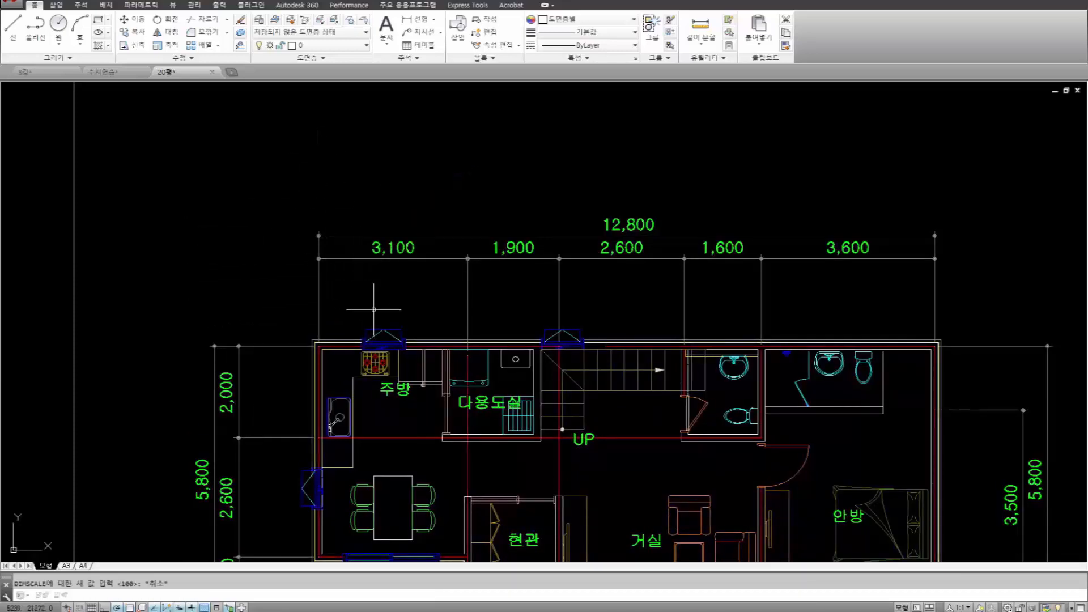
Measure the distance between the 3,100 dimension line and the overall dimension line above the first-floor plan.
{"action": "type", "text": "dist"}
{"action": "key", "text": "Return"}
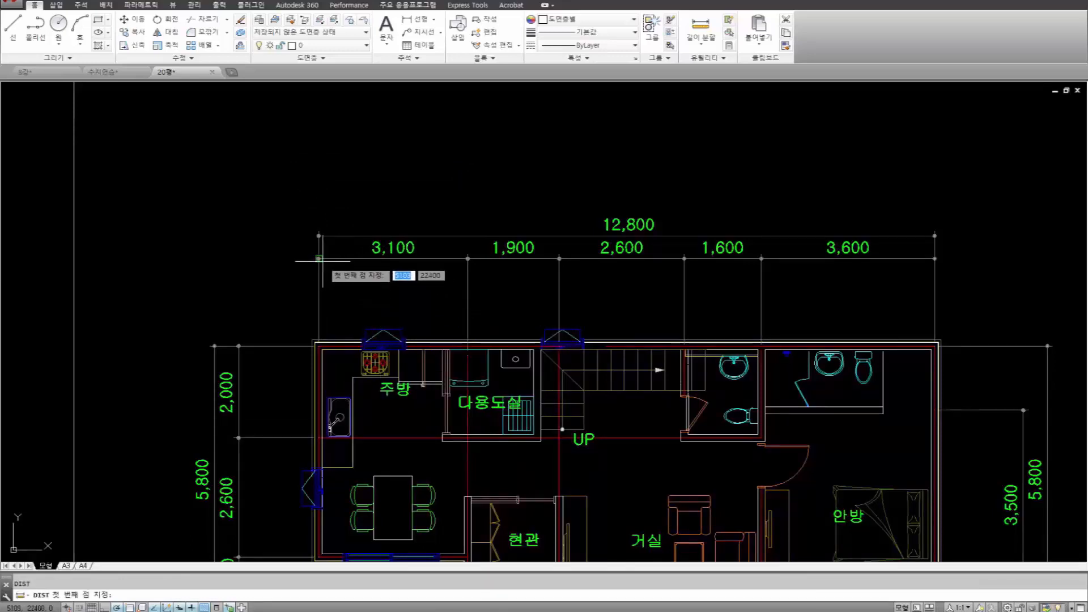
{"action": "left_click", "coordinate": [318, 259]}
{"action": "left_click", "coordinate": [319, 235]}
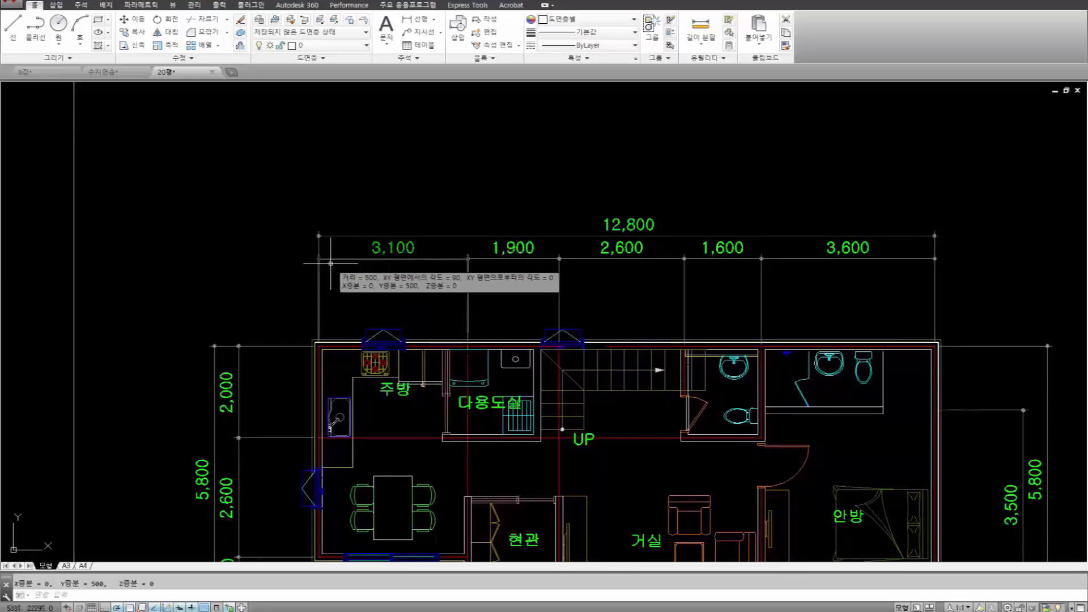
{"action": "key", "text": "Escape"}
Check the 3,100 dimension and the text height in the Standard dimension style override, without changing any setting.
{"action": "scroll", "coordinate": [376, 269], "scroll_direction": "up", "scroll_amount": 2}
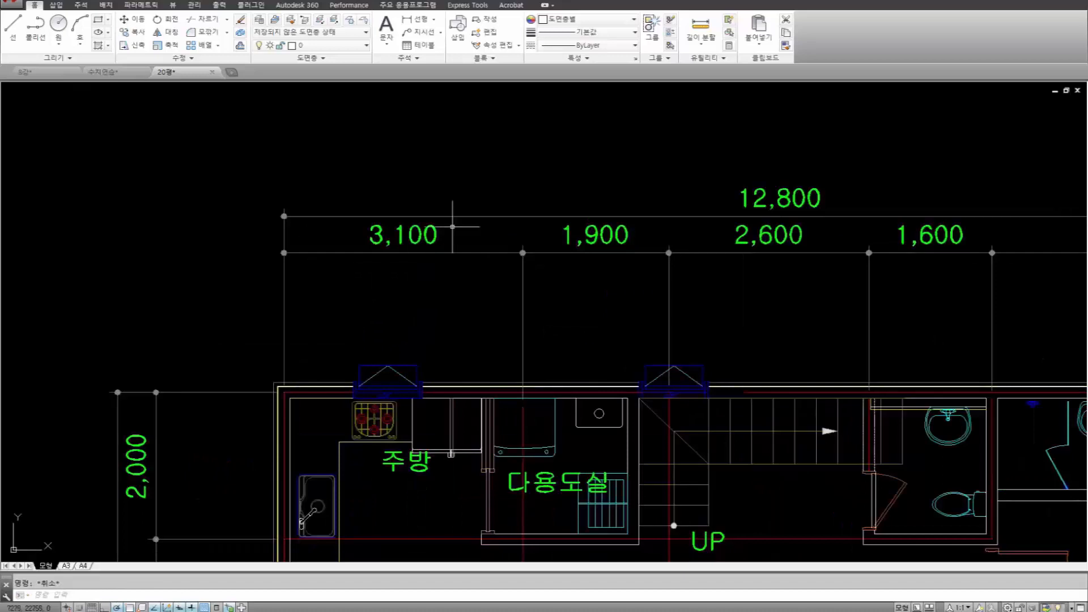
{"action": "left_click", "coordinate": [431, 239]}
{"action": "left_click", "coordinate": [430, 292]}
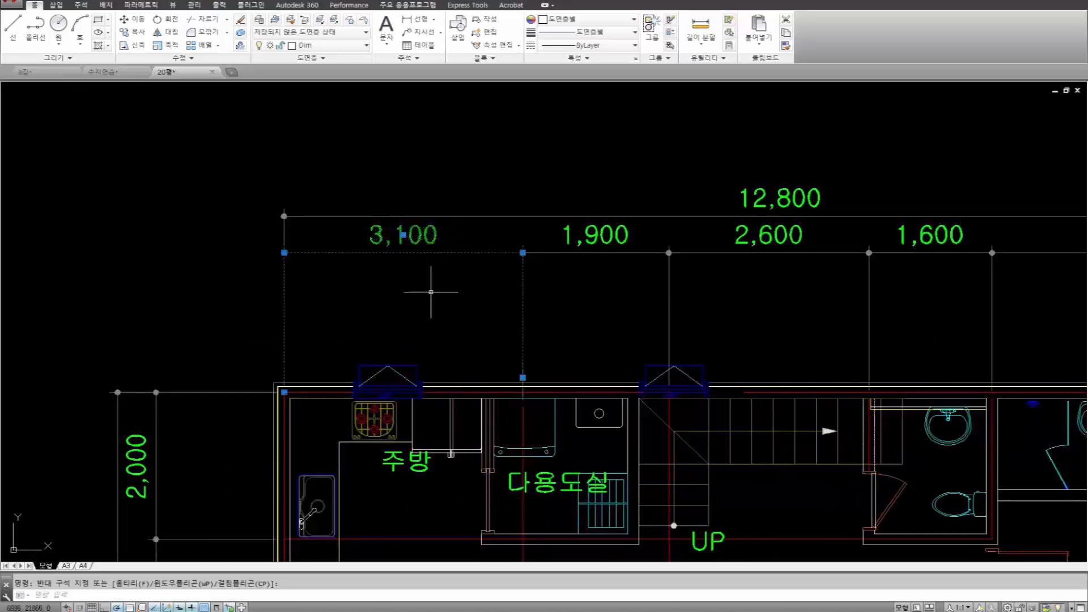
{"action": "key", "text": "Escape"}
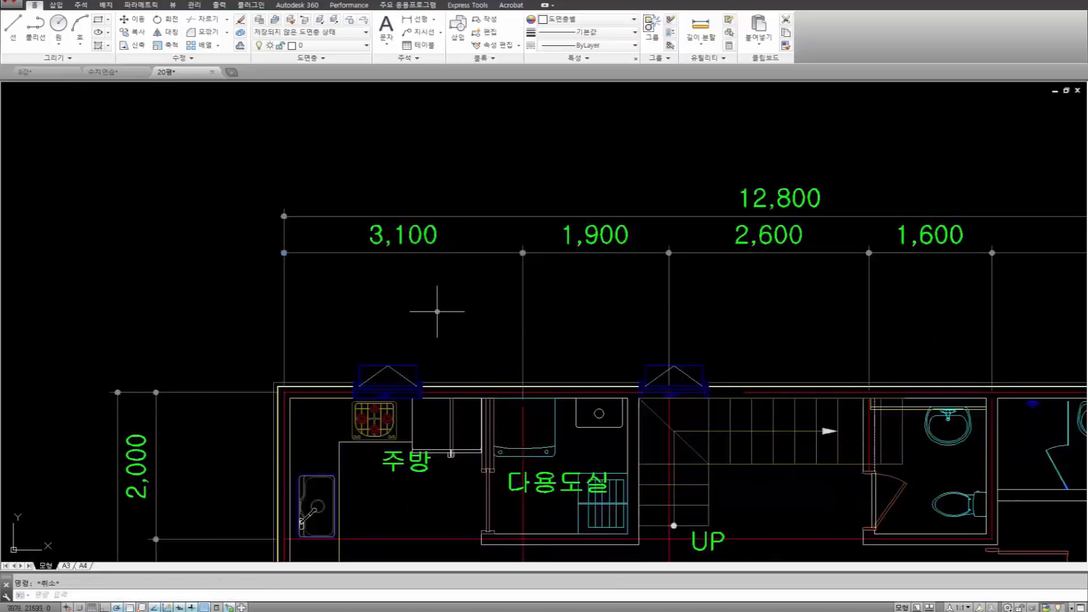
{"action": "key", "text": "Return"}
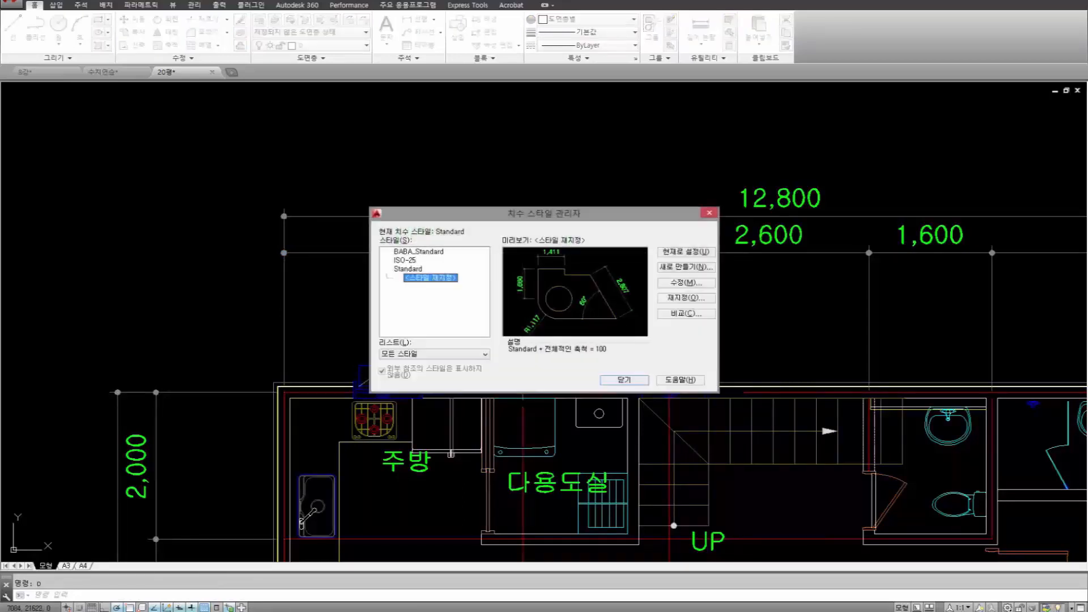
{"action": "left_click", "coordinate": [689, 298]}
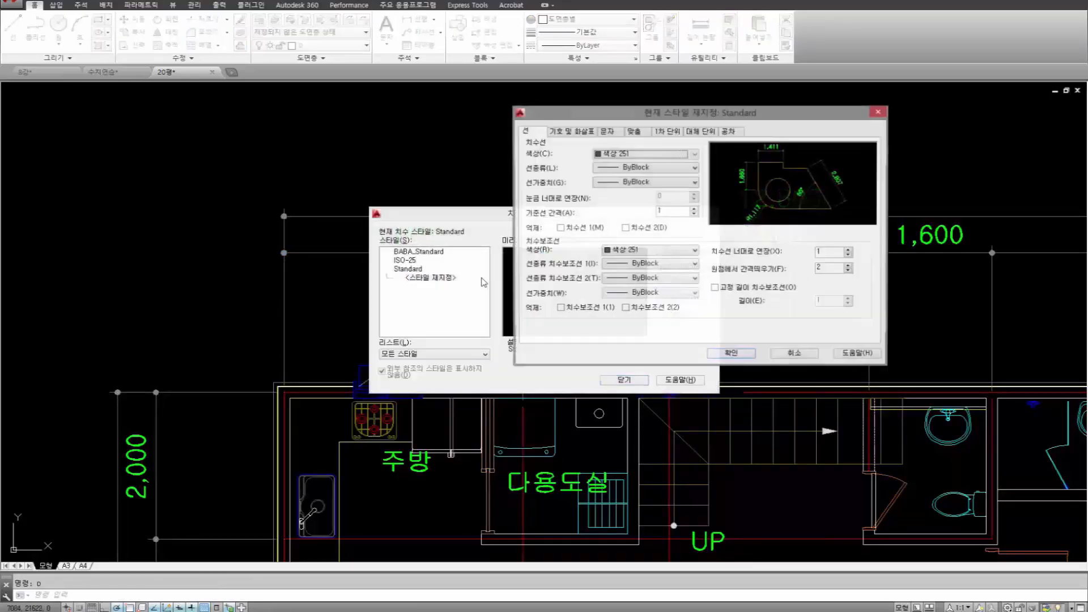
{"action": "left_click", "coordinate": [617, 133]}
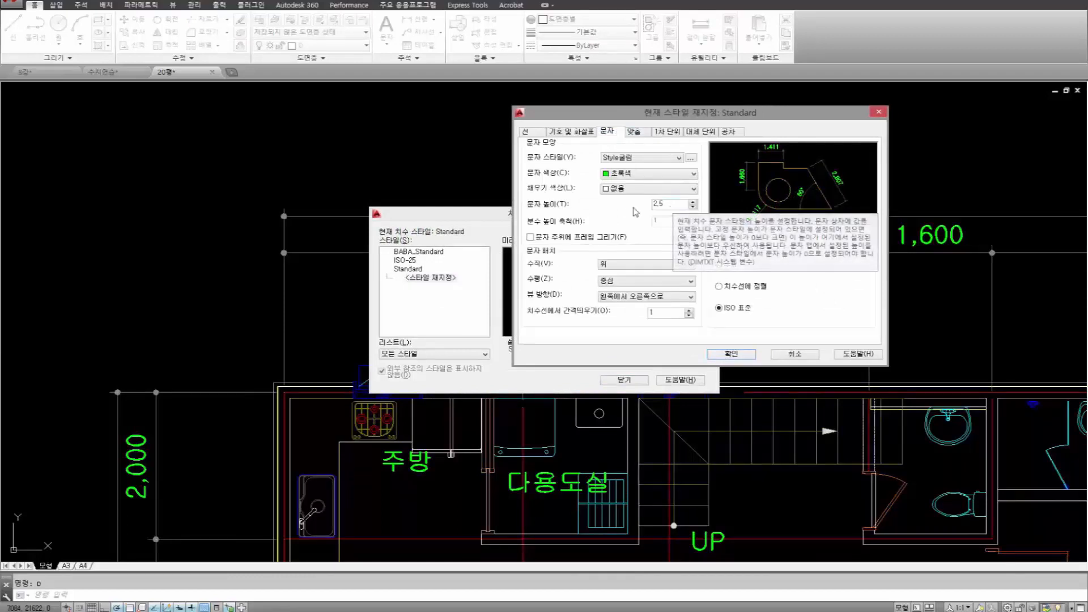
{"action": "left_click", "coordinate": [740, 357]}
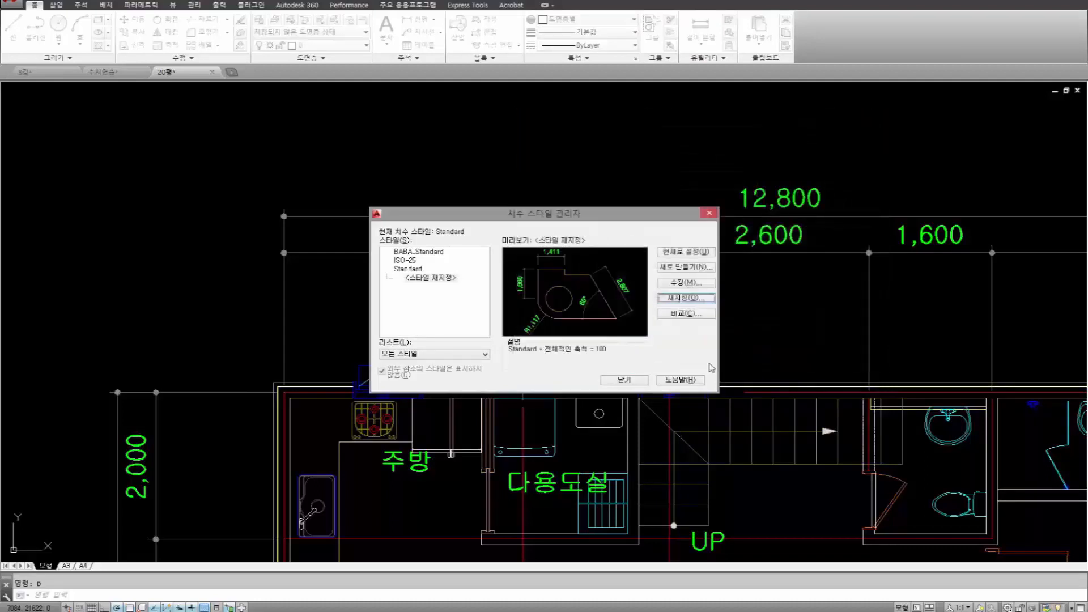
{"action": "left_click", "coordinate": [624, 380]}
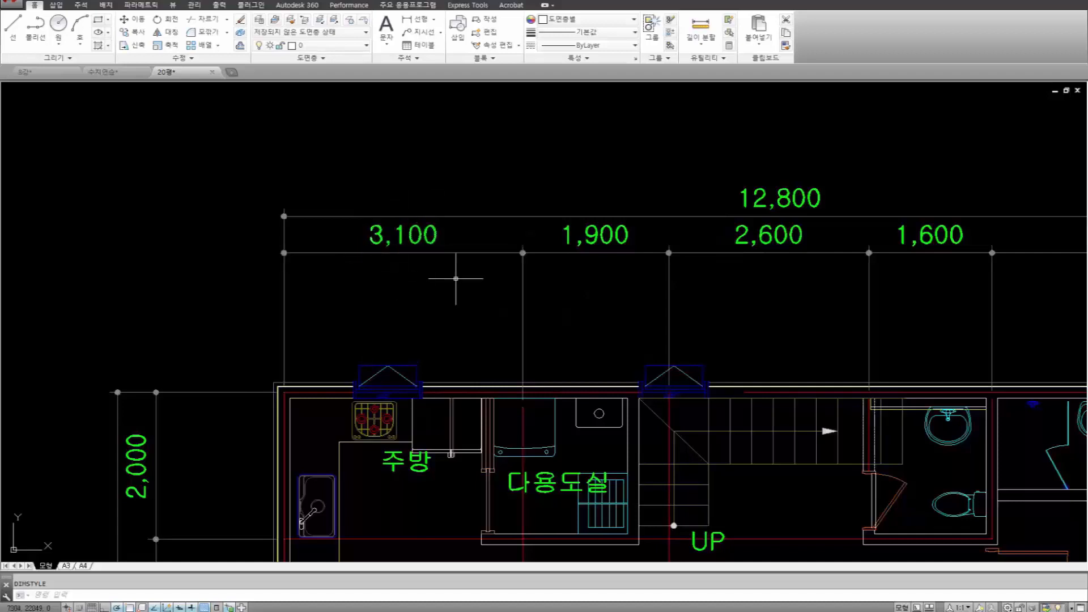
Switch to the office plan drawing and move its overall dimension line upward, away from the partial dimensions.
{"action": "middle_click_drag", "start_coordinate": [438, 274], "coordinate": [433, 273]}
{"action": "scroll", "coordinate": [433, 272], "scroll_direction": "down", "scroll_amount": 2}
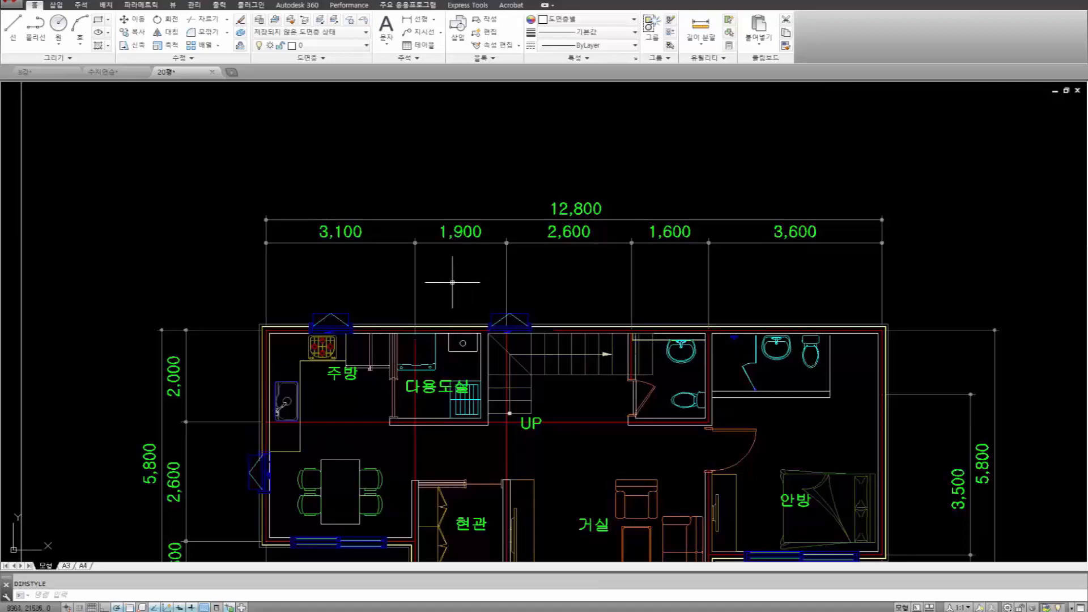
{"action": "left_click", "coordinate": [120, 72]}
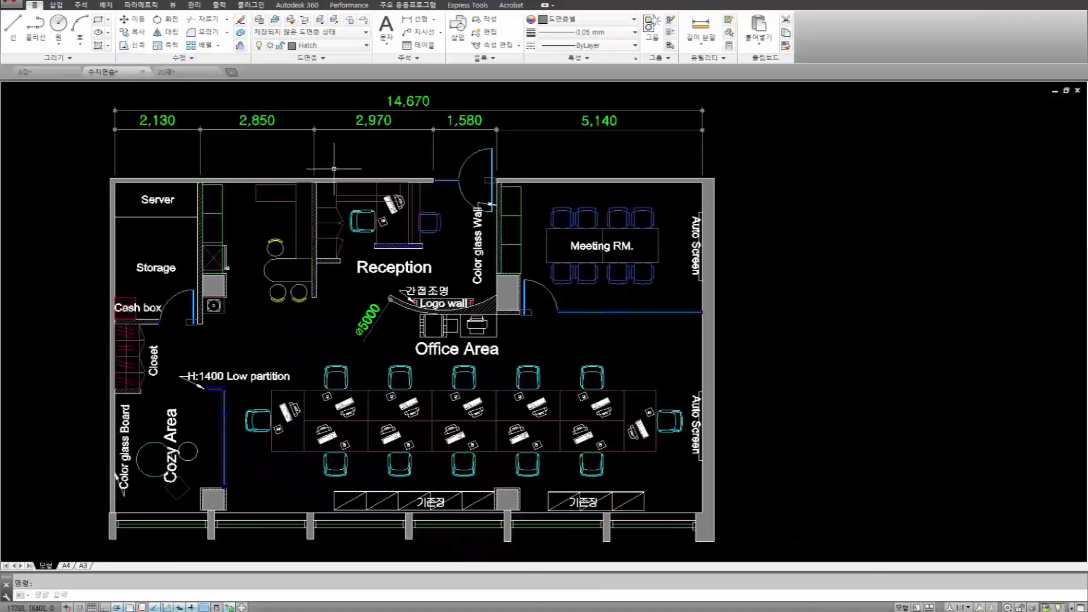
{"action": "middle_click_drag", "start_coordinate": [334, 169], "coordinate": [394, 299]}
{"action": "left_click", "coordinate": [408, 250]}
{"action": "left_click", "coordinate": [382, 217]}
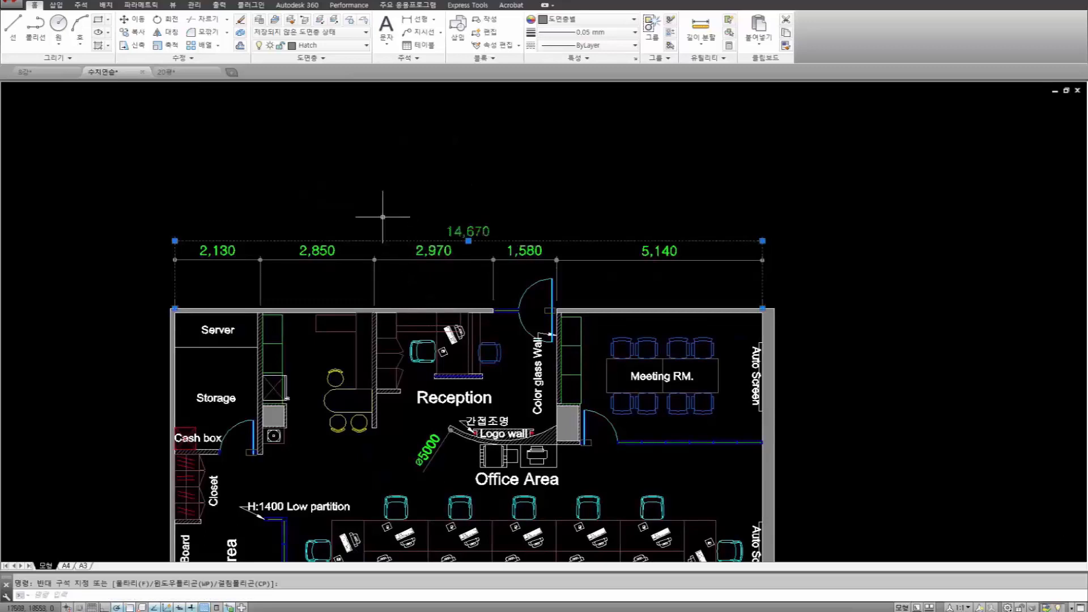
{"action": "left_click", "coordinate": [468, 240]}
{"action": "left_click", "coordinate": [460, 211]}
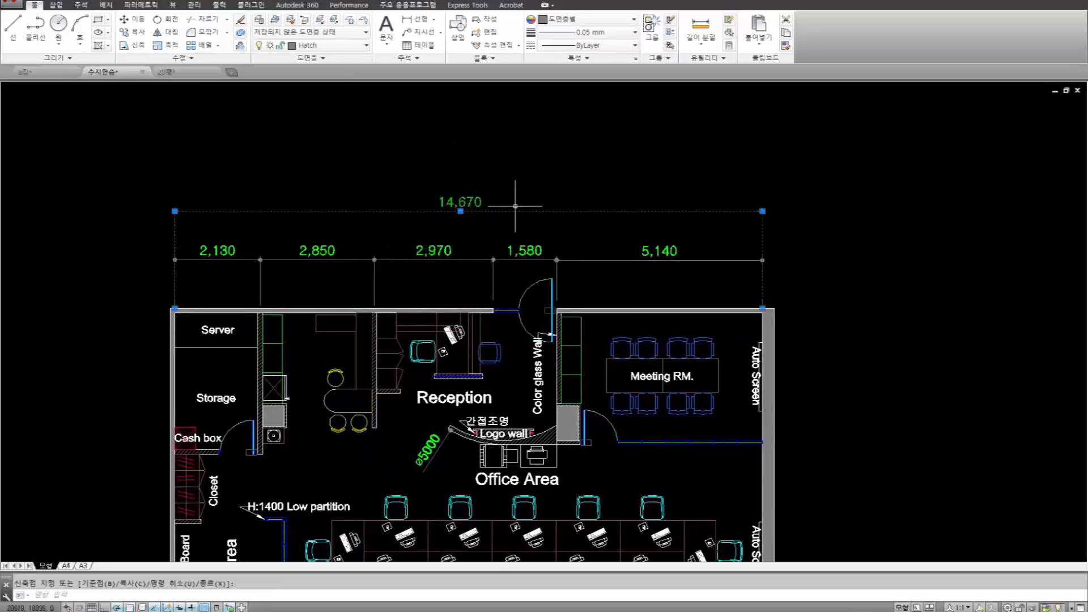
{"action": "key", "text": "Escape"}
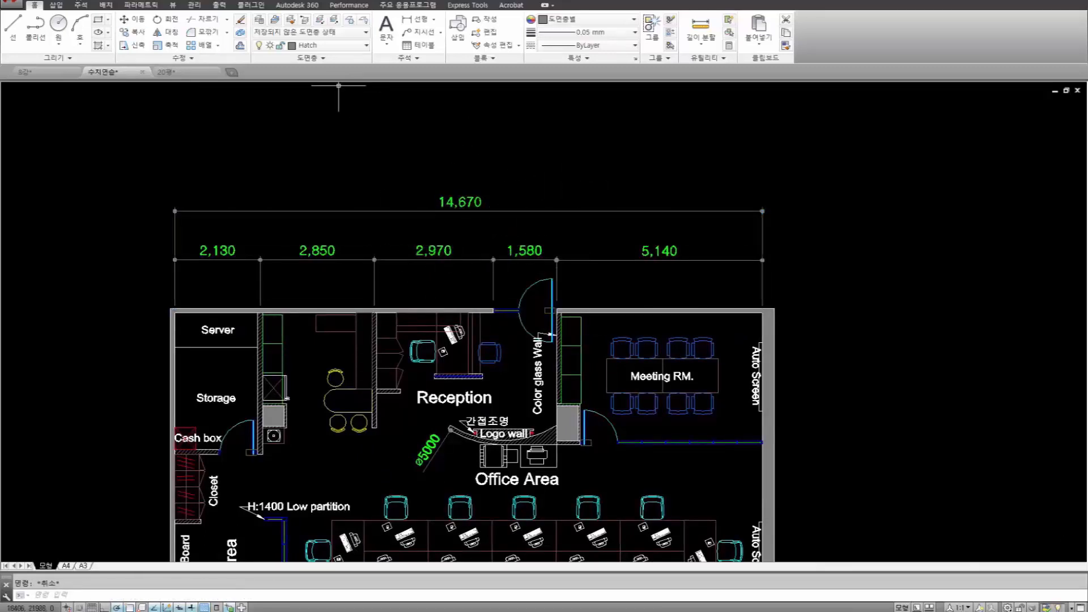
Respace the overall dimension above the office plan with DIMSPACE, using the 2,850 dimension as base and automatic spacing.
{"action": "left_click", "coordinate": [82, 6]}
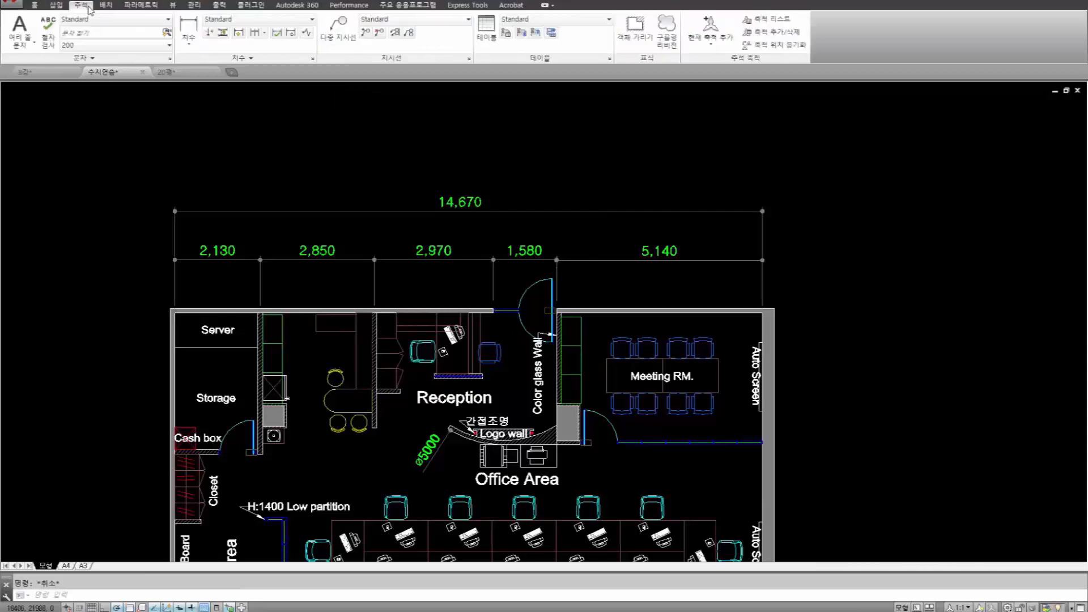
{"action": "left_click", "coordinate": [222, 32]}
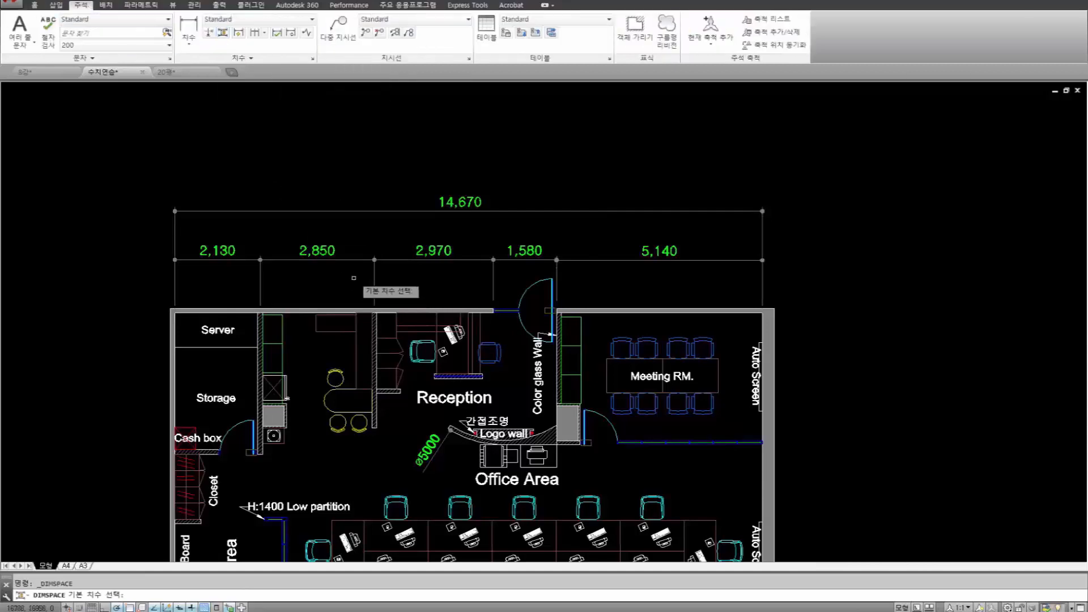
{"action": "left_click", "coordinate": [354, 260]}
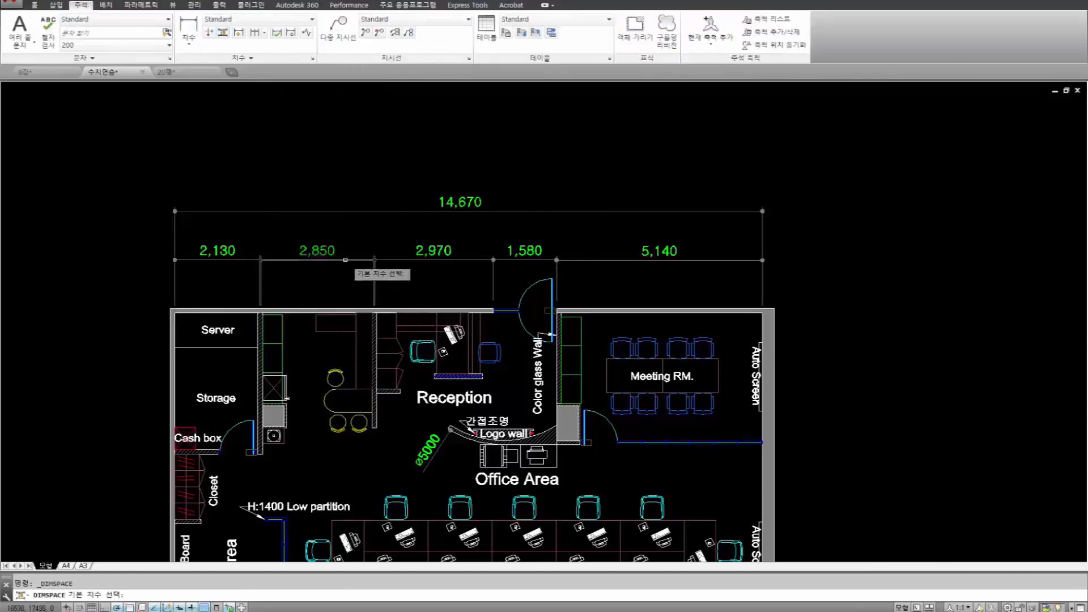
{"action": "left_click", "coordinate": [403, 211]}
{"action": "key", "text": "Return"}
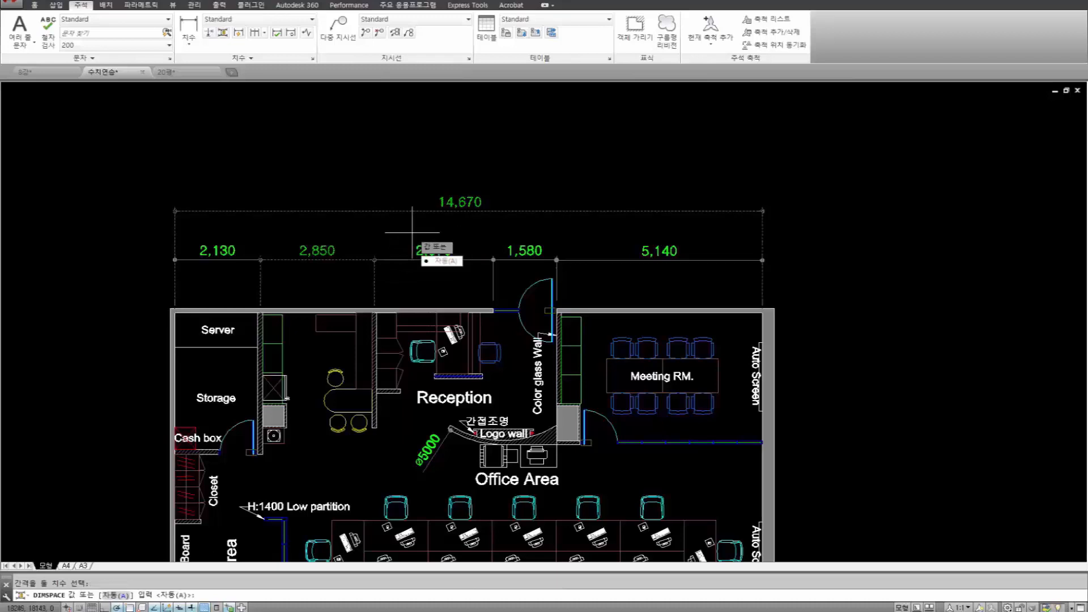
{"action": "type", "text": "0"}
{"action": "key", "text": "Return"}
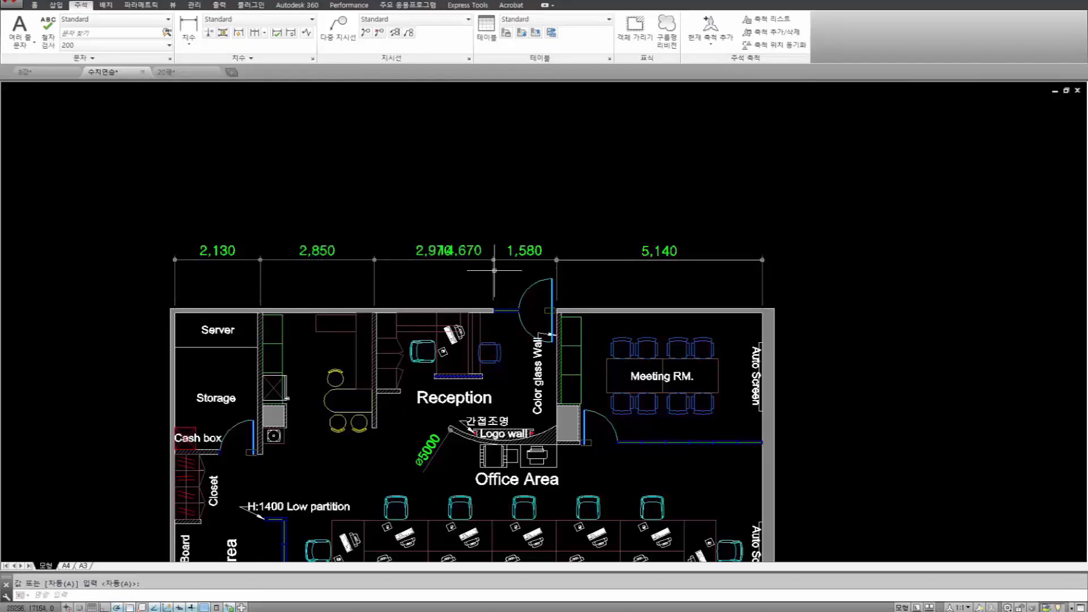
Measure the gap between the overall dimension line and the partial dimension line above the office plan.
{"action": "scroll", "coordinate": [794, 266], "scroll_direction": "up", "scroll_amount": 5}
{"action": "scroll", "coordinate": [667, 216], "scroll_direction": "up", "scroll_amount": 5}
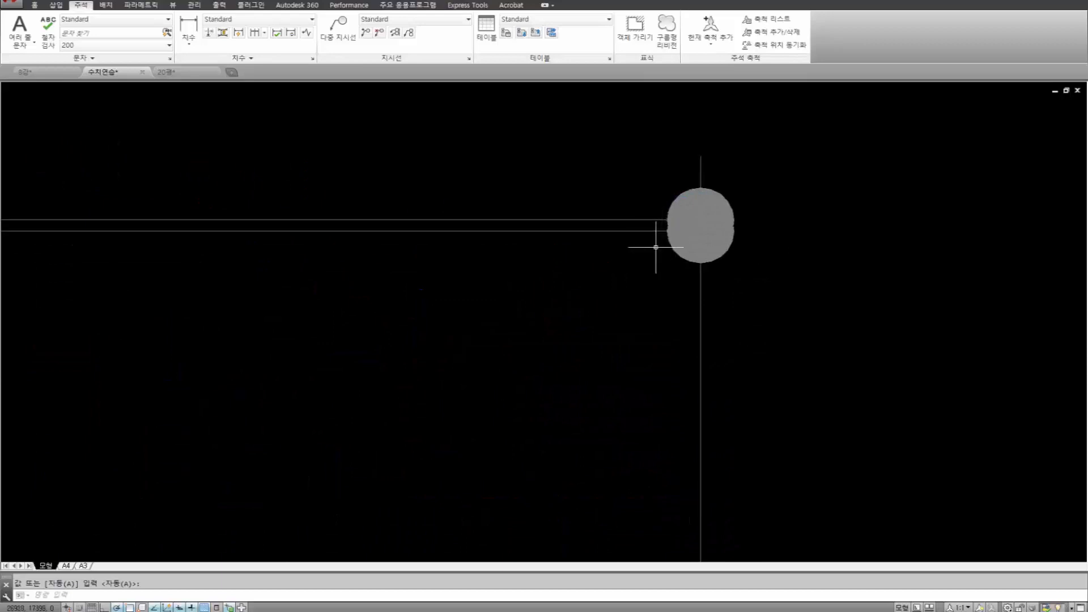
{"action": "scroll", "coordinate": [654, 241], "scroll_direction": "up", "scroll_amount": 3}
{"action": "scroll", "coordinate": [648, 262], "scroll_direction": "down", "scroll_amount": 2}
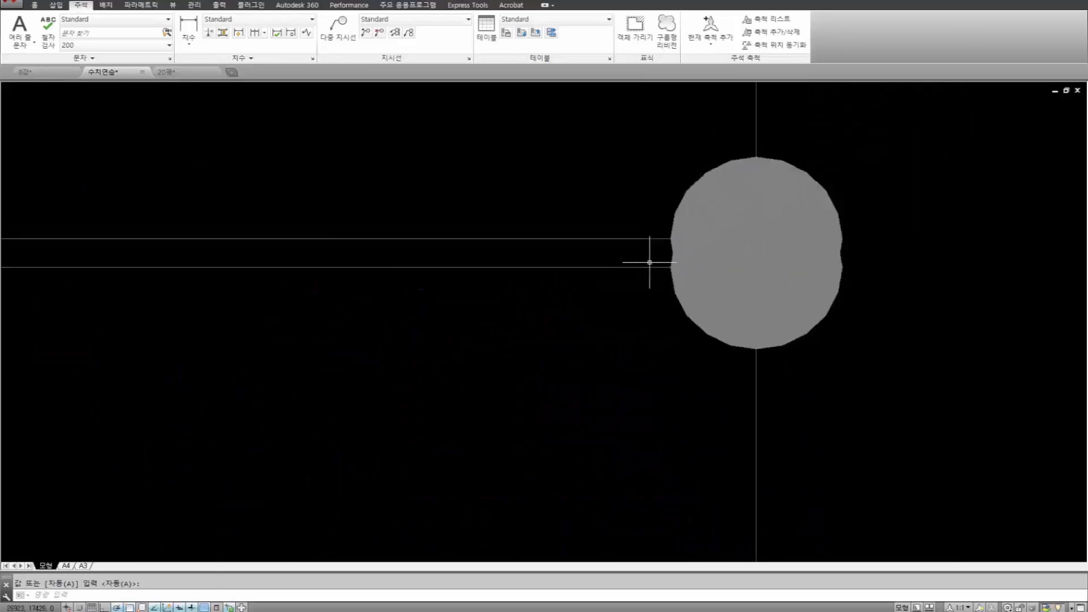
{"action": "scroll", "coordinate": [649, 263], "scroll_direction": "down", "scroll_amount": 2}
{"action": "key", "text": "Escape"}
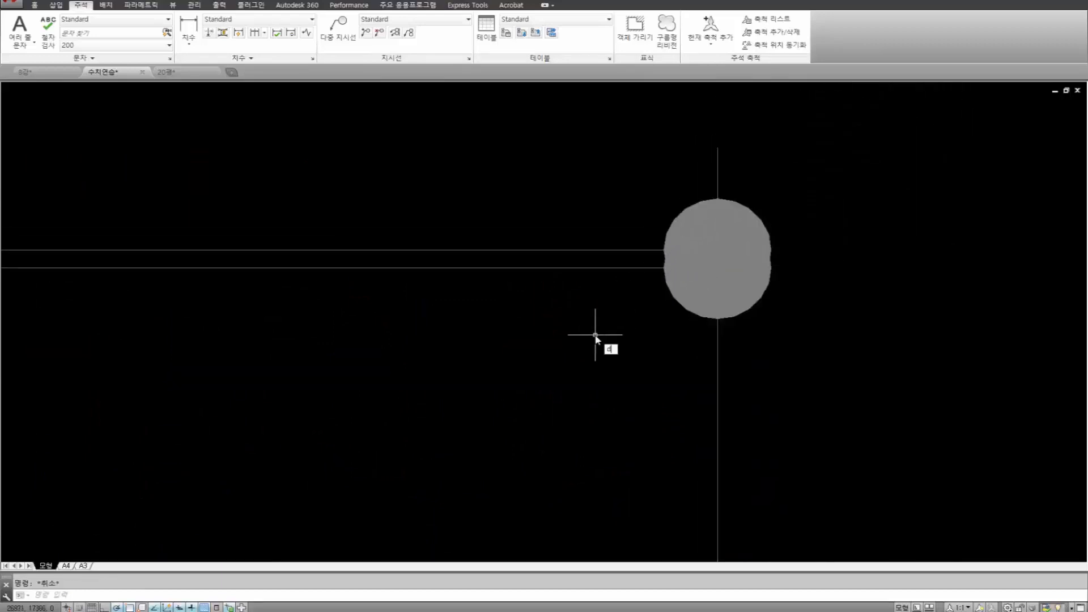
{"action": "key", "text": "Return"}
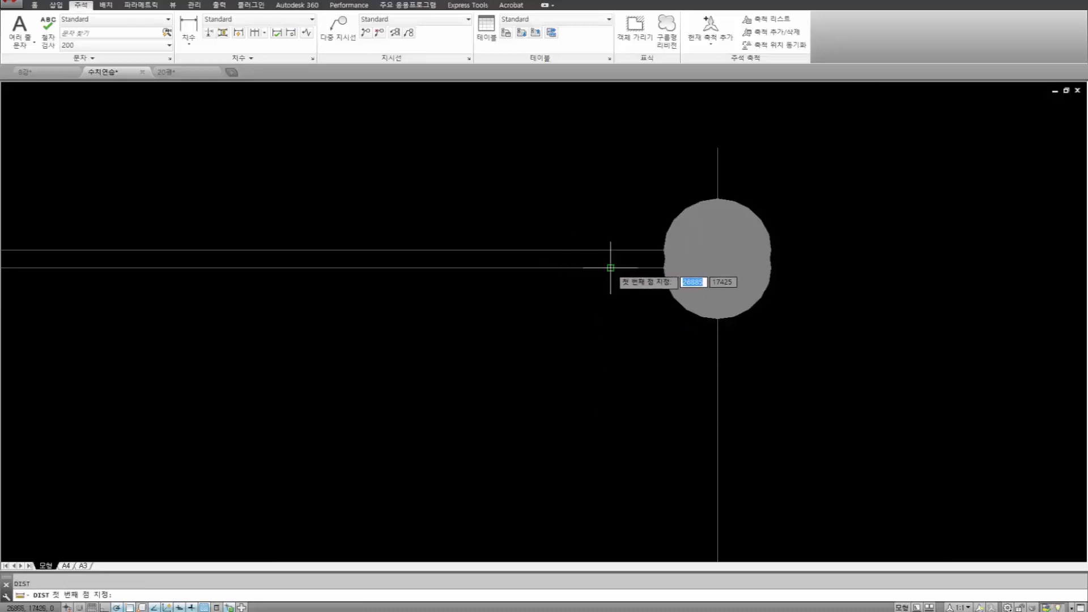
{"action": "left_click", "coordinate": [611, 263]}
{"action": "left_click", "coordinate": [610, 250]}
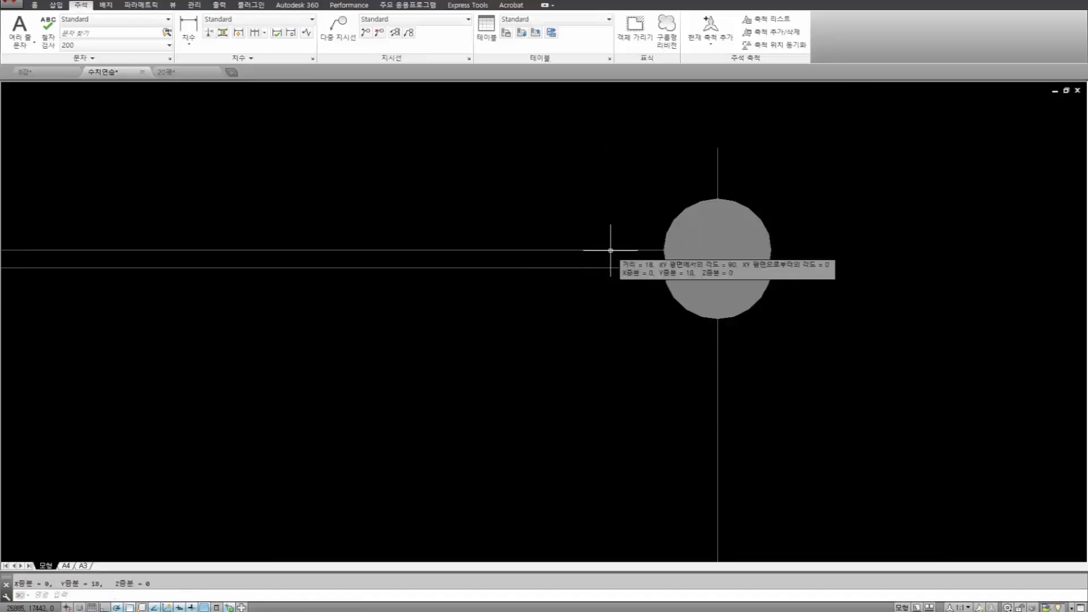
{"action": "key", "text": "Escape"}
{"action": "scroll", "coordinate": [567, 302], "scroll_direction": "down", "scroll_amount": 3}
{"action": "middle_click_drag", "start_coordinate": [600, 315], "coordinate": [770, 269]}
Switch to the 20평 drawing and delete the overall vertical dimension left of the first-floor plan.
{"action": "left_click", "coordinate": [173, 72]}
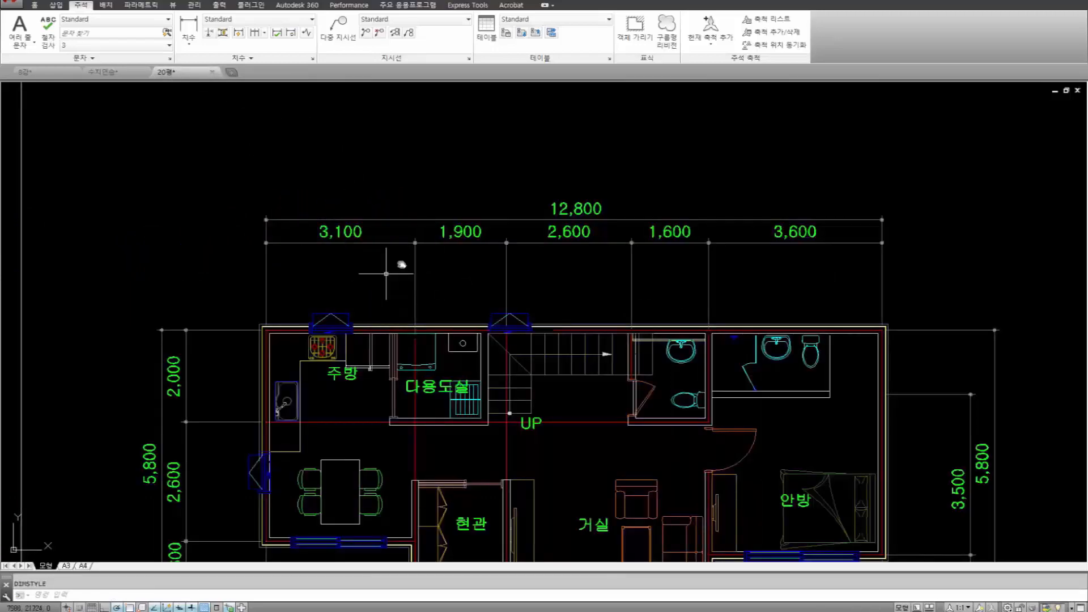
{"action": "middle_click_drag", "start_coordinate": [376, 267], "coordinate": [486, 158]}
{"action": "left_click_drag", "start_coordinate": [276, 405], "coordinate": [242, 396]}
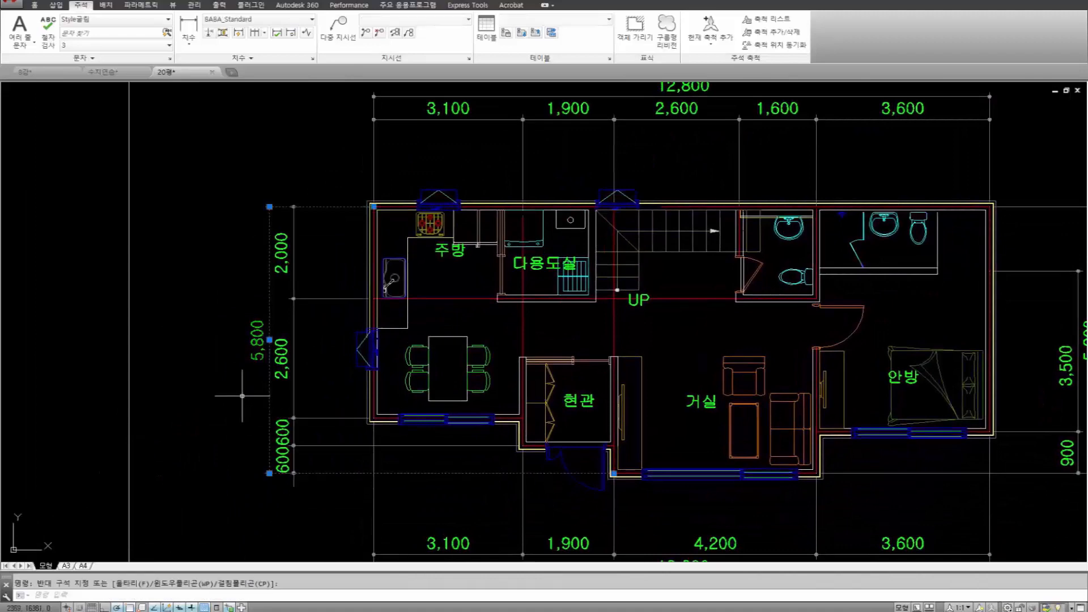
{"action": "key", "text": "Delete"}
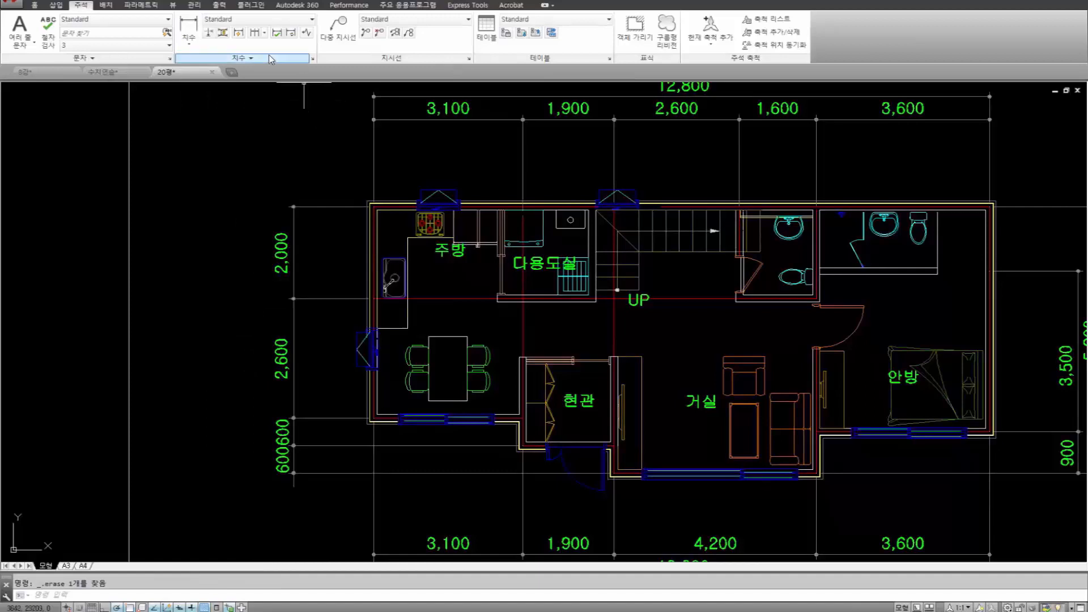
Add a linear dimension for the first-floor plan's overall depth, placed well to the left of the partial vertical dimensions.
{"action": "left_click", "coordinate": [189, 28]}
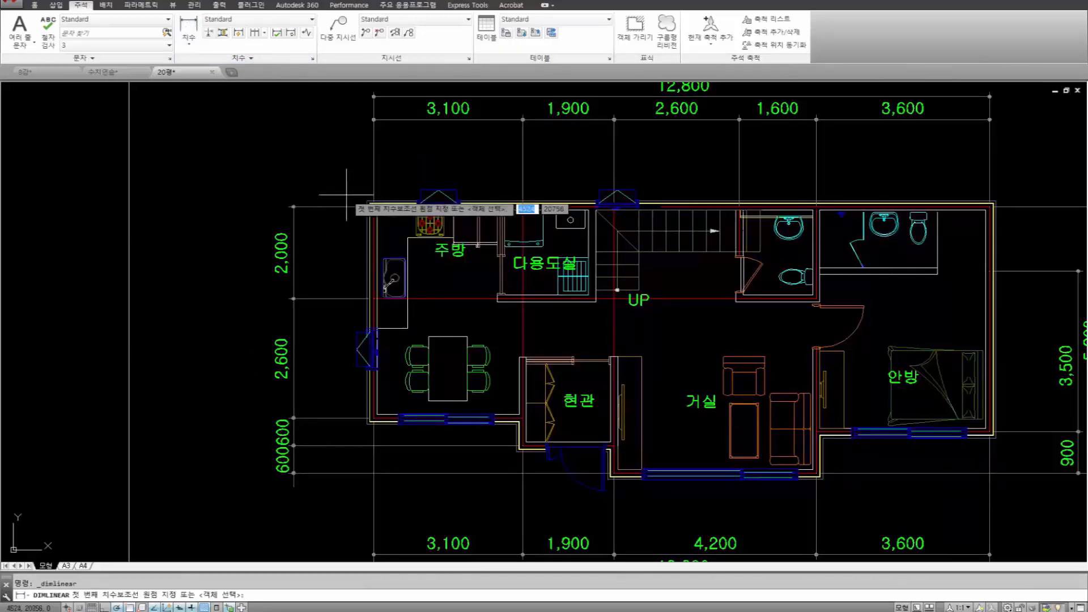
{"action": "left_click", "coordinate": [369, 204]}
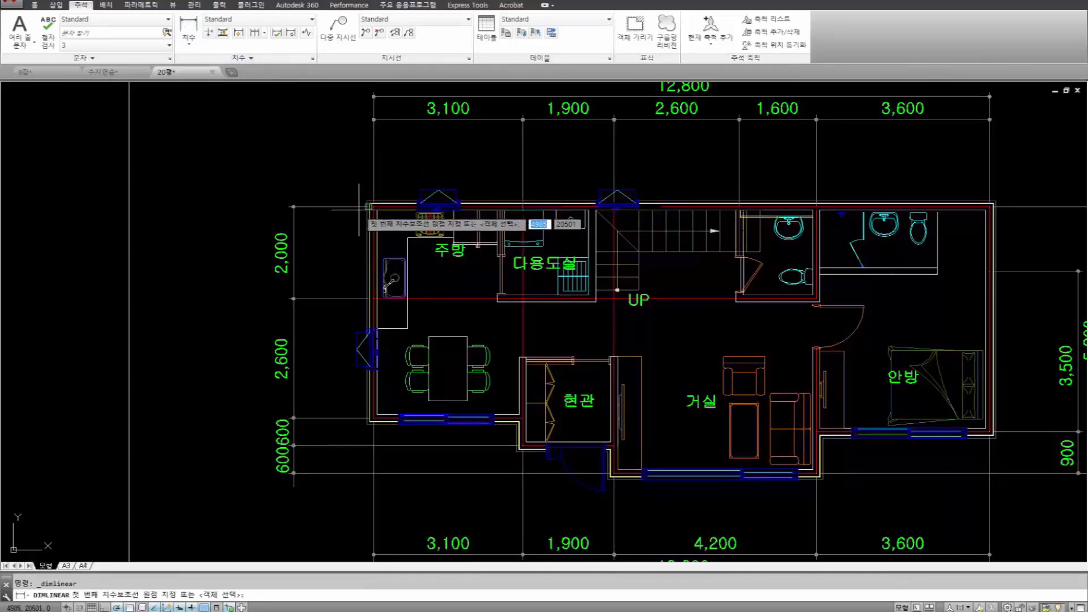
{"action": "left_click", "coordinate": [373, 472]}
{"action": "left_click", "coordinate": [217, 445]}
{"action": "key", "text": "Escape"}
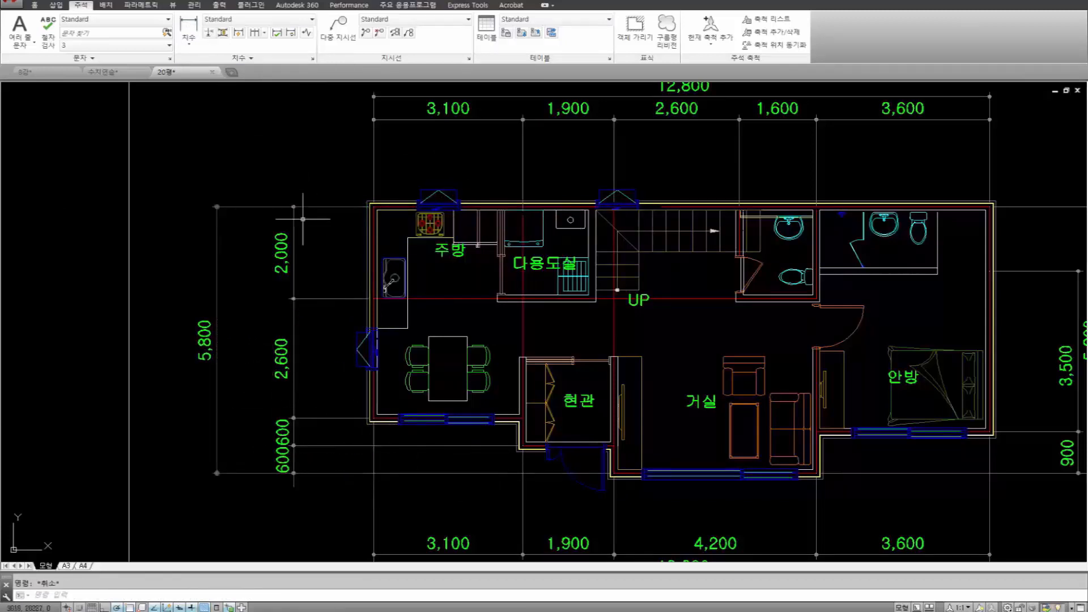
Respace the overall vertical dimension left of the first-floor plan with DIMSPACE, using the 2,000 dimension as base and automatic spacing.
{"action": "left_click", "coordinate": [223, 33]}
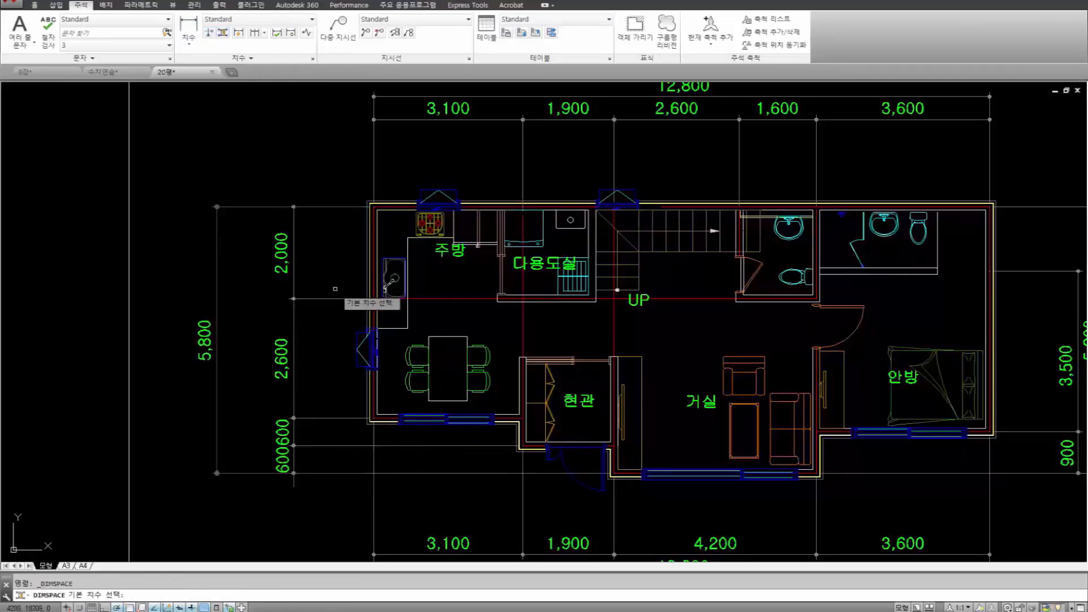
{"action": "left_click", "coordinate": [294, 273]}
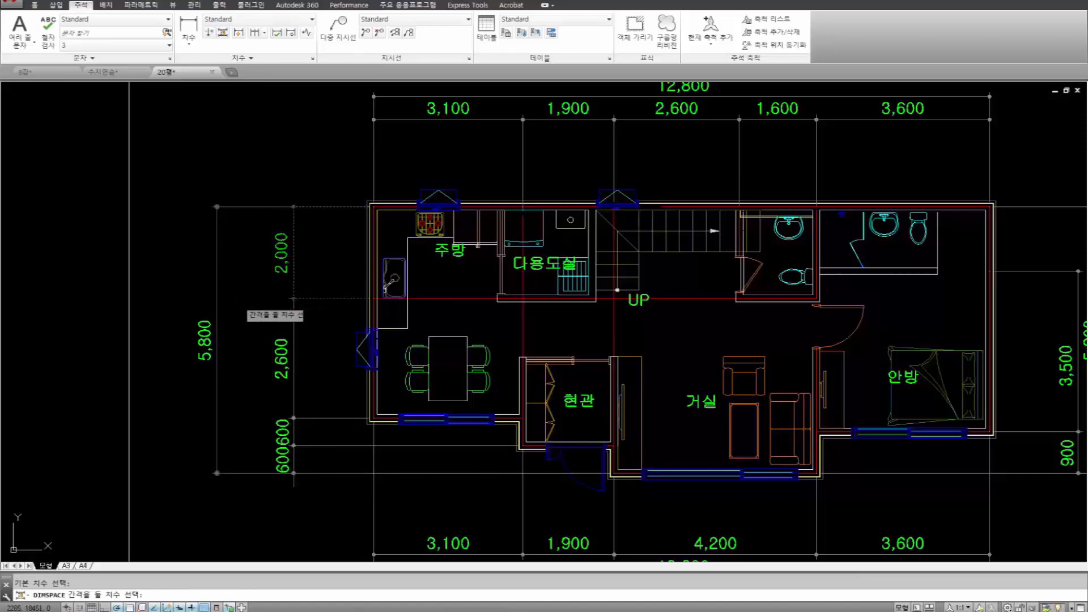
{"action": "left_click", "coordinate": [238, 300]}
{"action": "left_click", "coordinate": [204, 256]}
{"action": "key", "text": "Return"}
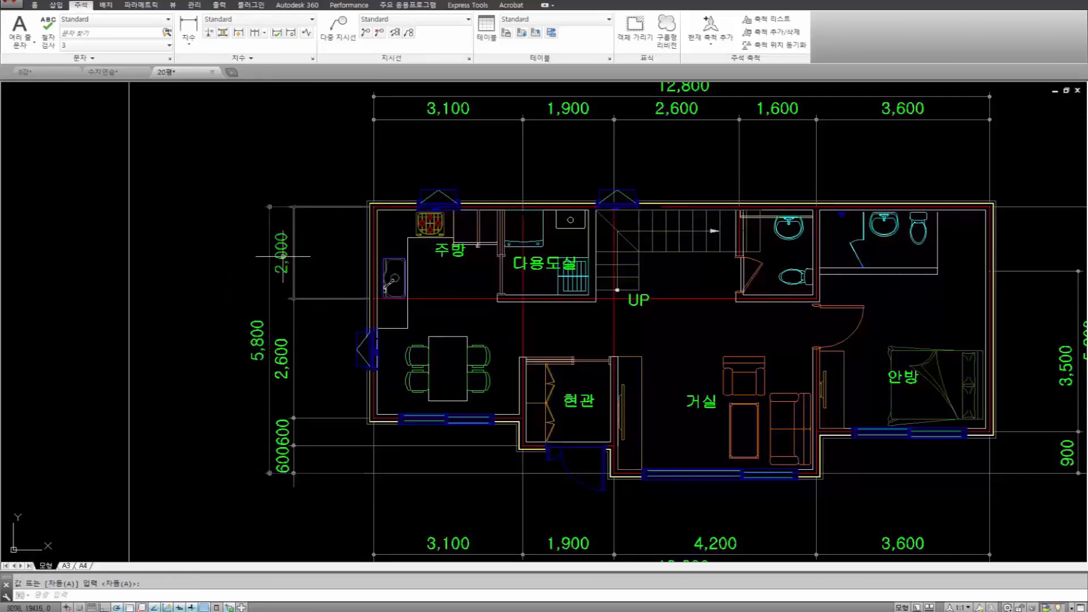
{"action": "scroll", "coordinate": [291, 276], "scroll_direction": "down", "scroll_amount": 2}
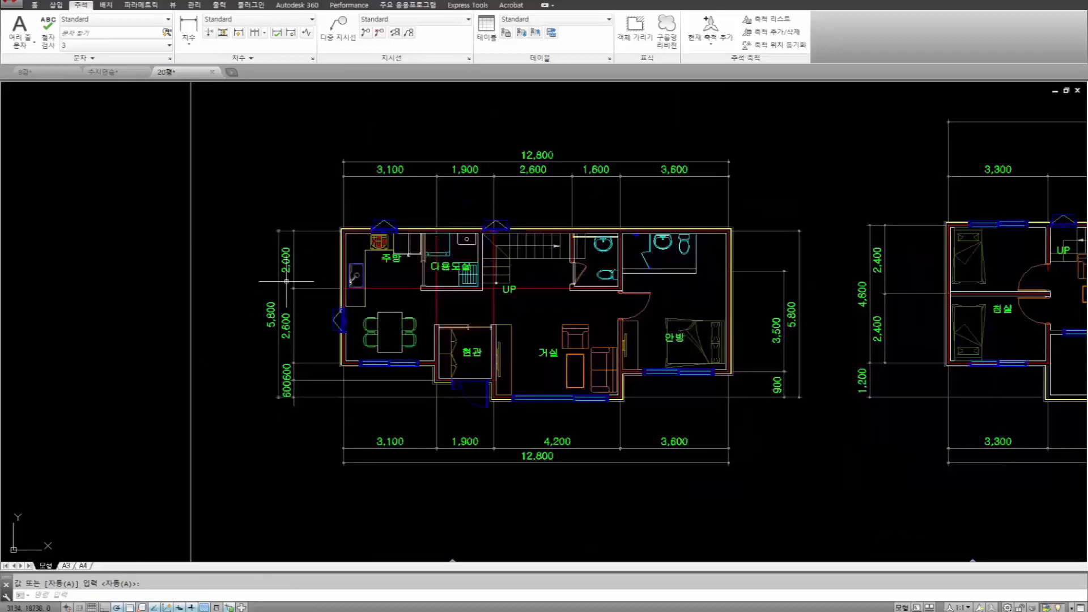
{"action": "middle_click_drag", "start_coordinate": [435, 278], "coordinate": [217, 297]}
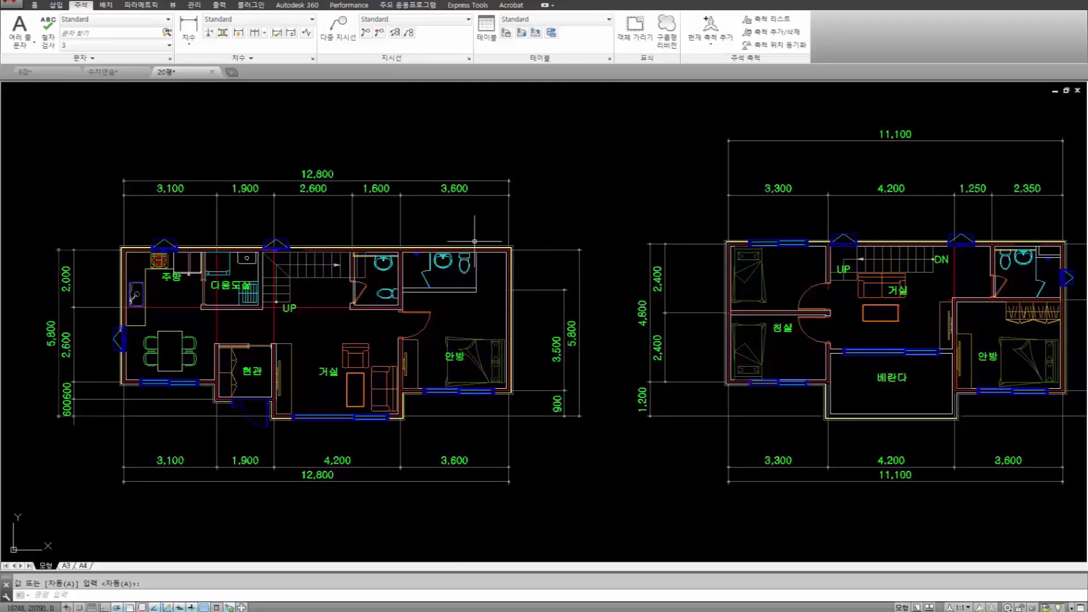
{"action": "middle_click_drag", "start_coordinate": [533, 215], "coordinate": [488, 226]}
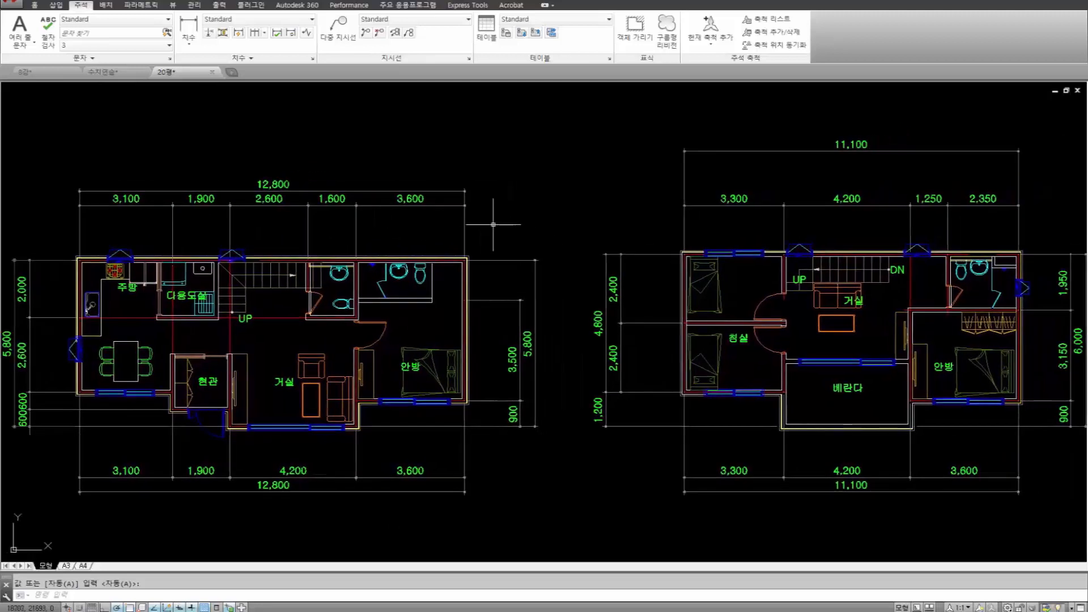
Switch to the office plan drawing and delete the overall and partial dimensions above the plan together with the Ø5000 diameter dimension.
{"action": "left_click", "coordinate": [120, 76]}
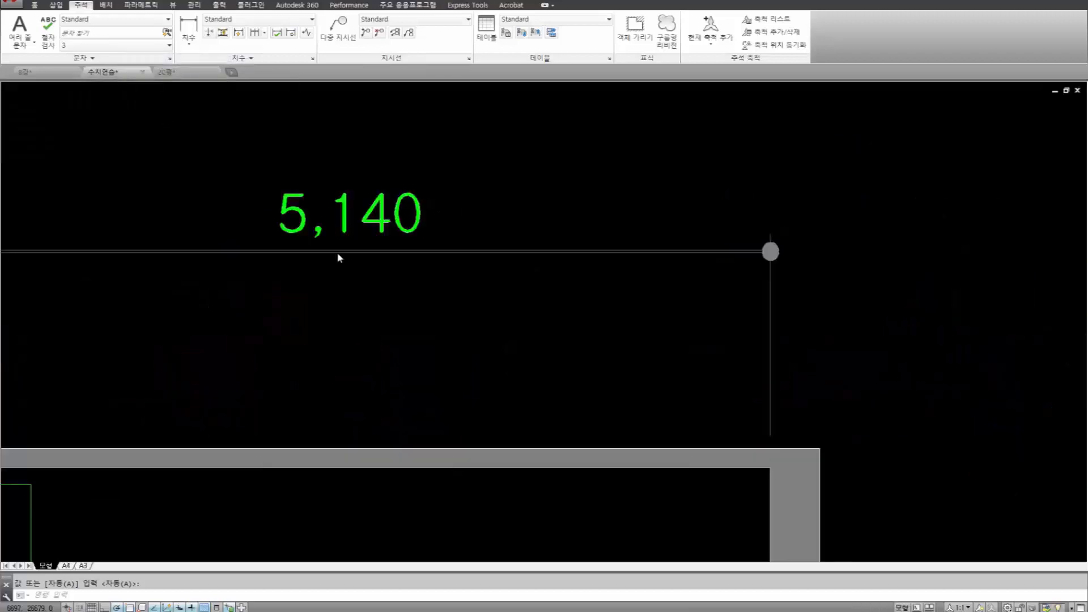
{"action": "key", "text": "Escape"}
{"action": "scroll", "coordinate": [607, 352], "scroll_direction": "down", "scroll_amount": 4}
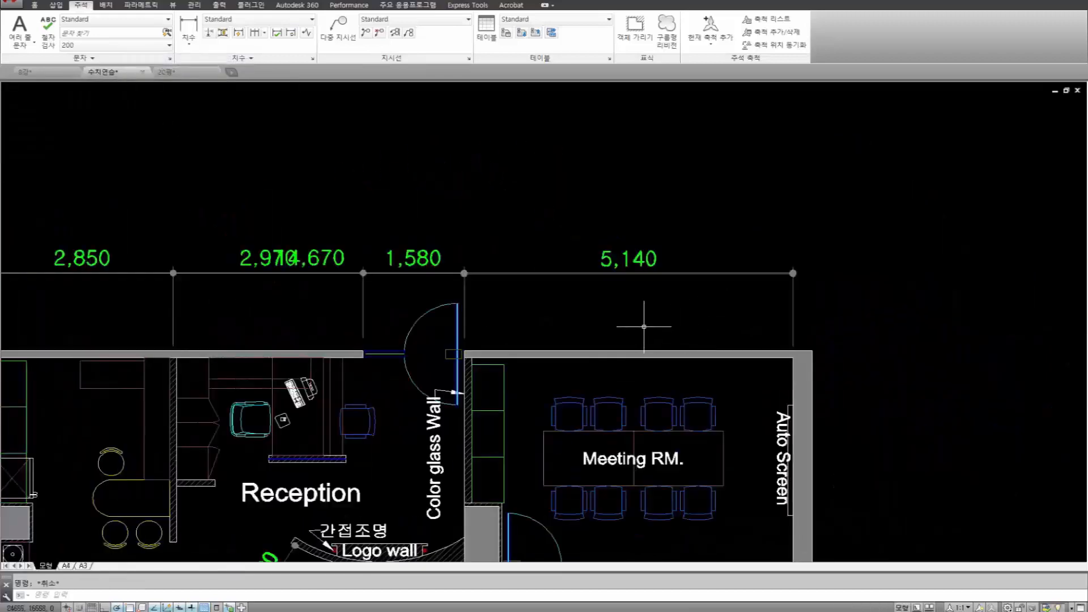
{"action": "middle_click_drag", "start_coordinate": [643, 326], "coordinate": [763, 246]}
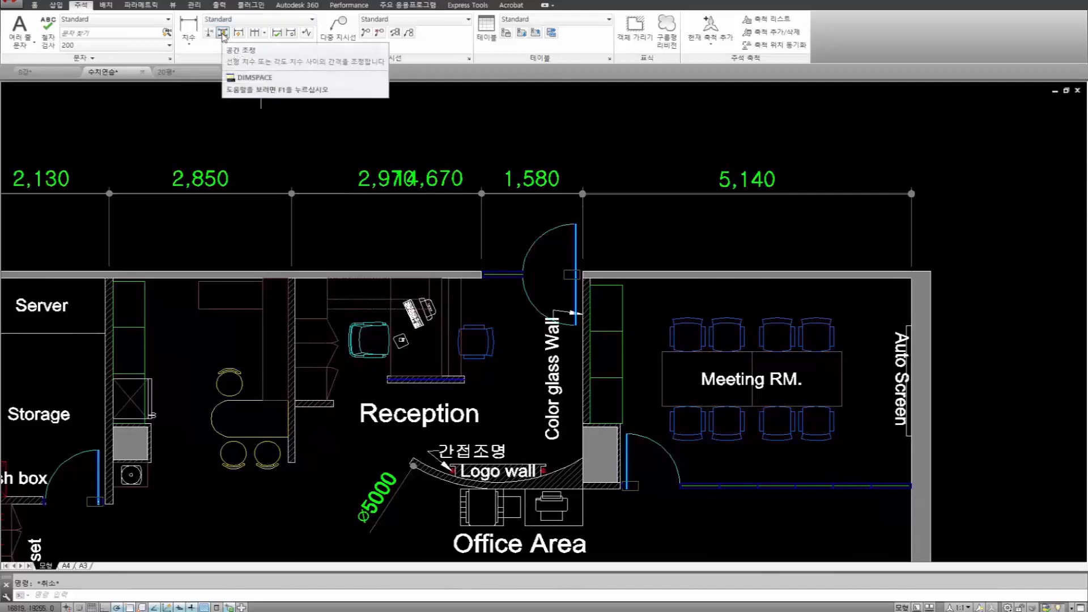
{"action": "key", "text": "F1"}
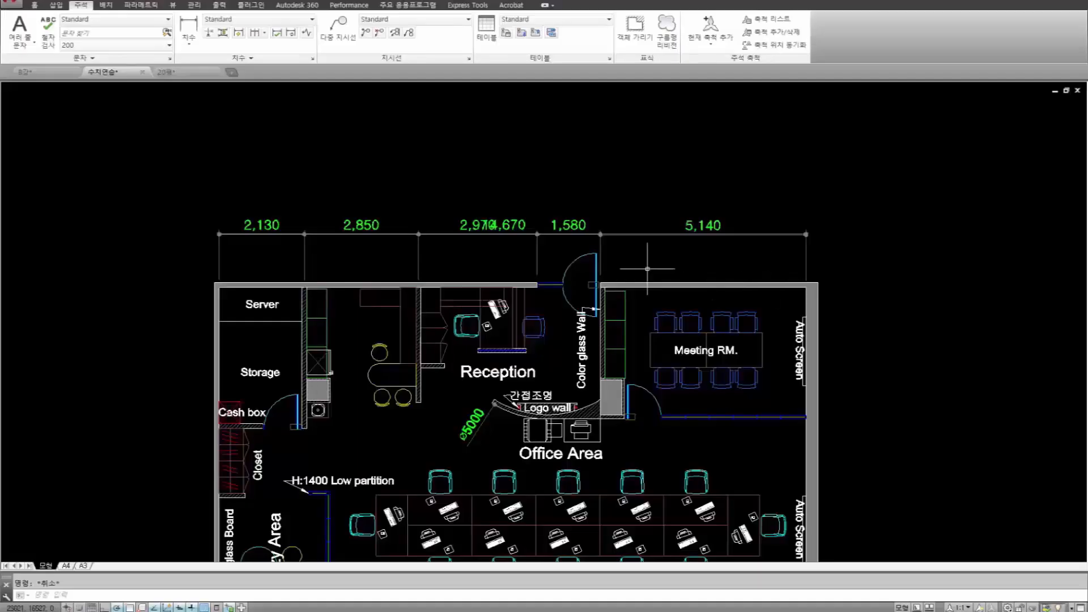
{"action": "middle_click_drag", "start_coordinate": [472, 279], "coordinate": [457, 245]}
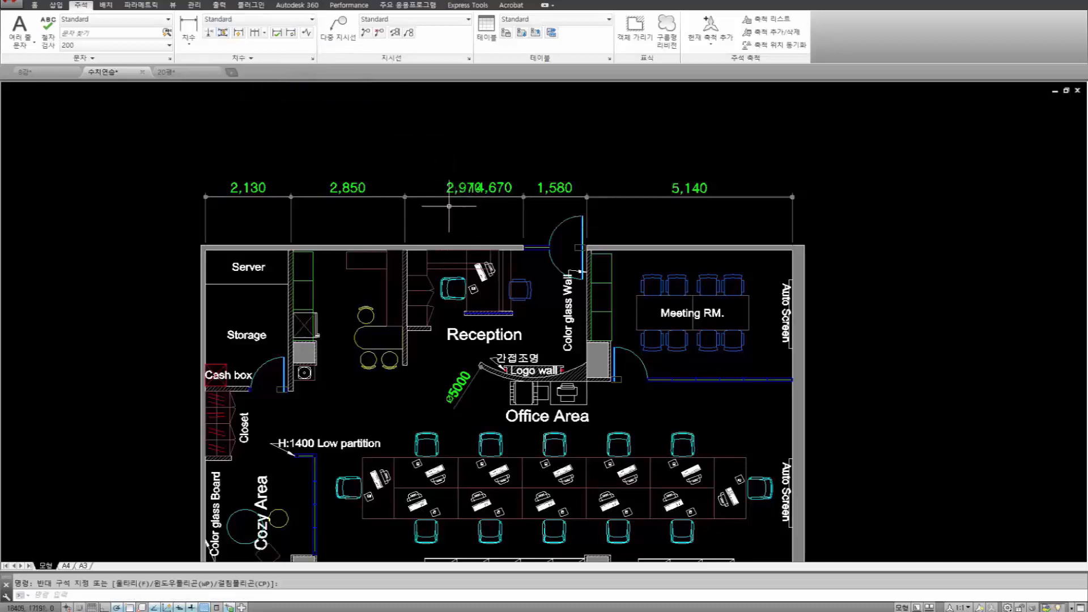
{"action": "left_click", "coordinate": [830, 209]}
{"action": "left_click", "coordinate": [138, 133]}
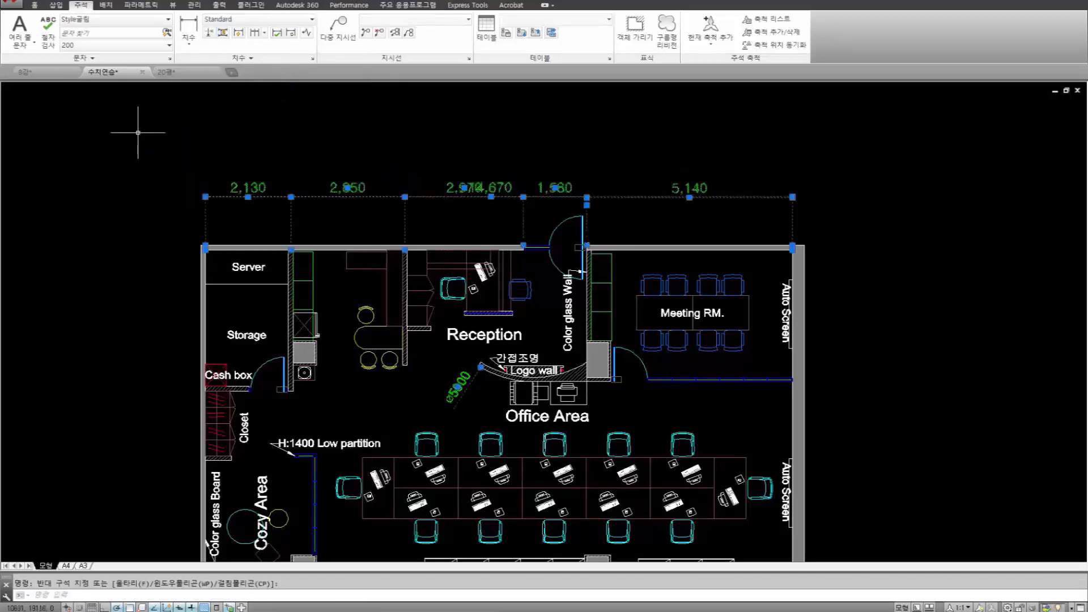
{"action": "key", "text": "Delete"}
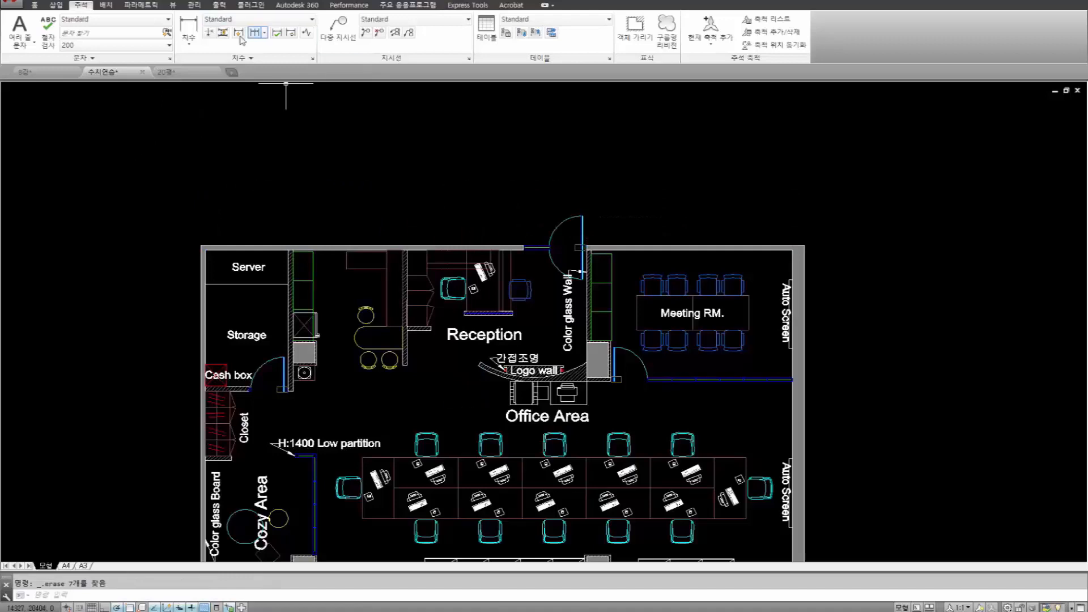
Place a linear dimension above the office plan from the outer left wall corner to the partition beside the Server room.
{"action": "left_click", "coordinate": [188, 26]}
{"action": "left_click", "coordinate": [200, 246]}
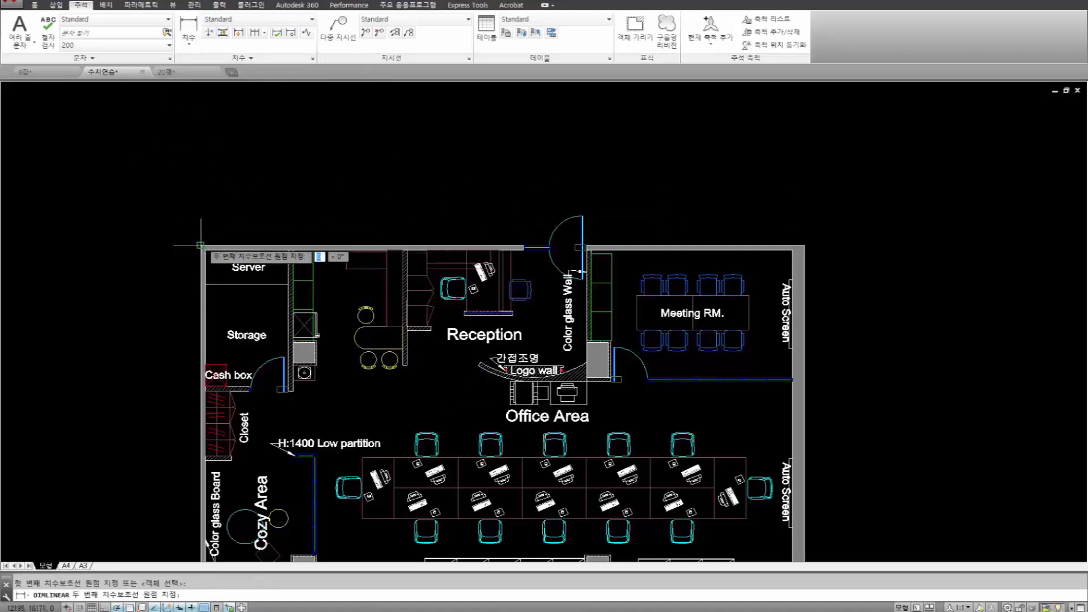
{"action": "left_click", "coordinate": [293, 247]}
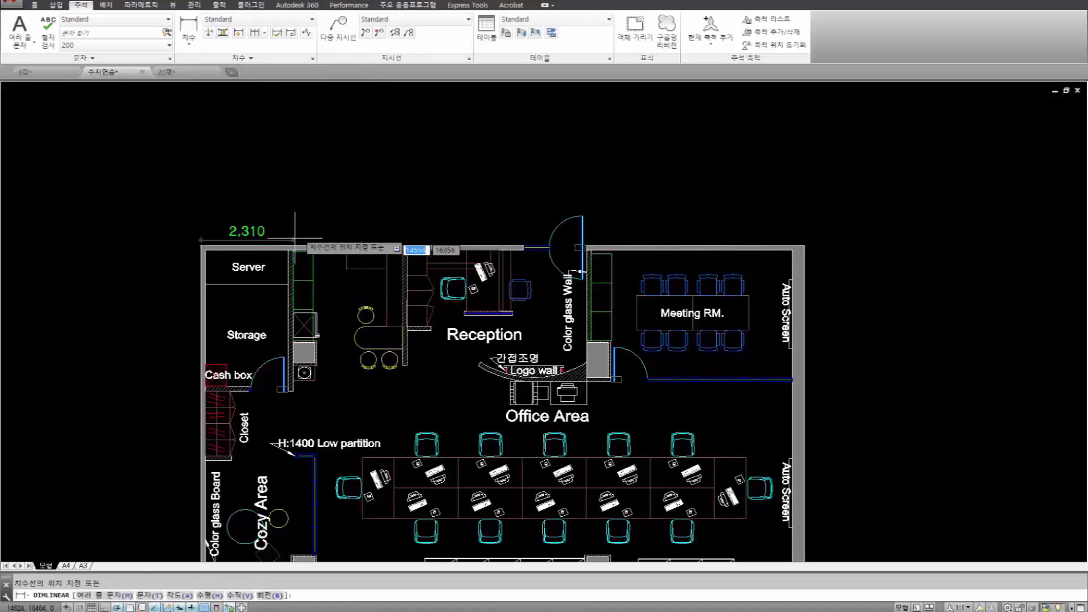
{"action": "left_click", "coordinate": [304, 184]}
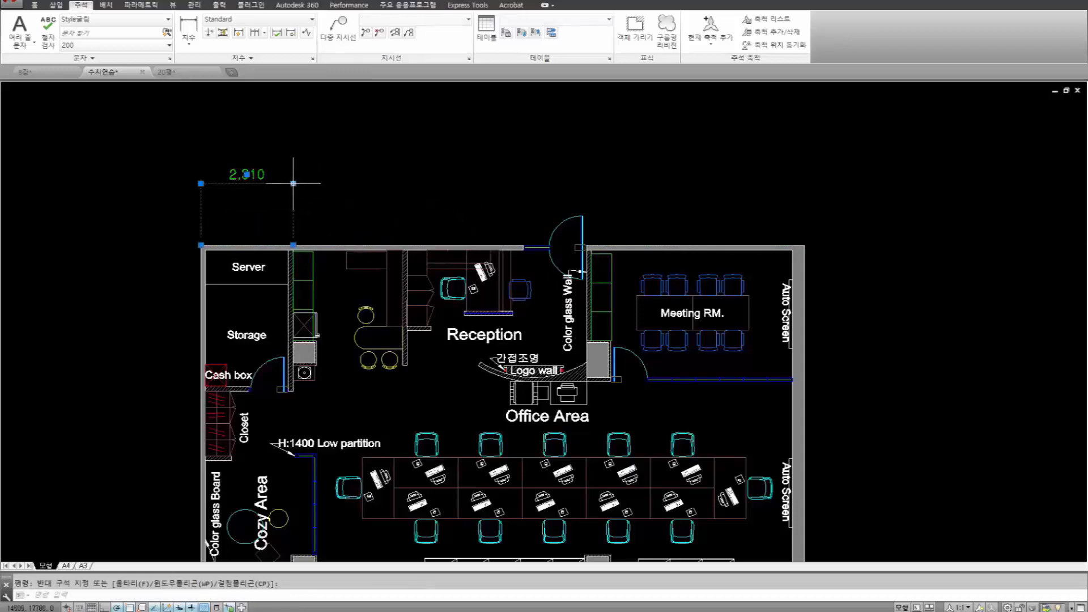
Continue the dimension chain above the office plan to the next partition, both edges of the entrance opening, and the outer right wall corner.
{"action": "mouse_move", "coordinate": [293, 183]}
{"action": "left_click", "coordinate": [340, 216]}
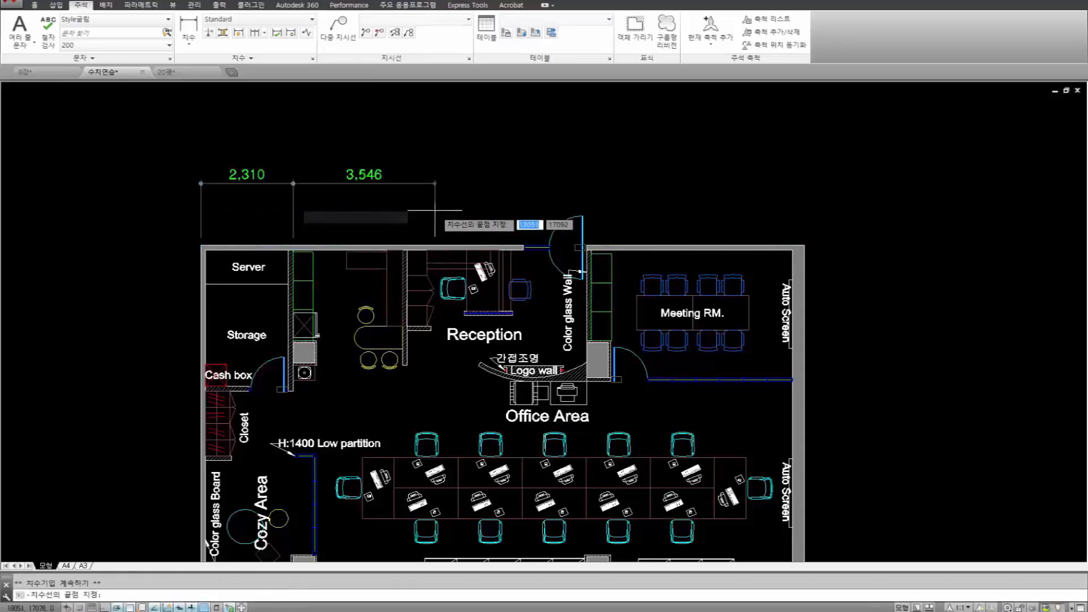
{"action": "left_click", "coordinate": [407, 245]}
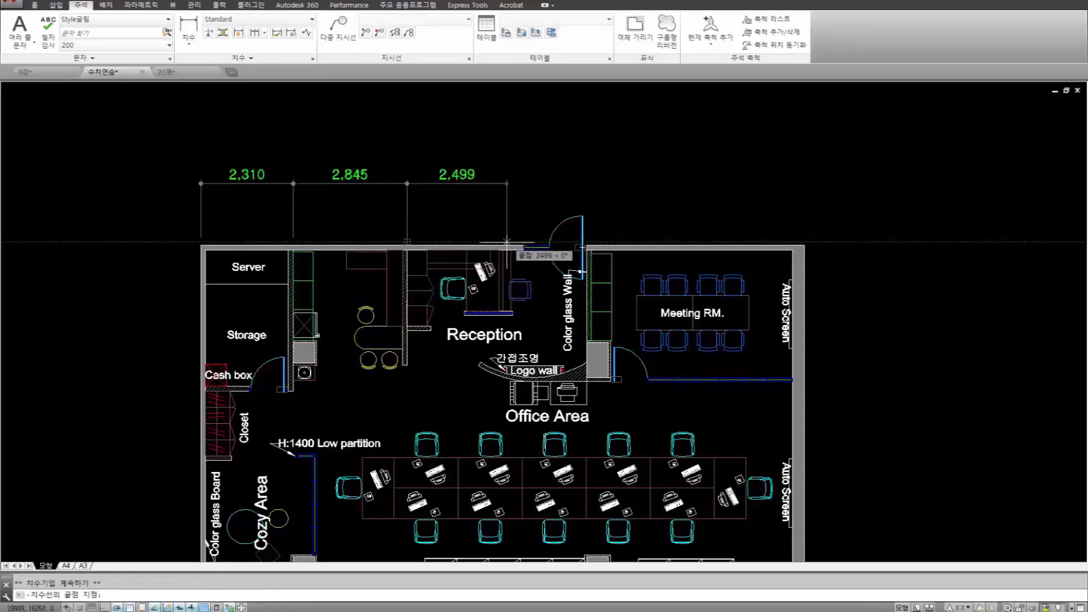
{"action": "left_click", "coordinate": [523, 247]}
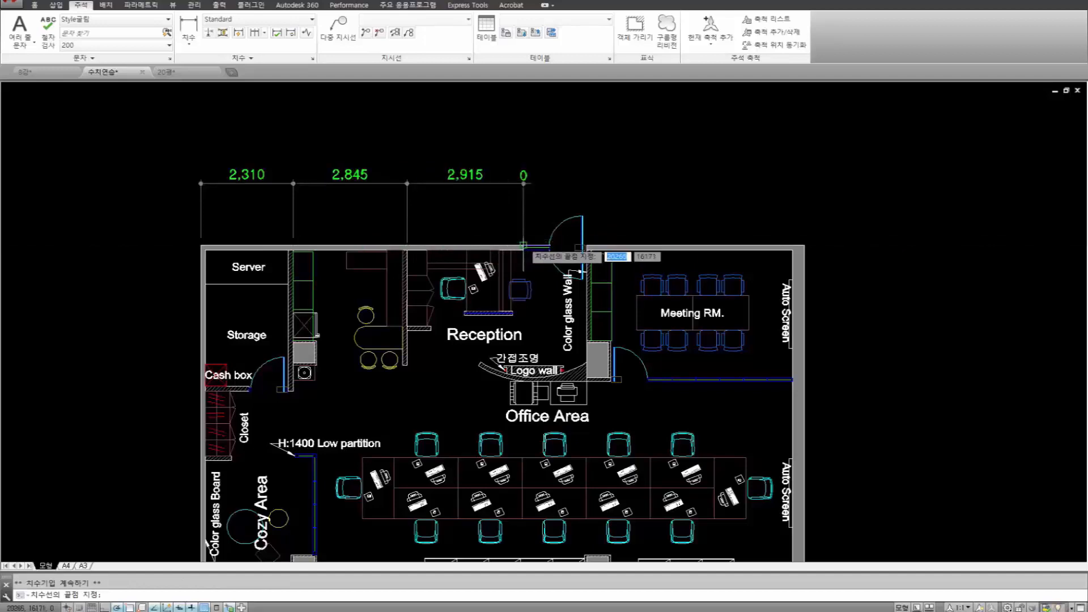
{"action": "left_click", "coordinate": [587, 247]}
{"action": "left_click", "coordinate": [805, 246]}
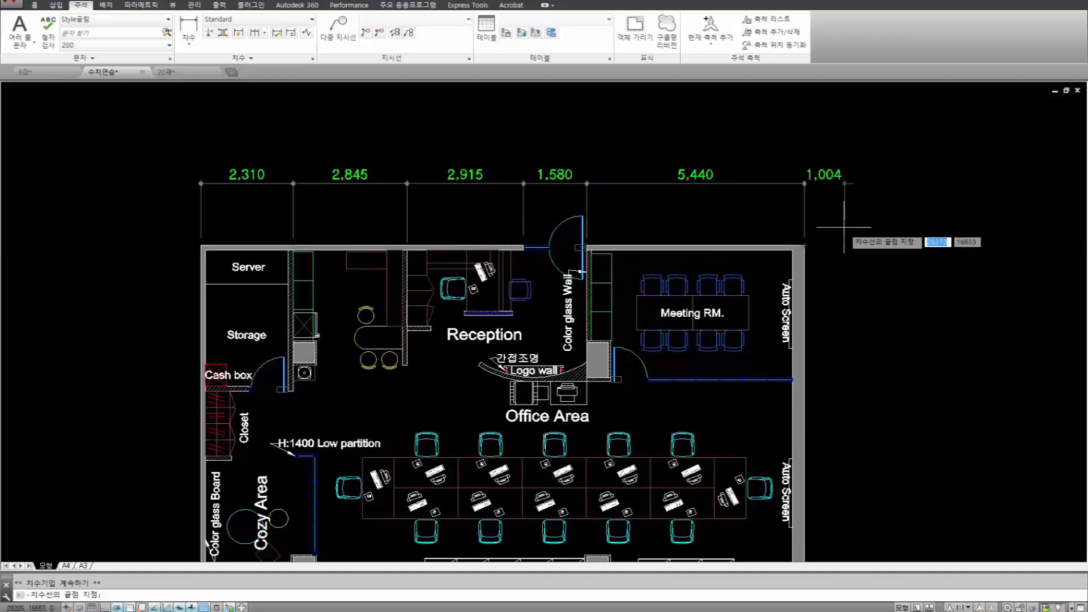
{"action": "key", "text": "space"}
Add an overall linear dimension between the plan's outer left and right wall corners, placed just above the partial dimensions.
{"action": "key", "text": "space"}
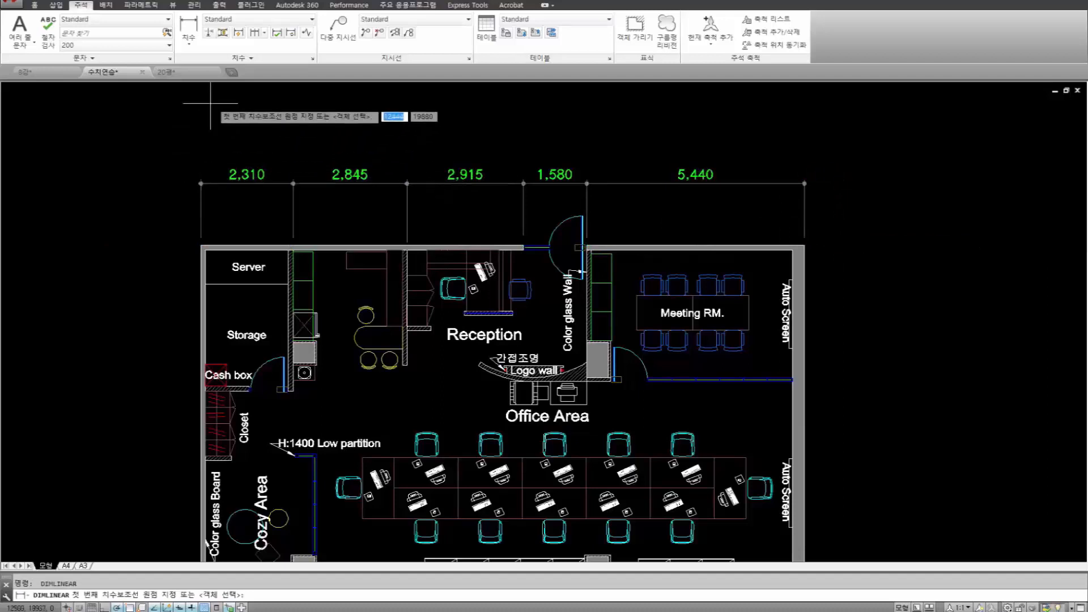
{"action": "left_click", "coordinate": [200, 238]}
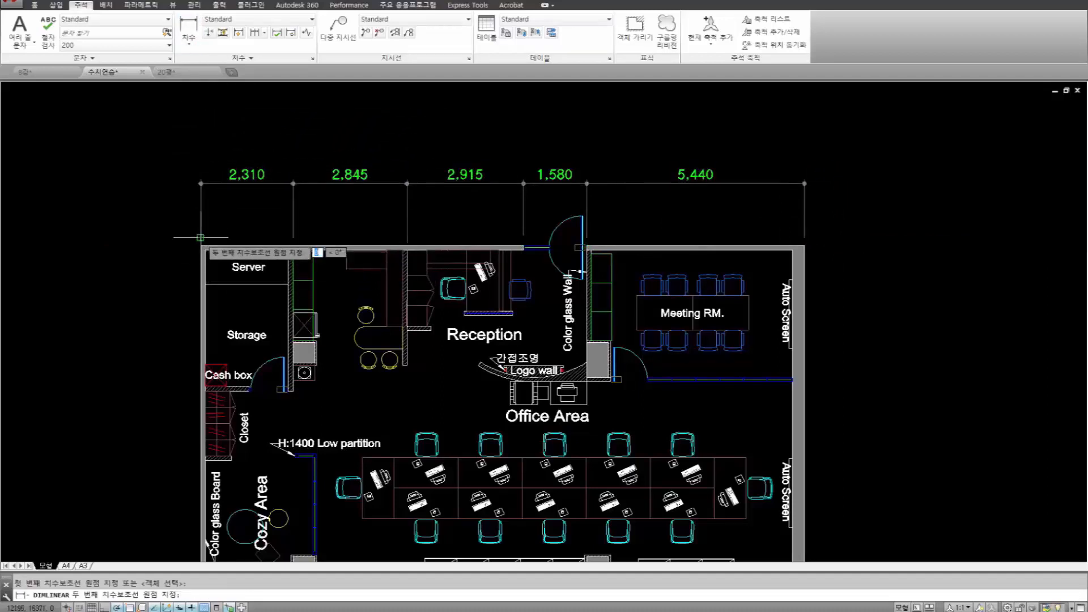
{"action": "left_click", "coordinate": [804, 238]}
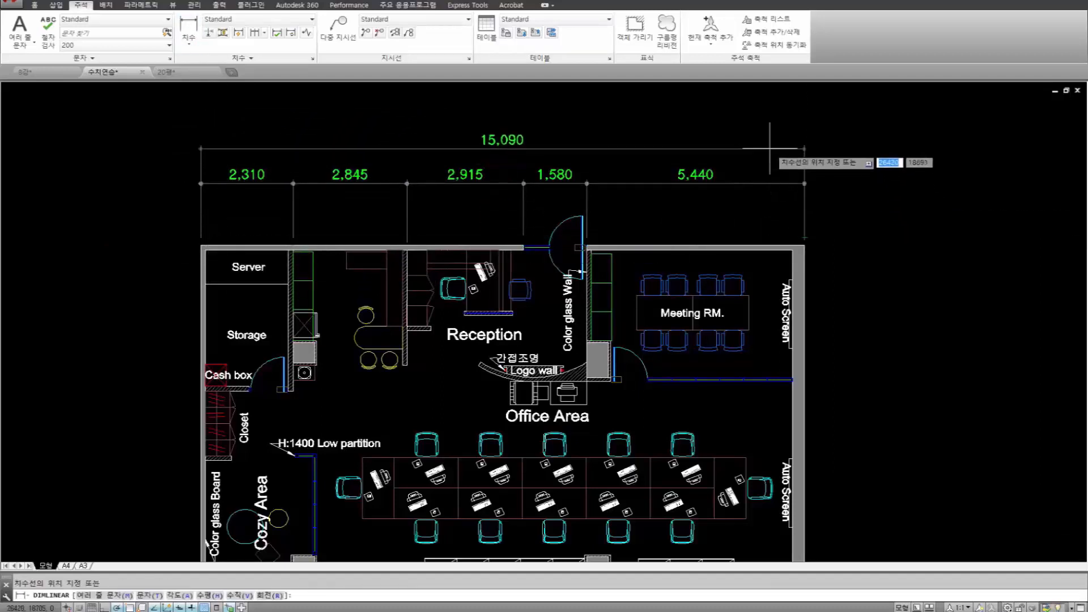
{"action": "left_click", "coordinate": [769, 147]}
{"action": "key", "text": "space"}
{"action": "key", "text": "Escape"}
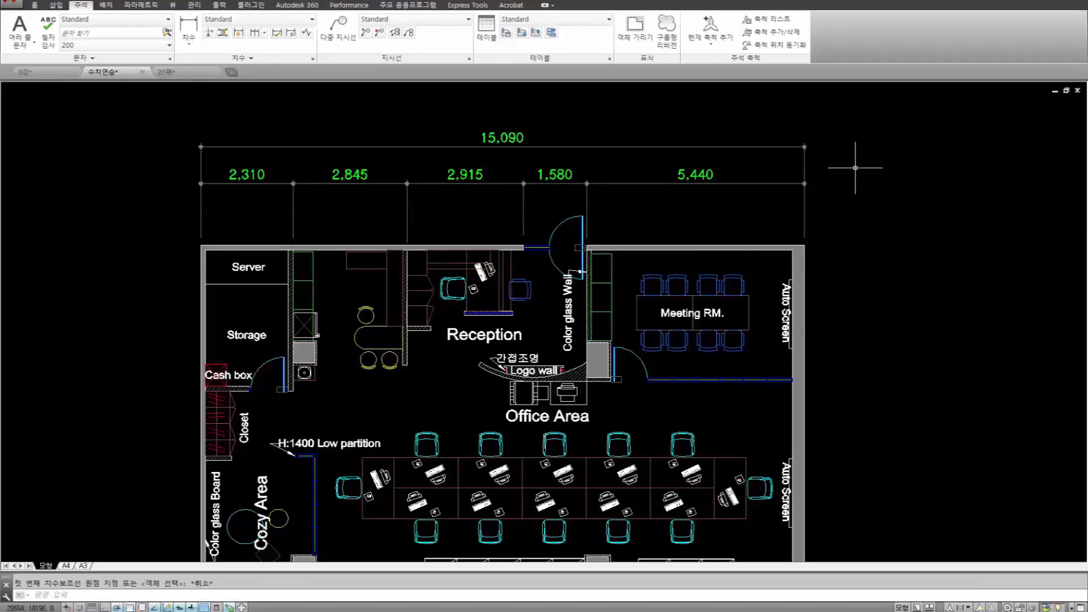
Respace the overall dimension above the office plan with DIMSPACE, using the 2,915 dimension as base and automatic spacing.
{"action": "type", "text": "space"}
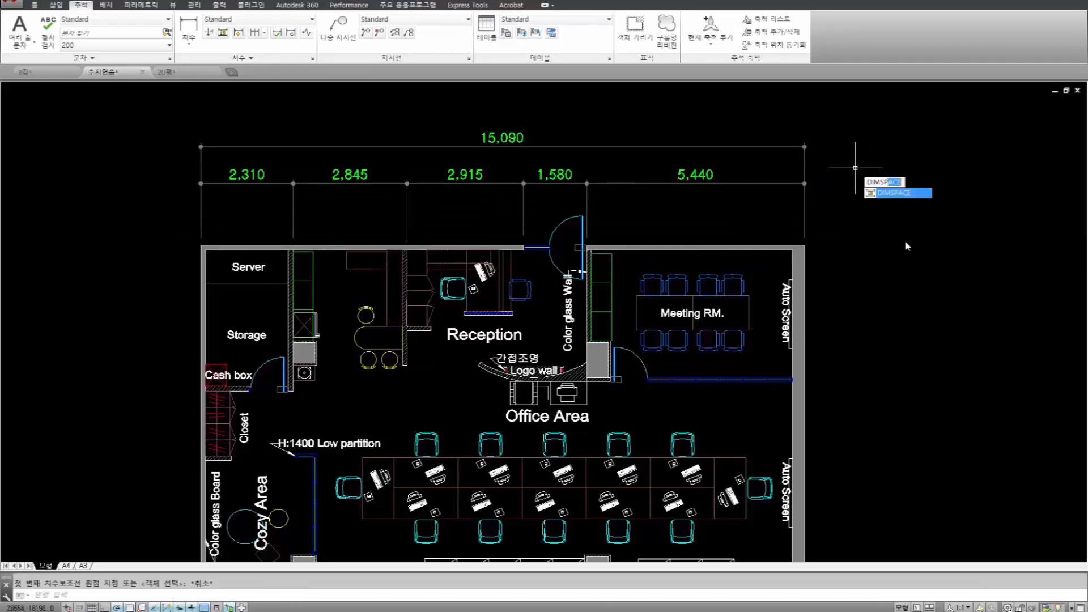
{"action": "key", "text": "Return"}
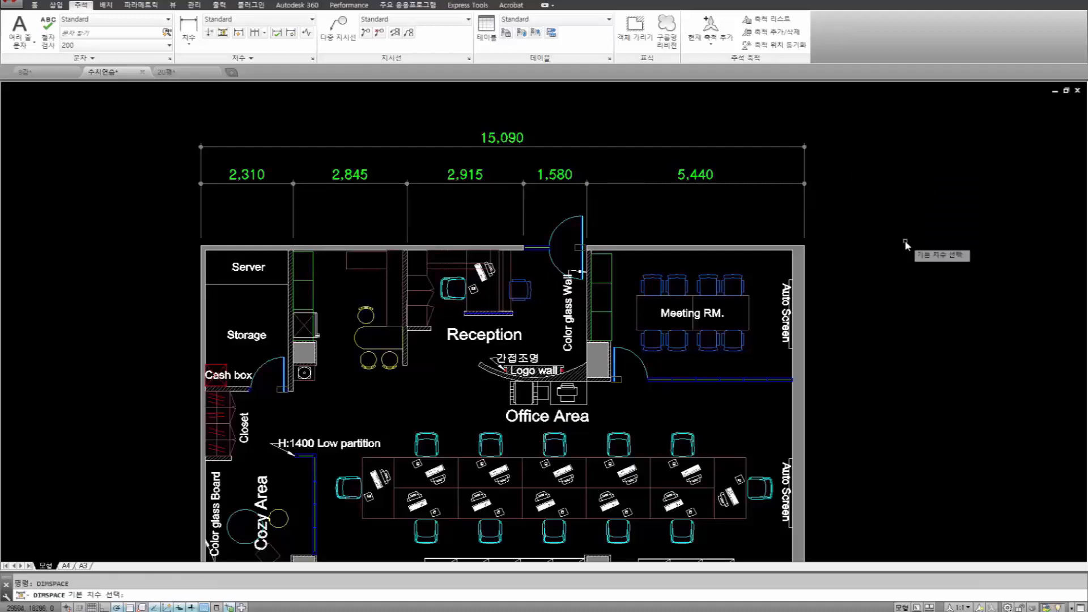
{"action": "left_click", "coordinate": [507, 185]}
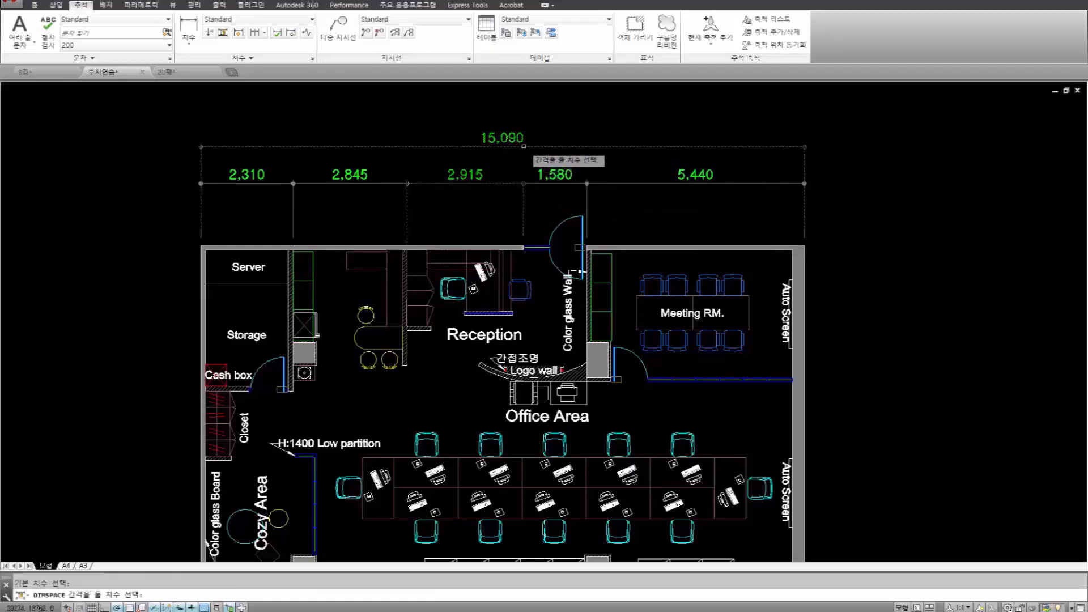
{"action": "left_click", "coordinate": [518, 147]}
{"action": "key", "text": "Return"}
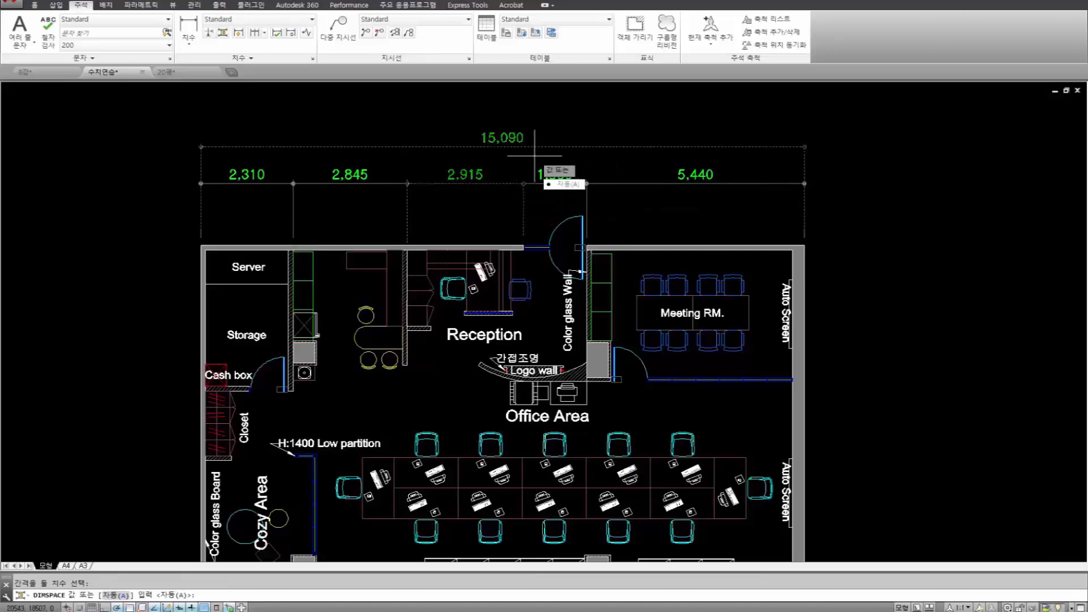
{"action": "type", "text": "0"}
{"action": "key", "text": "Return"}
{"action": "scroll", "coordinate": [510, 176], "scroll_direction": "up", "scroll_amount": 10}
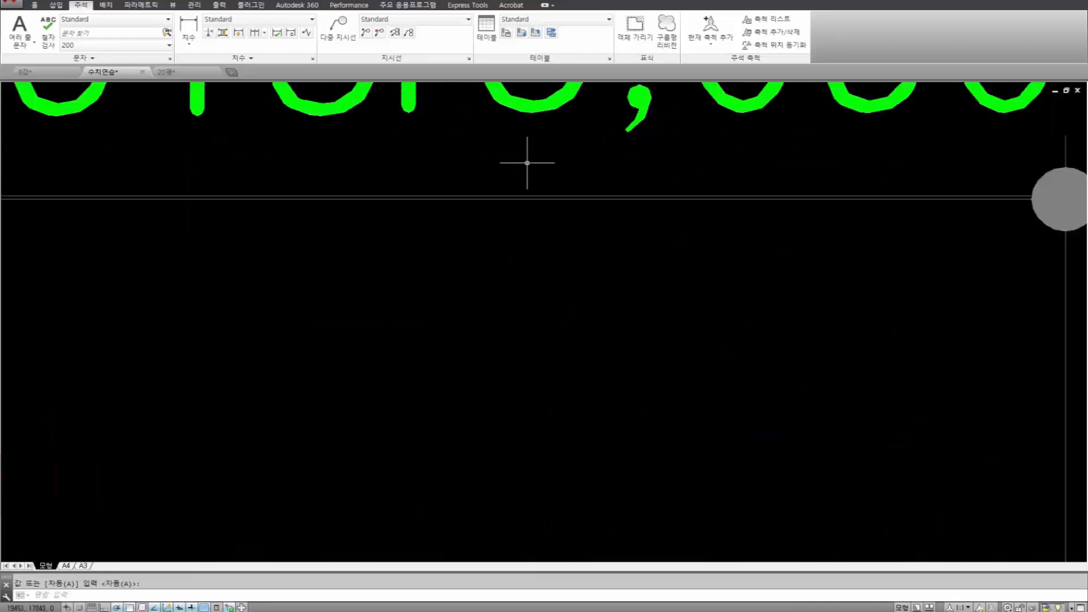
{"action": "scroll", "coordinate": [527, 163], "scroll_direction": "down", "scroll_amount": 8}
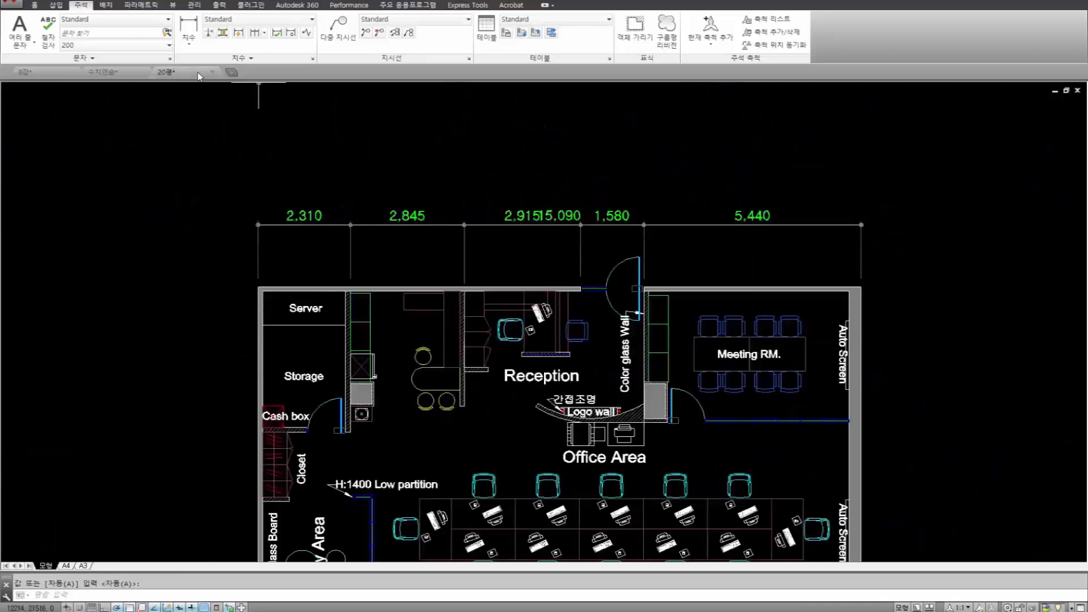
Switch to the 20평 drawing and move the first-floor plan's upper overall dimension line well above the partial dimensions.
{"action": "left_click", "coordinate": [199, 74]}
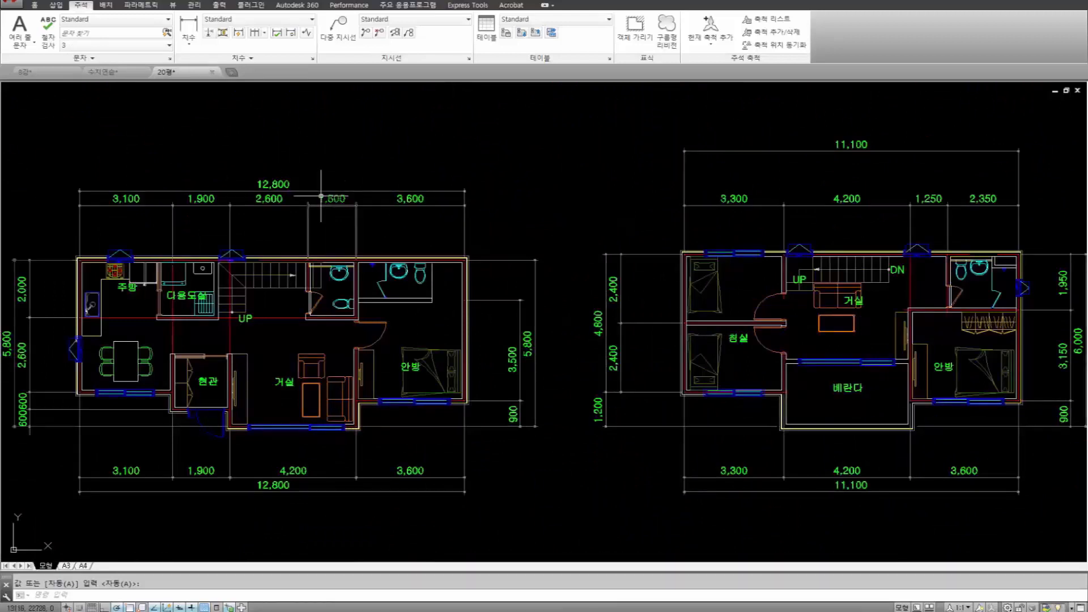
{"action": "key", "text": "Escape"}
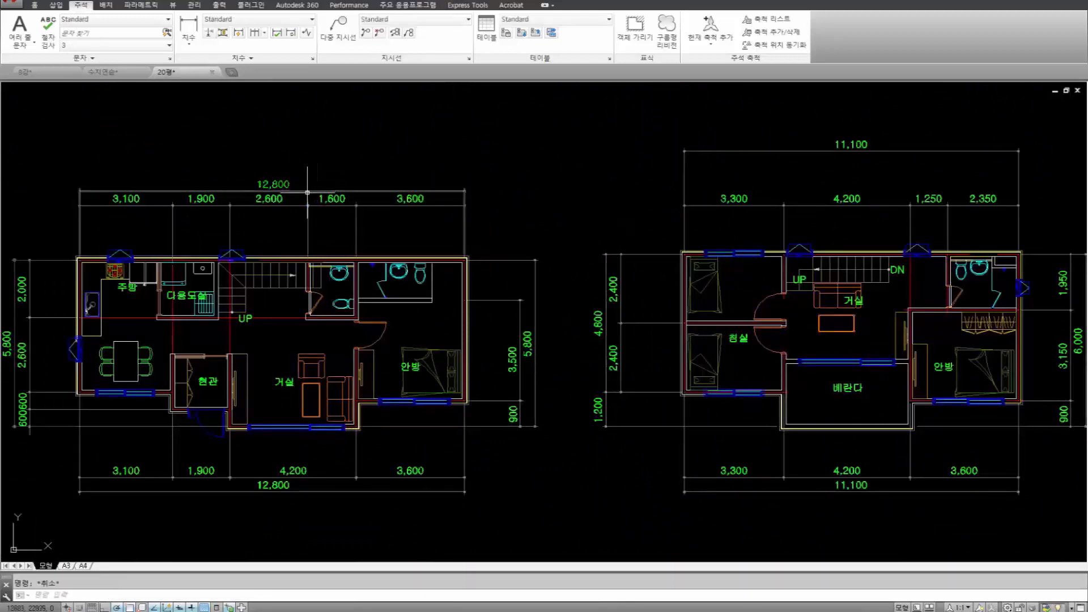
{"action": "left_click", "coordinate": [287, 192]}
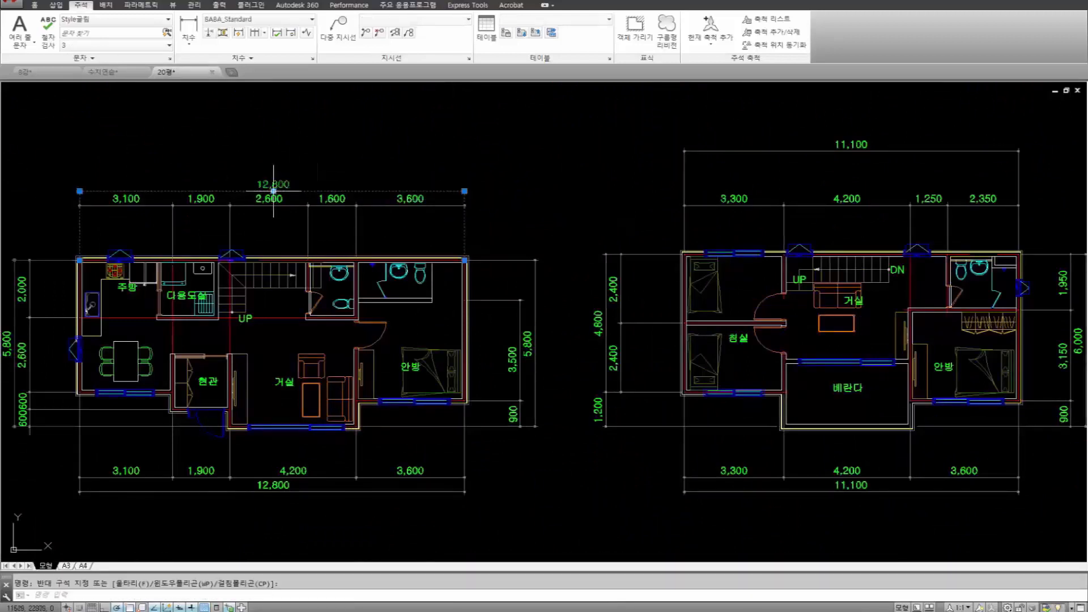
{"action": "left_click", "coordinate": [273, 191]}
{"action": "left_click", "coordinate": [265, 128]}
{"action": "key", "text": "Escape"}
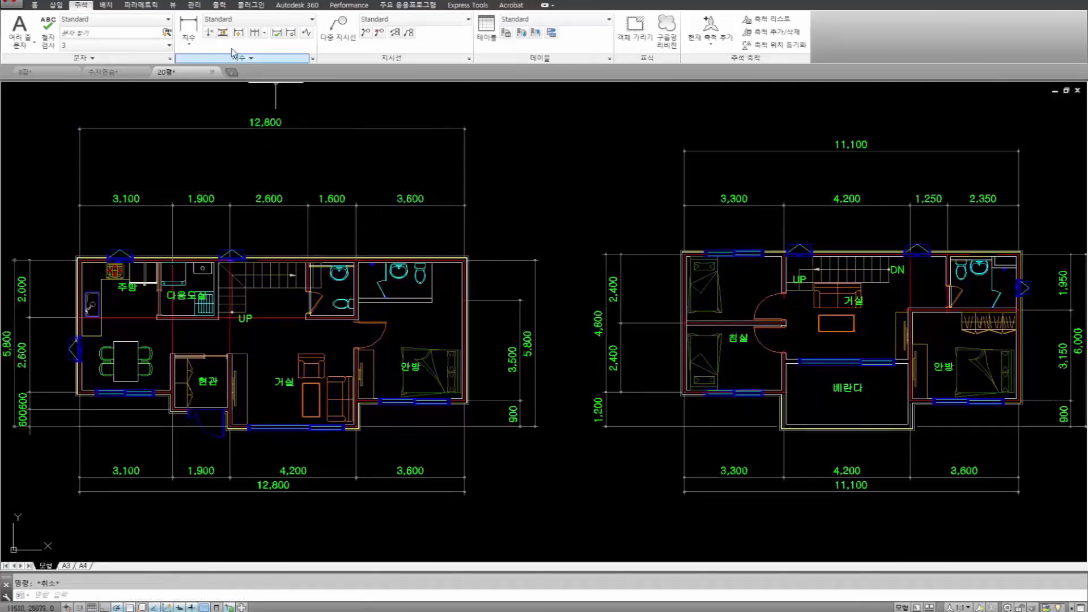
Respace the overall dimension above the first-floor plan with DIMSPACE, using the 2,600 dimension as base and automatic spacing.
{"action": "left_click", "coordinate": [223, 32]}
{"action": "left_click", "coordinate": [283, 202]}
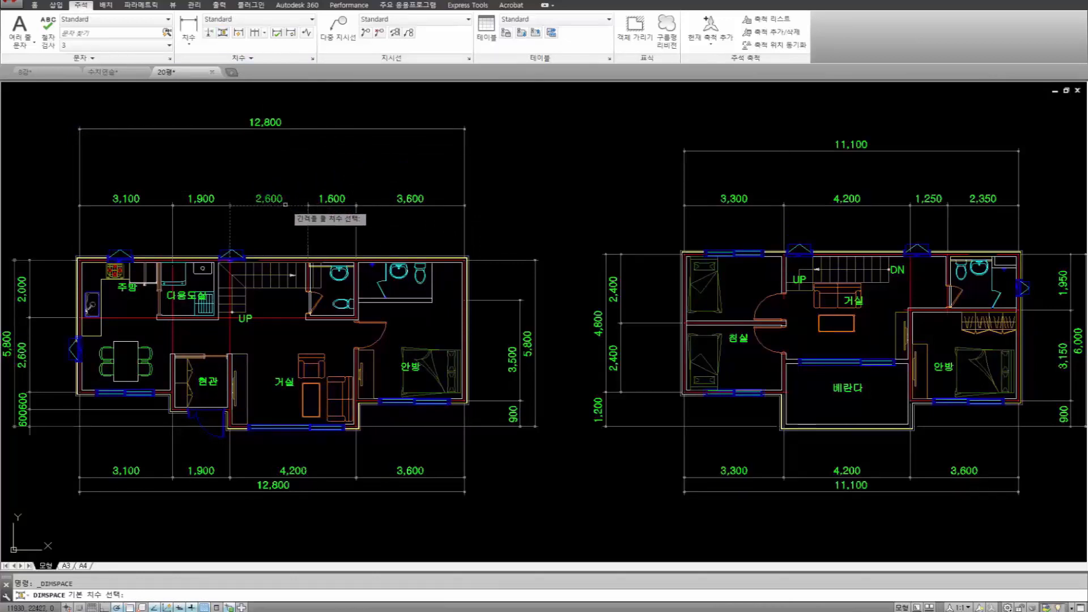
{"action": "left_click", "coordinate": [331, 129]}
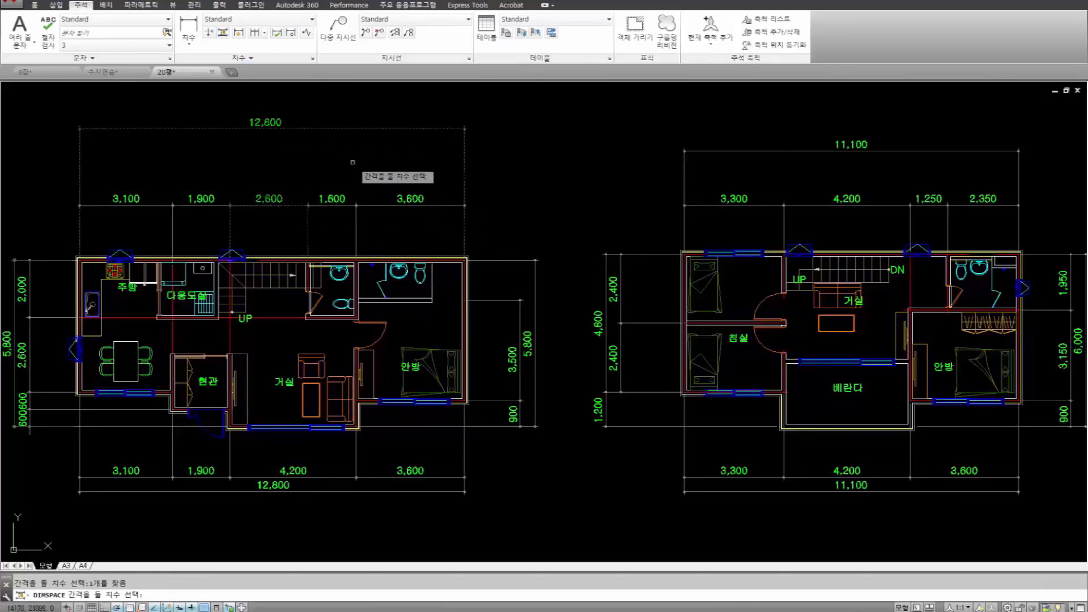
{"action": "key", "text": "Return"}
{"action": "key", "text": "Return"}
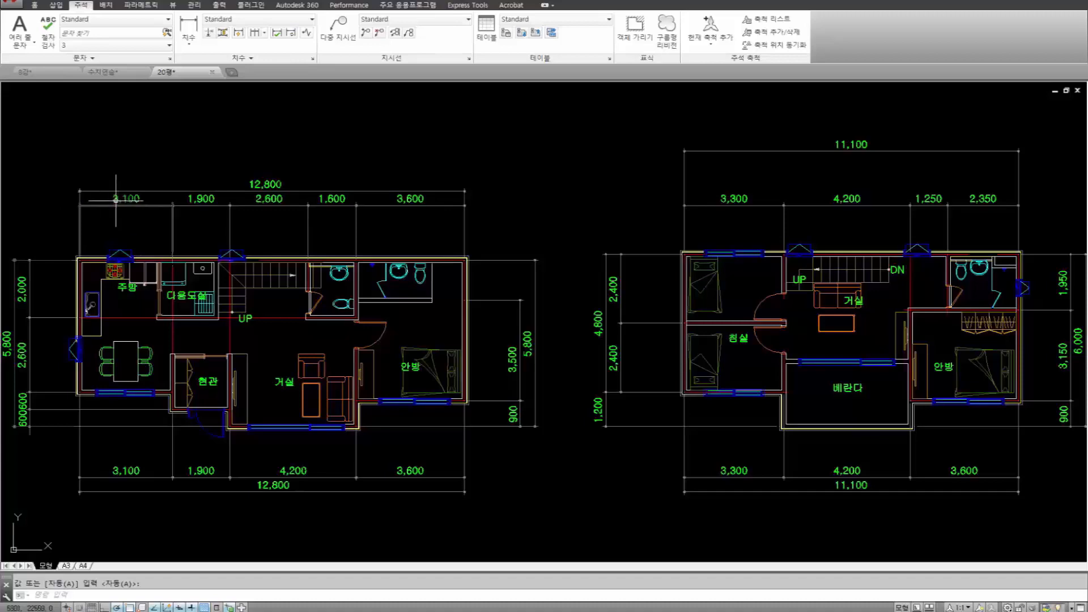
Read in the DIMSPACE help page how the automatic option calculates the spacing, and close the help.
{"action": "mouse_move", "coordinate": [143, 201]}
{"action": "middle_mouse_down"}
{"action": "mouse_move", "coordinate": [308, 210]}
{"action": "mouse_move", "coordinate": [280, 228]}
{"action": "mouse_move", "coordinate": [181, 234]}
{"action": "middle_mouse_up"}
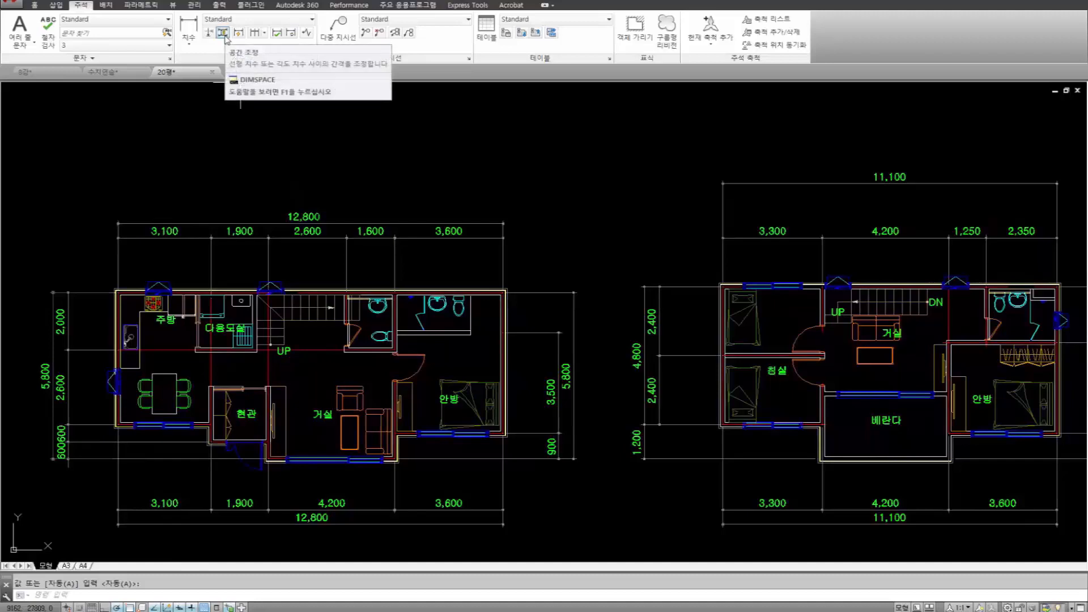
{"action": "key", "text": "F1"}
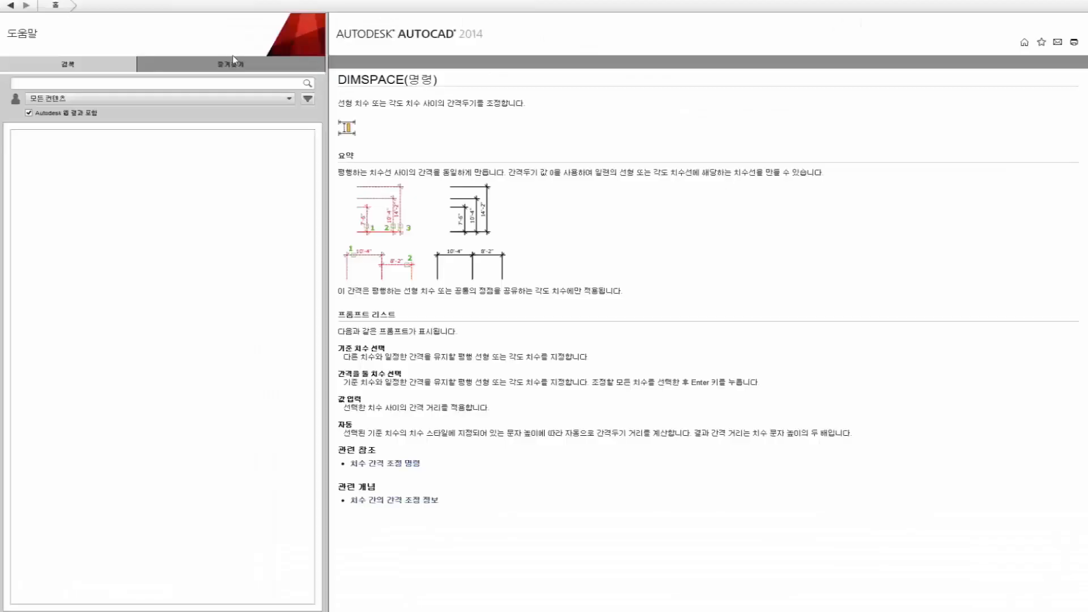
{"action": "left_click_drag", "start_coordinate": [341, 428], "coordinate": [866, 450]}
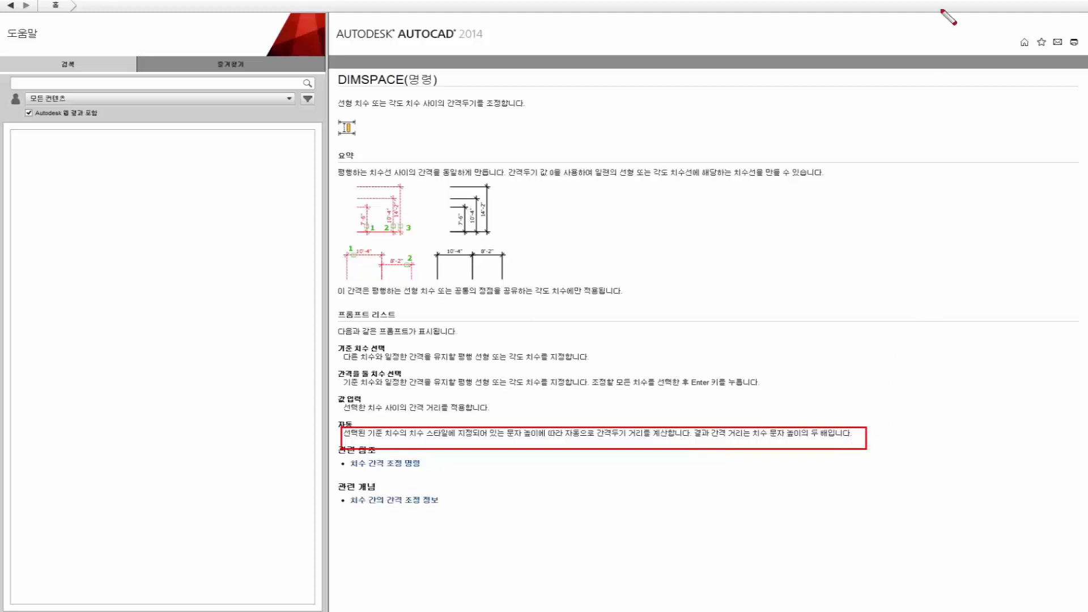
{"action": "key", "text": "Escape"}
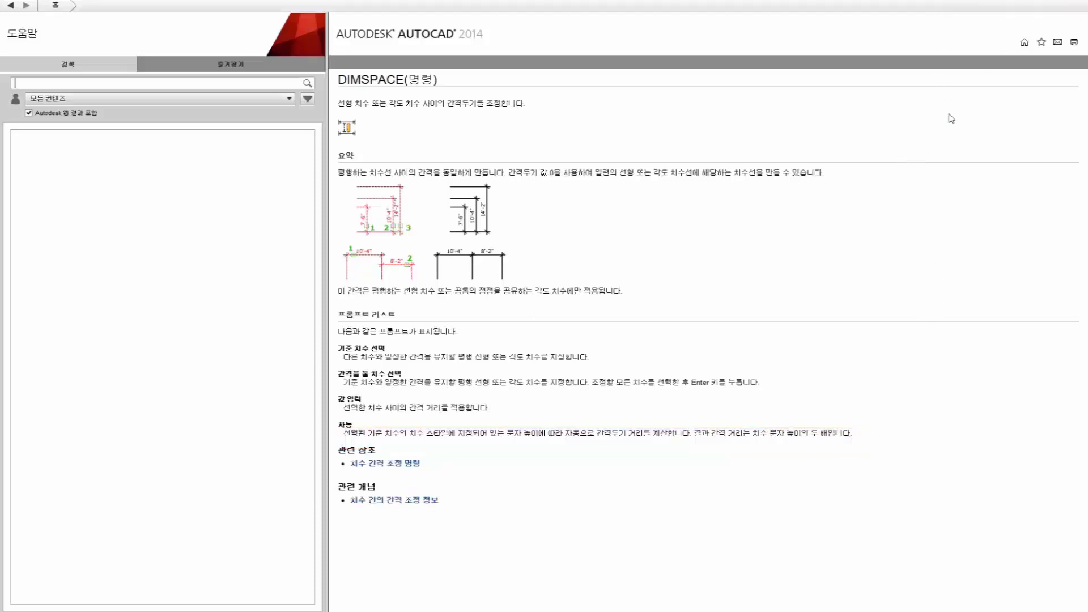
{"action": "left_click", "coordinate": [1074, 1]}
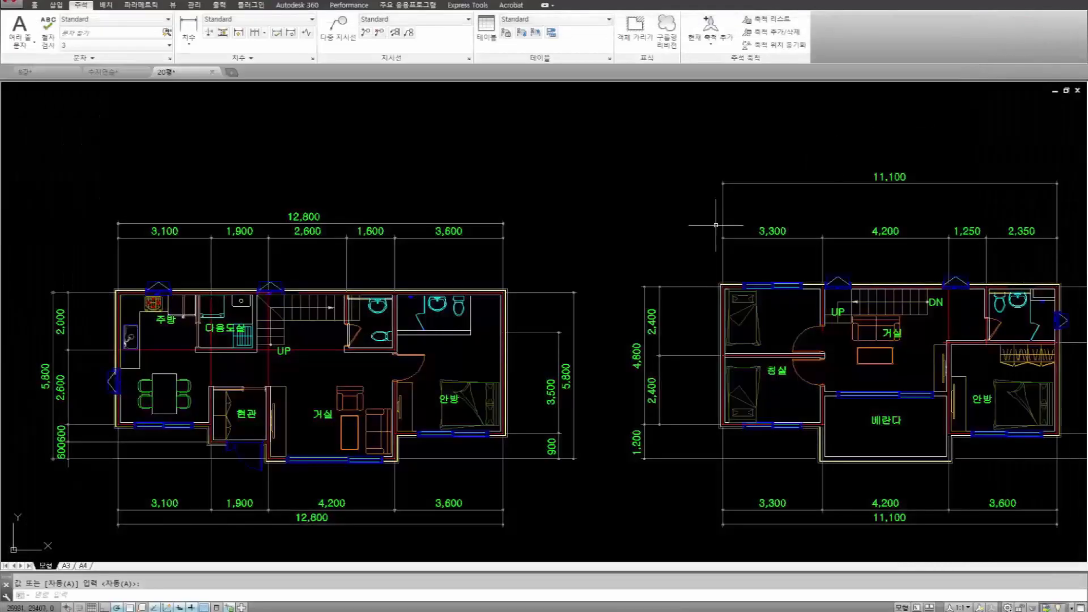
Compare the dimension line spacing above the first-floor plan with the spacing of the upper dimension lines in the 수치연습 office drawing.
{"action": "middle_click_drag", "start_coordinate": [211, 245], "coordinate": [266, 261]}
{"action": "scroll", "coordinate": [216, 250], "scroll_direction": "up", "scroll_amount": 4}
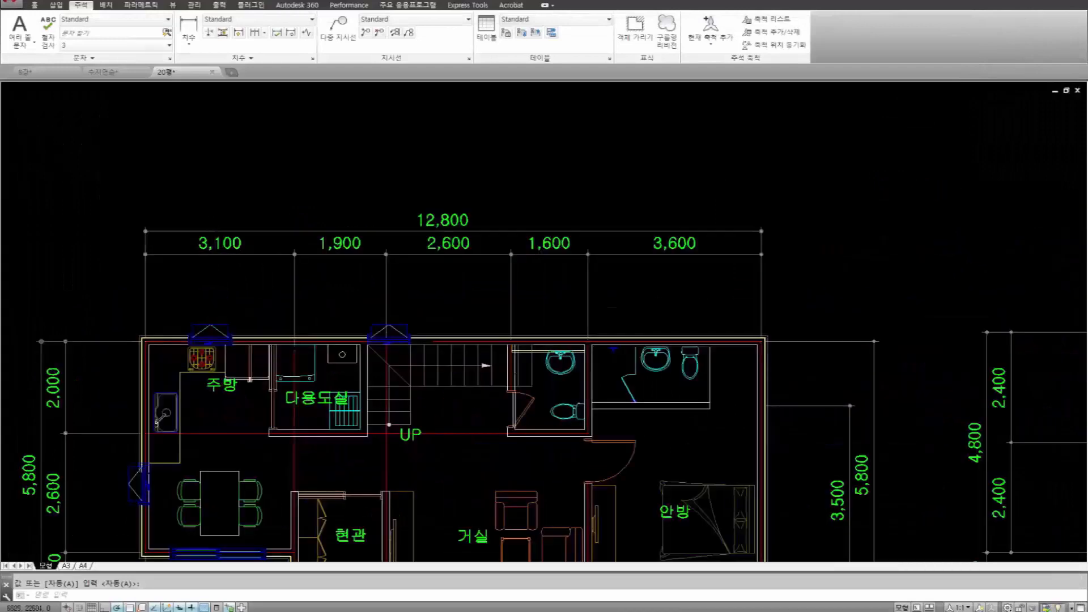
{"action": "scroll", "coordinate": [375, 250], "scroll_direction": "down", "scroll_amount": 4}
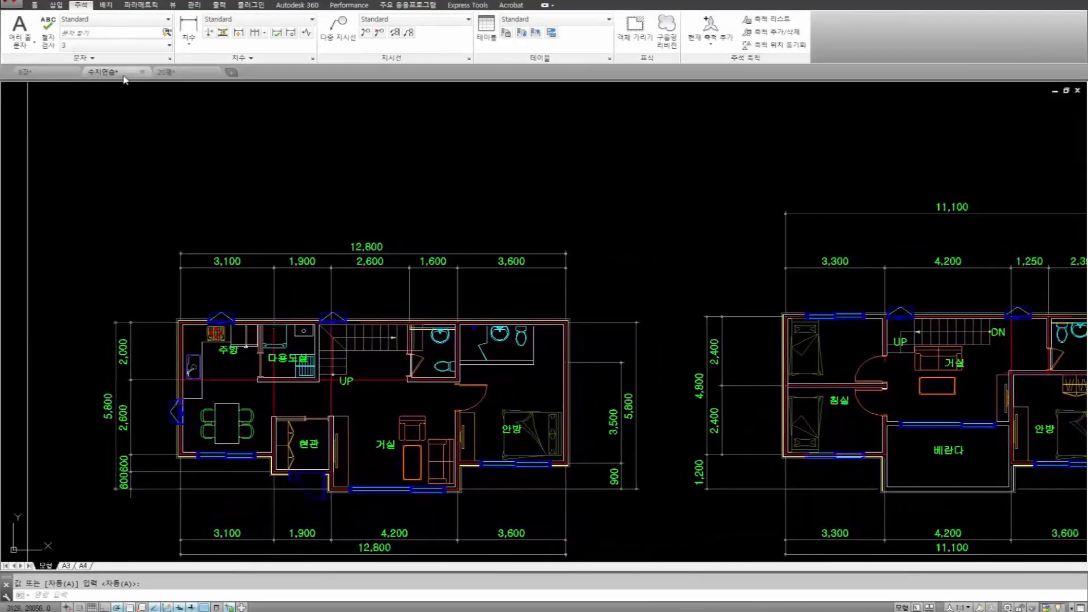
{"action": "left_click", "coordinate": [105, 71]}
{"action": "scroll", "coordinate": [443, 232], "scroll_direction": "up", "scroll_amount": 8}
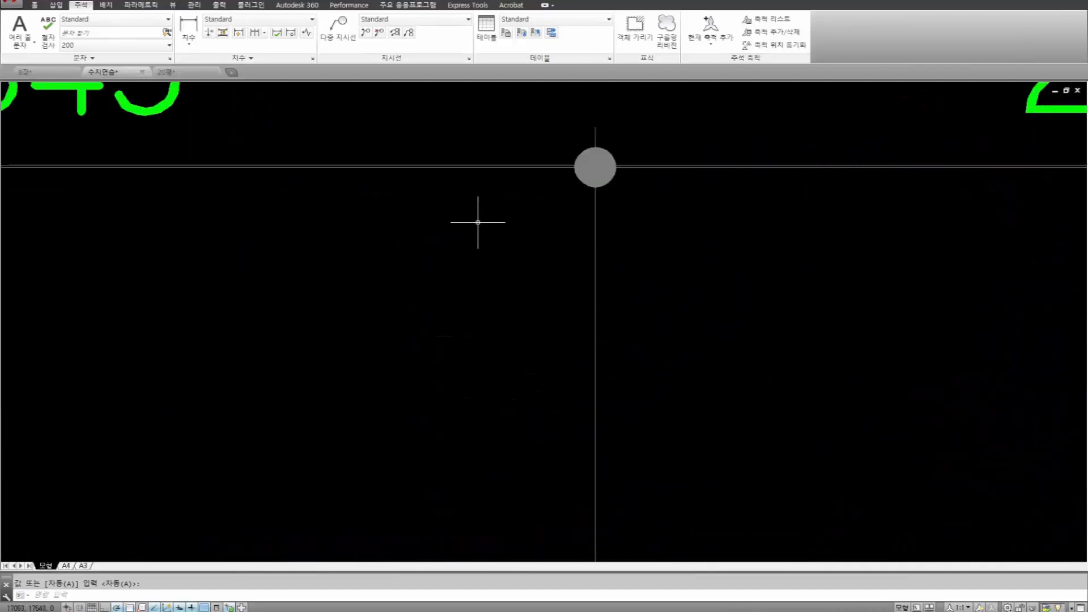
{"action": "middle_click_drag", "start_coordinate": [278, 197], "coordinate": [551, 258]}
{"action": "scroll", "coordinate": [244, 293], "scroll_direction": "up", "scroll_amount": 4}
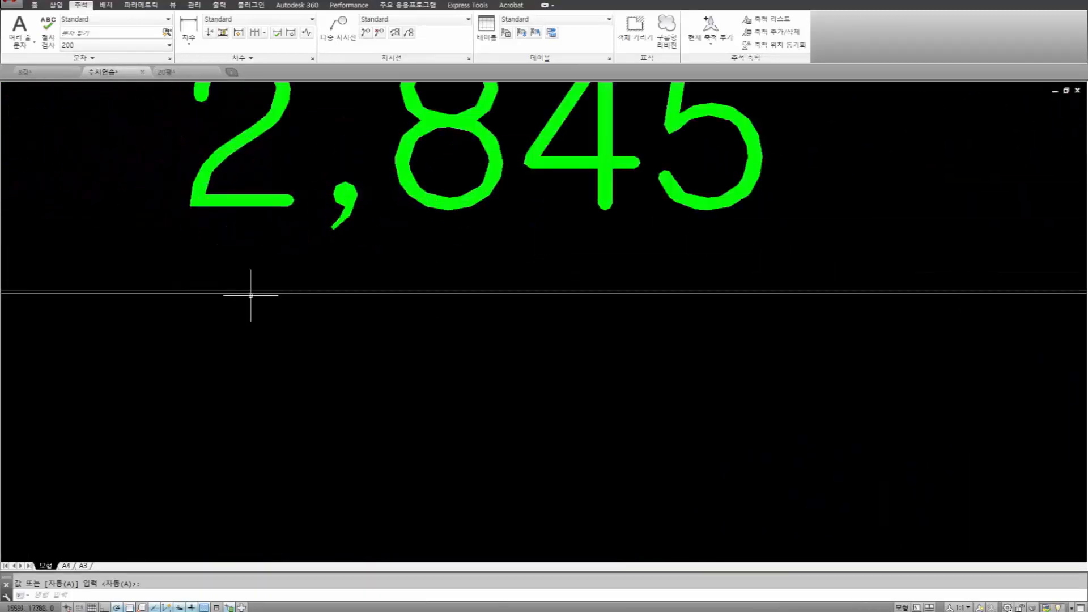
{"action": "middle_click_drag", "start_coordinate": [300, 303], "coordinate": [820, 293]}
{"action": "middle_click_drag", "start_coordinate": [118, 338], "coordinate": [668, 304]}
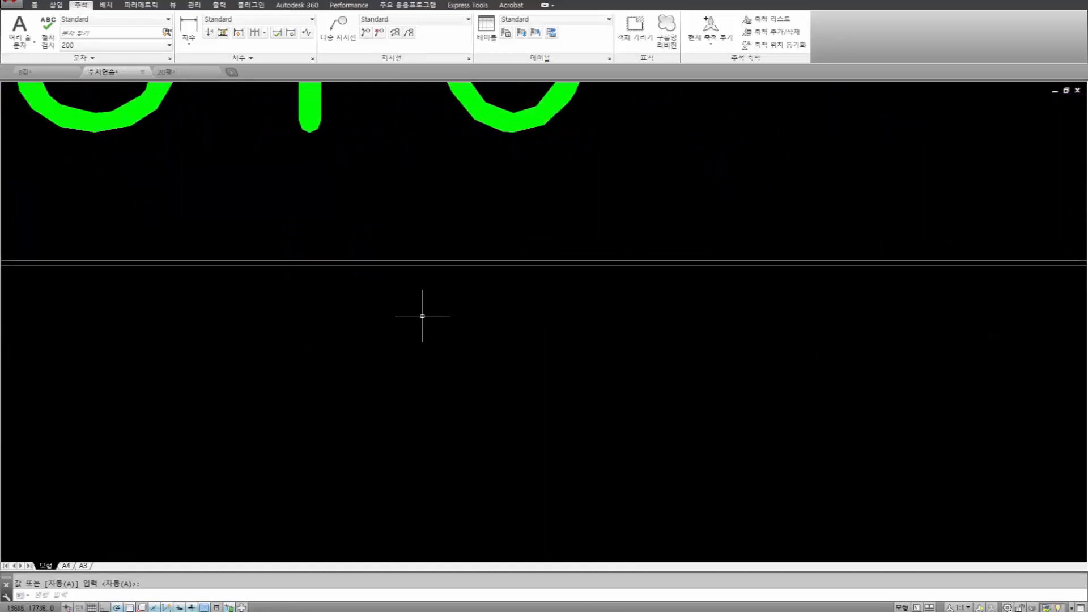
{"action": "scroll", "coordinate": [267, 296], "scroll_direction": "down", "scroll_amount": 4}
{"action": "middle_click_drag", "start_coordinate": [367, 307], "coordinate": [747, 311]}
{"action": "middle_click_drag", "start_coordinate": [181, 315], "coordinate": [226, 330]}
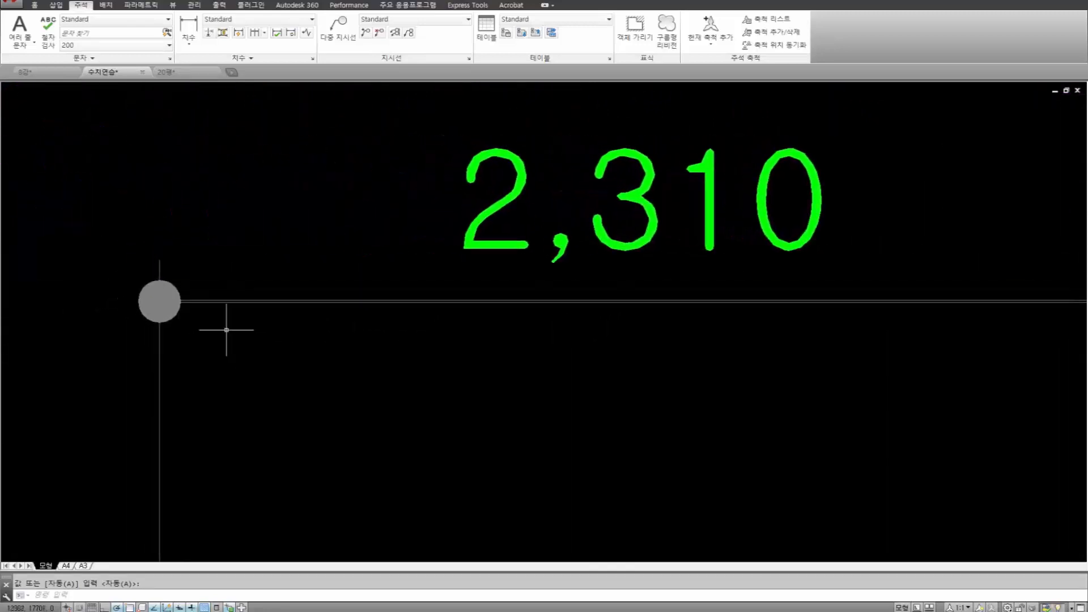
Measure with DIST the gap between the two nearly coincident dimension lines at the 2,310 dimension.
{"action": "key", "text": "Escape"}
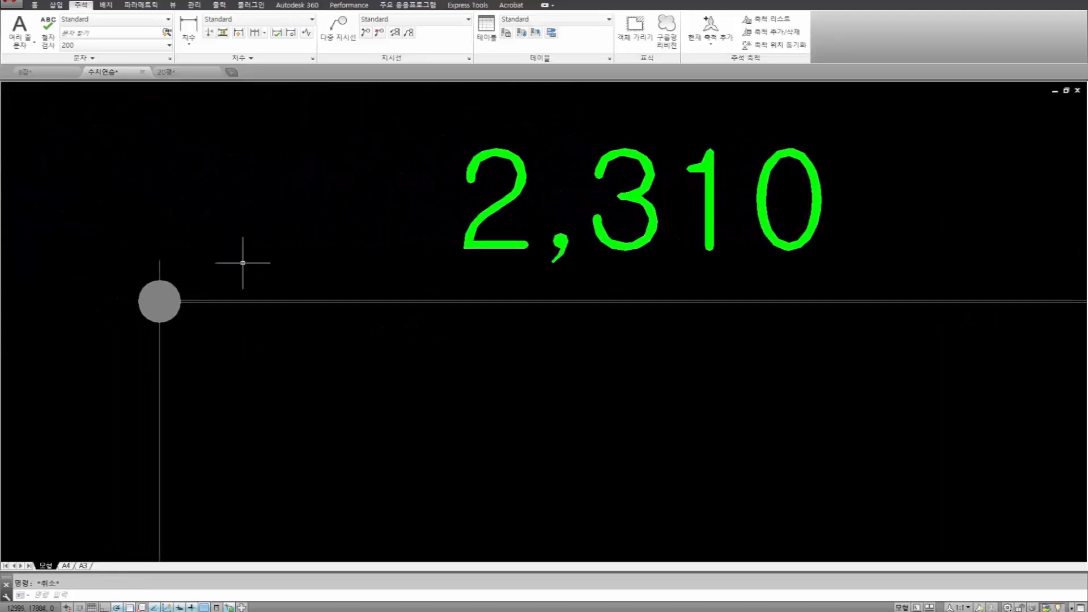
{"action": "type", "text": "i"}
{"action": "key", "text": "Return"}
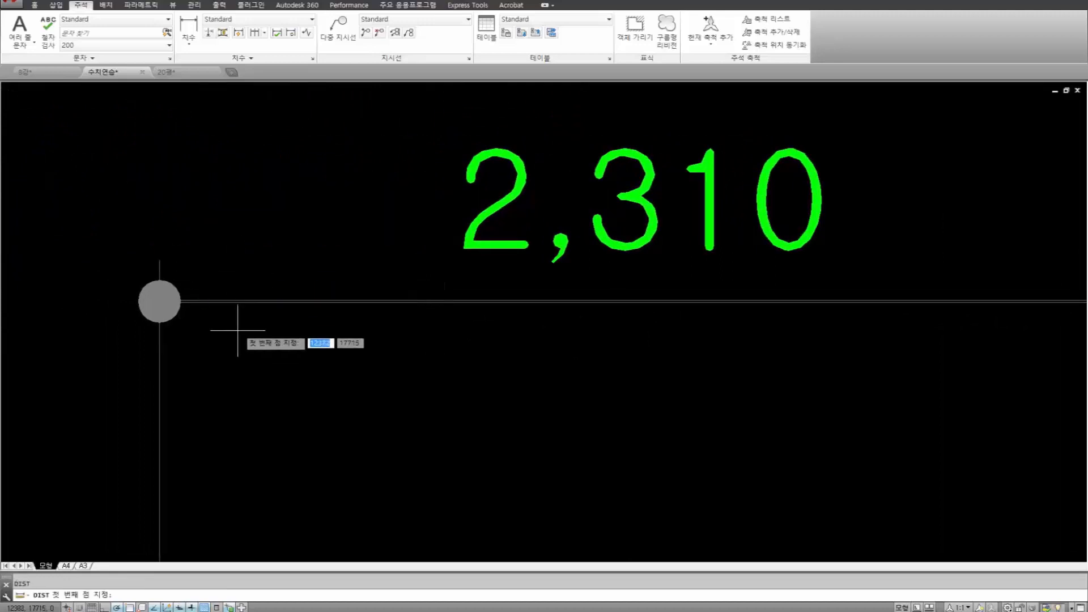
{"action": "left_click", "coordinate": [161, 301]}
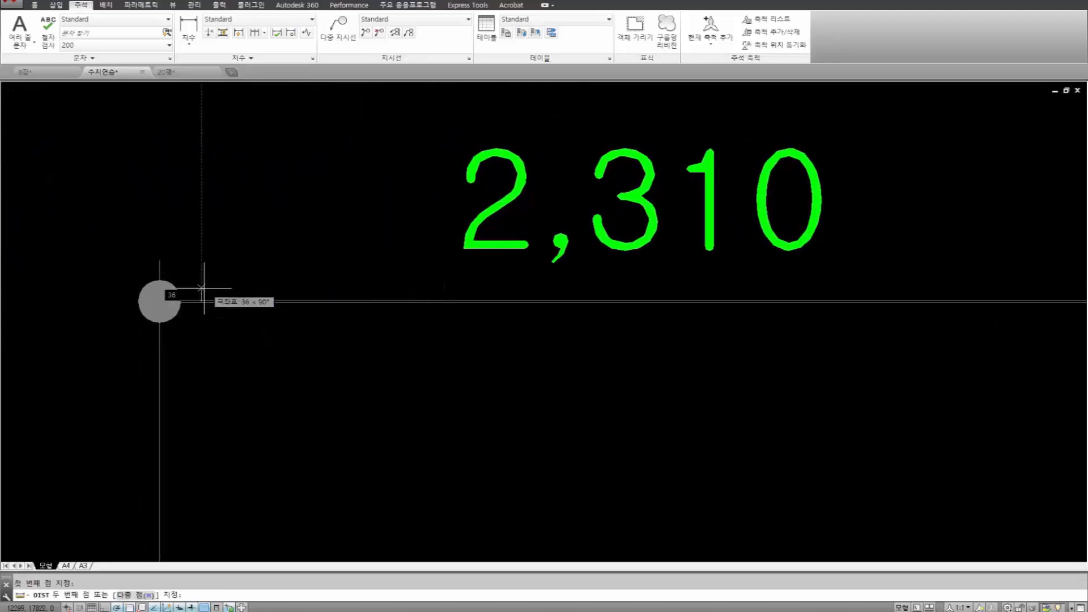
{"action": "scroll", "coordinate": [201, 301], "scroll_direction": "up", "scroll_amount": 5}
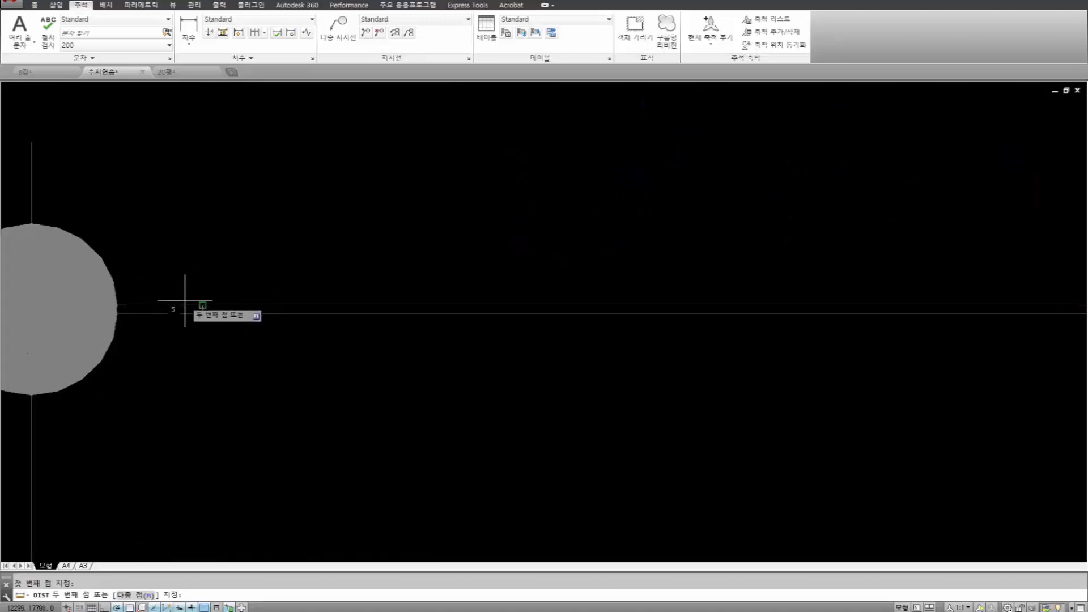
{"action": "left_click", "coordinate": [186, 304]}
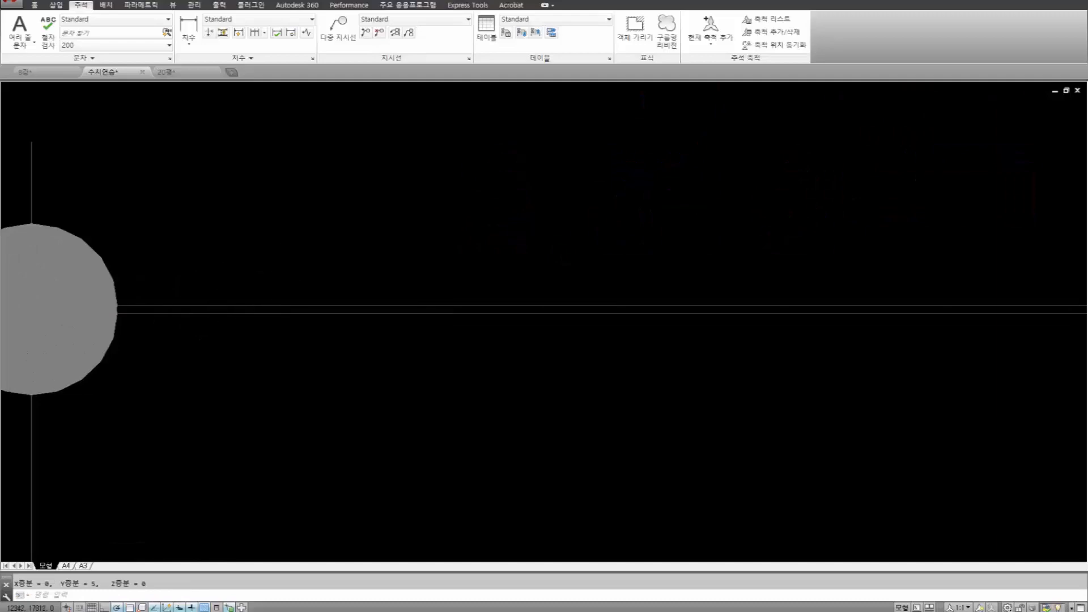
{"action": "key", "text": "Escape"}
Erase all the dimensions above the office plan's upper wall.
{"action": "scroll", "coordinate": [286, 284], "scroll_direction": "down", "scroll_amount": 6}
{"action": "middle_click_drag", "start_coordinate": [316, 306], "coordinate": [237, 180]}
{"action": "scroll", "coordinate": [237, 180], "scroll_direction": "down", "scroll_amount": 3}
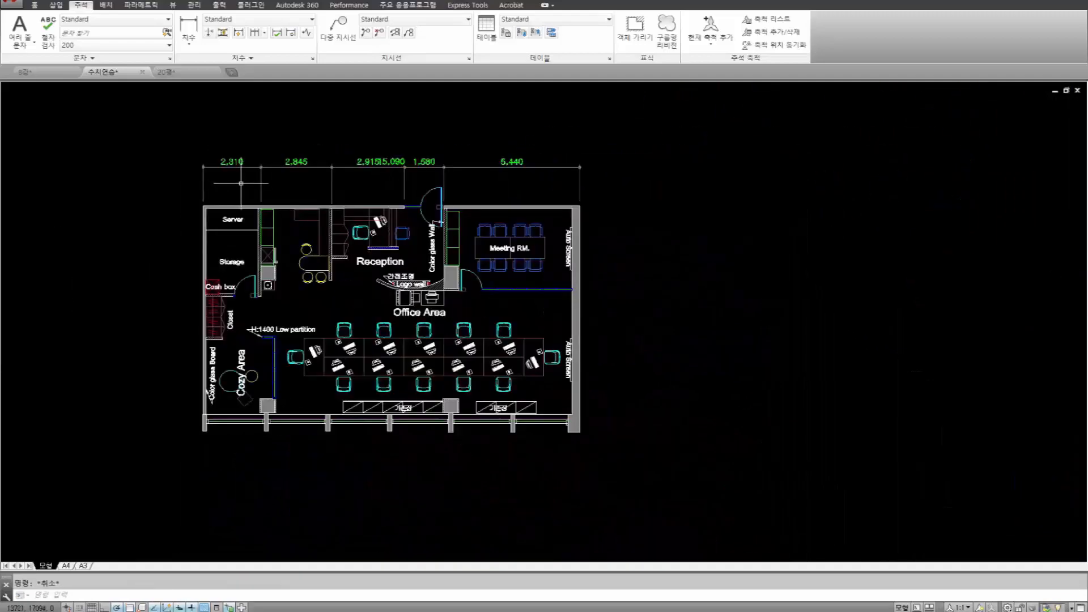
{"action": "middle_click_drag", "start_coordinate": [300, 233], "coordinate": [344, 266]}
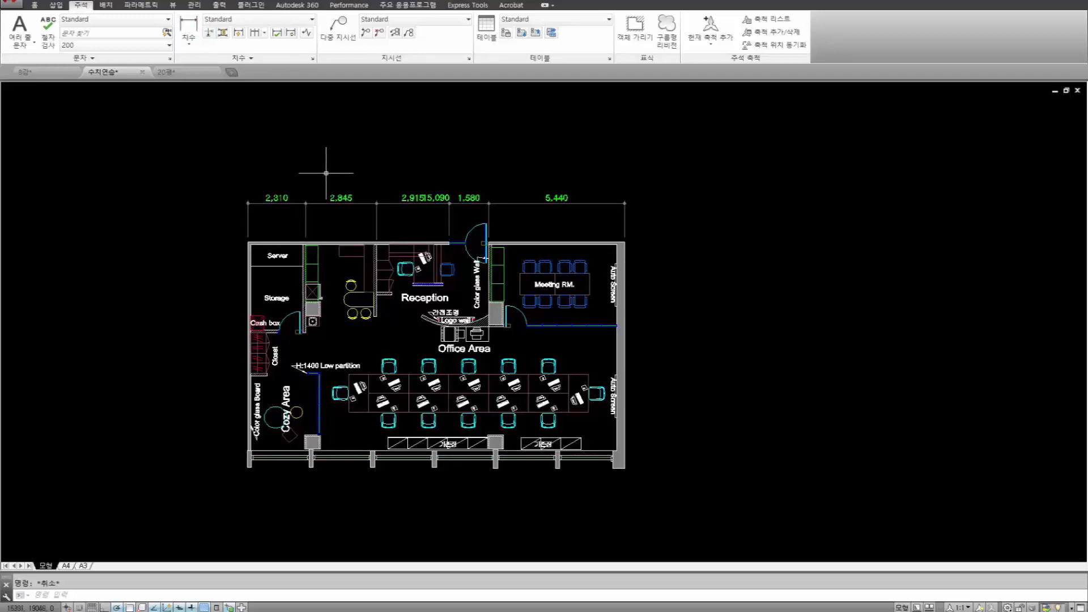
{"action": "left_click", "coordinate": [644, 244]}
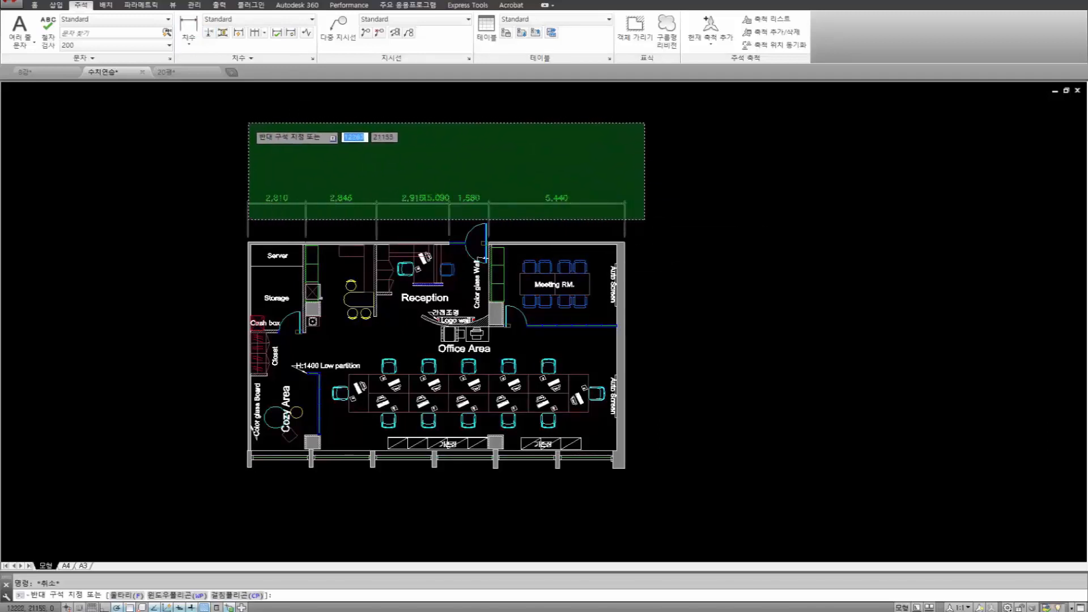
{"action": "left_click", "coordinate": [242, 121]}
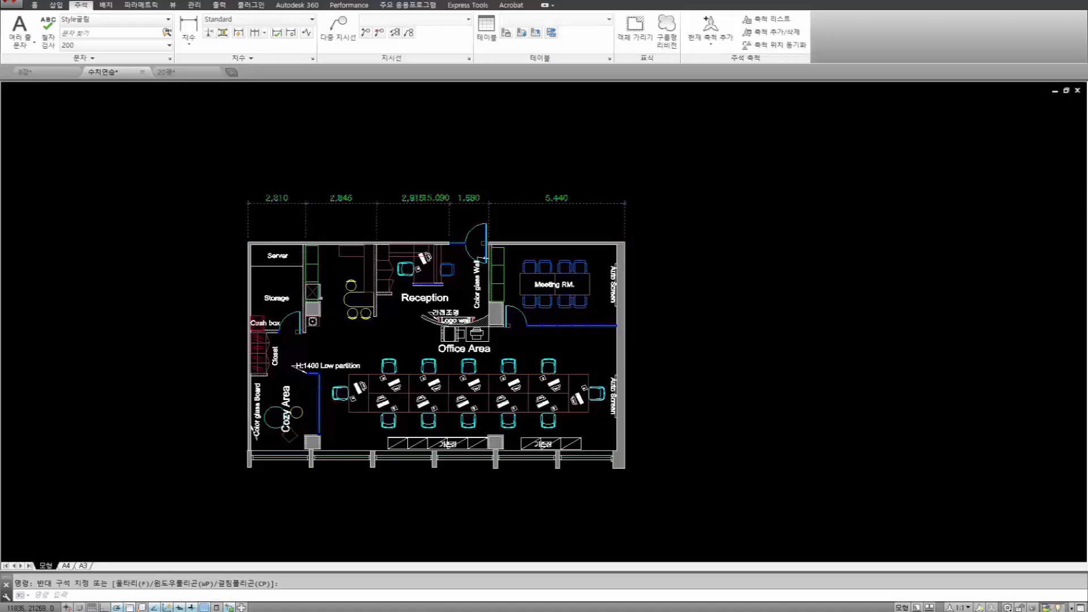
{"action": "key", "text": "Delete"}
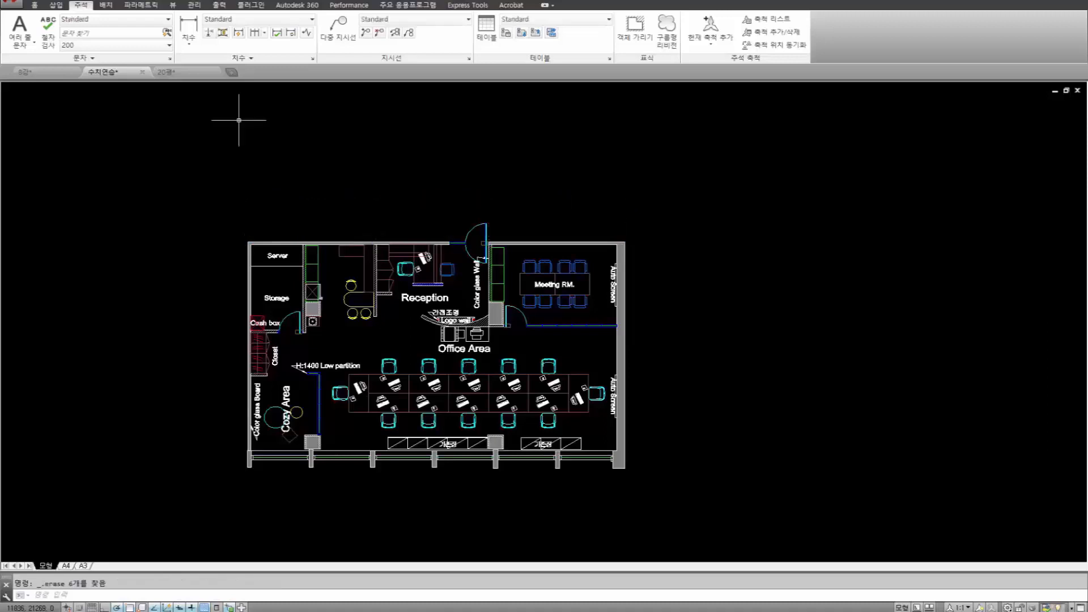
Review the lesson outline in the 8강 drawing and return to the 수치연습 office drawing.
{"action": "left_click", "coordinate": [34, 6]}
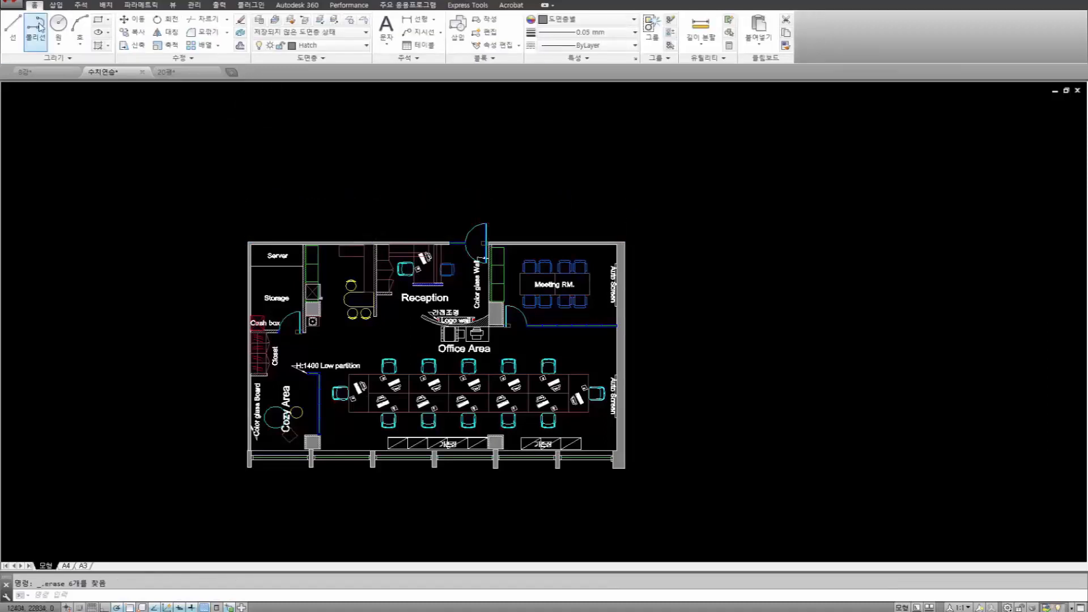
{"action": "left_click", "coordinate": [26, 71]}
{"action": "scroll", "coordinate": [362, 317], "scroll_direction": "up", "scroll_amount": 5}
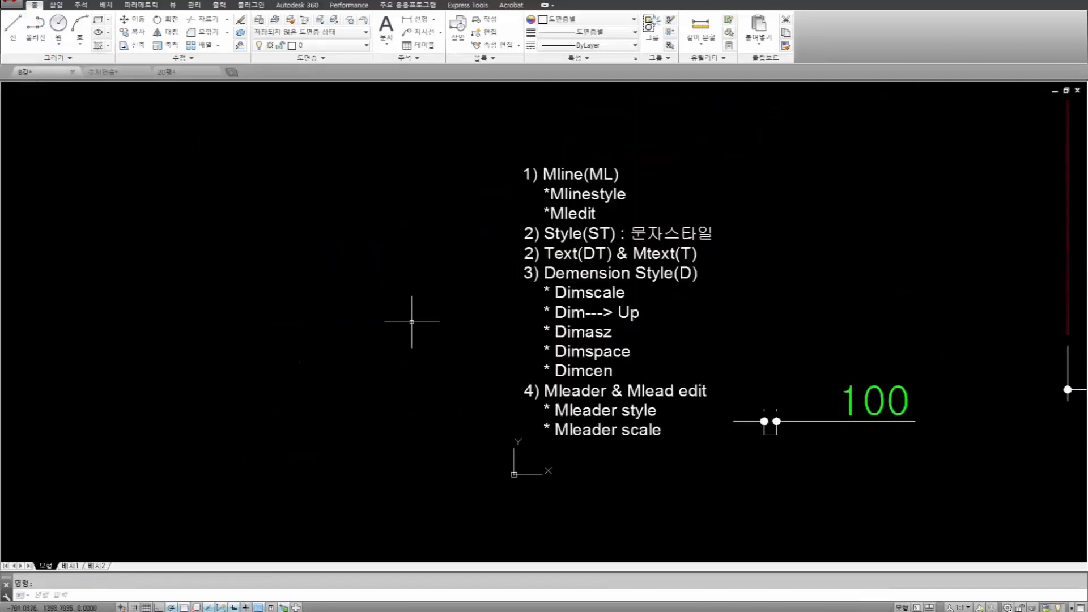
{"action": "middle_click_drag", "start_coordinate": [576, 304], "coordinate": [449, 291]}
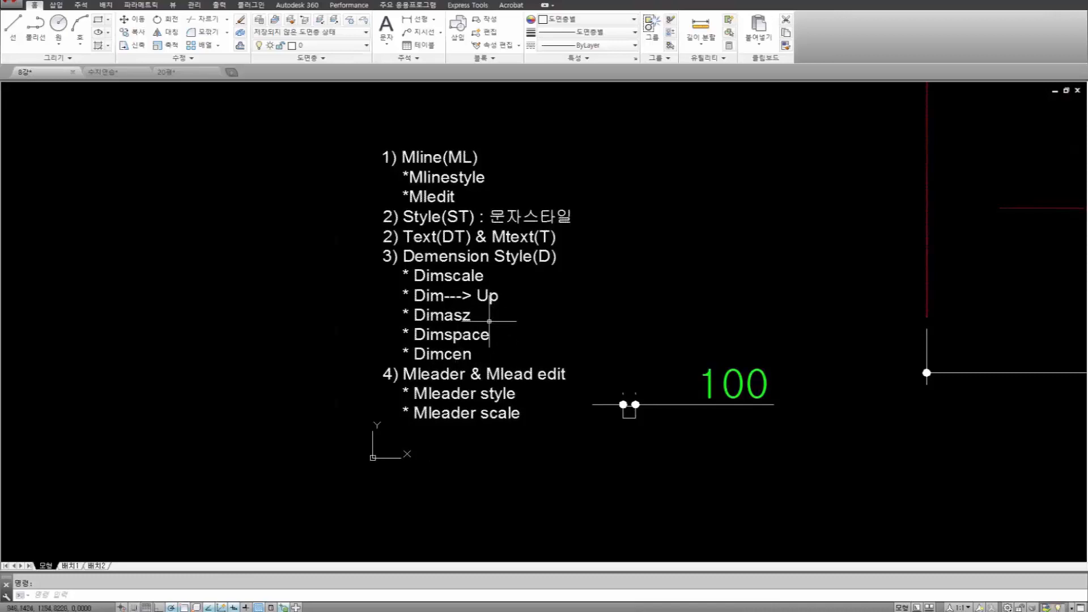
{"action": "middle_click_drag", "start_coordinate": [583, 303], "coordinate": [218, 369]}
{"action": "scroll", "coordinate": [209, 375], "scroll_direction": "down", "scroll_amount": 5}
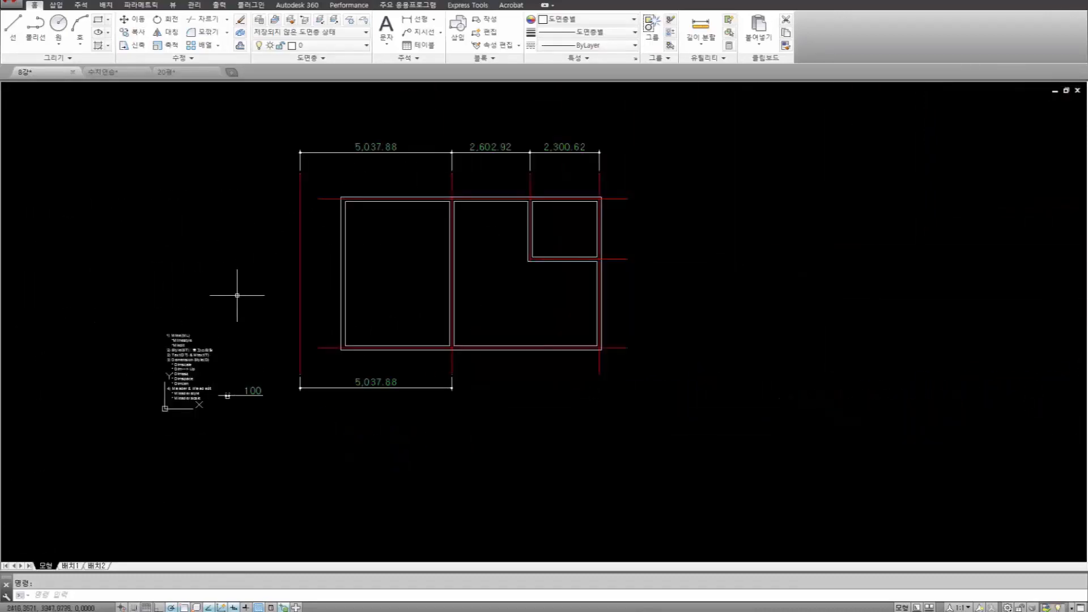
{"action": "left_click", "coordinate": [121, 75]}
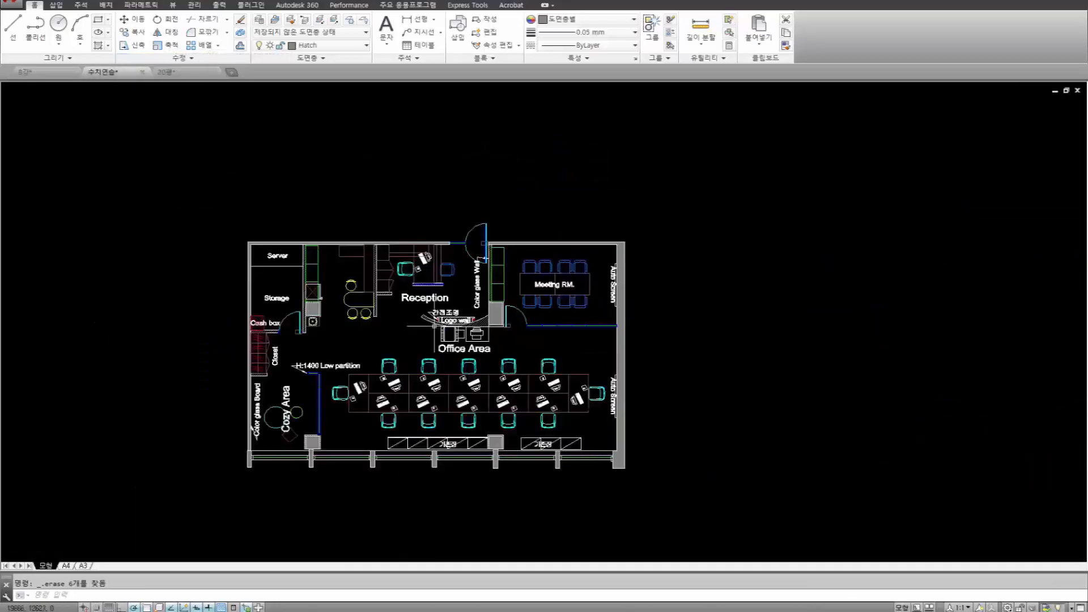
Try a radius dimension on the polyline arc of the curved logo wall.
{"action": "middle_click_drag", "start_coordinate": [439, 316], "coordinate": [455, 326]}
{"action": "scroll", "coordinate": [455, 327], "scroll_direction": "up", "scroll_amount": 5}
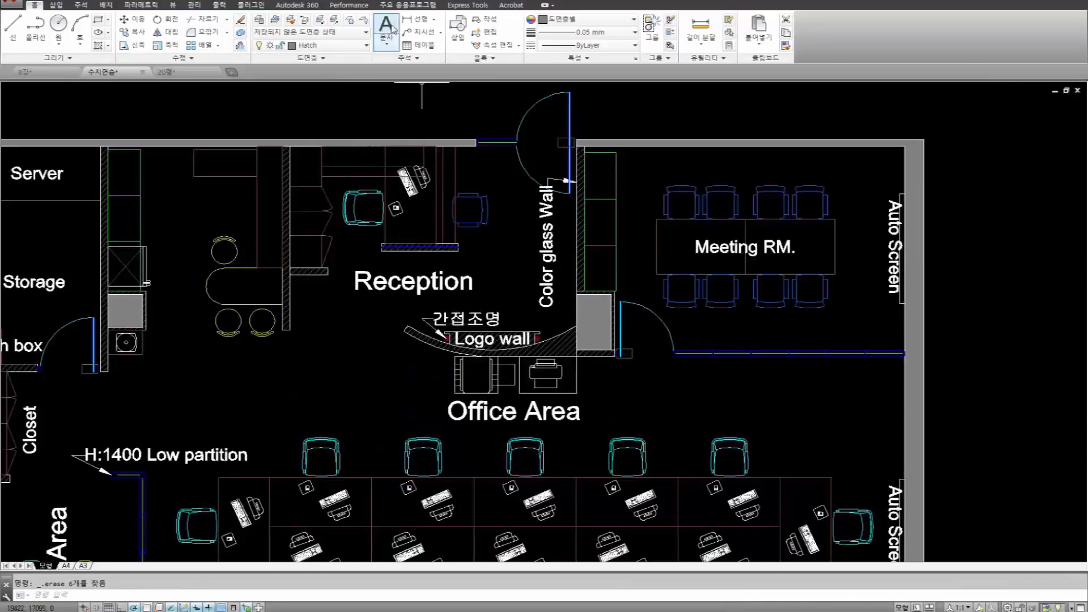
{"action": "left_click", "coordinate": [430, 19]}
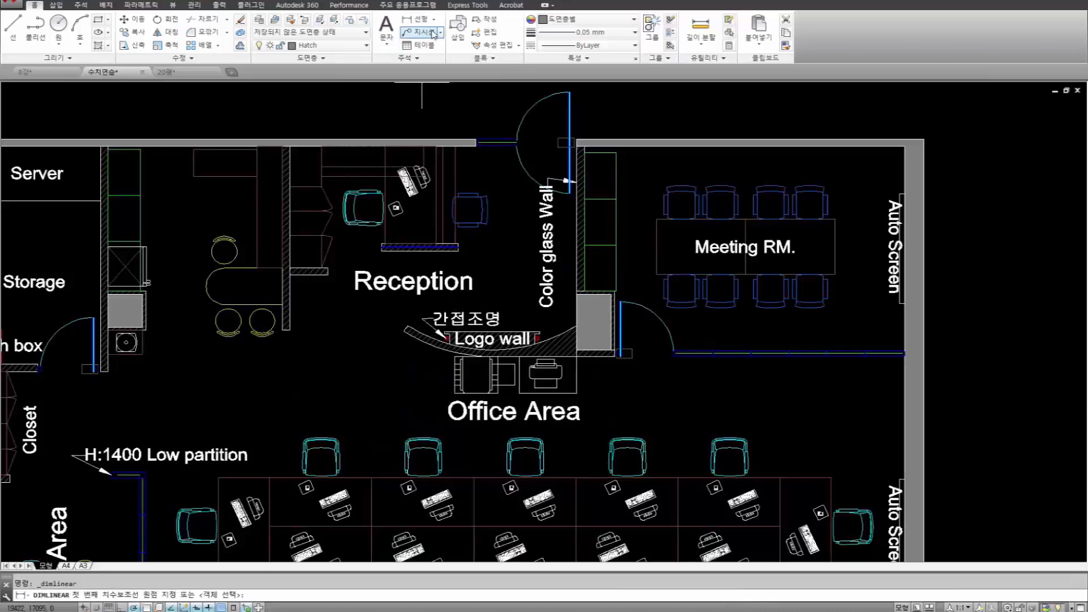
{"action": "left_click", "coordinate": [436, 21]}
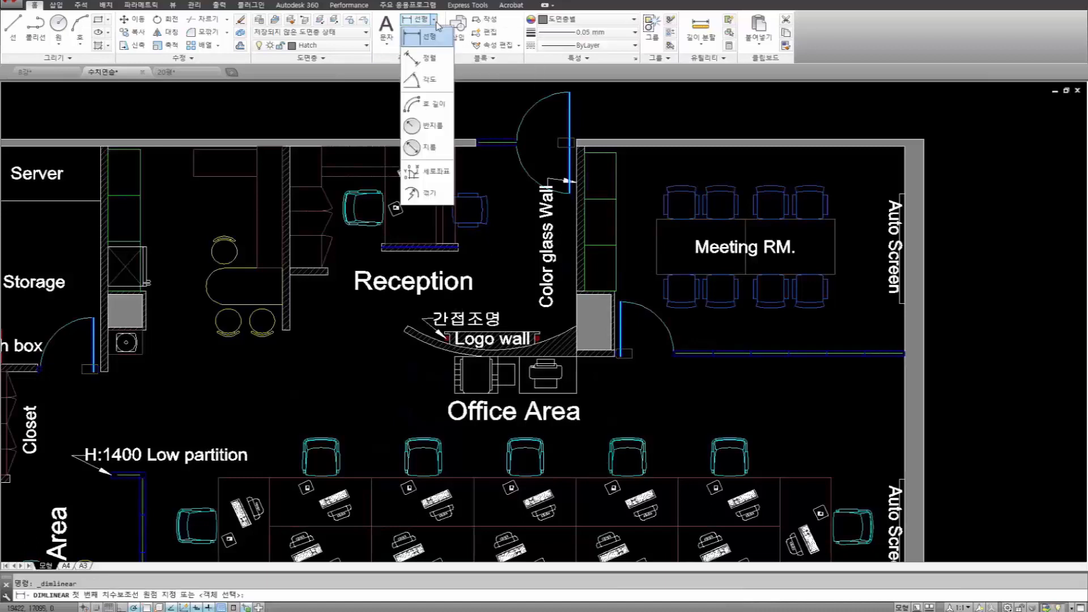
{"action": "left_click", "coordinate": [415, 126]}
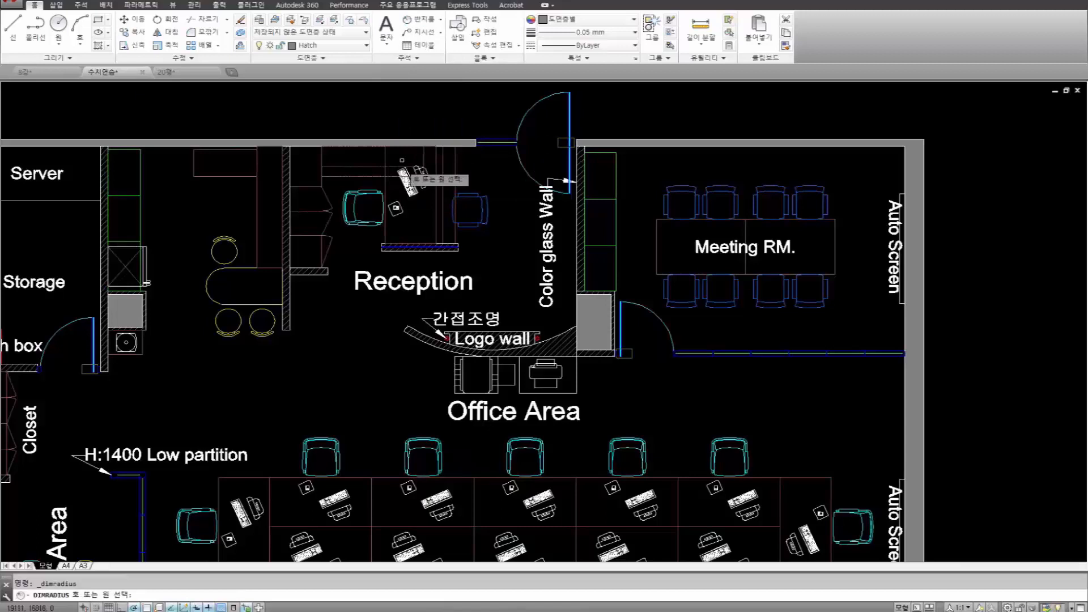
{"action": "left_click", "coordinate": [423, 342]}
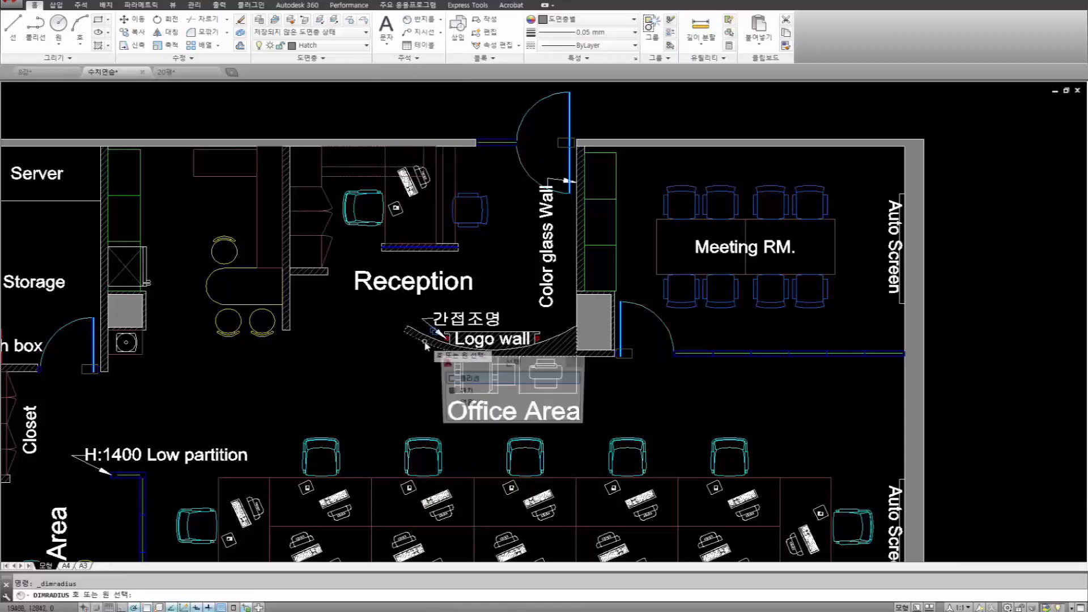
{"action": "left_click", "coordinate": [451, 379]}
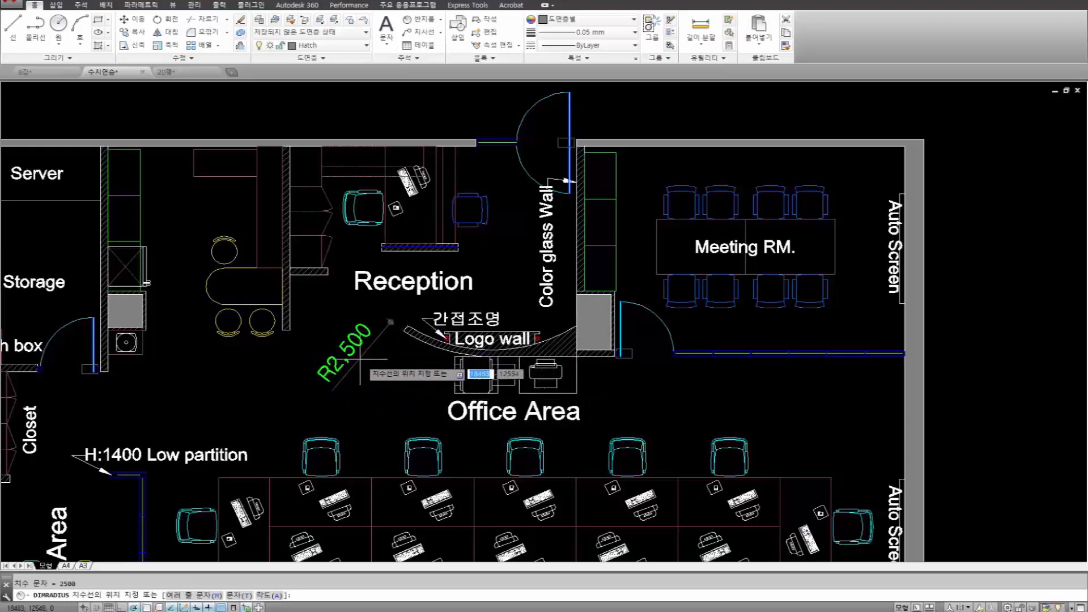
{"action": "middle_click_drag", "start_coordinate": [370, 372], "coordinate": [422, 366]}
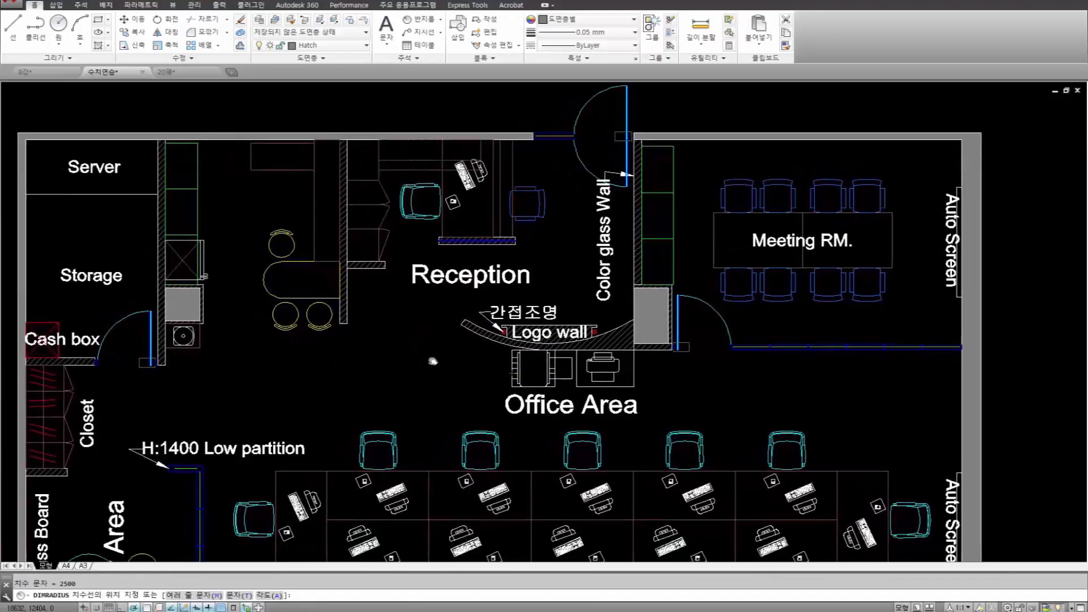
{"action": "key", "text": "Escape"}
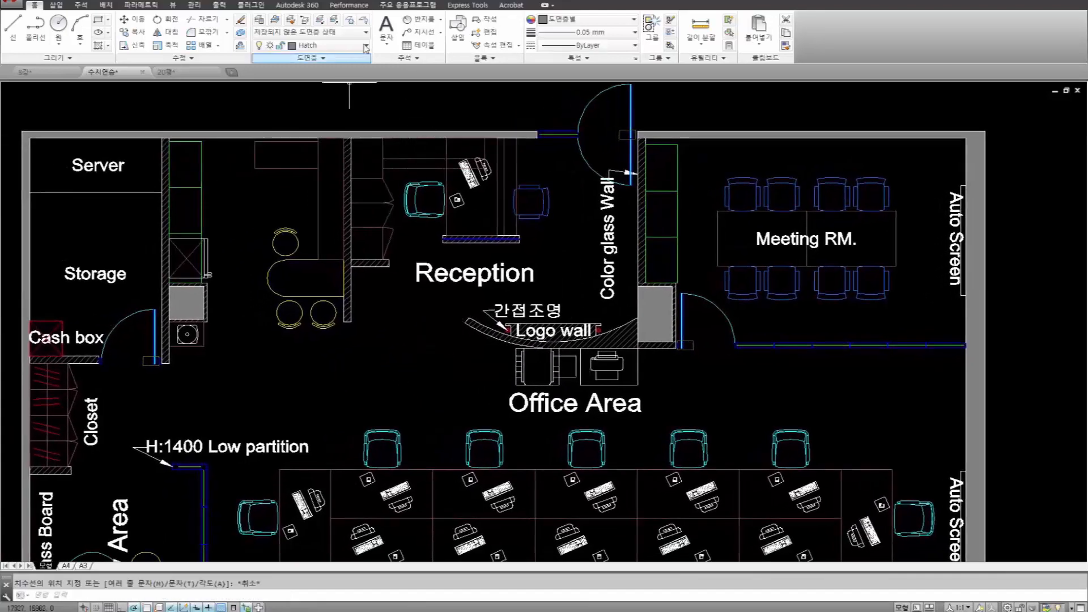
Try a diameter dimension on the curved logo wall with its text overridden as %%c5000, and undo it.
{"action": "left_click", "coordinate": [441, 19]}
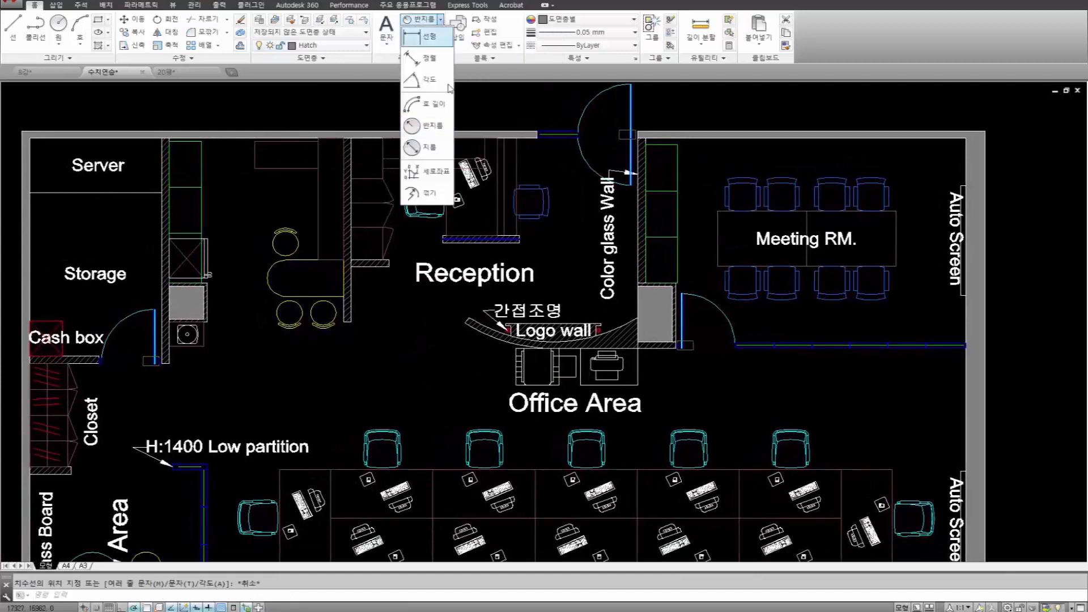
{"action": "left_click", "coordinate": [429, 148]}
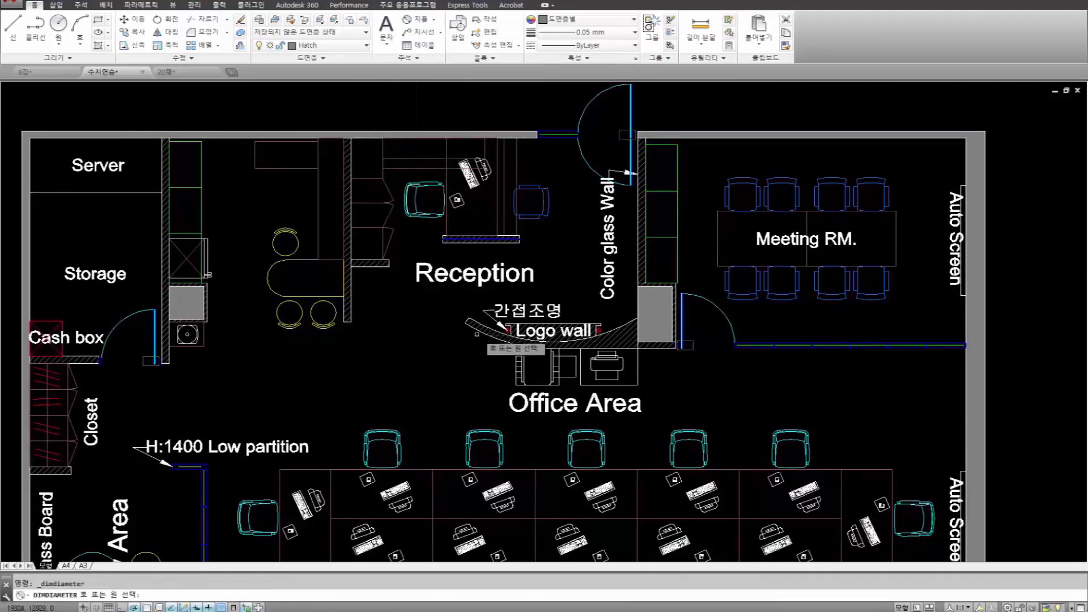
{"action": "left_click", "coordinate": [491, 324]}
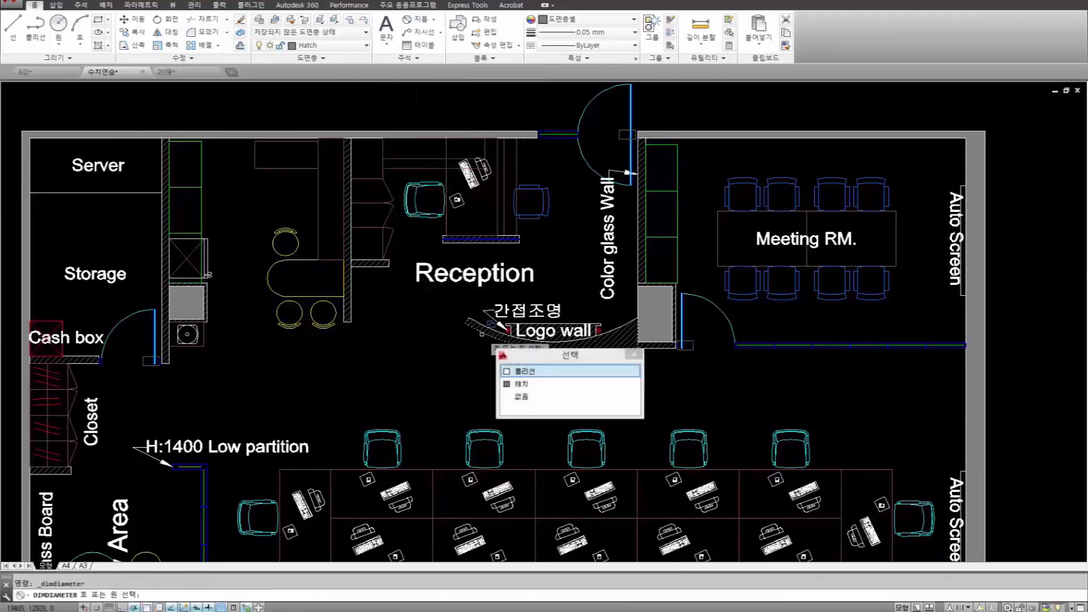
{"action": "left_click", "coordinate": [524, 371]}
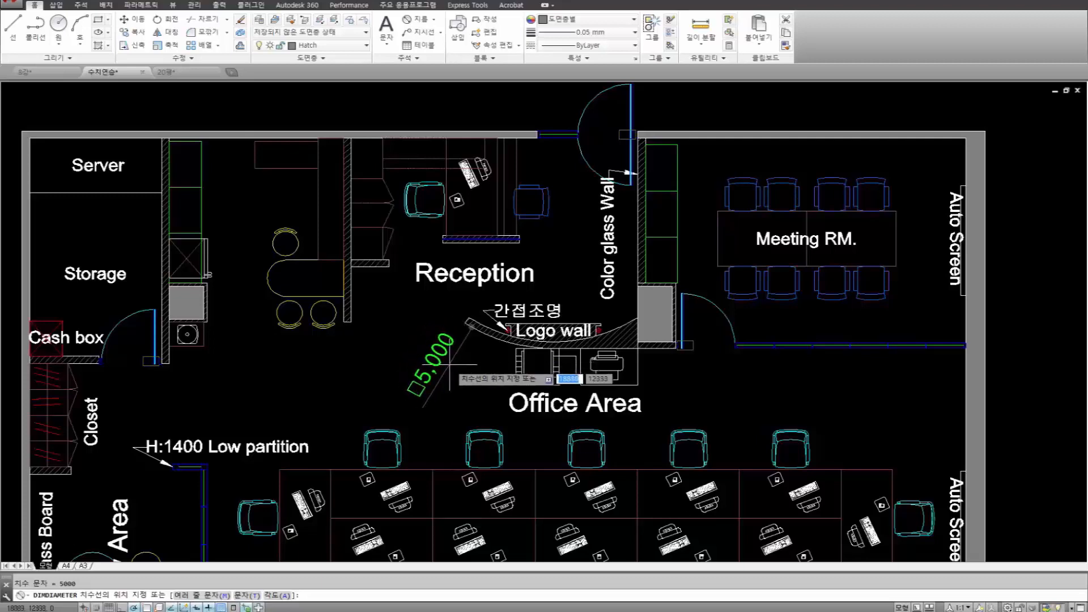
{"action": "middle_click_drag", "start_coordinate": [436, 351], "coordinate": [355, 299]}
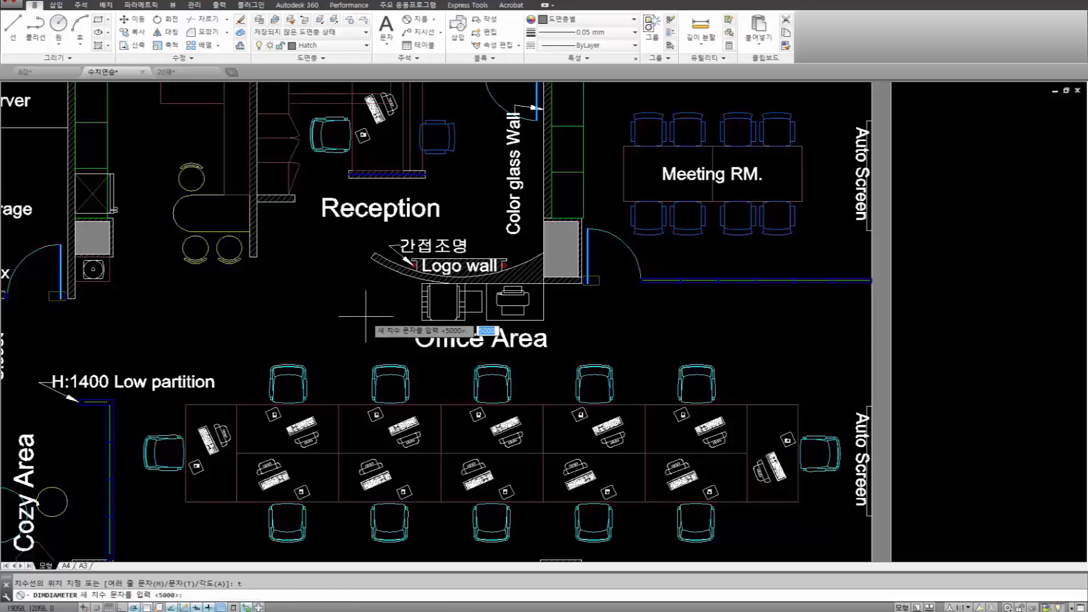
{"action": "type", "text": "%%"}
{"action": "type", "text": "c5000"}
{"action": "key", "text": "Return"}
{"action": "left_click", "coordinate": [366, 316]}
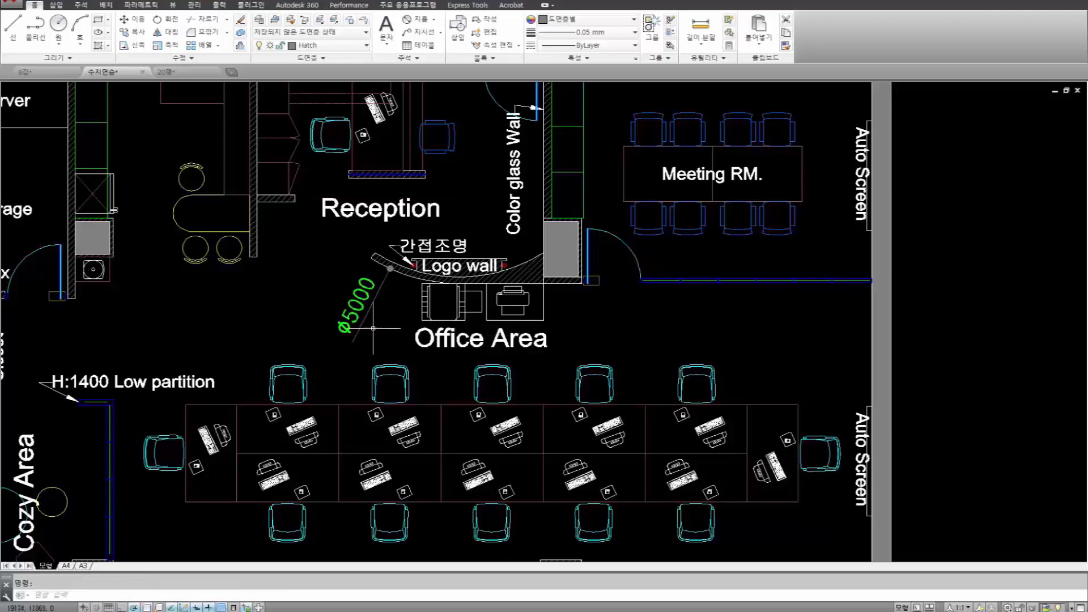
{"action": "key", "text": "ctrl+z"}
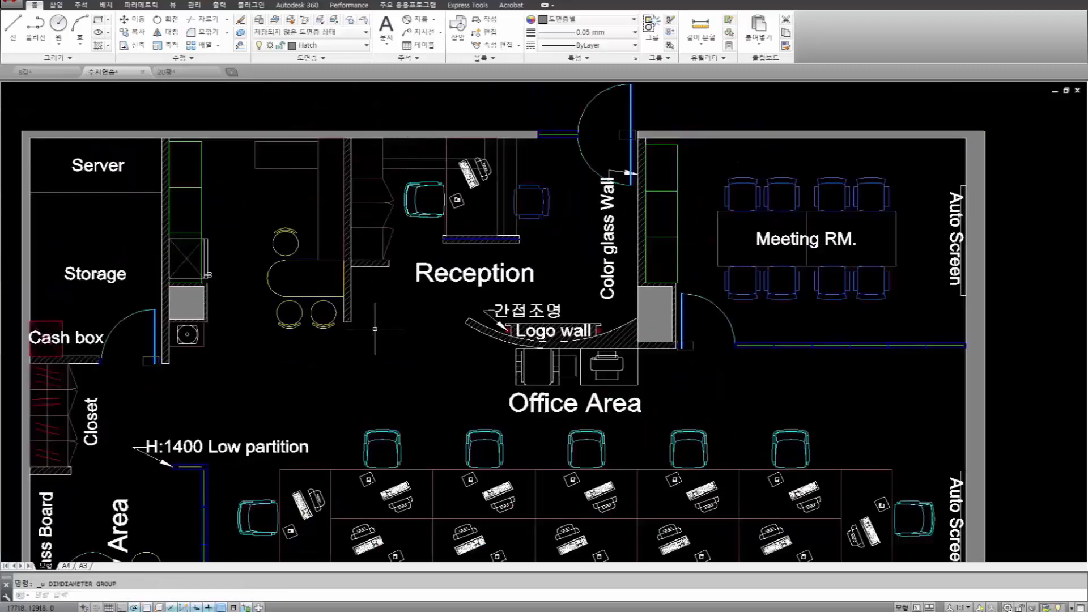
Add a diameter dimension to the curved logo wall's polyline arc, placing its text outside the wall's lower end near the reception.
{"action": "left_click", "coordinate": [418, 18]}
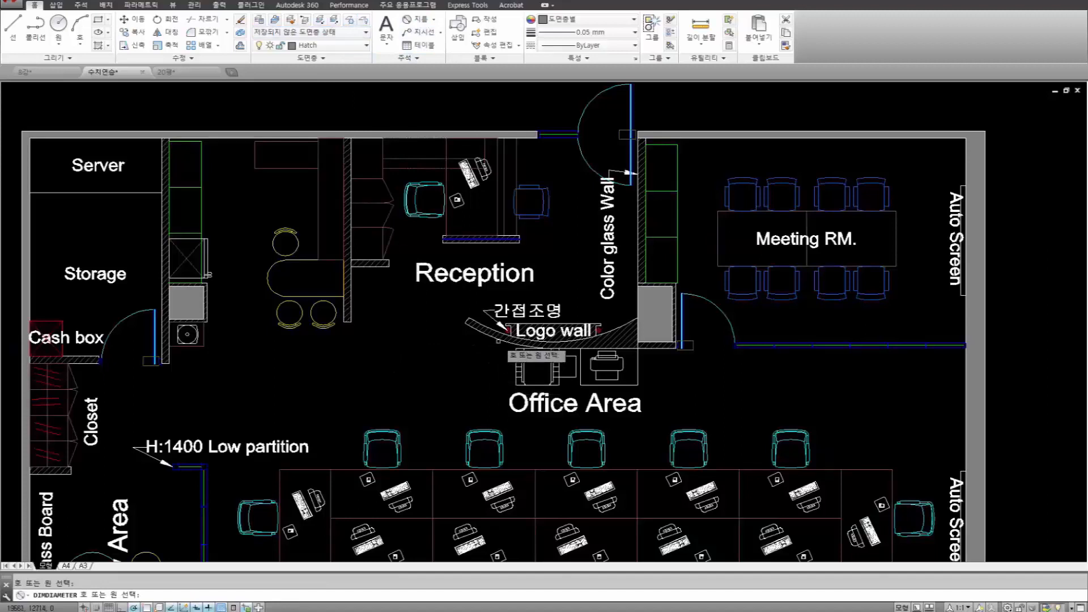
{"action": "left_click", "coordinate": [499, 341]}
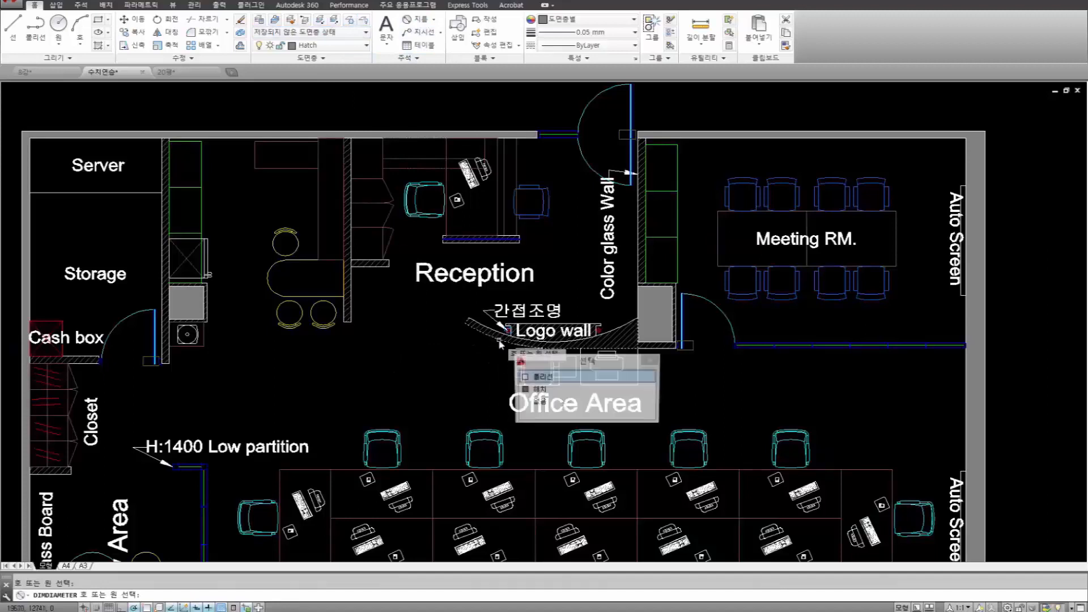
{"action": "left_click", "coordinate": [552, 377]}
{"action": "left_click", "coordinate": [437, 383]}
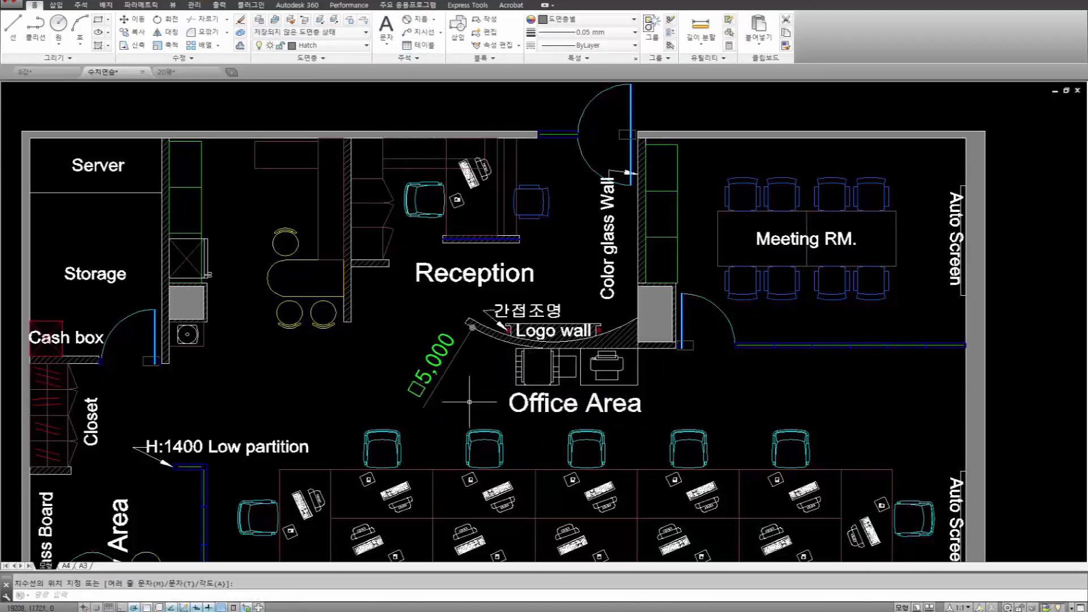
Replace the text of the logo wall's diameter dimension with ∅5000, using the %% code for the diameter symbol.
{"action": "double_click", "coordinate": [431, 363]}
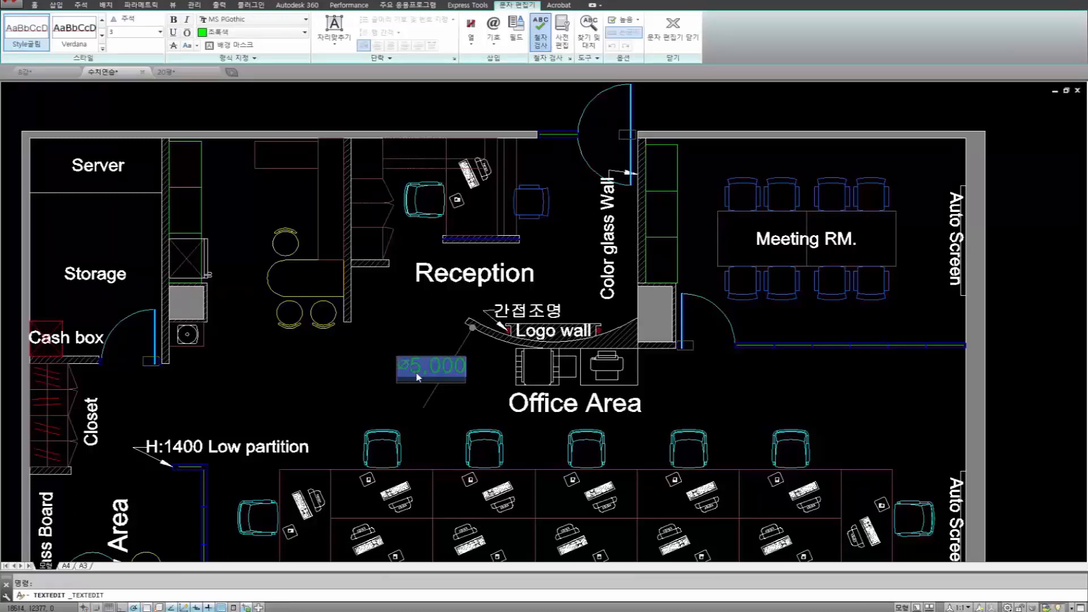
{"action": "type", "text": "%%"}
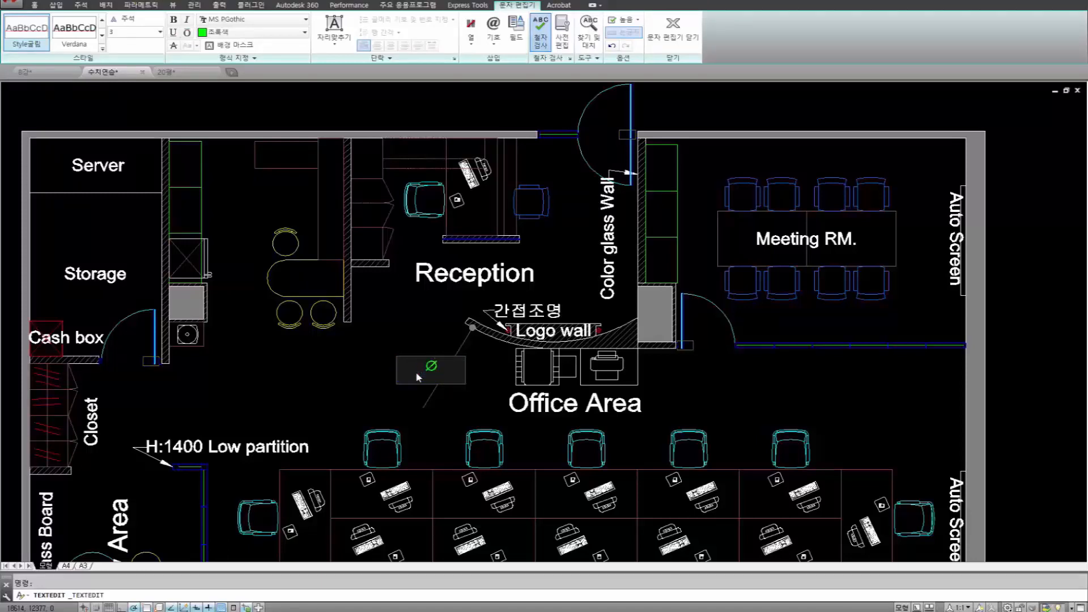
{"action": "type", "text": "5000"}
{"action": "key", "text": "Return"}
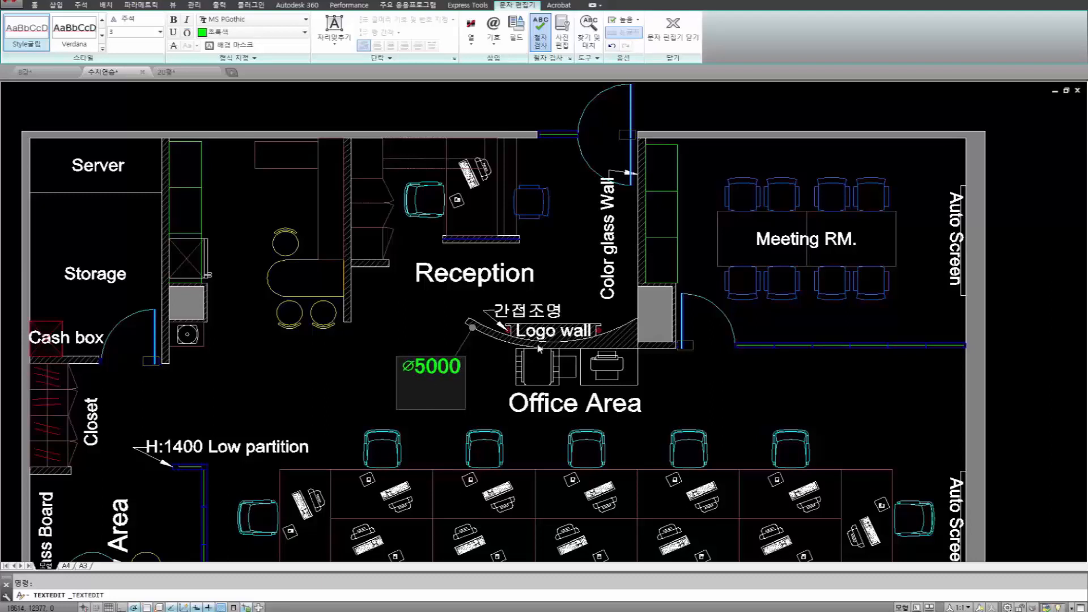
{"action": "left_click", "coordinate": [500, 373]}
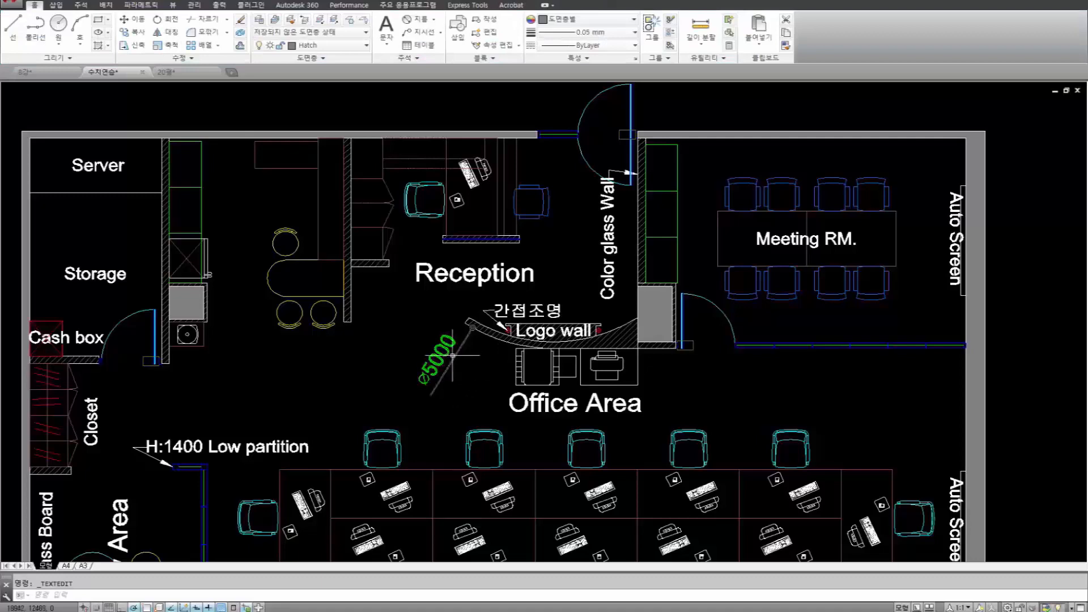
Set the DIMCEN center mark size to 3.
{"action": "scroll", "coordinate": [465, 295], "scroll_direction": "down", "scroll_amount": 2}
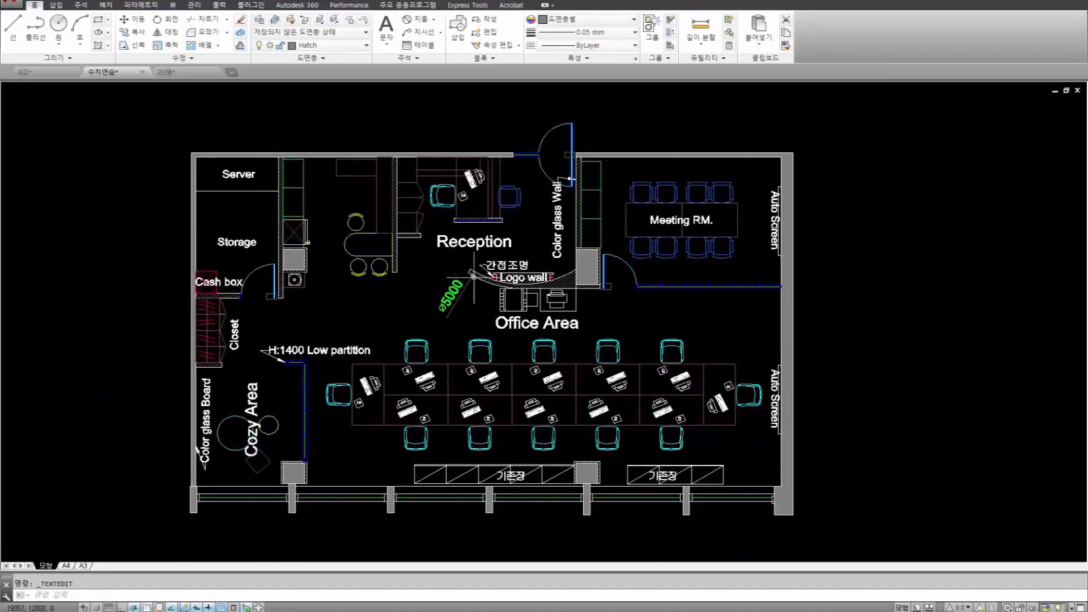
{"action": "middle_click_drag", "start_coordinate": [466, 295], "coordinate": [495, 317]}
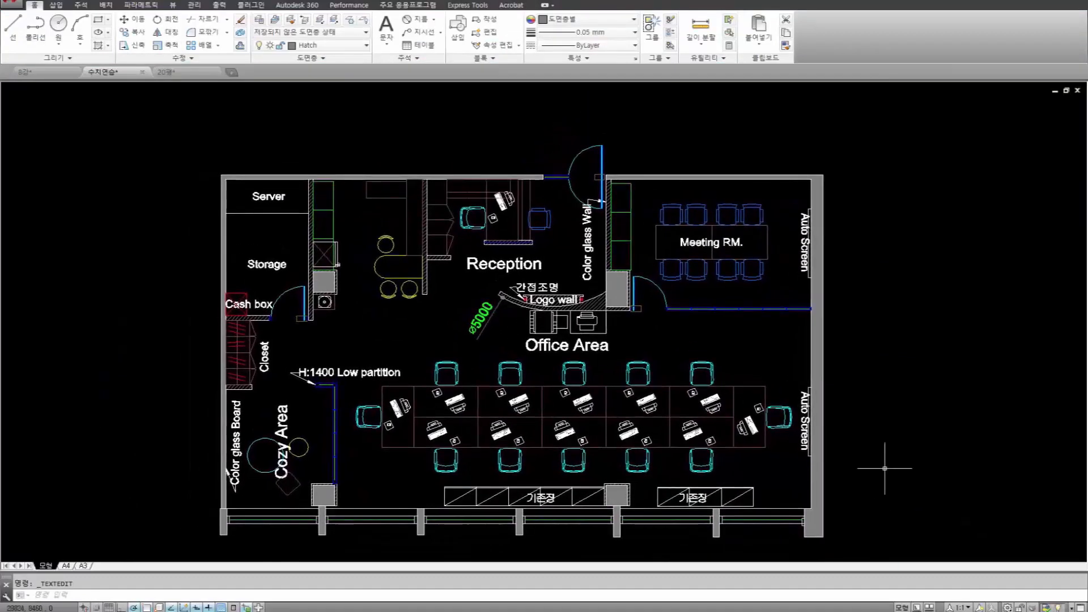
{"action": "type", "text": "DIMCEN"}
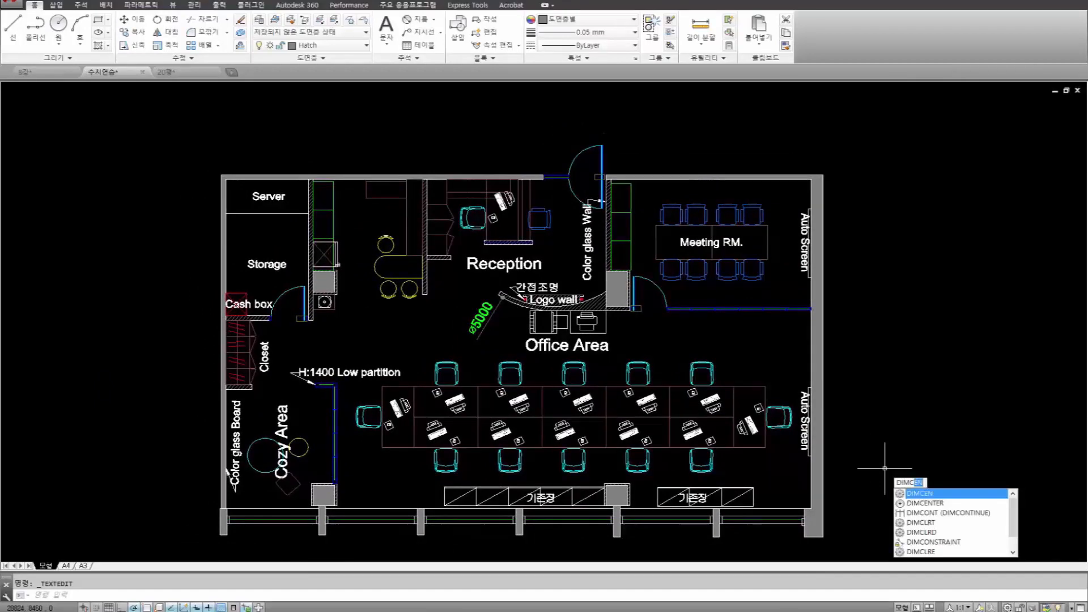
{"action": "key", "text": "Return"}
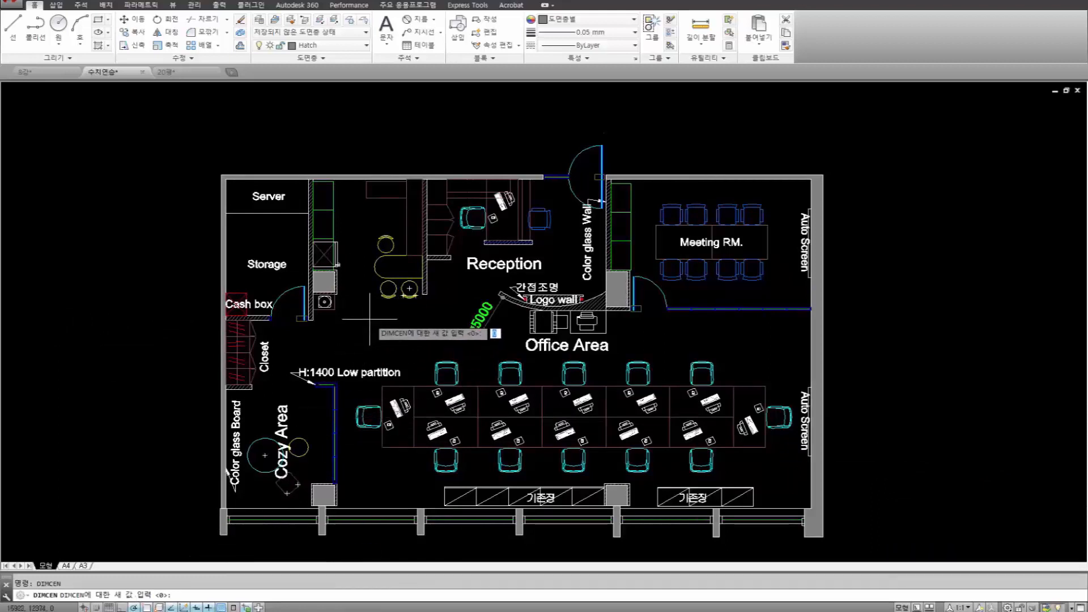
{"action": "type", "text": "3"}
{"action": "key", "text": "Return"}
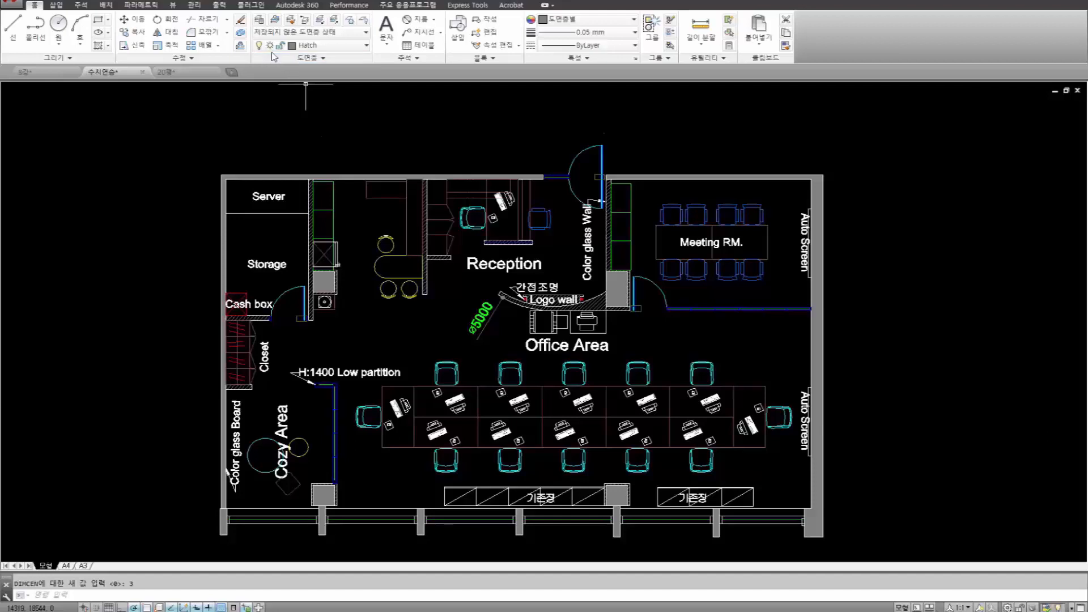
Update all dimensions in the office plan with the DIM command's UP option and leave dimension mode.
{"action": "type", "text": "m"}
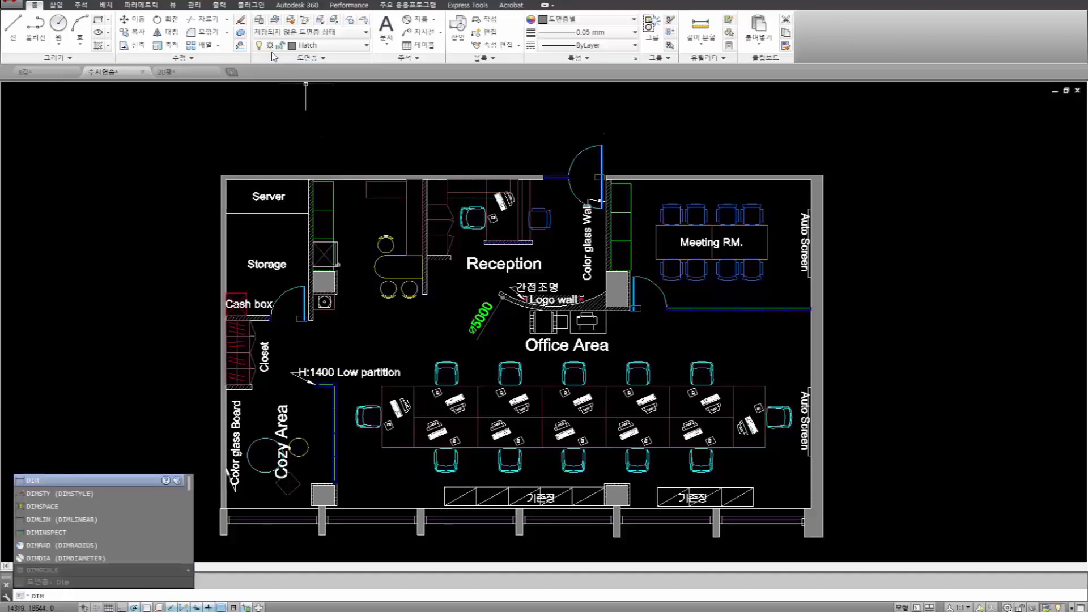
{"action": "key", "text": "Return"}
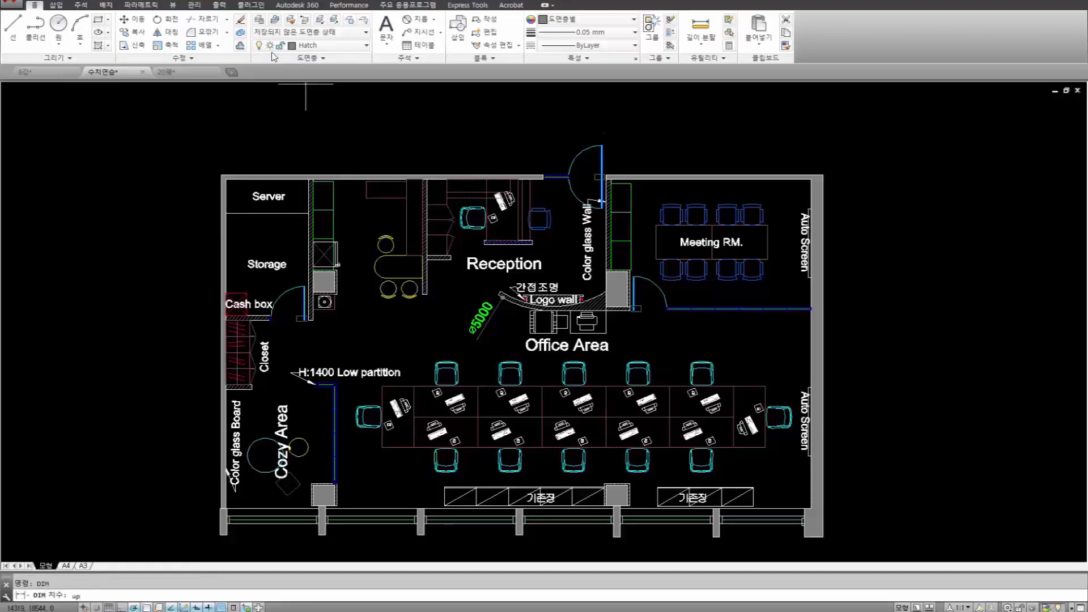
{"action": "key", "text": "Return"}
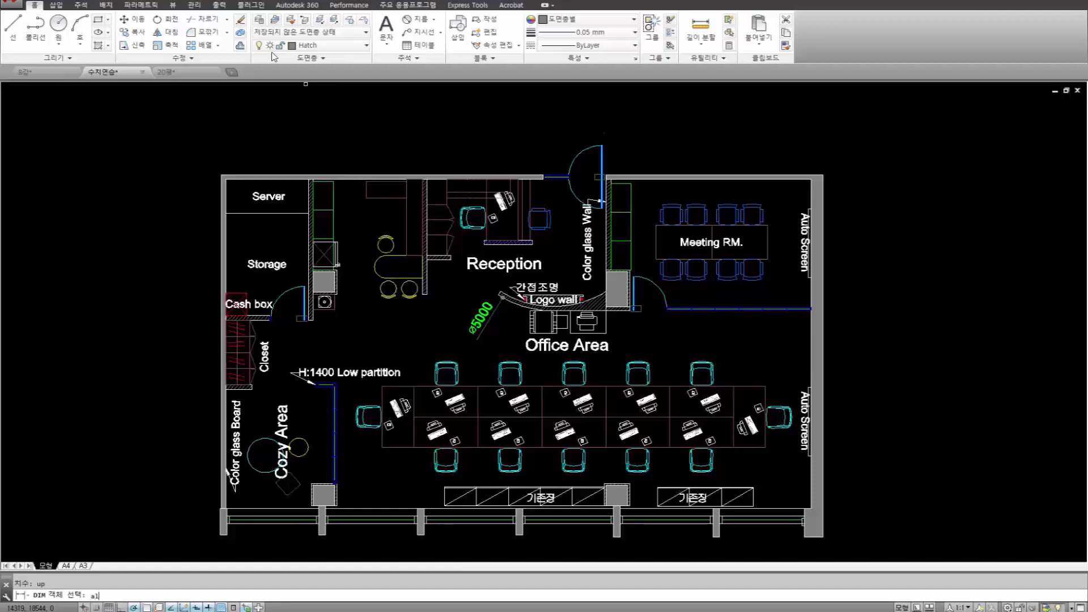
{"action": "type", "text": "all"}
{"action": "key", "text": "Return"}
{"action": "key", "text": "Return"}
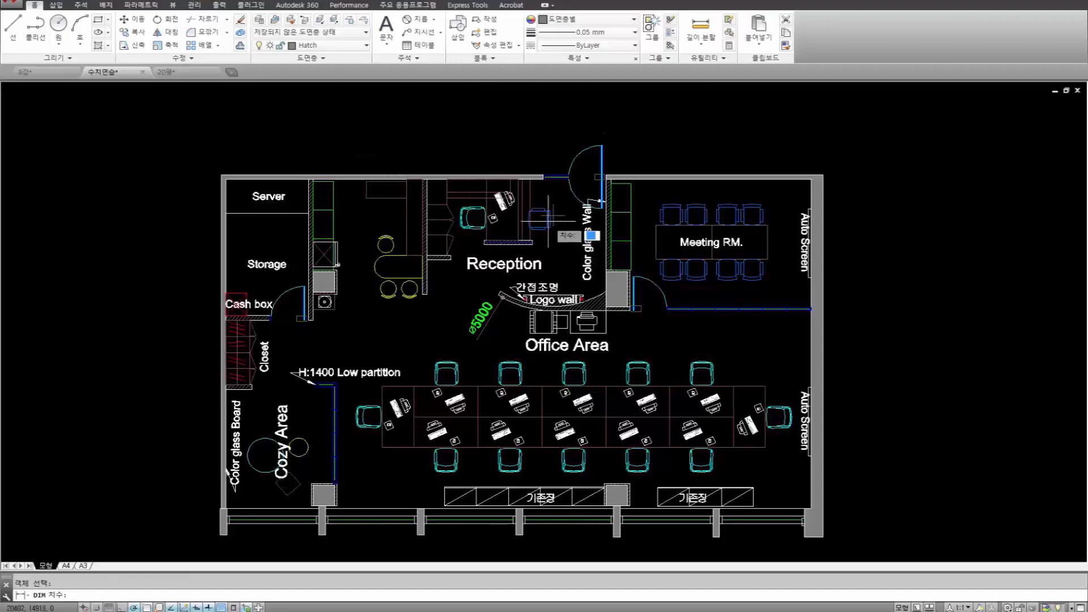
{"action": "scroll", "coordinate": [567, 221], "scroll_direction": "up", "scroll_amount": 4}
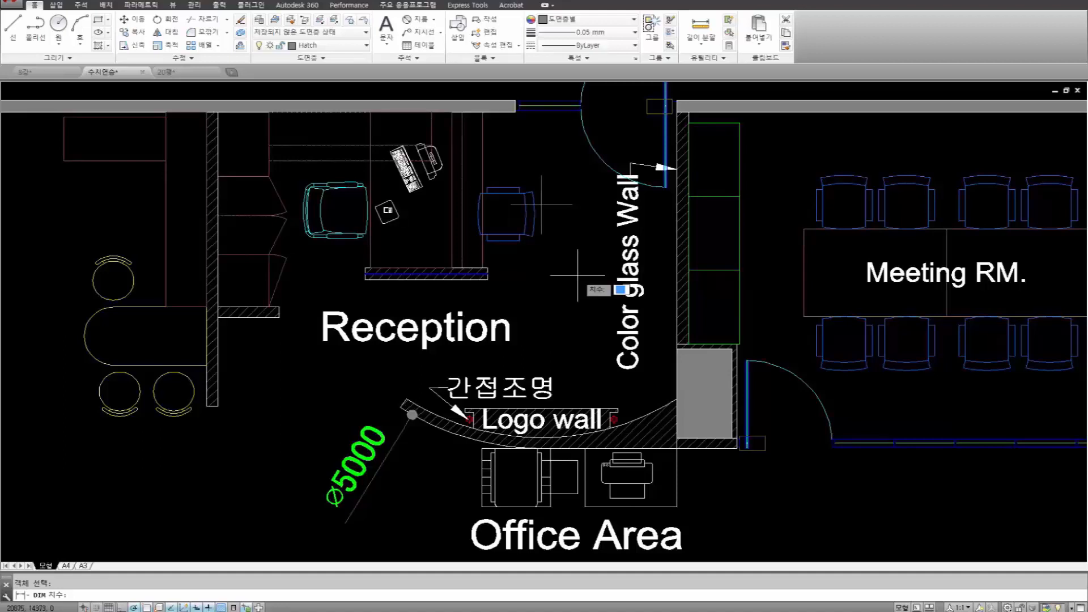
{"action": "type", "text": "ㅁ"}
{"action": "key", "text": "Escape"}
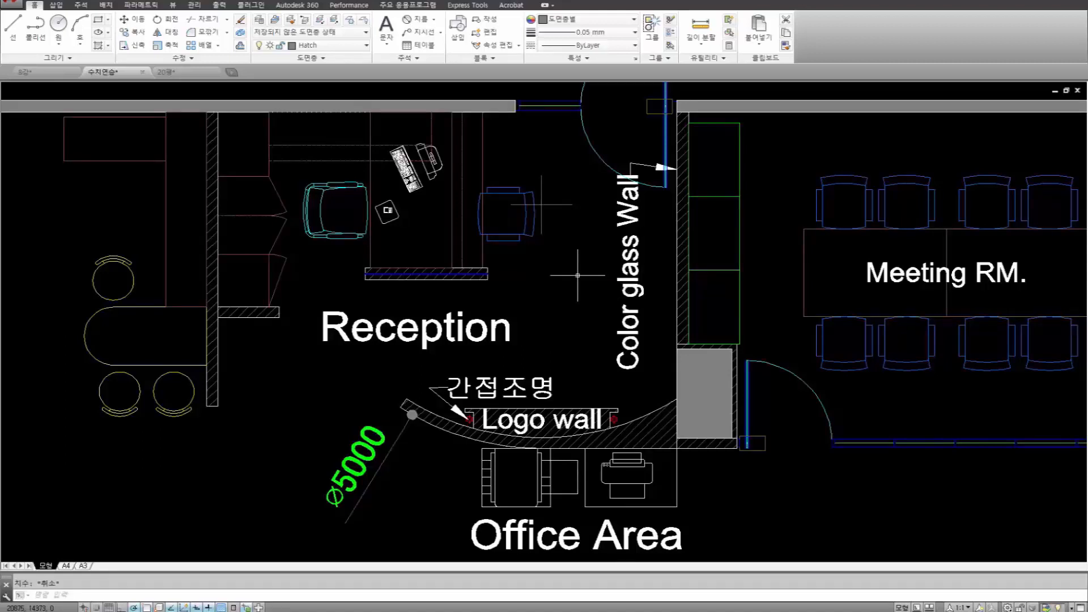
Check the center mark settings under symbols and arrows in the Standard dimension style override.
{"action": "type", "text": "d"}
{"action": "key", "text": "Return"}
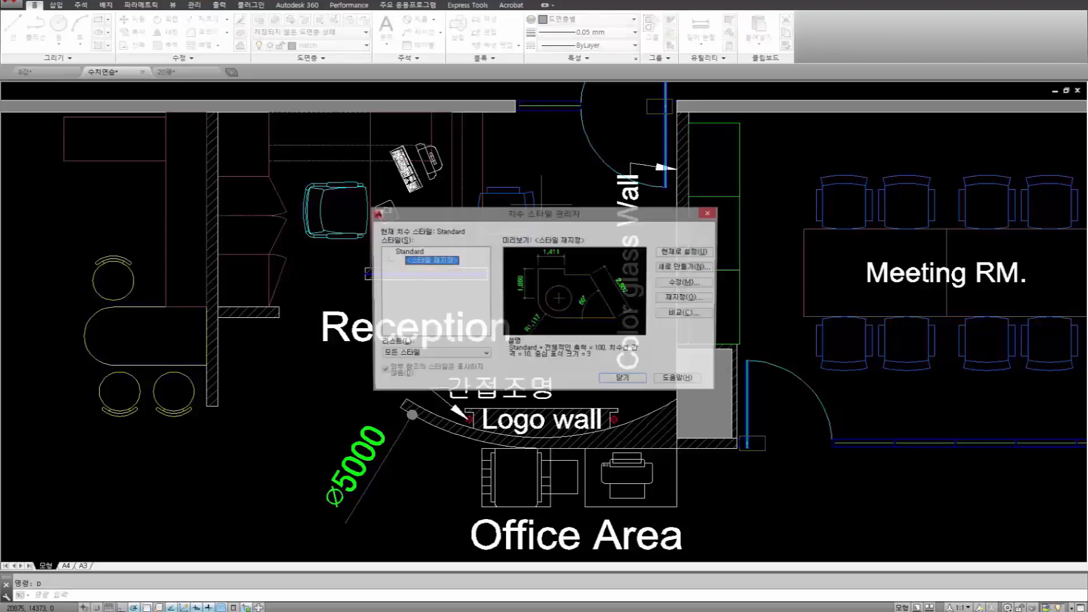
{"action": "left_click", "coordinate": [685, 299]}
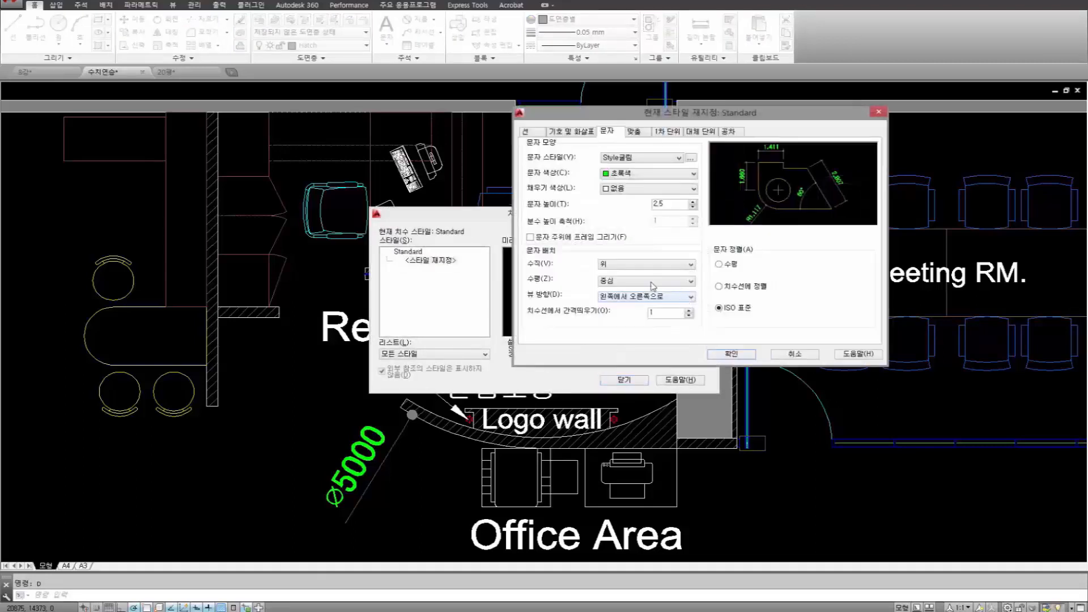
{"action": "left_click", "coordinate": [637, 132]}
{"action": "left_click", "coordinate": [589, 131]}
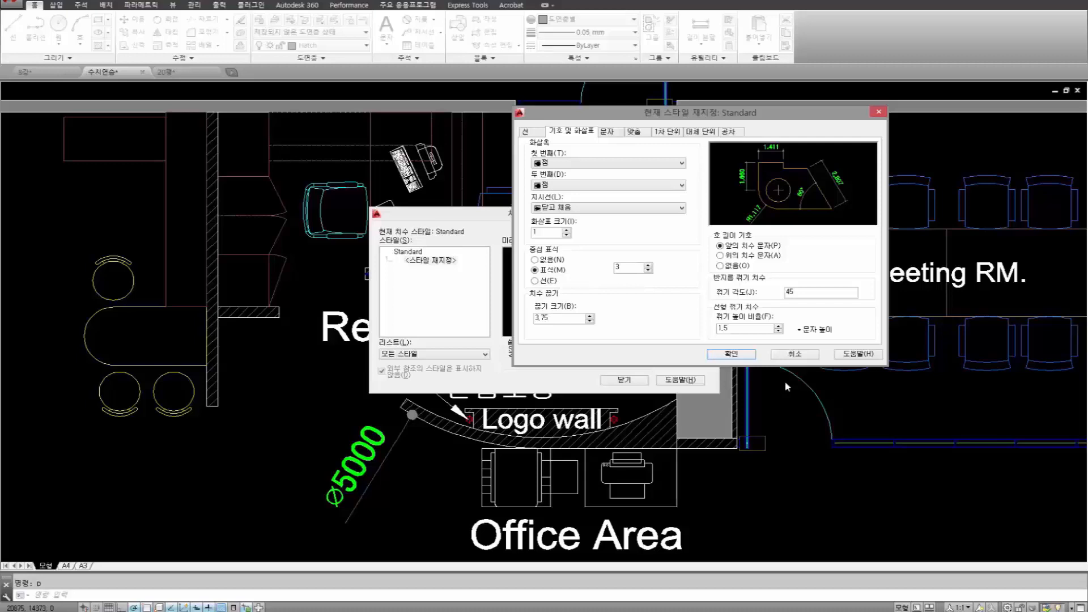
{"action": "left_click", "coordinate": [739, 355]}
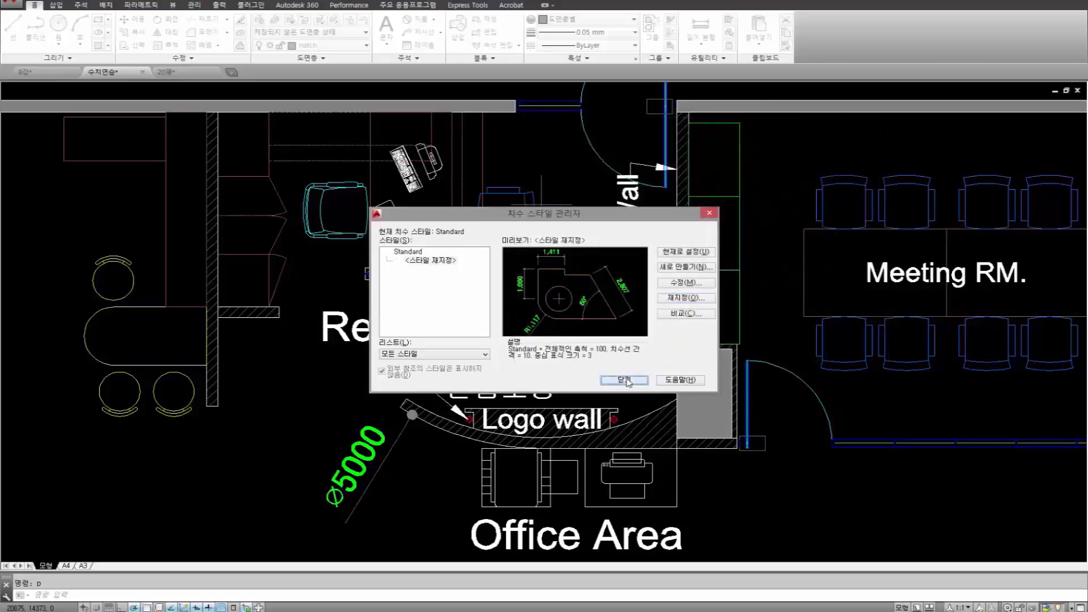
{"action": "left_click", "coordinate": [623, 381]}
Set the DIMCEN center mark size to 0.
{"action": "type", "text": "DEM"}
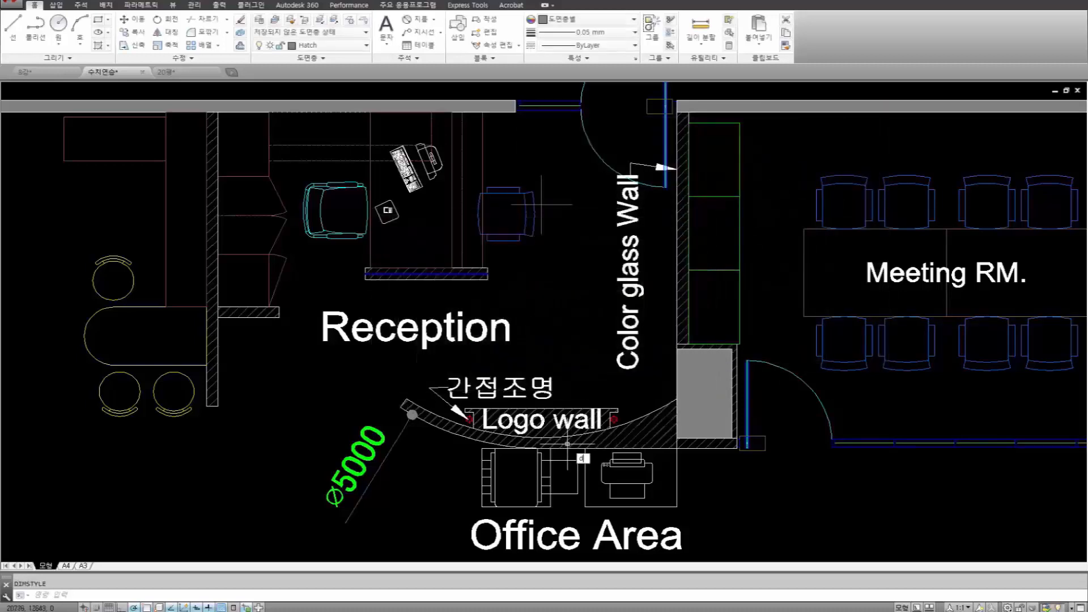
{"action": "key", "text": "Escape"}
{"action": "type", "text": "DIMCEN"}
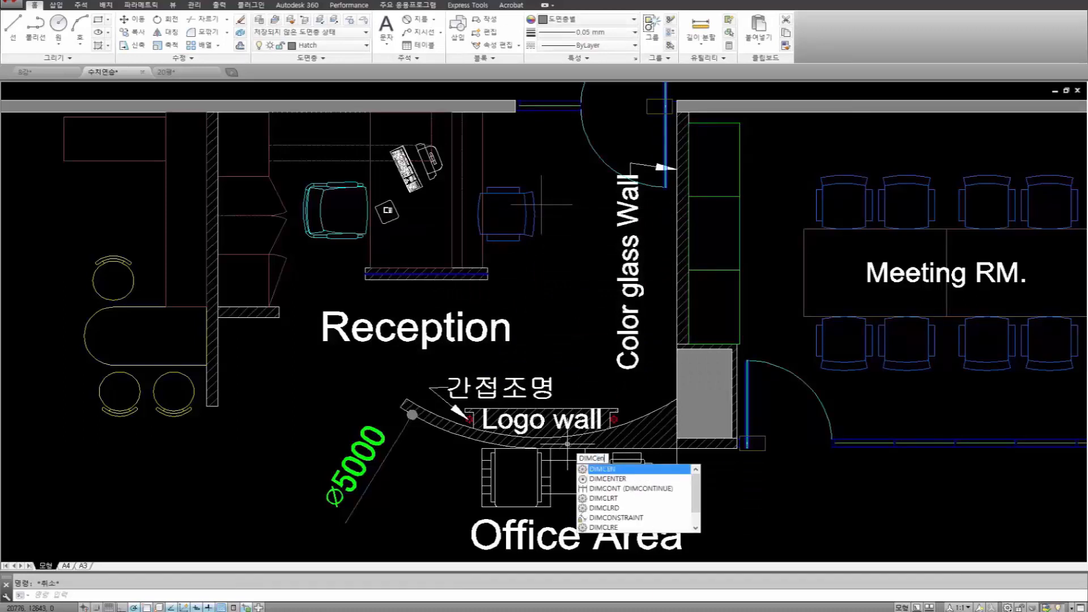
{"action": "key", "text": "Return"}
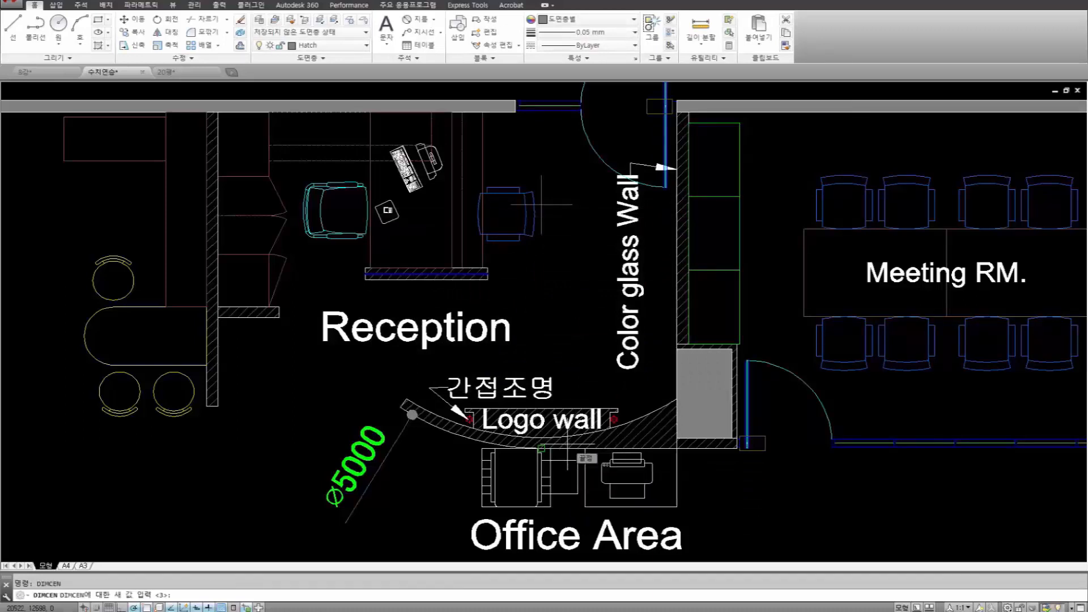
{"action": "type", "text": "0"}
{"action": "key", "text": "Return"}
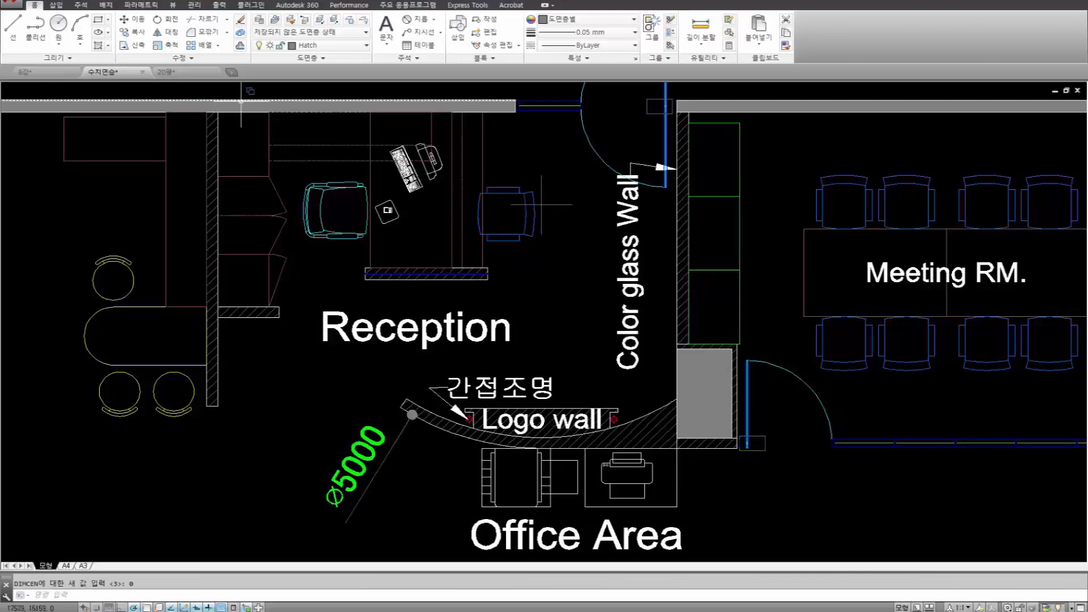
Apply the current dimension settings to every dimension in the office plan using DIM with UP and ALL.
{"action": "type", "text": "dl"}
{"action": "type", "text": "m"}
{"action": "key", "text": "Return"}
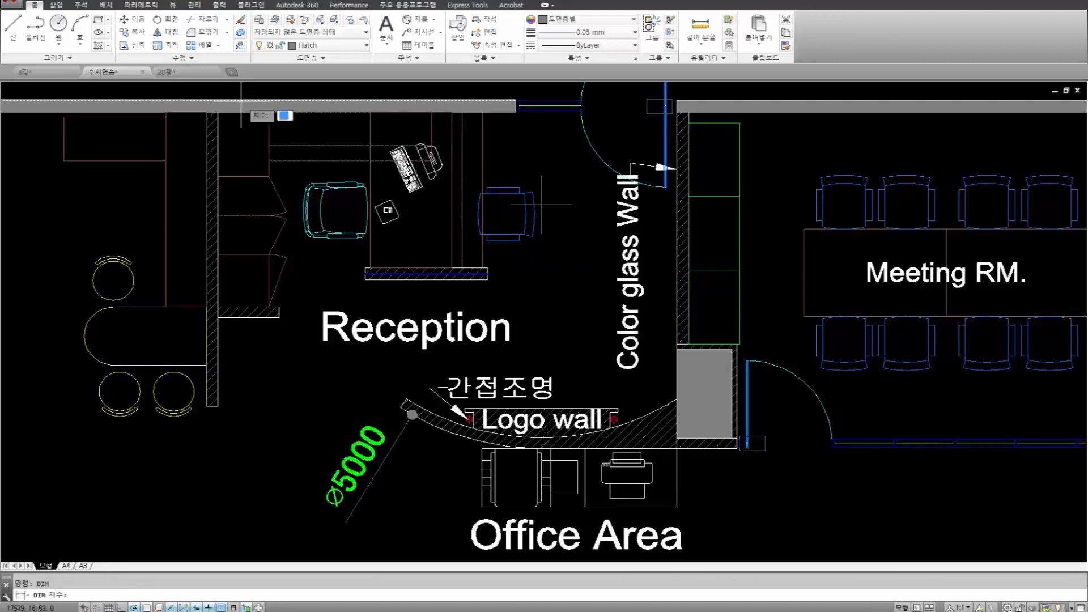
{"action": "type", "text": "up"}
{"action": "key", "text": "Return"}
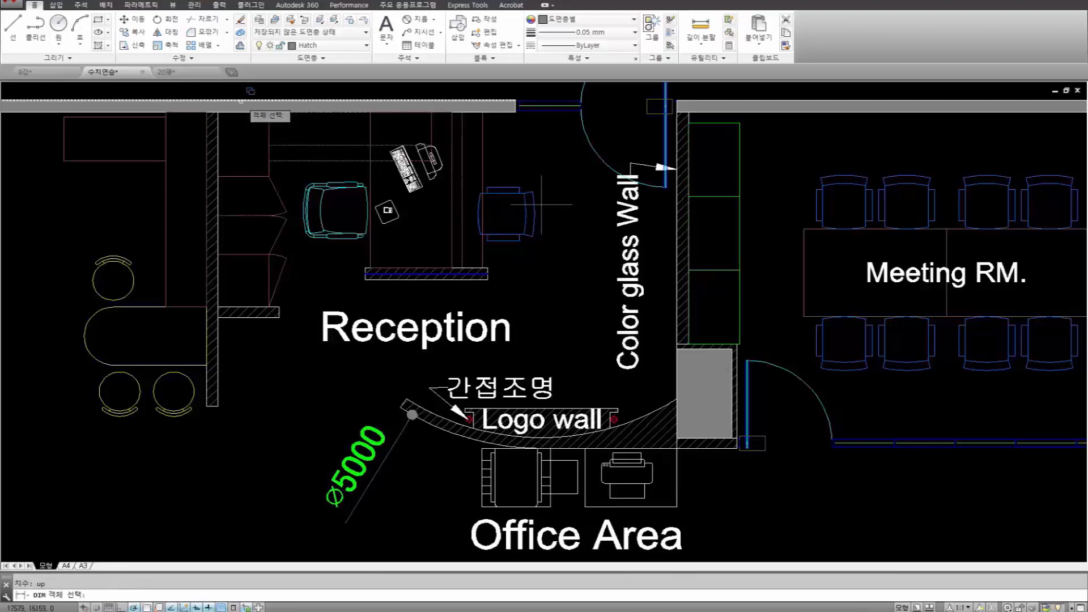
{"action": "type", "text": "a"}
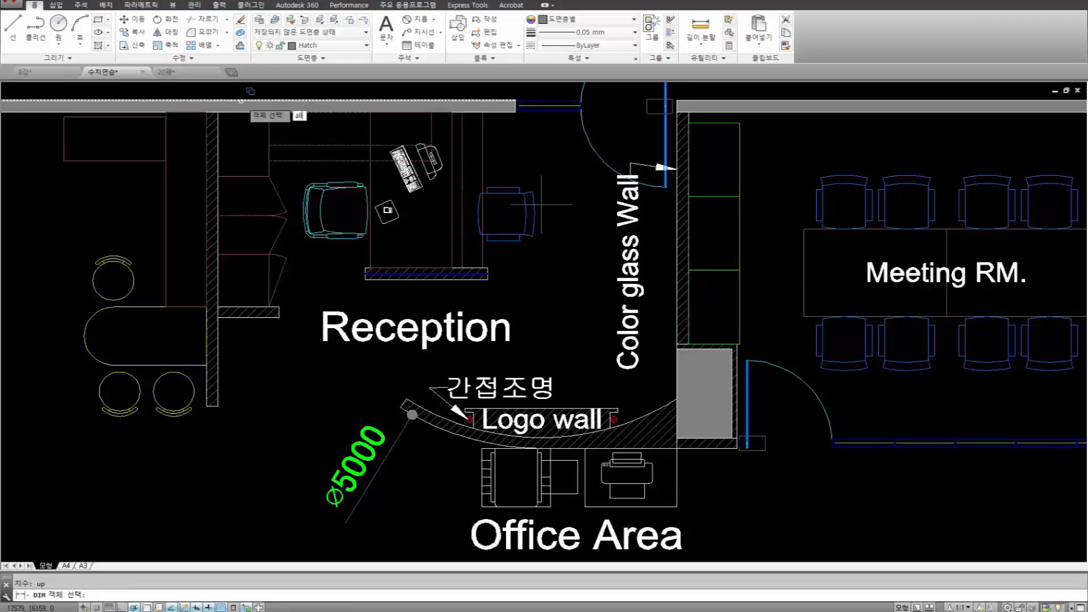
{"action": "type", "text": "ll"}
{"action": "key", "text": "Return"}
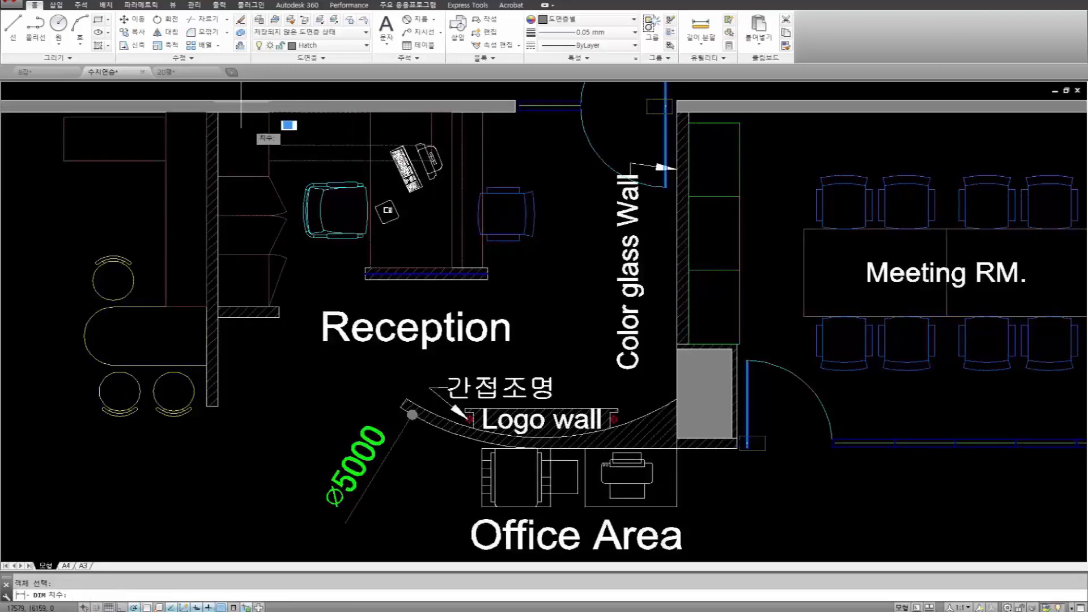
Review the dimension variable entries of the lesson outline in the 8강 drawing.
{"action": "scroll", "coordinate": [498, 254], "scroll_direction": "down", "scroll_amount": 2}
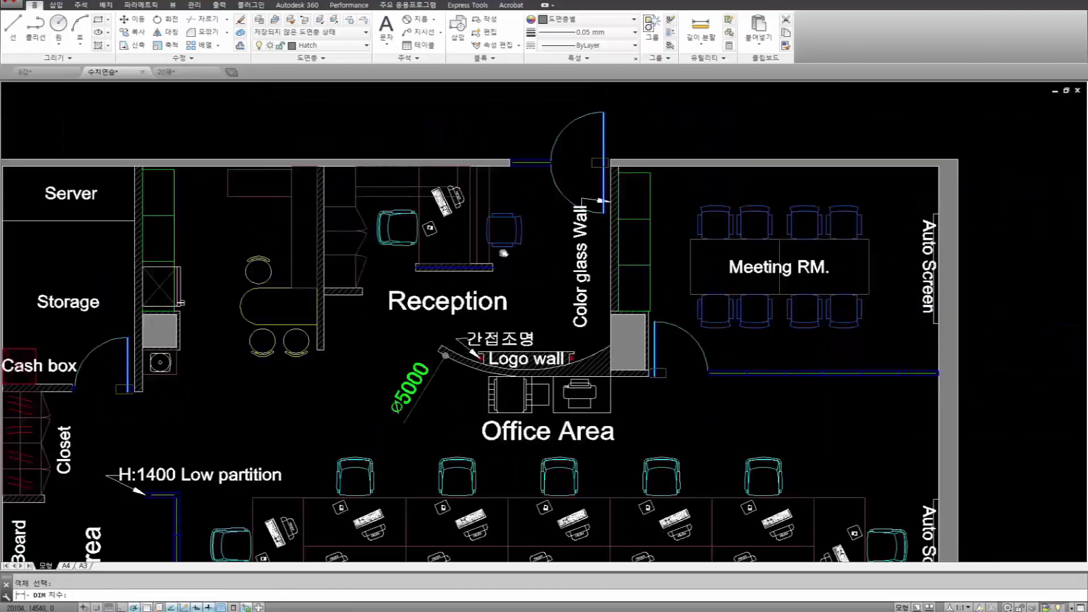
{"action": "scroll", "coordinate": [504, 253], "scroll_direction": "down", "scroll_amount": 3}
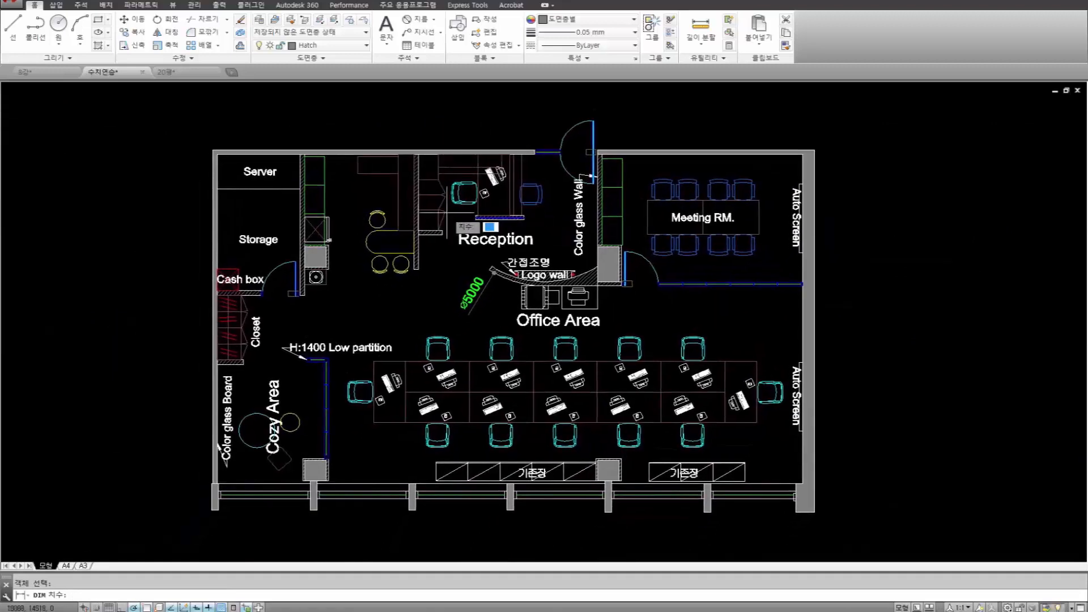
{"action": "left_click", "coordinate": [47, 73]}
{"action": "scroll", "coordinate": [376, 367], "scroll_direction": "up", "scroll_amount": 10}
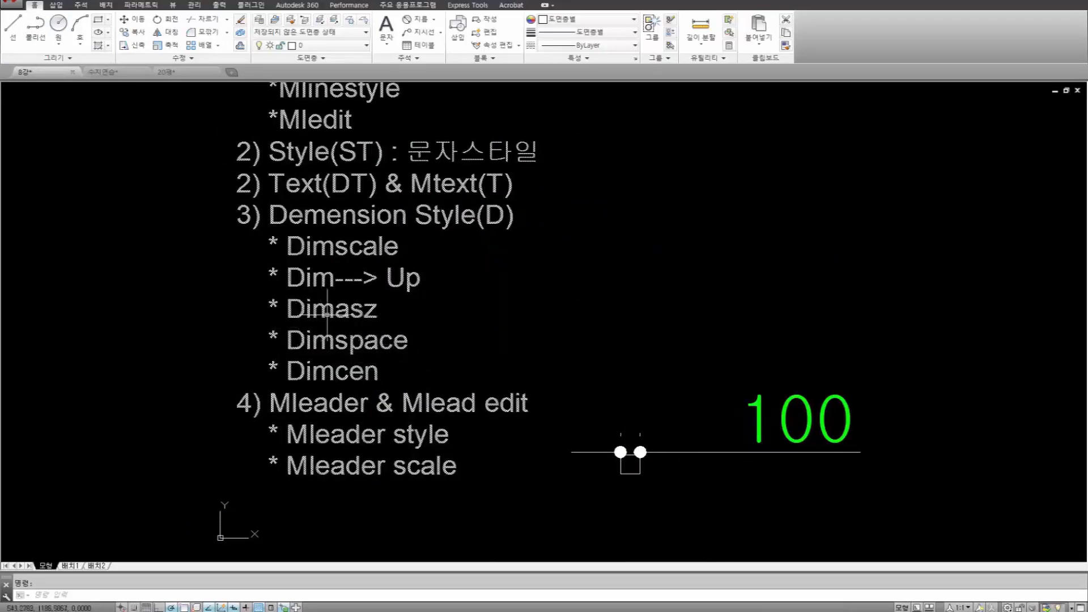
{"action": "scroll", "coordinate": [453, 317], "scroll_direction": "down", "scroll_amount": 8}
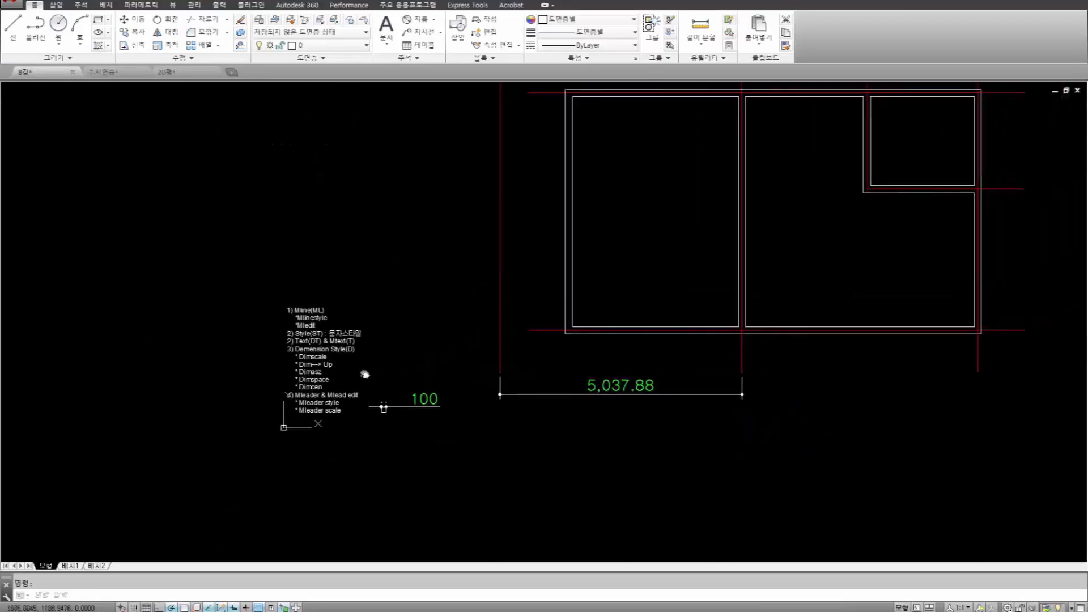
Switch to the 20평 house plan drawing and set the DIMASZ arrow size to 5.
{"action": "left_click", "coordinate": [187, 74]}
{"action": "scroll", "coordinate": [358, 211], "scroll_direction": "up", "scroll_amount": 2}
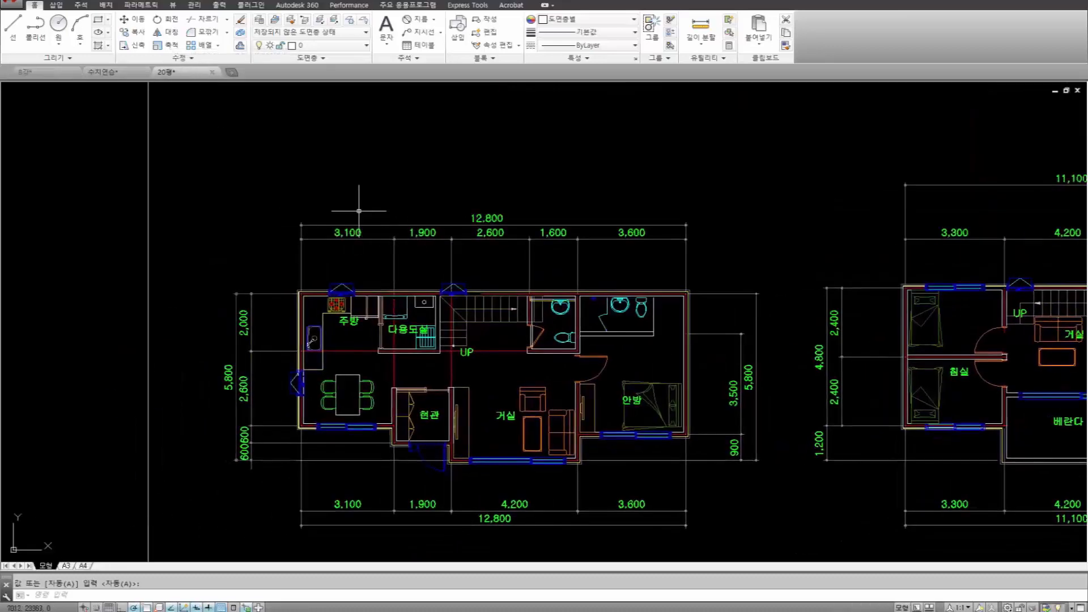
{"action": "scroll", "coordinate": [359, 210], "scroll_direction": "up", "scroll_amount": 2}
{"action": "type", "text": "DIM"}
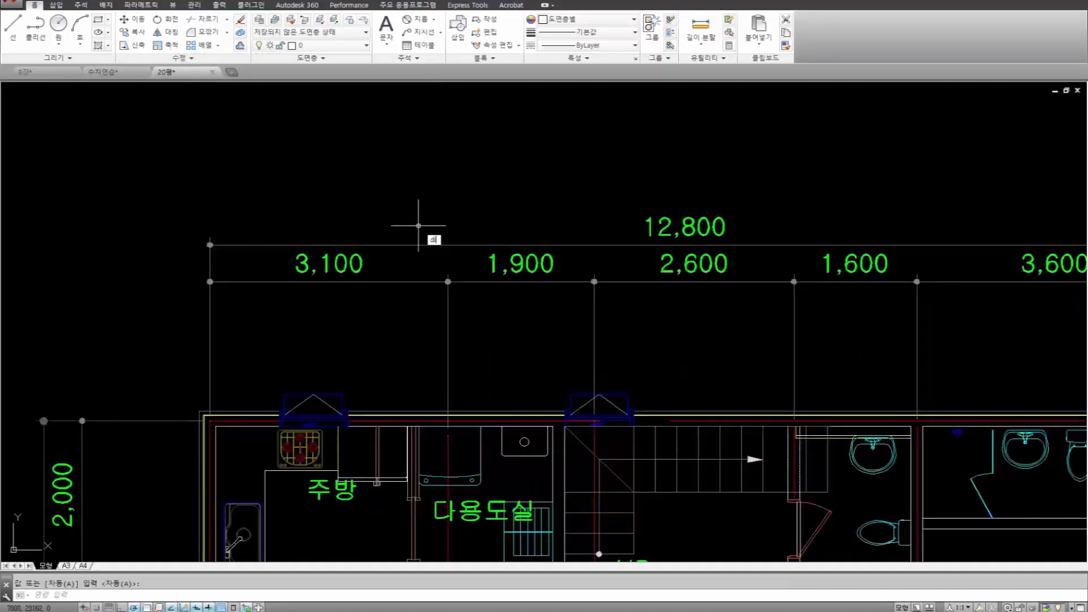
{"action": "type", "text": "ASZ"}
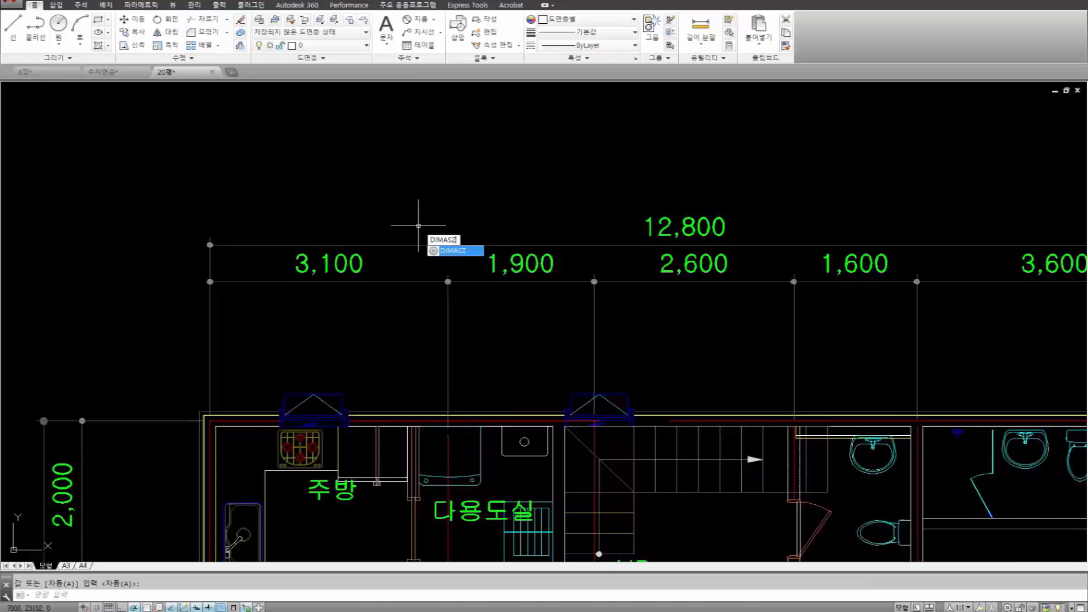
{"action": "key", "text": "Return"}
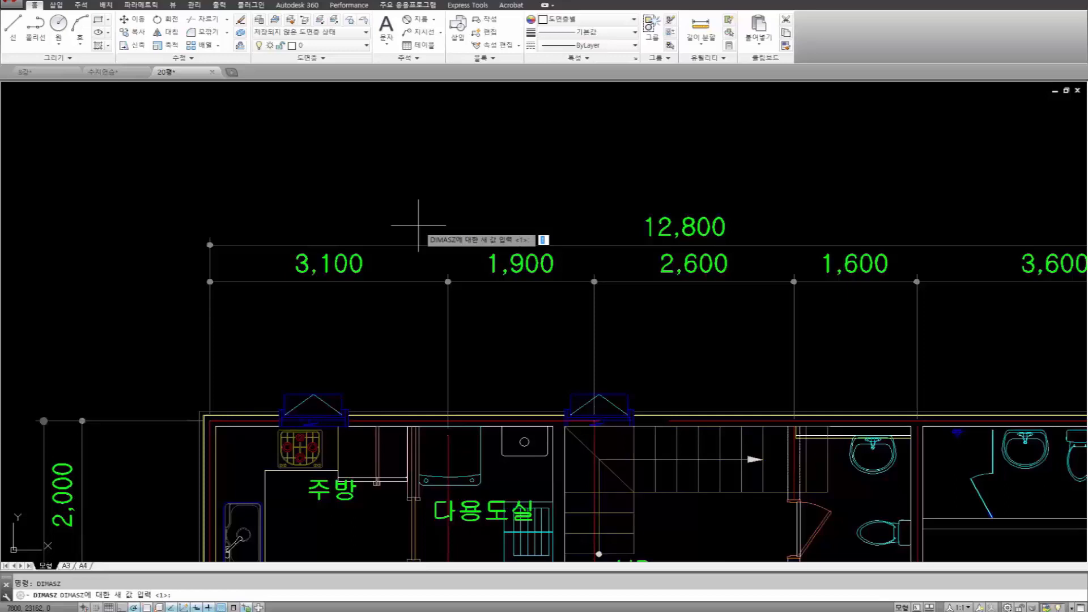
{"action": "type", "text": "5"}
{"action": "key", "text": "Return"}
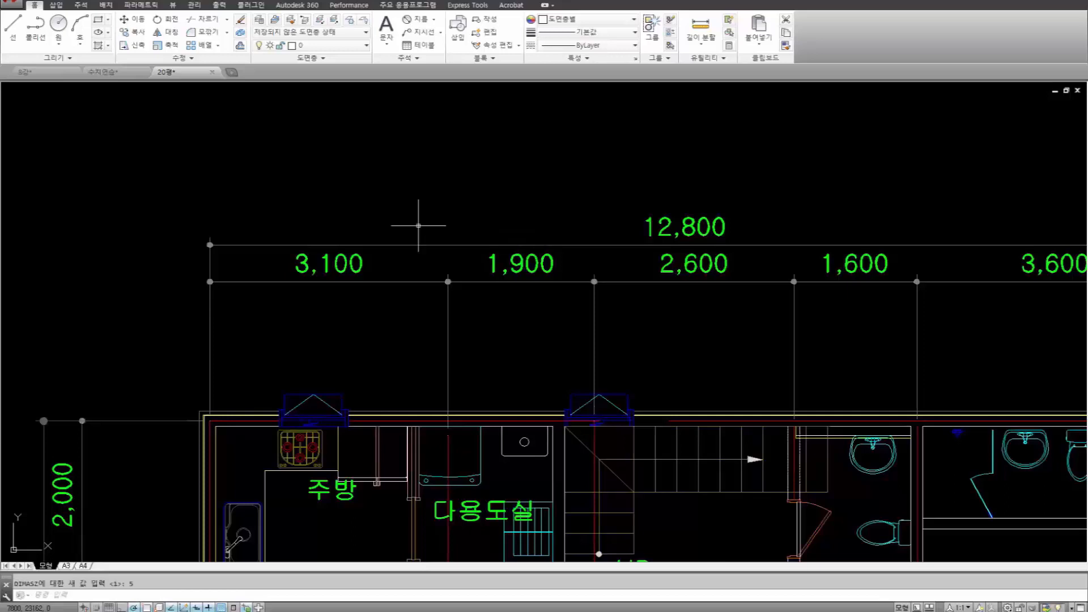
Apply the current dimension settings to every dimension in the house plan using DIM with UP and ALL.
{"action": "type", "text": "DIM"}
{"action": "key", "text": "Return"}
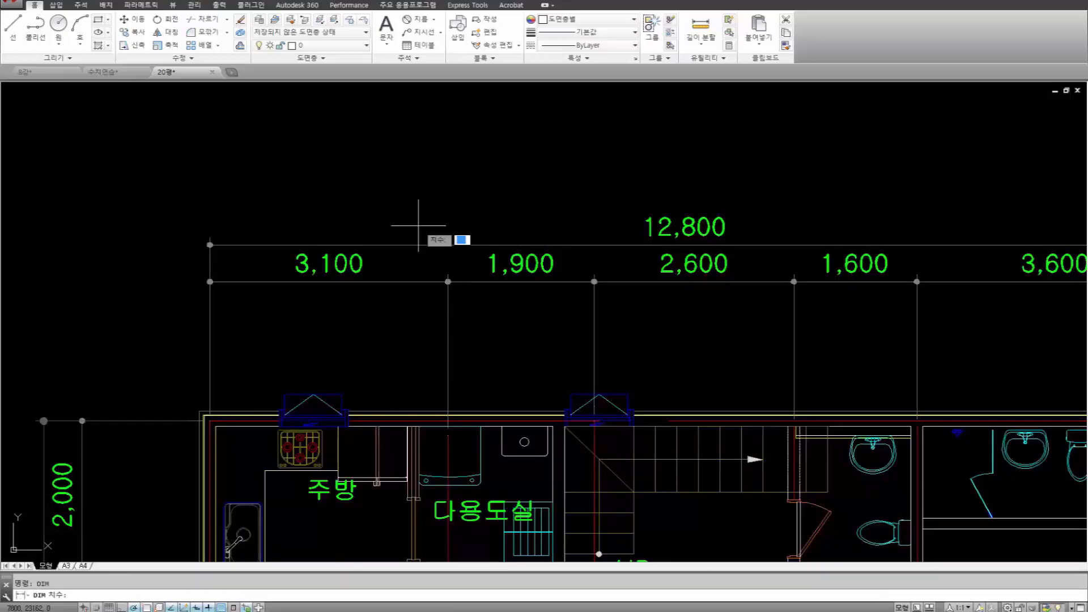
{"action": "type", "text": "up"}
{"action": "key", "text": "Return"}
{"action": "type", "text": "all"}
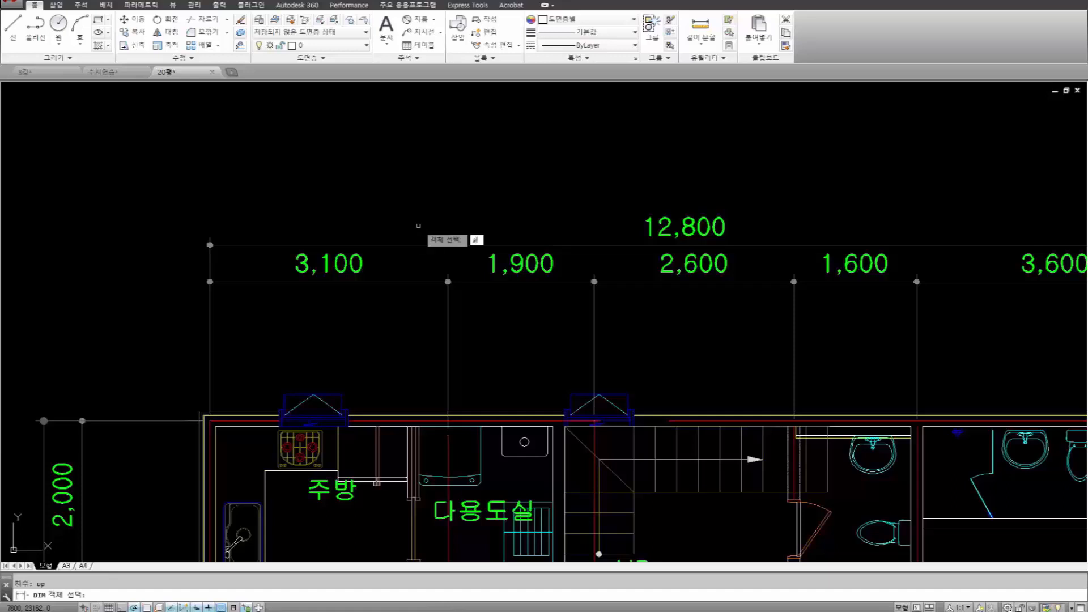
{"action": "key", "text": "Return"}
{"action": "key", "text": "Return"}
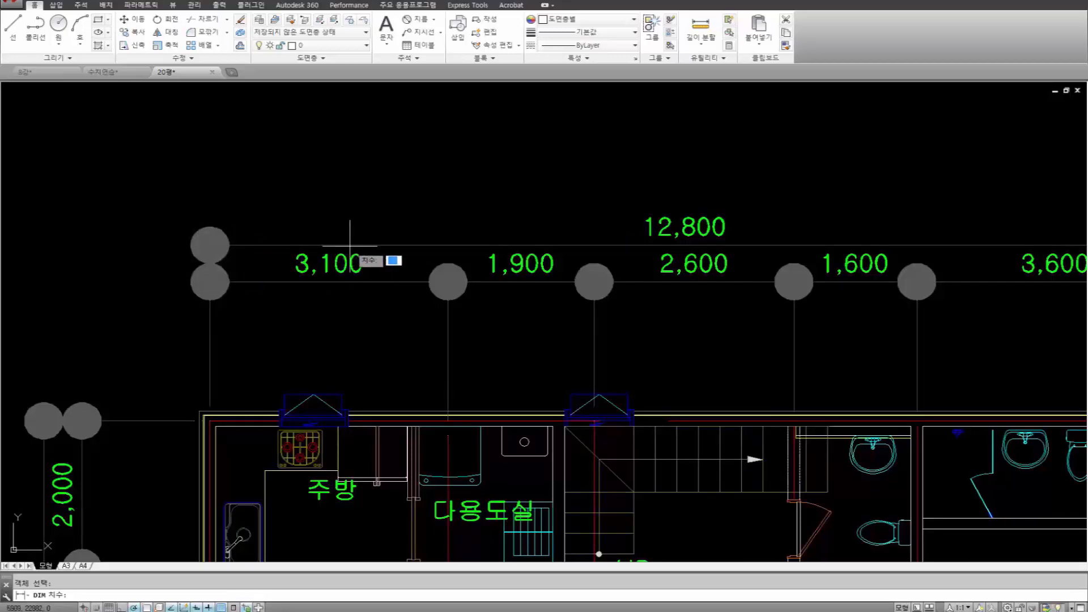
Undo the update of the house plan's dimensions and leave the DIM command.
{"action": "key", "text": "ctrl+z"}
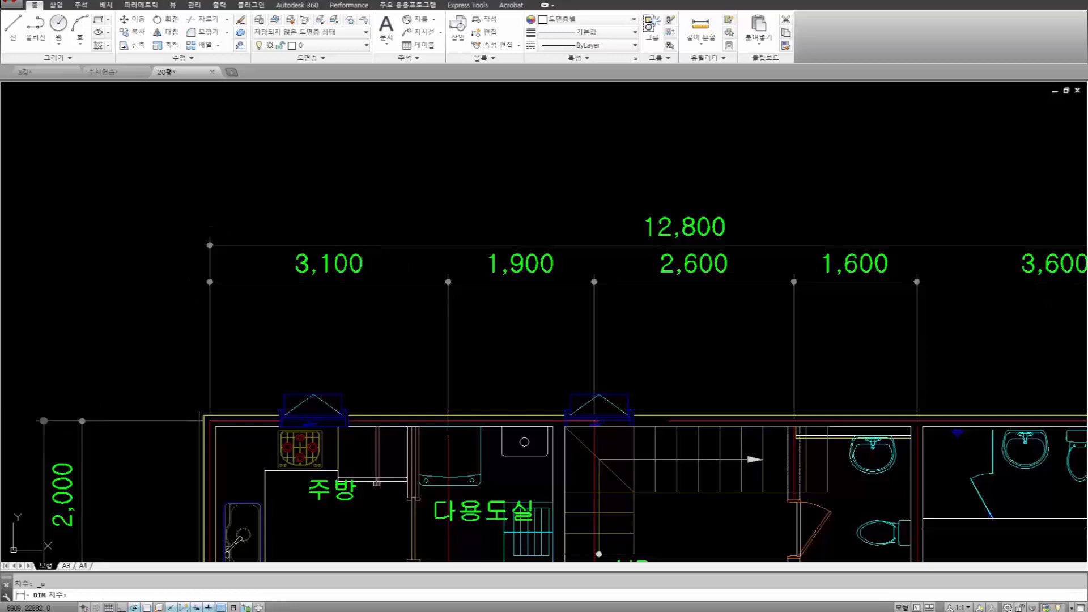
{"action": "key", "text": "Escape"}
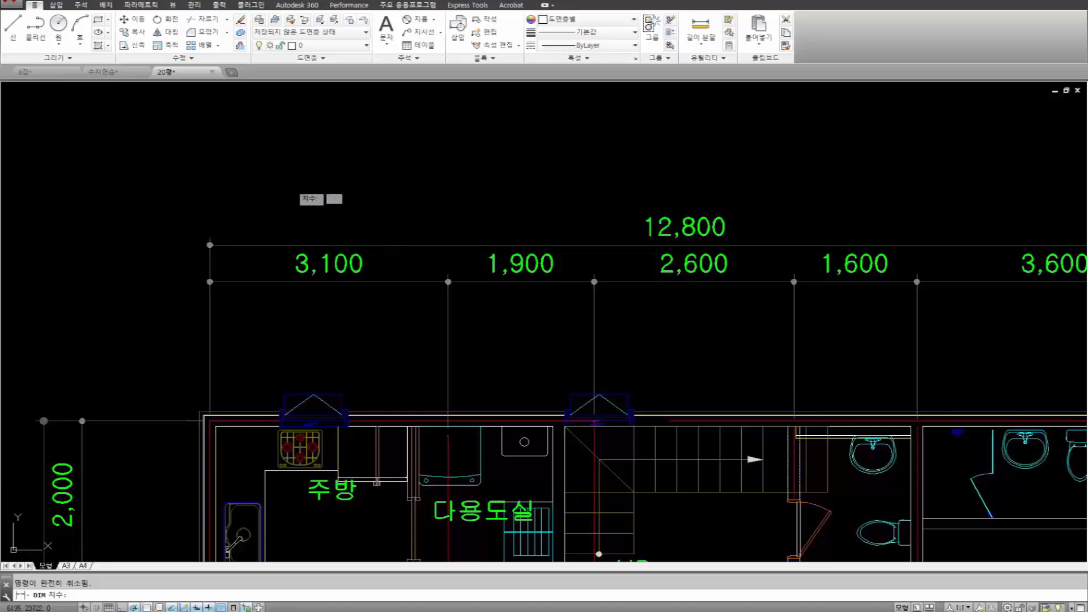
{"action": "key", "text": "Escape"}
{"action": "scroll", "coordinate": [290, 184], "scroll_direction": "down", "scroll_amount": 4}
{"action": "key", "text": "ctrl+z"}
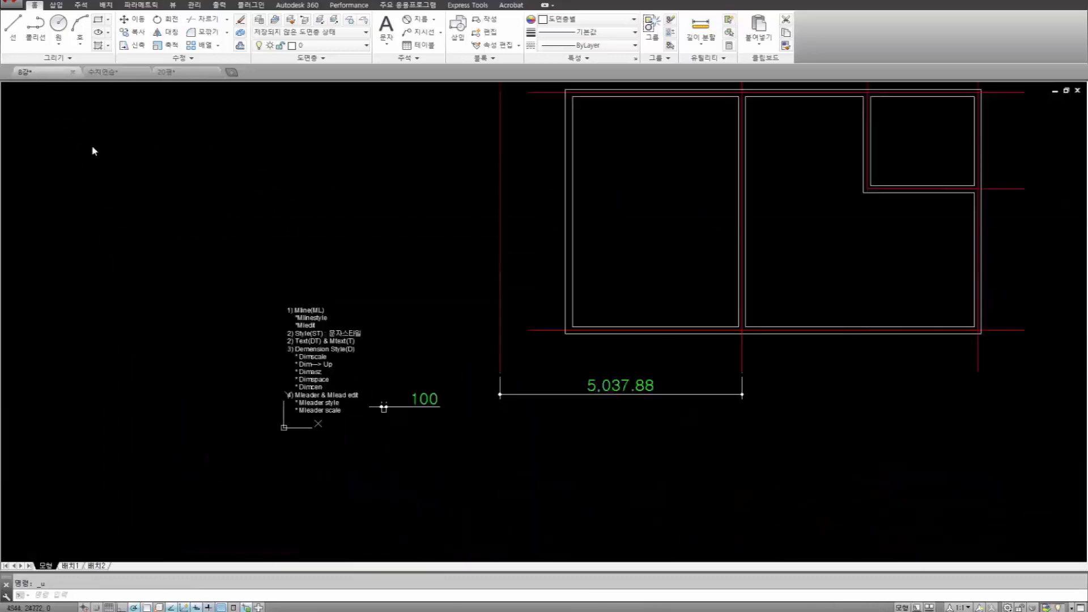
Review the dimension entries in the 8강 drawing's lesson outline and browse the suggested commands that begin with DIM.
{"action": "scroll", "coordinate": [342, 334], "scroll_direction": "up", "scroll_amount": 6}
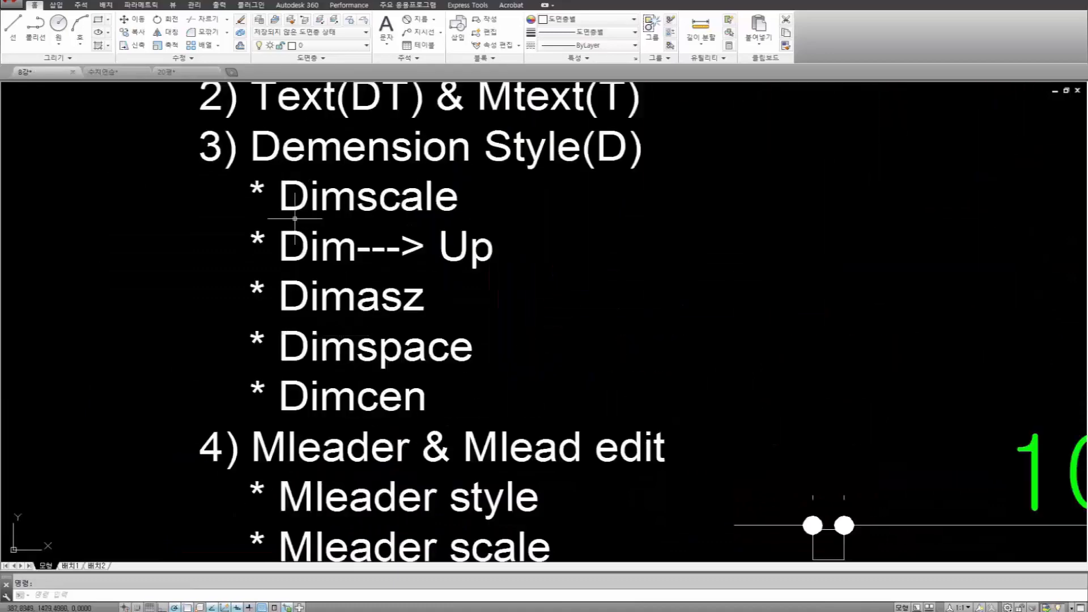
{"action": "middle_click_drag", "start_coordinate": [364, 230], "coordinate": [501, 249]}
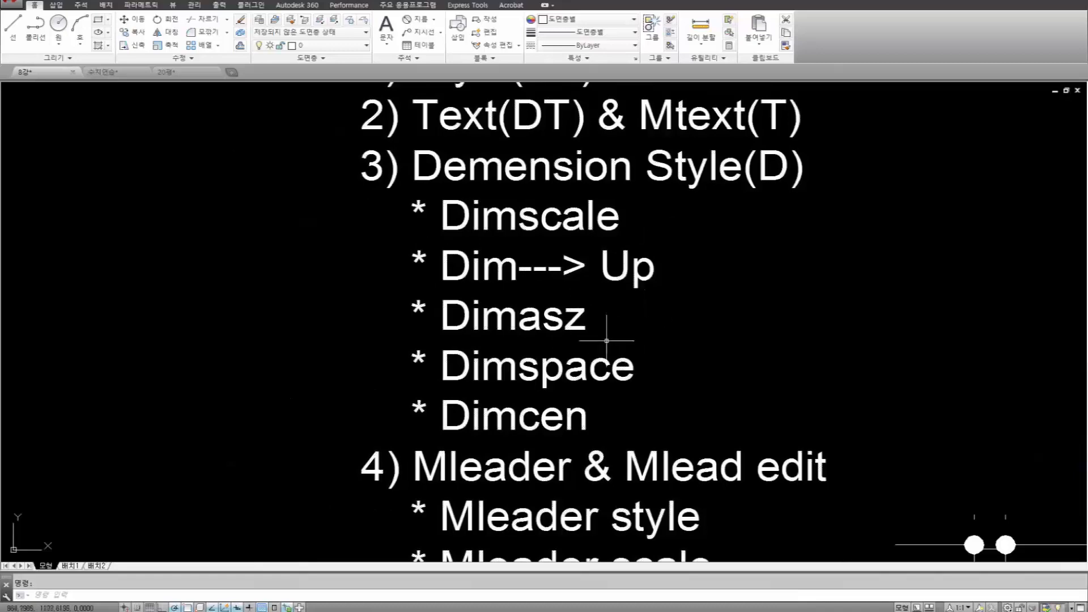
{"action": "scroll", "coordinate": [567, 412], "scroll_direction": "down", "scroll_amount": 2}
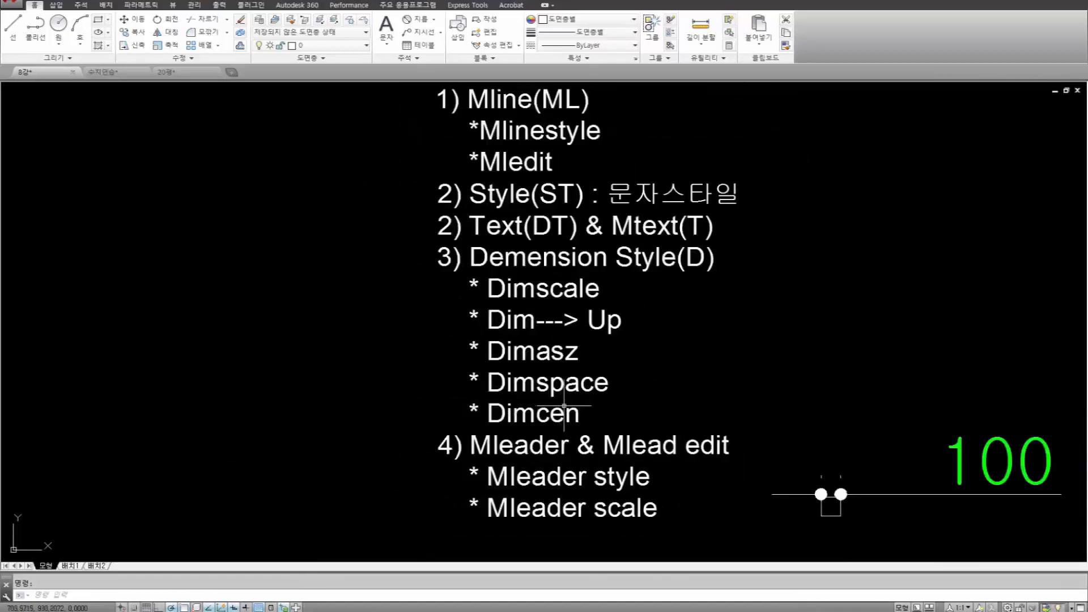
{"action": "middle_click_drag", "start_coordinate": [567, 413], "coordinate": [448, 406]}
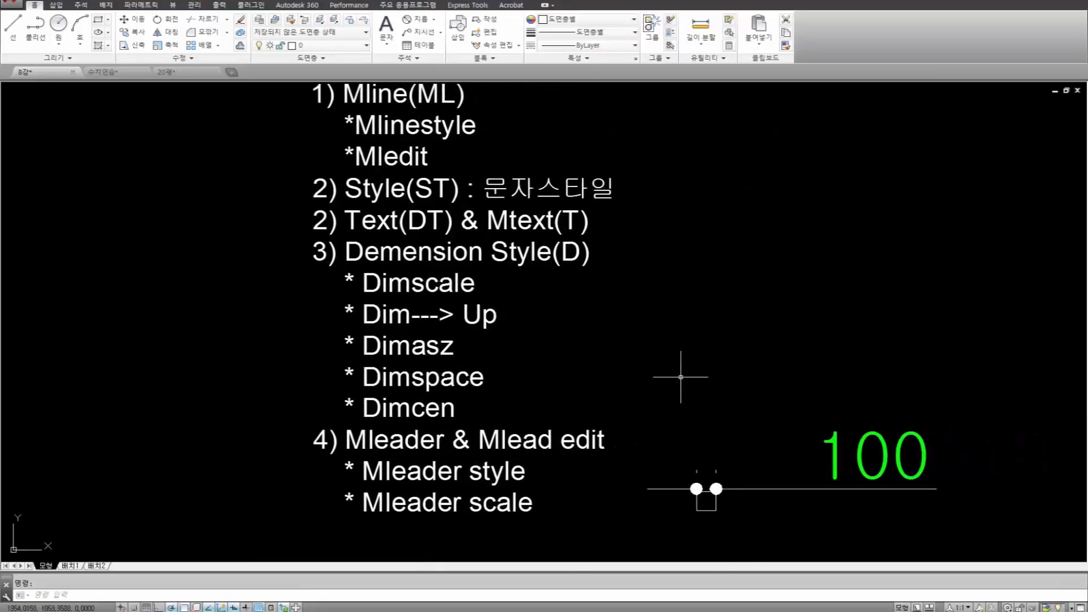
{"action": "type", "text": "DIM"}
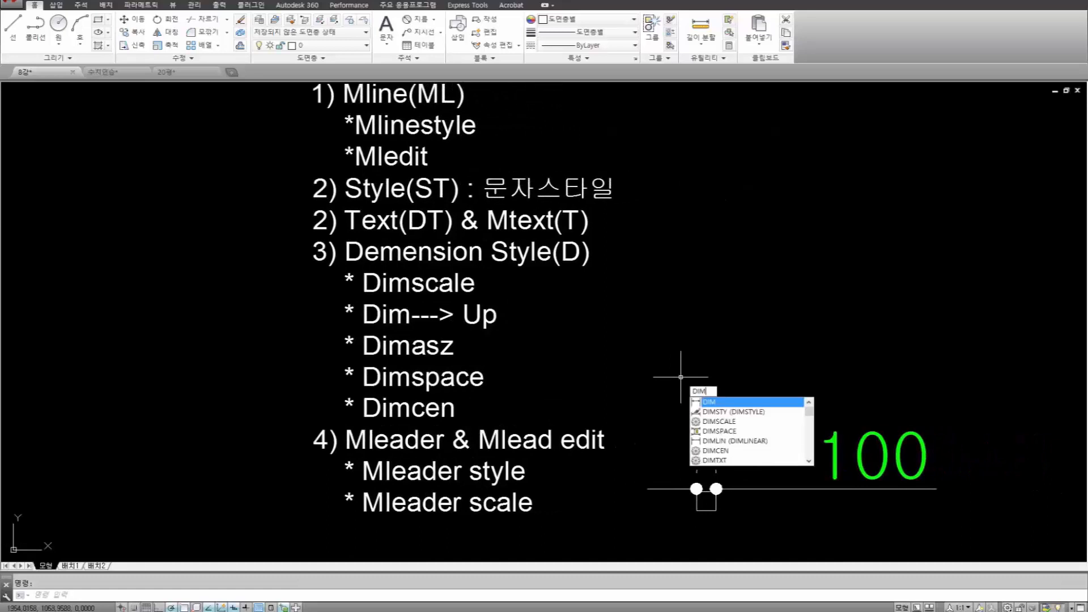
{"action": "type", "text": "SCALE"}
{"action": "key", "text": "Down"}
{"action": "key", "text": "Down"}
{"action": "key", "text": "Down"}
{"action": "key", "text": "Down"}
{"action": "key", "text": "Down"}
{"action": "key", "text": "Down"}
{"action": "key", "text": "Down"}
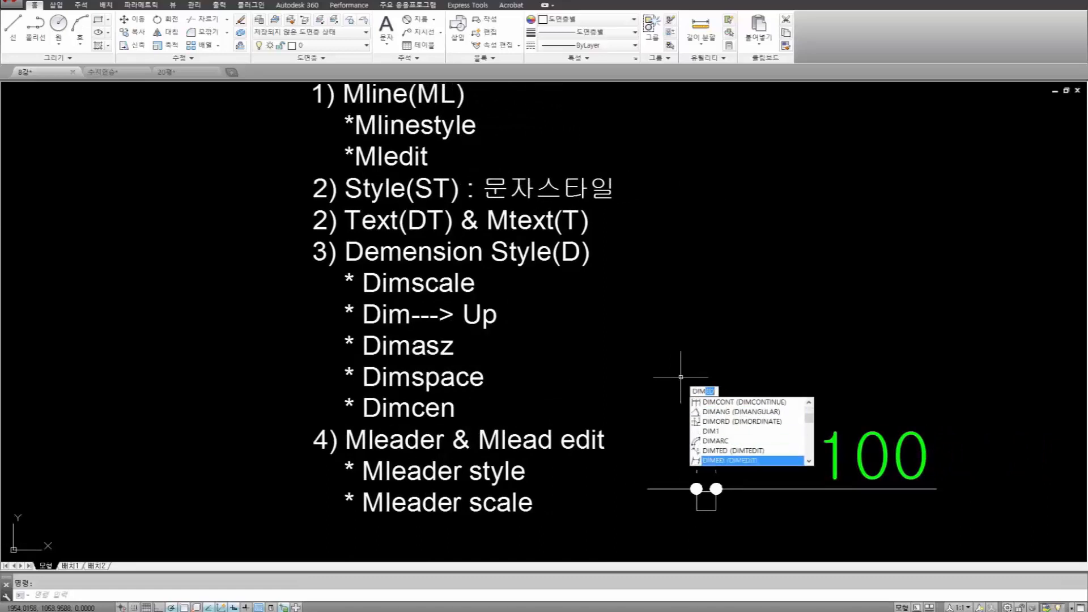
{"action": "key", "text": "Escape"}
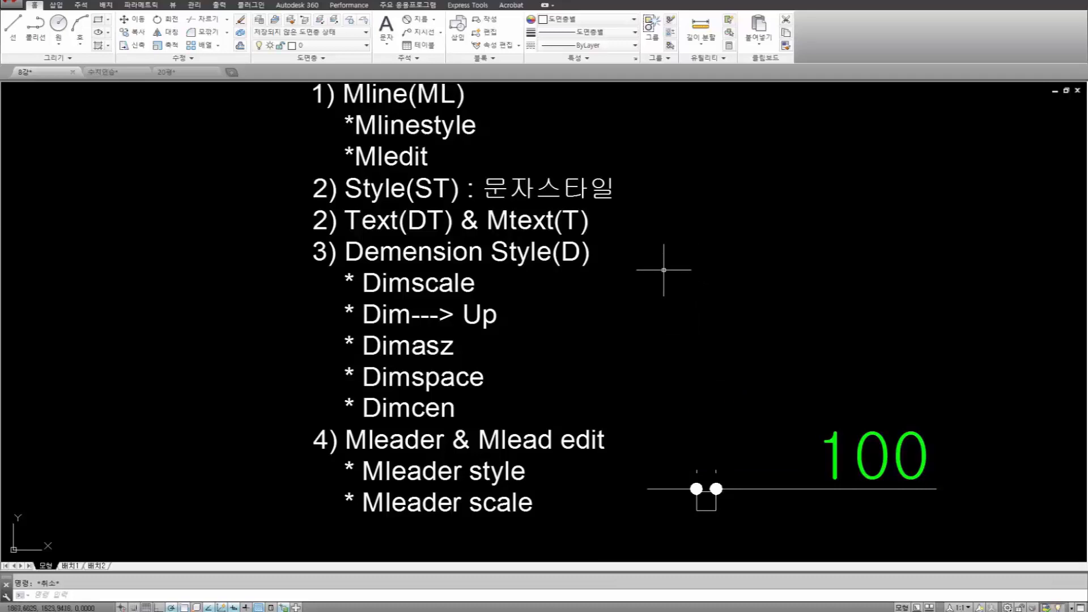
Review the symbols and arrows and the fit settings in the ISO-25 dimension style override.
{"action": "type", "text": "d"}
{"action": "key", "text": "Return"}
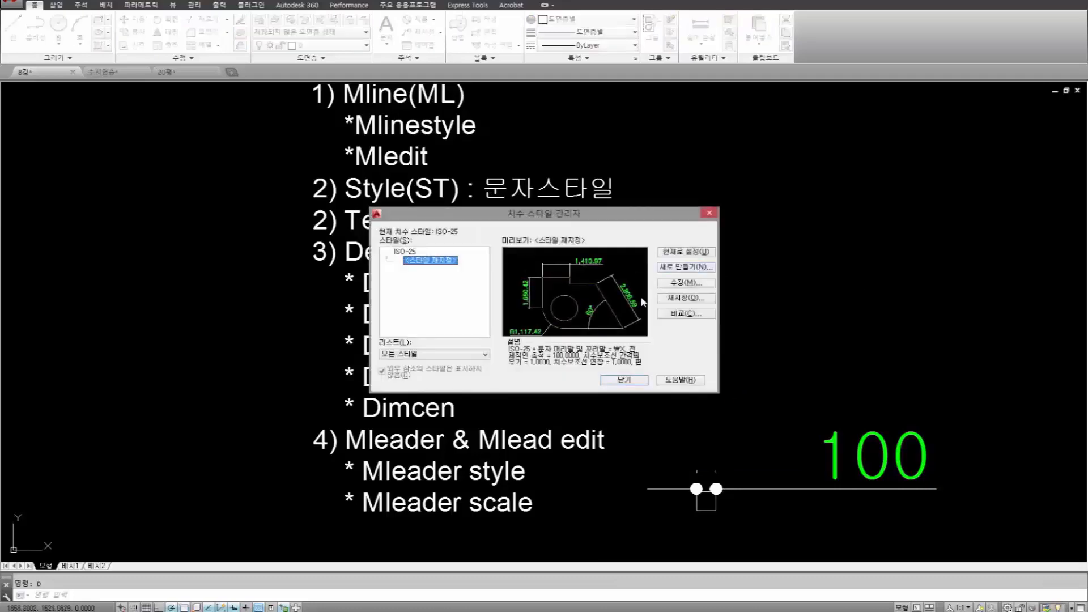
{"action": "left_click", "coordinate": [686, 297]}
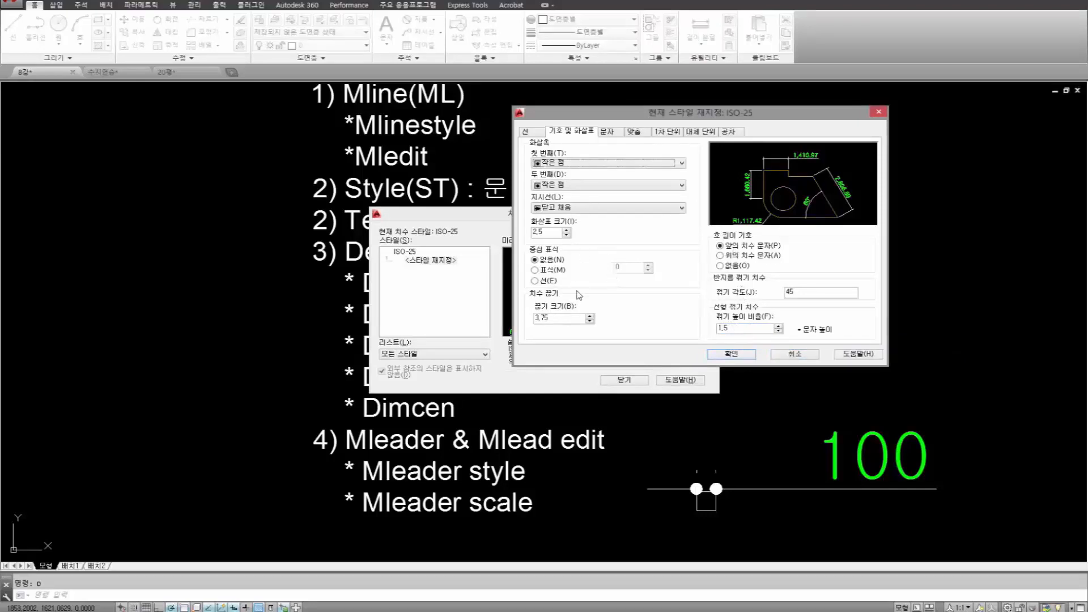
{"action": "left_click", "coordinate": [641, 133]}
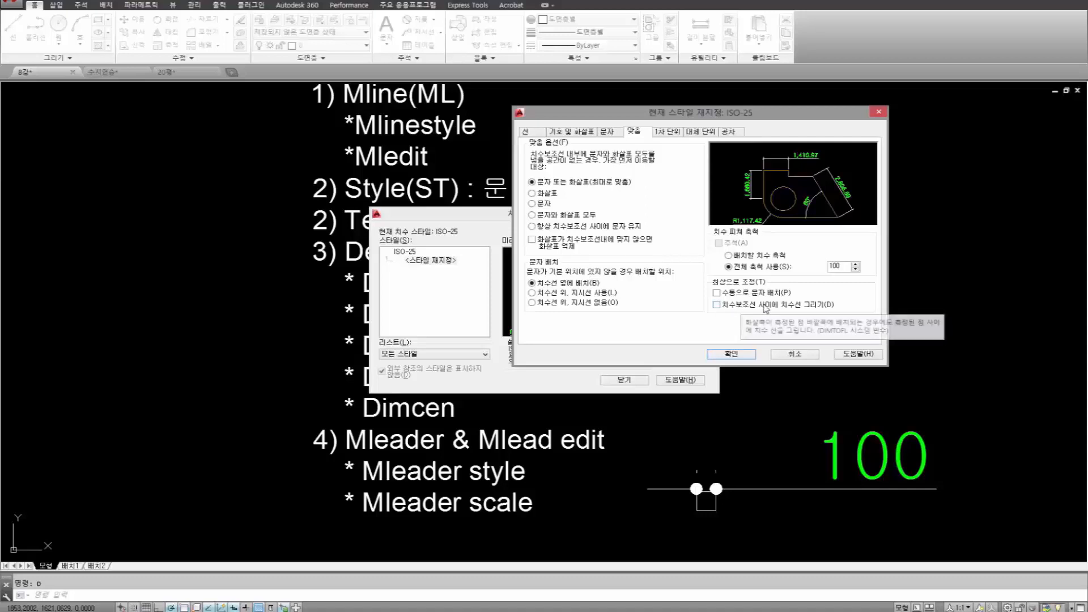
{"action": "left_click", "coordinate": [732, 354]}
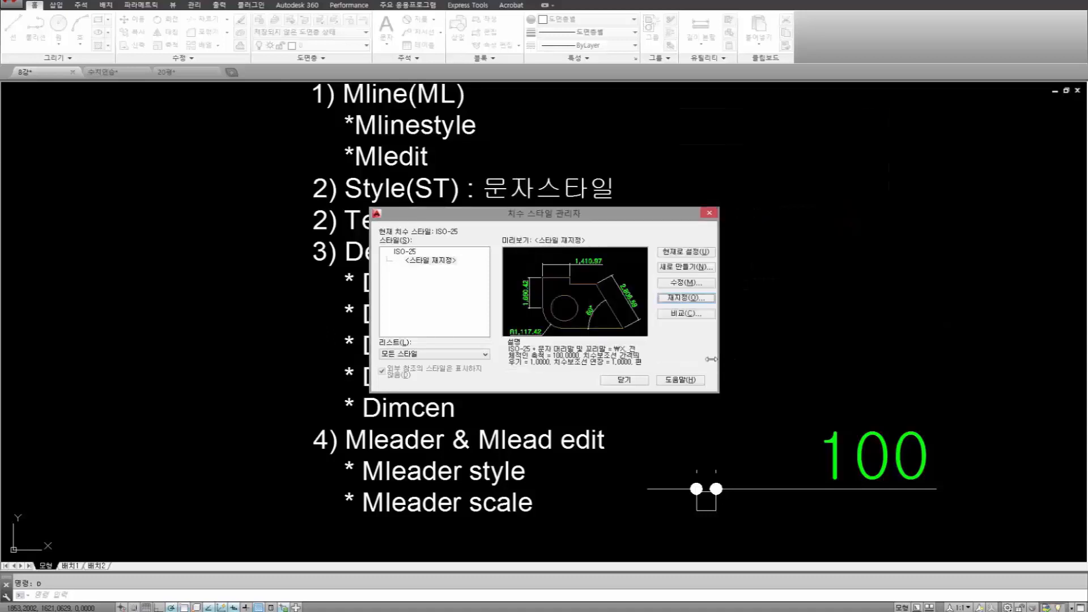
{"action": "left_click", "coordinate": [625, 380]}
Draw a multileader below the 5,037.88 dimension and enter the sample text "fsdfdsf".
{"action": "middle_click_drag", "start_coordinate": [499, 397], "coordinate": [535, 318]}
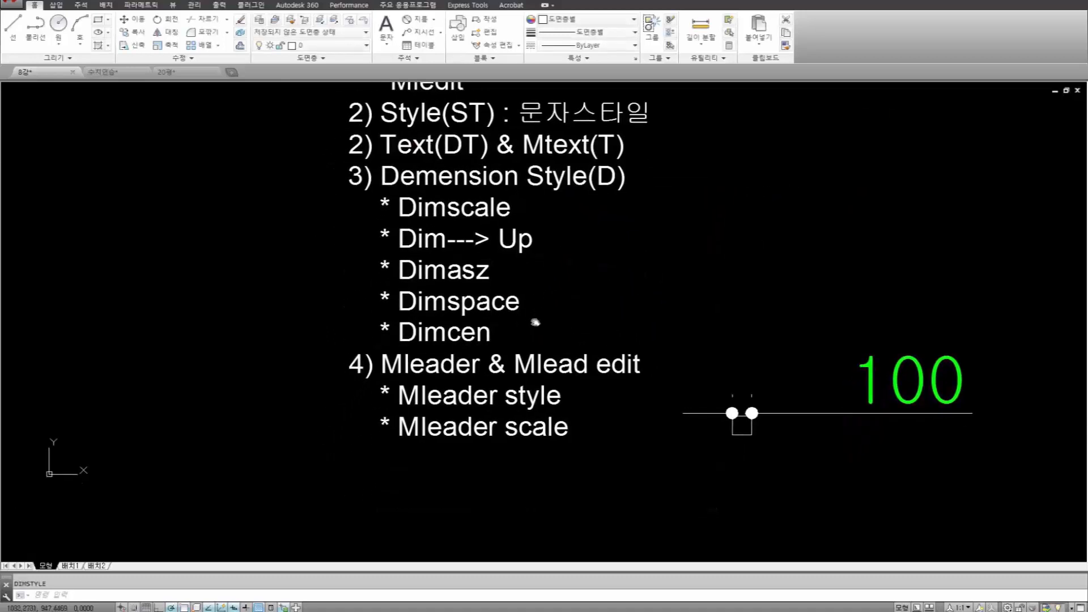
{"action": "scroll", "coordinate": [471, 367], "scroll_direction": "up", "scroll_amount": 3}
{"action": "middle_click_drag", "start_coordinate": [470, 367], "coordinate": [508, 318]}
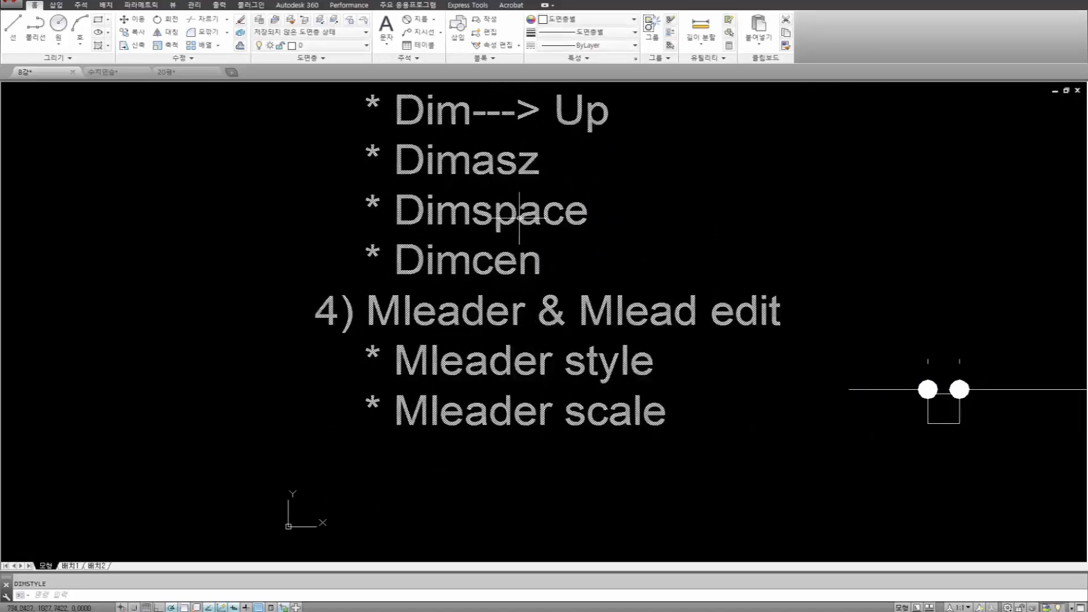
{"action": "left_click", "coordinate": [423, 32]}
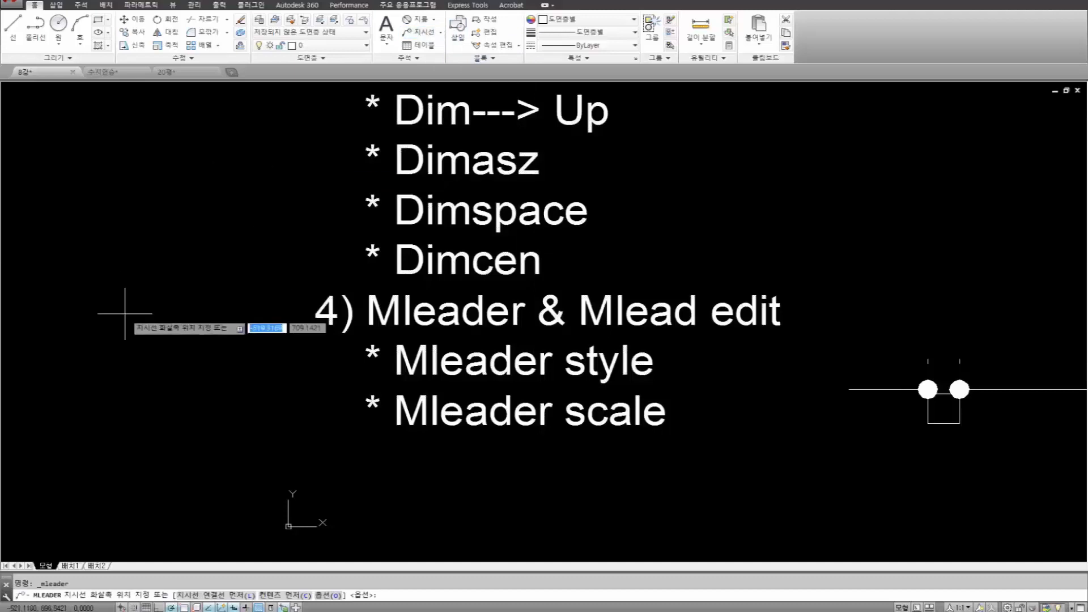
{"action": "left_click", "coordinate": [387, 473]}
{"action": "left_click", "coordinate": [475, 317]}
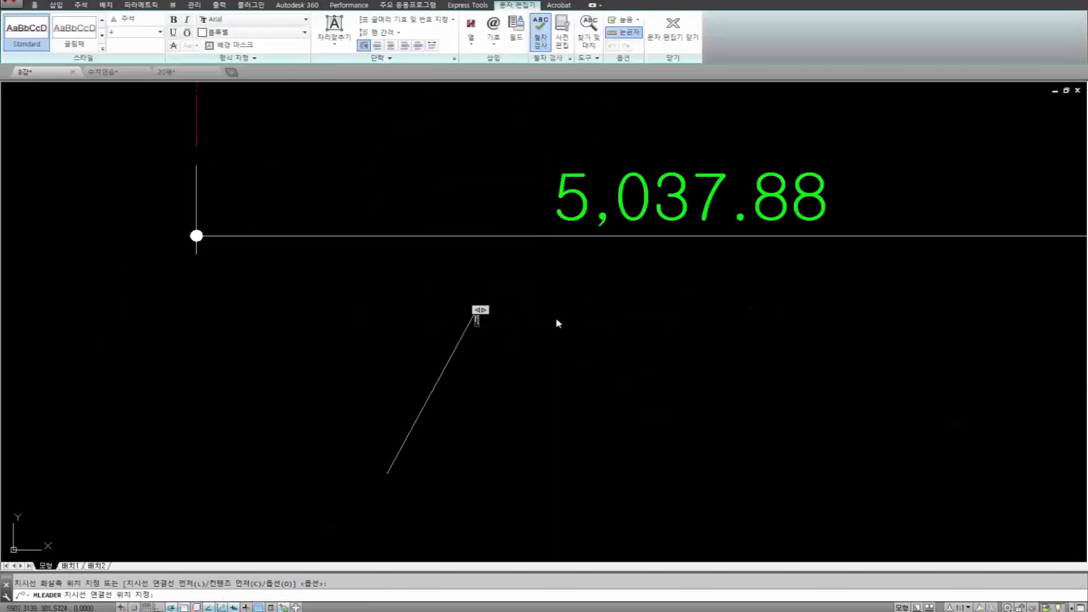
{"action": "type", "text": "fsdfdsf"}
{"action": "key", "text": "Escape"}
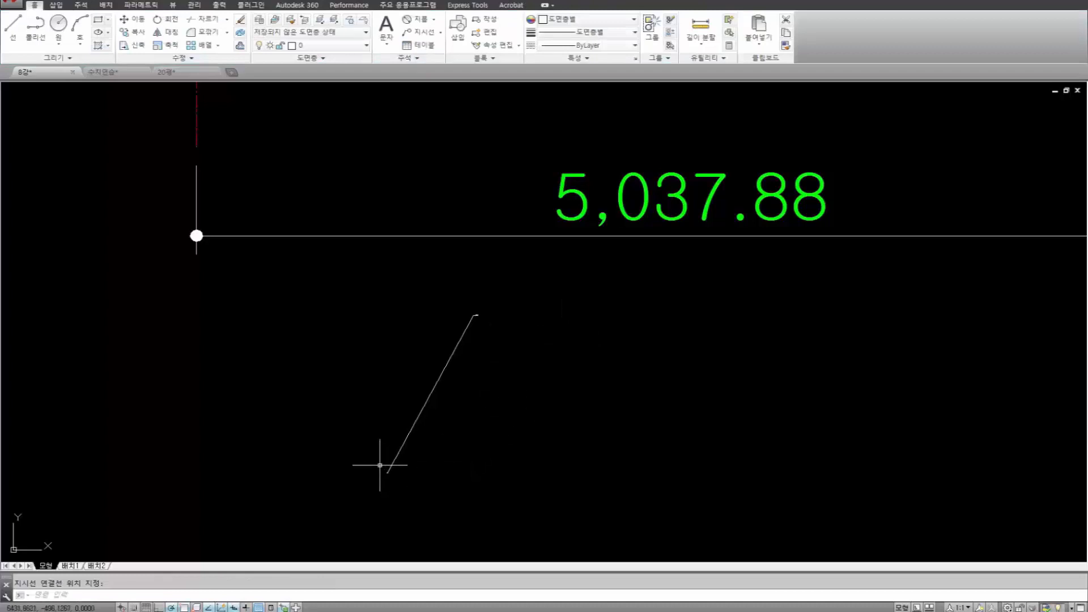
Delete the test multileader below the 5,037.88 dimension.
{"action": "left_click", "coordinate": [549, 484]}
{"action": "left_click", "coordinate": [343, 280]}
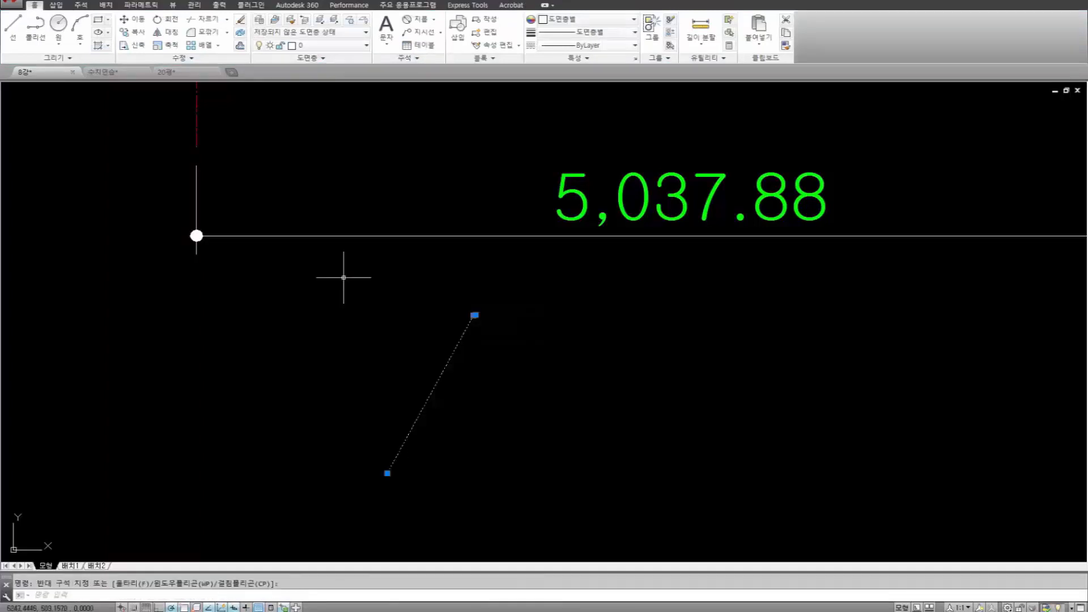
{"action": "key", "text": "Delete"}
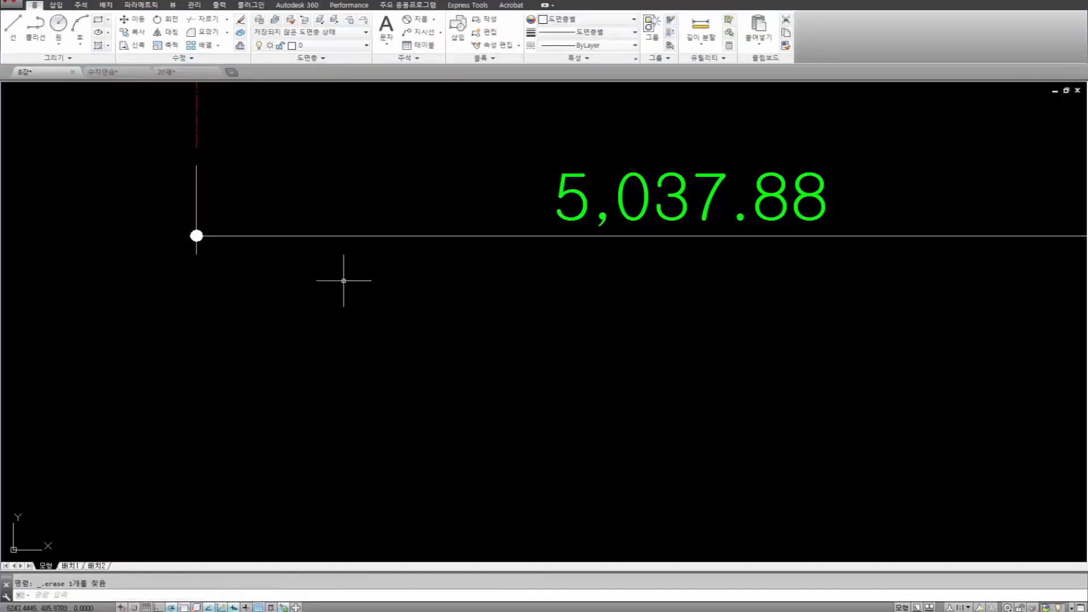
{"action": "key", "text": "Escape"}
Set the MLEADERSCALE multileader scale to 100.
{"action": "type", "text": "M"}
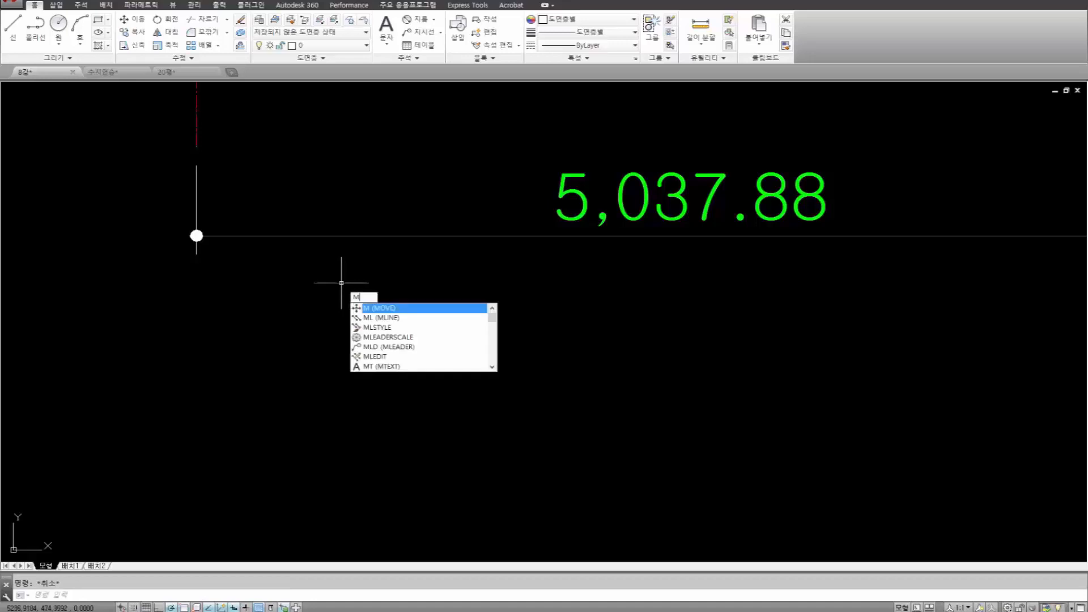
{"action": "type", "text": "lea"}
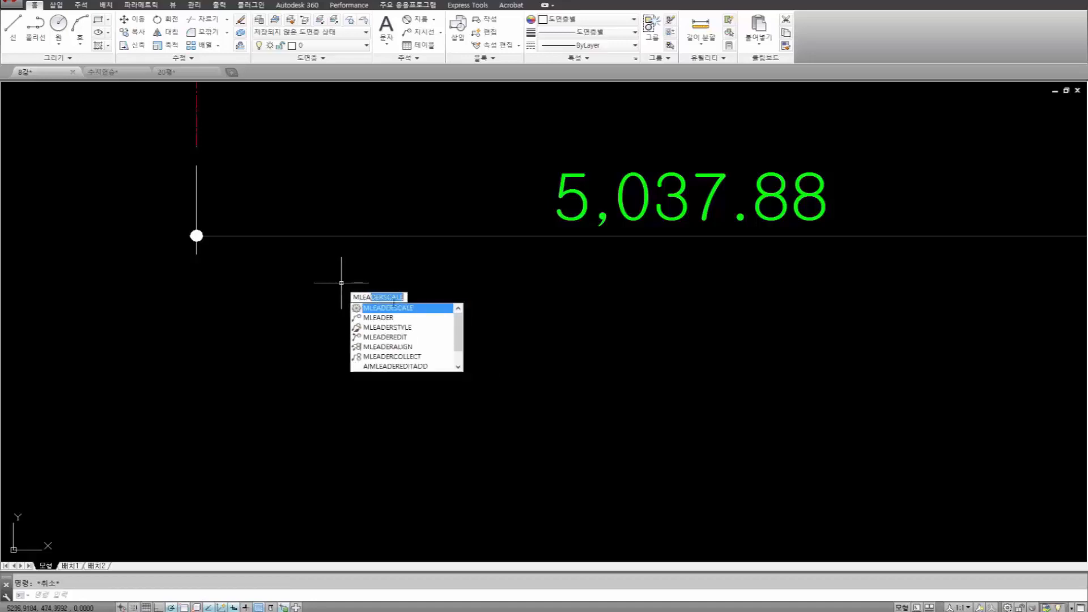
{"action": "key", "text": "Return"}
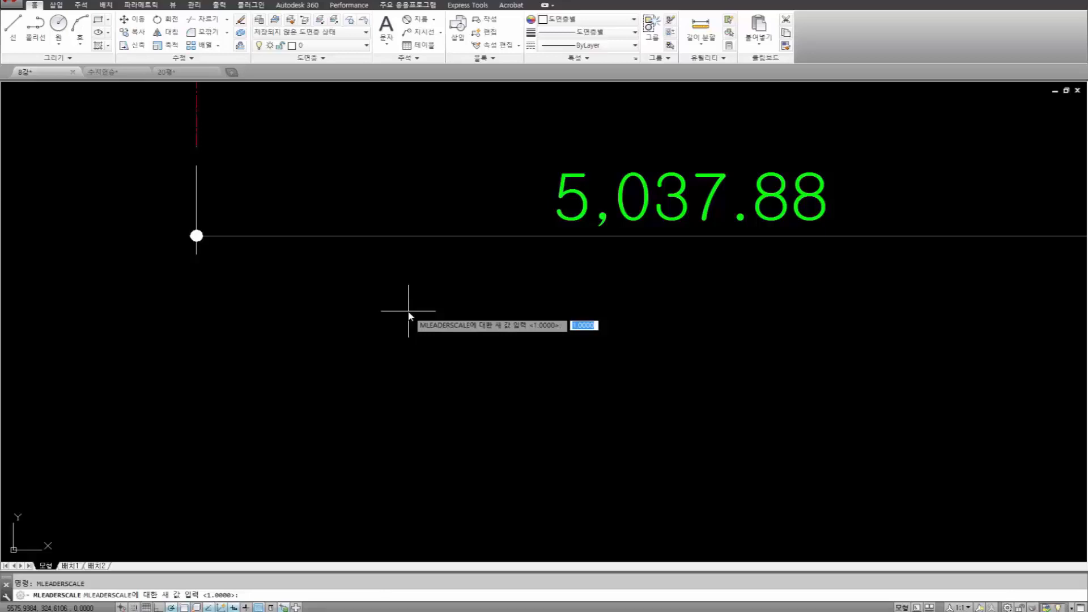
{"action": "type", "text": "100"}
{"action": "key", "text": "Return"}
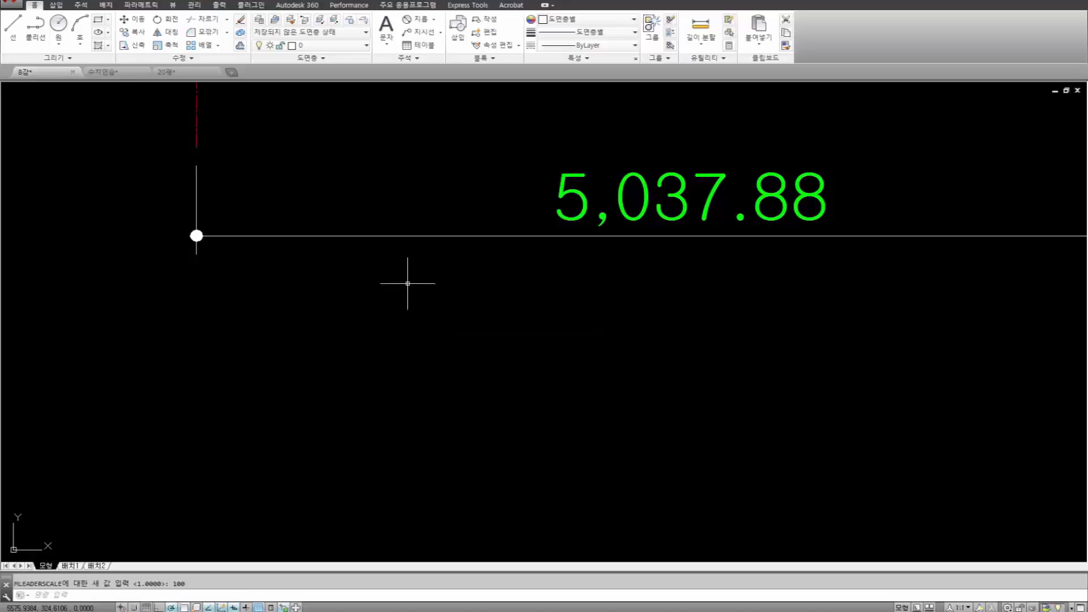
Draw a multileader without text below the 5,037.88 dimension.
{"action": "left_click", "coordinate": [418, 32]}
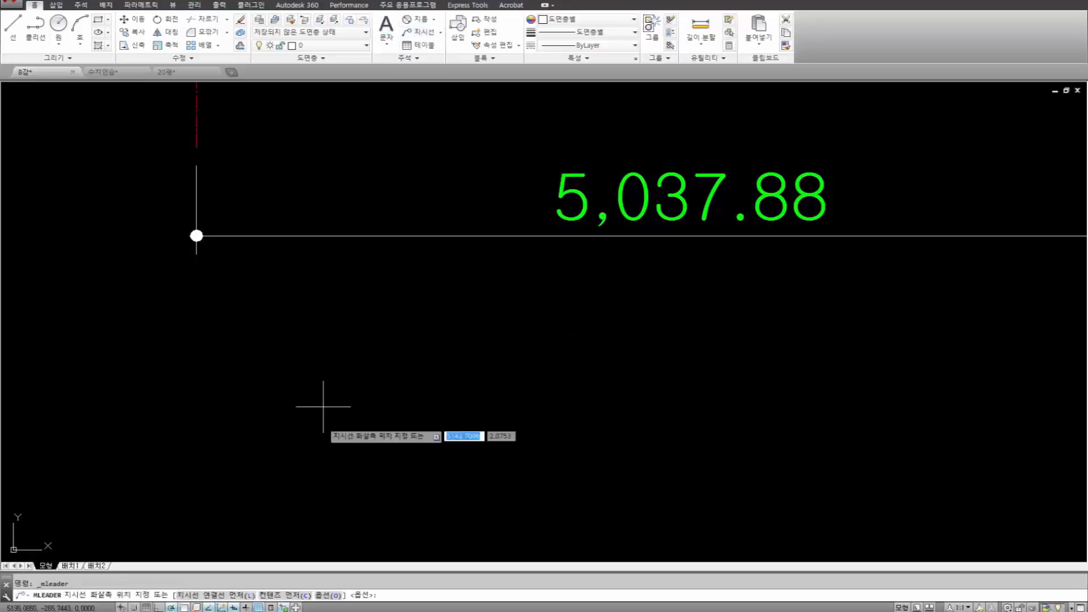
{"action": "left_click", "coordinate": [353, 475]}
{"action": "left_click", "coordinate": [387, 335]}
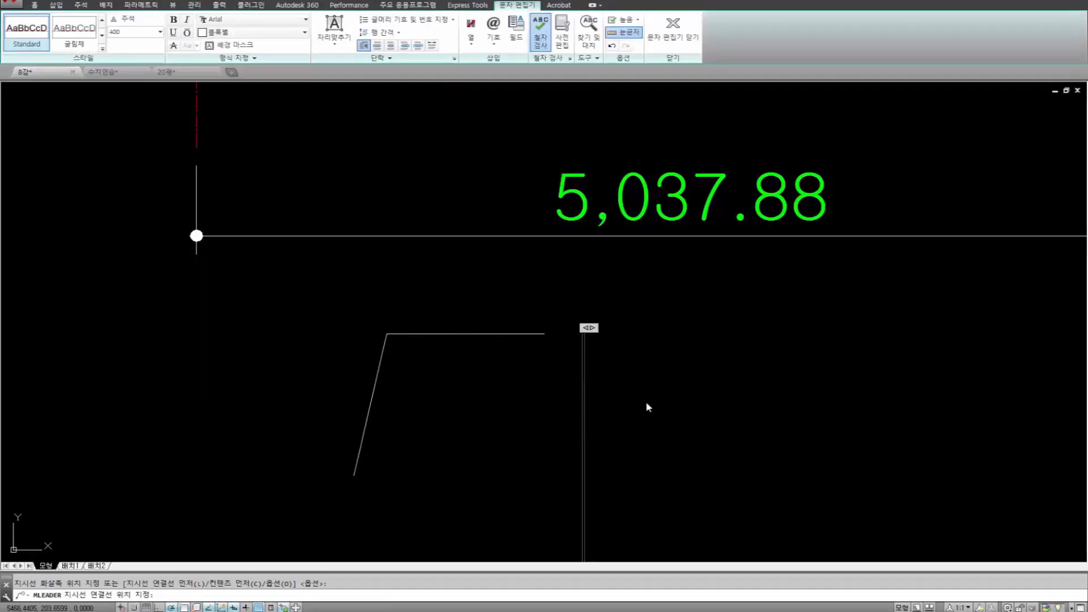
{"action": "key", "text": "Escape"}
{"action": "left_click", "coordinate": [568, 308]}
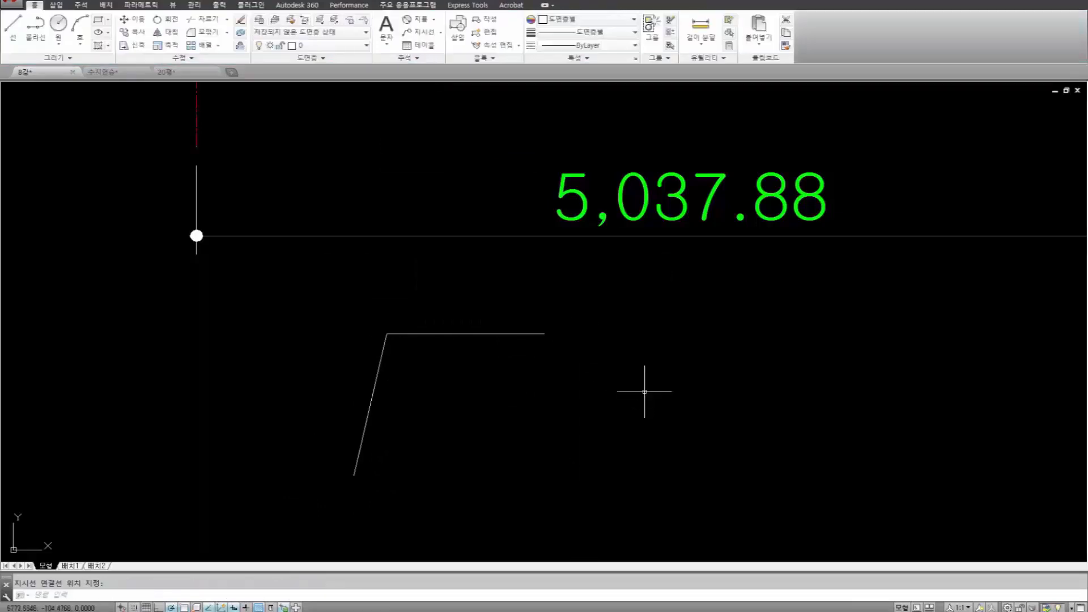
Delete the textless multileader below the 5,037.88 dimension.
{"action": "scroll", "coordinate": [518, 411], "scroll_direction": "down", "scroll_amount": 6}
{"action": "left_click", "coordinate": [616, 465]}
{"action": "left_click", "coordinate": [467, 381]}
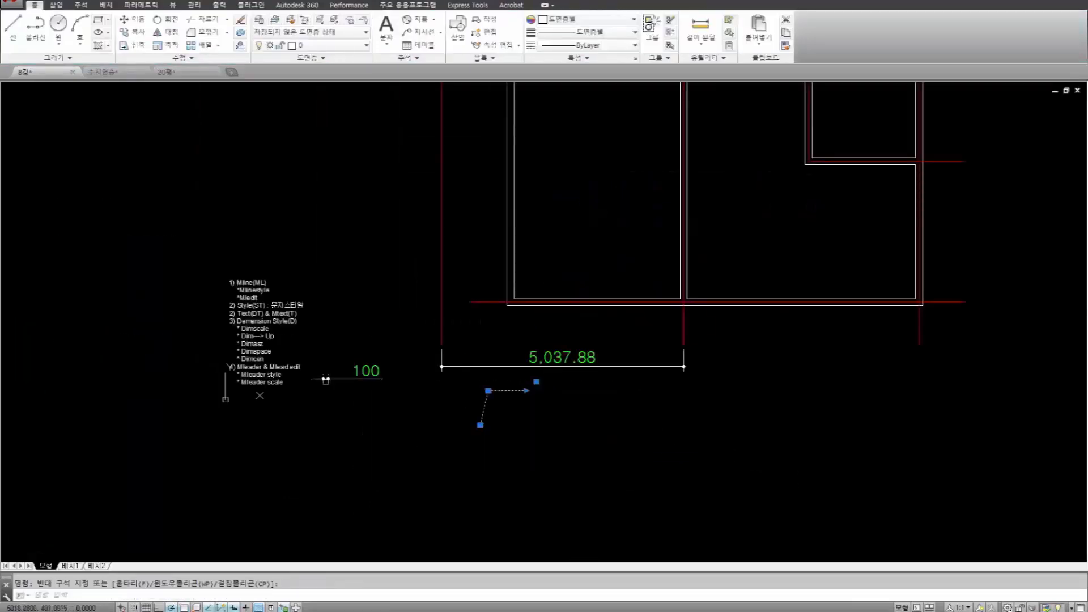
{"action": "key", "text": "Delete"}
Draw a longer multileader below the floor plan with the arrow pointing down-left and enter the text "fsdfsdf".
{"action": "scroll", "coordinate": [466, 381], "scroll_direction": "down", "scroll_amount": 2}
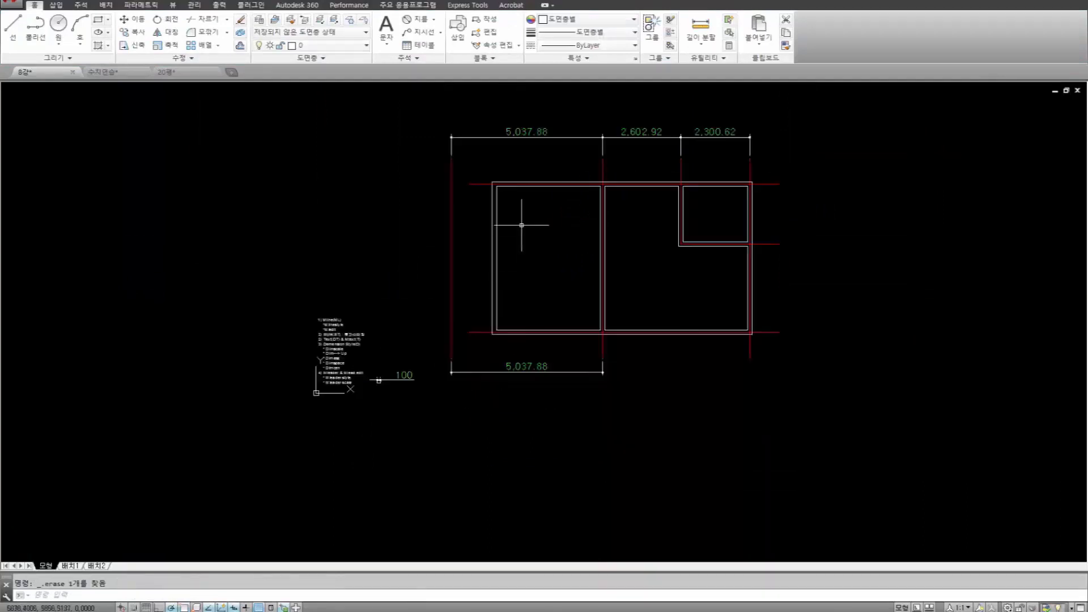
{"action": "left_click", "coordinate": [420, 32]}
{"action": "left_click", "coordinate": [514, 472]}
{"action": "left_click", "coordinate": [575, 411]}
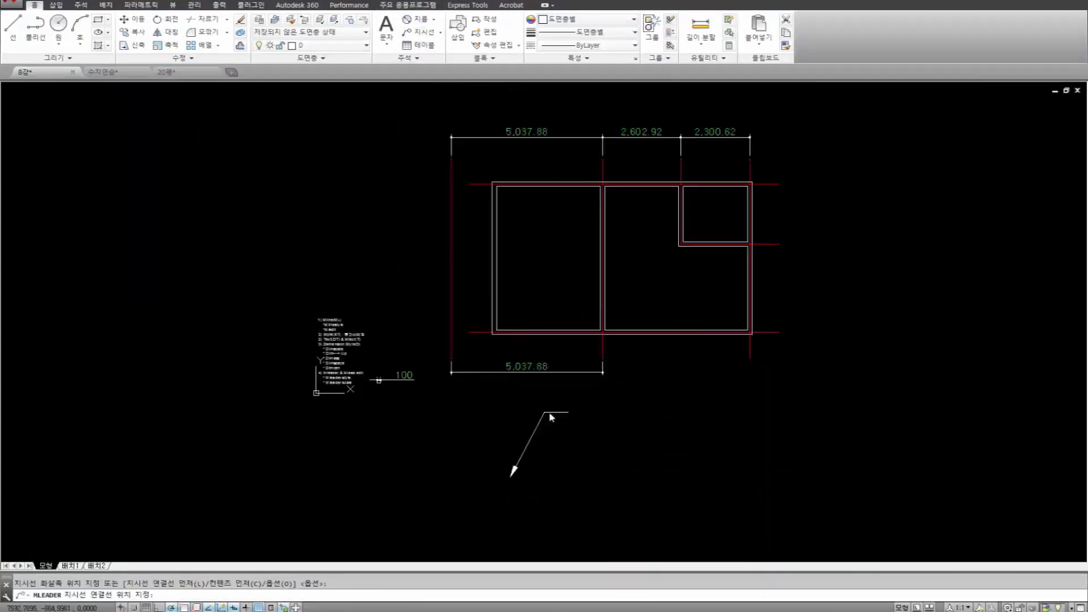
{"action": "middle_click_drag", "start_coordinate": [624, 434], "coordinate": [469, 416]}
{"action": "scroll", "coordinate": [469, 415], "scroll_direction": "up", "scroll_amount": 2}
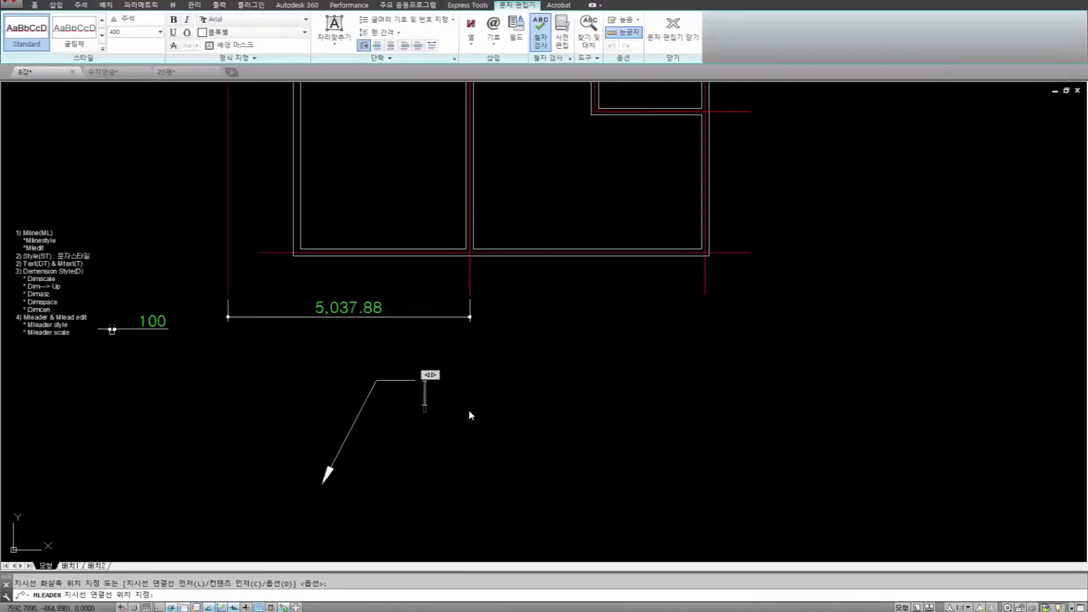
{"action": "type", "text": "fsdfsdf"}
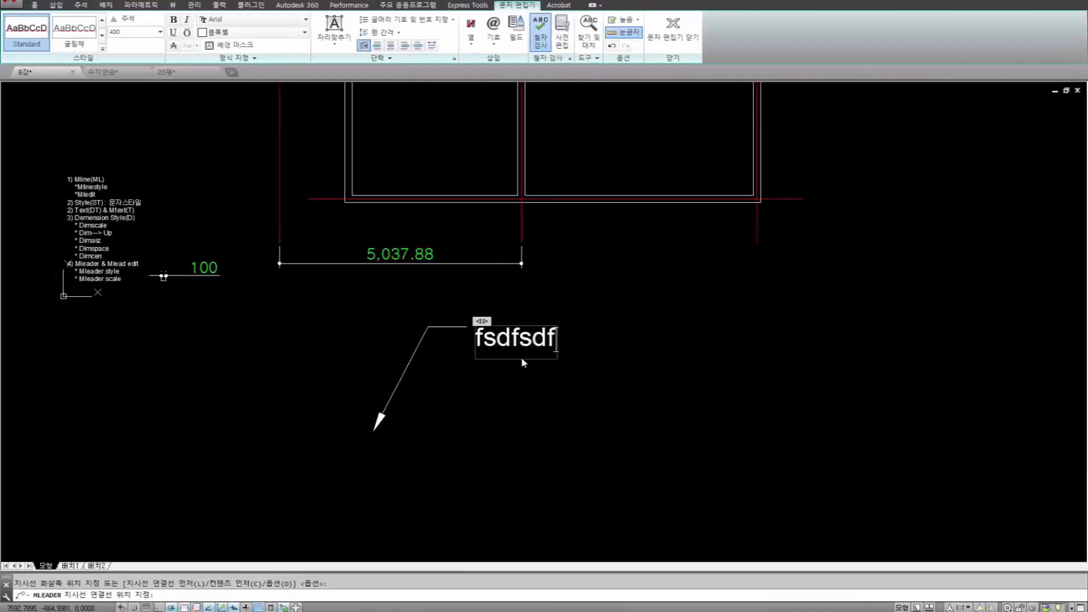
{"action": "left_click", "coordinate": [512, 419]}
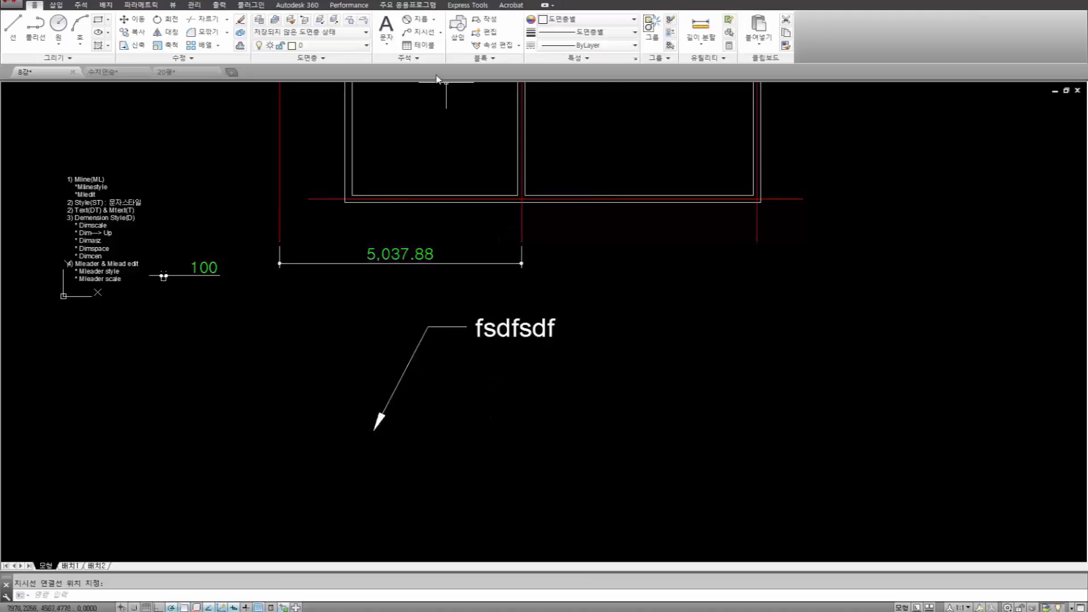
Modify the Standard multileader style by reducing its text height in the content settings, and close the style manager.
{"action": "scroll", "coordinate": [357, 300], "scroll_direction": "up", "scroll_amount": 5}
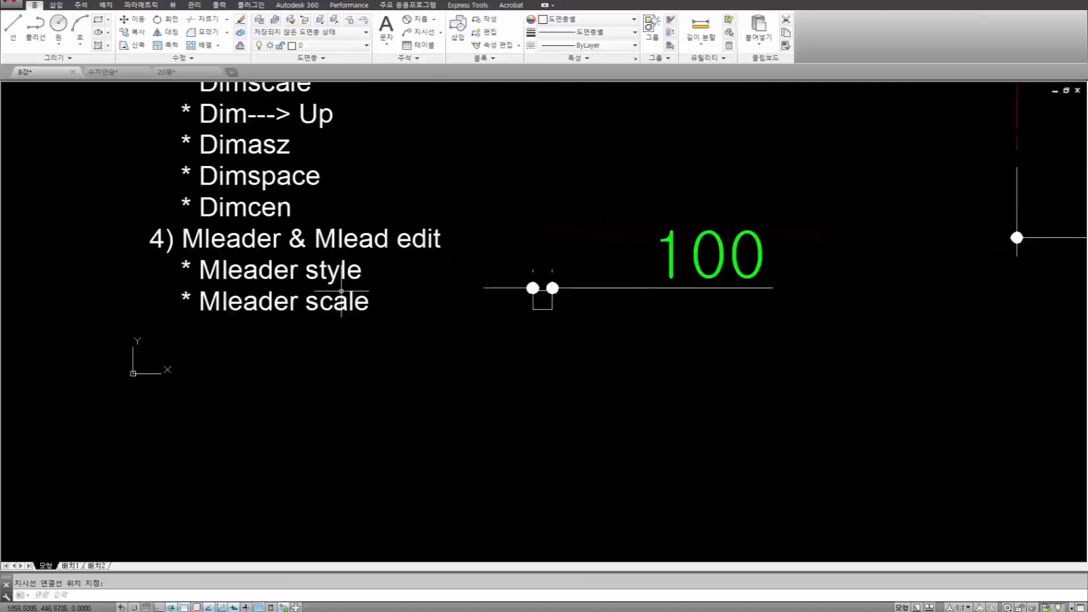
{"action": "middle_click_drag", "start_coordinate": [393, 249], "coordinate": [382, 279]}
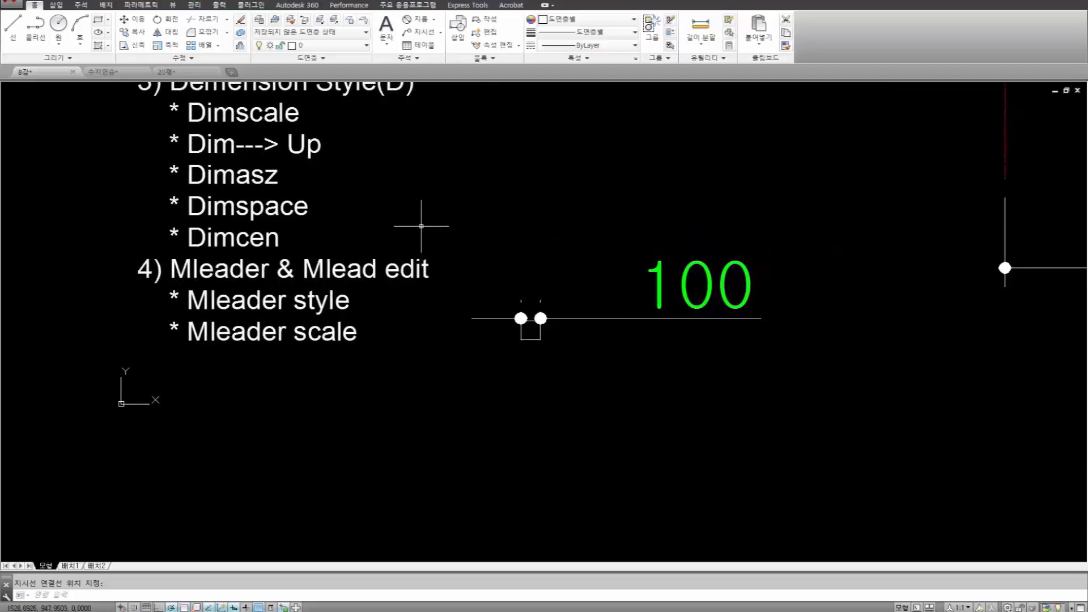
{"action": "left_click", "coordinate": [82, 6]}
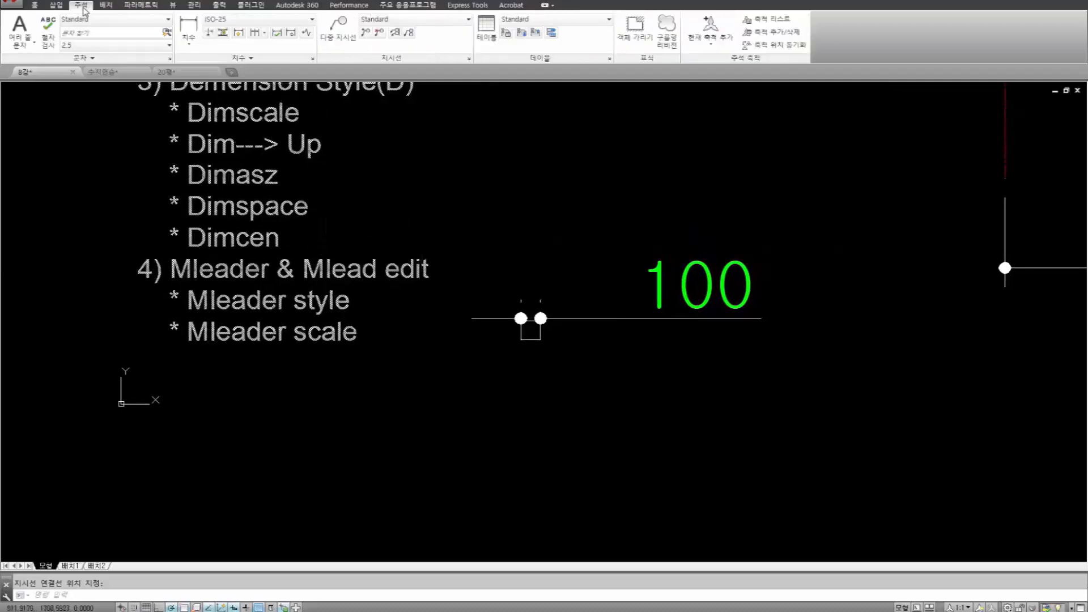
{"action": "left_click", "coordinate": [468, 59]}
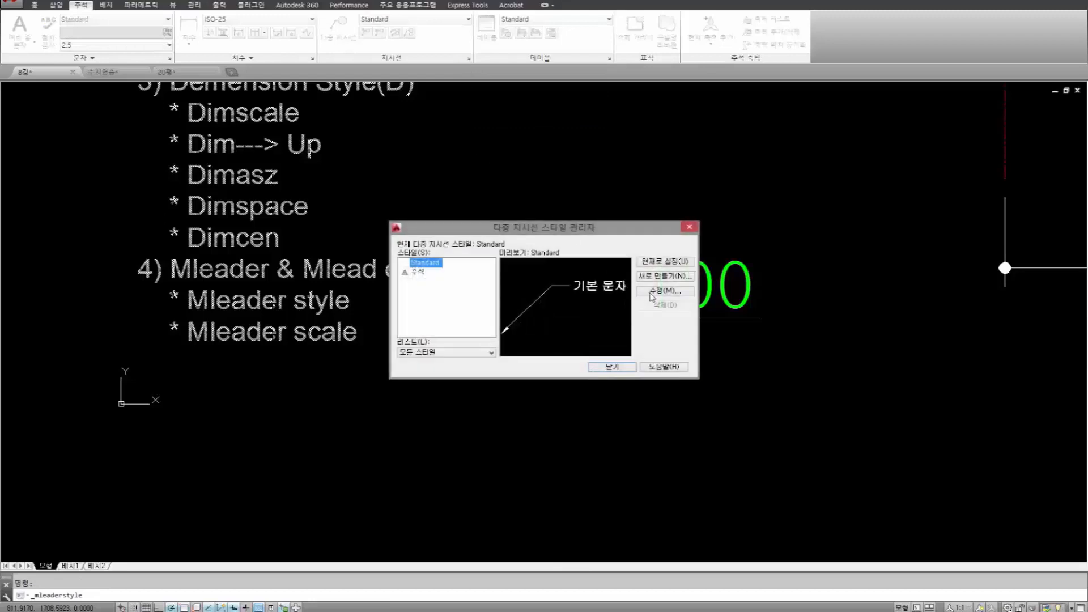
{"action": "left_click", "coordinate": [656, 291]}
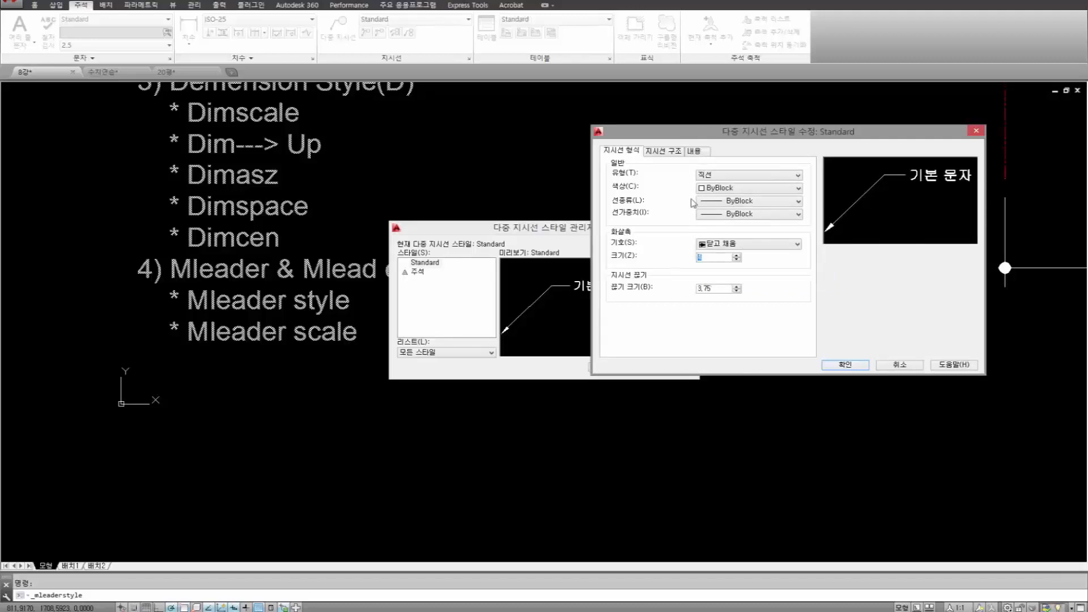
{"action": "left_click", "coordinate": [693, 152]}
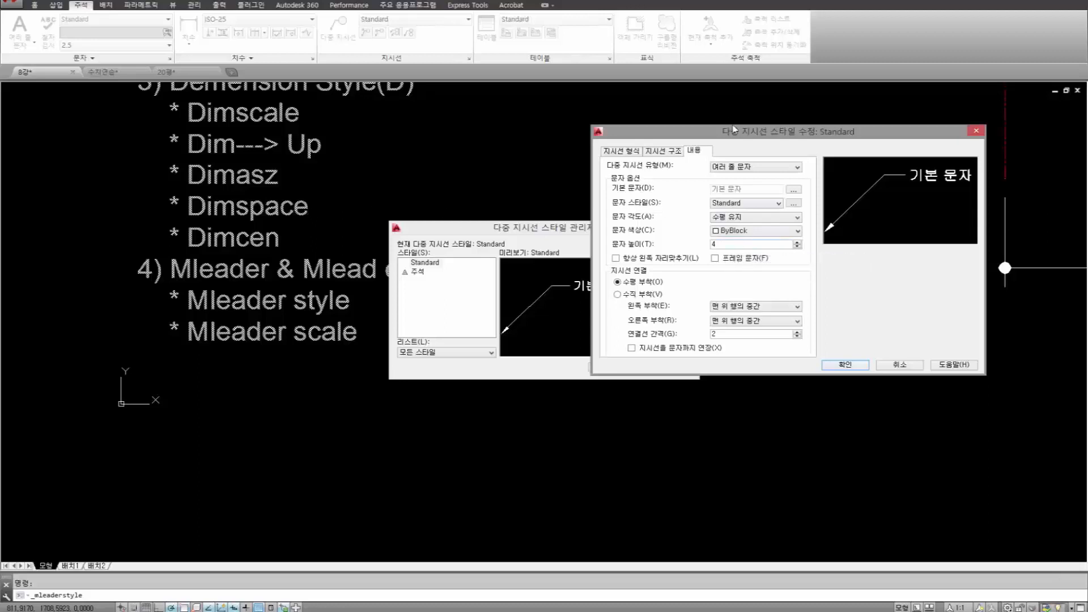
{"action": "left_click_drag", "start_coordinate": [737, 135], "coordinate": [496, 99]}
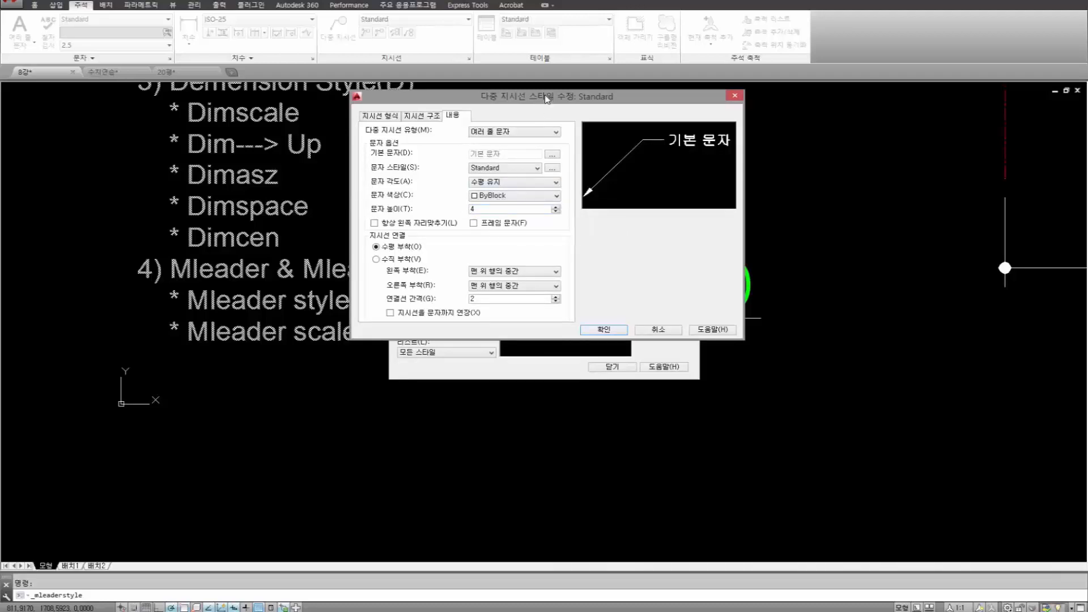
{"action": "mouse_move", "coordinate": [546, 97]}
{"action": "left_mouse_down"}
{"action": "mouse_move", "coordinate": [546, 170]}
{"action": "mouse_move", "coordinate": [536, 100]}
{"action": "left_mouse_up"}
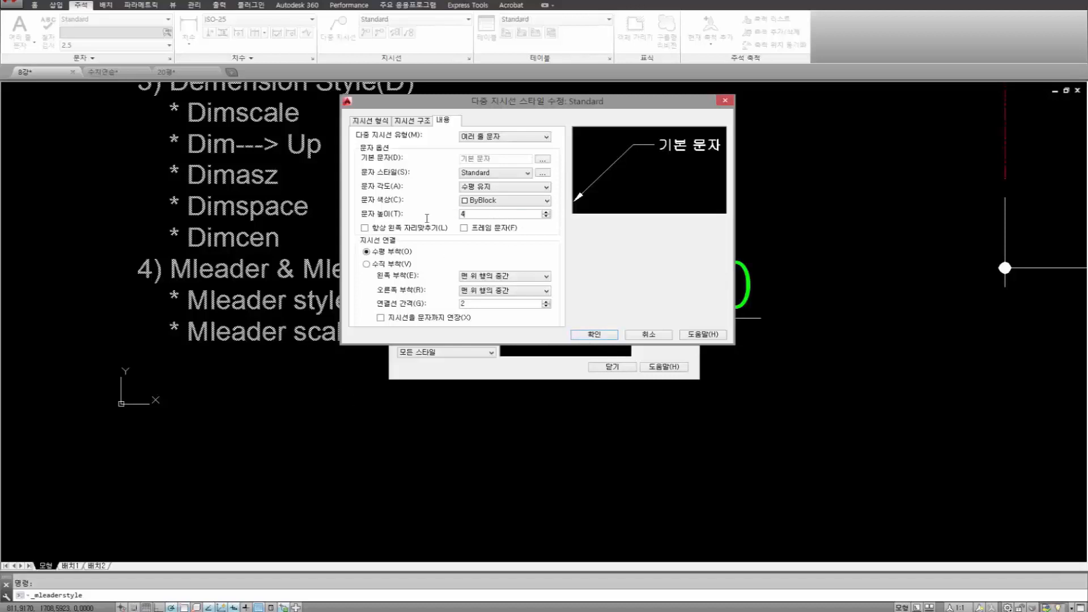
{"action": "left_click_drag", "start_coordinate": [427, 218], "coordinate": [406, 225]}
{"action": "left_click", "coordinate": [592, 335]}
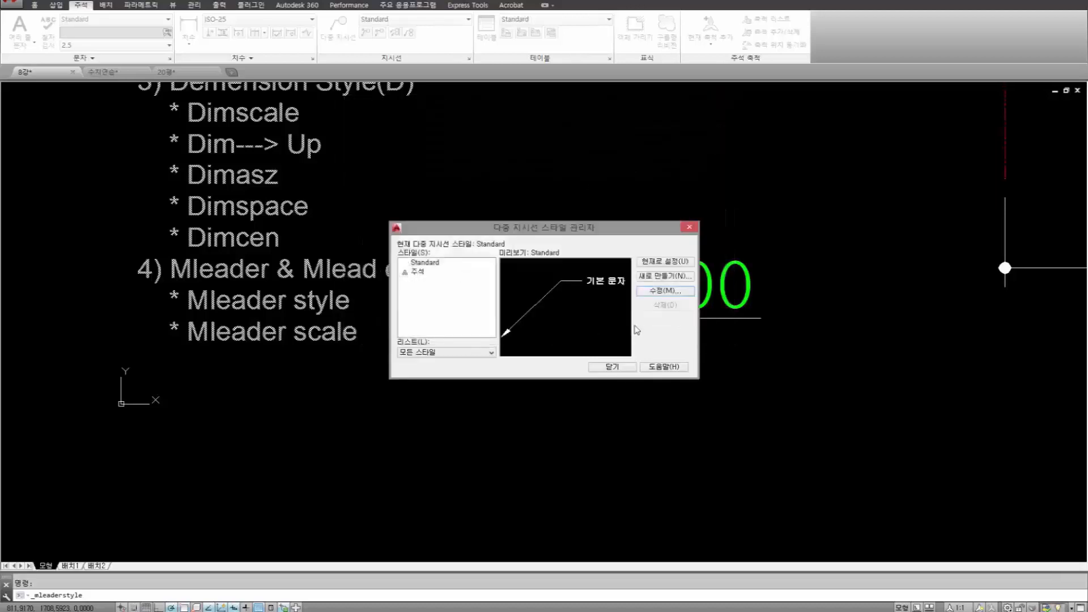
{"action": "left_click", "coordinate": [613, 367]}
Draw a multileader inside the plan's left room with the text "cvxc" and select it with a crossing window.
{"action": "scroll", "coordinate": [494, 366], "scroll_direction": "down", "scroll_amount": 6}
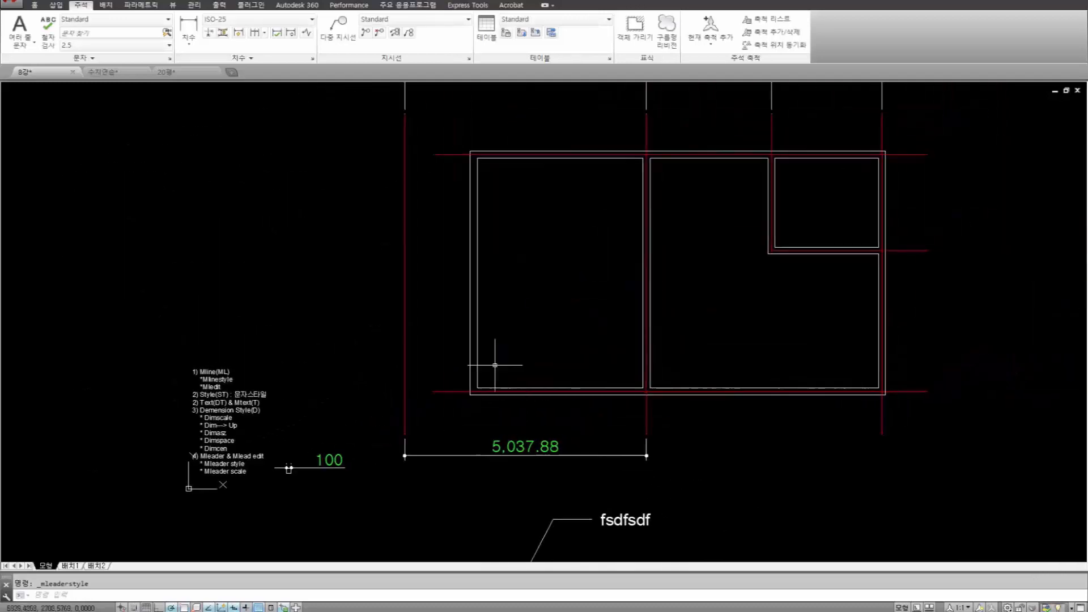
{"action": "left_click", "coordinate": [339, 29]}
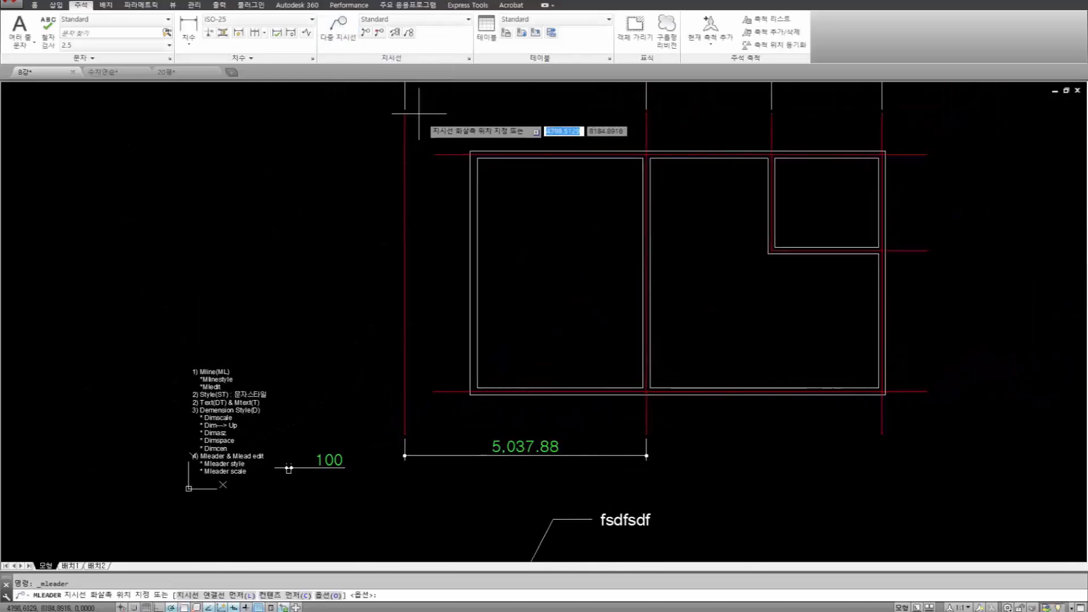
{"action": "left_click", "coordinate": [520, 310]}
{"action": "left_click", "coordinate": [543, 270]}
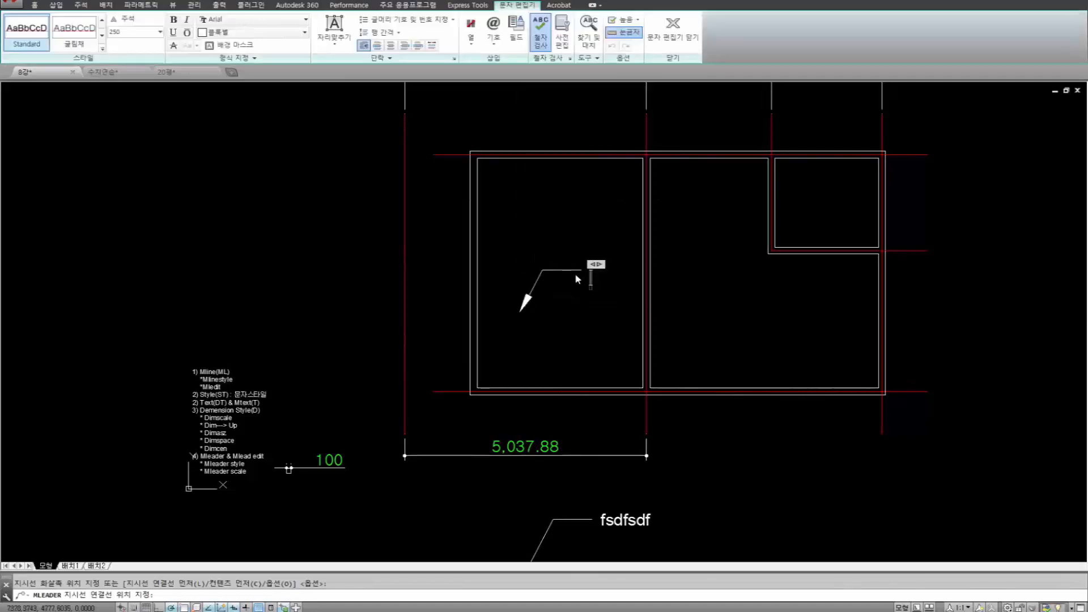
{"action": "type", "text": "cvxc"}
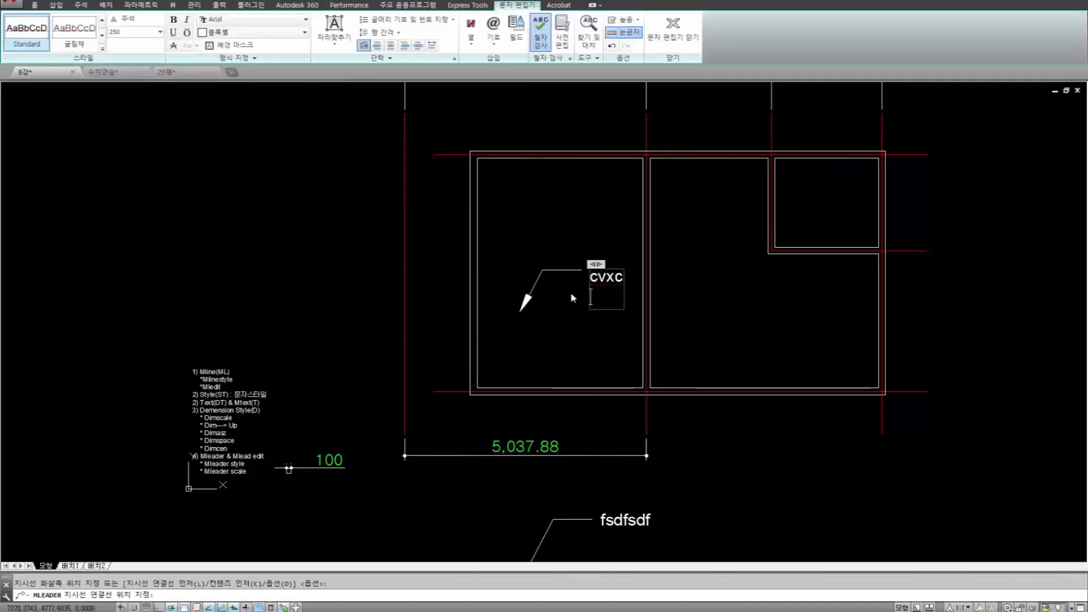
{"action": "left_click", "coordinate": [573, 322]}
{"action": "left_click", "coordinate": [583, 324]}
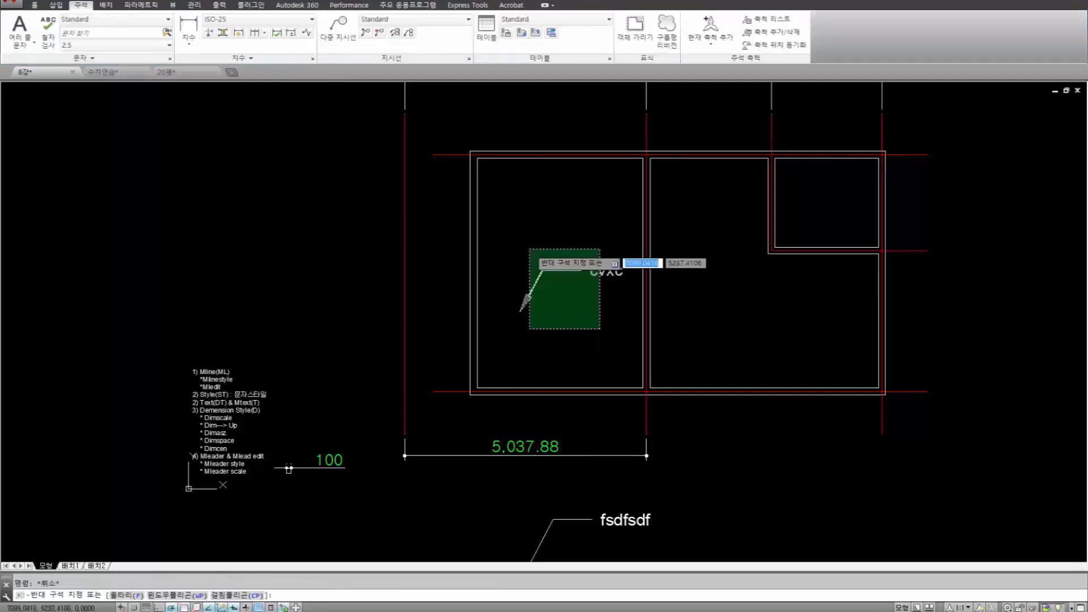
{"action": "left_click", "coordinate": [511, 232]}
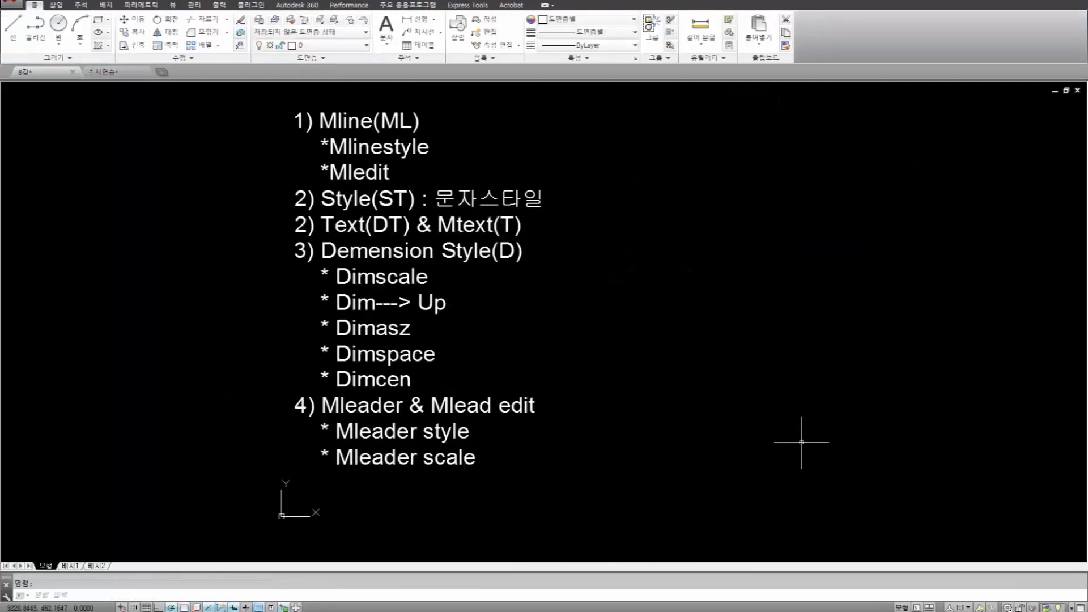
Review the list of dimension styles in the 8강 drawing's Dimension Style Manager and close it.
{"action": "scroll", "coordinate": [610, 365], "scroll_direction": "down", "scroll_amount": 6}
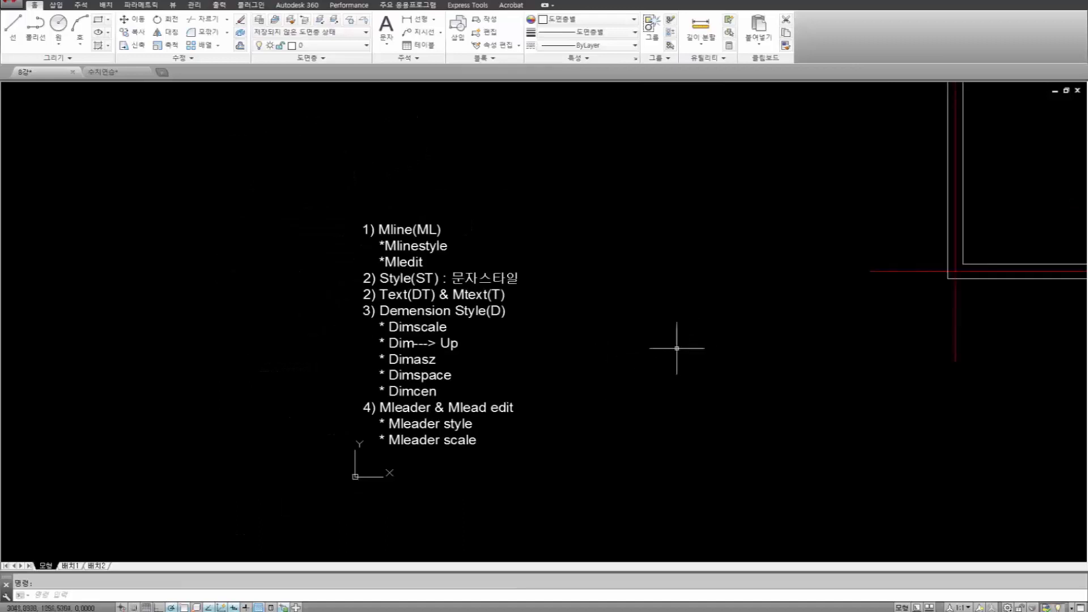
{"action": "middle_click_drag", "start_coordinate": [640, 367], "coordinate": [505, 388]}
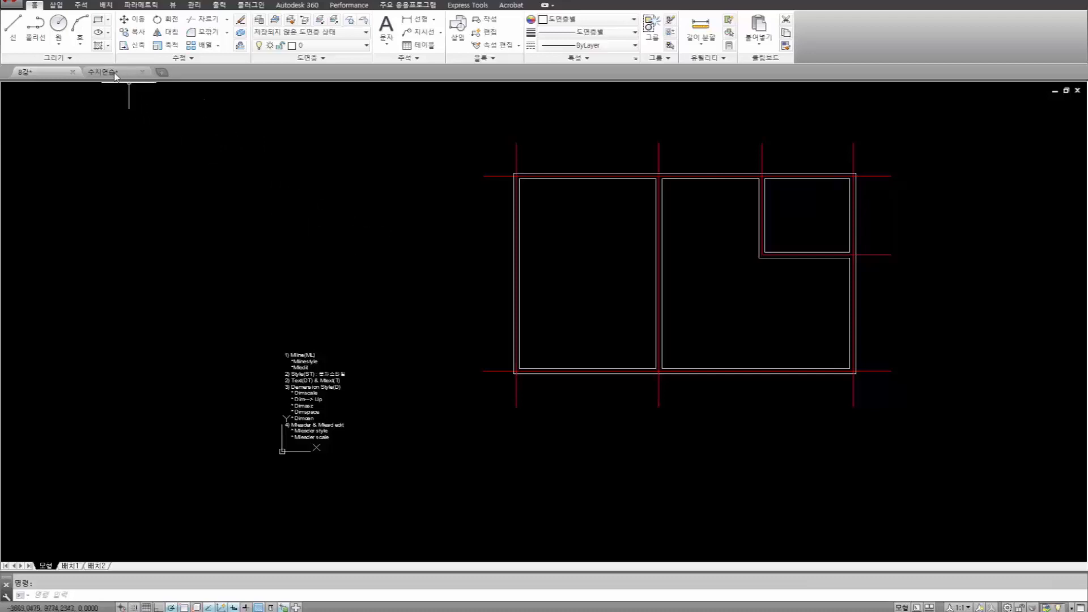
{"action": "left_click", "coordinate": [337, 219]}
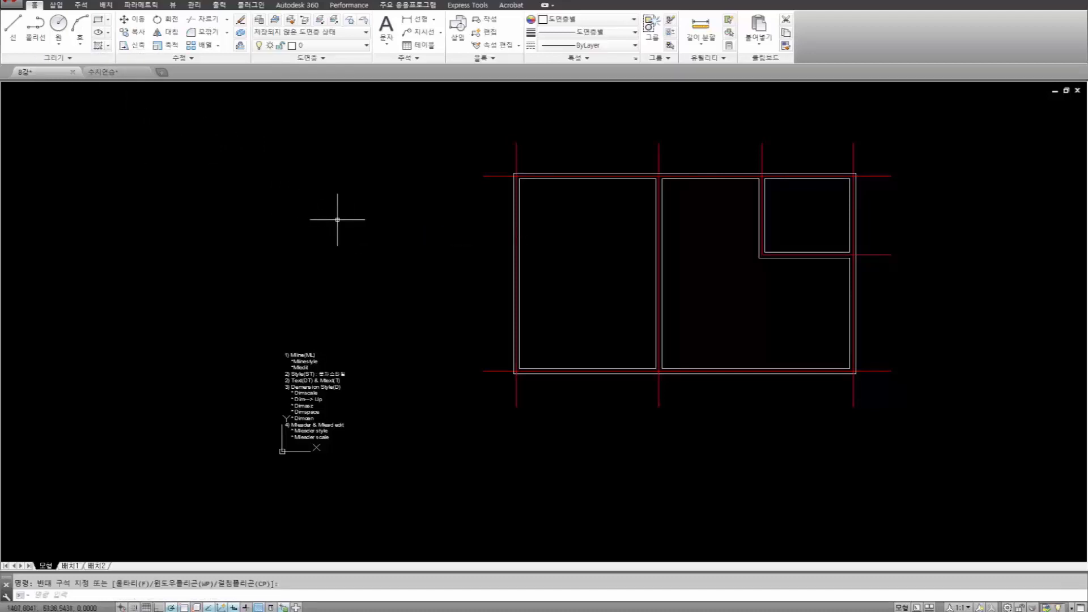
{"action": "type", "text": "D"}
{"action": "key", "text": "Return"}
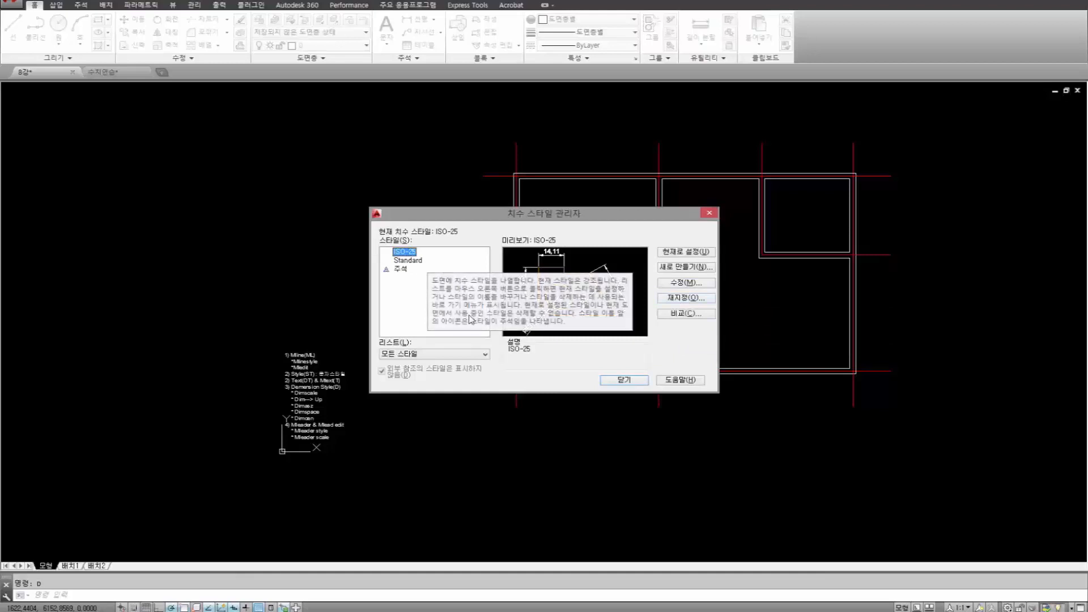
{"action": "left_click", "coordinate": [623, 379]}
Switch to the 수치연습 drawing and compare its Standard dimension style with the style override in the Dimension Style Manager.
{"action": "left_click", "coordinate": [134, 75]}
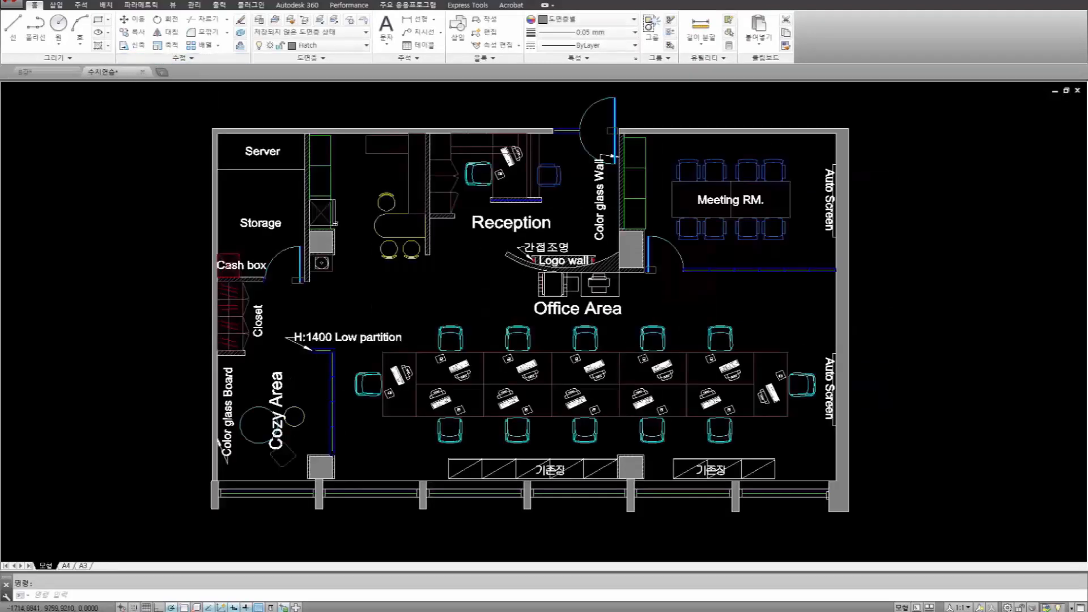
{"action": "key", "text": "Return"}
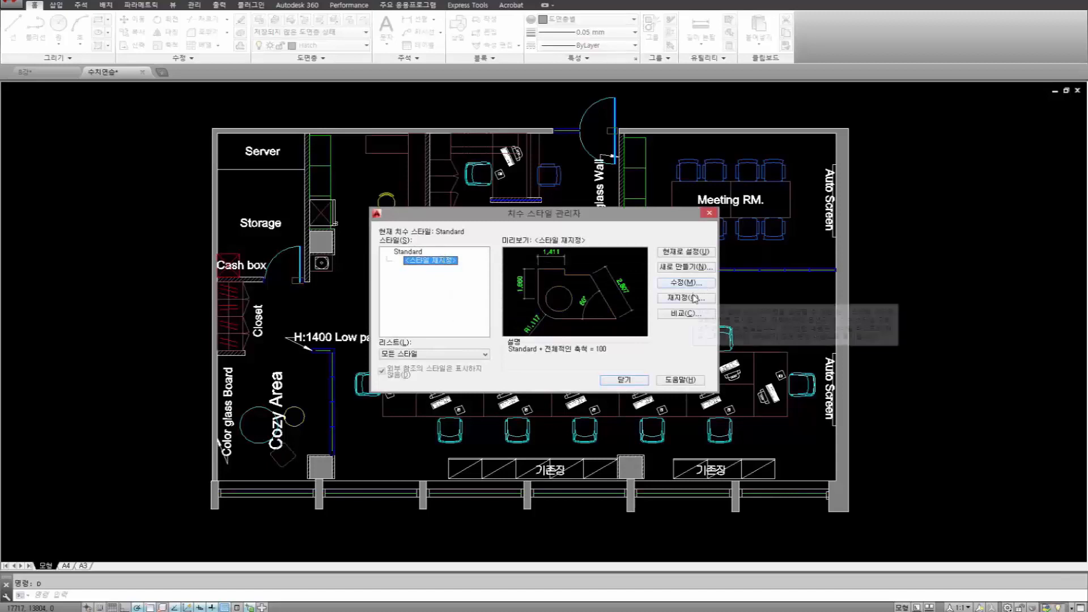
{"action": "left_click", "coordinate": [404, 252]}
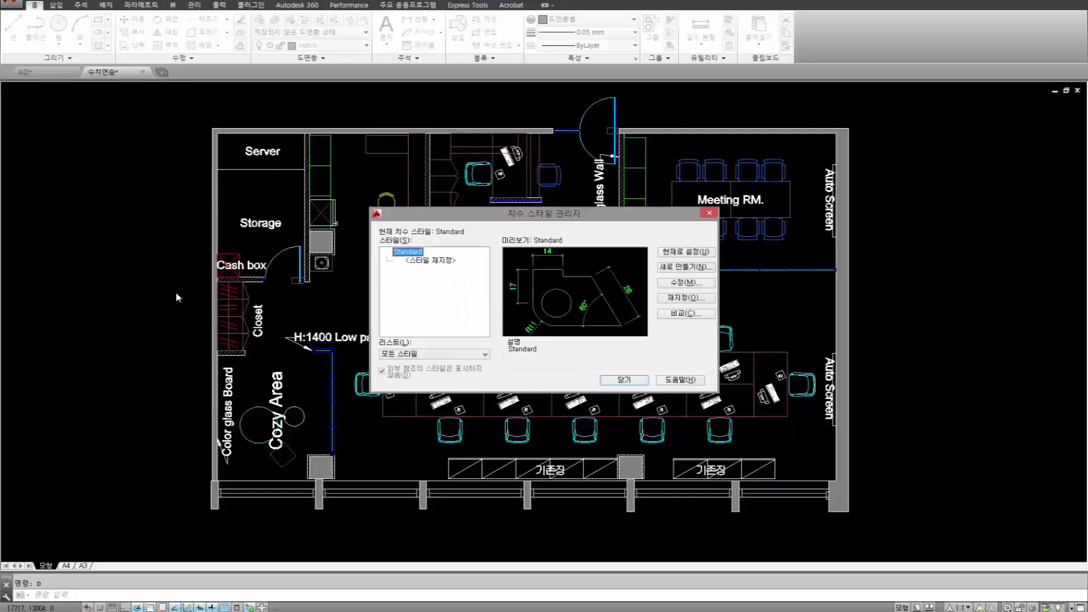
{"action": "left_click", "coordinate": [443, 261]}
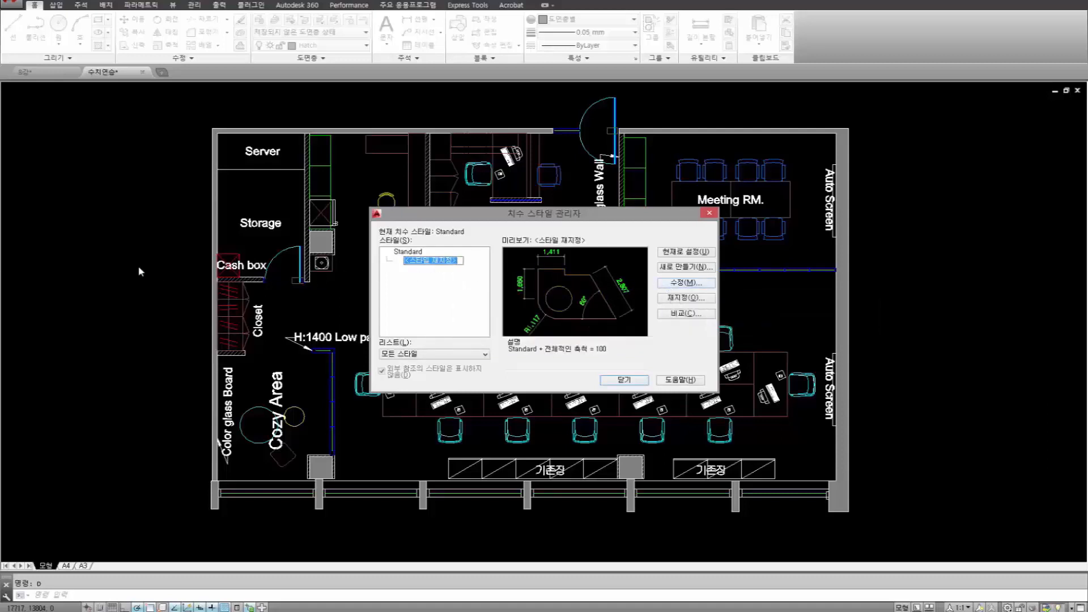
{"action": "left_click", "coordinate": [639, 383]}
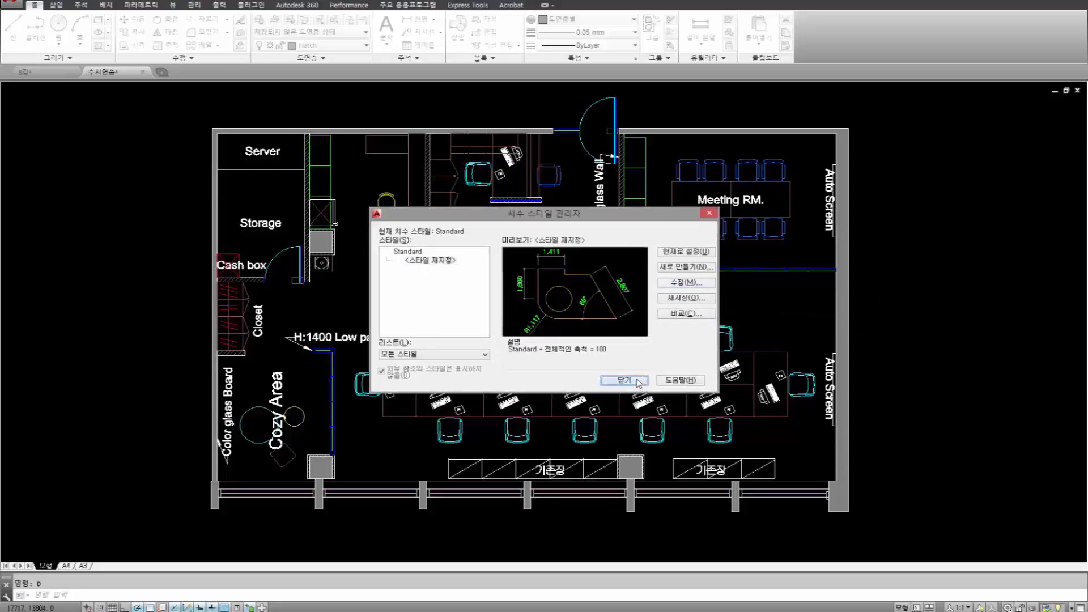
{"action": "scroll", "coordinate": [609, 368], "scroll_direction": "down", "scroll_amount": 3}
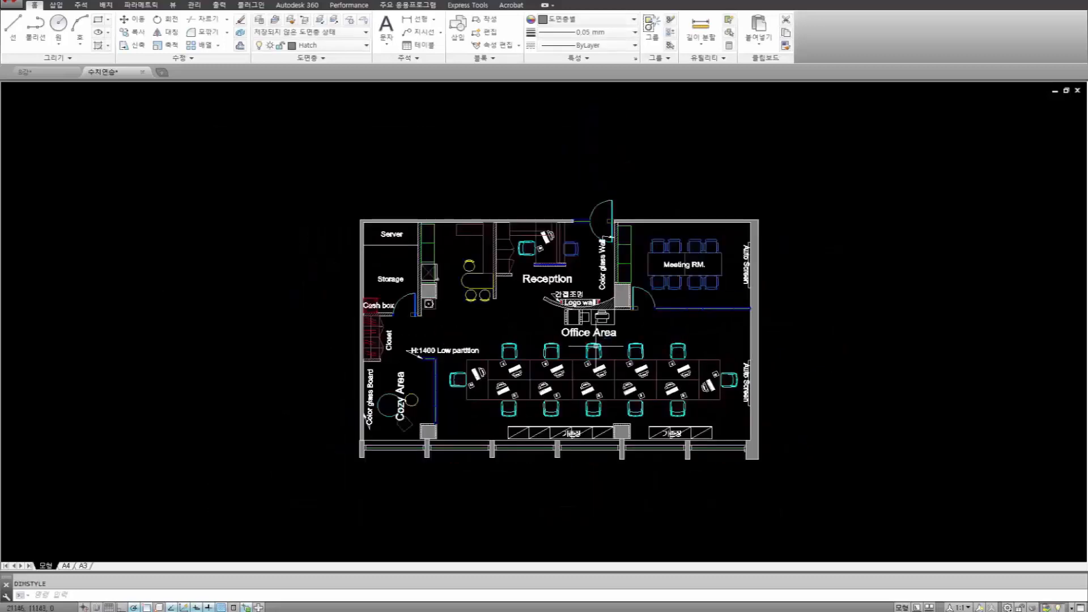
{"action": "scroll", "coordinate": [548, 259], "scroll_direction": "up", "scroll_amount": 2}
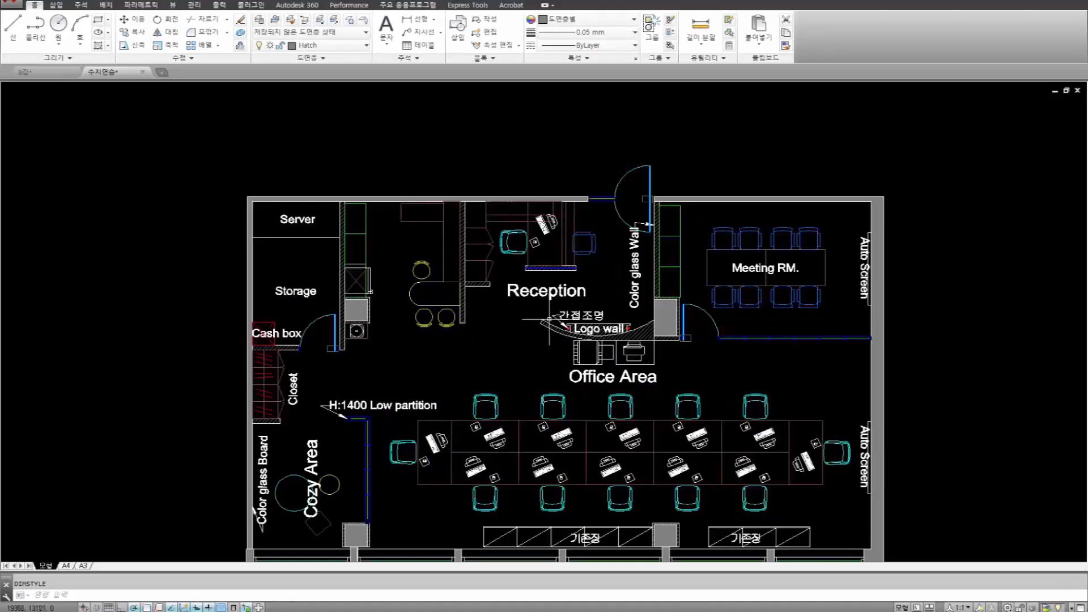
Examine the office plan's annotations, checking the H:1400 Low partition leader and the Cozy Area text by selecting each.
{"action": "middle_click_drag", "start_coordinate": [548, 319], "coordinate": [550, 261]}
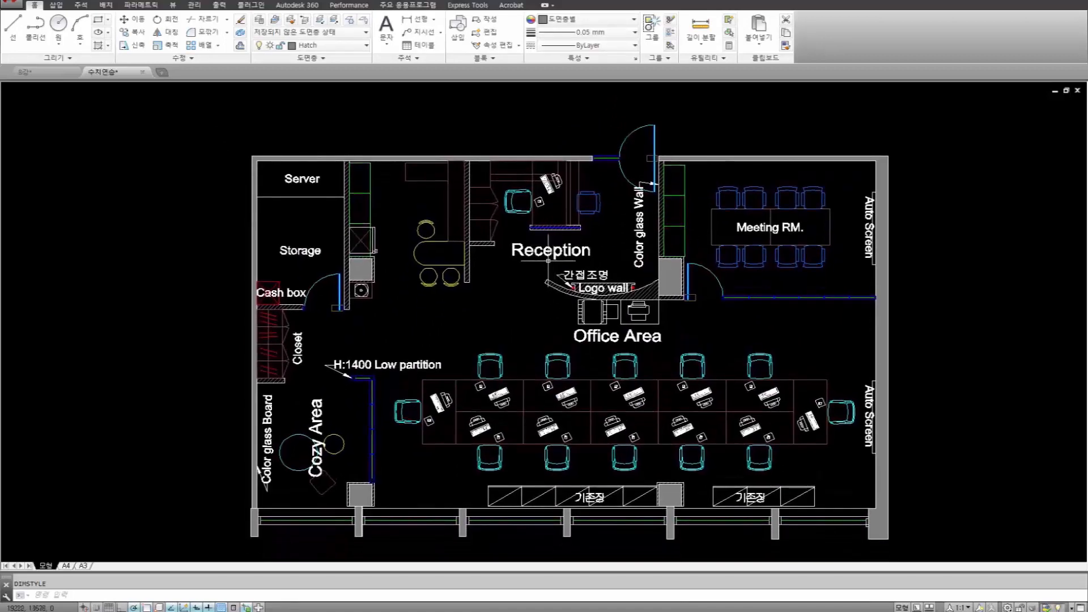
{"action": "scroll", "coordinate": [542, 260], "scroll_direction": "down", "scroll_amount": 2}
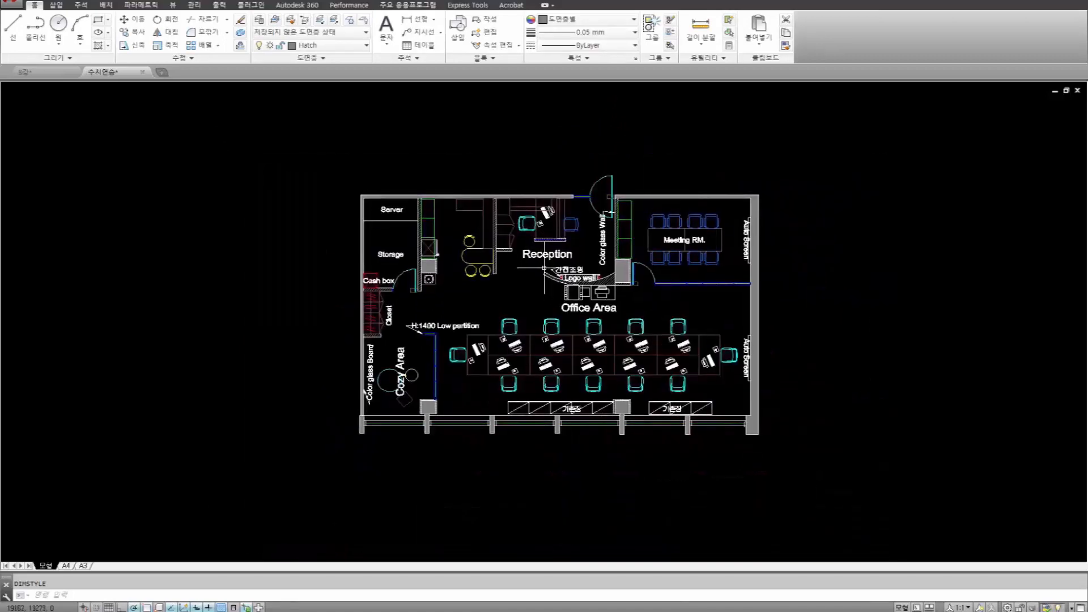
{"action": "middle_click_drag", "start_coordinate": [519, 224], "coordinate": [493, 263]}
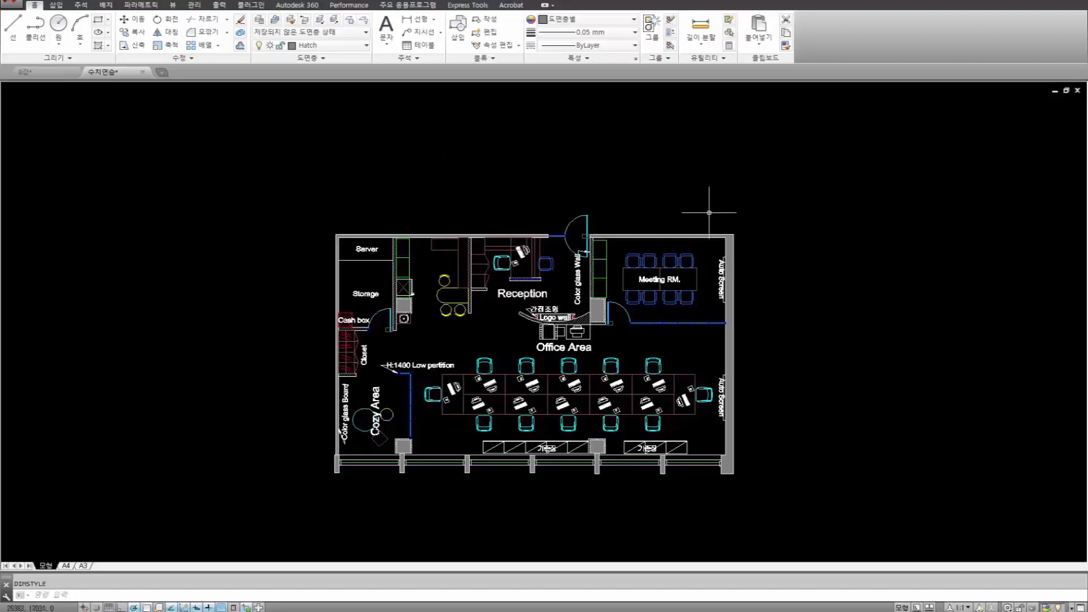
{"action": "scroll", "coordinate": [536, 295], "scroll_direction": "up", "scroll_amount": 3}
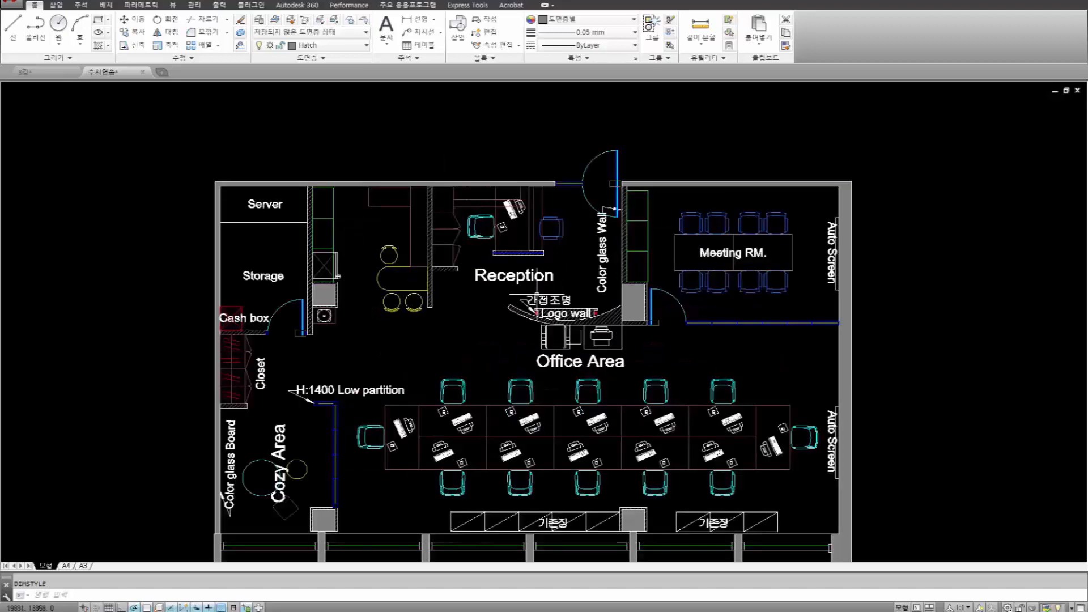
{"action": "middle_click_drag", "start_coordinate": [537, 299], "coordinate": [546, 256]}
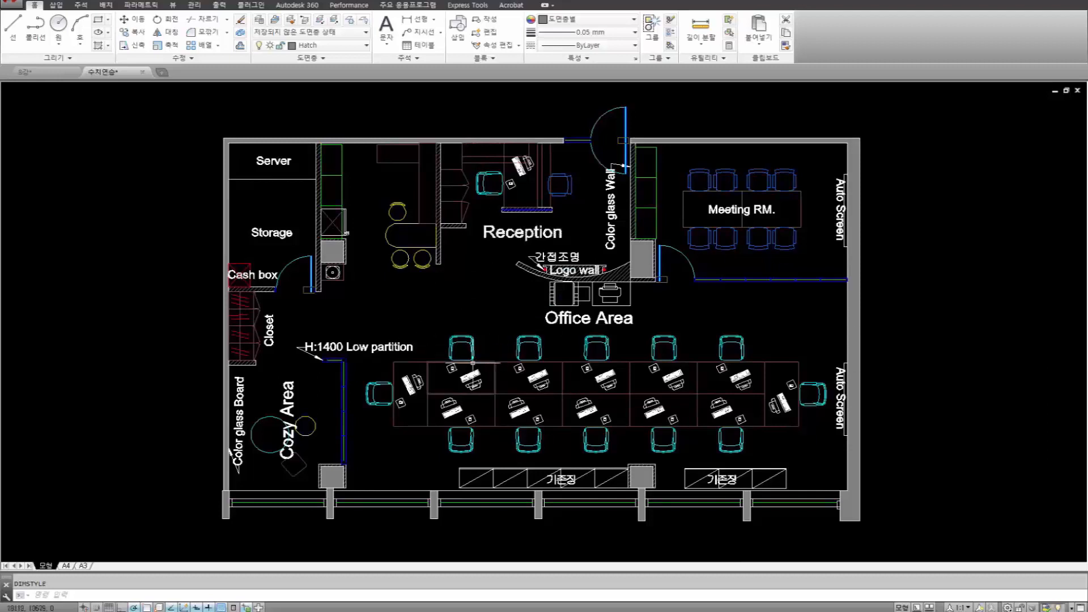
{"action": "left_click", "coordinate": [383, 347]}
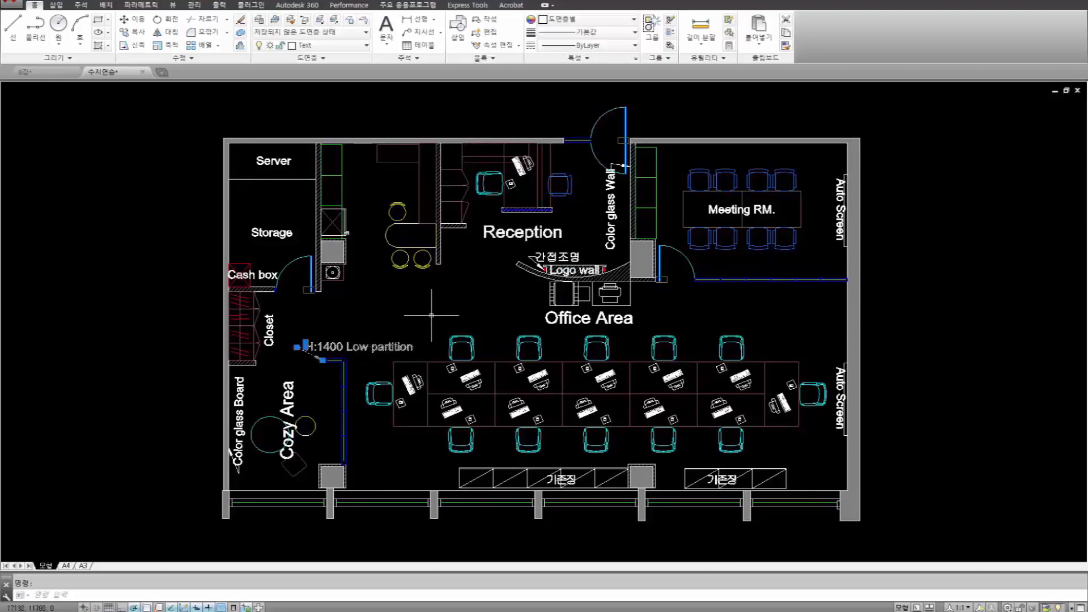
{"action": "key", "text": "Escape"}
{"action": "left_click", "coordinate": [291, 388]}
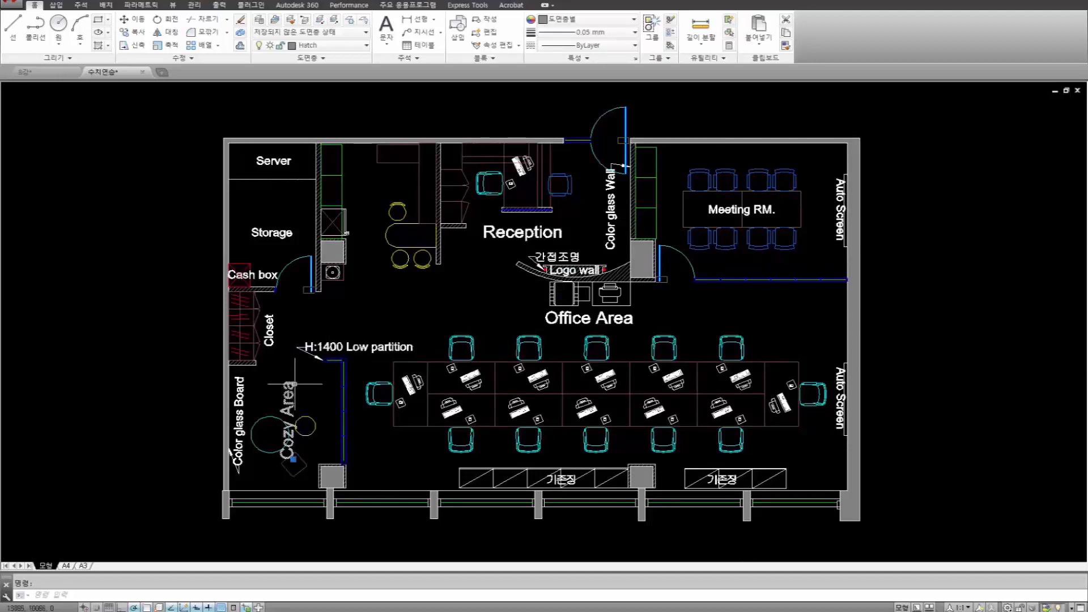
{"action": "key", "text": "Escape"}
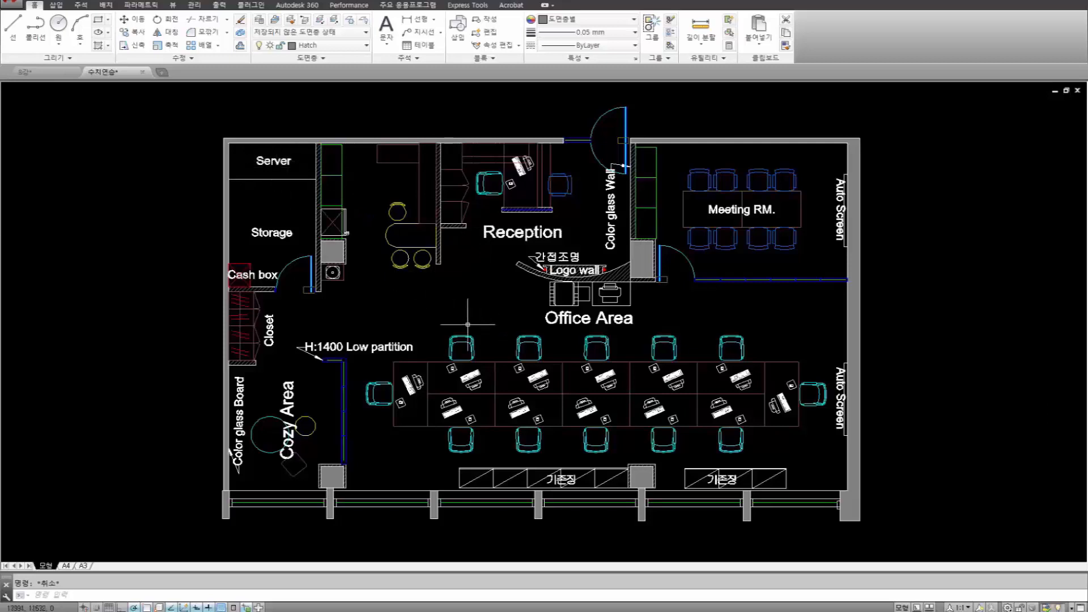
{"action": "left_click", "coordinate": [183, 344]}
{"action": "left_click", "coordinate": [170, 347]}
{"action": "type", "text": "d"}
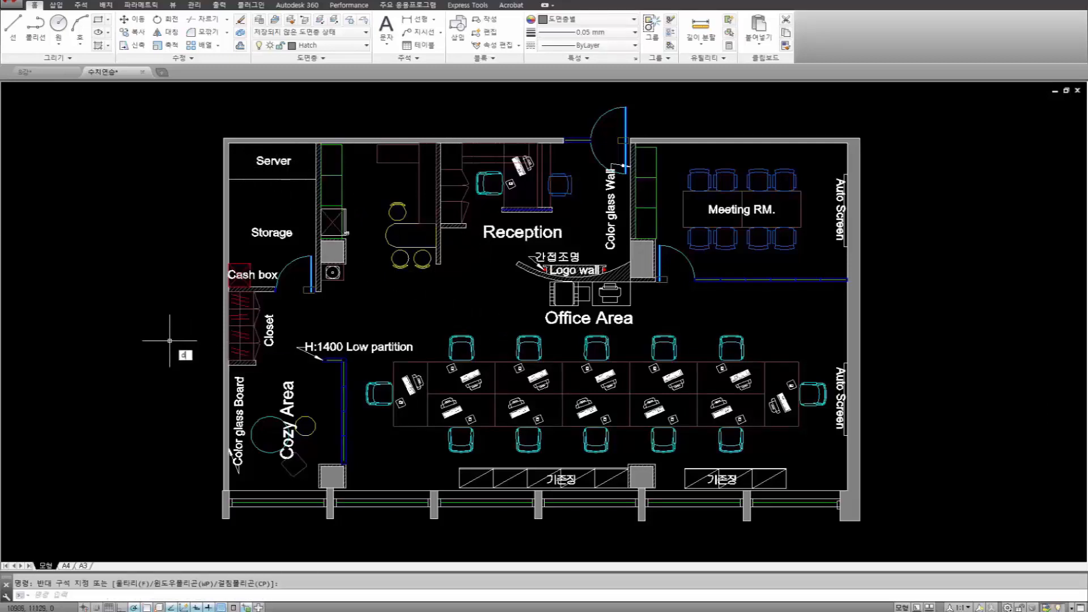
{"action": "type", "text": "i"}
{"action": "key", "text": "Return"}
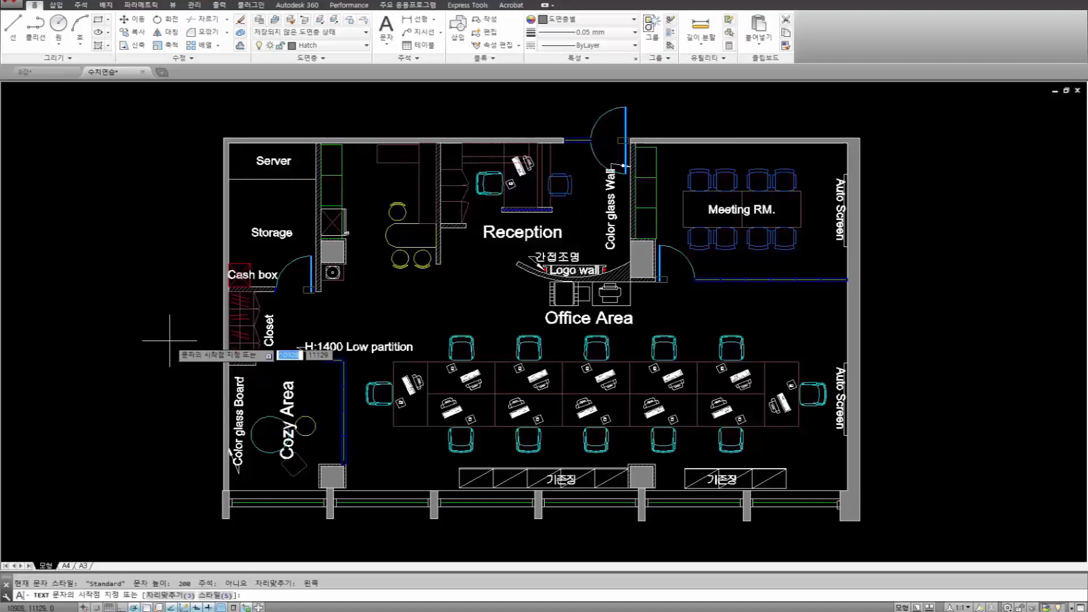
{"action": "left_click", "coordinate": [135, 332]}
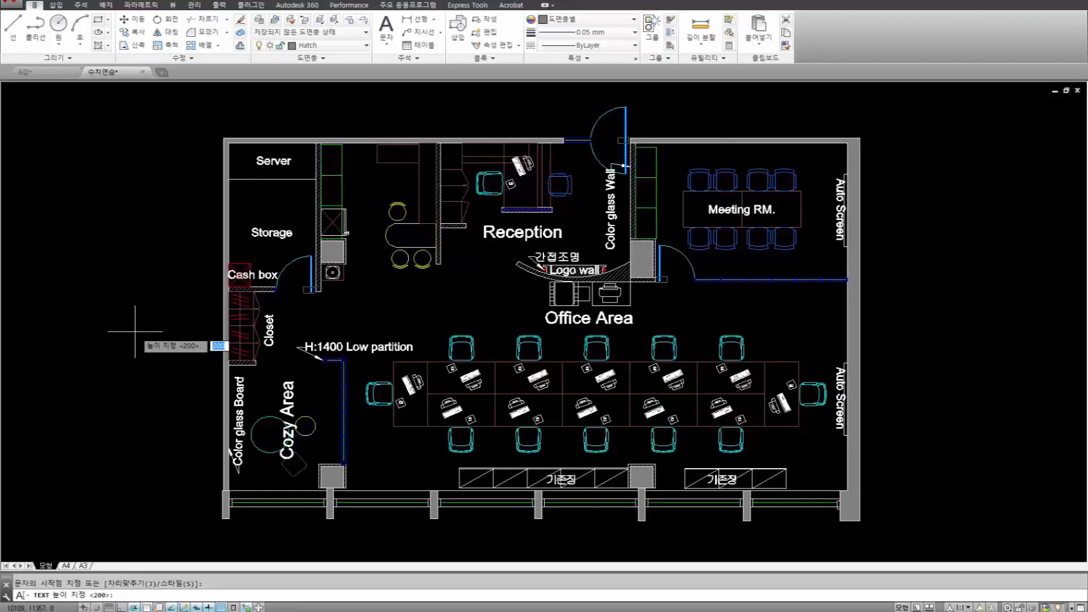
{"action": "key", "text": "Escape"}
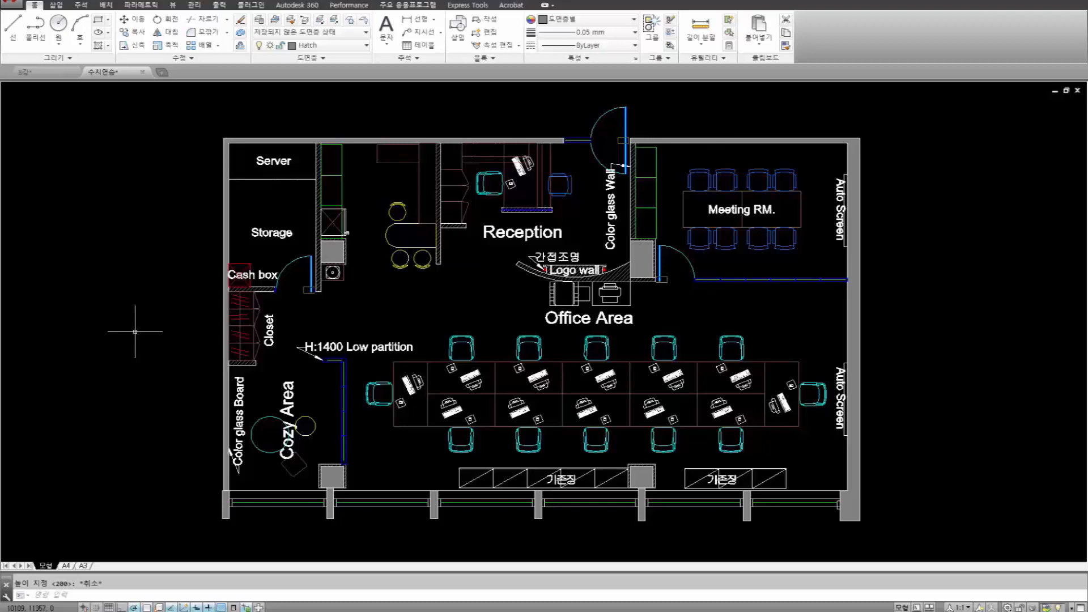
Make layer 0 current and place a linear dimension of about 2,049 above the top wall, starting at the plan's upper-left outer corner.
{"action": "middle_click_drag", "start_coordinate": [319, 270], "coordinate": [372, 364]}
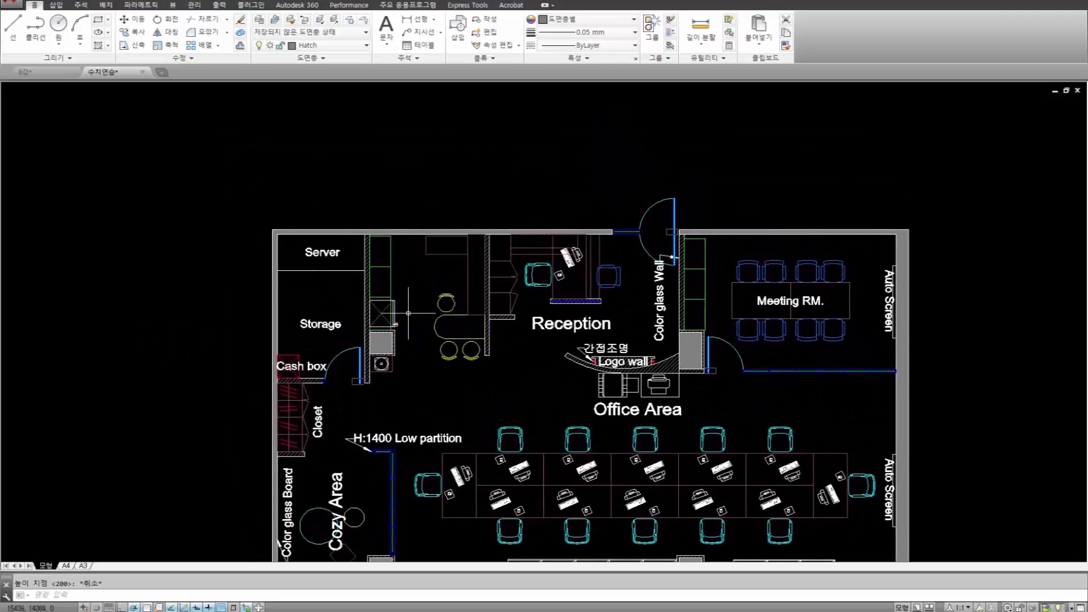
{"action": "left_click", "coordinate": [323, 45]}
{"action": "left_click", "coordinate": [308, 55]}
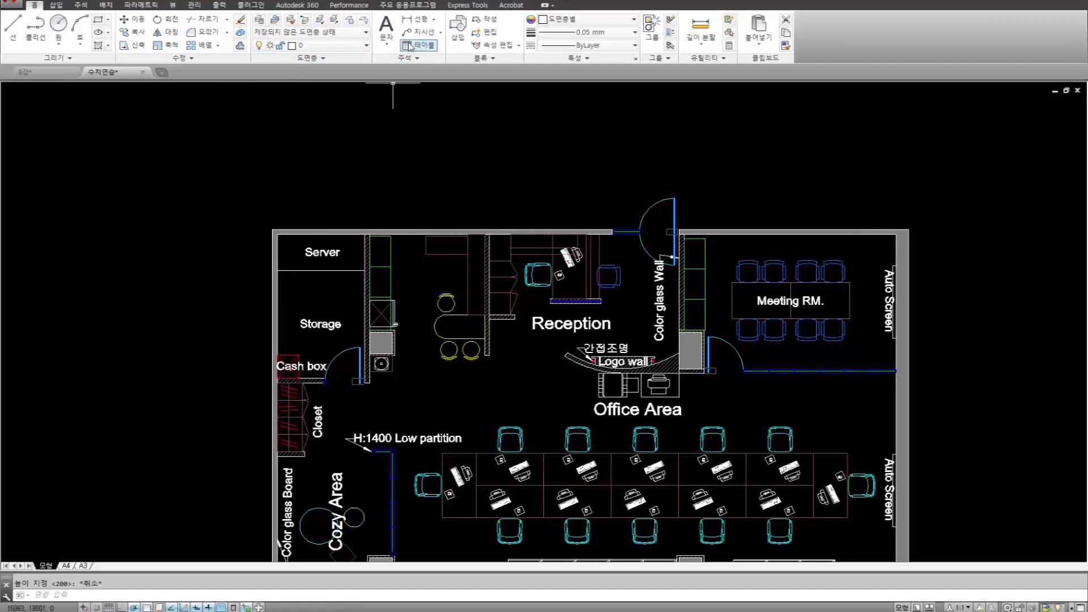
{"action": "left_click", "coordinate": [416, 20]}
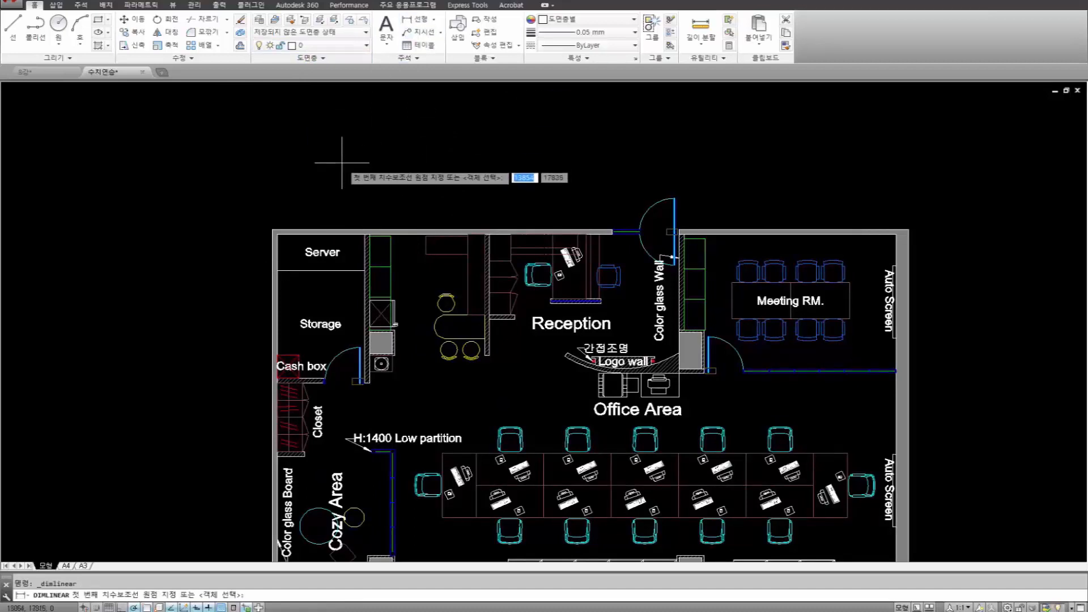
{"action": "left_click", "coordinate": [272, 229]}
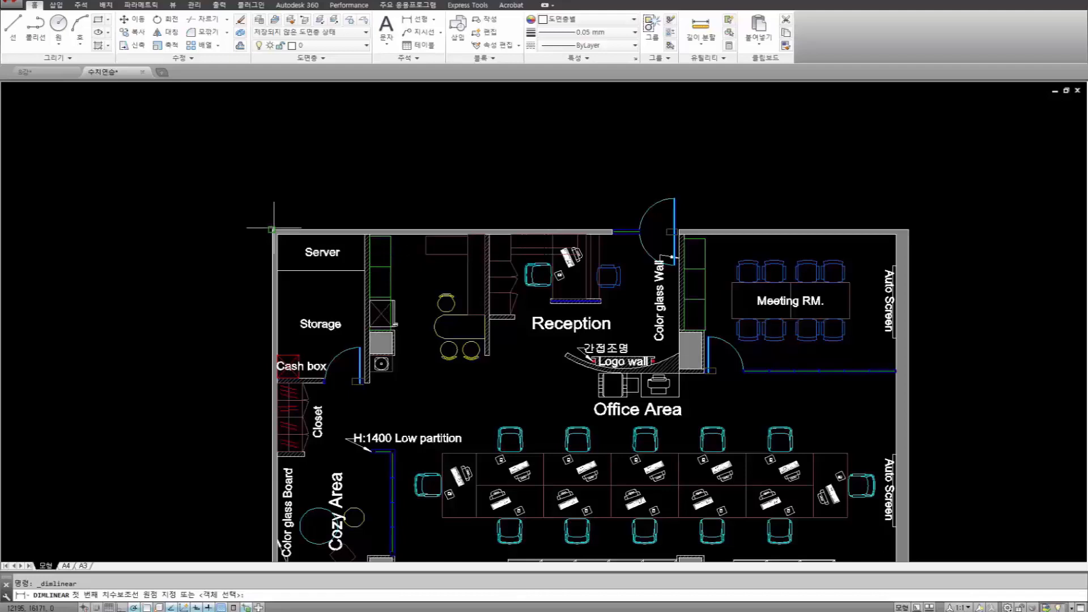
{"action": "left_click", "coordinate": [359, 231]}
{"action": "left_click", "coordinate": [358, 165]}
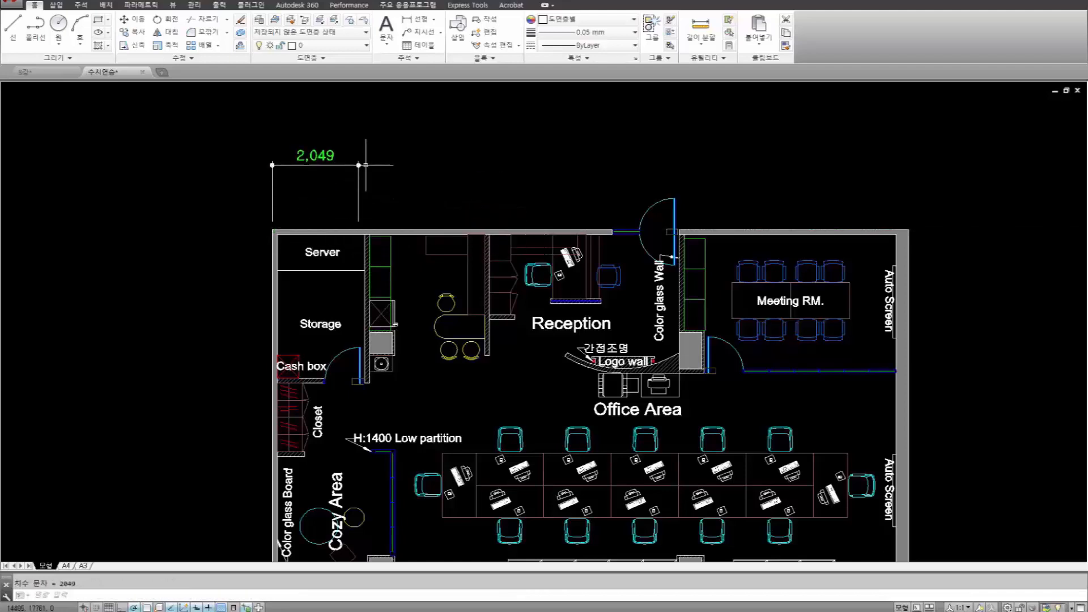
Stretch the dimension's right extension line origin to the hatched partition wall beside the Server room.
{"action": "left_click", "coordinate": [359, 205]}
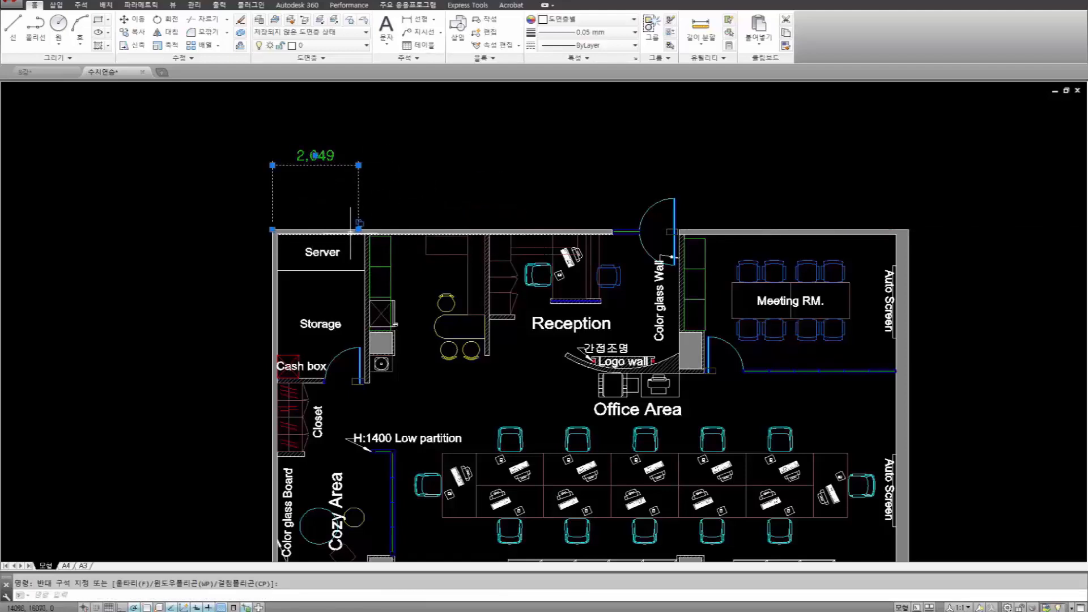
{"action": "scroll", "coordinate": [353, 235], "scroll_direction": "up", "scroll_amount": 4}
{"action": "left_click", "coordinate": [359, 230]}
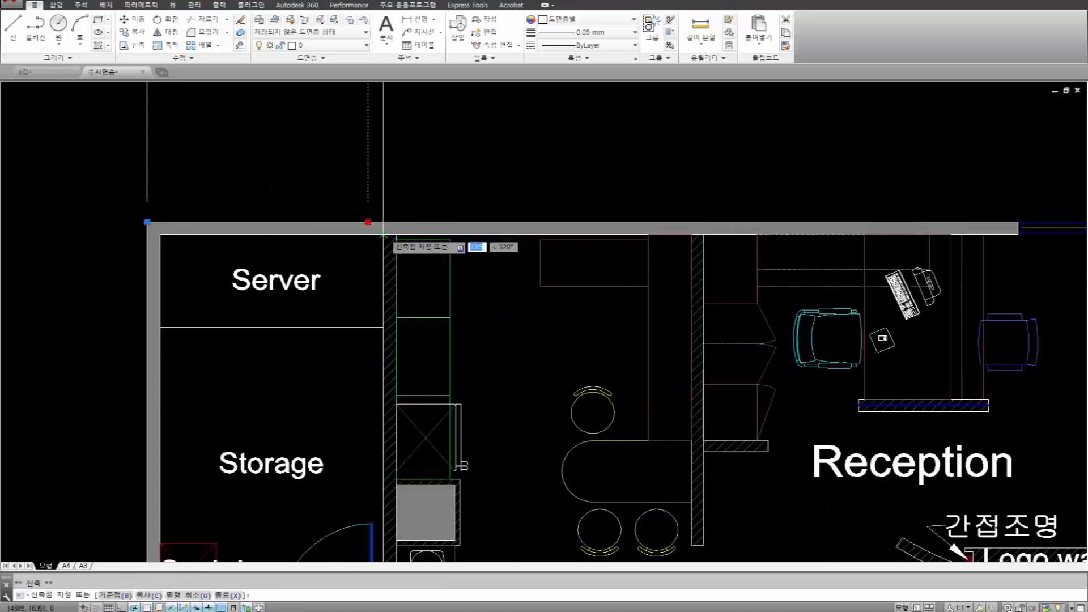
{"action": "key", "text": "Escape"}
{"action": "key", "text": "Escape"}
{"action": "scroll", "coordinate": [429, 198], "scroll_direction": "down", "scroll_amount": 4}
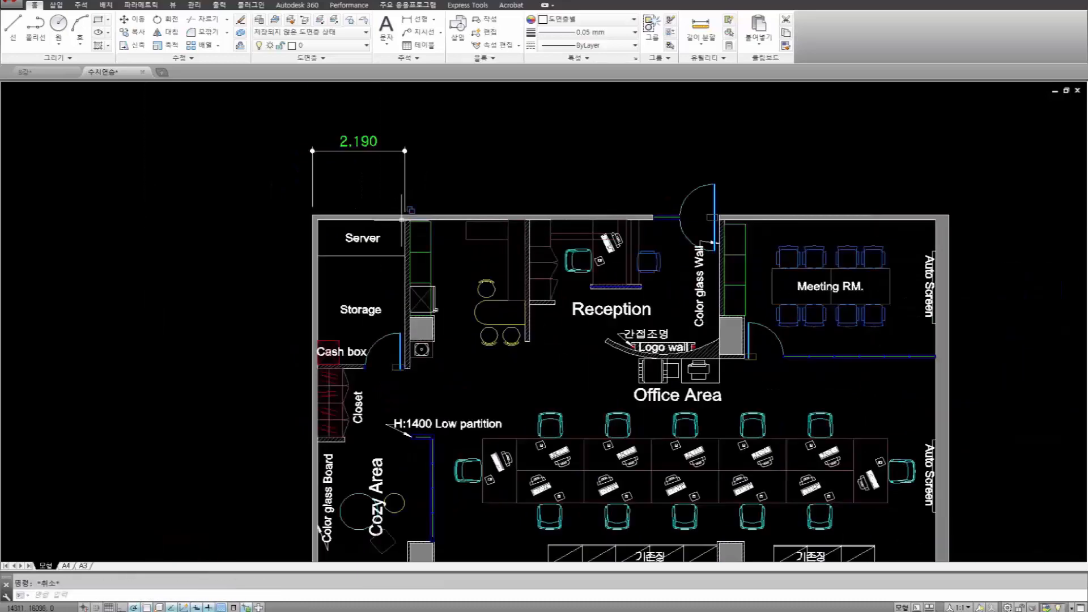
Try to move the text of the dimension above the Server room, and open that text for editing.
{"action": "middle_click_drag", "start_coordinate": [433, 199], "coordinate": [412, 224]}
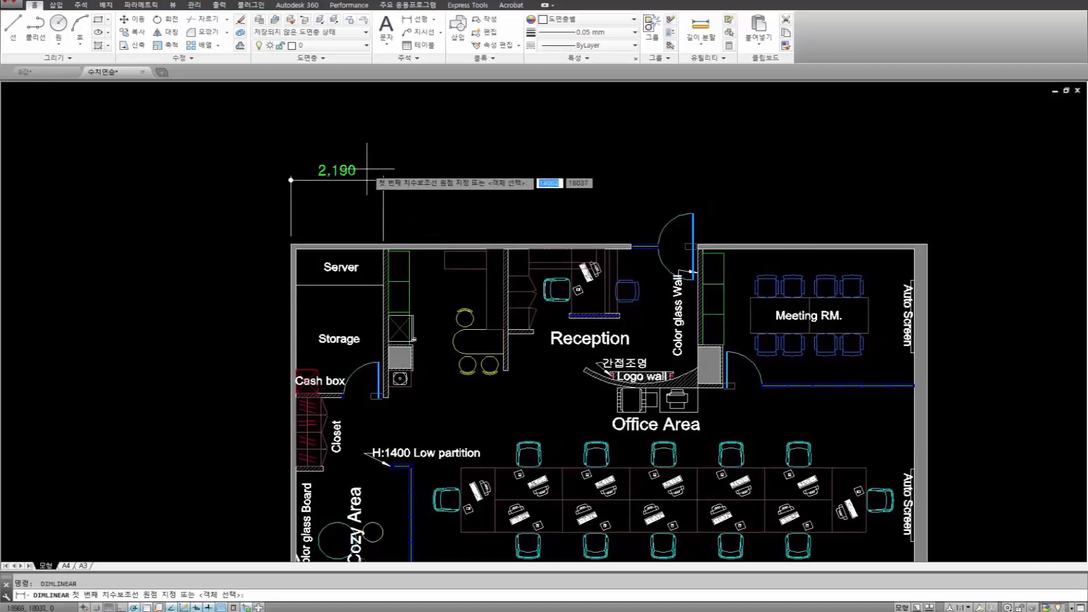
{"action": "left_click", "coordinate": [346, 170]}
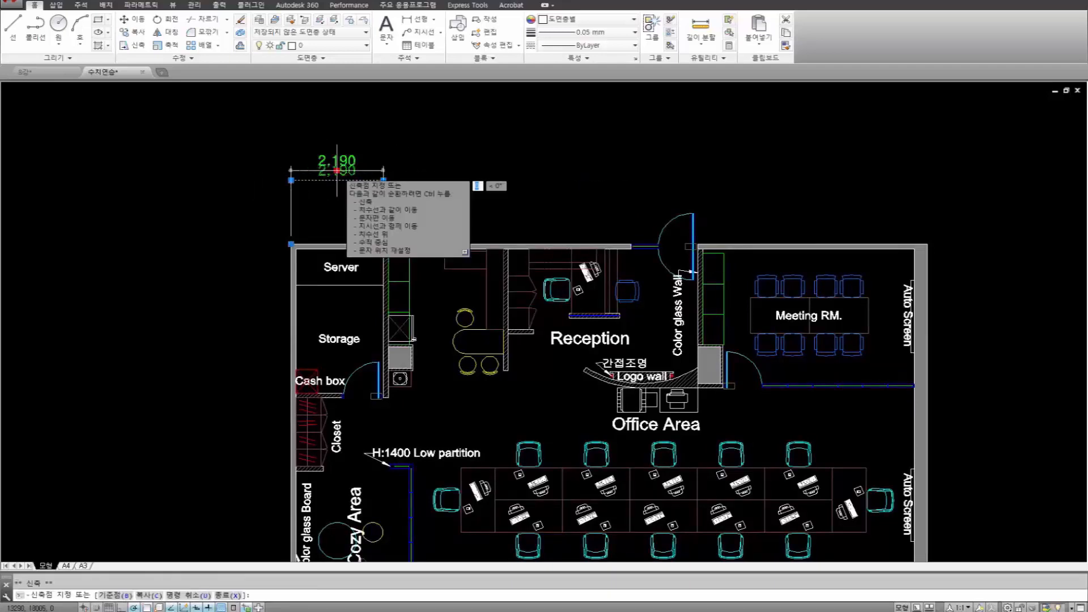
{"action": "left_click", "coordinate": [338, 170]}
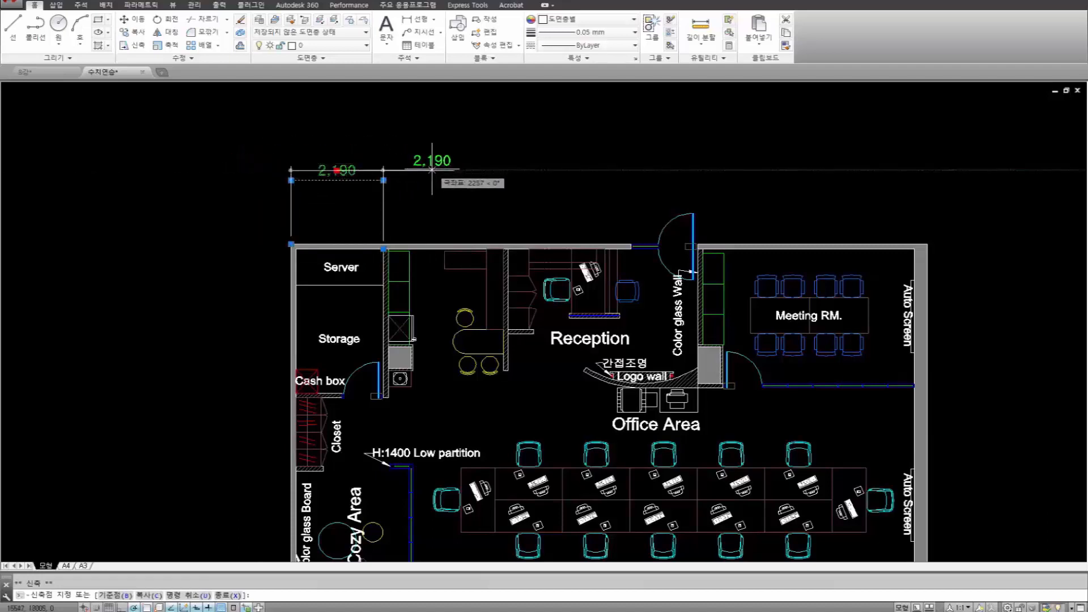
{"action": "key", "text": "Escape"}
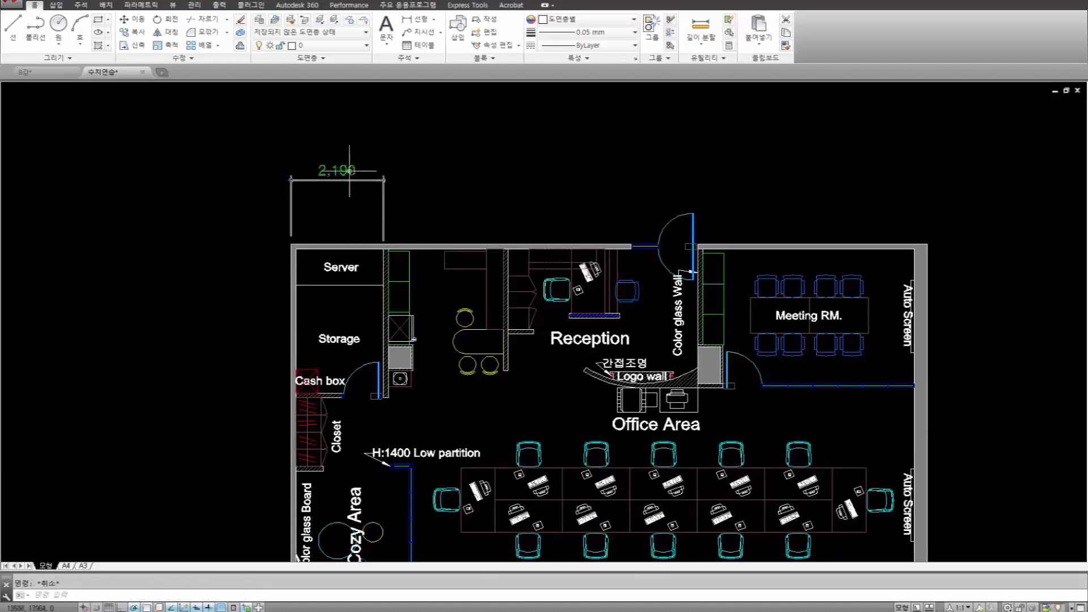
{"action": "double_click", "coordinate": [343, 170]}
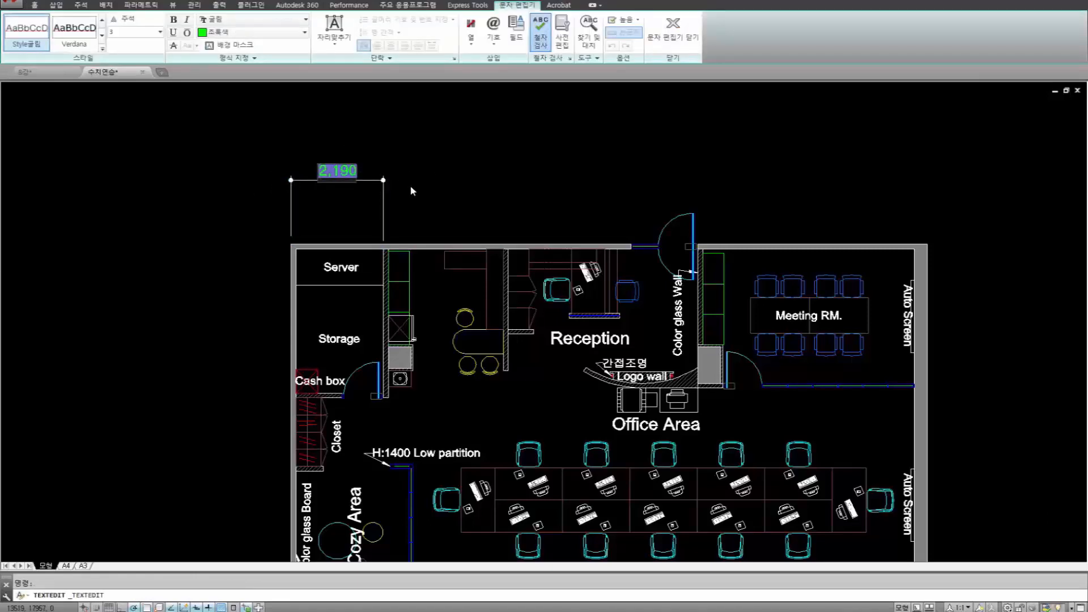
{"action": "left_click", "coordinate": [427, 191]}
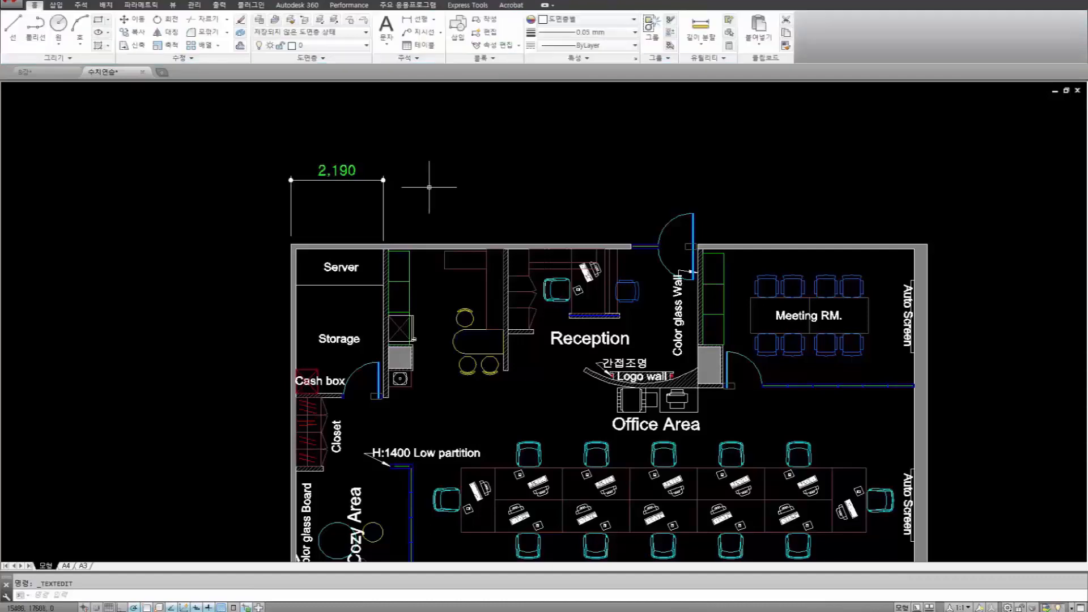
Review the Server room dimension's line, arrow, text and fit properties, including its overall dimension scale.
{"action": "scroll", "coordinate": [432, 188], "scroll_direction": "down", "scroll_amount": 2}
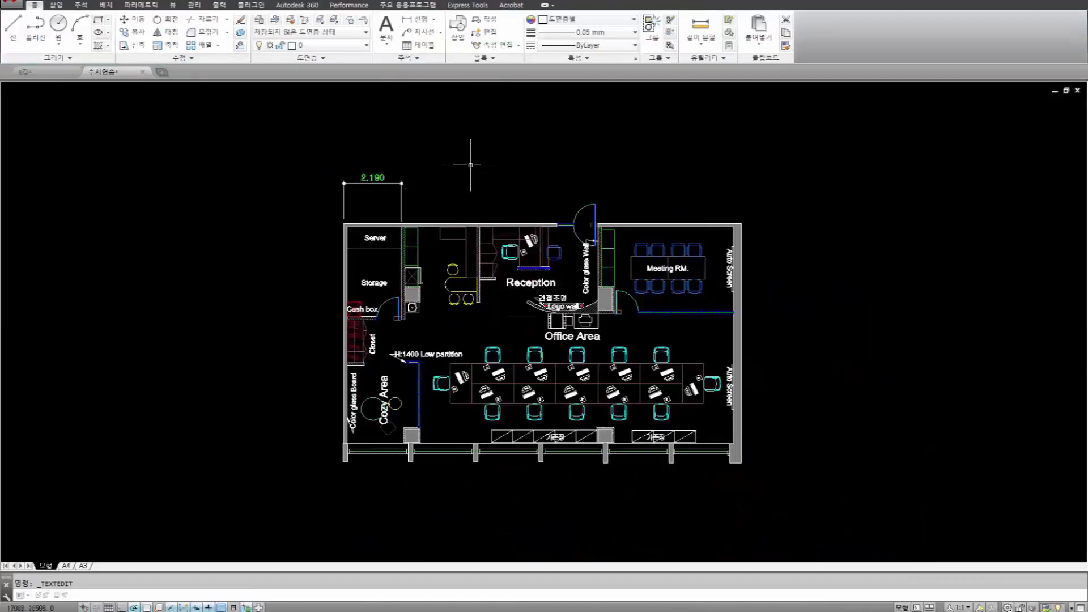
{"action": "left_click", "coordinate": [372, 183]}
{"action": "left_click", "coordinate": [315, 165]}
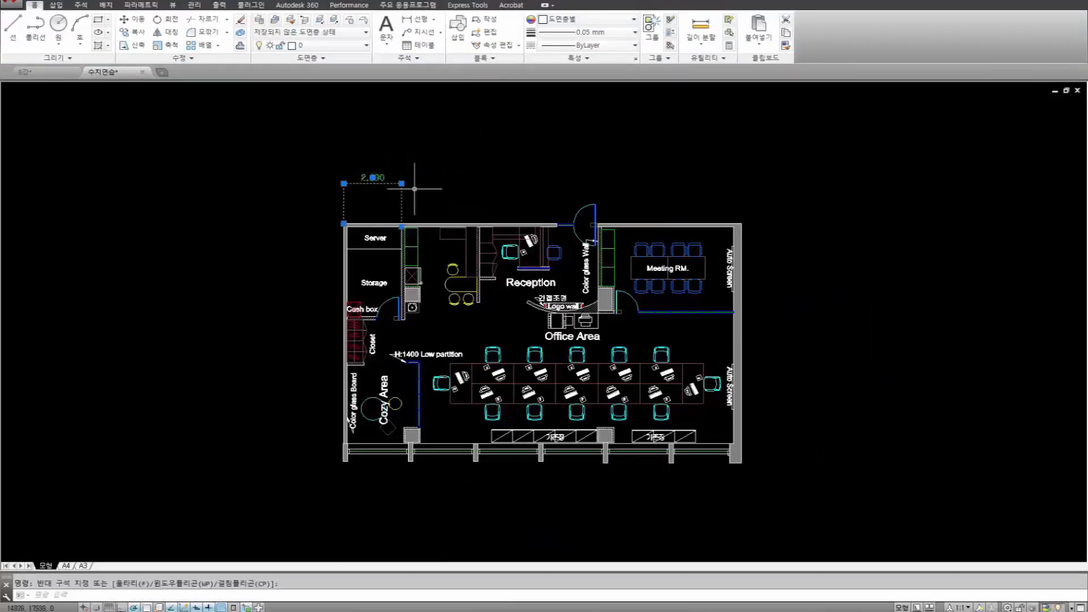
{"action": "key", "text": "ctrl+1"}
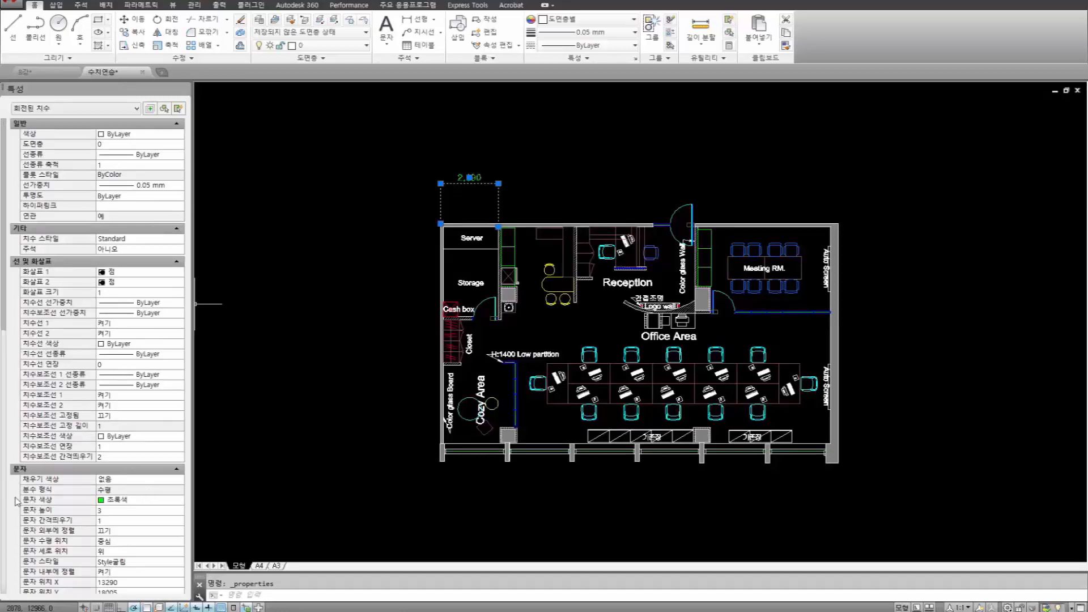
{"action": "left_click_drag", "start_coordinate": [4, 315], "coordinate": [4, 391]}
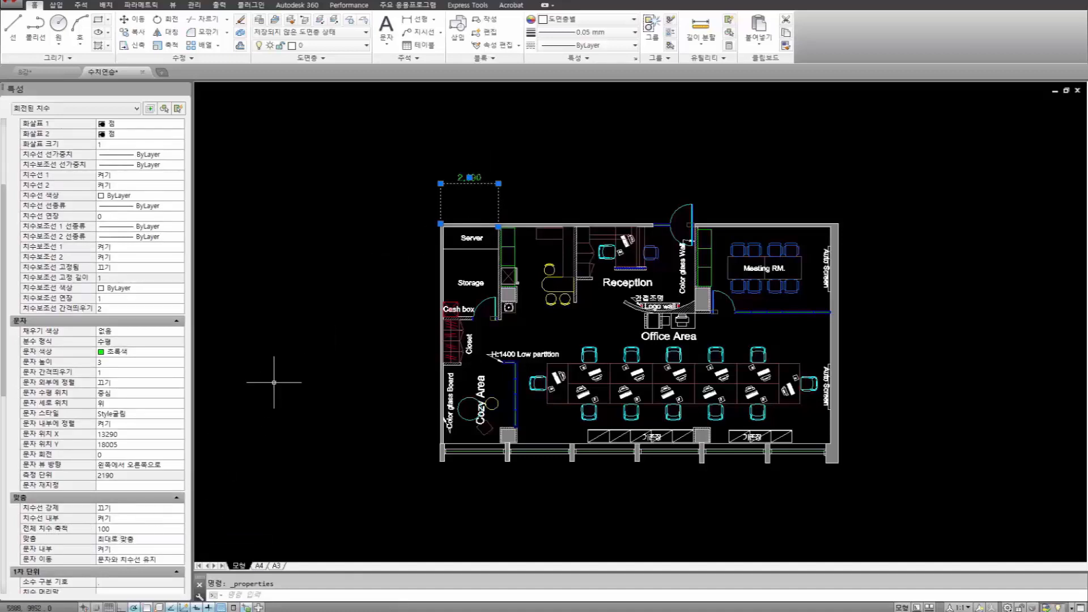
{"action": "key", "text": "Escape"}
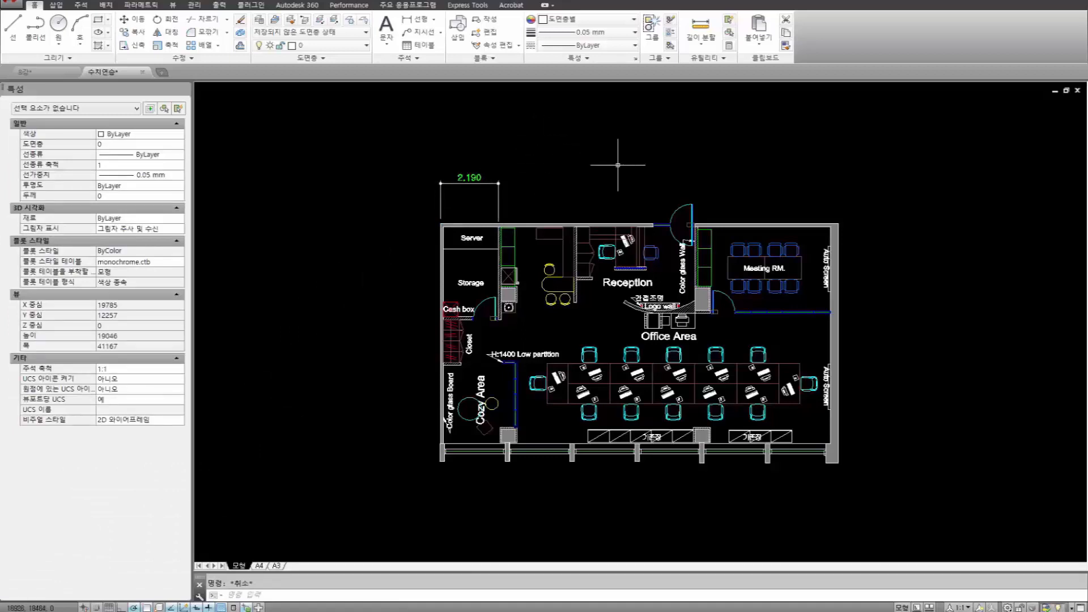
Set the drawing's DIMSCALE to 50.
{"action": "type", "text": "dimsc"}
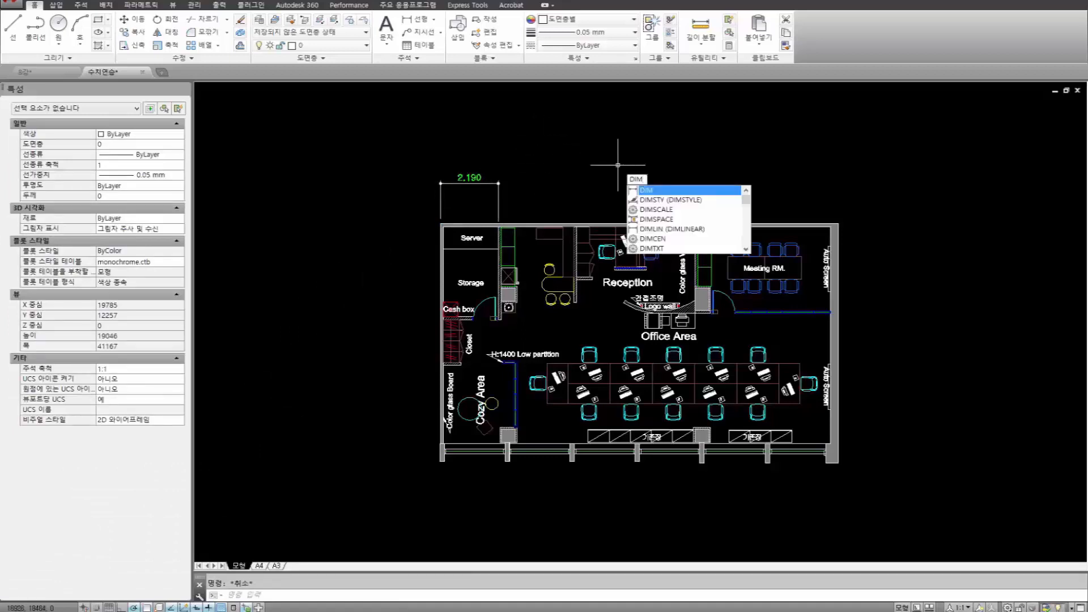
{"action": "key", "text": "Return"}
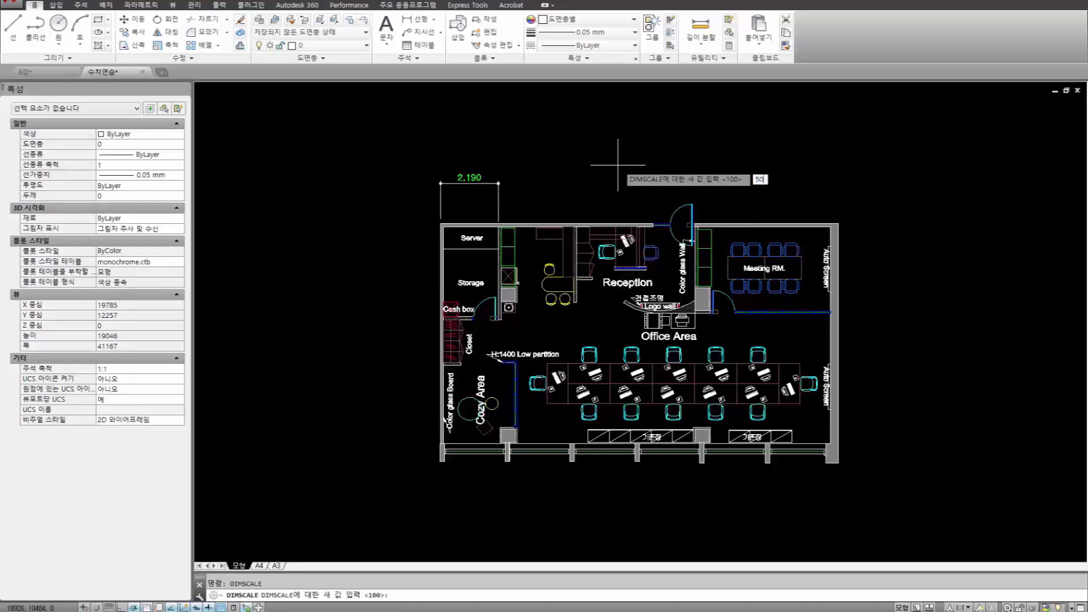
{"action": "type", "text": "50"}
{"action": "key", "text": "Return"}
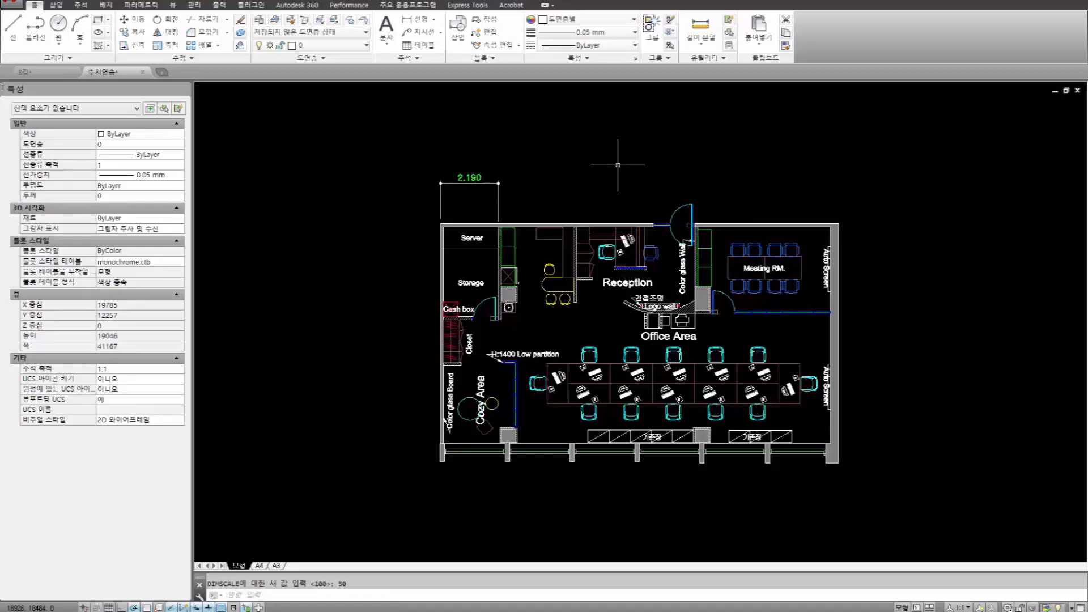
Add a horizontal linear dimension spanning about 2,642 above the plan, over the reception side.
{"action": "left_click", "coordinate": [417, 19]}
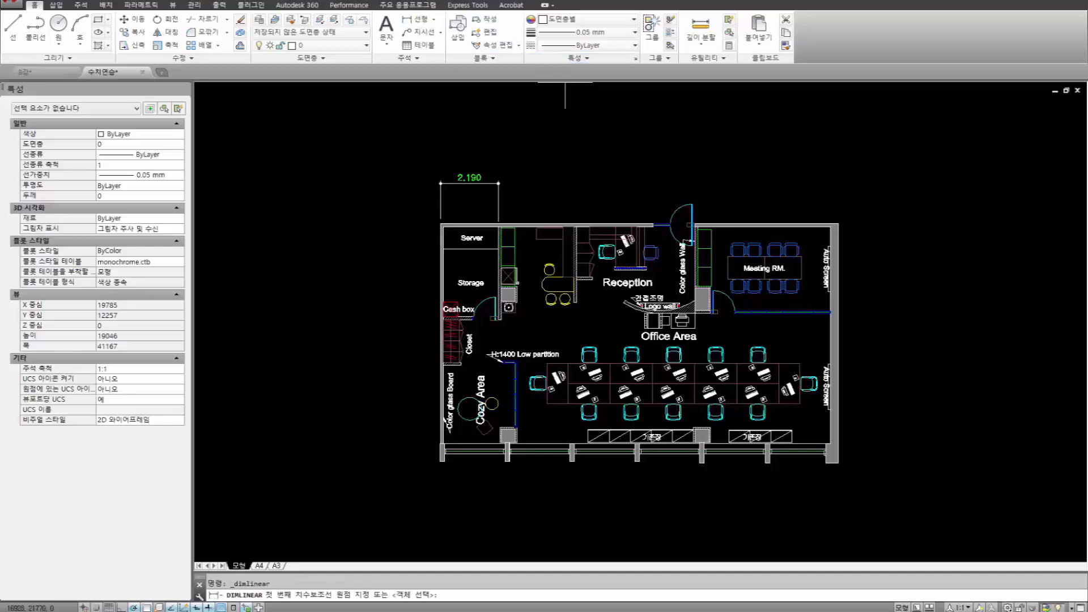
{"action": "left_click", "coordinate": [560, 188]}
{"action": "left_click", "coordinate": [630, 187]}
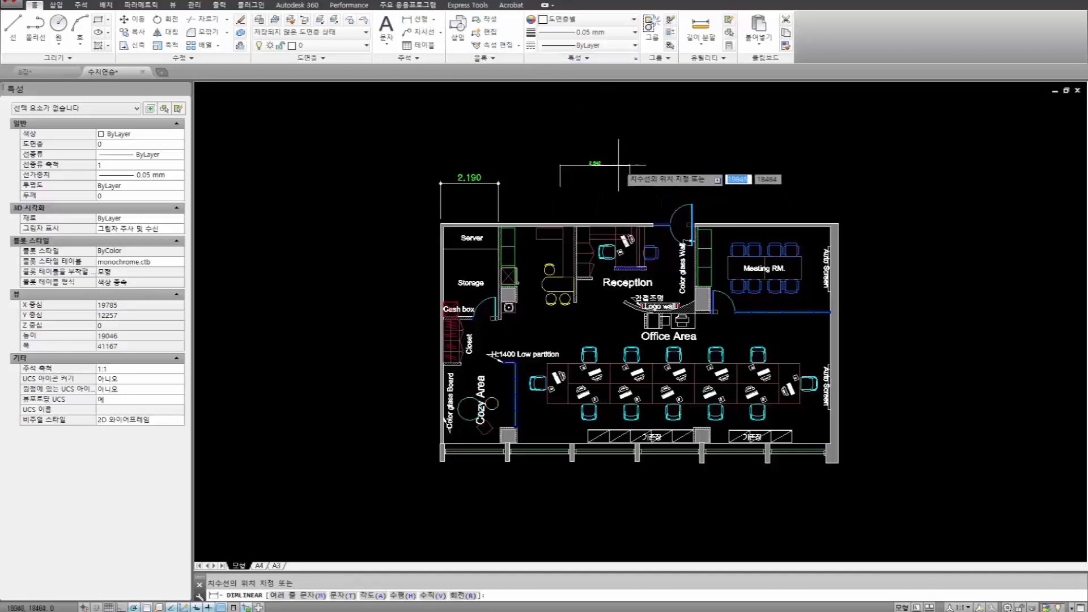
{"action": "left_click", "coordinate": [666, 166]}
{"action": "key", "text": "Escape"}
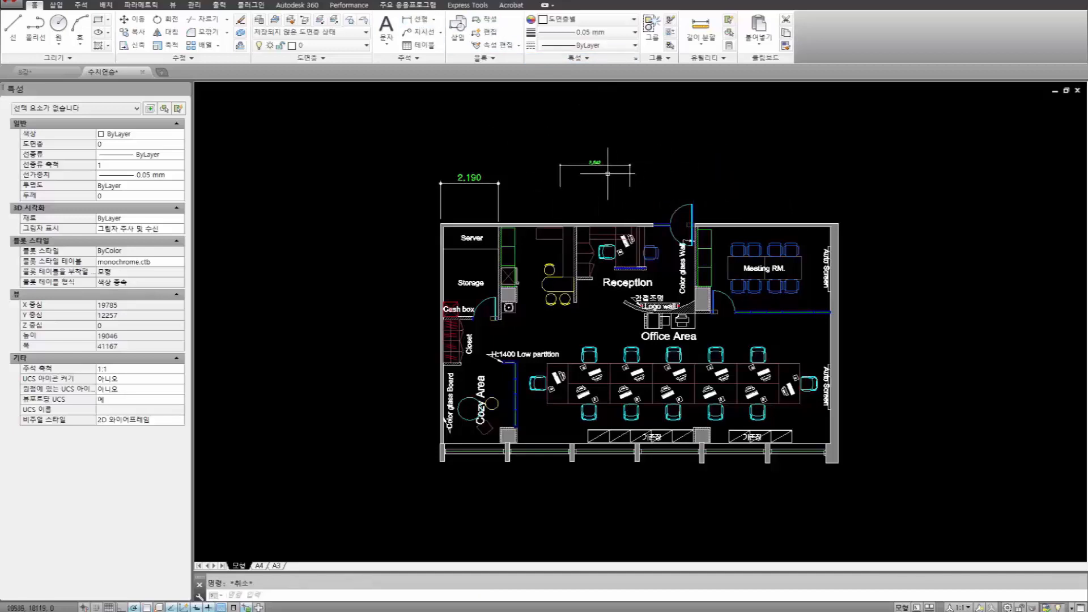
{"action": "middle_click_drag", "start_coordinate": [604, 171], "coordinate": [593, 224]}
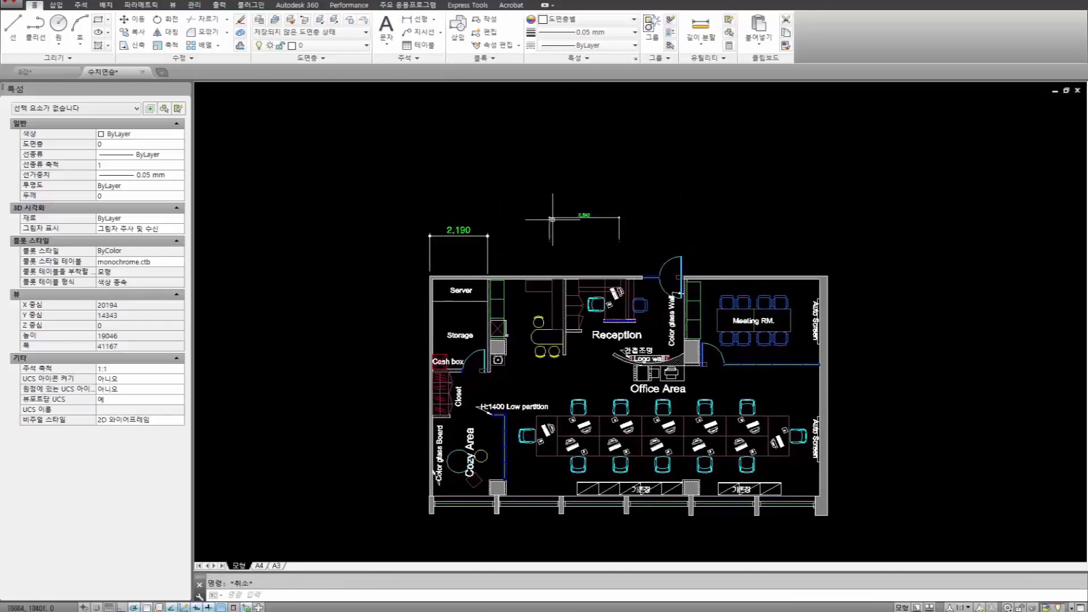
{"action": "scroll", "coordinate": [552, 219], "scroll_direction": "up", "scroll_amount": 2}
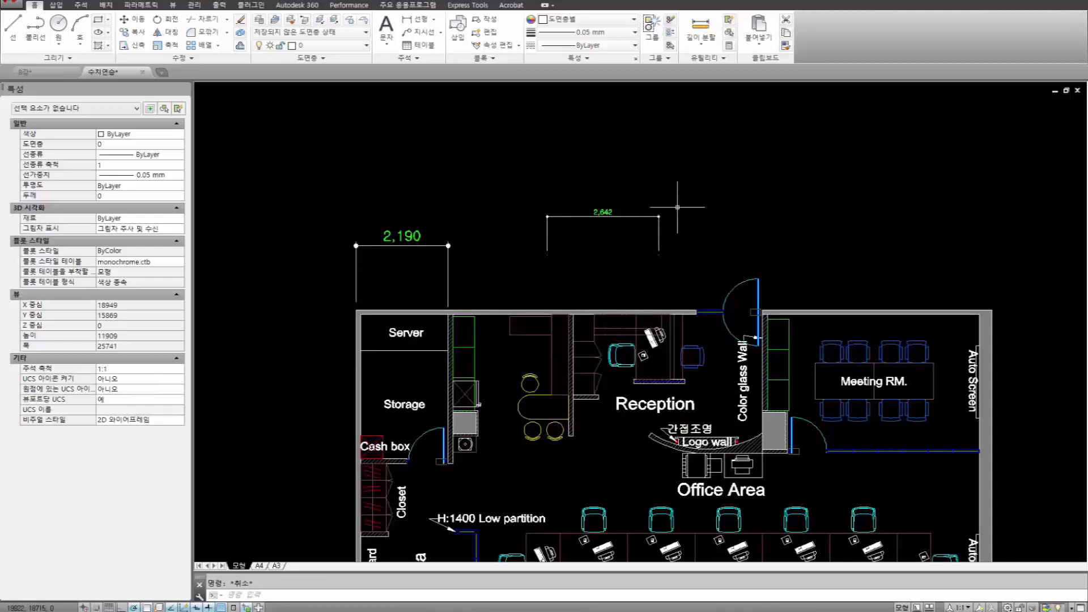
Match the properties of the dimension above the reception side onto the Server room dimension.
{"action": "left_click", "coordinate": [785, 45]}
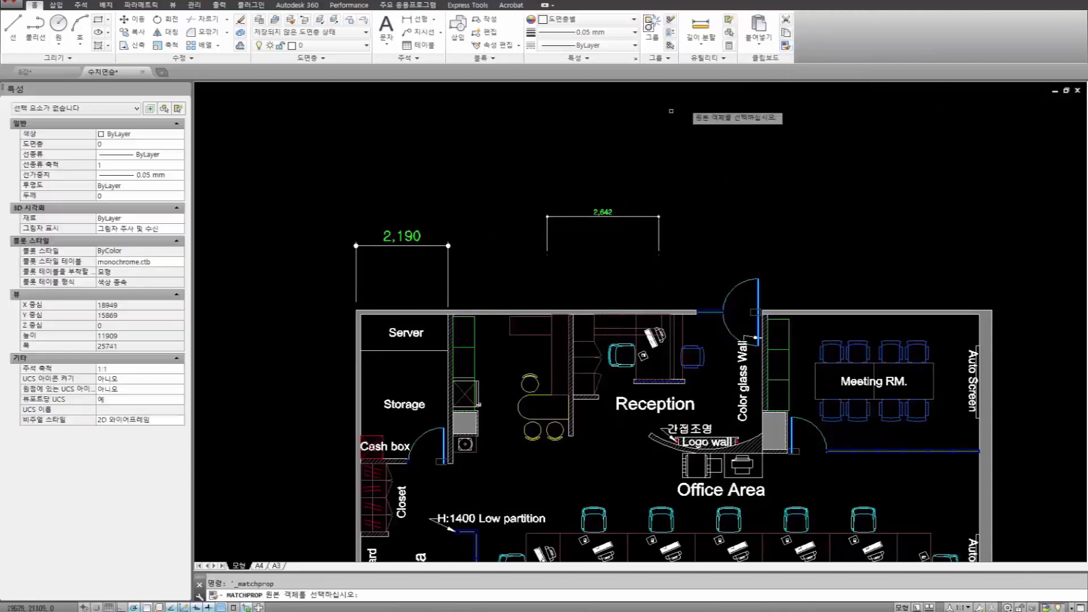
{"action": "left_click", "coordinate": [572, 217]}
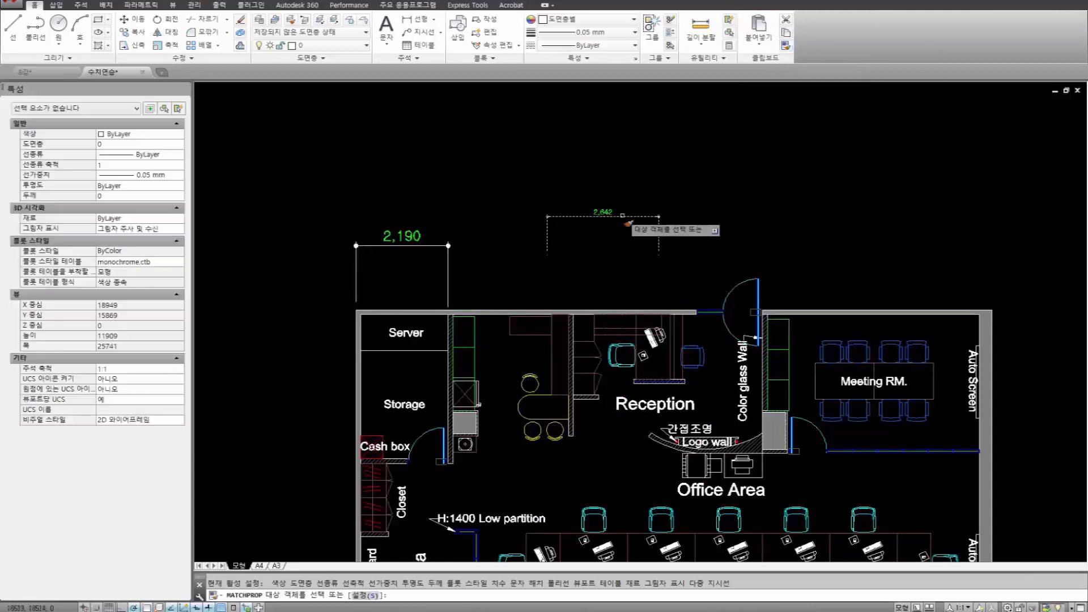
{"action": "left_click", "coordinate": [448, 259]}
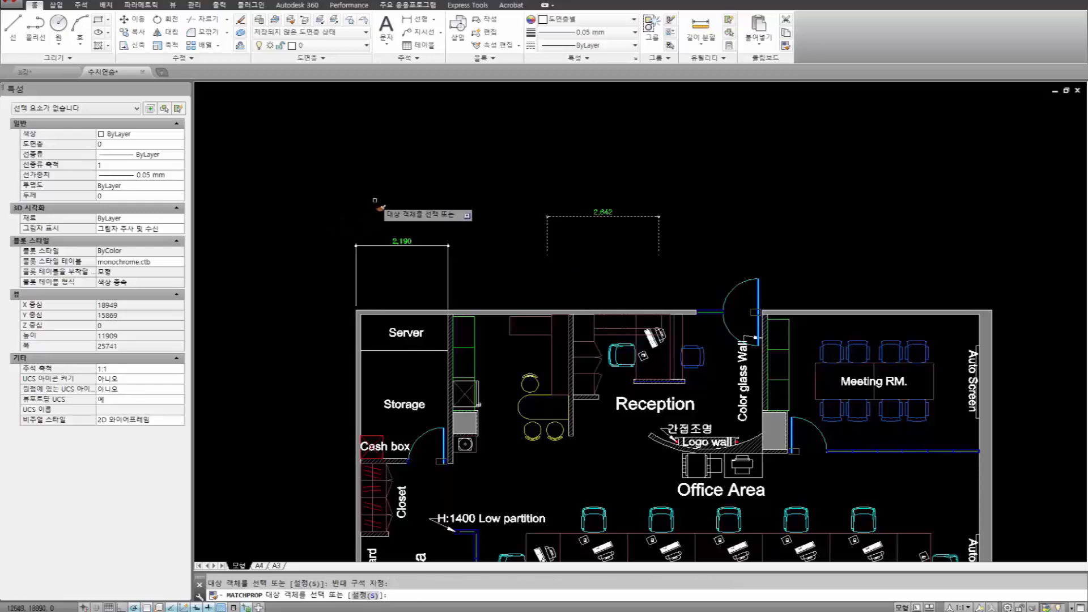
{"action": "left_click", "coordinate": [429, 422]}
{"action": "left_click", "coordinate": [370, 393]}
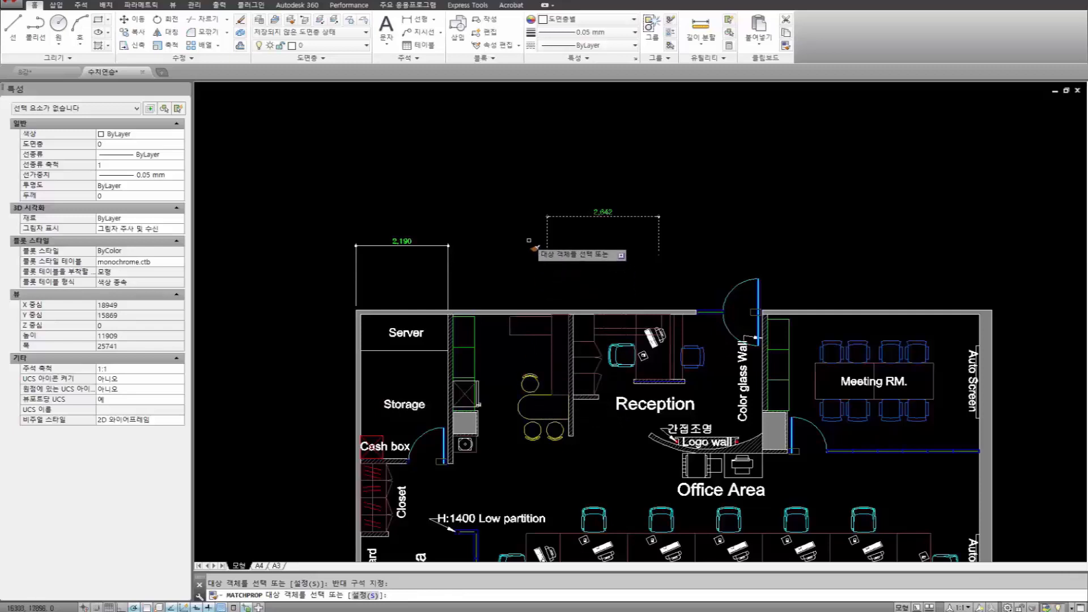
{"action": "key", "text": "Escape"}
{"action": "left_click", "coordinate": [786, 46]}
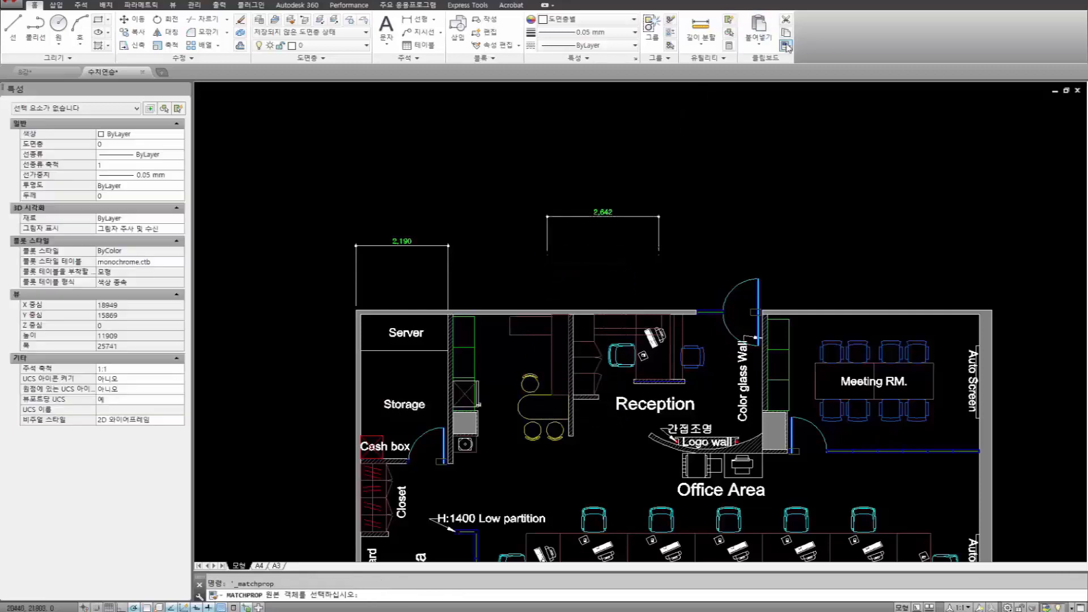
{"action": "key", "text": "Escape"}
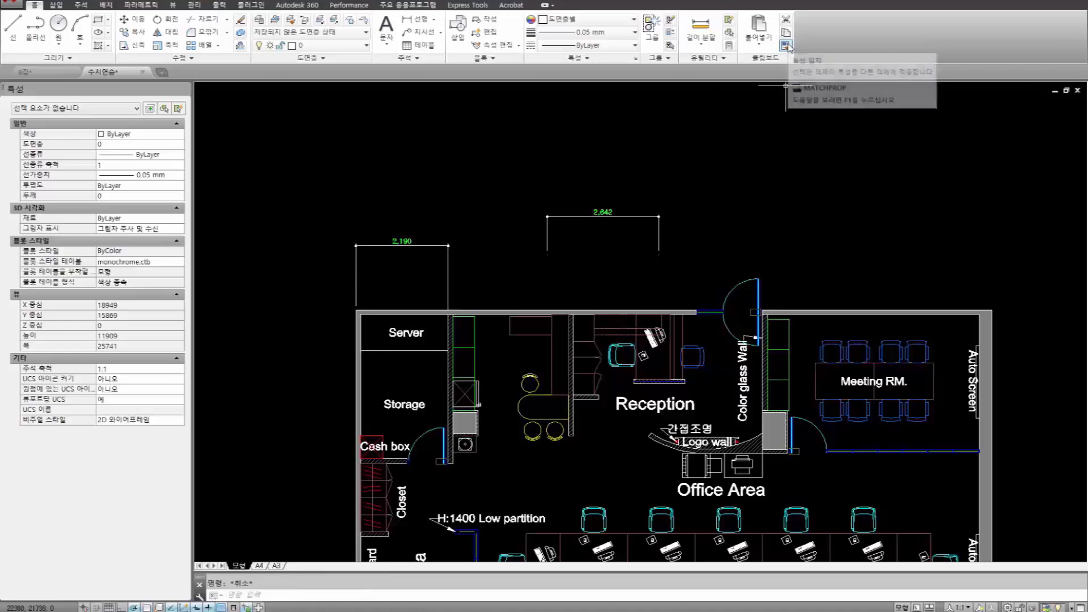
{"action": "middle_click_drag", "start_coordinate": [668, 271], "coordinate": [684, 212]}
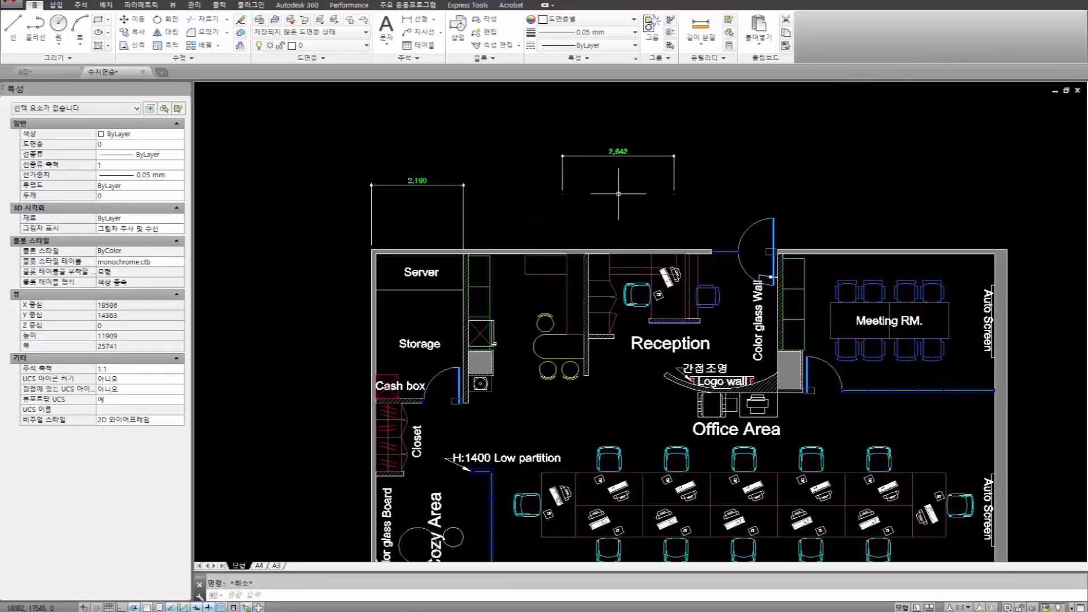
{"action": "scroll", "coordinate": [618, 193], "scroll_direction": "down", "scroll_amount": 2}
{"action": "middle_click_drag", "start_coordinate": [612, 216], "coordinate": [496, 205]}
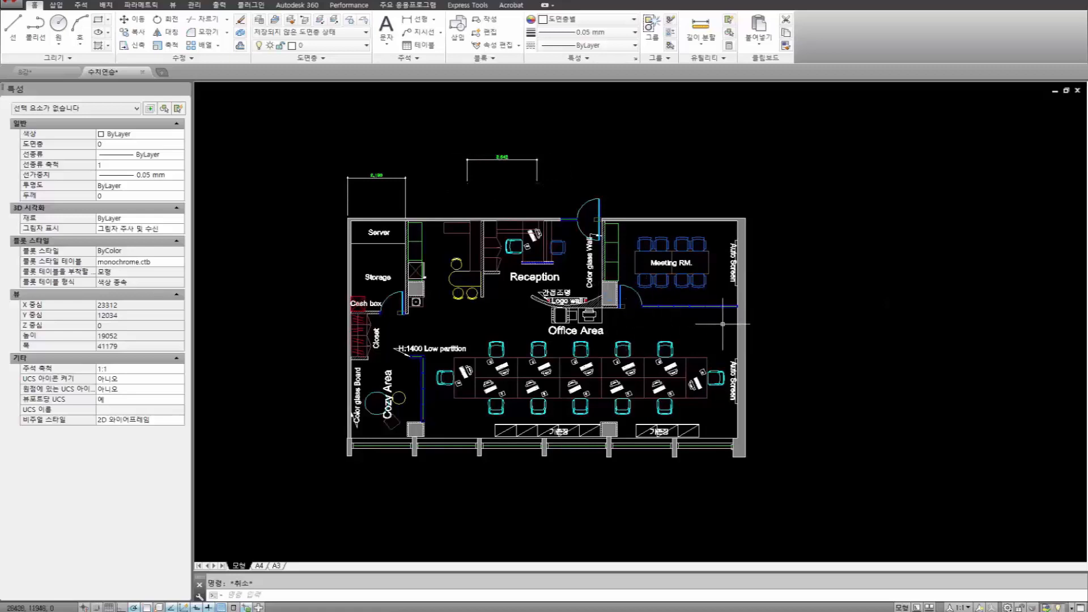
{"action": "scroll", "coordinate": [694, 317], "scroll_direction": "up", "scroll_amount": 2}
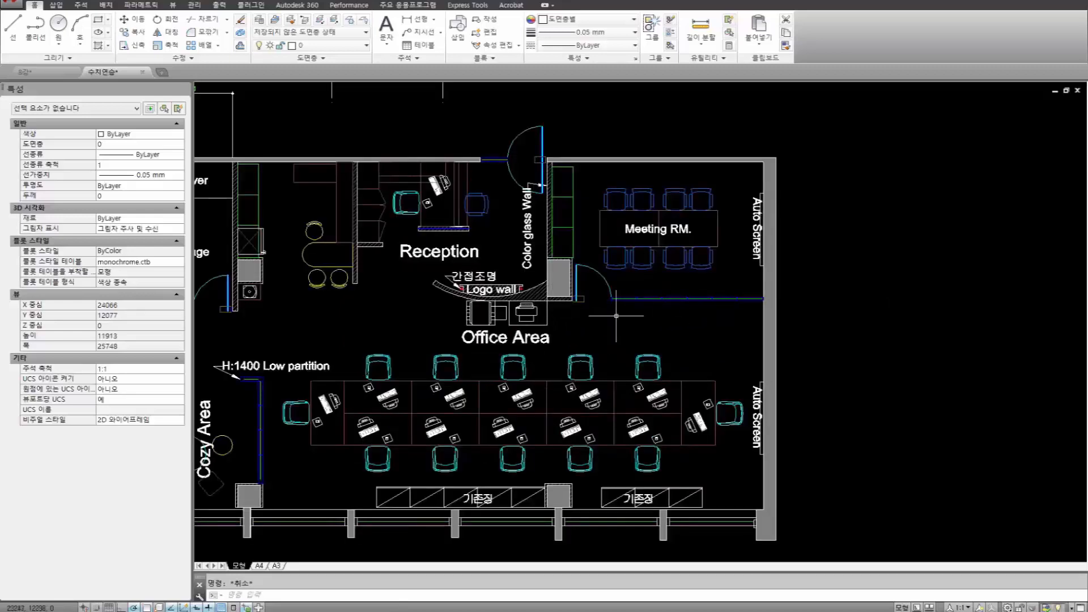
{"action": "scroll", "coordinate": [683, 315], "scroll_direction": "down", "scroll_amount": 2}
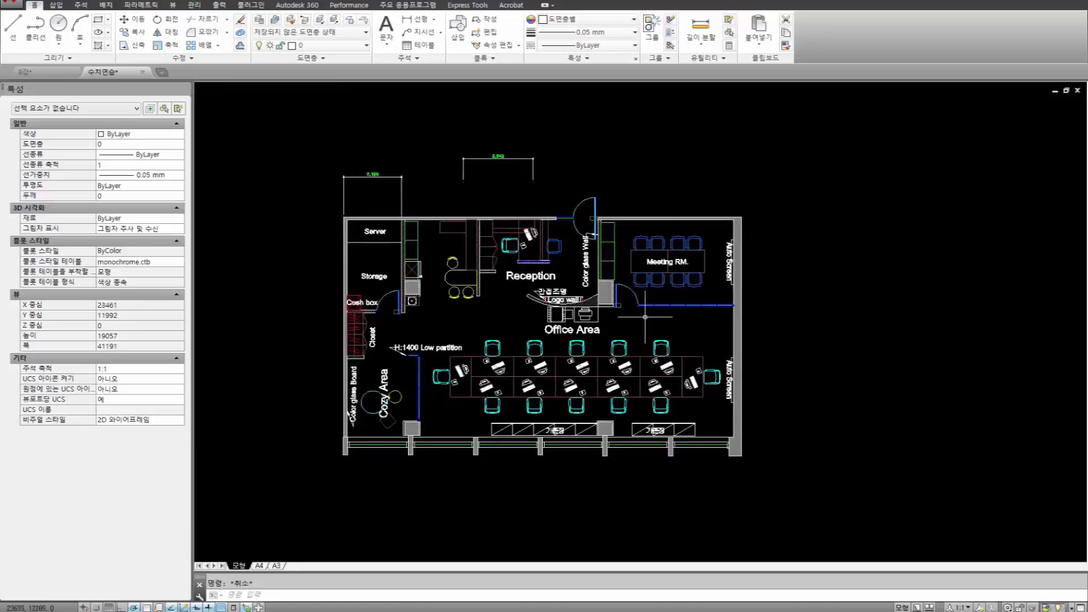
{"action": "left_click", "coordinate": [571, 176]}
{"action": "left_click", "coordinate": [449, 149]}
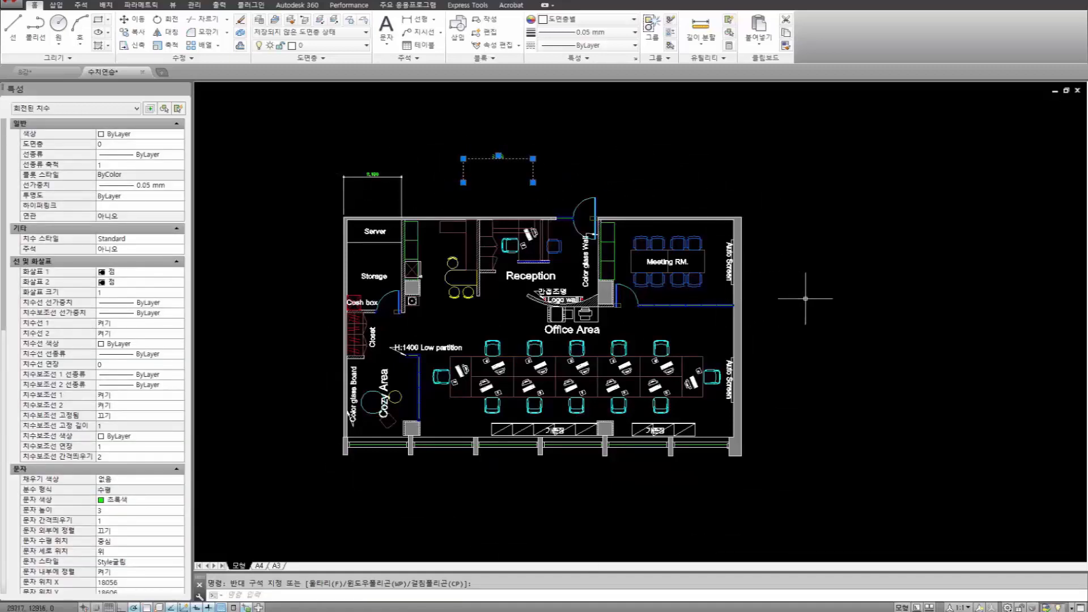
{"action": "key", "text": "Escape"}
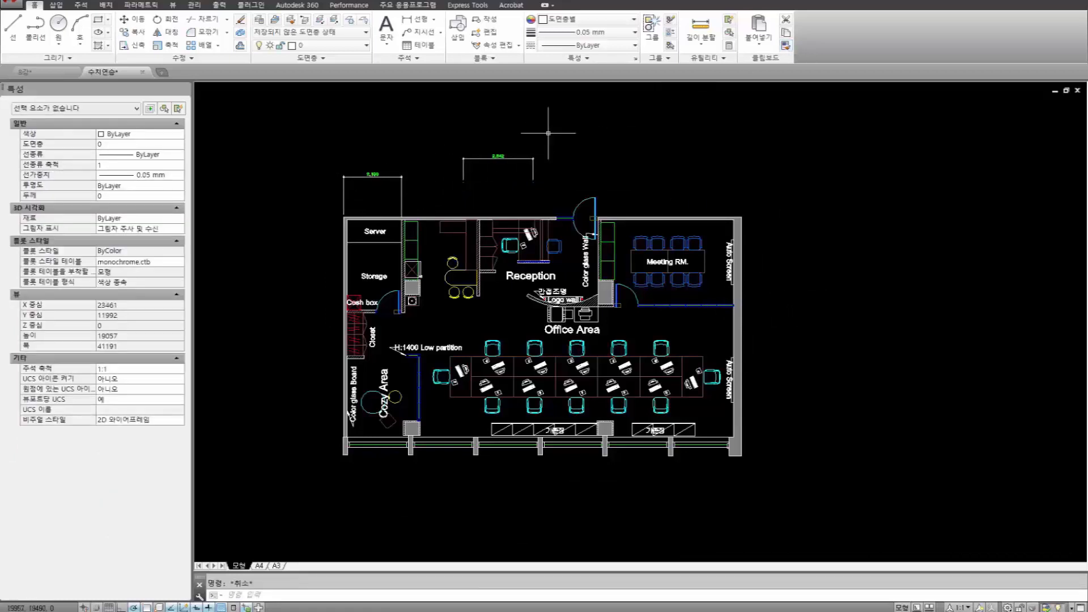
Undo the property match applied to the Server room dimension.
{"action": "left_click", "coordinate": [785, 45]}
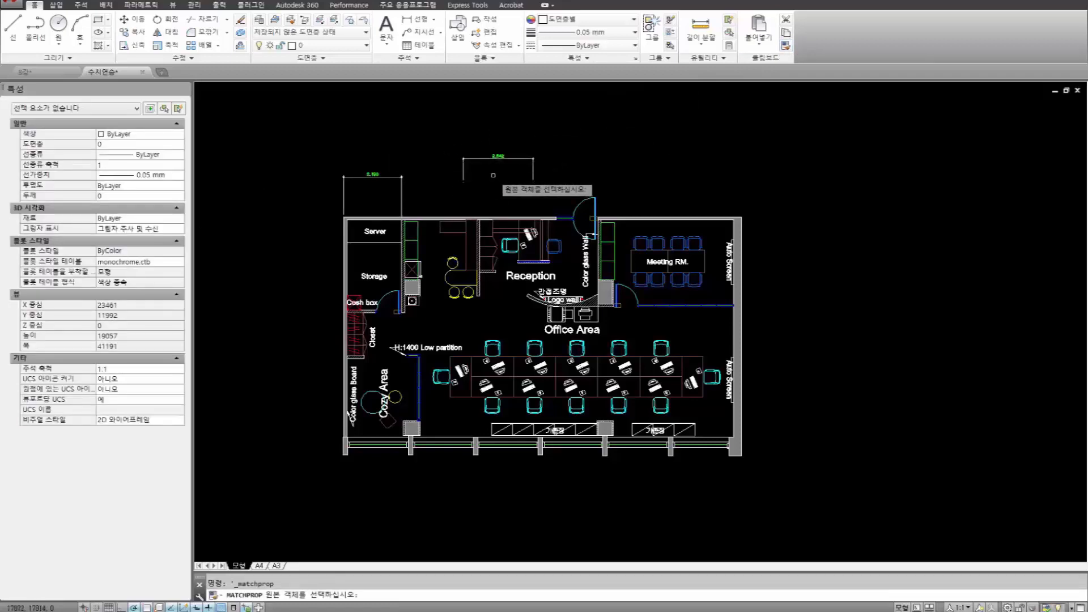
{"action": "key", "text": "Escape"}
{"action": "key", "text": "ctrl+z"}
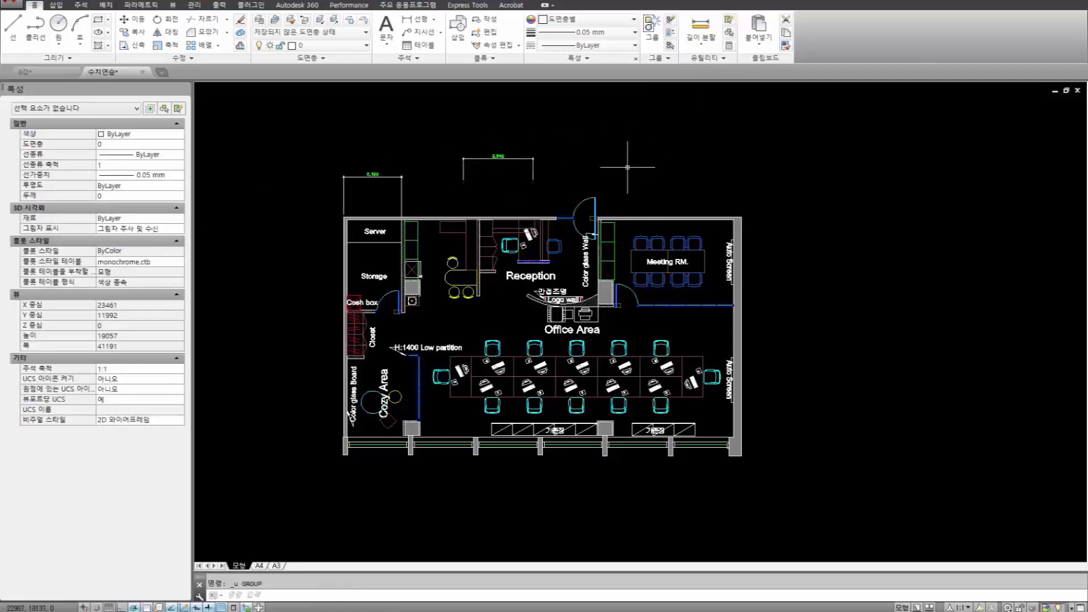
{"action": "key", "text": "ctrl+z"}
{"action": "key", "text": "ctrl+z"}
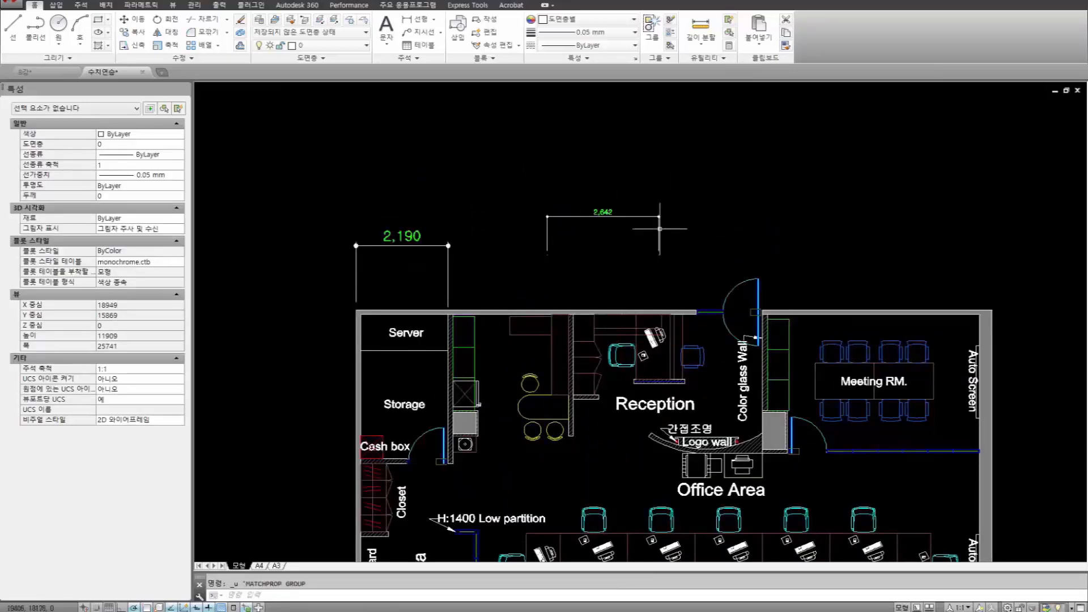
Match the properties of the Server room dimension onto the dimension above the reception side.
{"action": "left_click", "coordinate": [785, 45]}
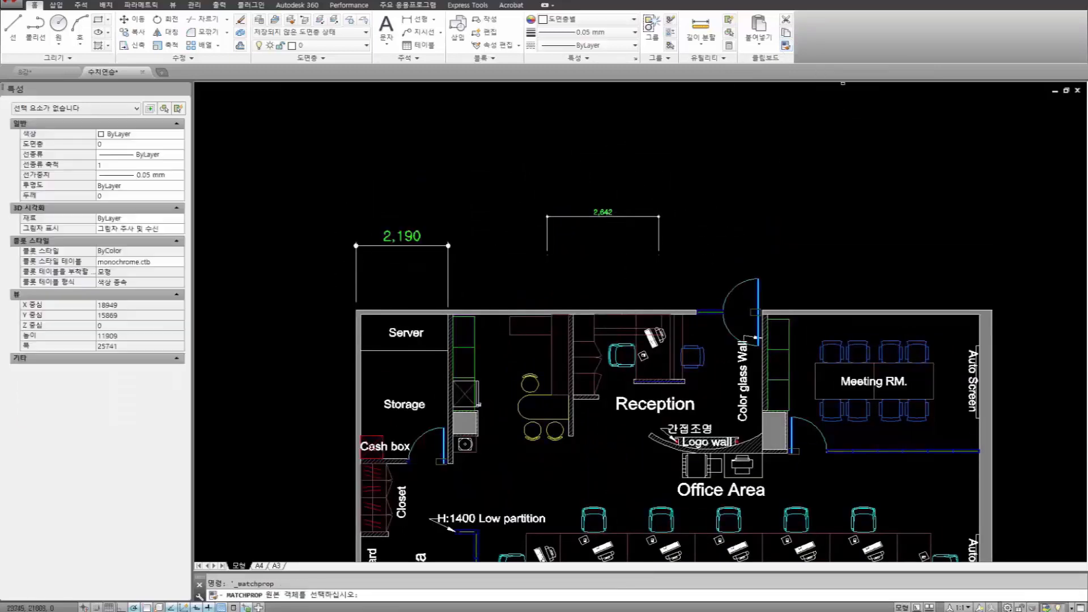
{"action": "left_click", "coordinate": [419, 247]}
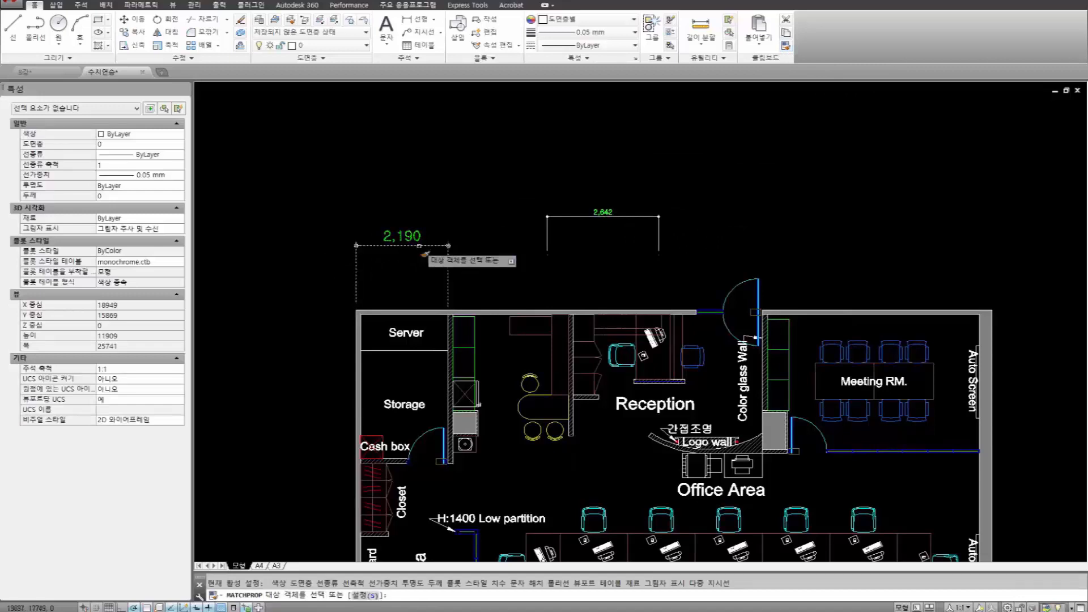
{"action": "left_click", "coordinate": [601, 220]}
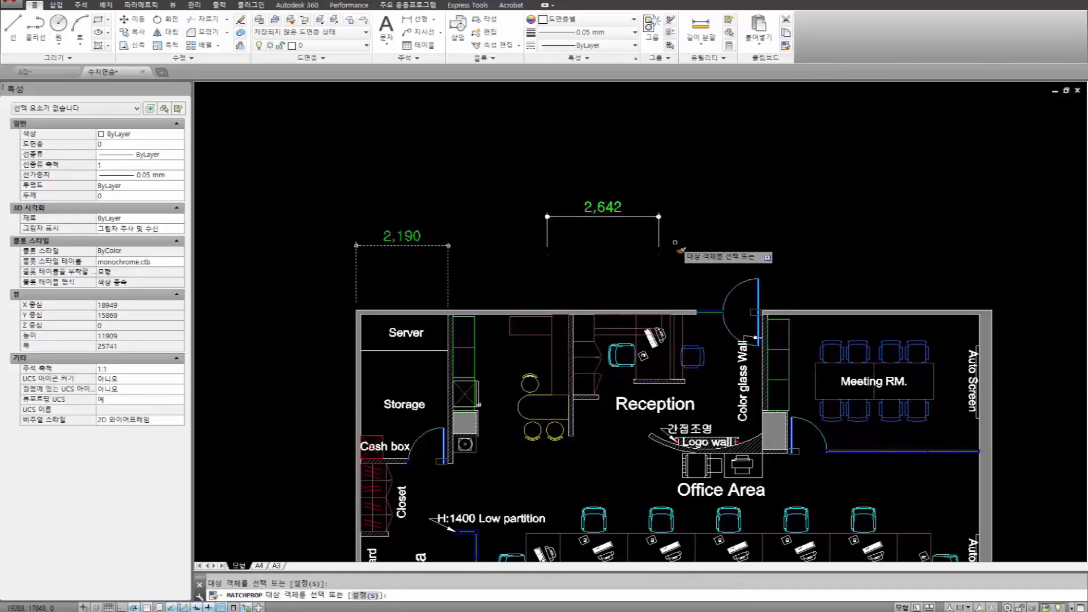
{"action": "key", "text": "Escape"}
{"action": "scroll", "coordinate": [652, 216], "scroll_direction": "down", "scroll_amount": 3}
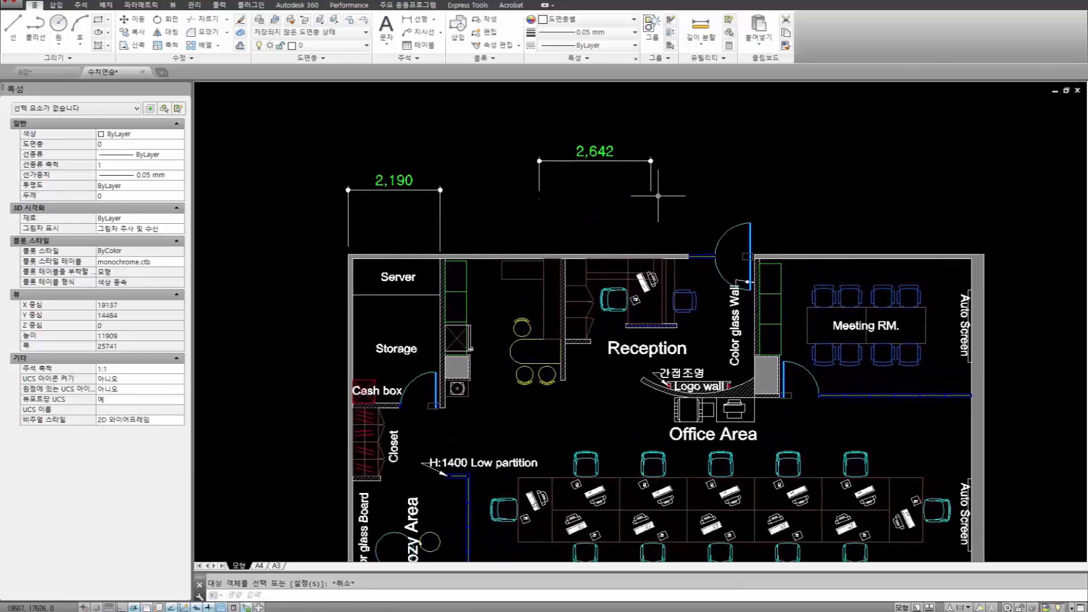
{"action": "middle_click_drag", "start_coordinate": [652, 216], "coordinate": [583, 224]}
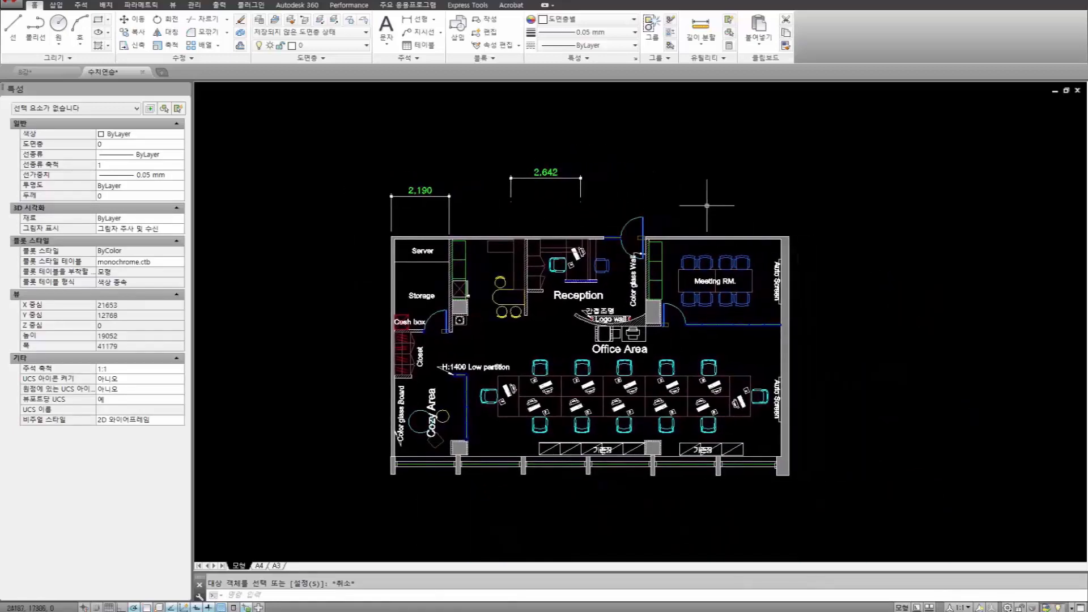
Set the tolerance display of the dimension above the Server room to symmetrical (대칭).
{"action": "left_click", "coordinate": [729, 209]}
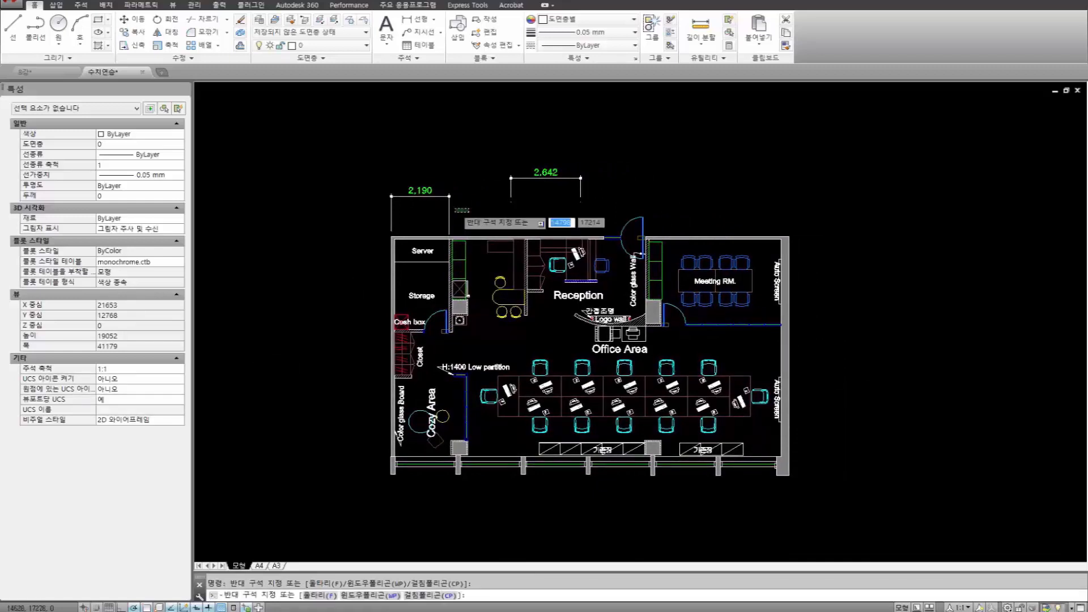
{"action": "left_click", "coordinate": [368, 173]}
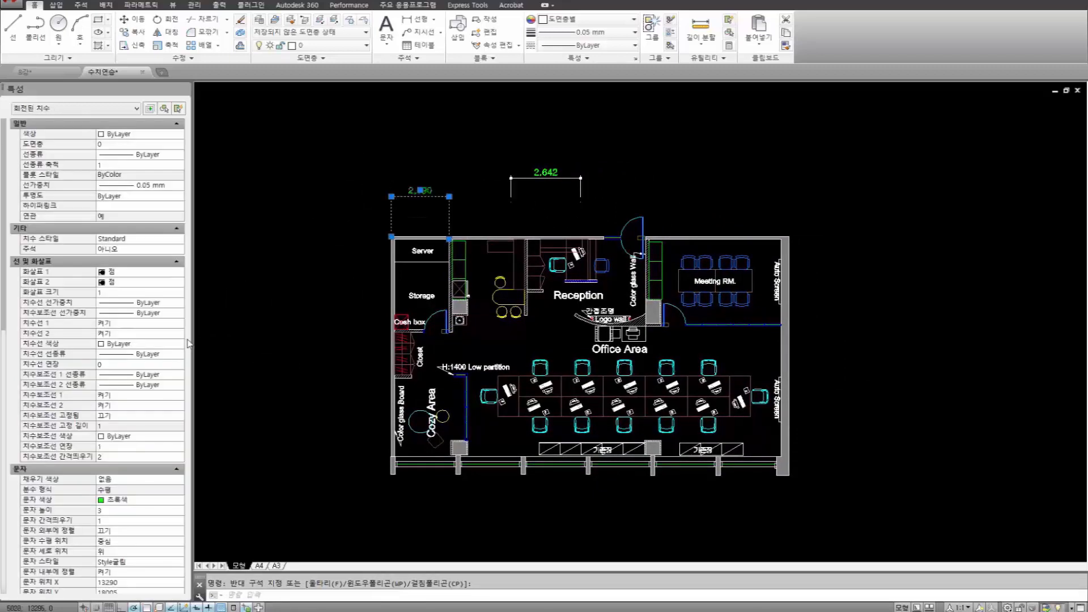
{"action": "left_click_drag", "start_coordinate": [9, 163], "coordinate": [29, 448]}
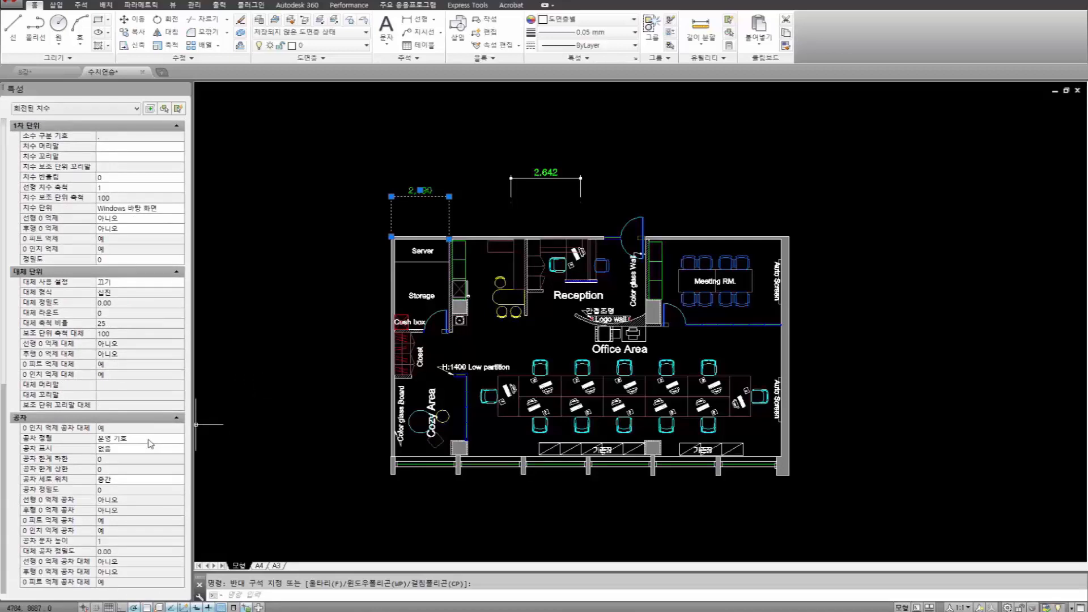
{"action": "left_click", "coordinate": [117, 453]}
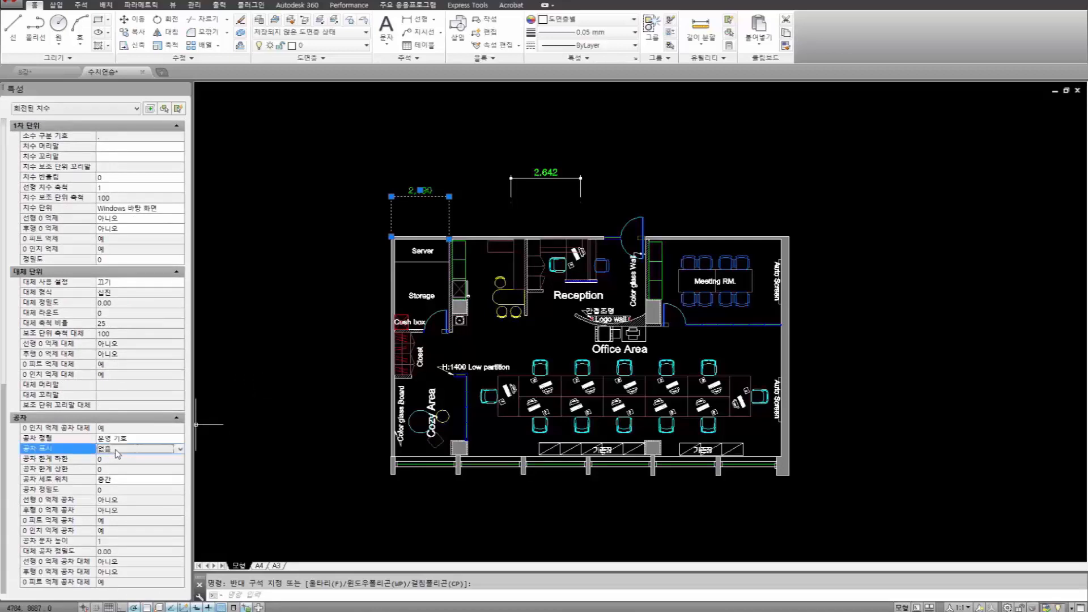
{"action": "left_click", "coordinate": [117, 452]}
{"action": "left_click", "coordinate": [121, 466]}
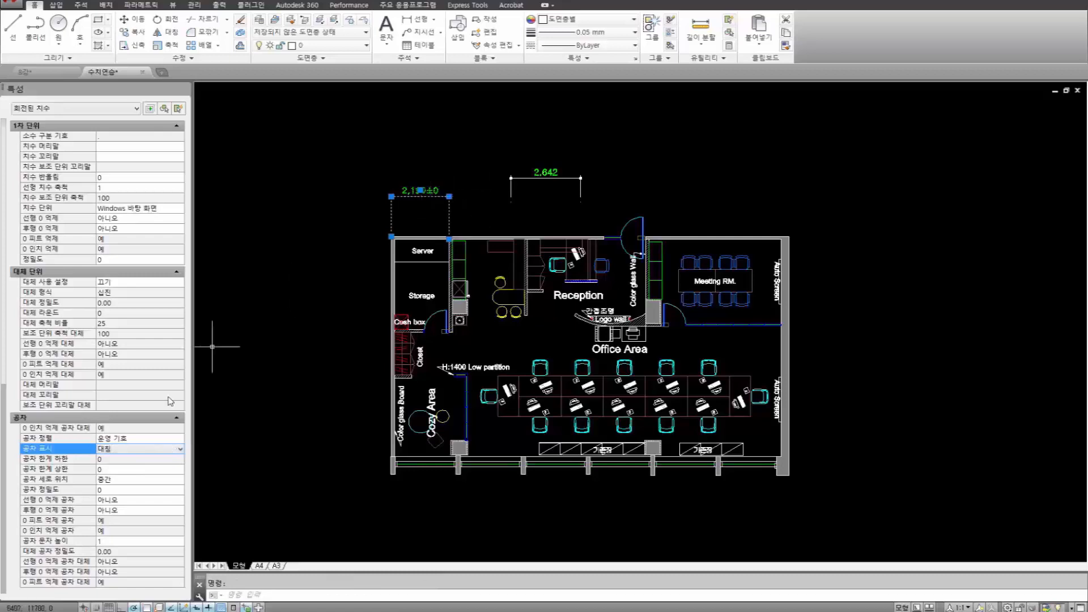
{"action": "left_click", "coordinate": [135, 453]}
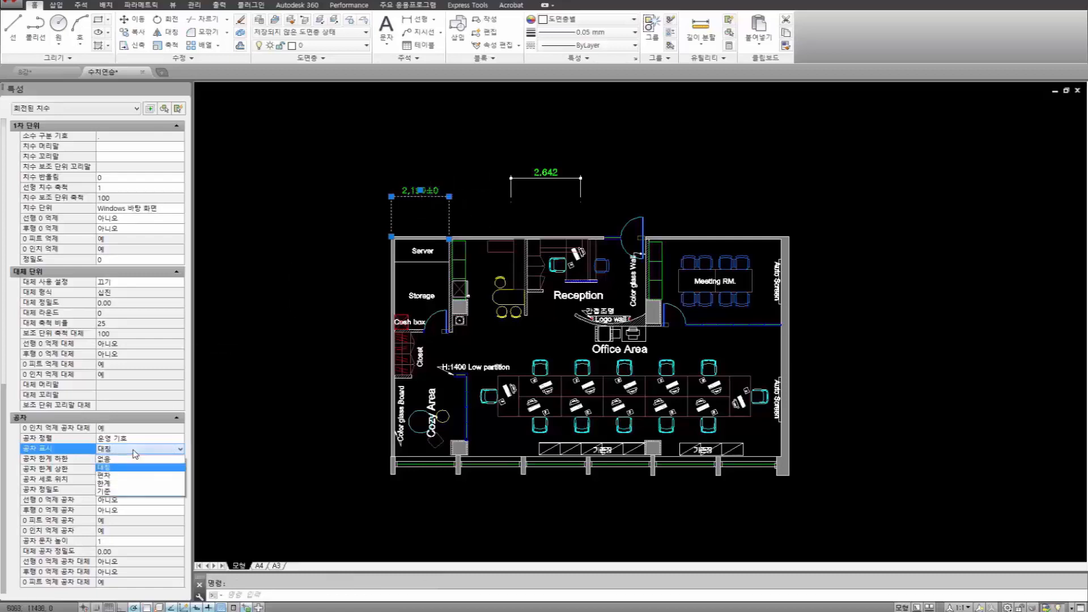
{"action": "left_click", "coordinate": [301, 432]}
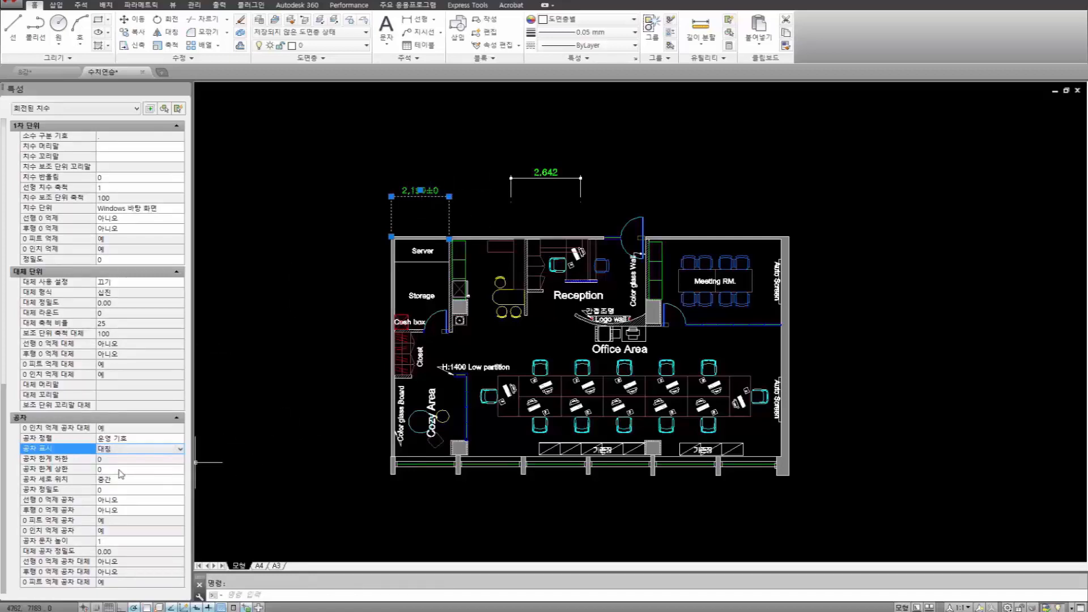
Set the upper tolerance limit of the Server room dimension to 2.
{"action": "left_click", "coordinate": [116, 470]}
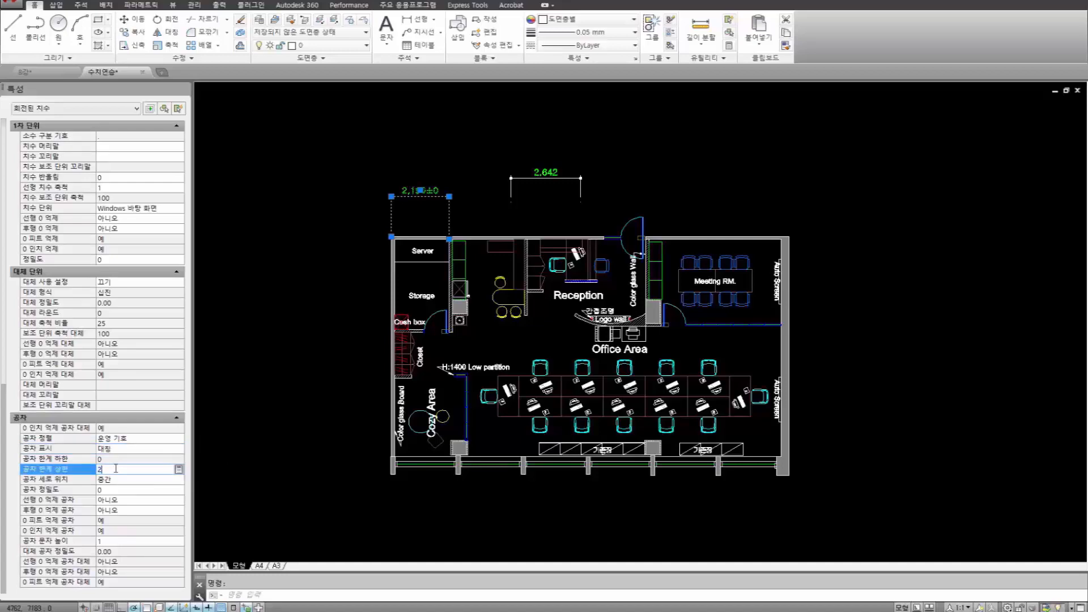
{"action": "key", "text": "Return"}
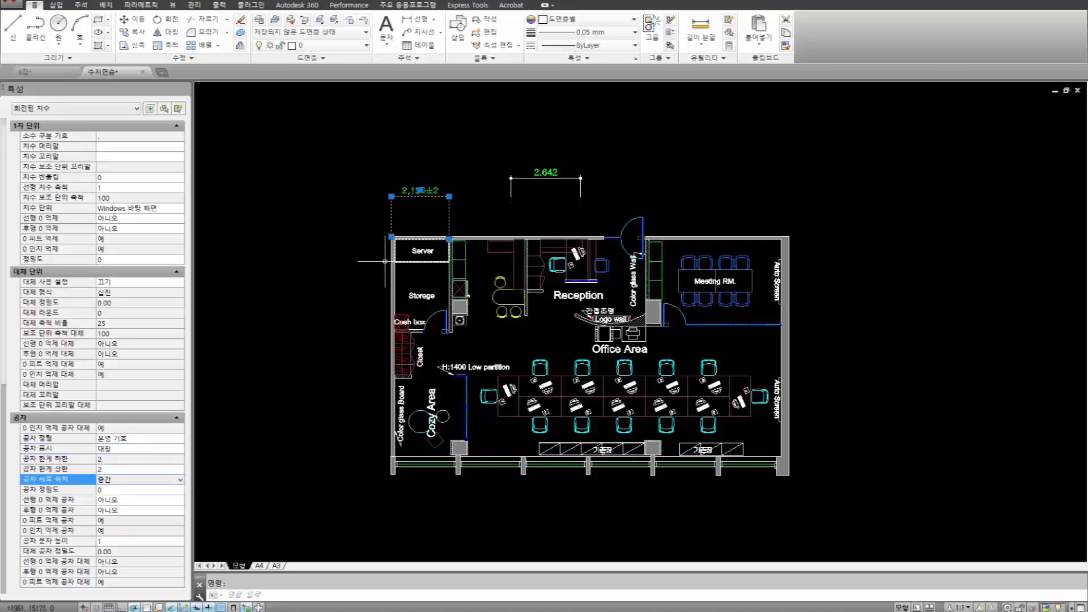
{"action": "scroll", "coordinate": [376, 348], "scroll_direction": "up", "scroll_amount": 6}
{"action": "middle_click_drag", "start_coordinate": [377, 393], "coordinate": [379, 448]}
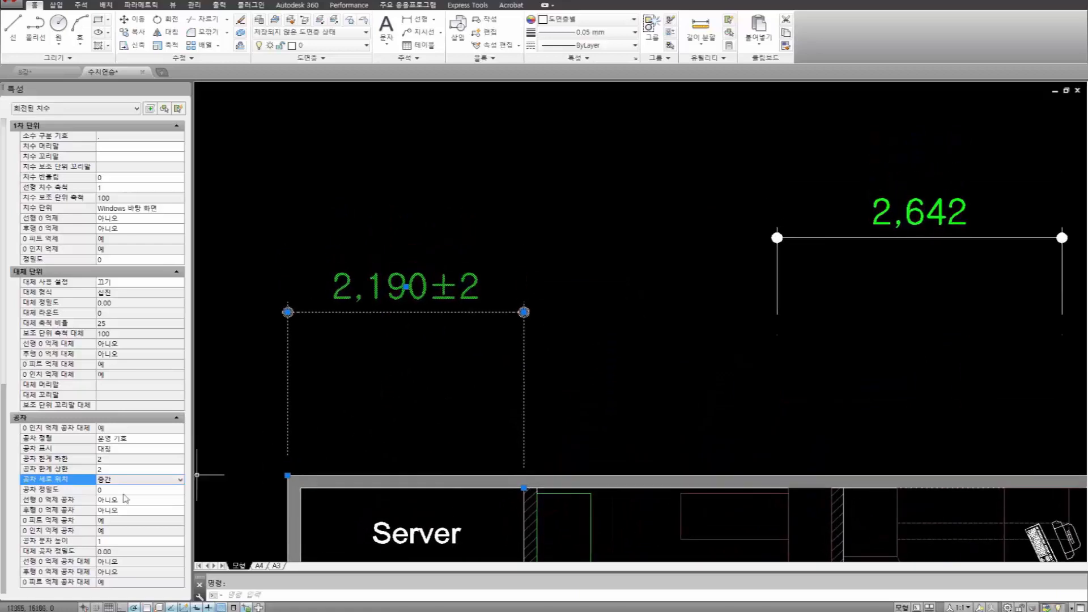
Set the Server room dimension's tolerance display to deviation (편차) and its lower tolerance limit to 3.
{"action": "left_click", "coordinate": [125, 451]}
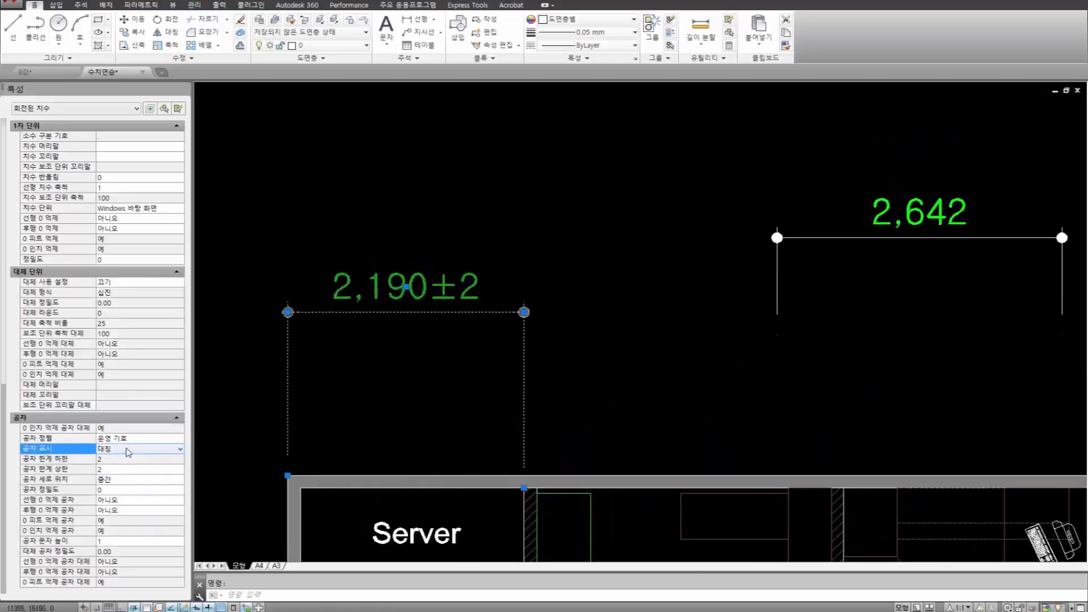
{"action": "left_click", "coordinate": [128, 451]}
{"action": "left_click", "coordinate": [108, 478]}
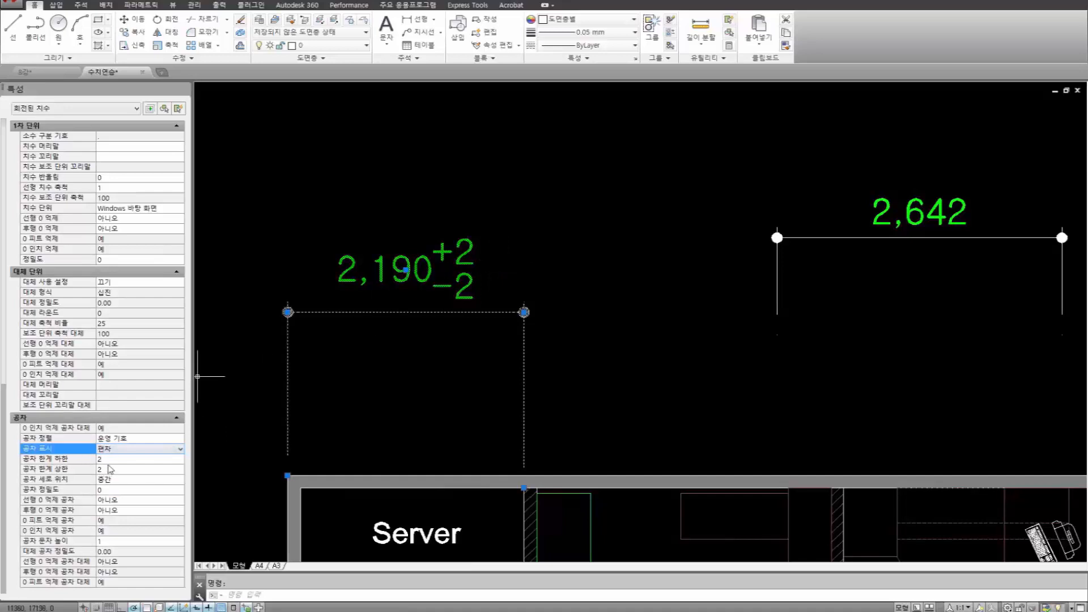
{"action": "left_click", "coordinate": [112, 458]}
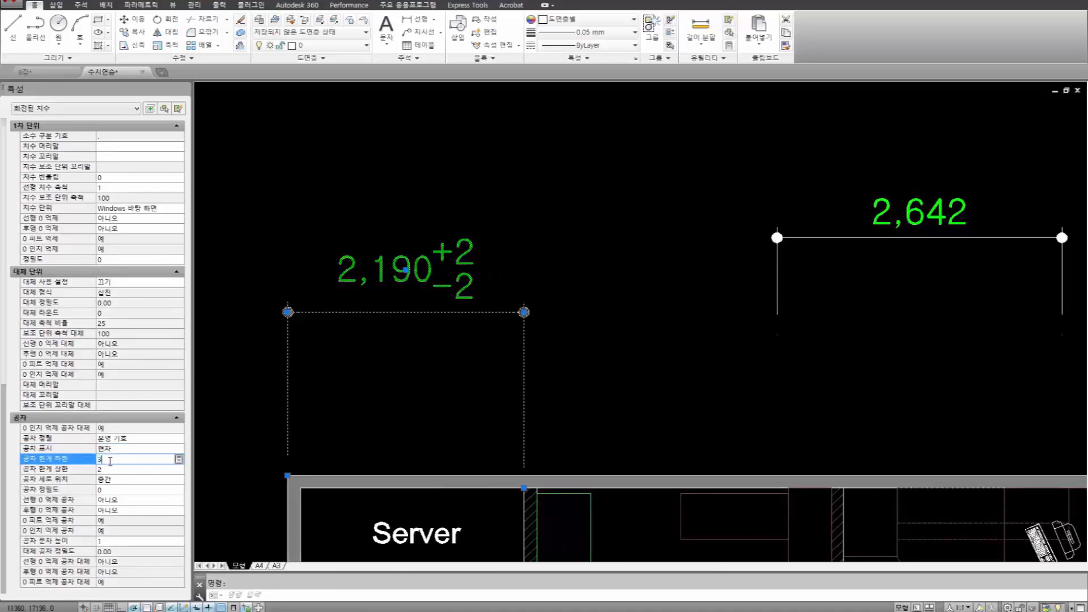
{"action": "key", "text": "Tab"}
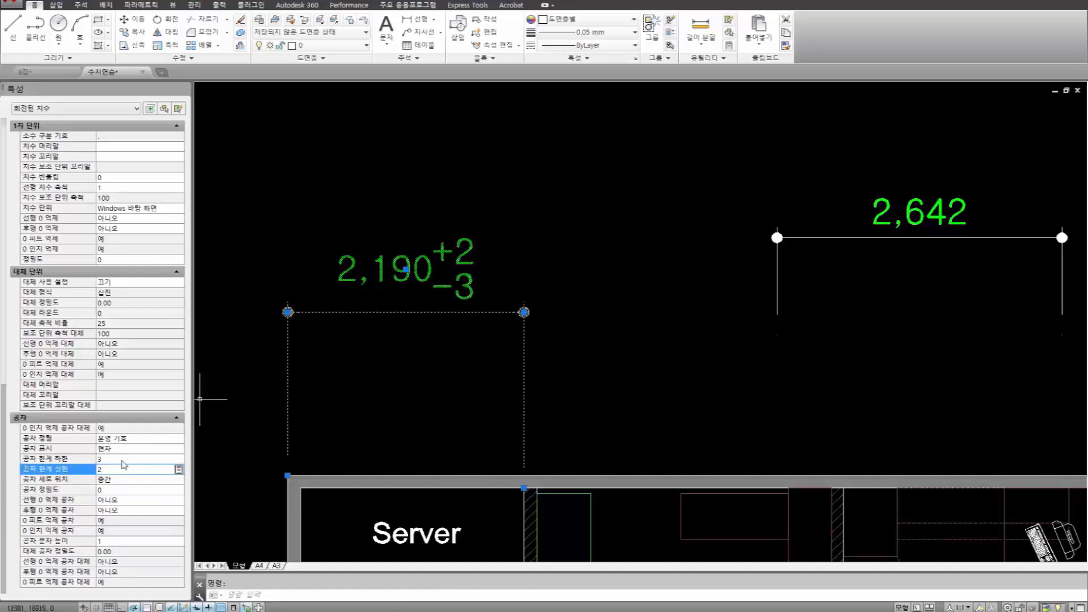
Set the lower tolerance limit of the Server room dimension to -3.
{"action": "left_click", "coordinate": [123, 458]}
{"action": "type", "text": "-"}
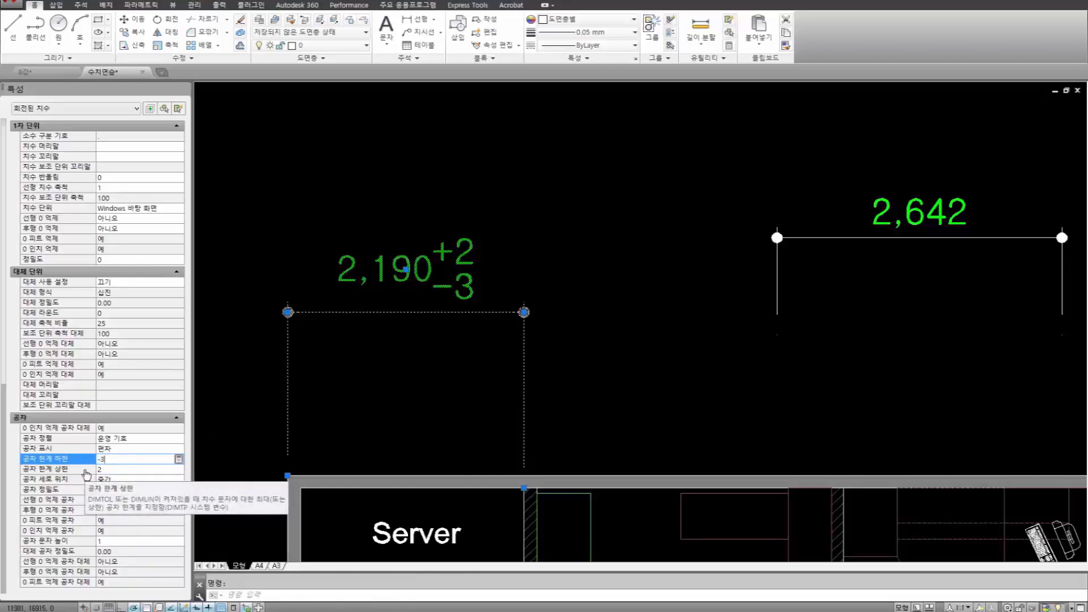
{"action": "left_click", "coordinate": [86, 474]}
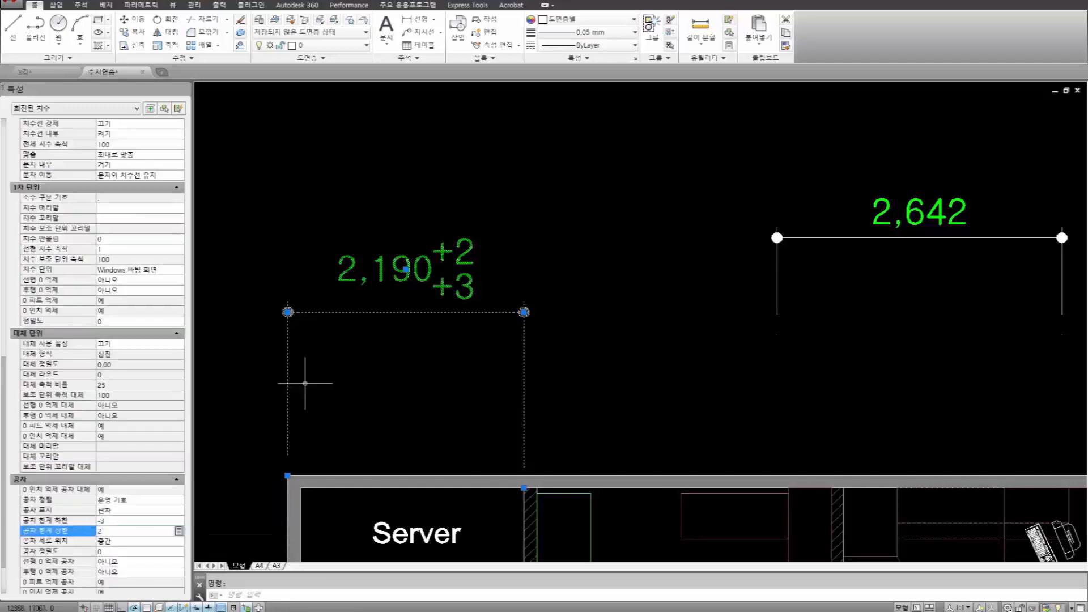
{"action": "mouse_move", "coordinate": [485, 315]}
{"action": "middle_mouse_down"}
{"action": "mouse_move", "coordinate": [535, 288]}
{"action": "mouse_move", "coordinate": [494, 318]}
{"action": "middle_mouse_up"}
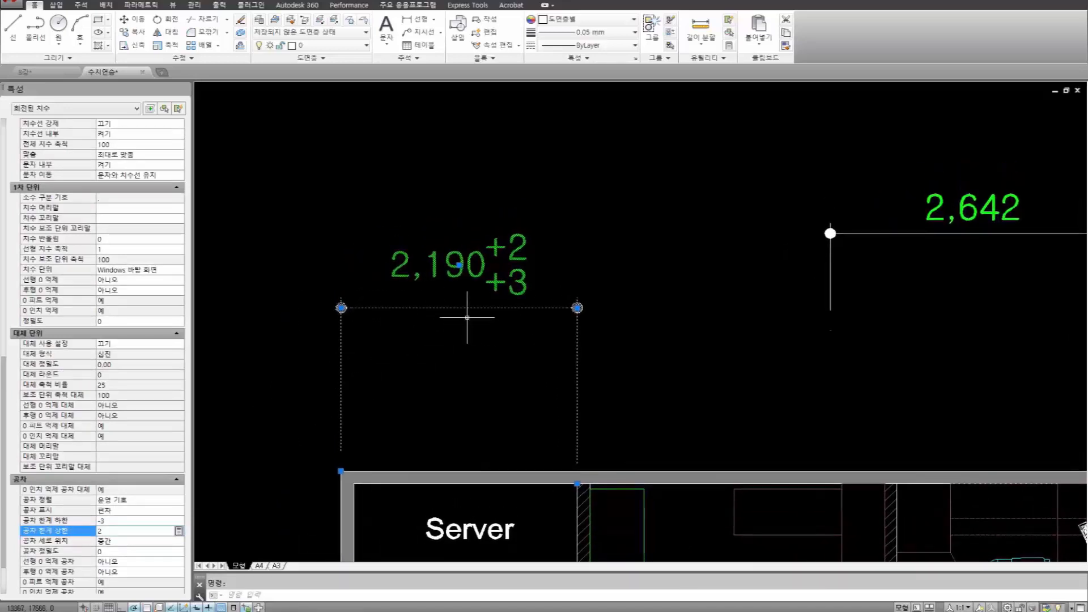
{"action": "scroll", "coordinate": [466, 317], "scroll_direction": "down", "scroll_amount": 2}
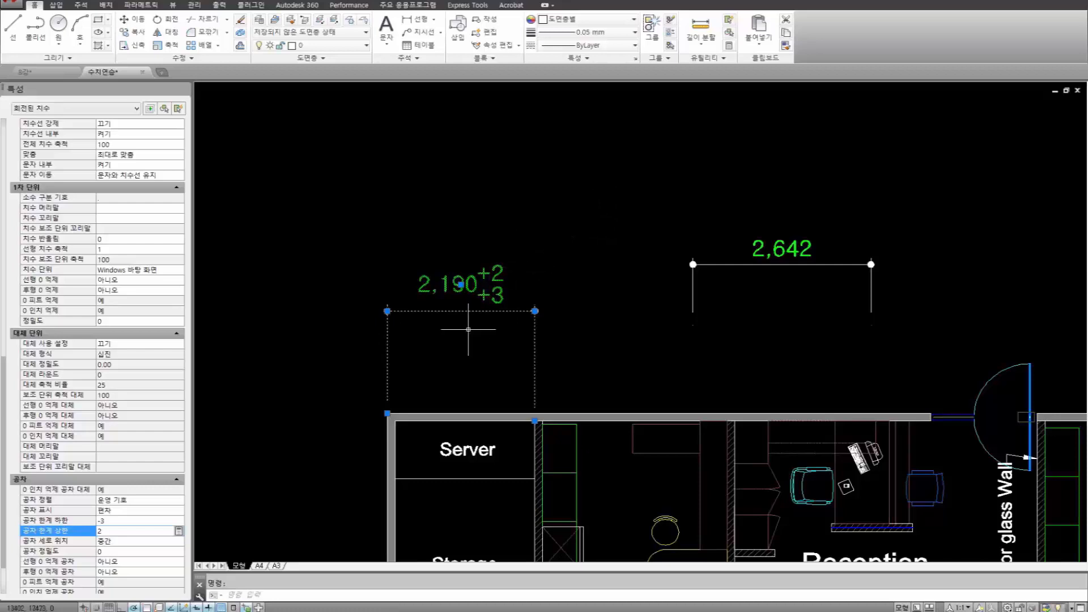
{"action": "left_click", "coordinate": [776, 274]}
{"action": "left_click", "coordinate": [745, 245]}
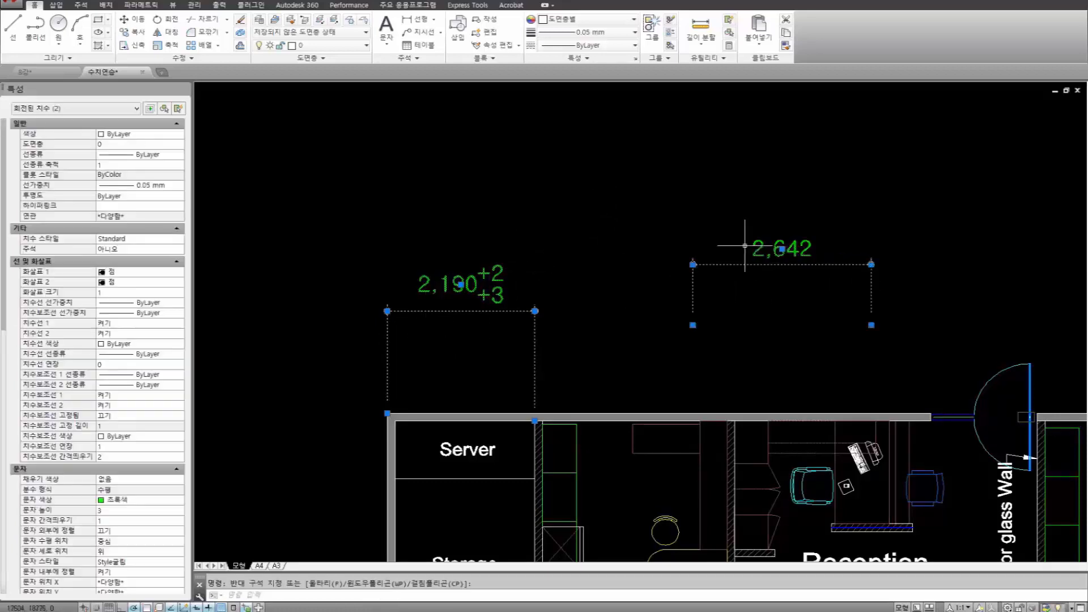
{"action": "key", "text": "Escape"}
{"action": "scroll", "coordinate": [527, 242], "scroll_direction": "down", "scroll_amount": 2}
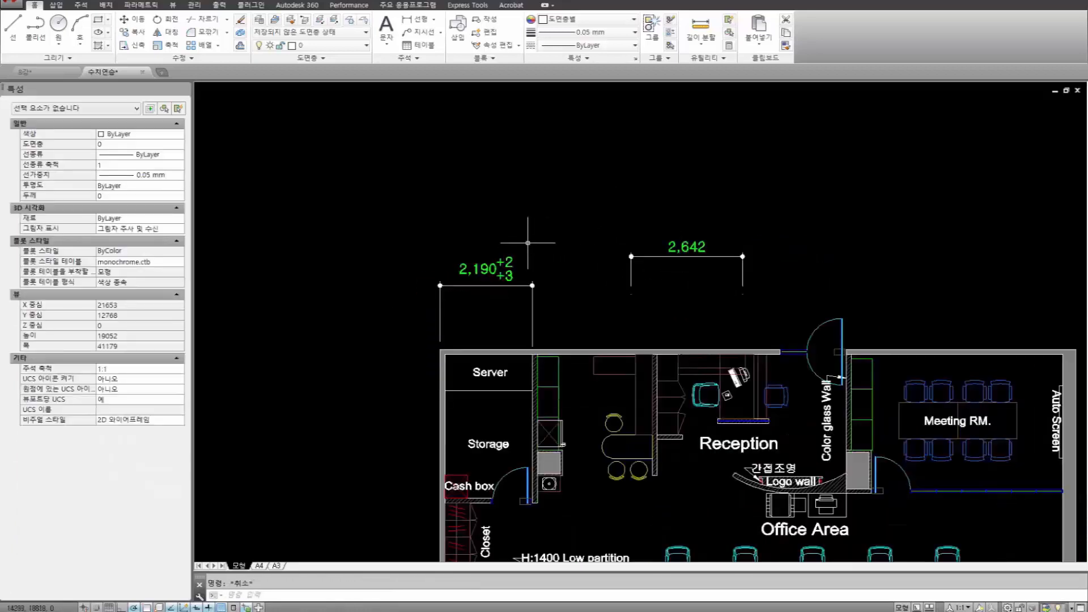
{"action": "middle_click_drag", "start_coordinate": [611, 332], "coordinate": [490, 170]}
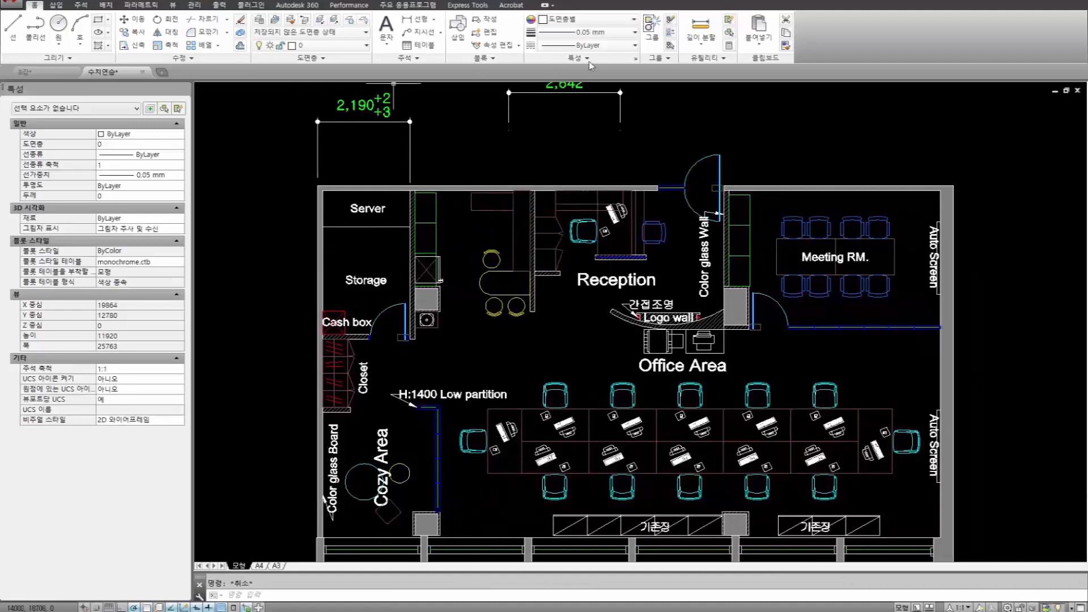
{"action": "left_click", "coordinate": [710, 49]}
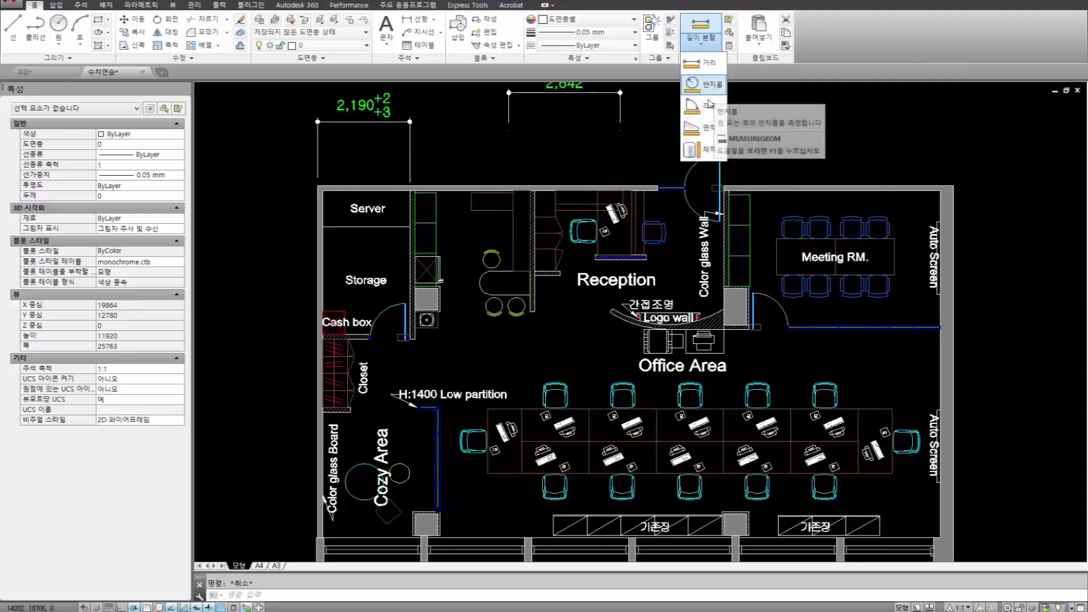
{"action": "left_click", "coordinate": [757, 118]}
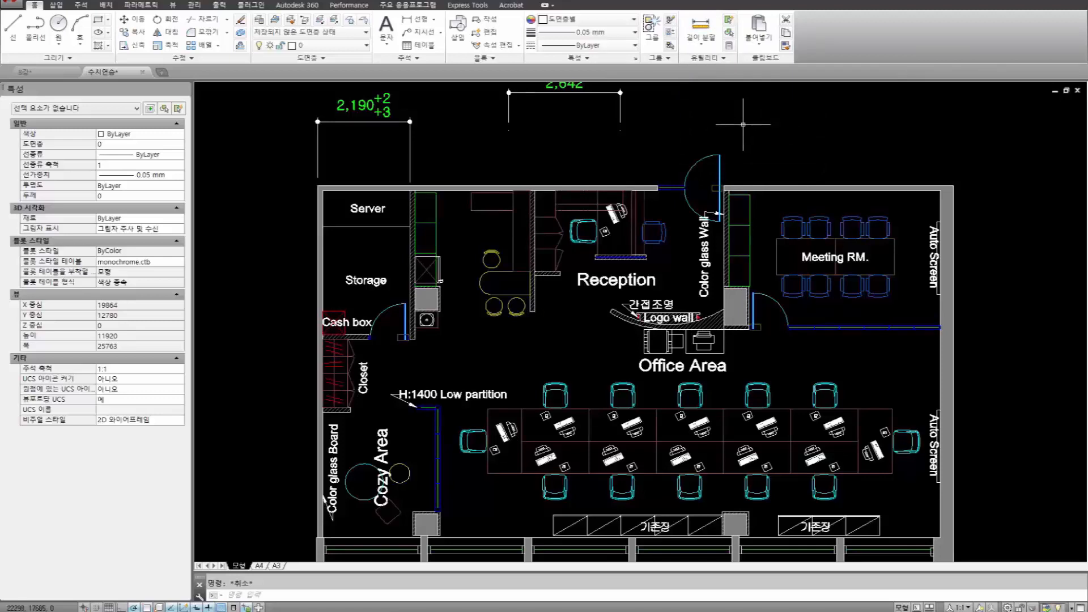
{"action": "middle_click_drag", "start_coordinate": [470, 213], "coordinate": [473, 172]}
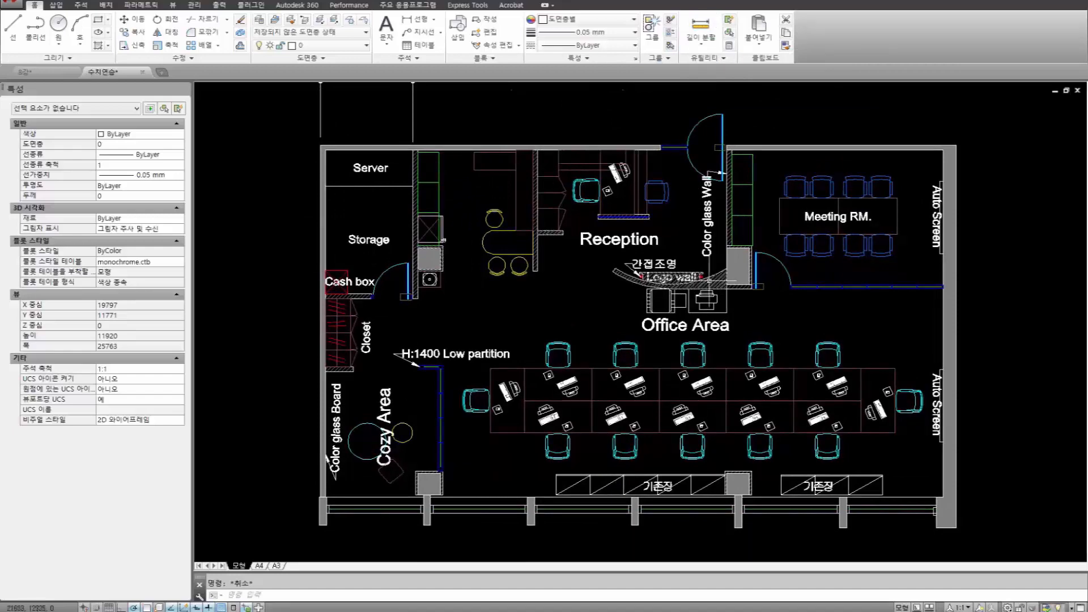
{"action": "middle_click_drag", "start_coordinate": [680, 277], "coordinate": [666, 339]}
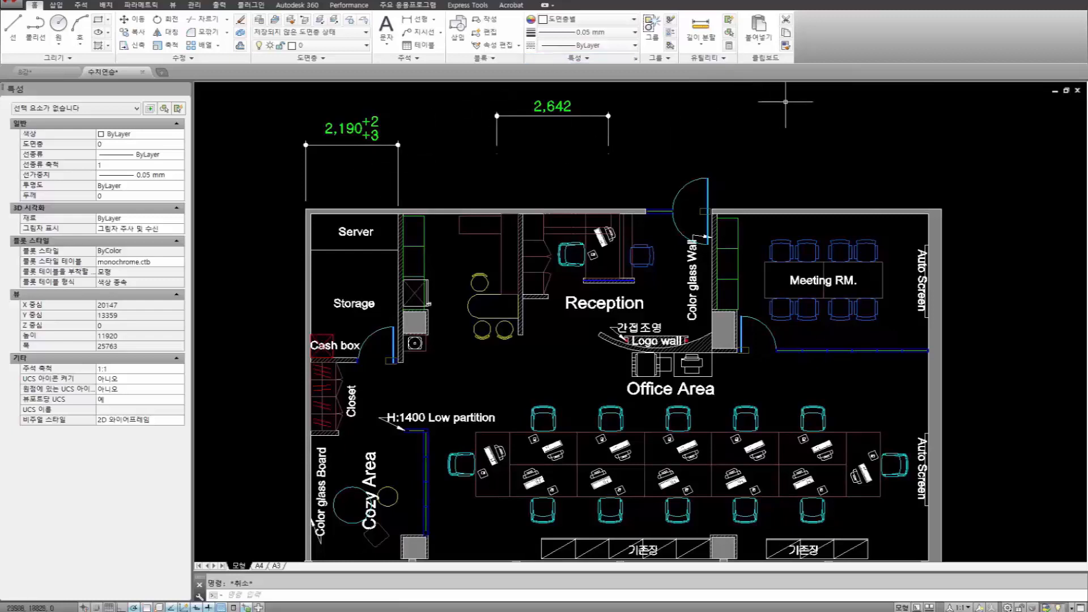
Erase the two chairs below the round-ended table between the Storage and Reception areas.
{"action": "scroll", "coordinate": [460, 316], "scroll_direction": "up", "scroll_amount": 4}
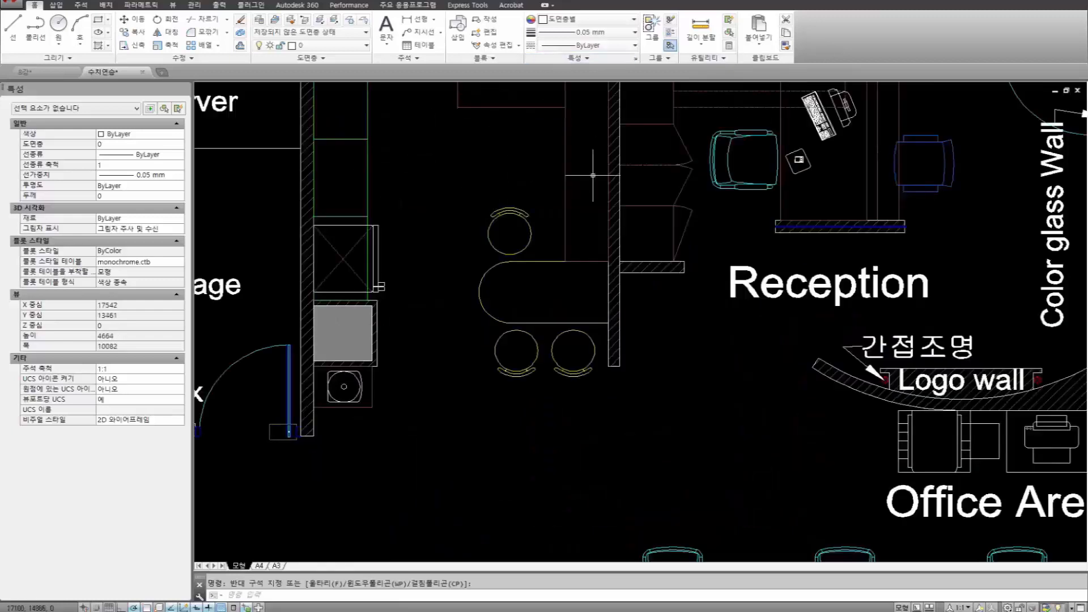
{"action": "left_click", "coordinate": [672, 93]}
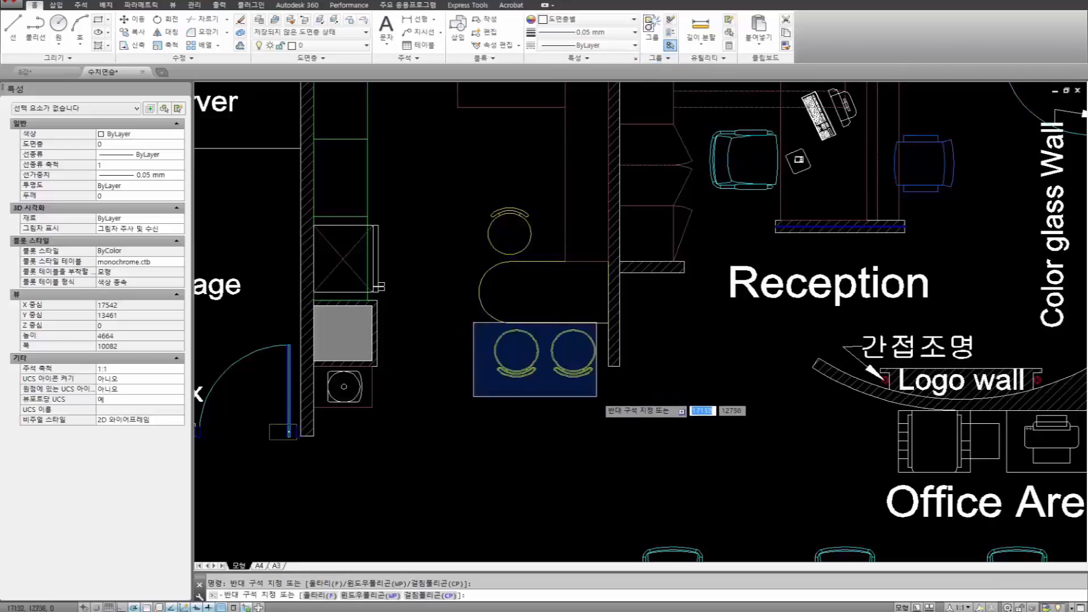
{"action": "left_click", "coordinate": [596, 397]}
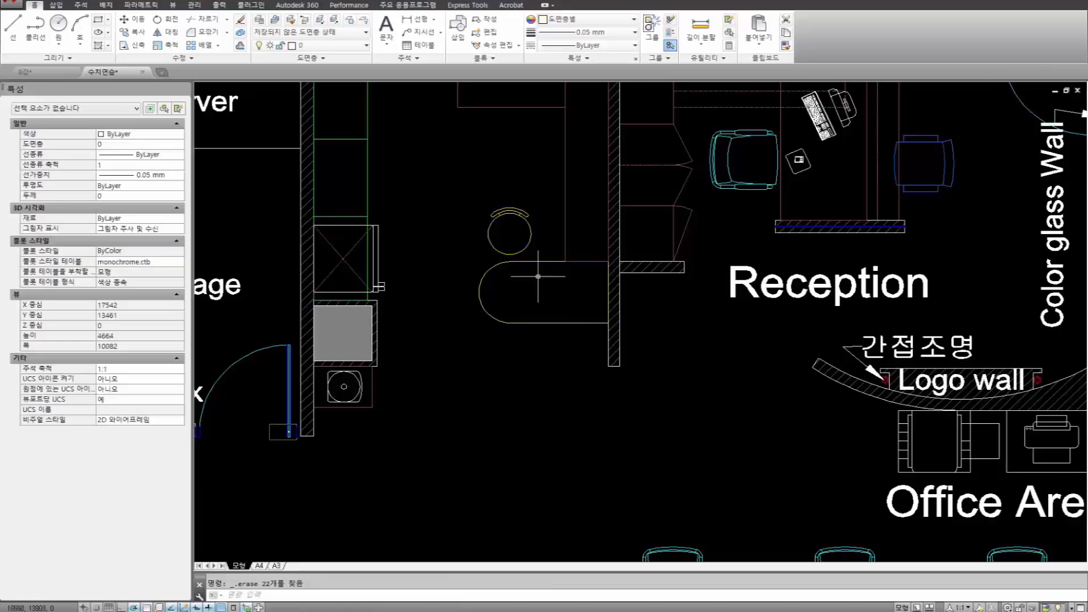
{"action": "left_click", "coordinate": [473, 196]}
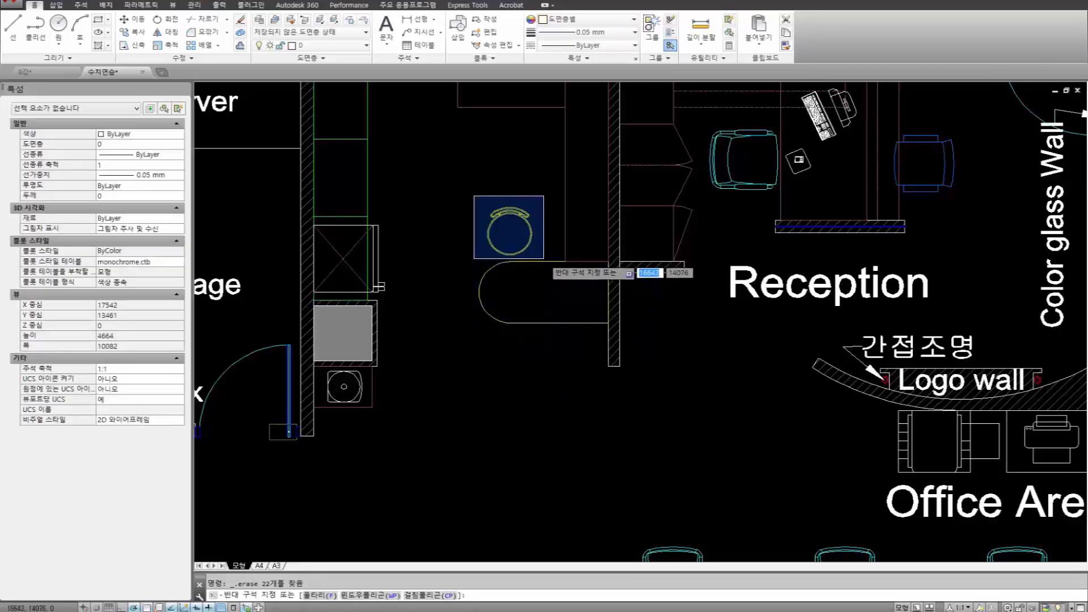
{"action": "left_click", "coordinate": [543, 258]}
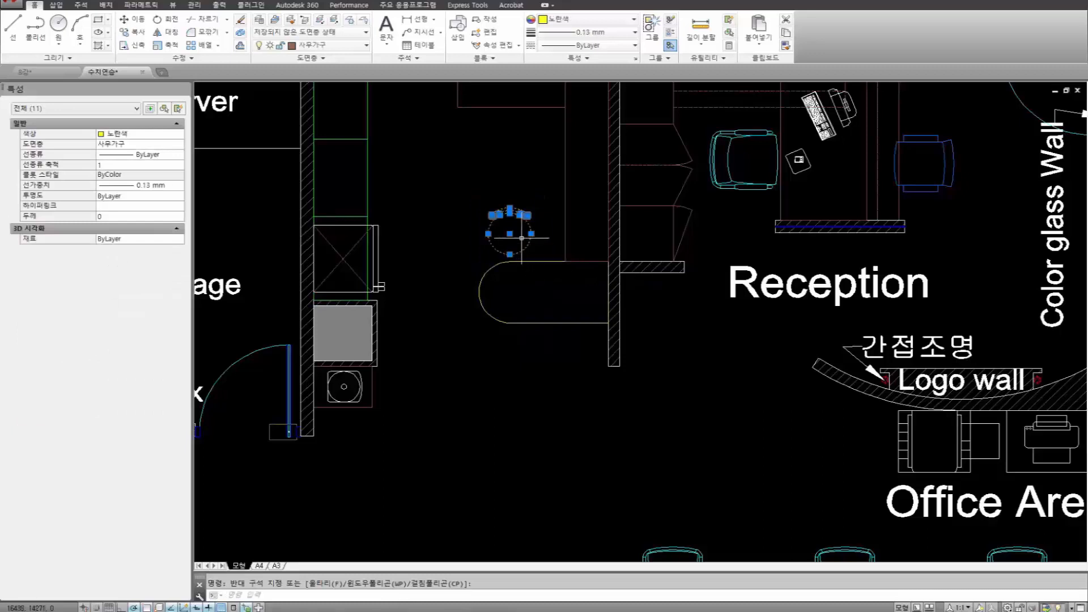
{"action": "key", "text": "Escape"}
Group all the objects of the chair above the round-ended table into an unnamed group.
{"action": "left_click", "coordinate": [479, 200]}
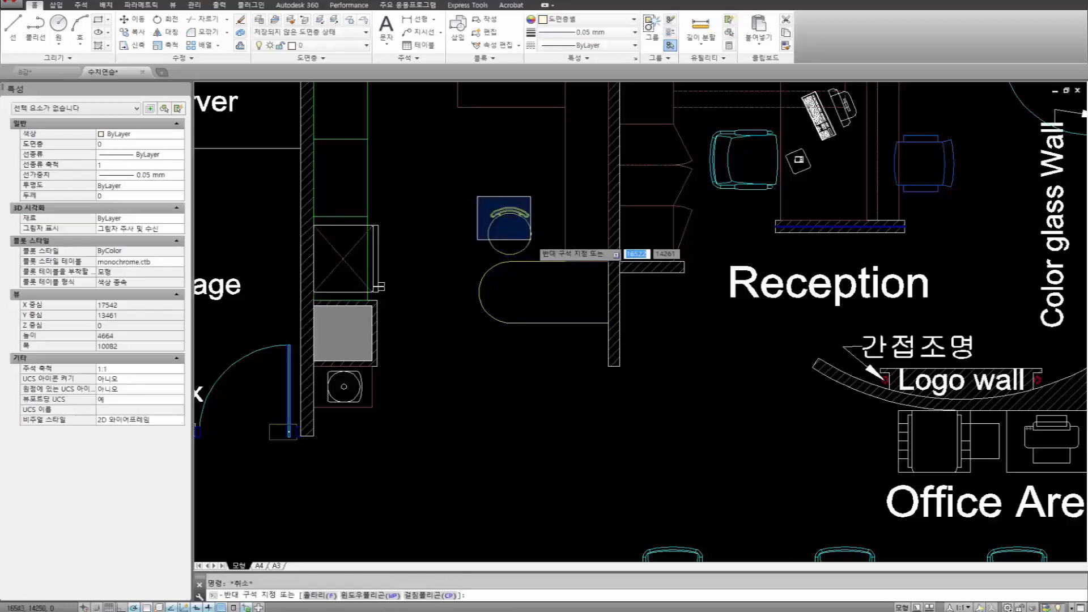
{"action": "left_click", "coordinate": [552, 260]}
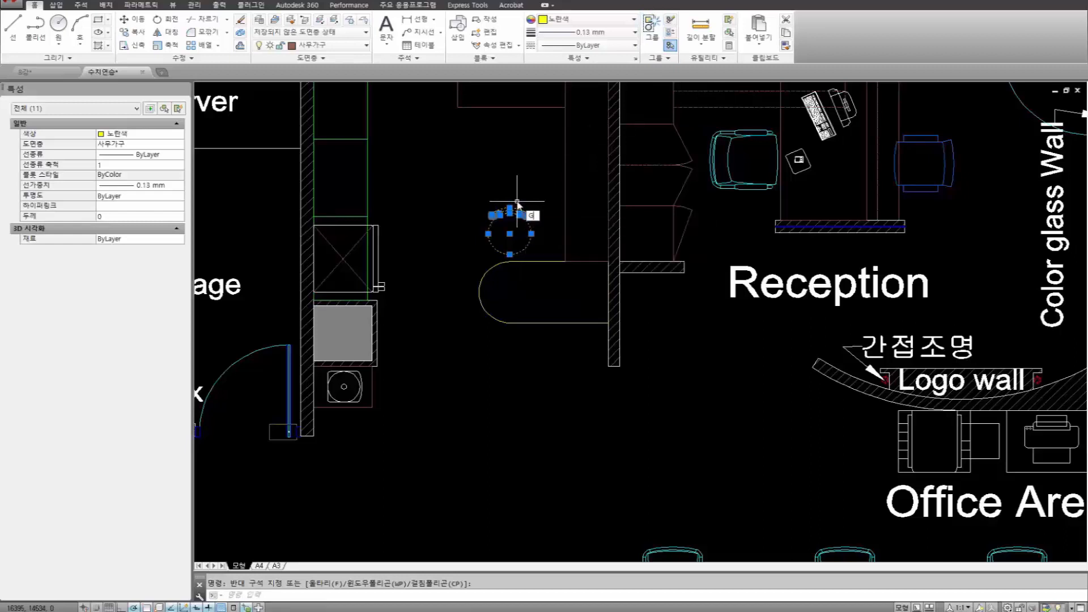
{"action": "key", "text": "Return"}
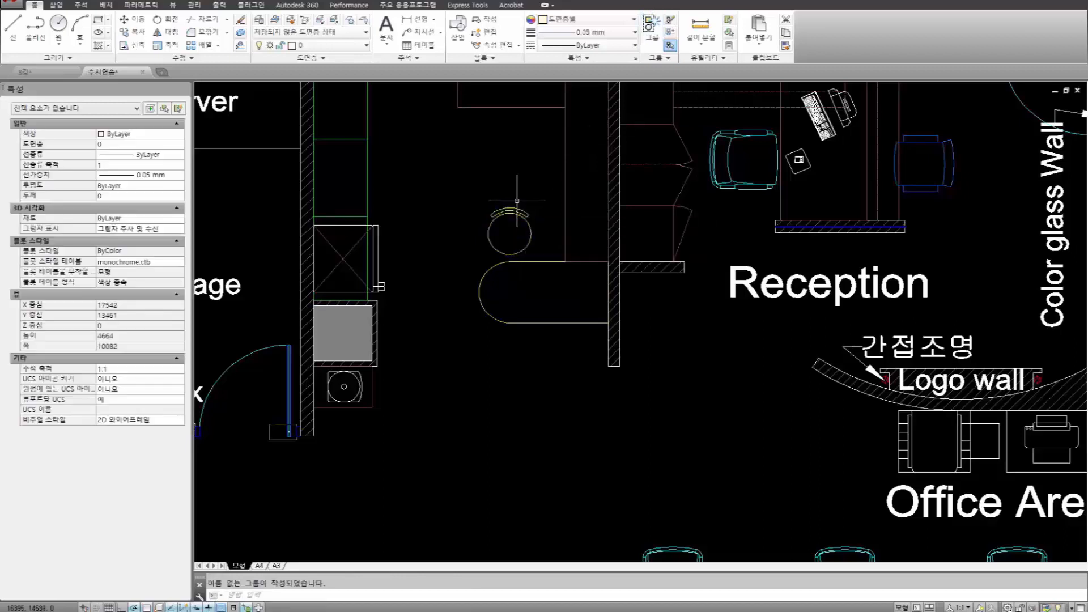
Mirror the grouped chair across the table's horizontal centerline, keeping the original chair.
{"action": "left_click", "coordinate": [530, 231]}
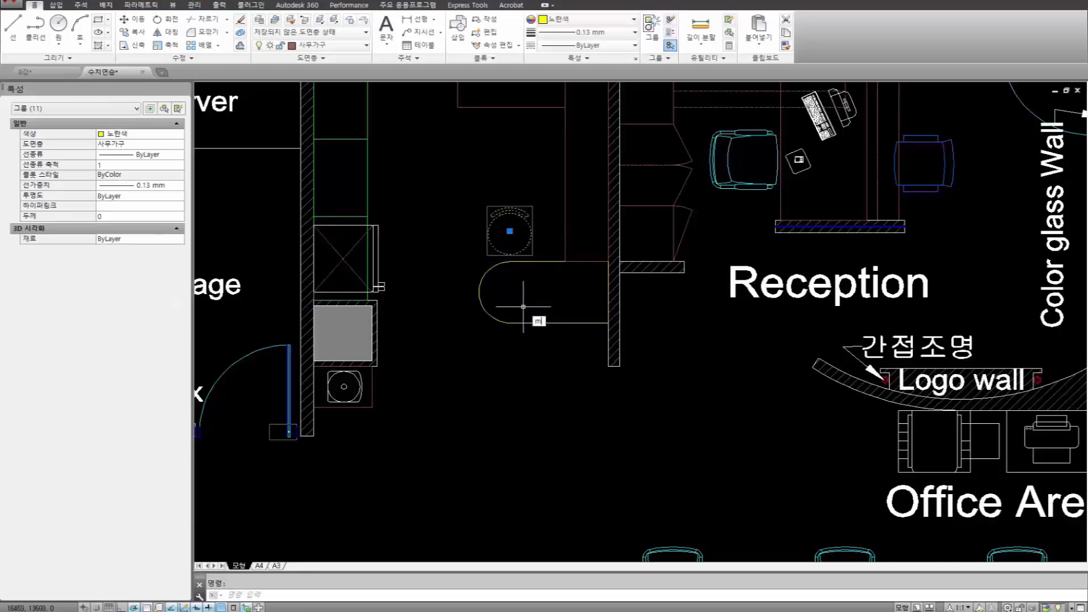
{"action": "type", "text": "i"}
{"action": "key", "text": "Return"}
{"action": "left_click", "coordinate": [511, 292]}
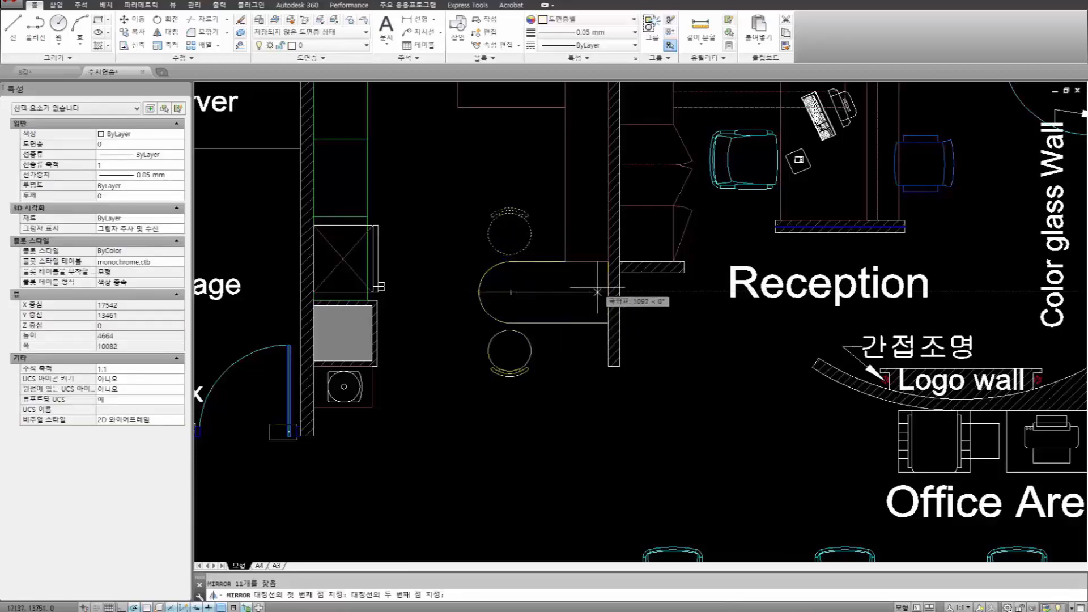
{"action": "left_click", "coordinate": [597, 287]}
{"action": "key", "text": "Return"}
Move the mirrored chair horizontally toward the wall and place a copy at its former spot, so two chairs stand below the table.
{"action": "left_click", "coordinate": [551, 375]}
{"action": "left_click", "coordinate": [469, 356]}
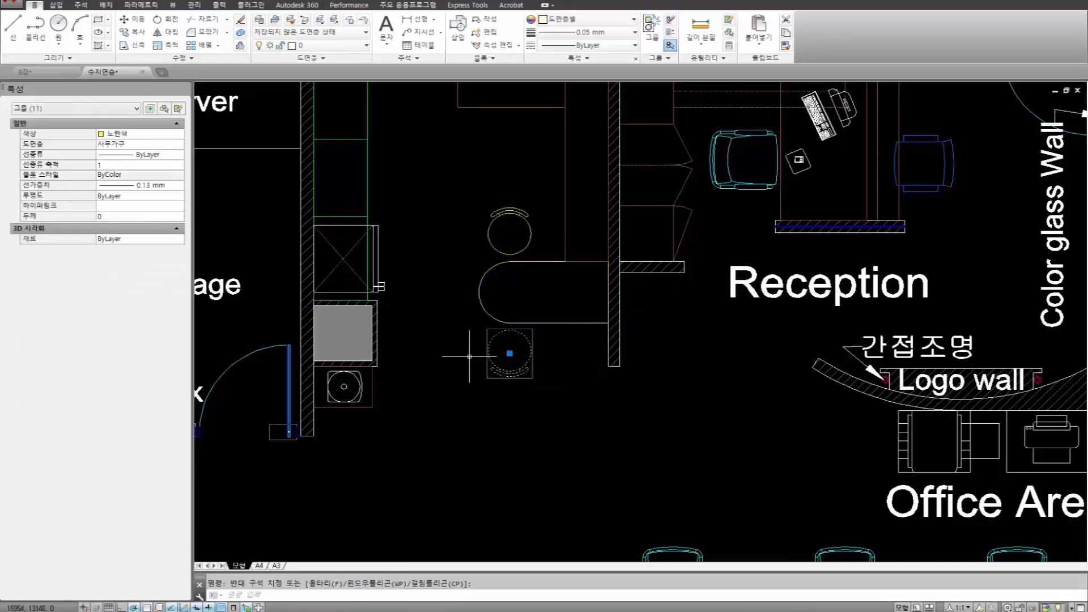
{"action": "left_click", "coordinate": [510, 353]}
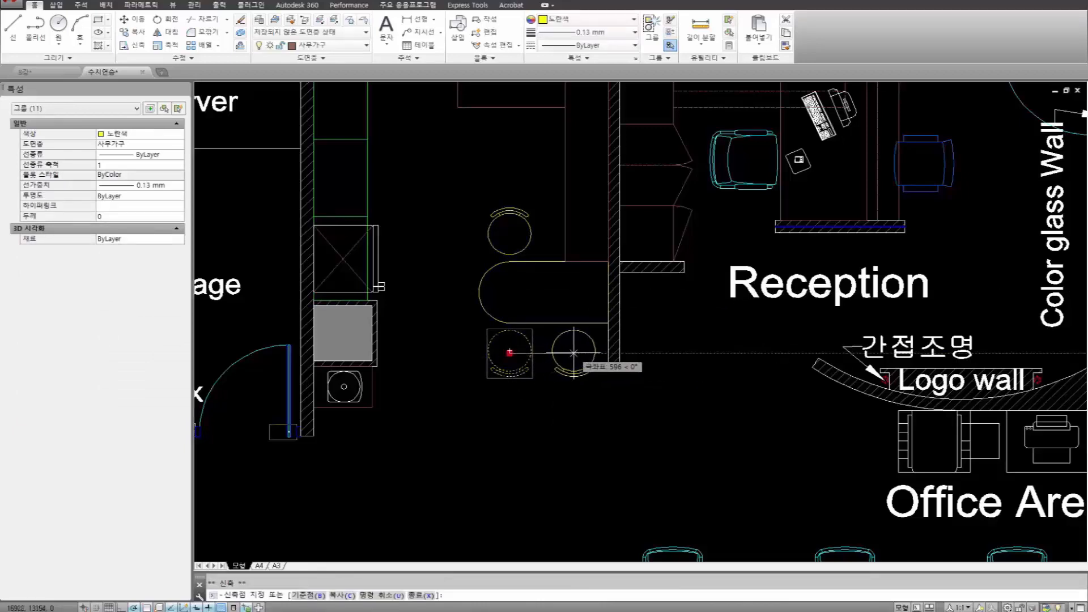
{"action": "left_click", "coordinate": [569, 353]}
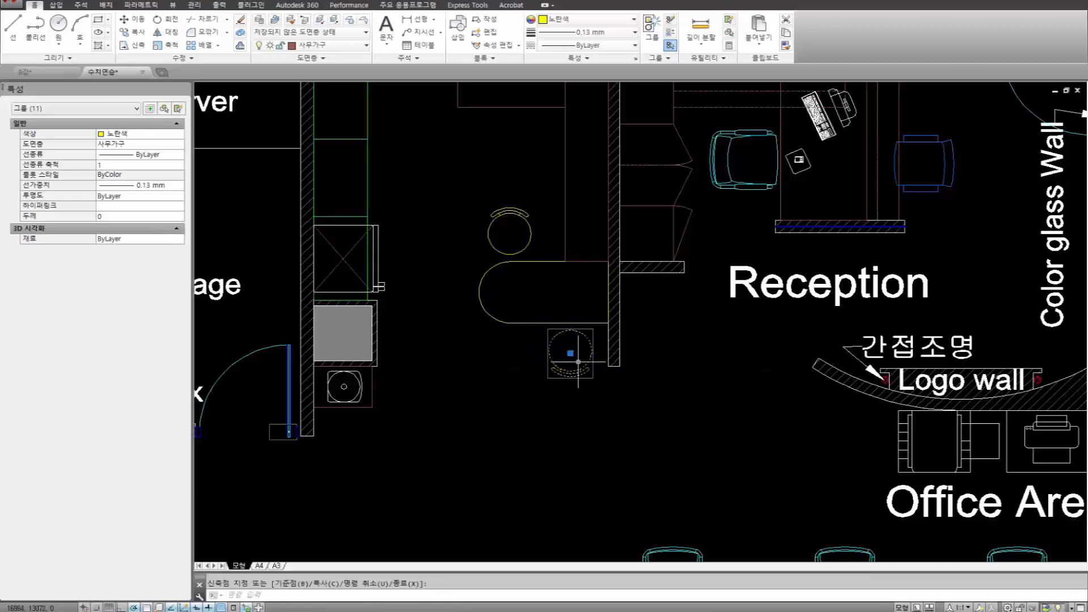
{"action": "left_click", "coordinate": [570, 353]}
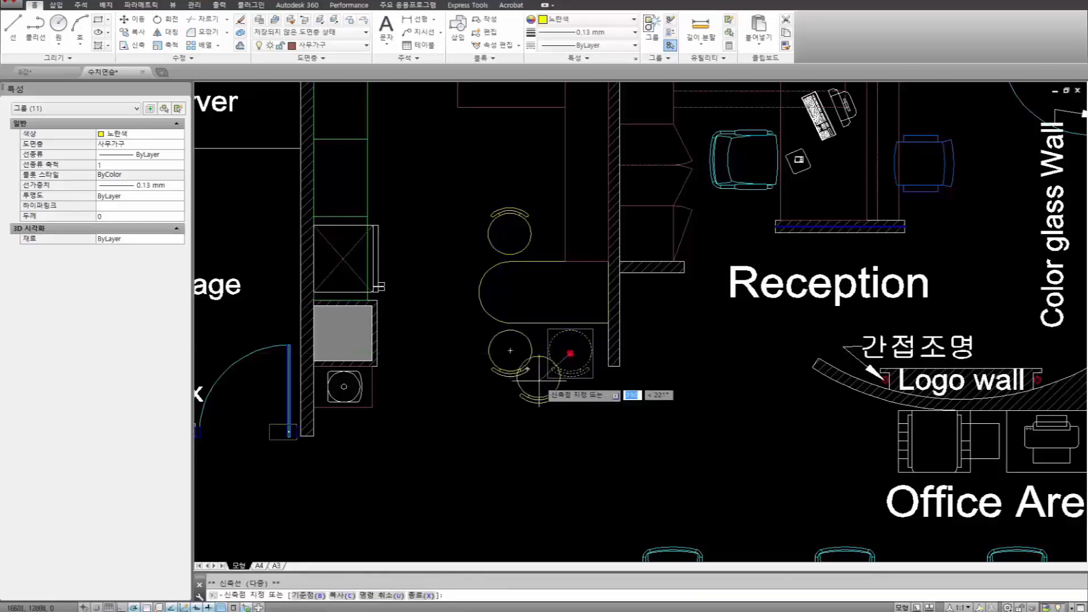
{"action": "key", "text": "Escape"}
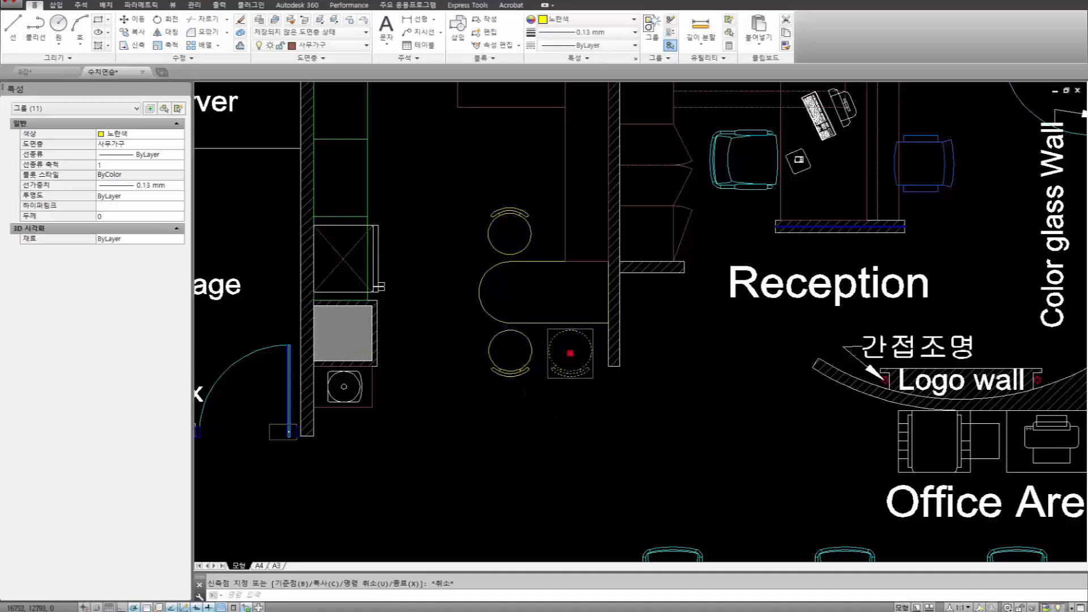
{"action": "key", "text": "Escape"}
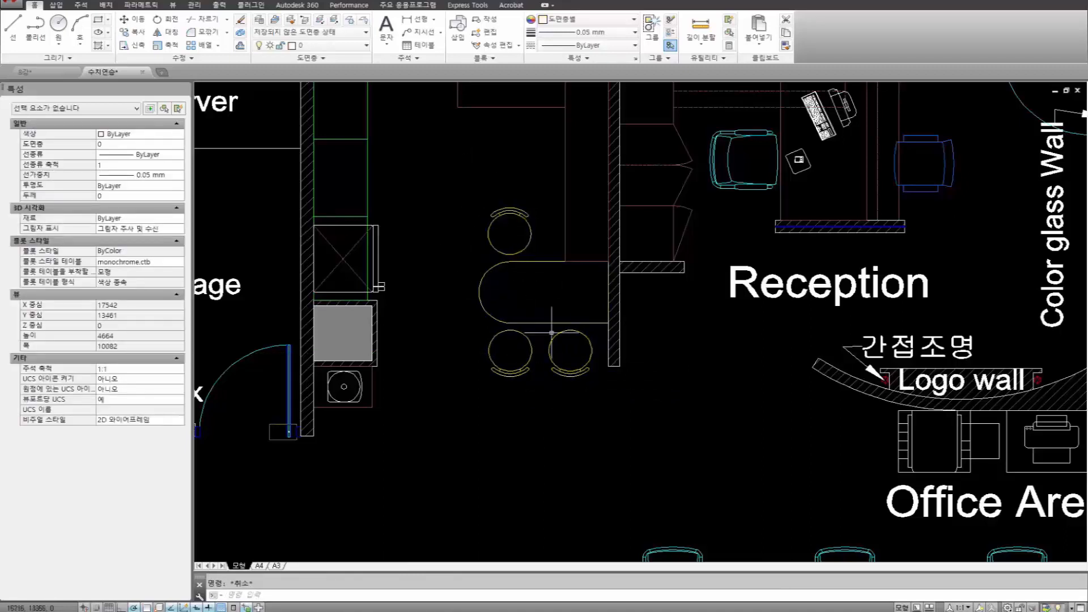
Group the round-ended table together with its three chairs into an unnamed group.
{"action": "left_click", "coordinate": [626, 403]}
{"action": "left_click", "coordinate": [462, 260]}
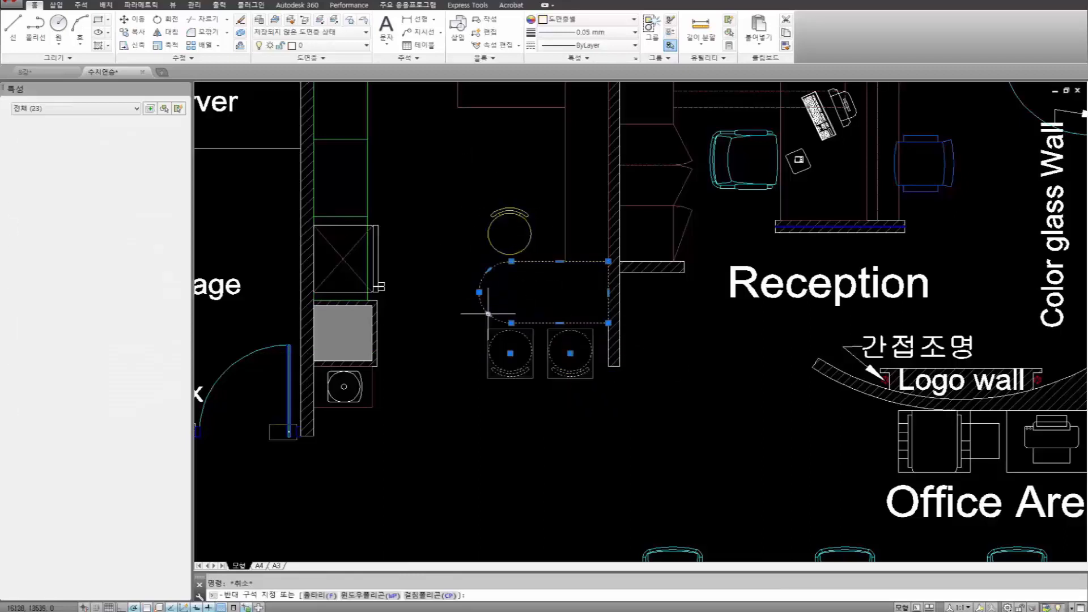
{"action": "left_click", "coordinate": [526, 251]}
{"action": "left_click", "coordinate": [477, 195]}
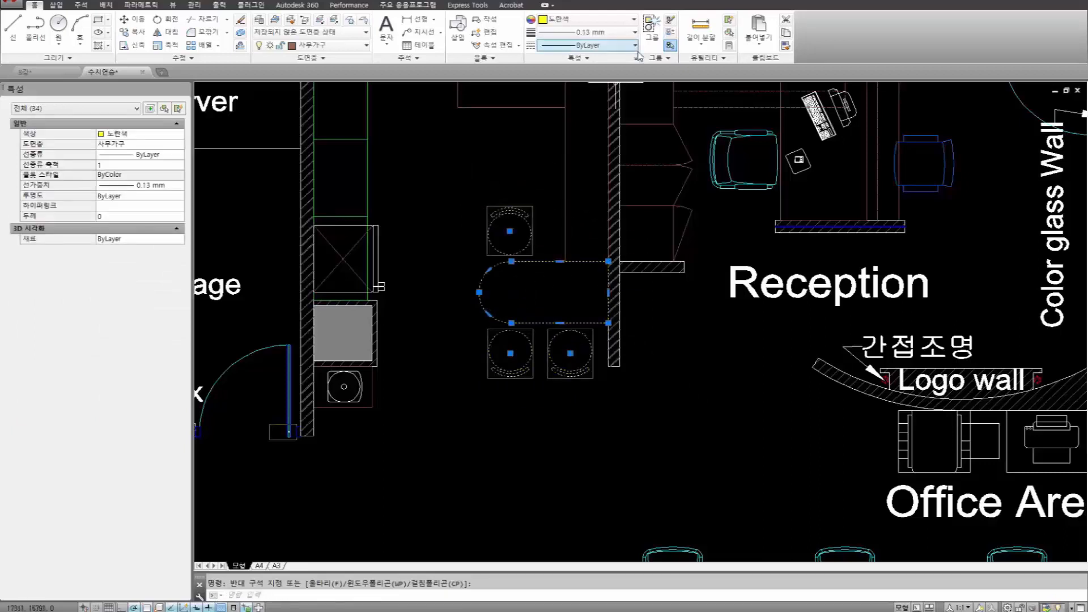
{"action": "type", "text": "g"}
{"action": "key", "text": "space"}
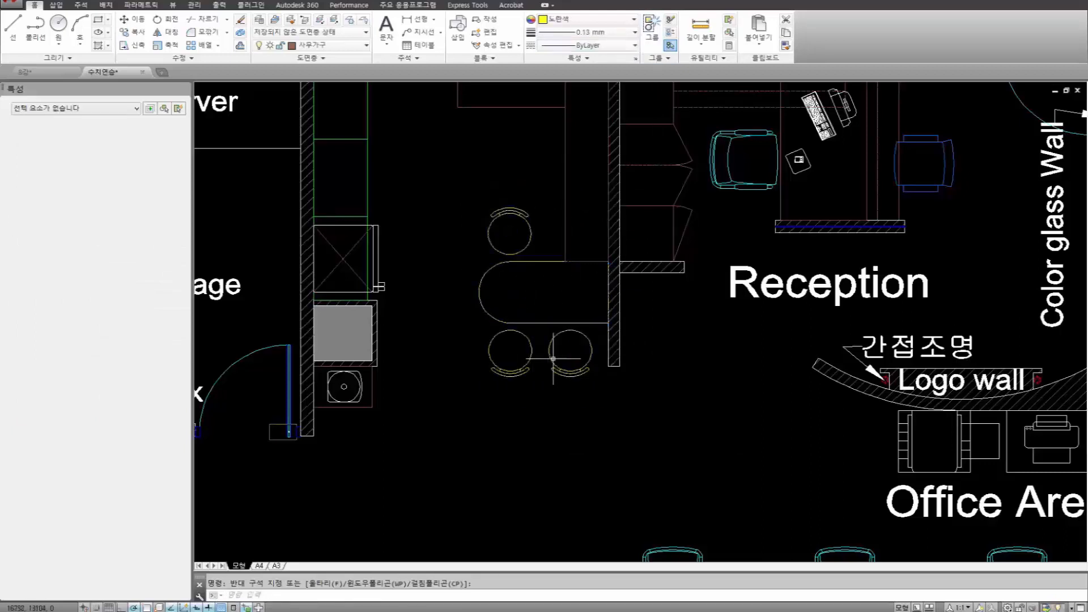
Move the grouped round-ended table and its three chairs to the open floor below the Reception label, left of the Logo wall.
{"action": "left_click", "coordinate": [569, 409]}
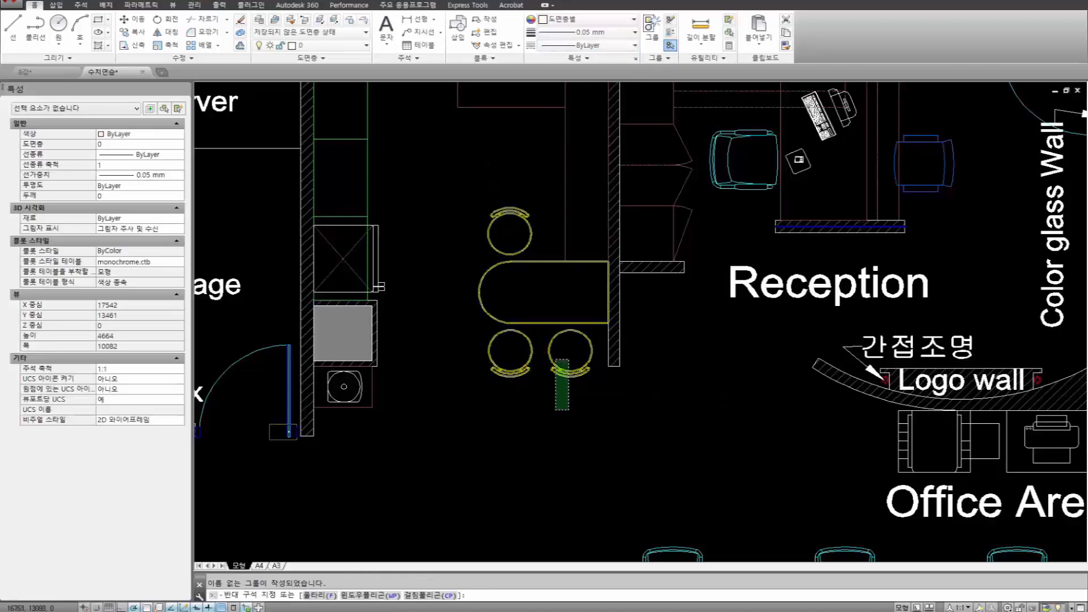
{"action": "left_click", "coordinate": [552, 370]}
{"action": "left_click", "coordinate": [543, 292]}
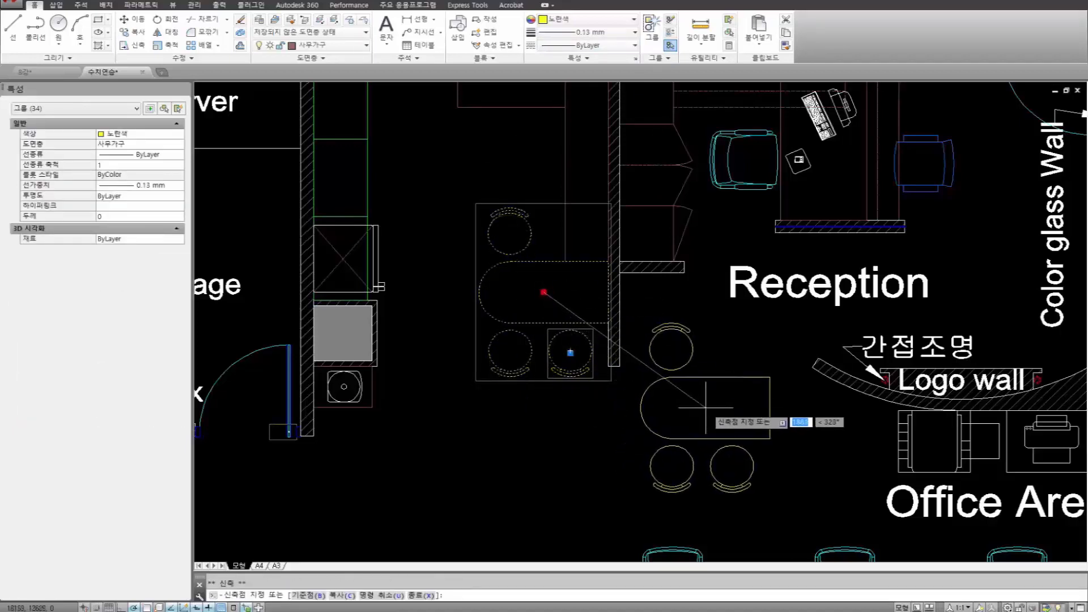
{"action": "left_click", "coordinate": [709, 408]}
{"action": "left_click", "coordinate": [709, 408]}
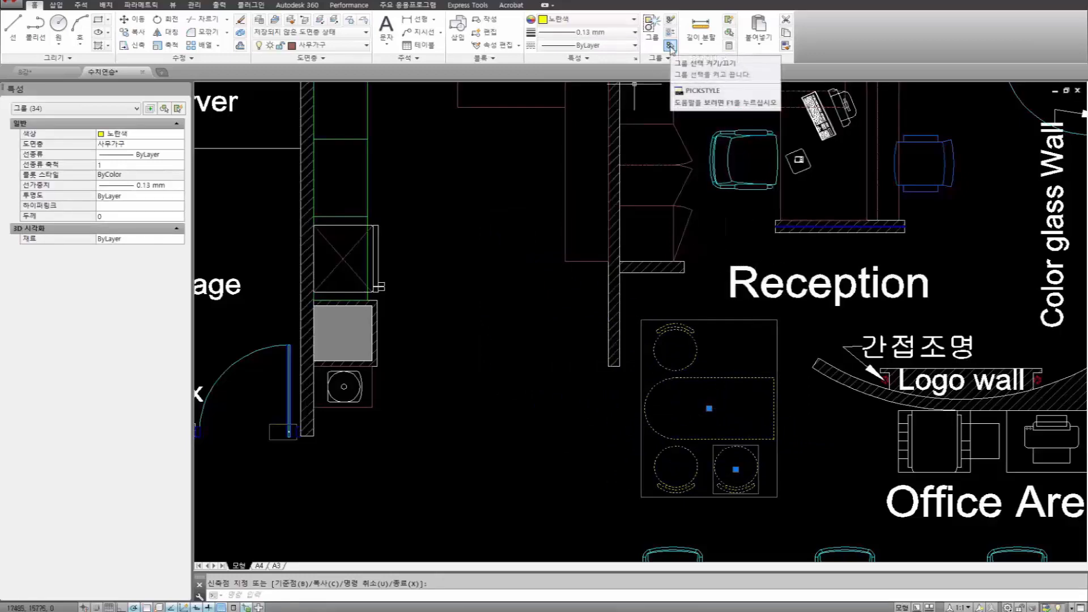
Turn off group selection, select only the chair above the moved table, and clear the selection.
{"action": "left_click", "coordinate": [670, 45]}
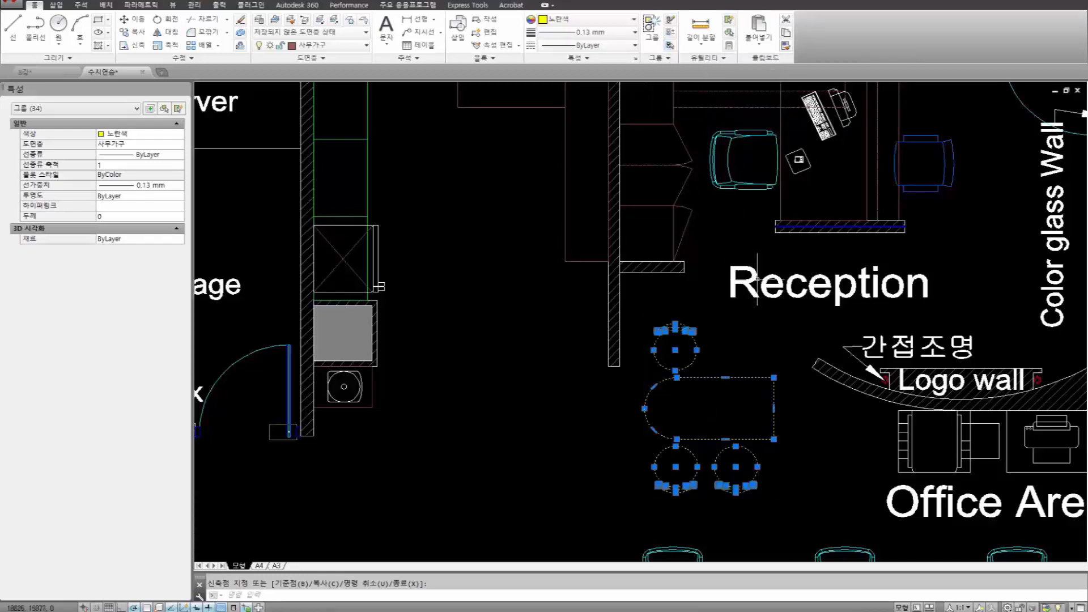
{"action": "key", "text": "Escape"}
{"action": "left_click", "coordinate": [729, 359]}
{"action": "left_click", "coordinate": [659, 316]}
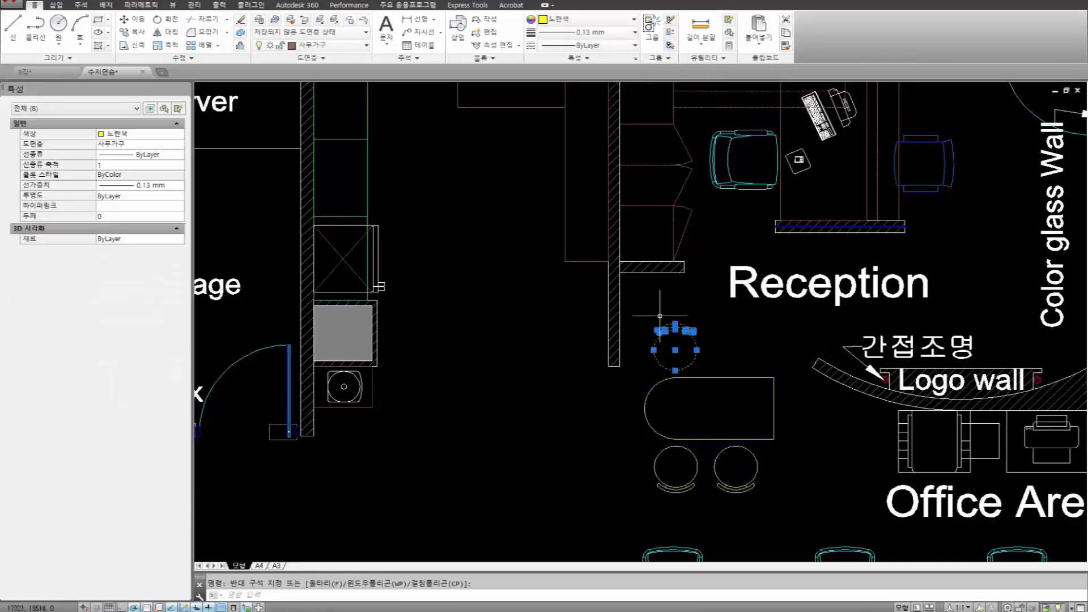
{"action": "key", "text": "Escape"}
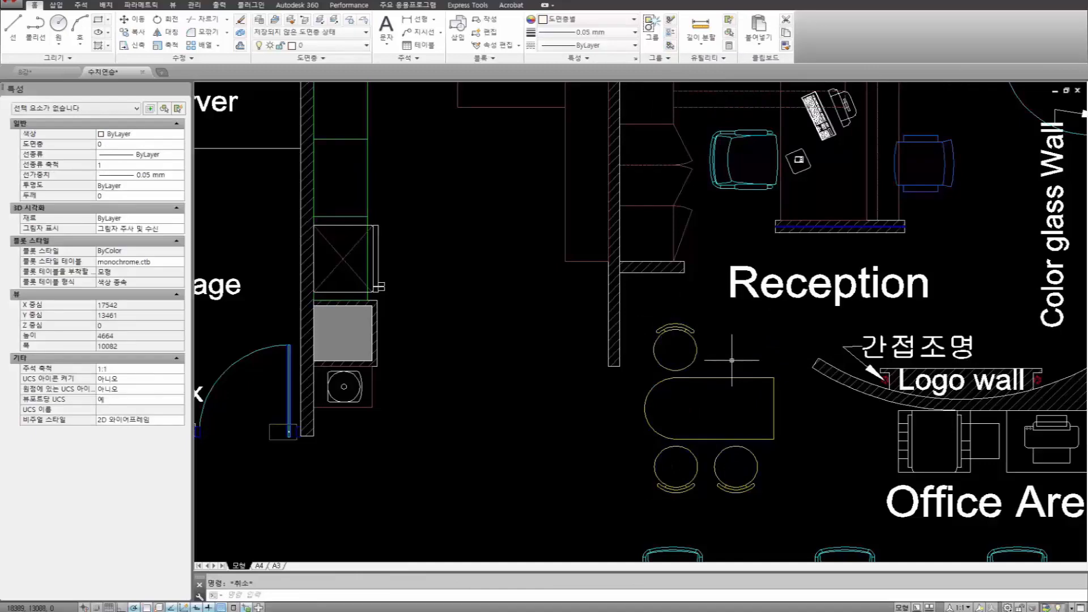
Try to group all the objects of the leftmost office chair in the upper row of the Office Area desks.
{"action": "scroll", "coordinate": [520, 377], "scroll_direction": "down", "scroll_amount": 3}
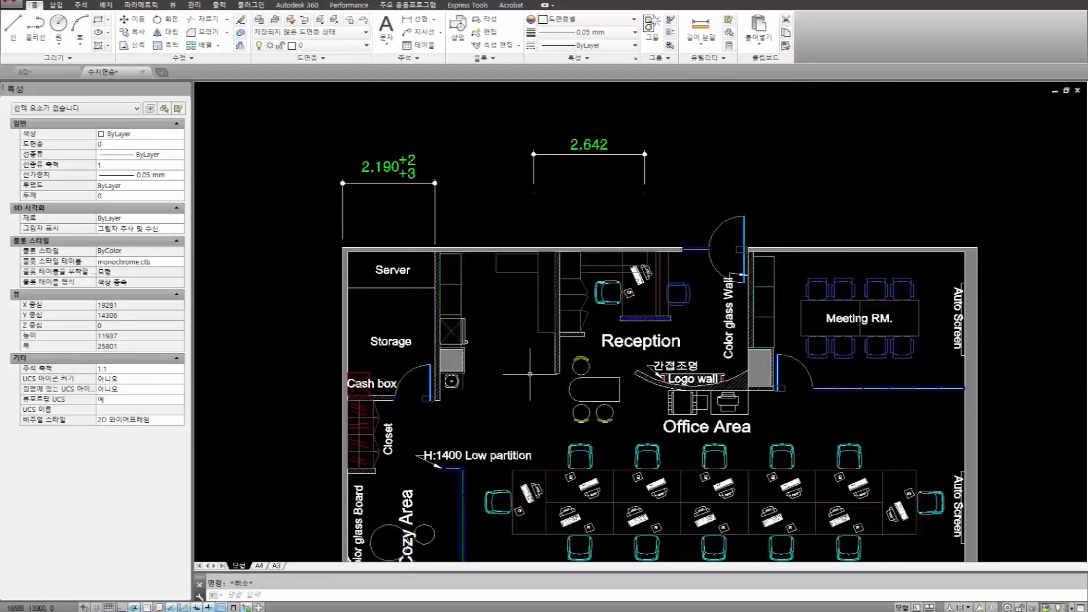
{"action": "middle_click_drag", "start_coordinate": [566, 388], "coordinate": [542, 299]}
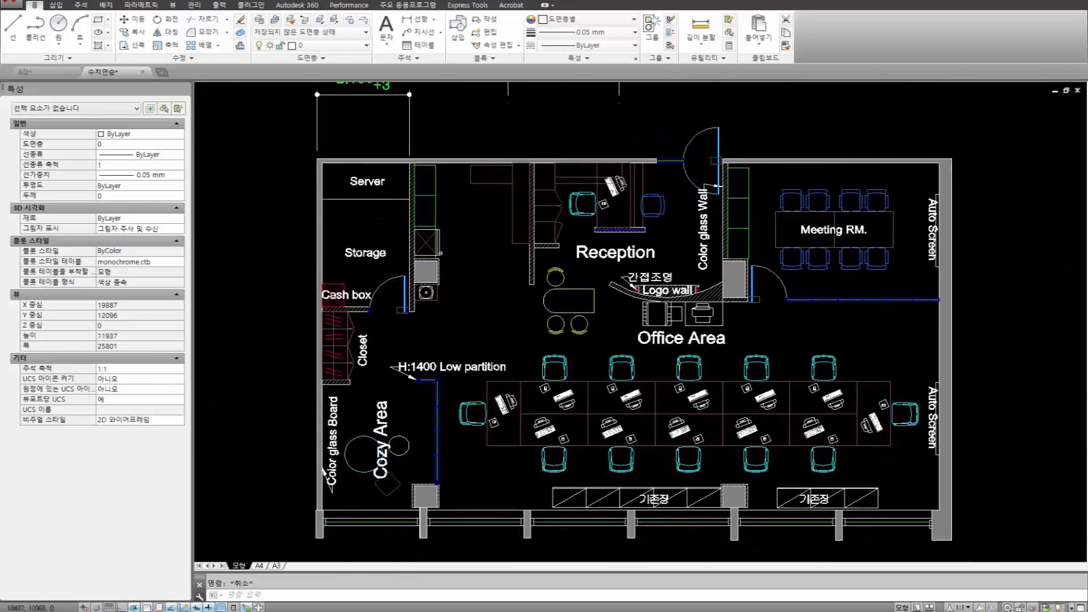
{"action": "left_click", "coordinate": [597, 367]}
{"action": "left_click", "coordinate": [531, 351]}
{"action": "scroll", "coordinate": [599, 368], "scroll_direction": "up", "scroll_amount": 3}
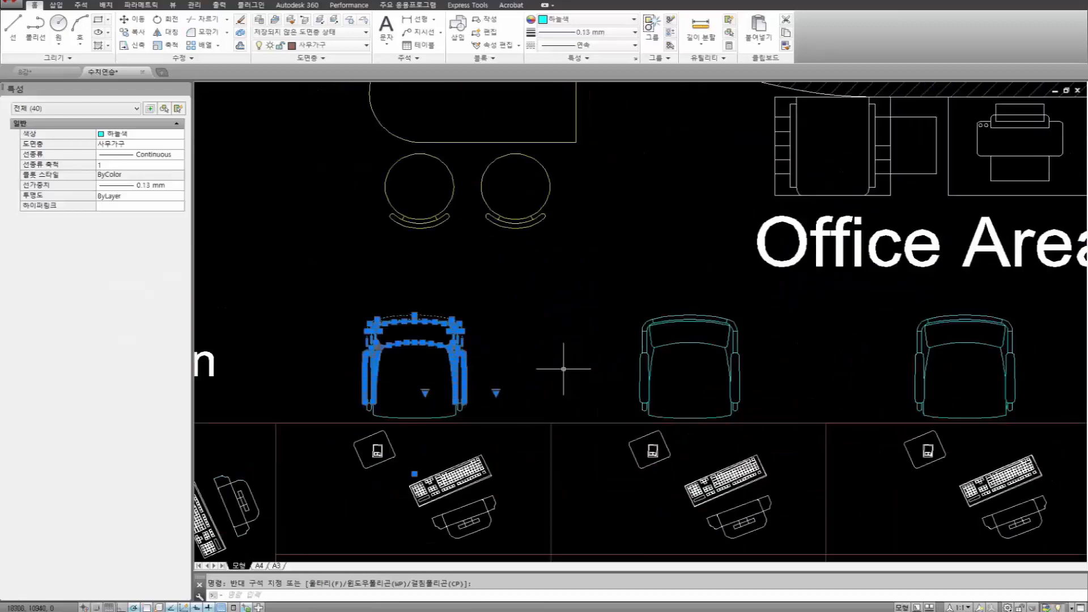
{"action": "middle_click_drag", "start_coordinate": [495, 374], "coordinate": [546, 338]}
{"action": "left_click", "coordinate": [389, 268]}
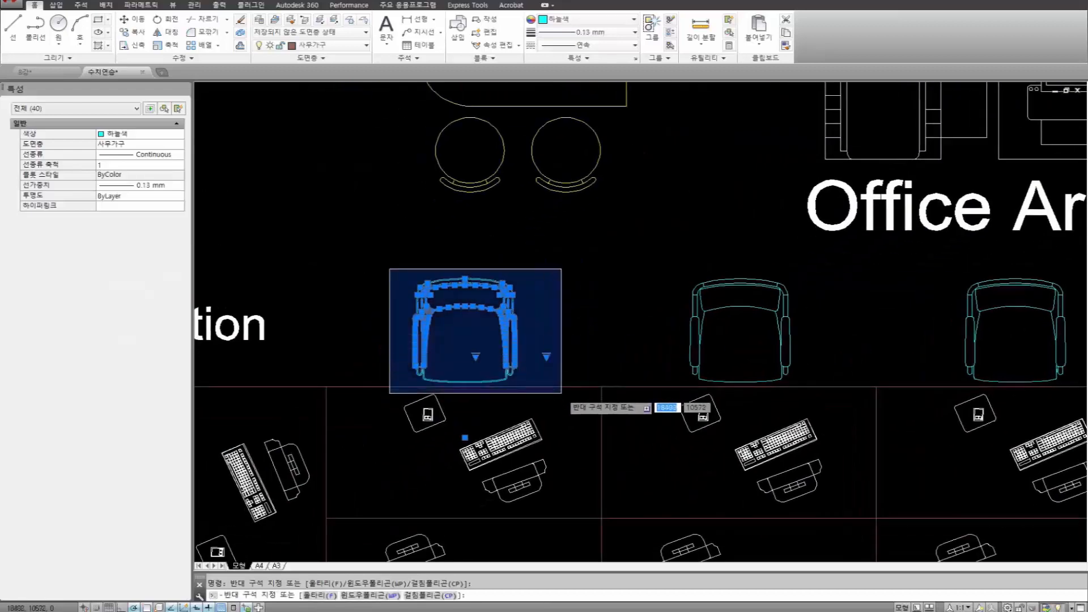
{"action": "left_click", "coordinate": [561, 392]}
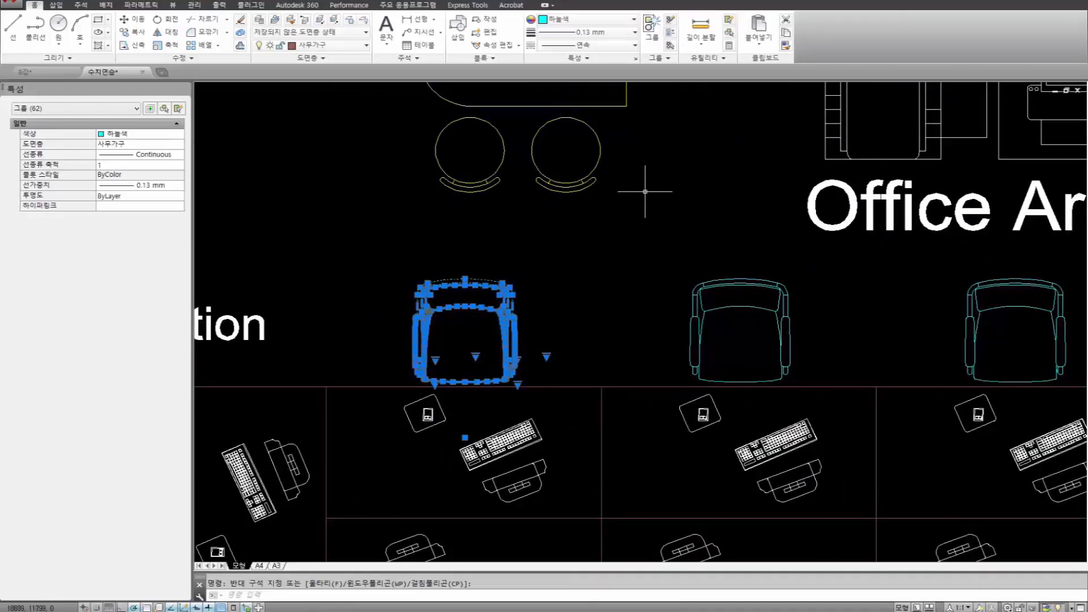
{"action": "type", "text": "g"}
{"action": "key", "text": "Return"}
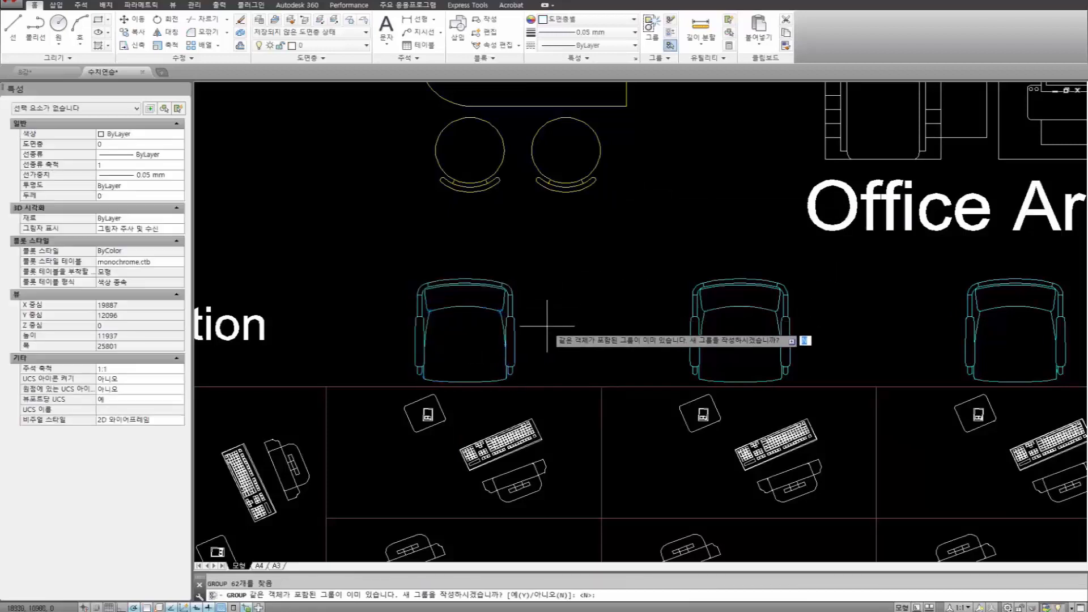
{"action": "key", "text": "Escape"}
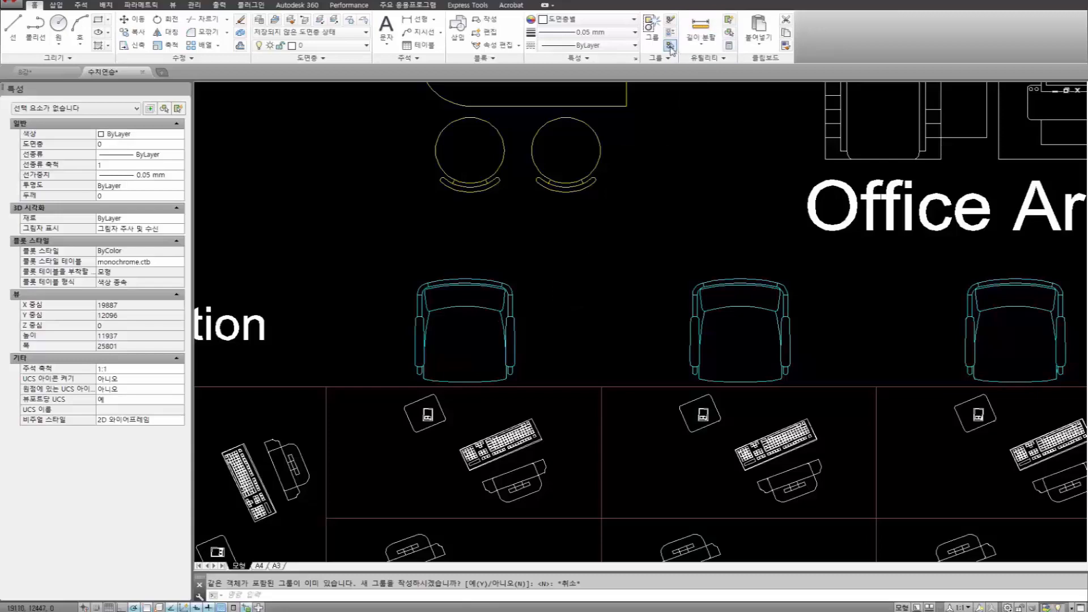
Move the grouped workstation at the upper row's left end horizontally about 12150 units, into the empty space right of the plan.
{"action": "left_click", "coordinate": [506, 339]}
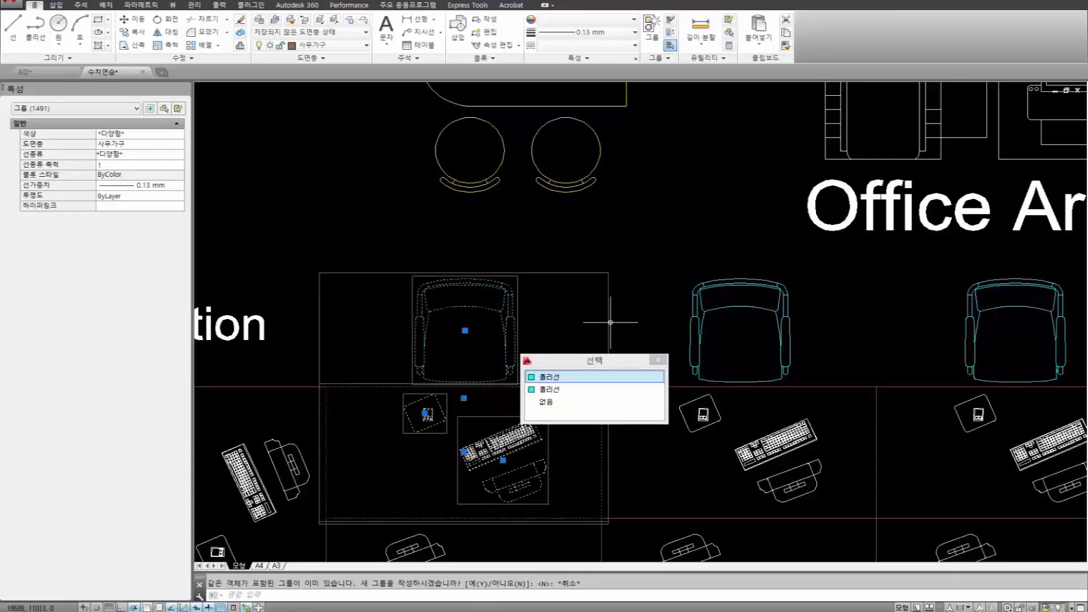
{"action": "scroll", "coordinate": [724, 199], "scroll_direction": "down", "scroll_amount": 3}
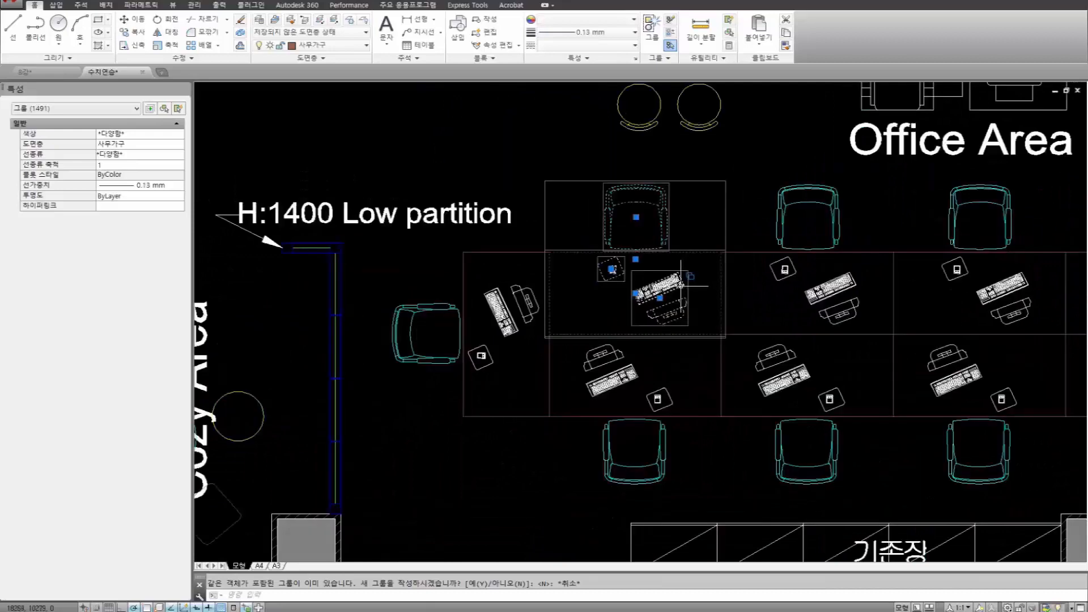
{"action": "key", "text": "Return"}
{"action": "left_click", "coordinate": [679, 288]}
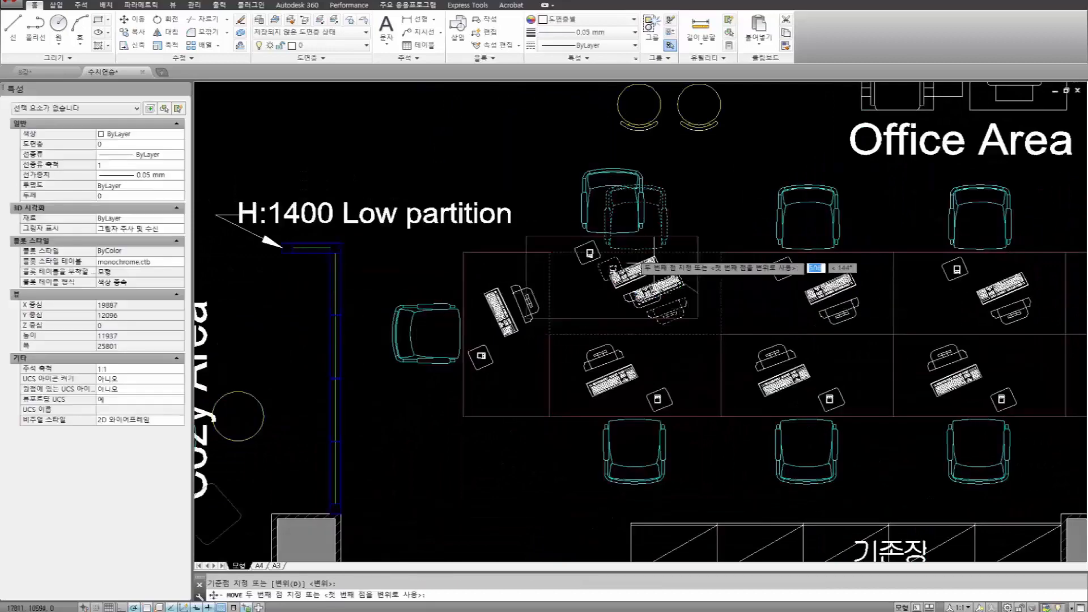
{"action": "scroll", "coordinate": [520, 286], "scroll_direction": "down", "scroll_amount": 5}
{"action": "scroll", "coordinate": [520, 286], "scroll_direction": "down", "scroll_amount": 1}
{"action": "scroll", "coordinate": [606, 286], "scroll_direction": "up", "scroll_amount": 1}
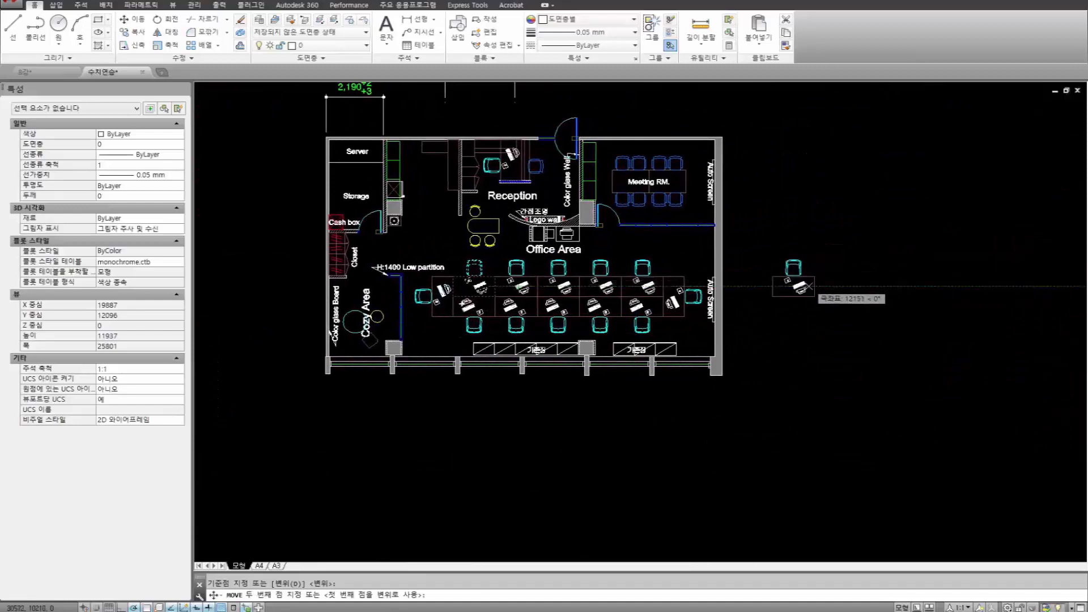
{"action": "left_click", "coordinate": [809, 283]}
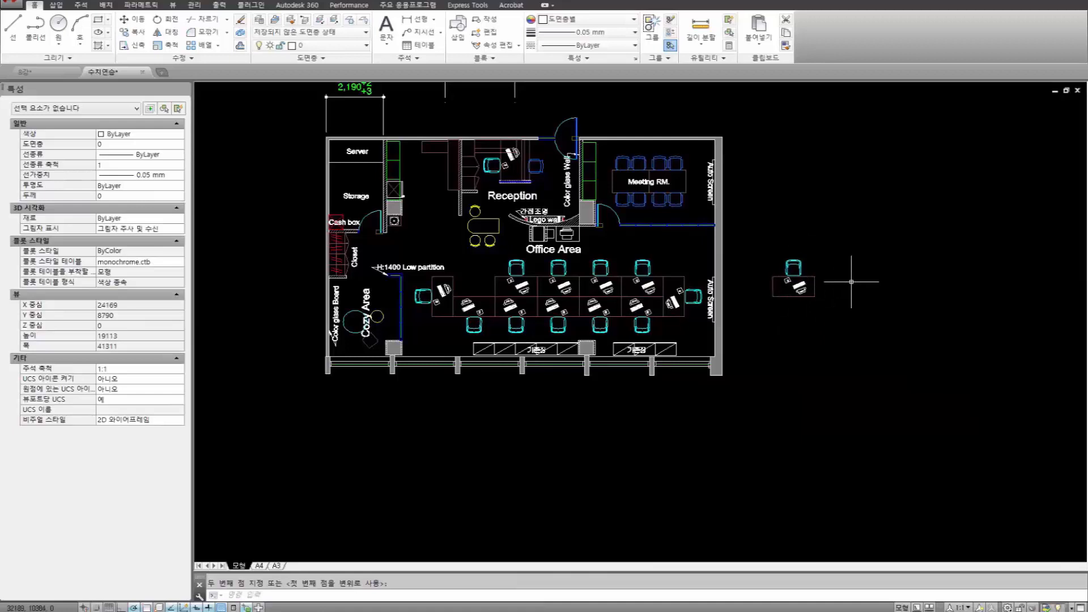
{"action": "middle_click_drag", "start_coordinate": [727, 264], "coordinate": [742, 323]}
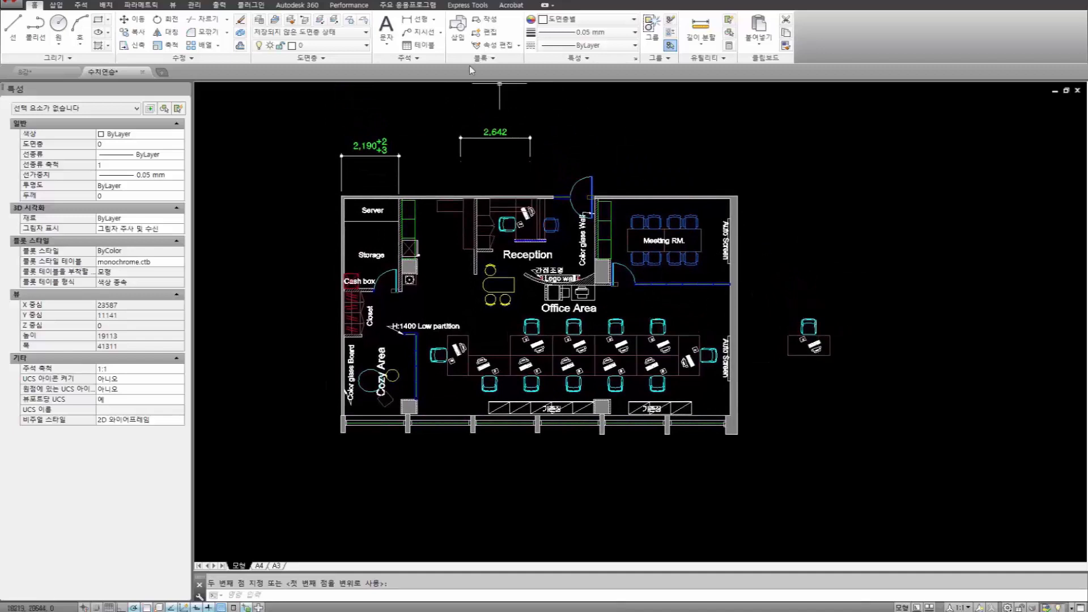